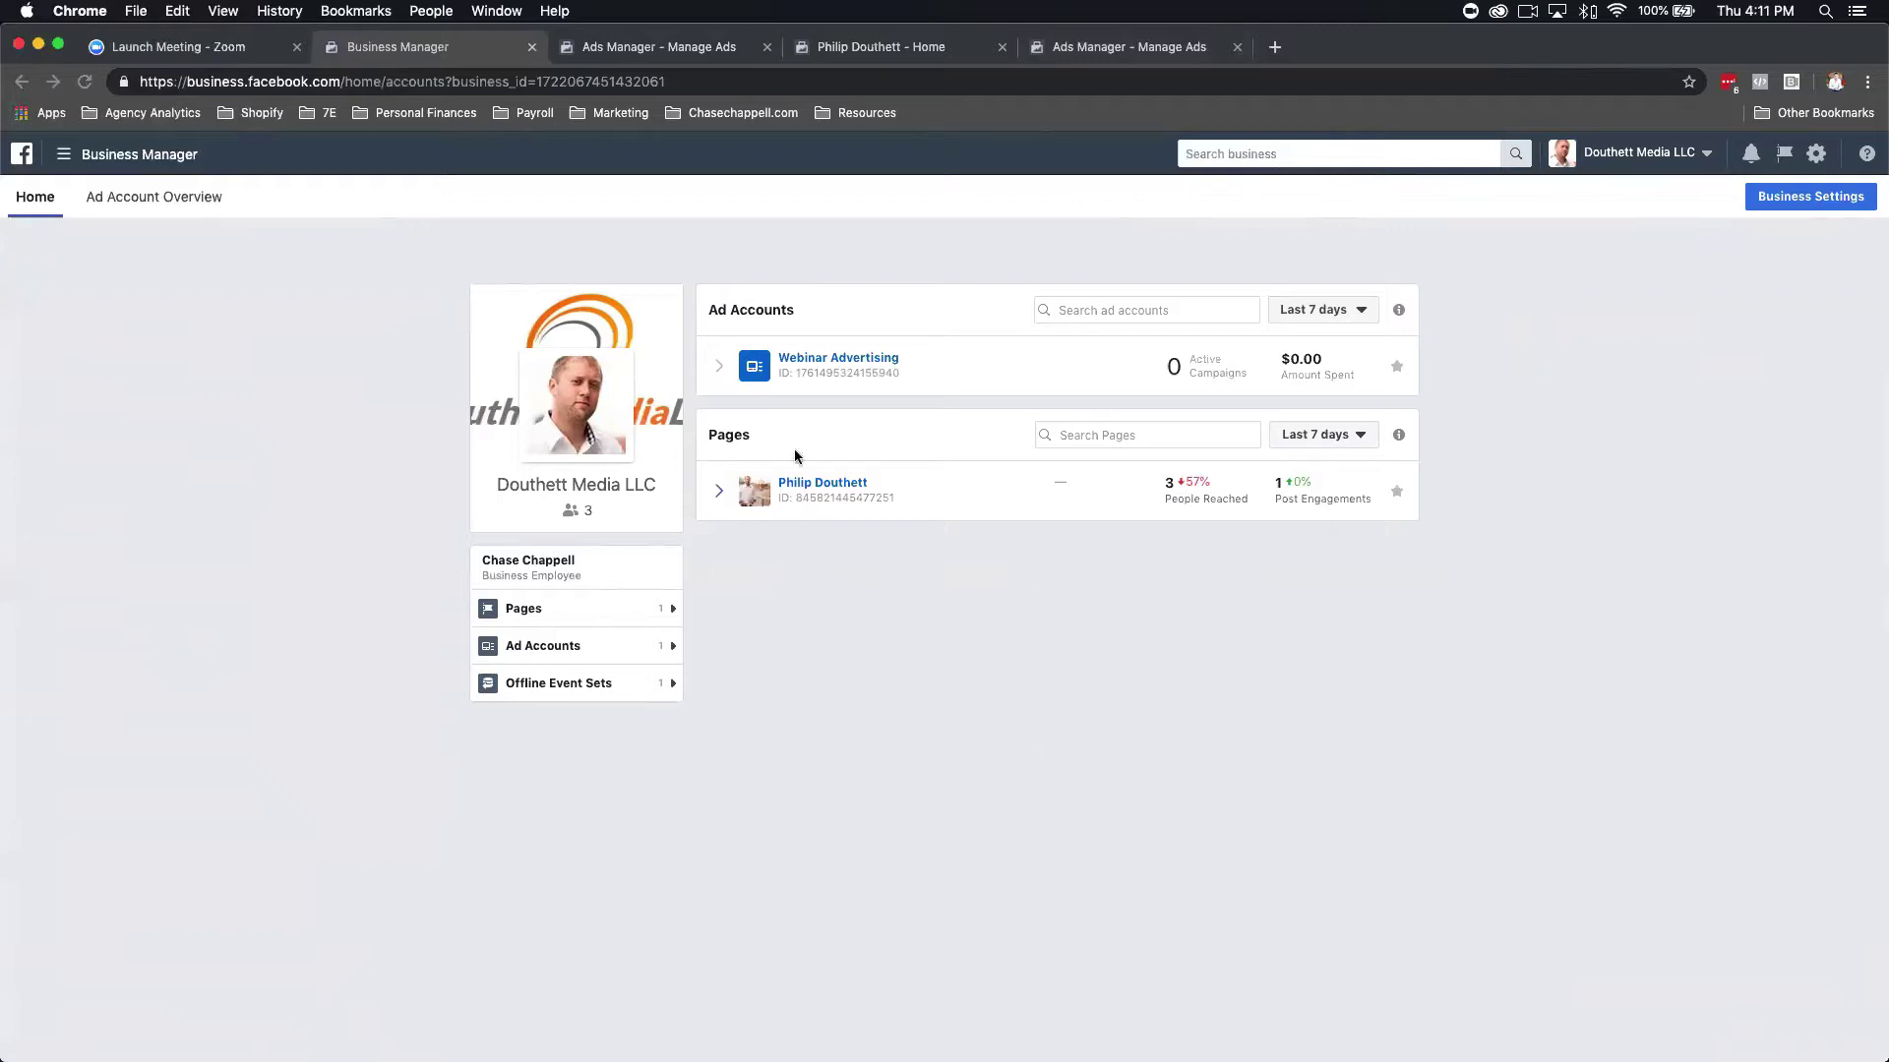
Bring up the Ads Manager campaigns list for the Webinar Advertising account.
{"action": "left_click", "coordinate": [728, 51]}
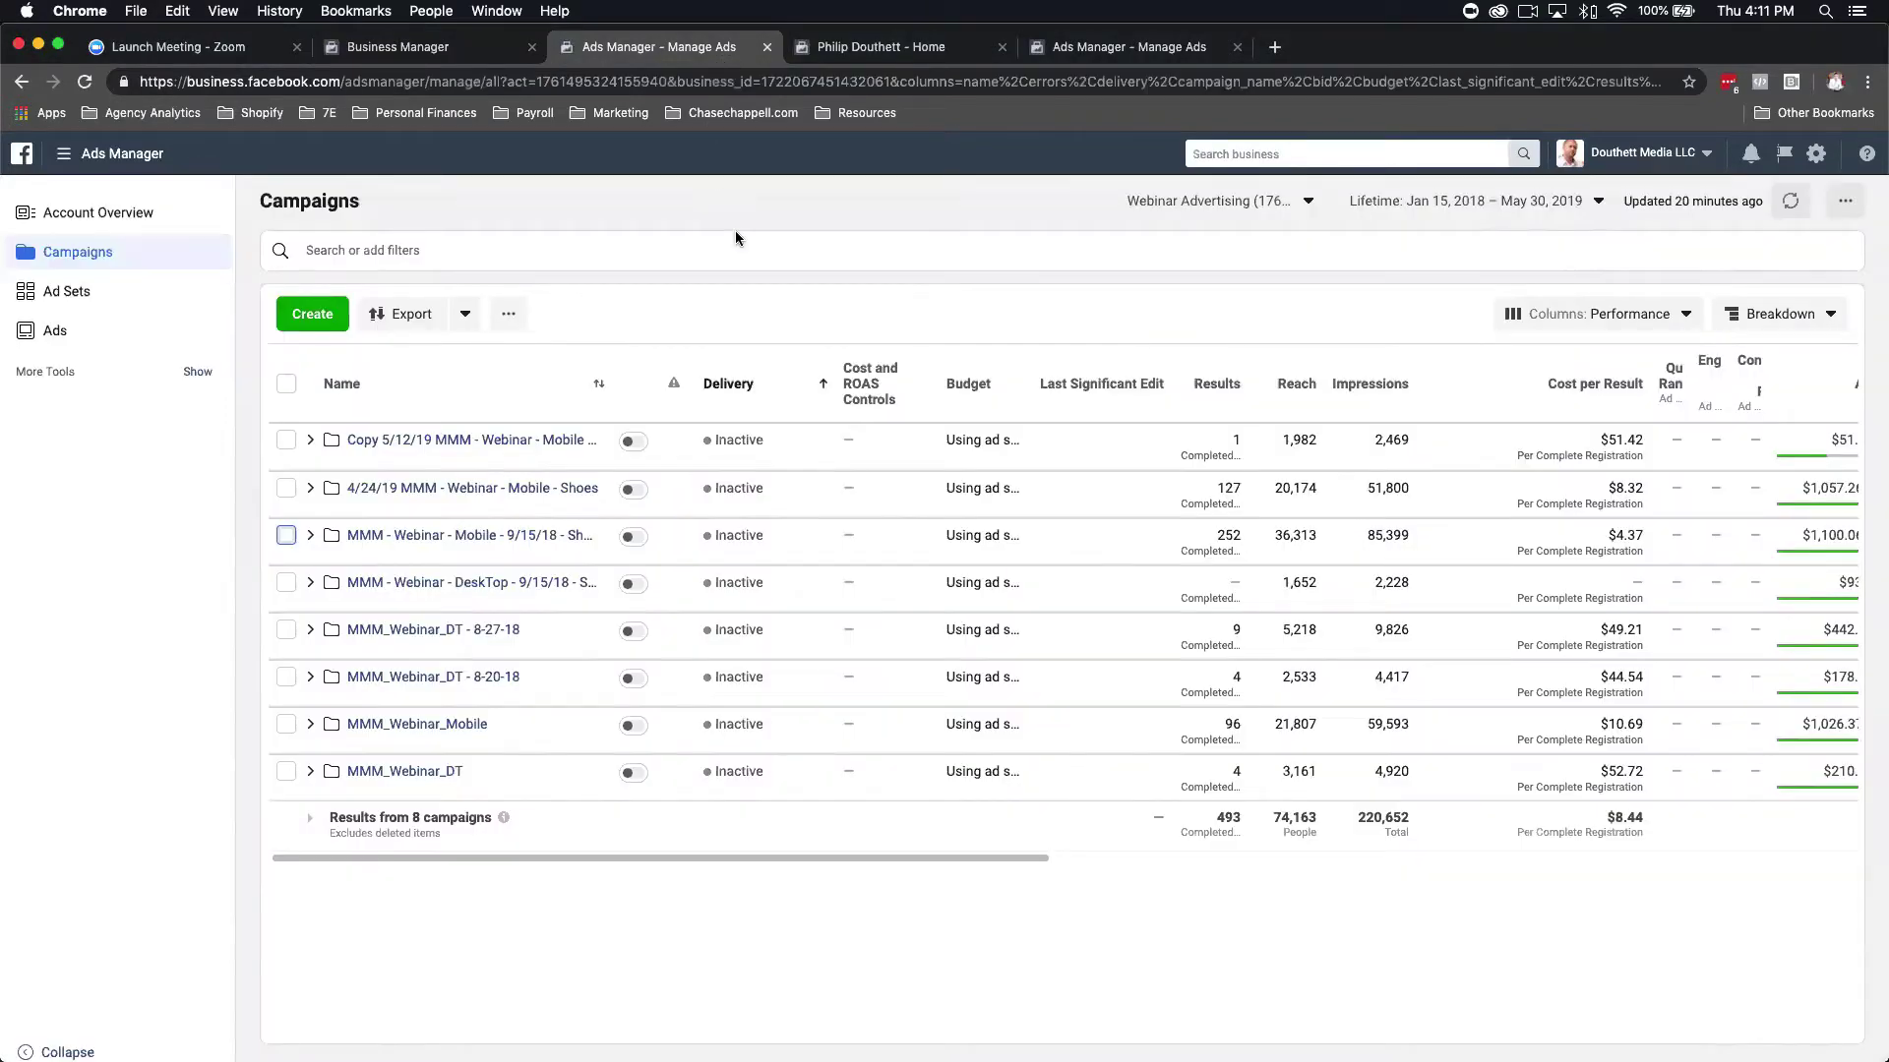
{"action": "mouse_move", "coordinate": [907, 395]}
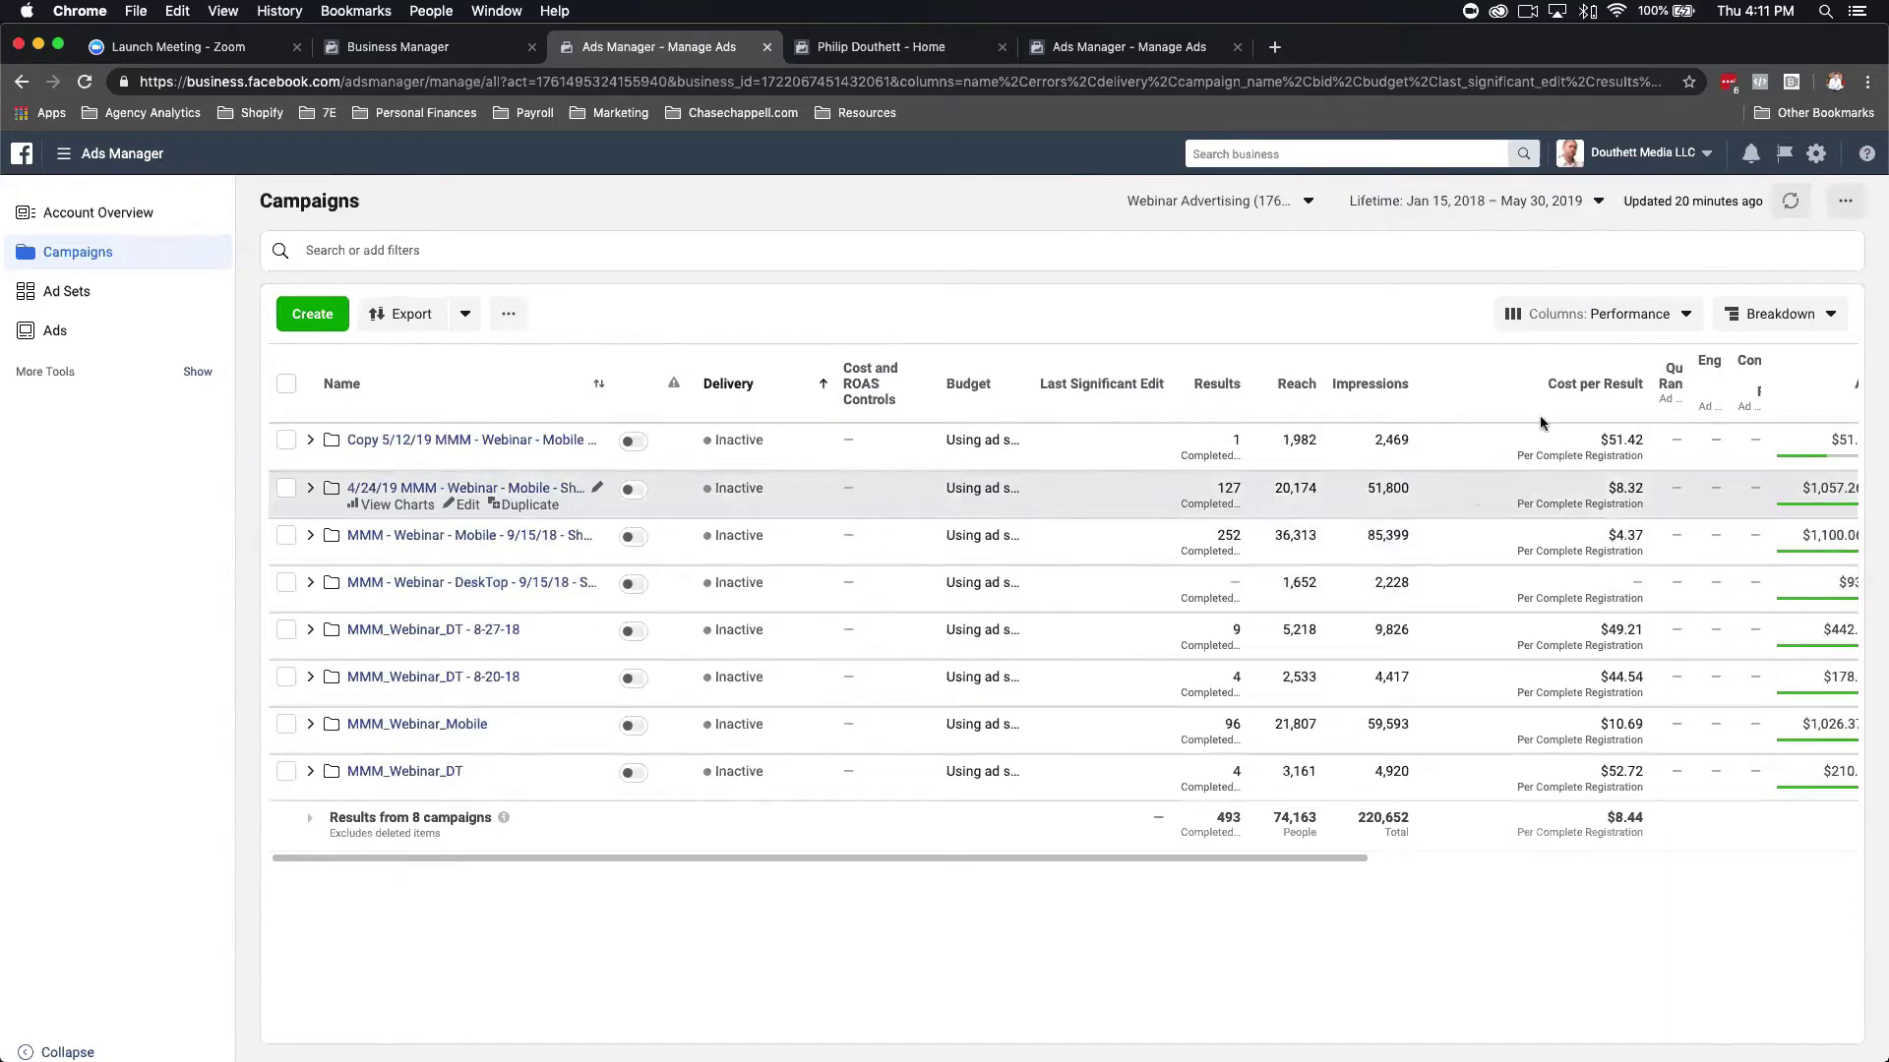
{"action": "left_click", "coordinate": [1565, 322]}
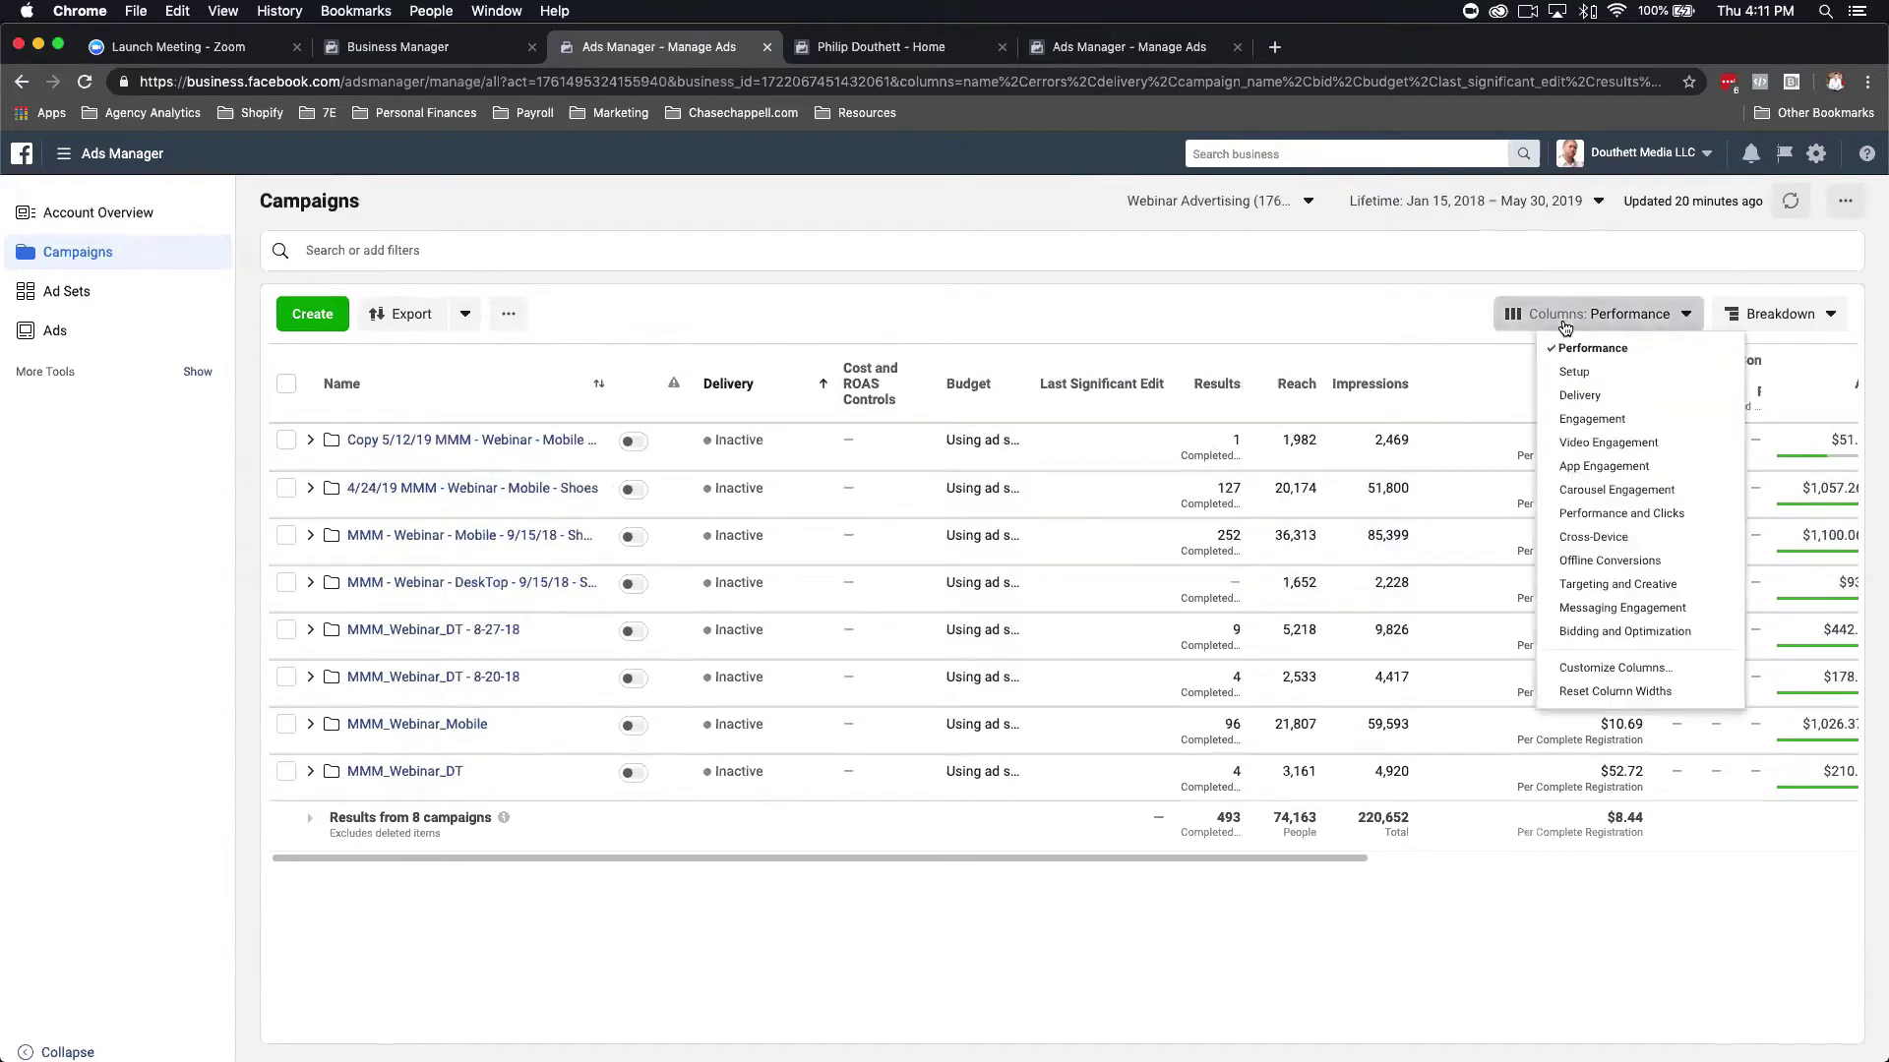
{"action": "left_click", "coordinate": [1567, 672]}
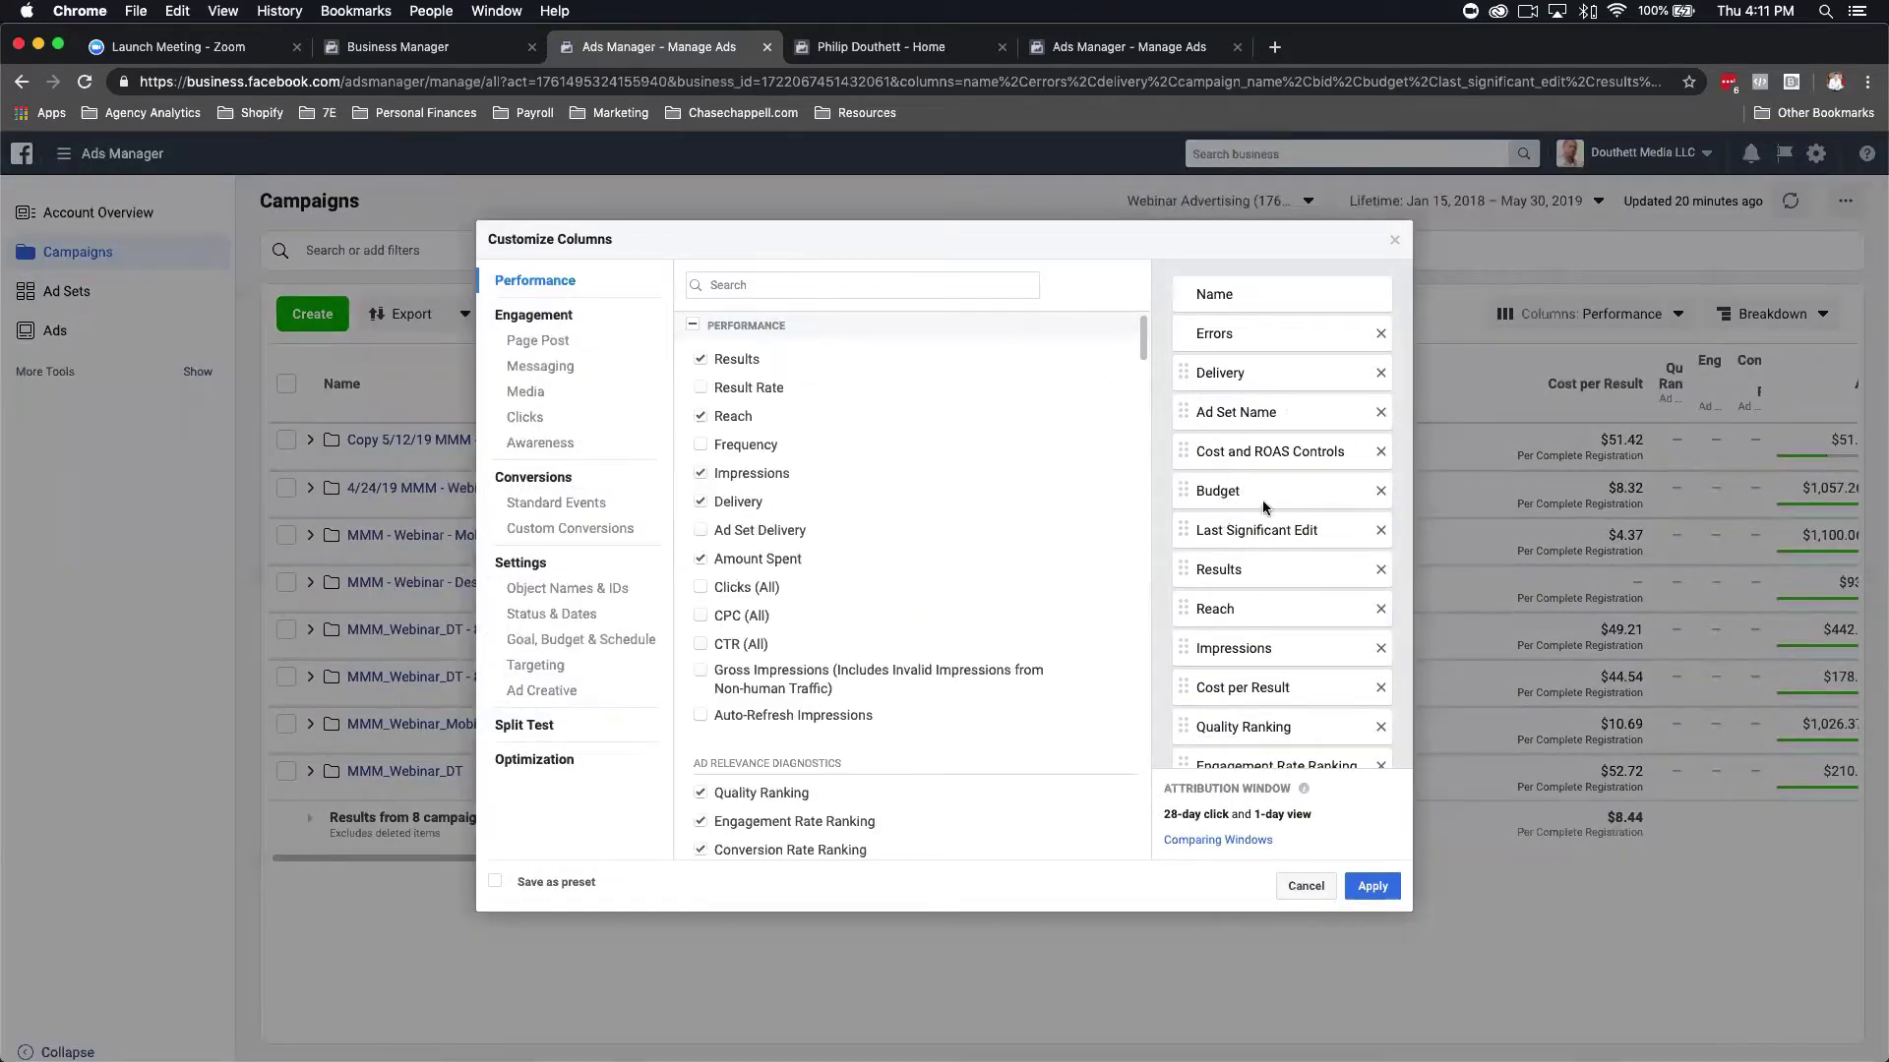
{"action": "scroll", "coordinate": [1300, 515], "scroll_direction": "down", "scroll_amount": 2}
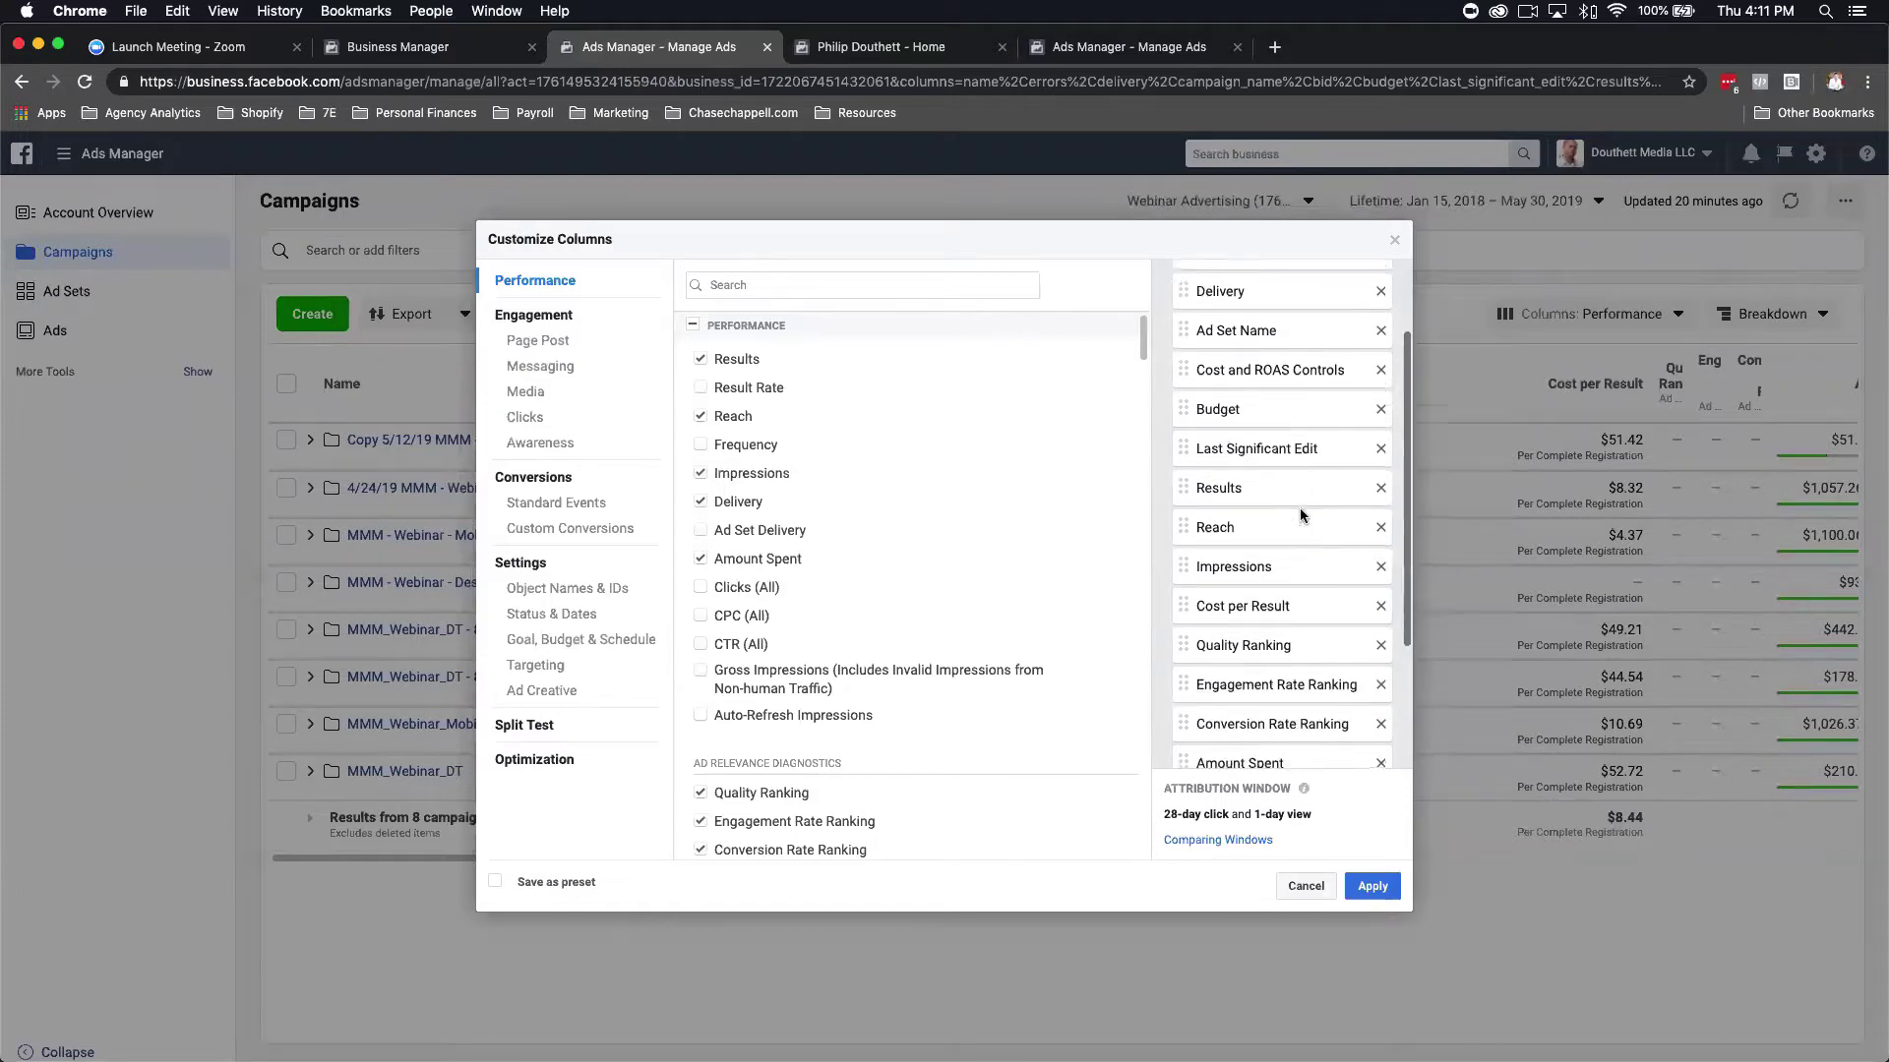
{"action": "scroll", "coordinate": [1300, 514], "scroll_direction": "down", "scroll_amount": 5}
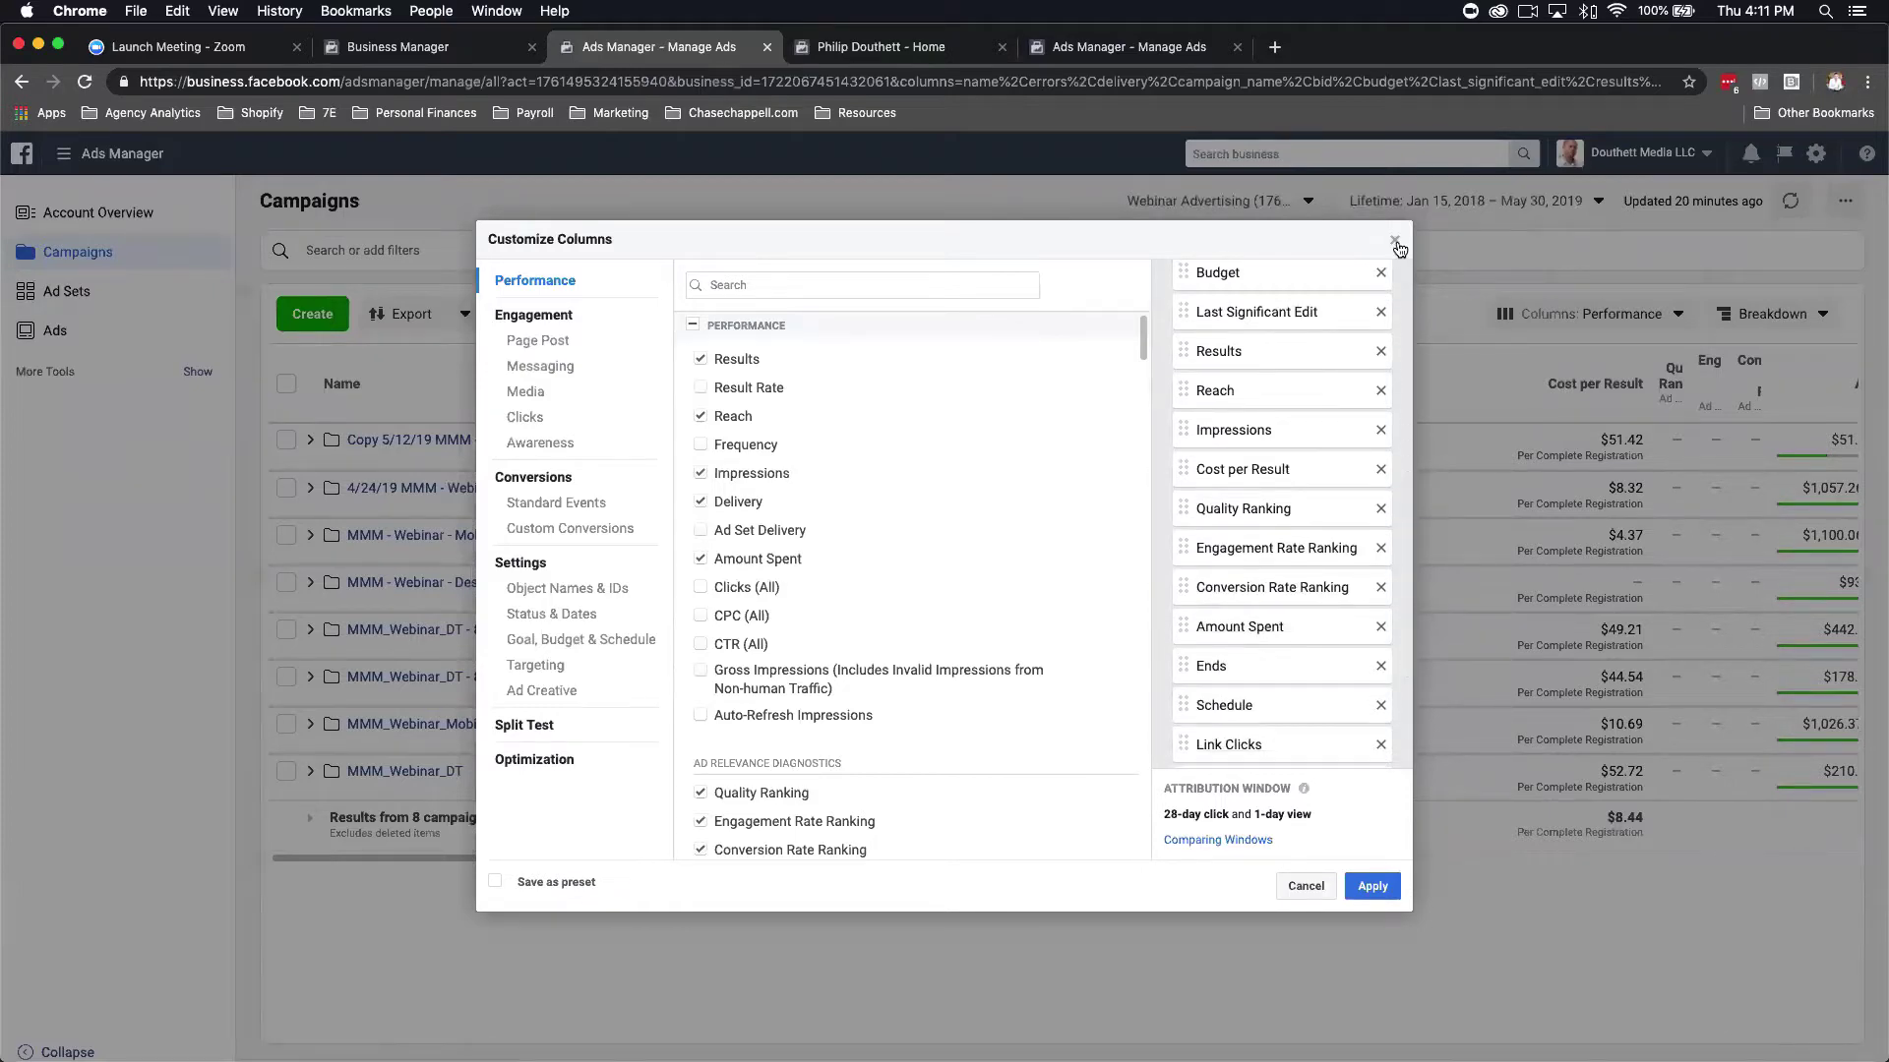
{"action": "left_click", "coordinate": [1395, 240]}
Customize the campaign table columns by removing Errors, Cost and ROAS Controls, and Last Significant Edit.
{"action": "left_click", "coordinate": [1574, 311]}
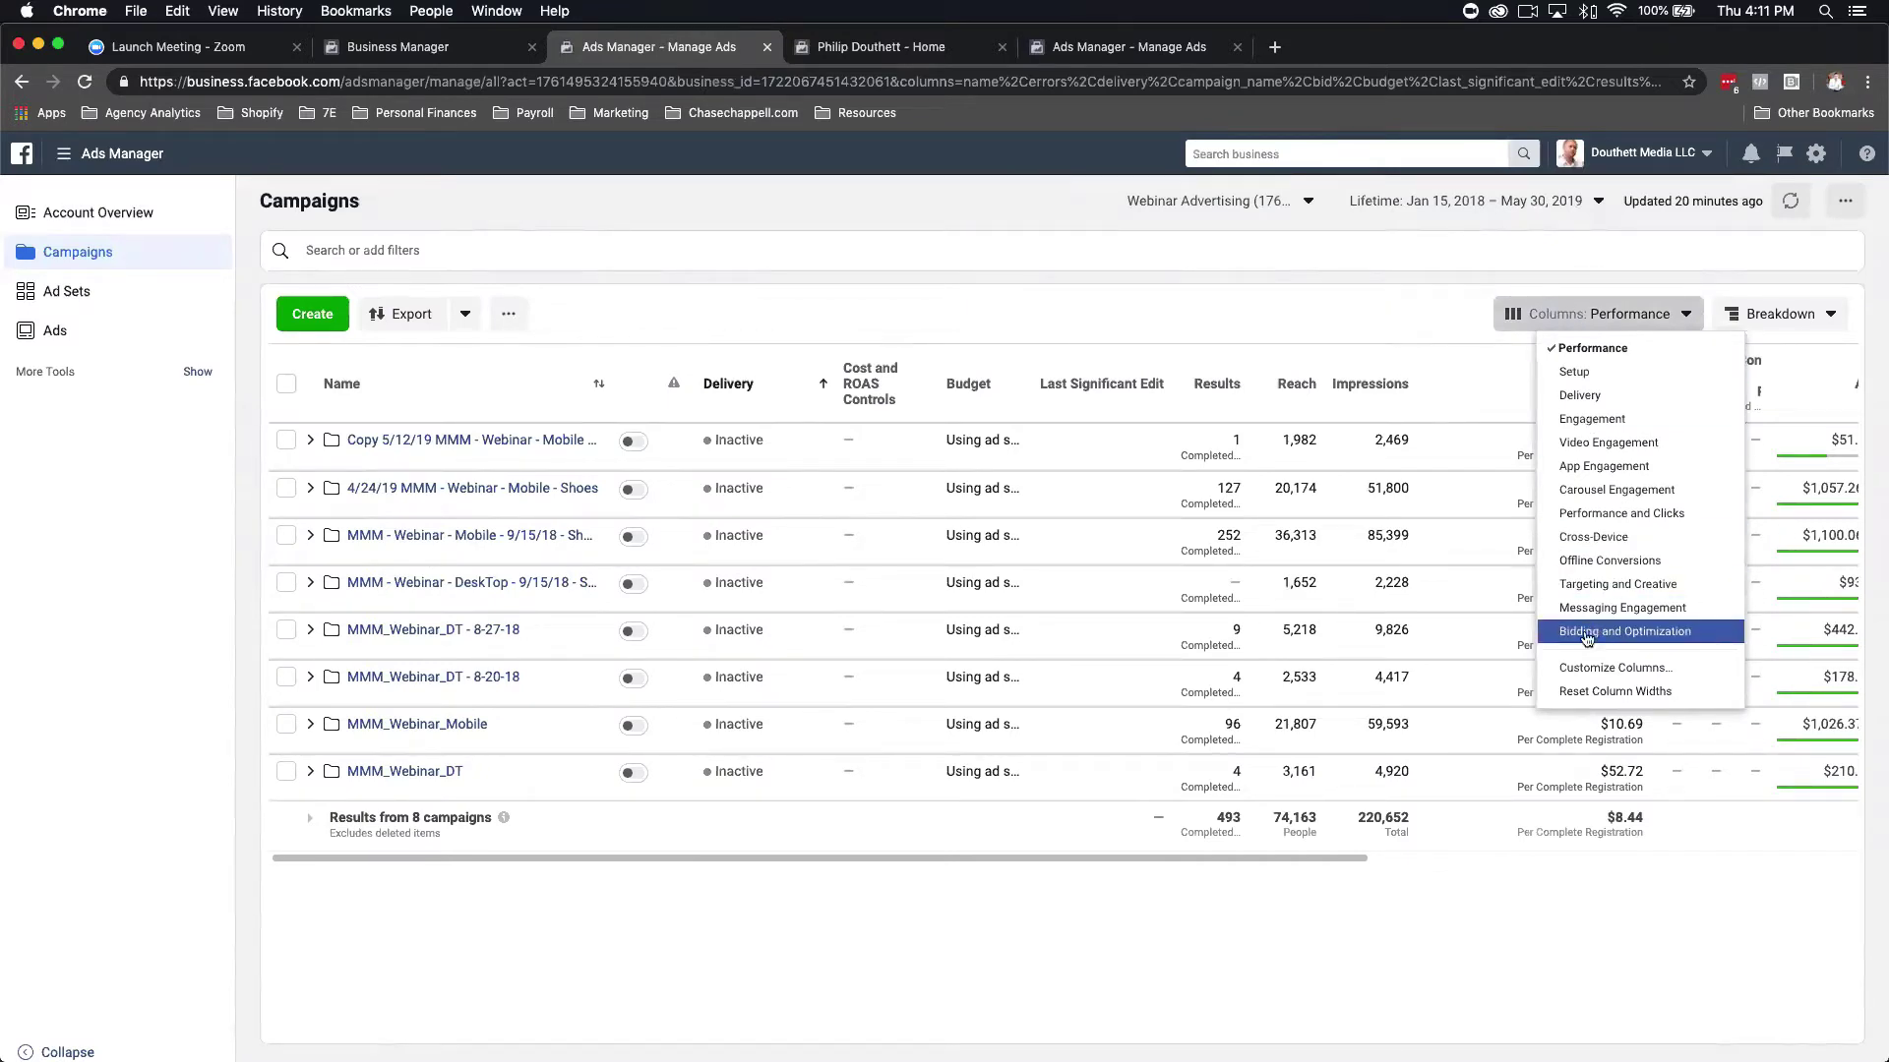
{"action": "left_click", "coordinate": [1576, 668]}
{"action": "scroll", "coordinate": [1210, 708], "scroll_direction": "down", "scroll_amount": 5}
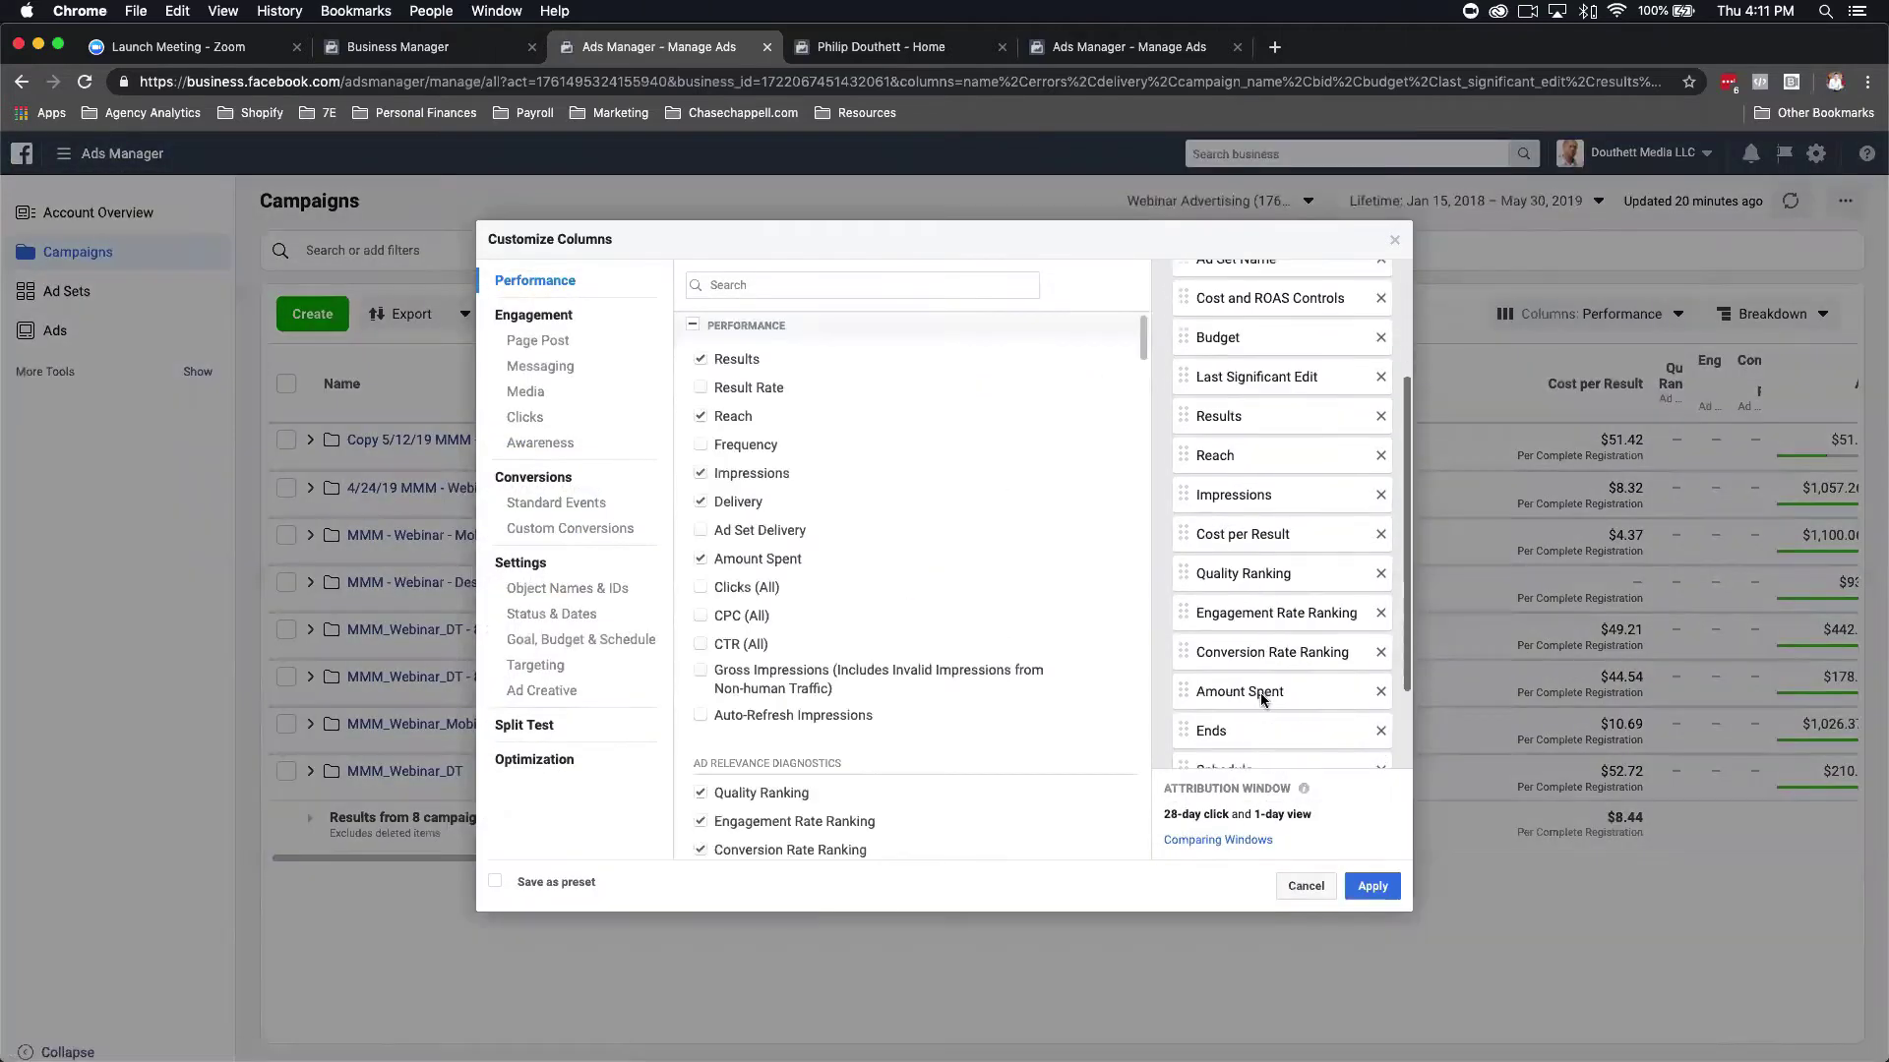
{"action": "scroll", "coordinate": [1195, 733], "scroll_direction": "up", "scroll_amount": 5}
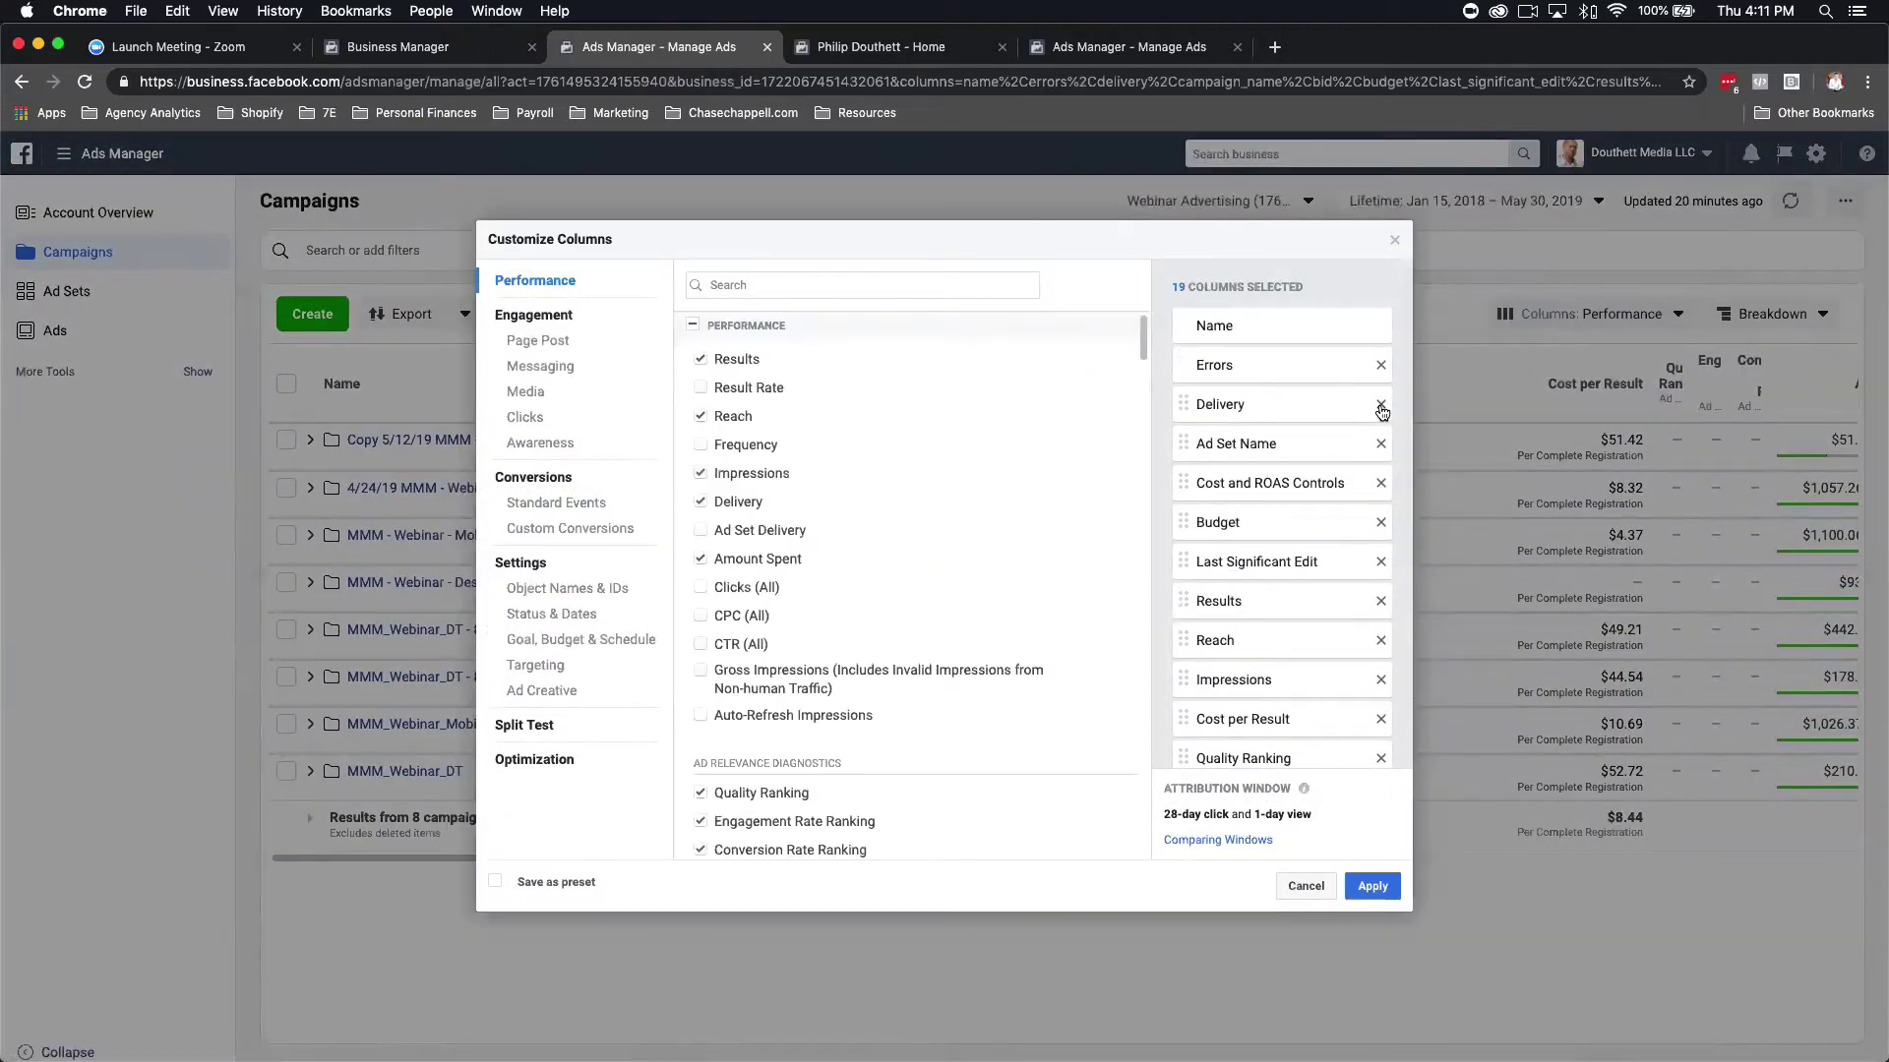
{"action": "left_click", "coordinate": [1381, 366]}
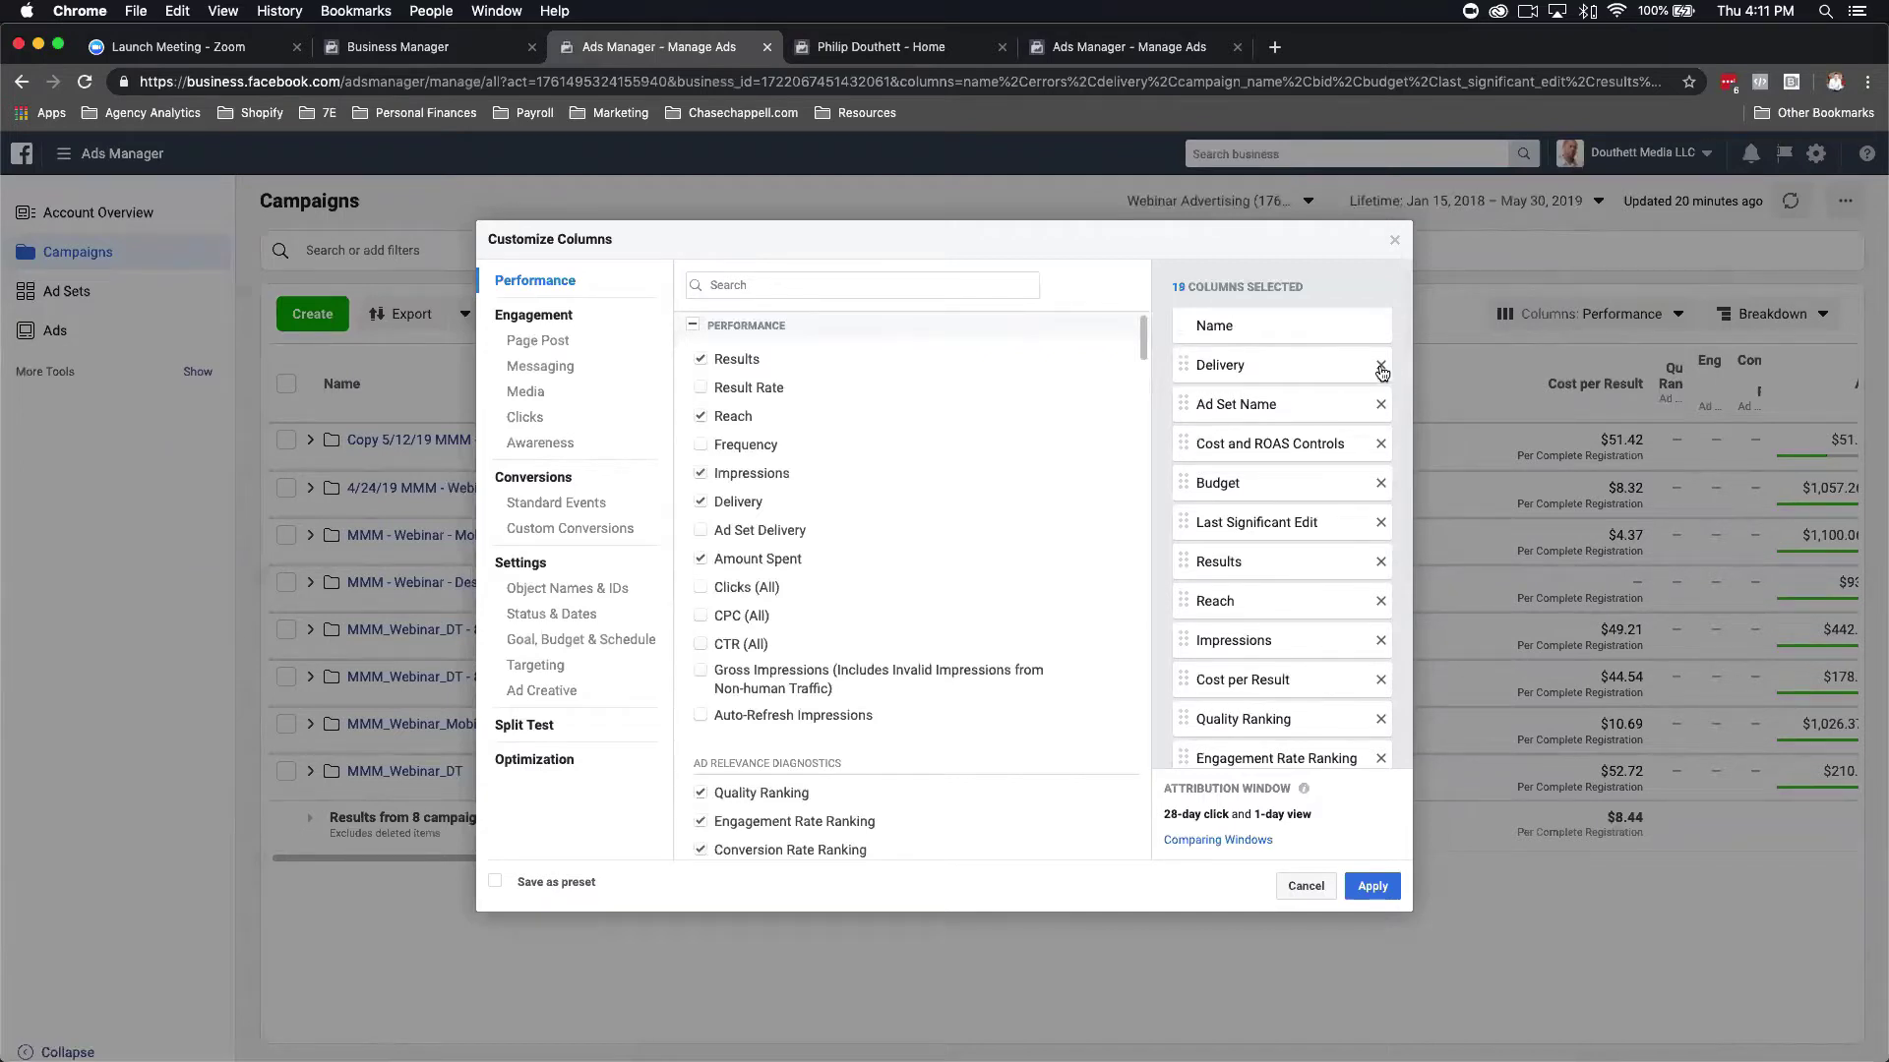
{"action": "scroll", "coordinate": [1377, 413], "scroll_direction": "down", "scroll_amount": 1}
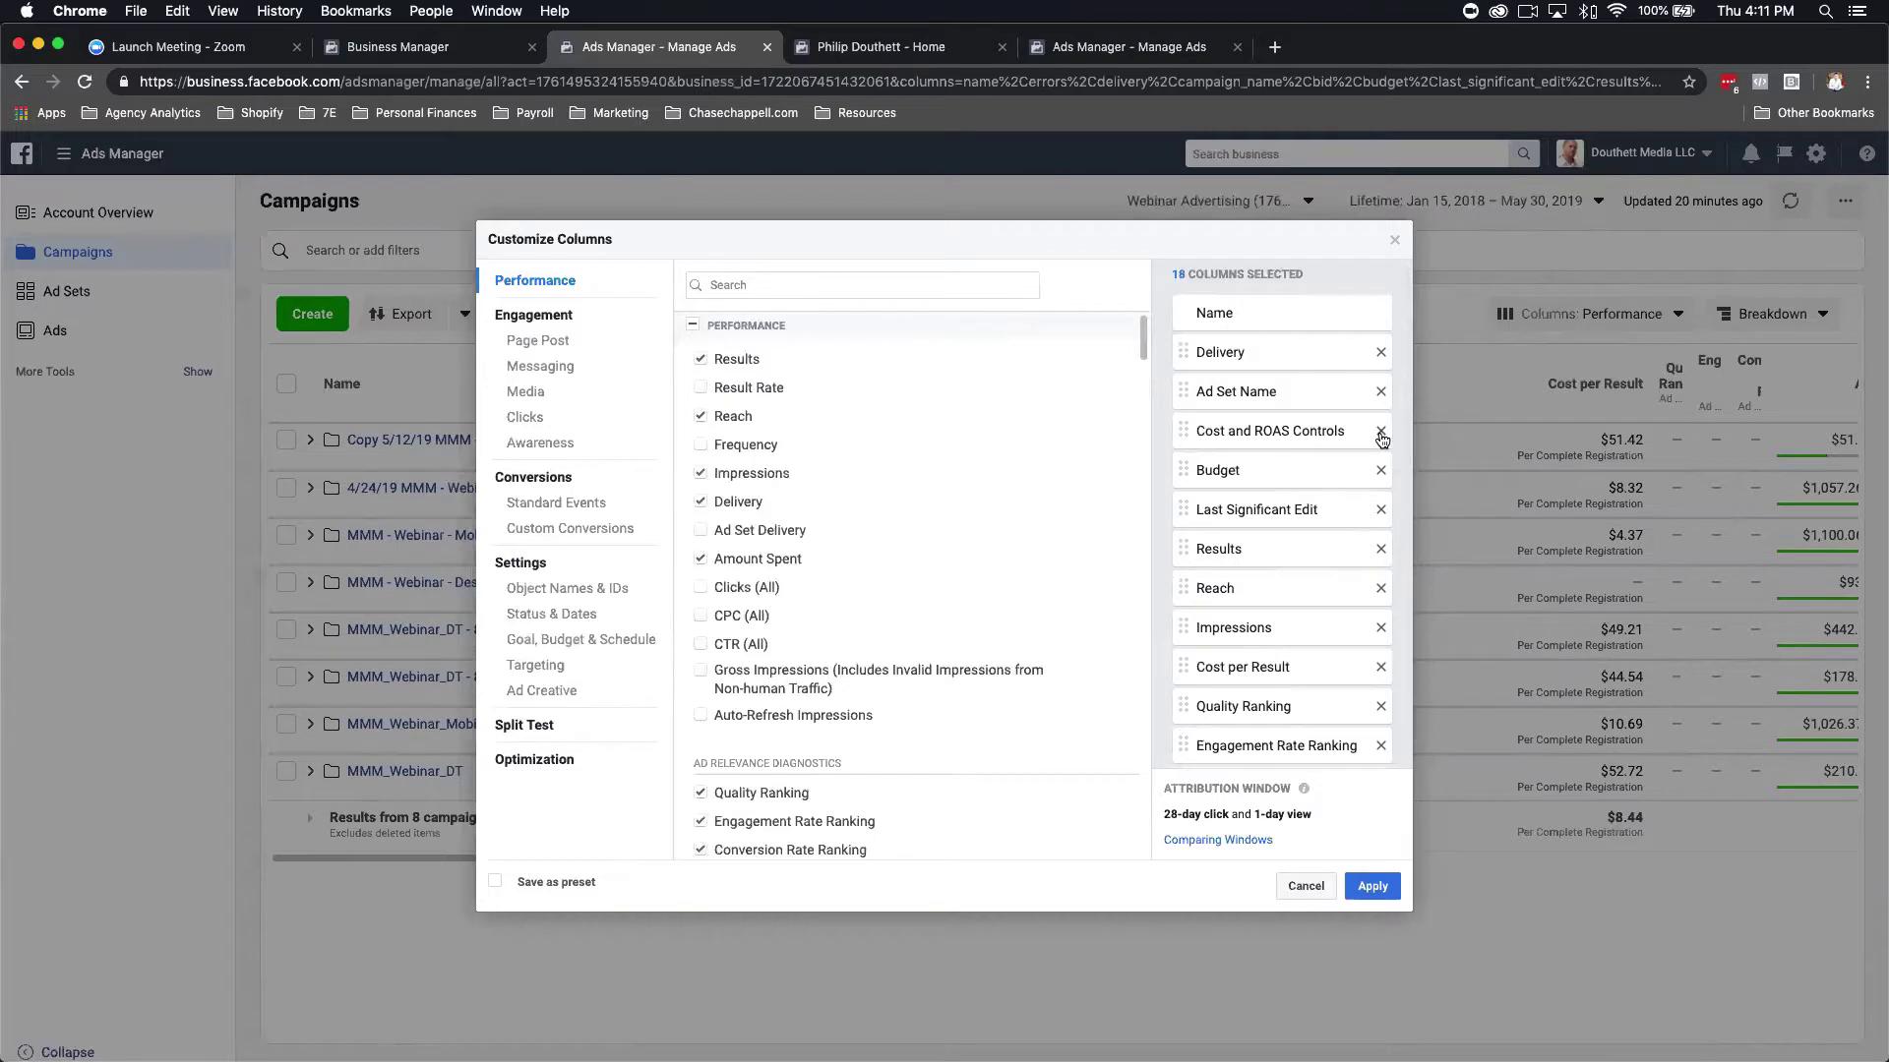
{"action": "left_click", "coordinate": [1381, 435]}
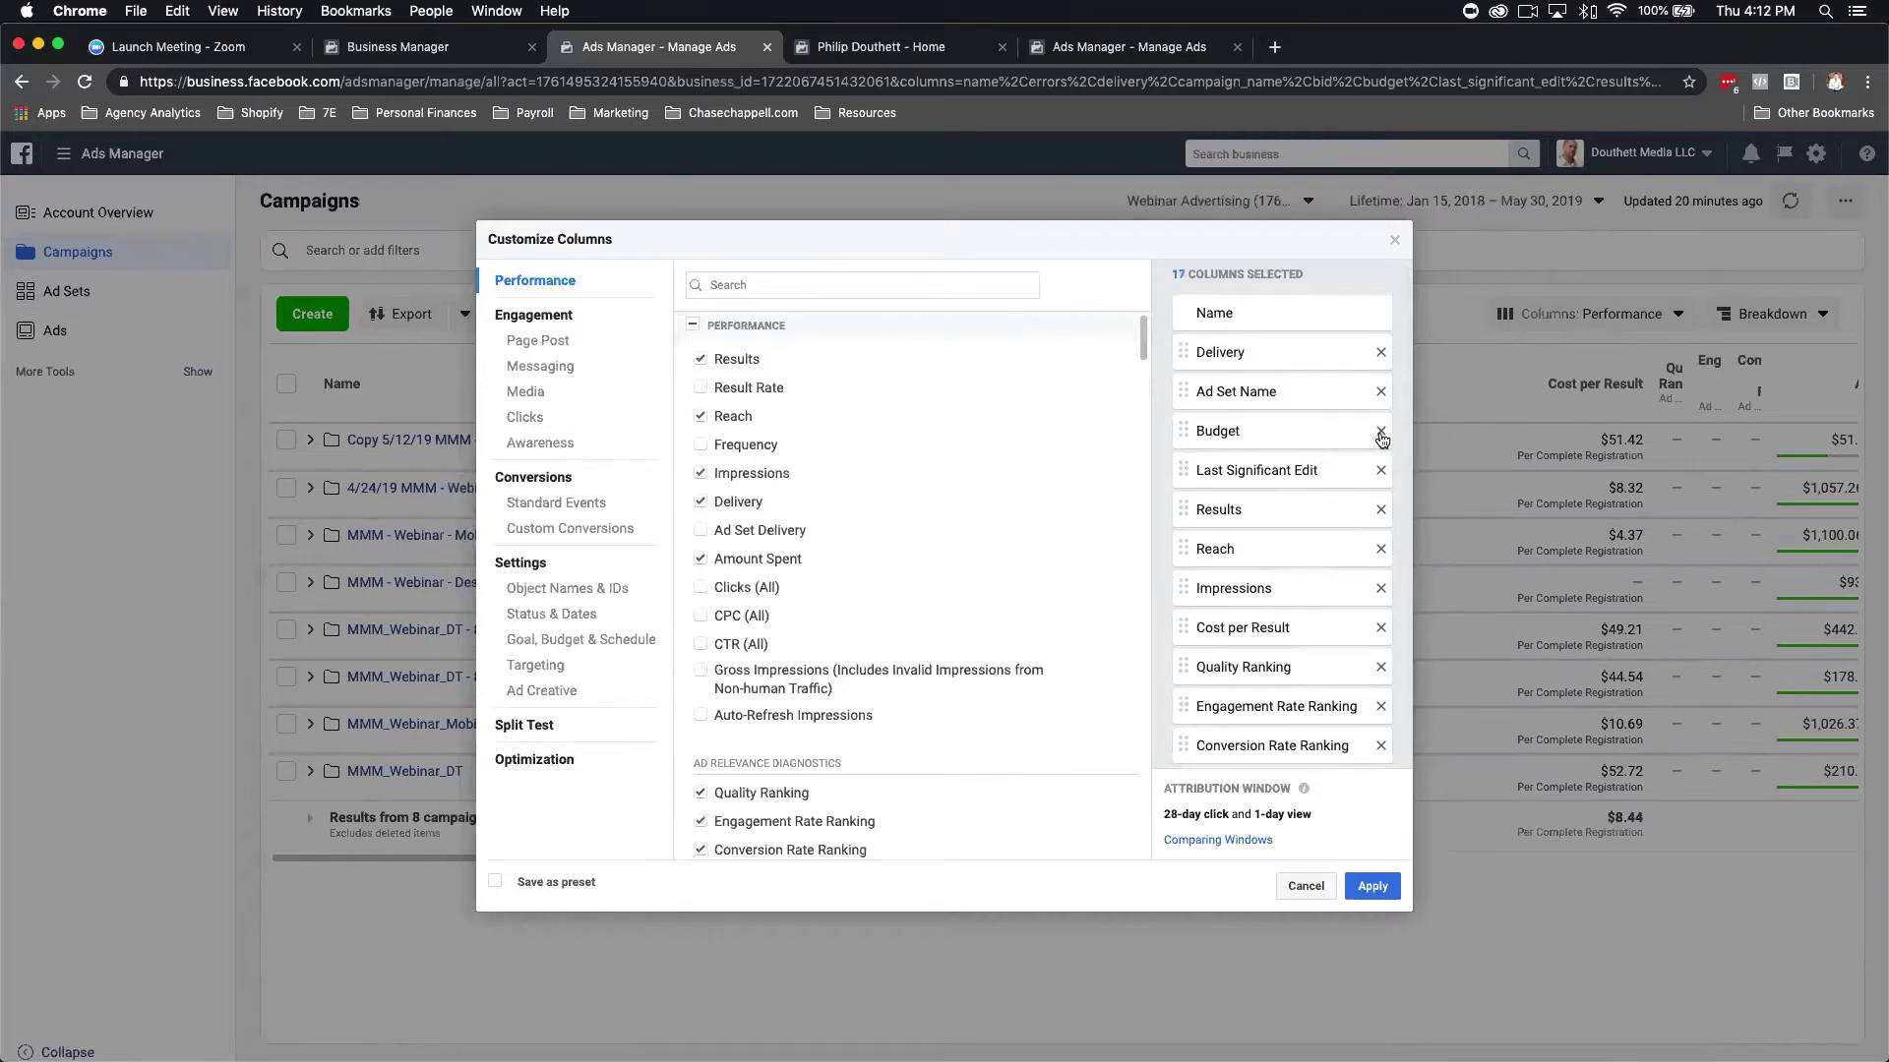
{"action": "left_click", "coordinate": [1381, 470]}
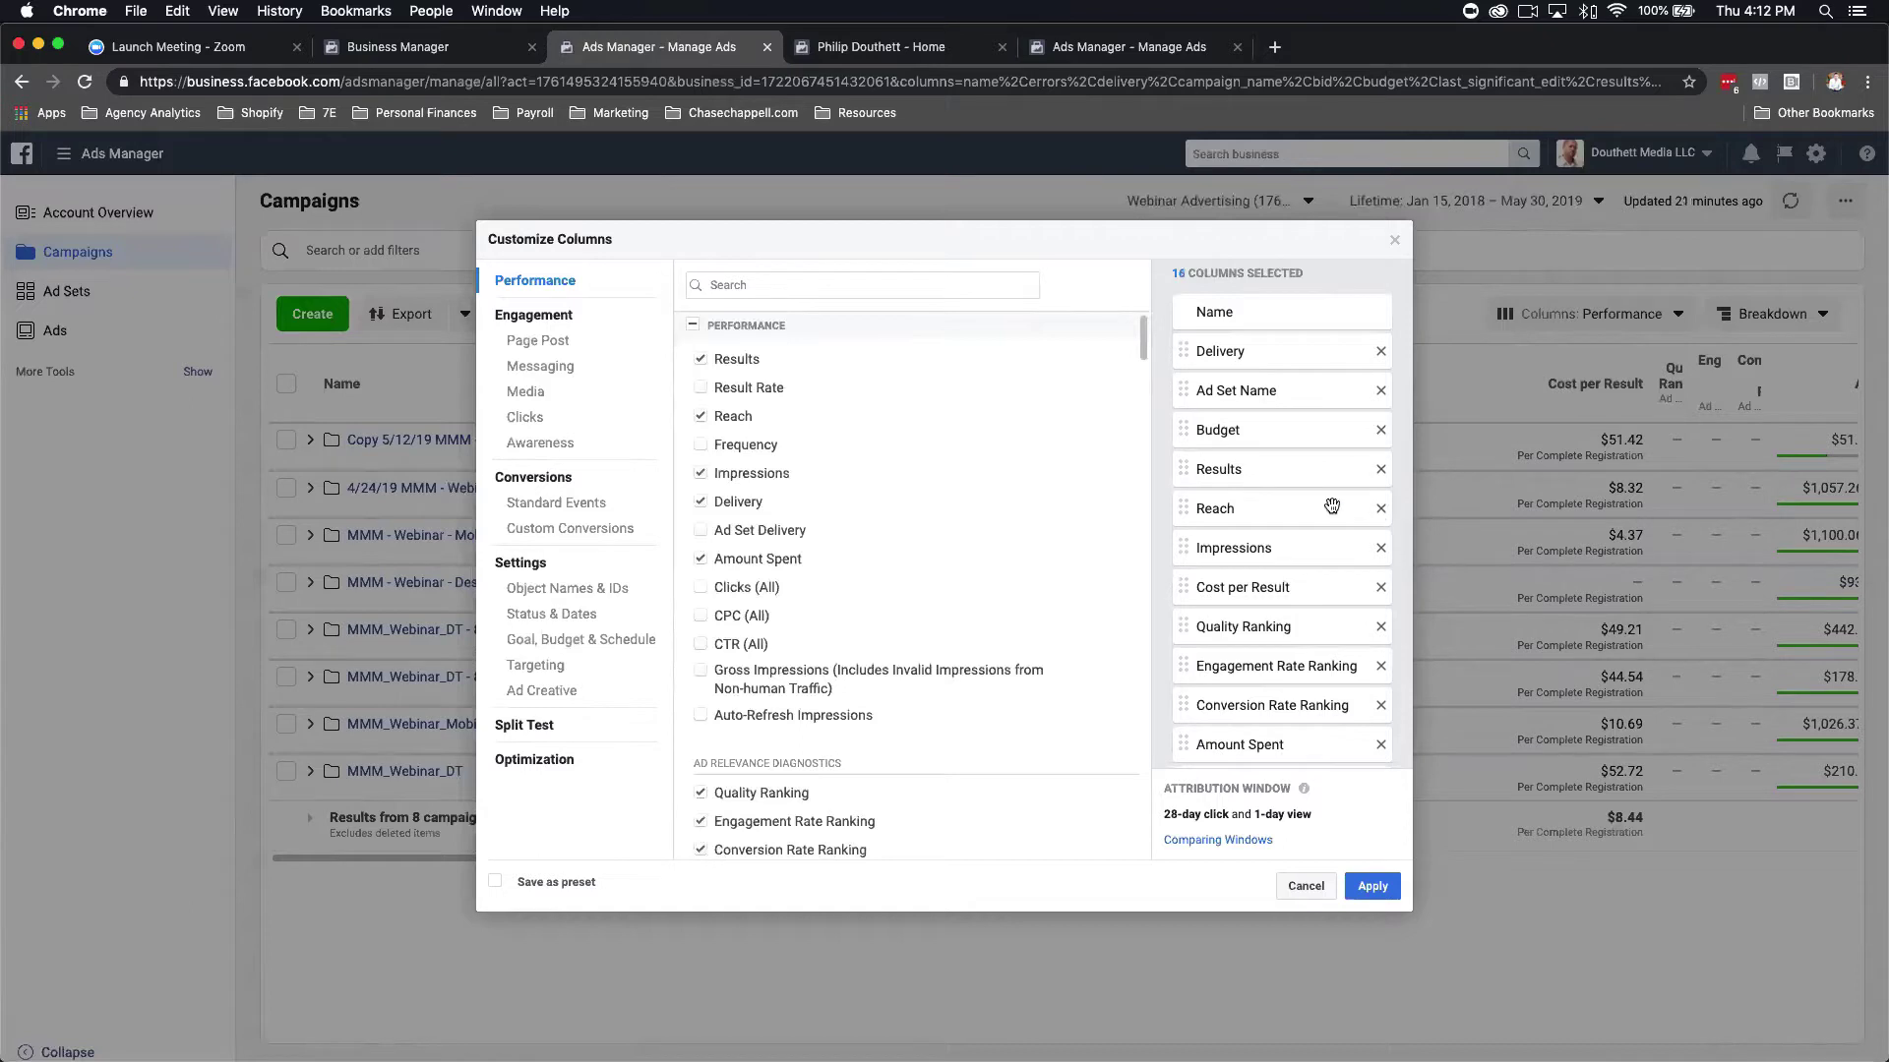
Move the Cost per Result and Amount Spent columns, in that order, directly after Ad Set Name.
{"action": "scroll", "coordinate": [1349, 543], "scroll_direction": "down", "scroll_amount": 2}
{"action": "scroll", "coordinate": [1348, 543], "scroll_direction": "down", "scroll_amount": 2}
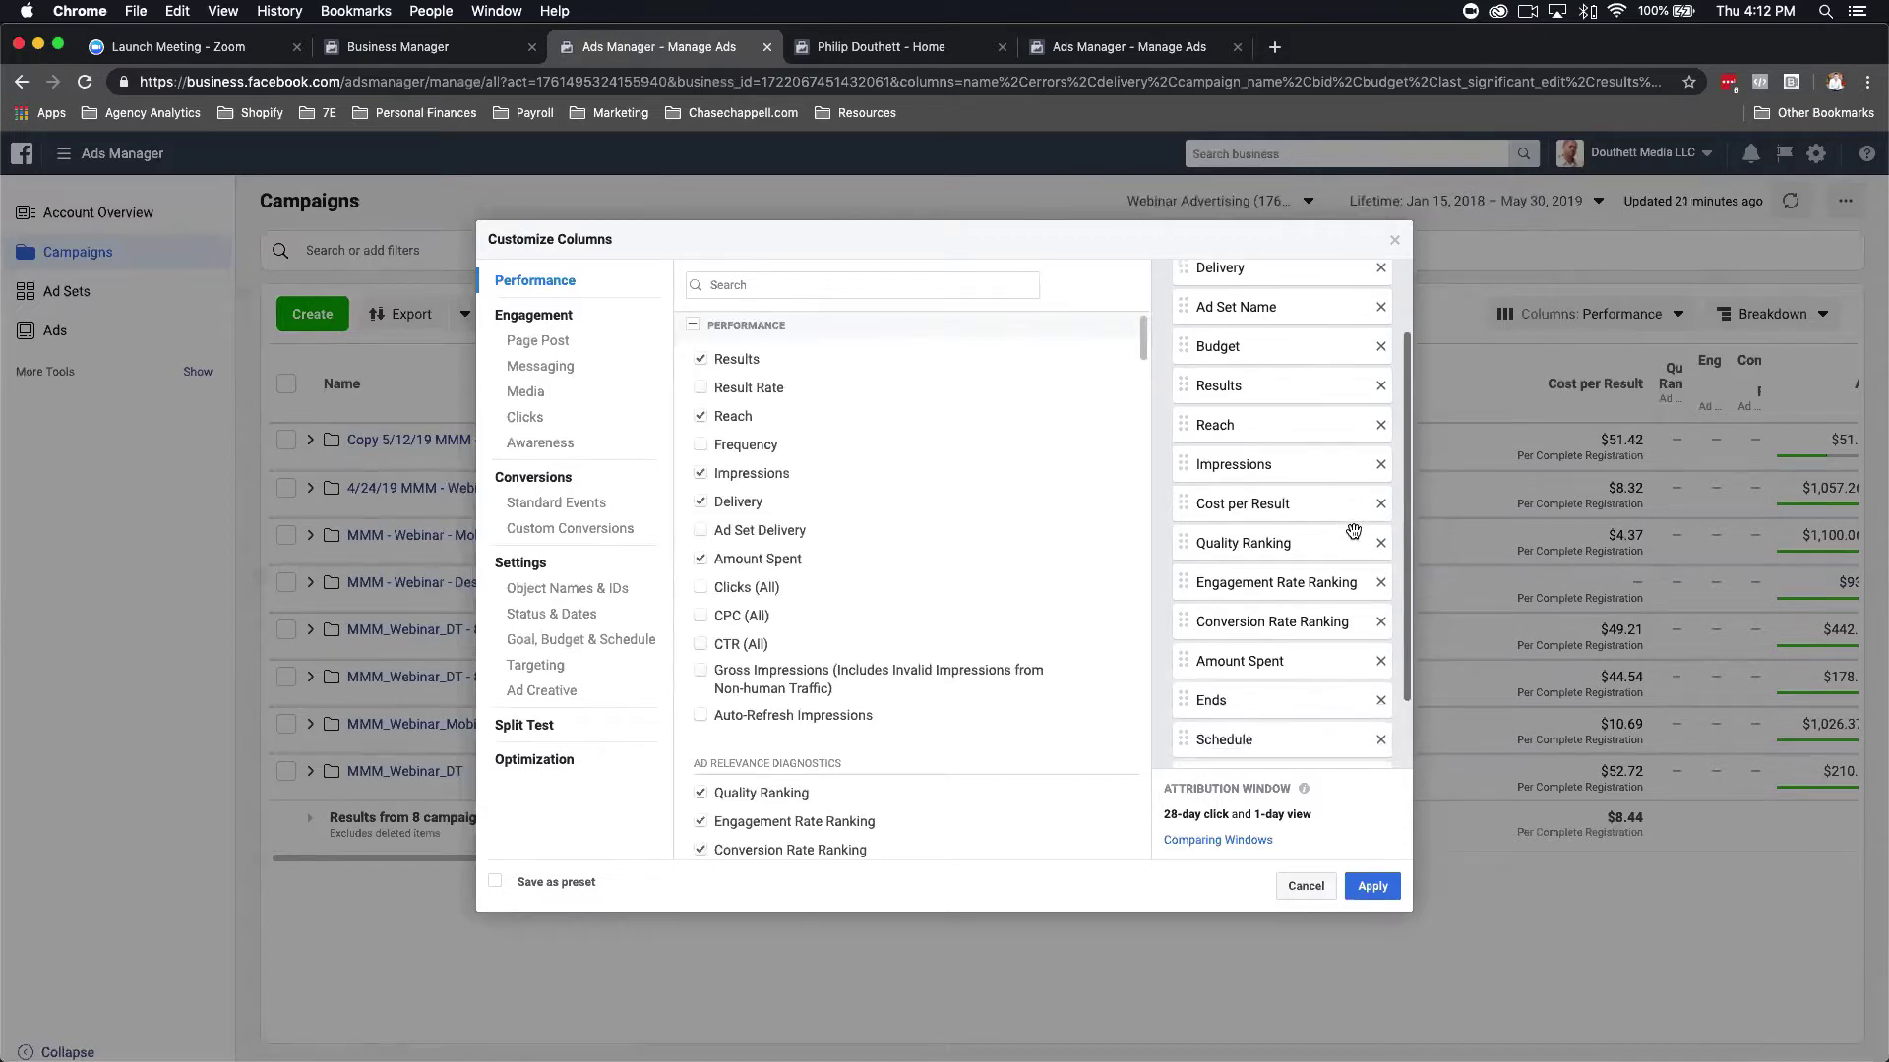
{"action": "left_click_drag", "start_coordinate": [1295, 504], "coordinate": [1268, 340]}
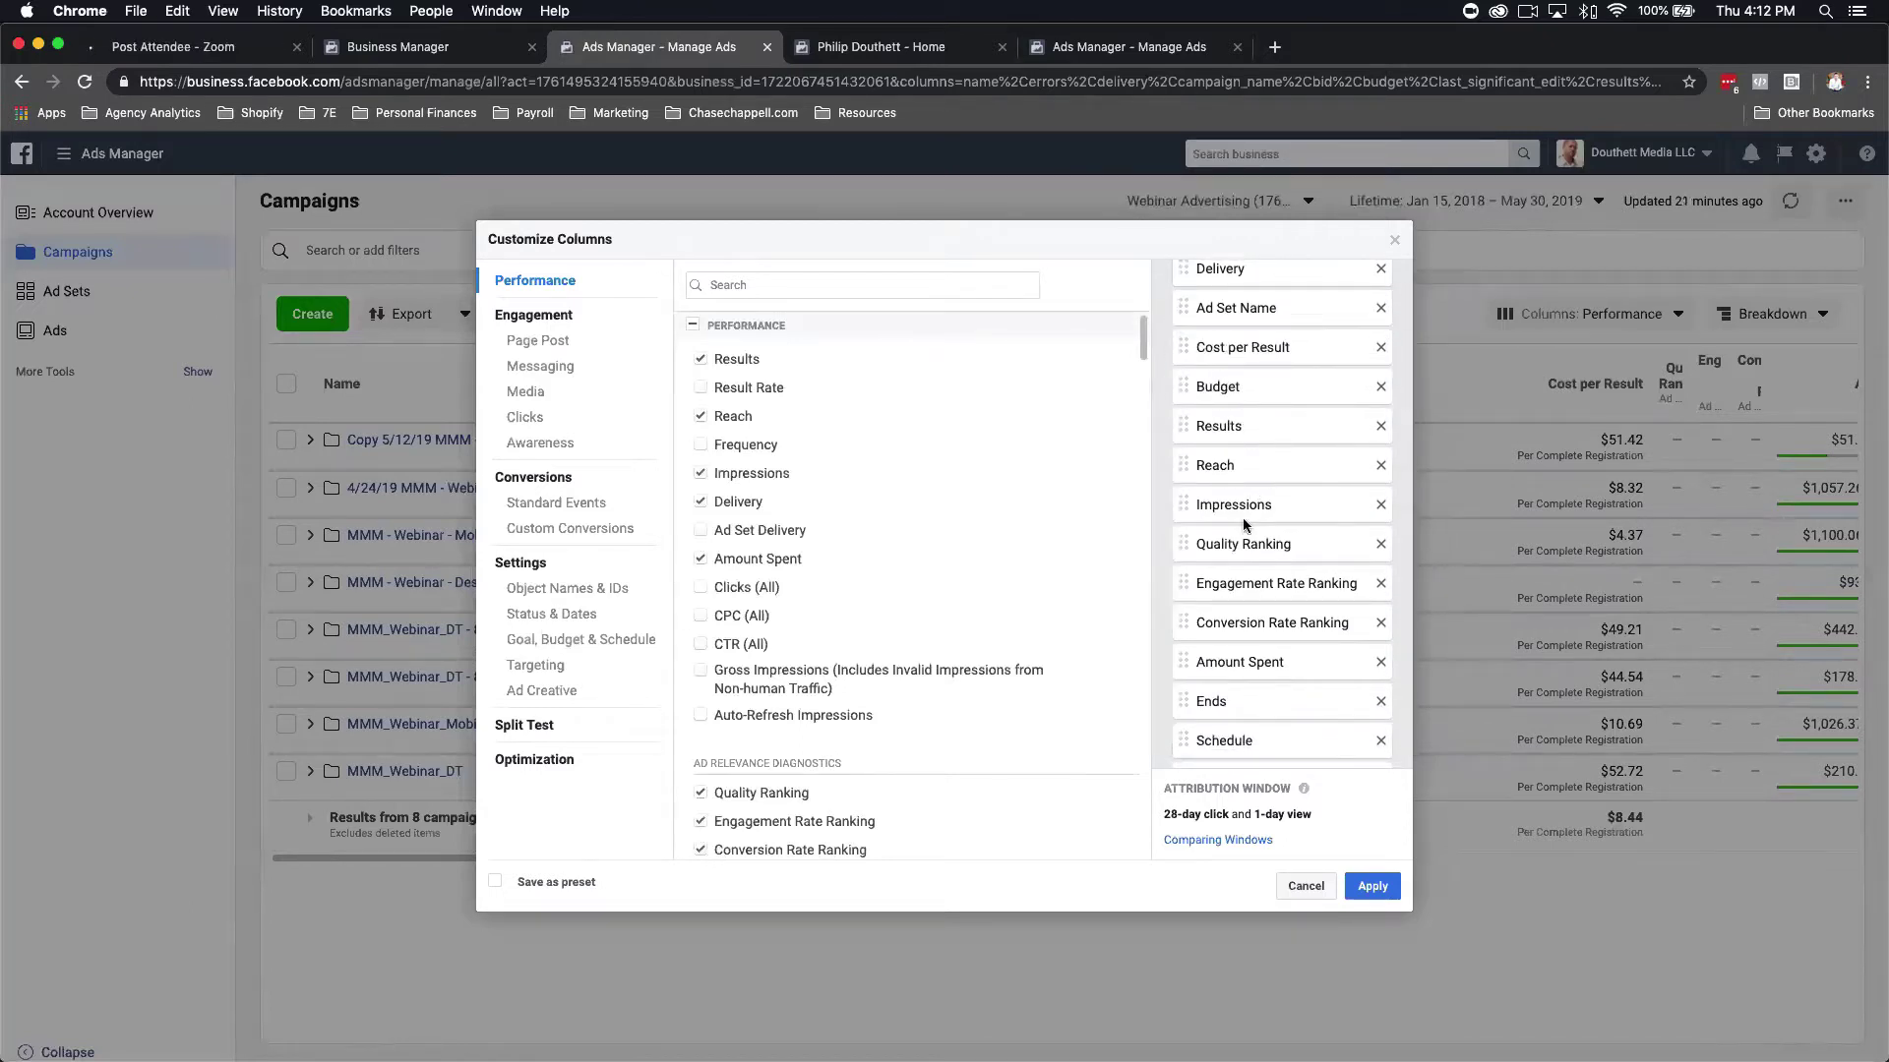
{"action": "scroll", "coordinate": [1279, 556], "scroll_direction": "down", "scroll_amount": 1}
{"action": "left_click_drag", "start_coordinate": [1250, 631], "coordinate": [1259, 381]}
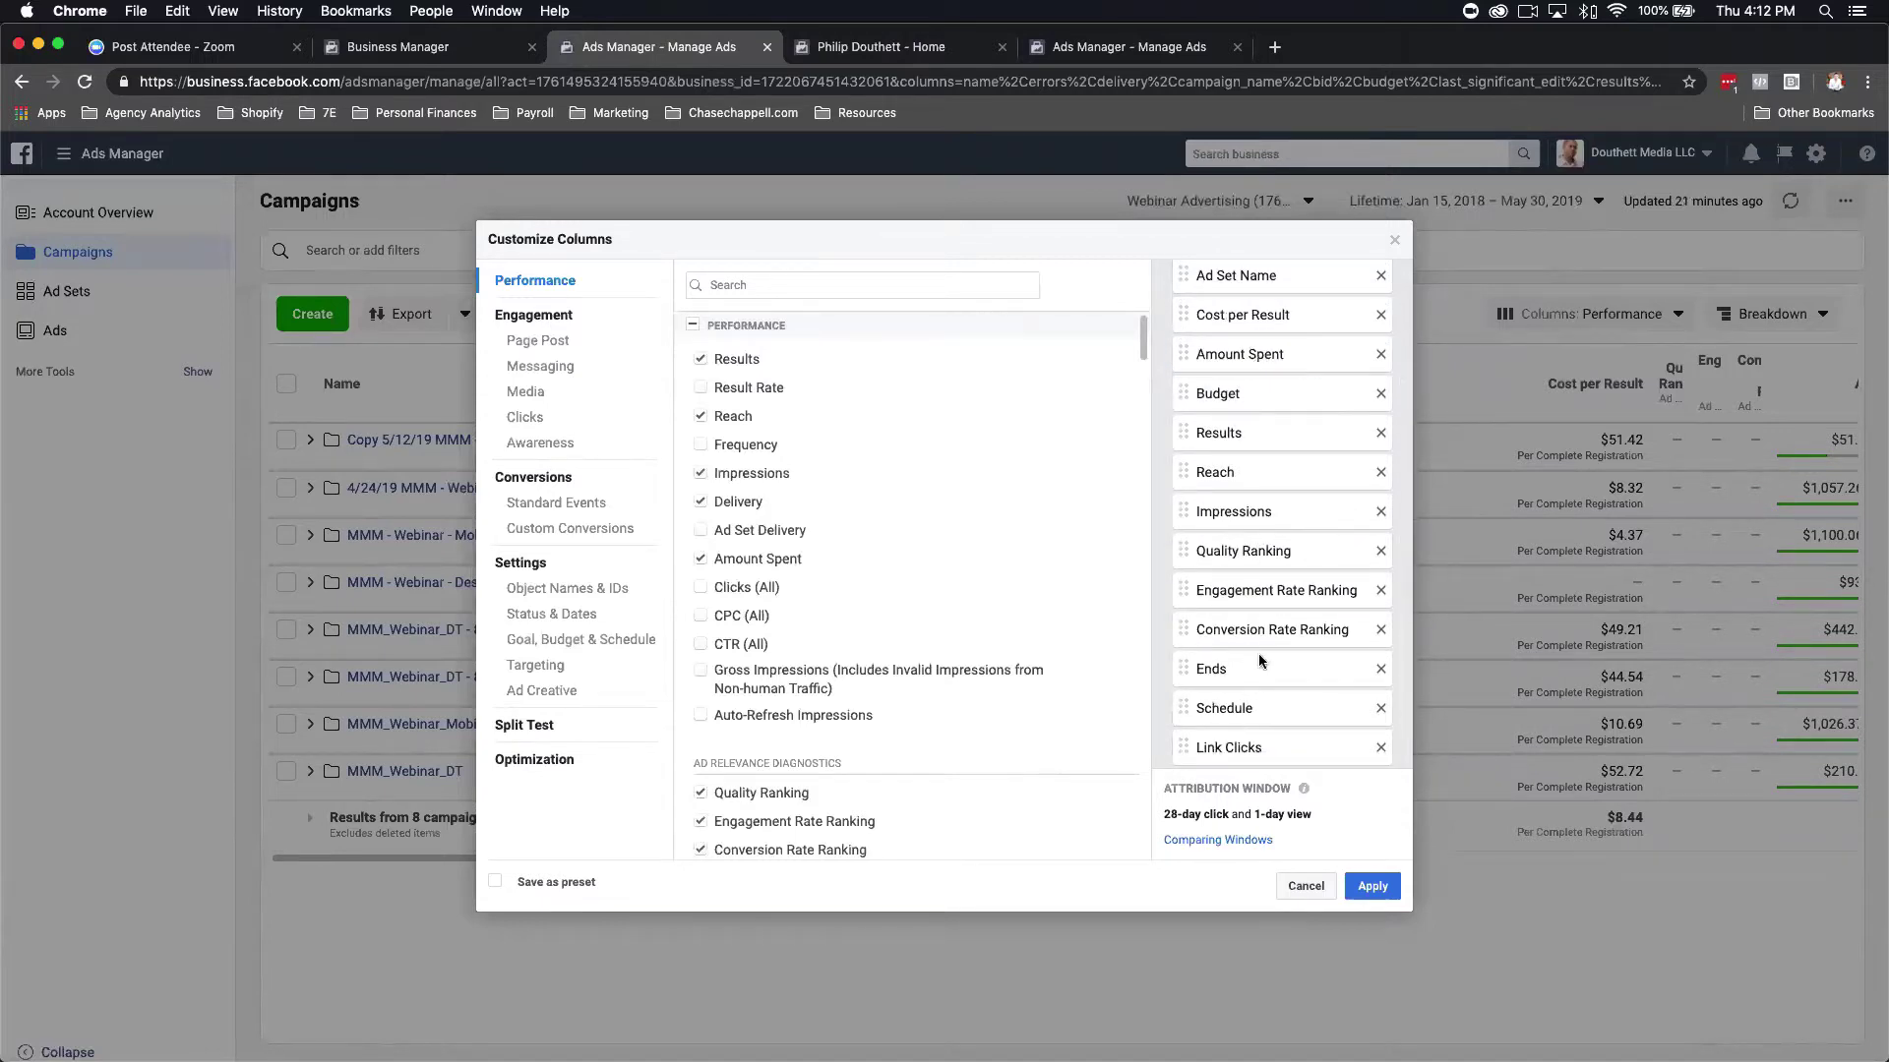
Remove the Link Clicks, Website Purchases, Schedule and Ends columns from the selected columns.
{"action": "scroll", "coordinate": [1229, 630], "scroll_direction": "down", "scroll_amount": 2}
{"action": "scroll", "coordinate": [1229, 689], "scroll_direction": "up", "scroll_amount": 3}
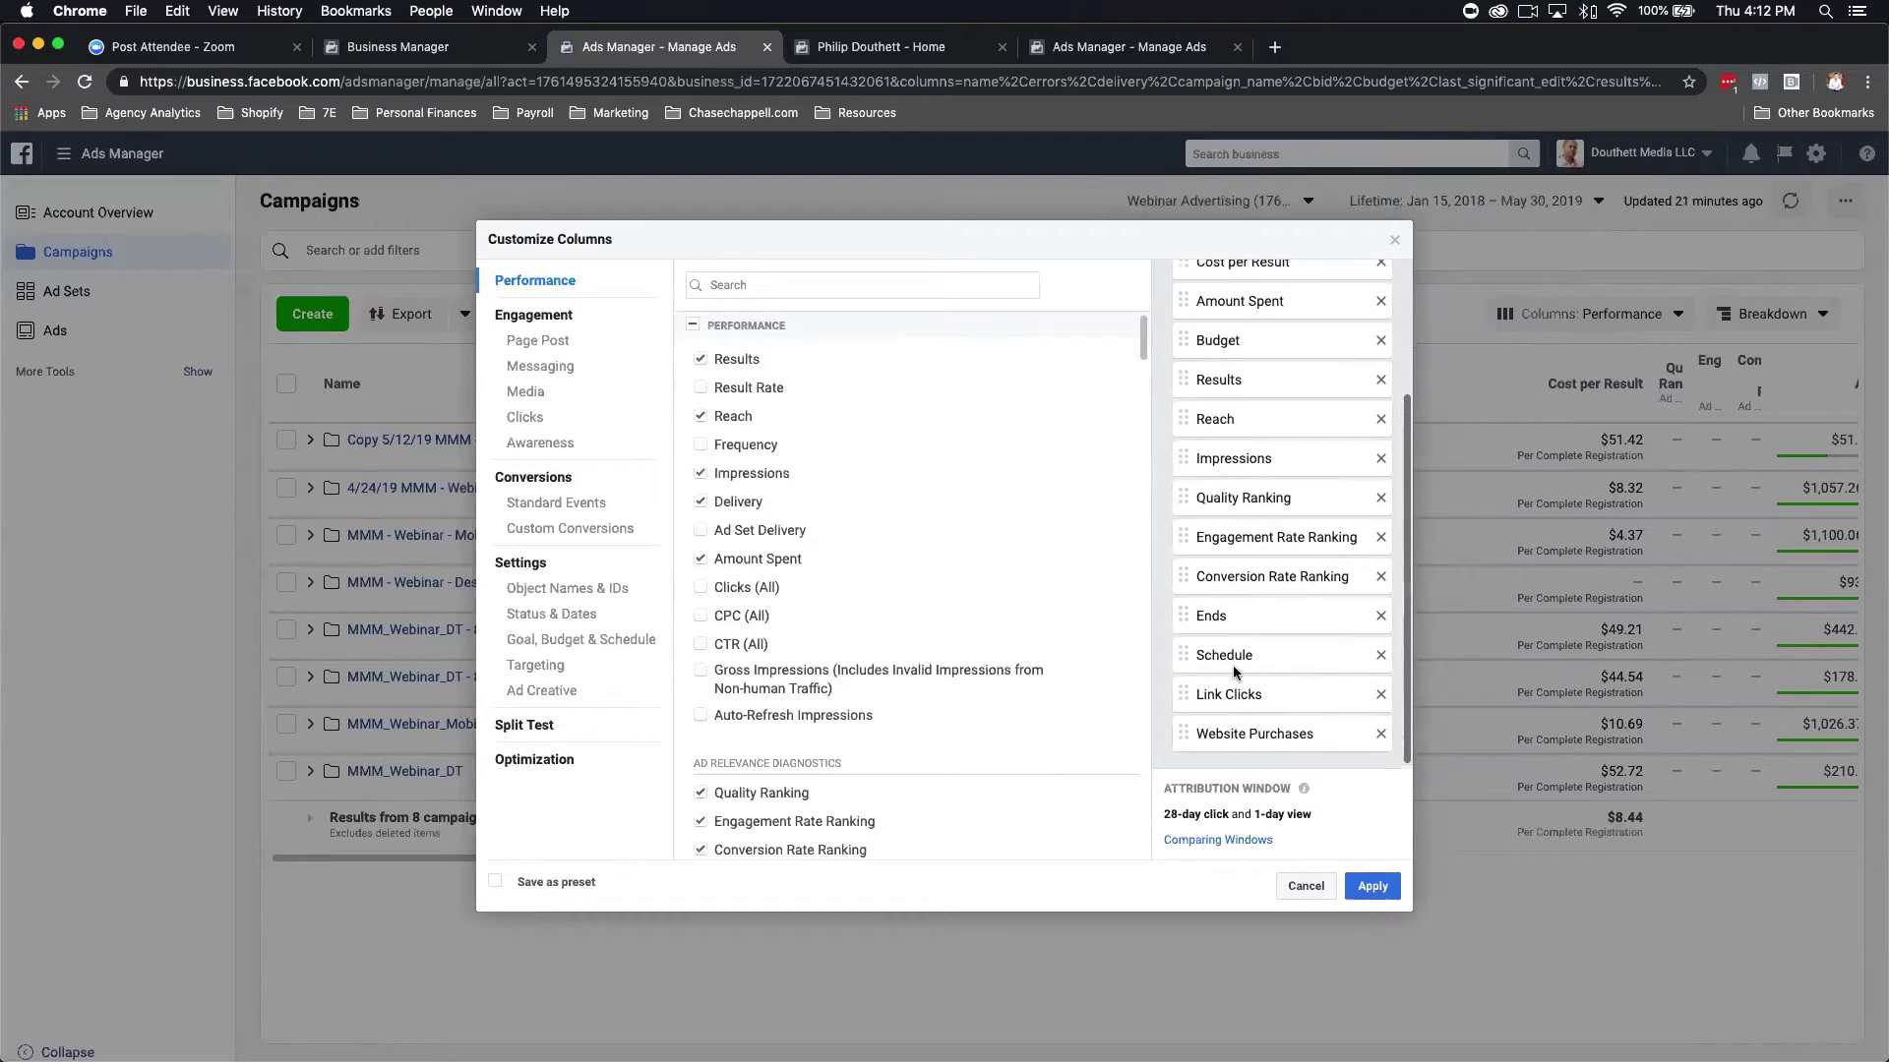
{"action": "scroll", "coordinate": [1224, 637], "scroll_direction": "down", "scroll_amount": 3}
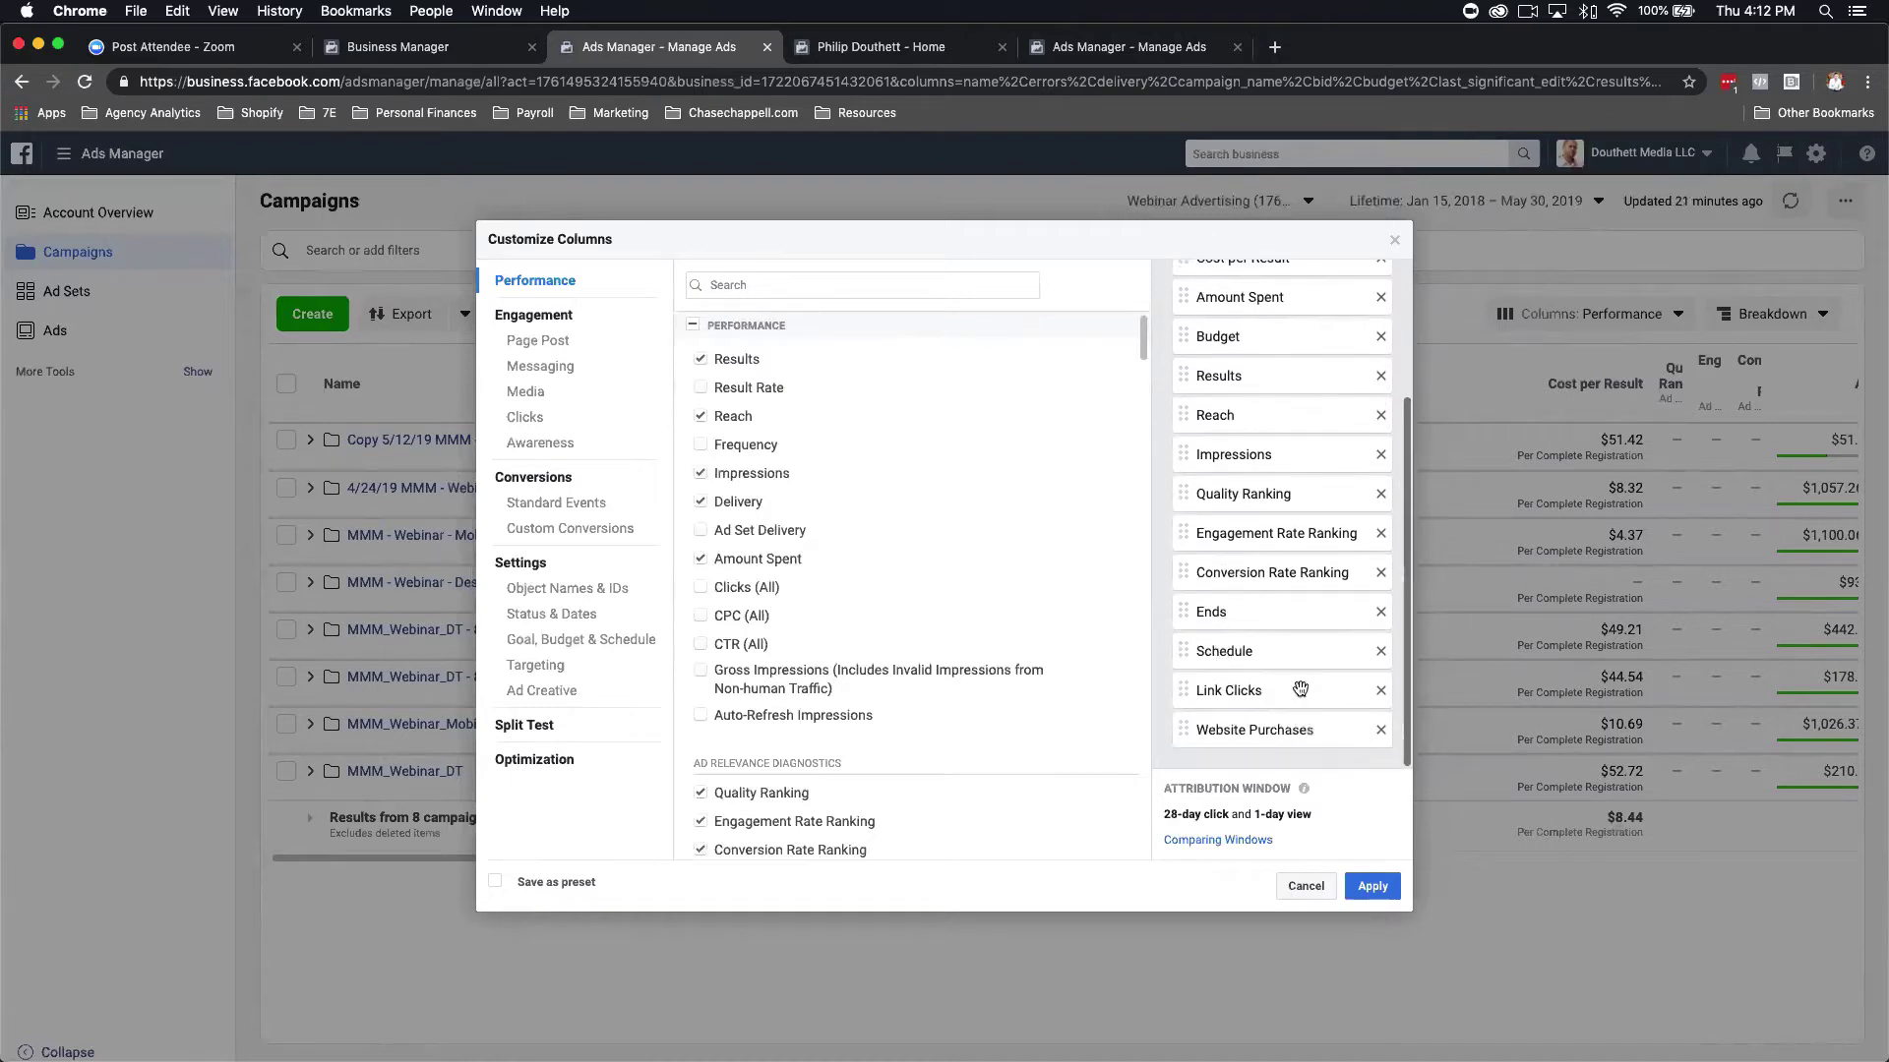
{"action": "left_click", "coordinate": [1380, 692]}
{"action": "left_click", "coordinate": [1381, 730]}
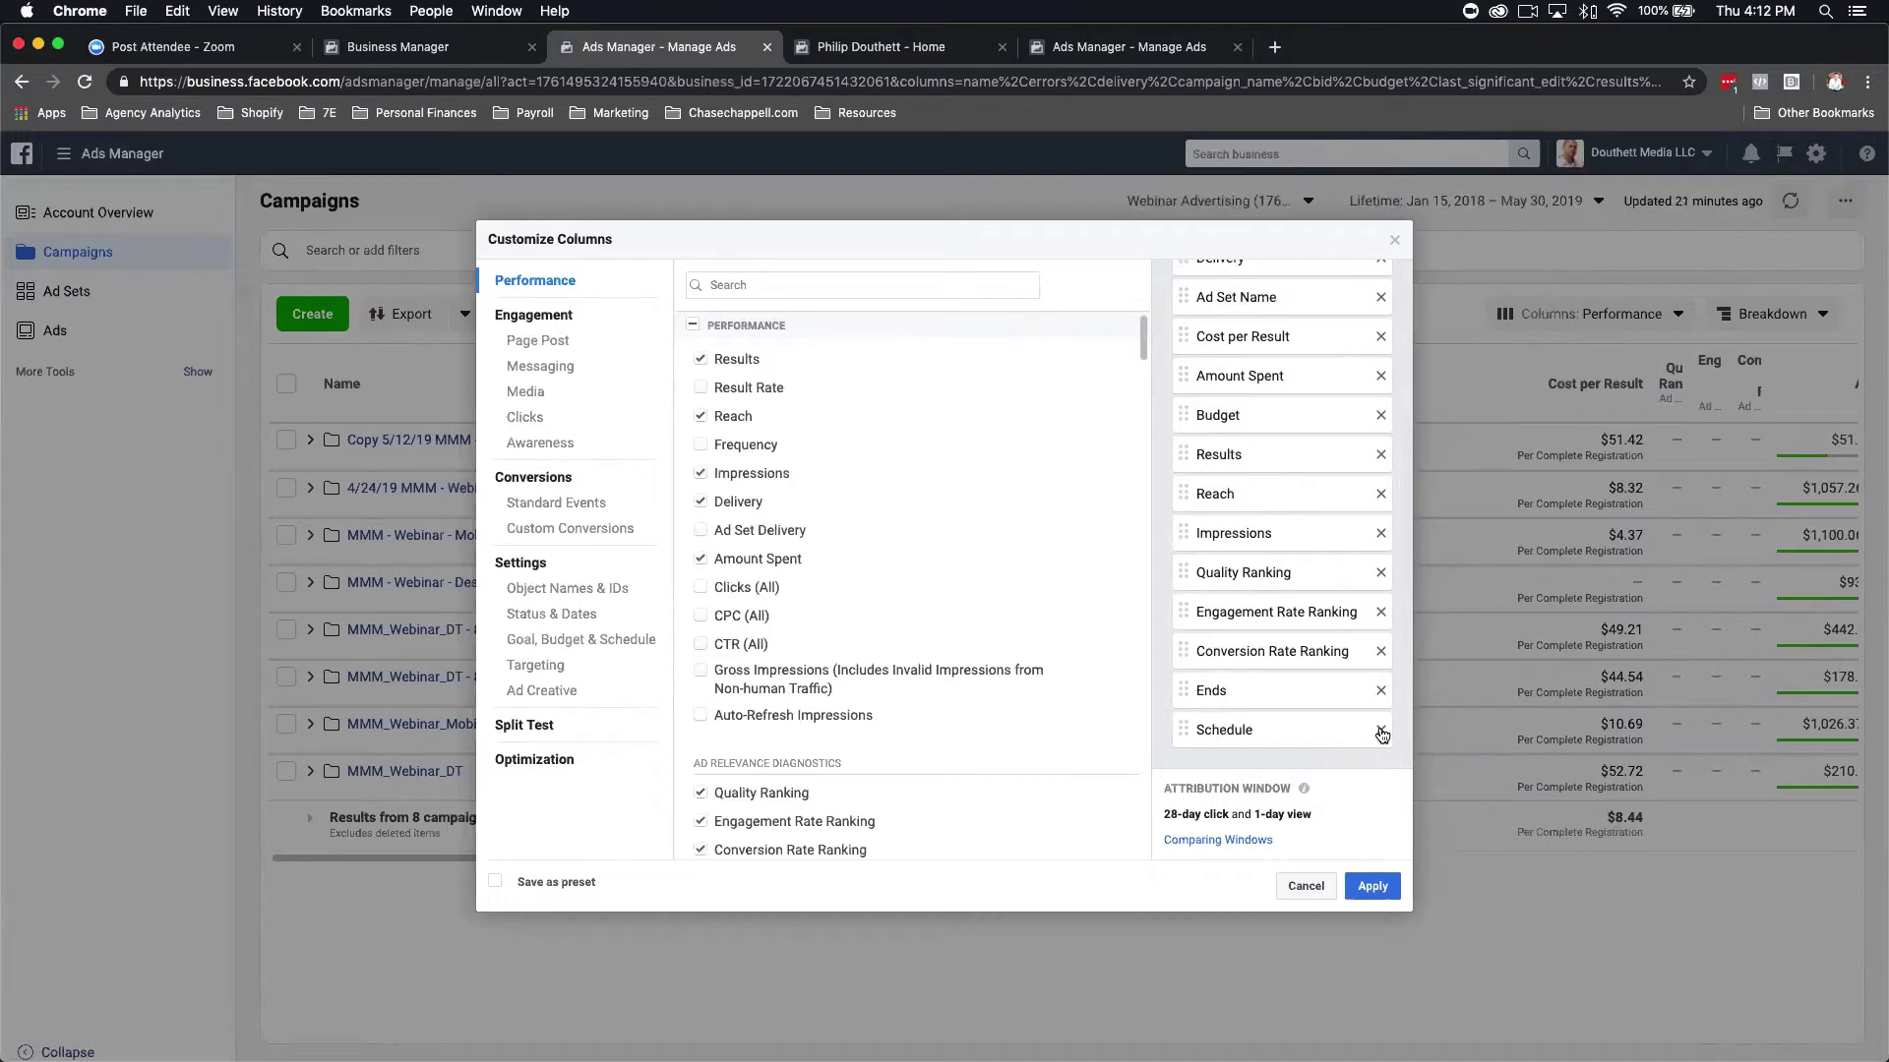
{"action": "left_click", "coordinate": [1381, 730]}
{"action": "left_click", "coordinate": [1381, 730]}
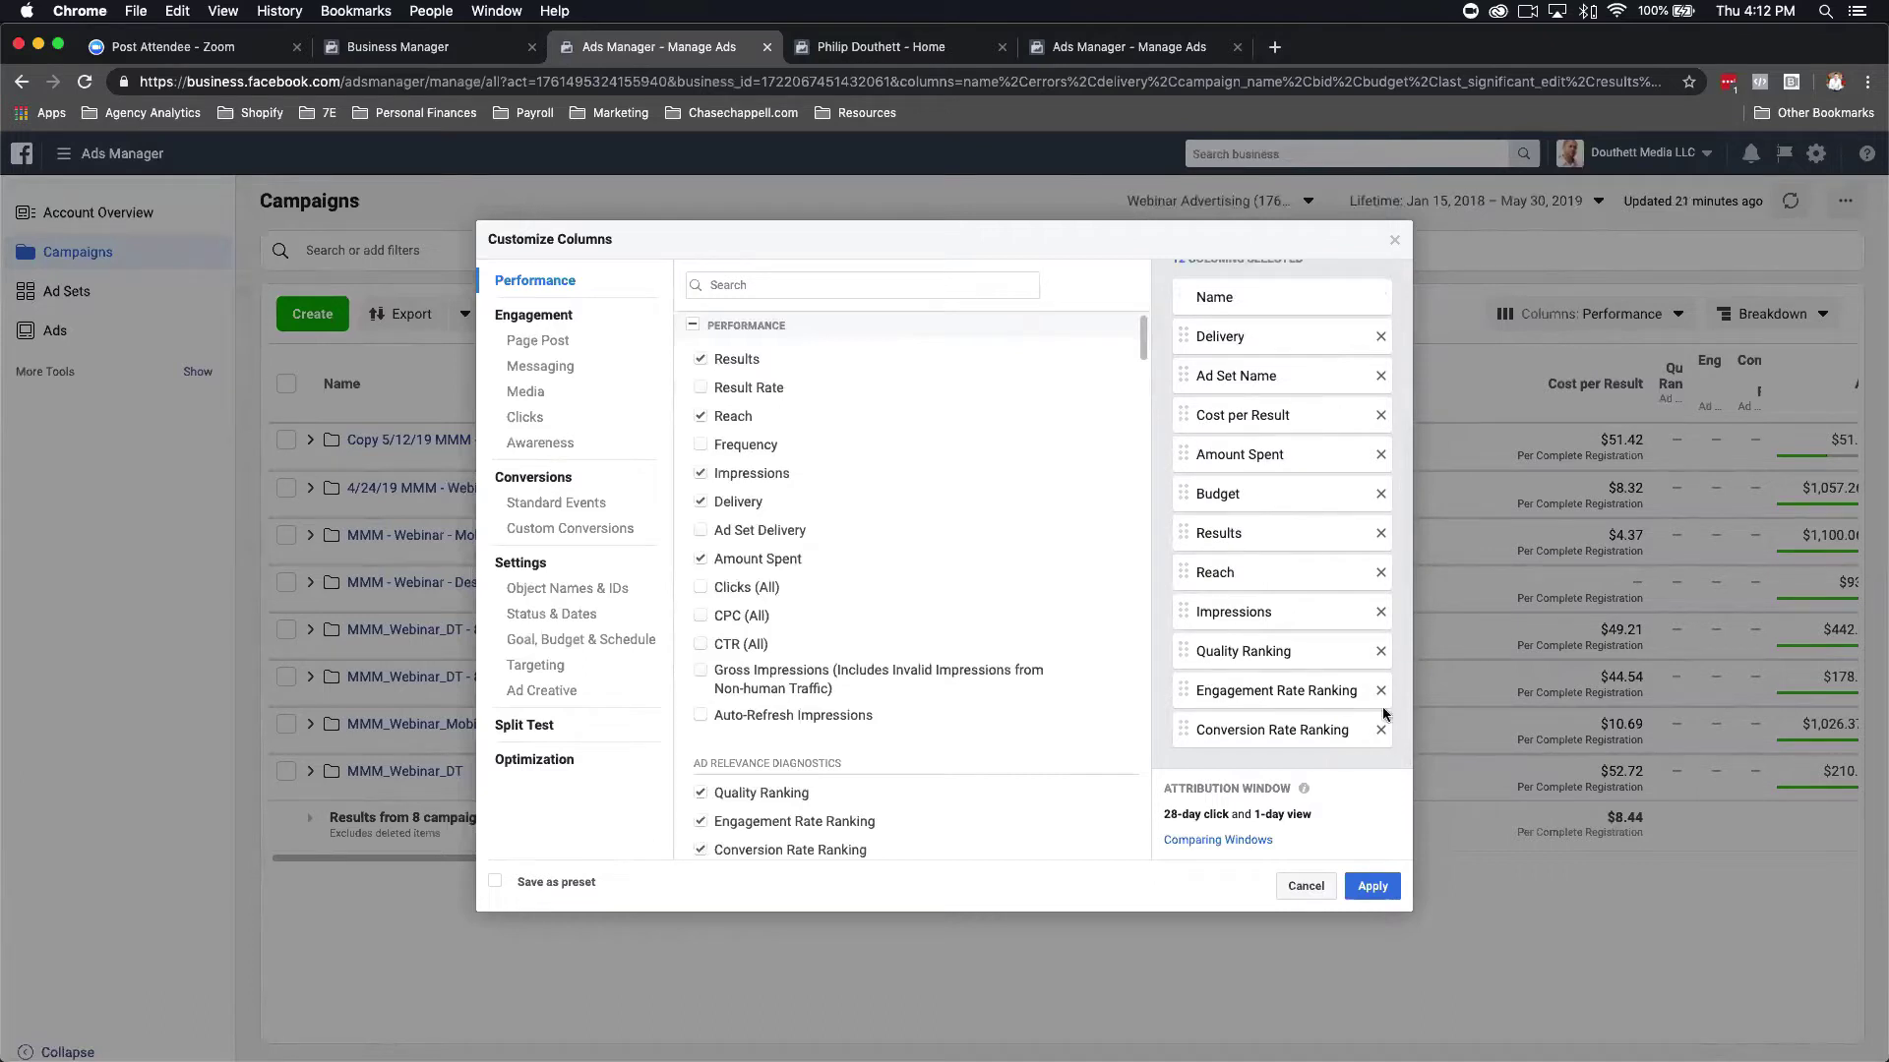
Place the Results column directly after Cost per Result and apply the customized column layout.
{"action": "scroll", "coordinate": [1372, 611], "scroll_direction": "up", "scroll_amount": 1}
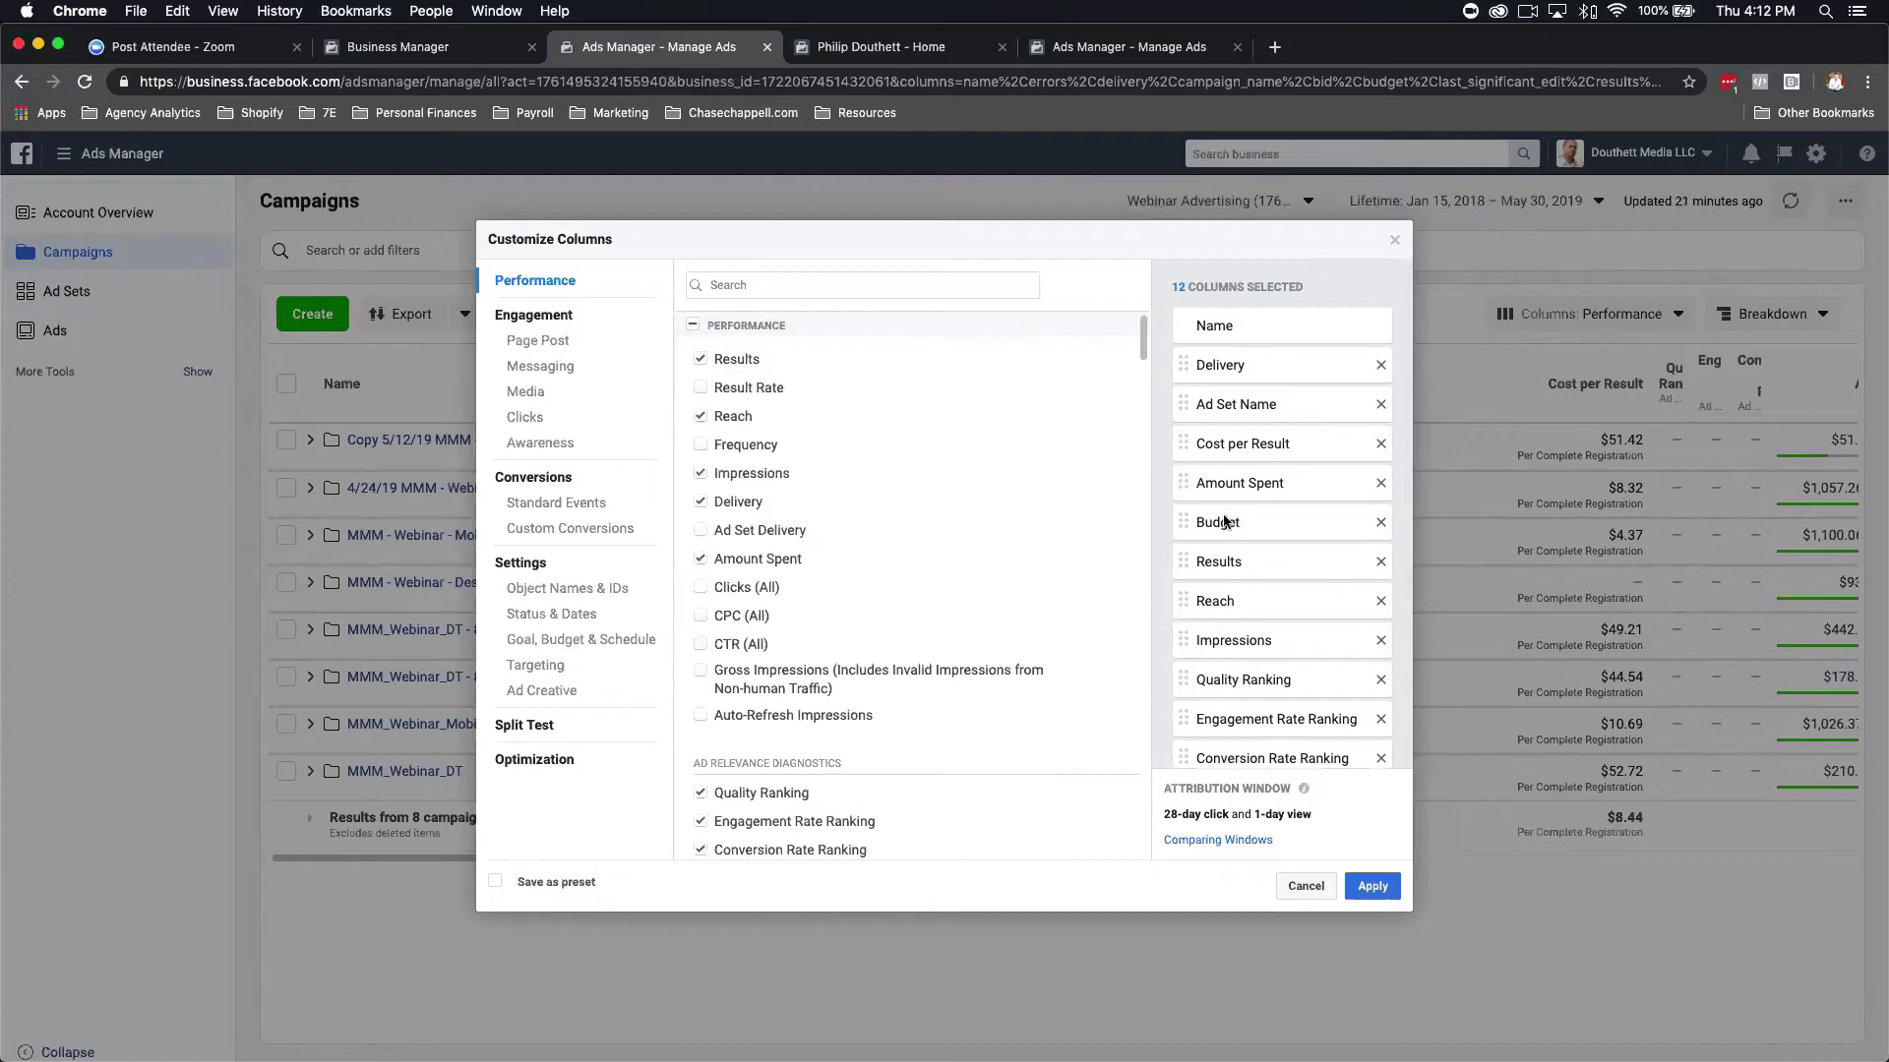
{"action": "left_click_drag", "start_coordinate": [1183, 562], "coordinate": [1183, 482]}
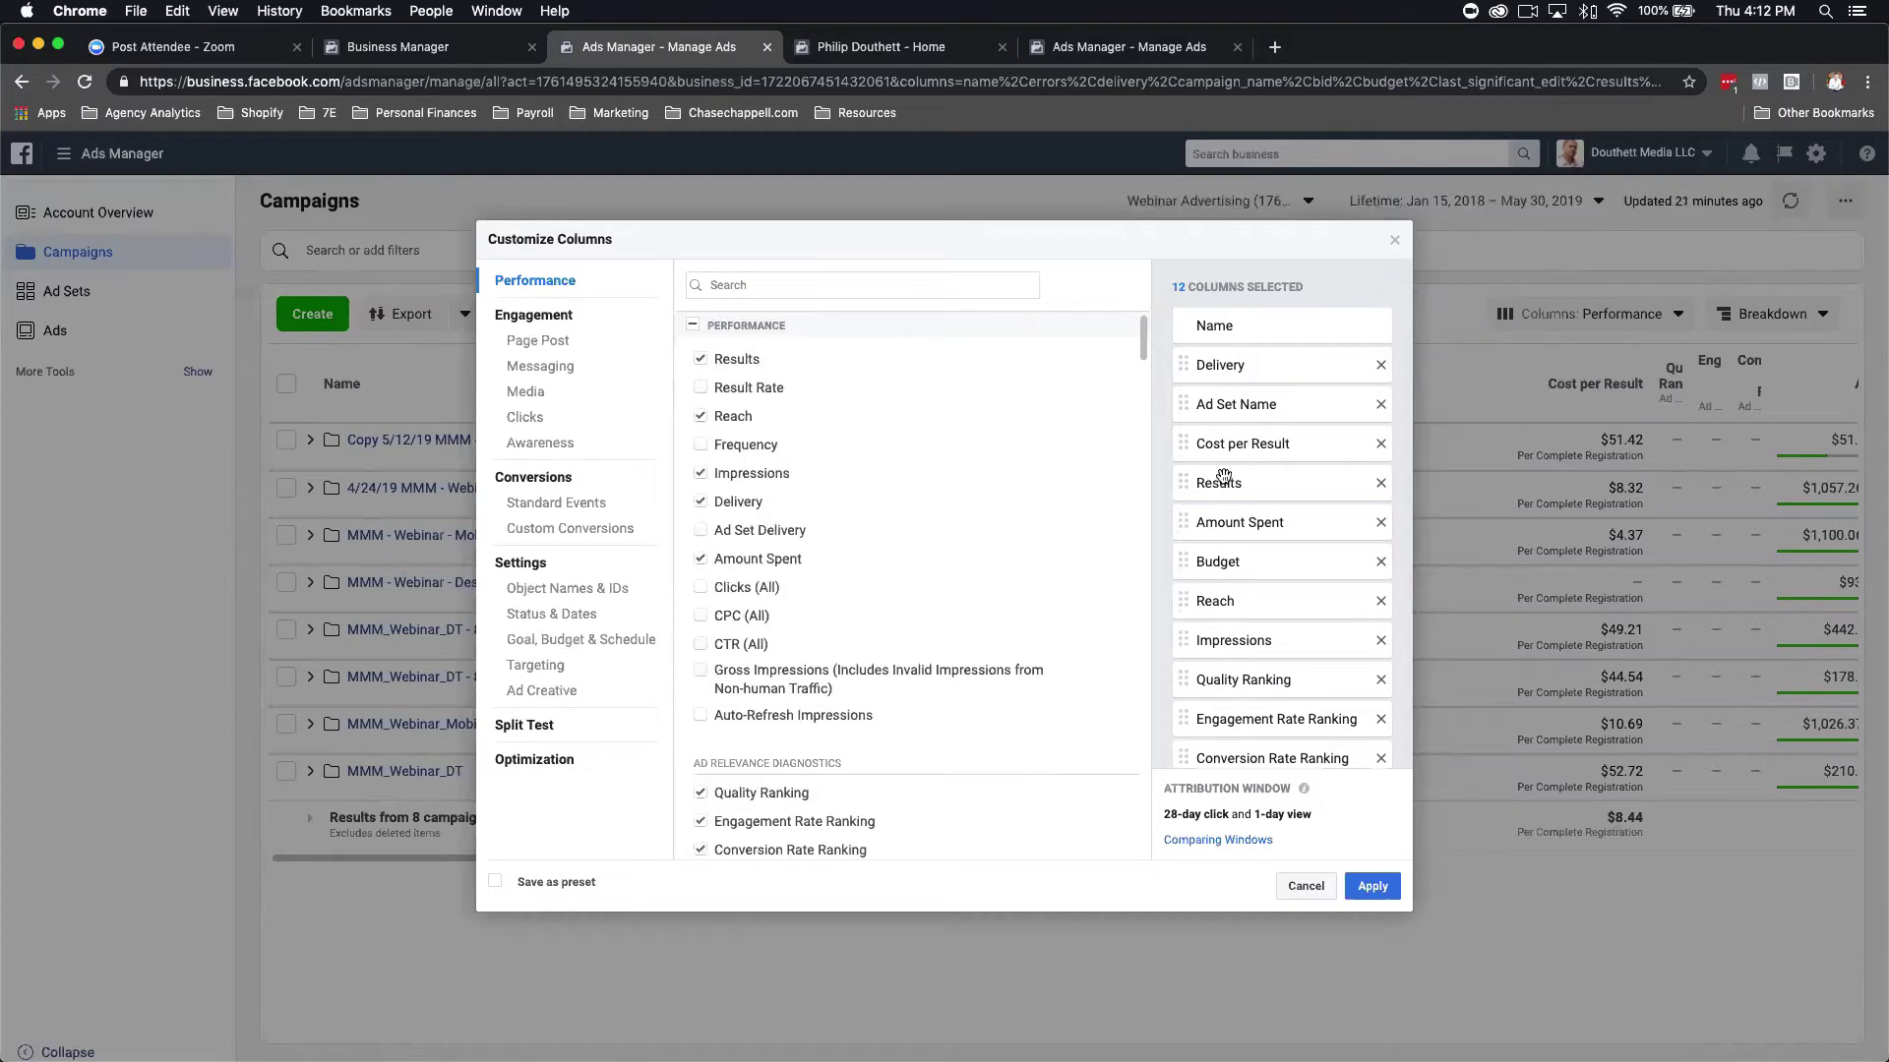
{"action": "left_click", "coordinate": [1370, 887]}
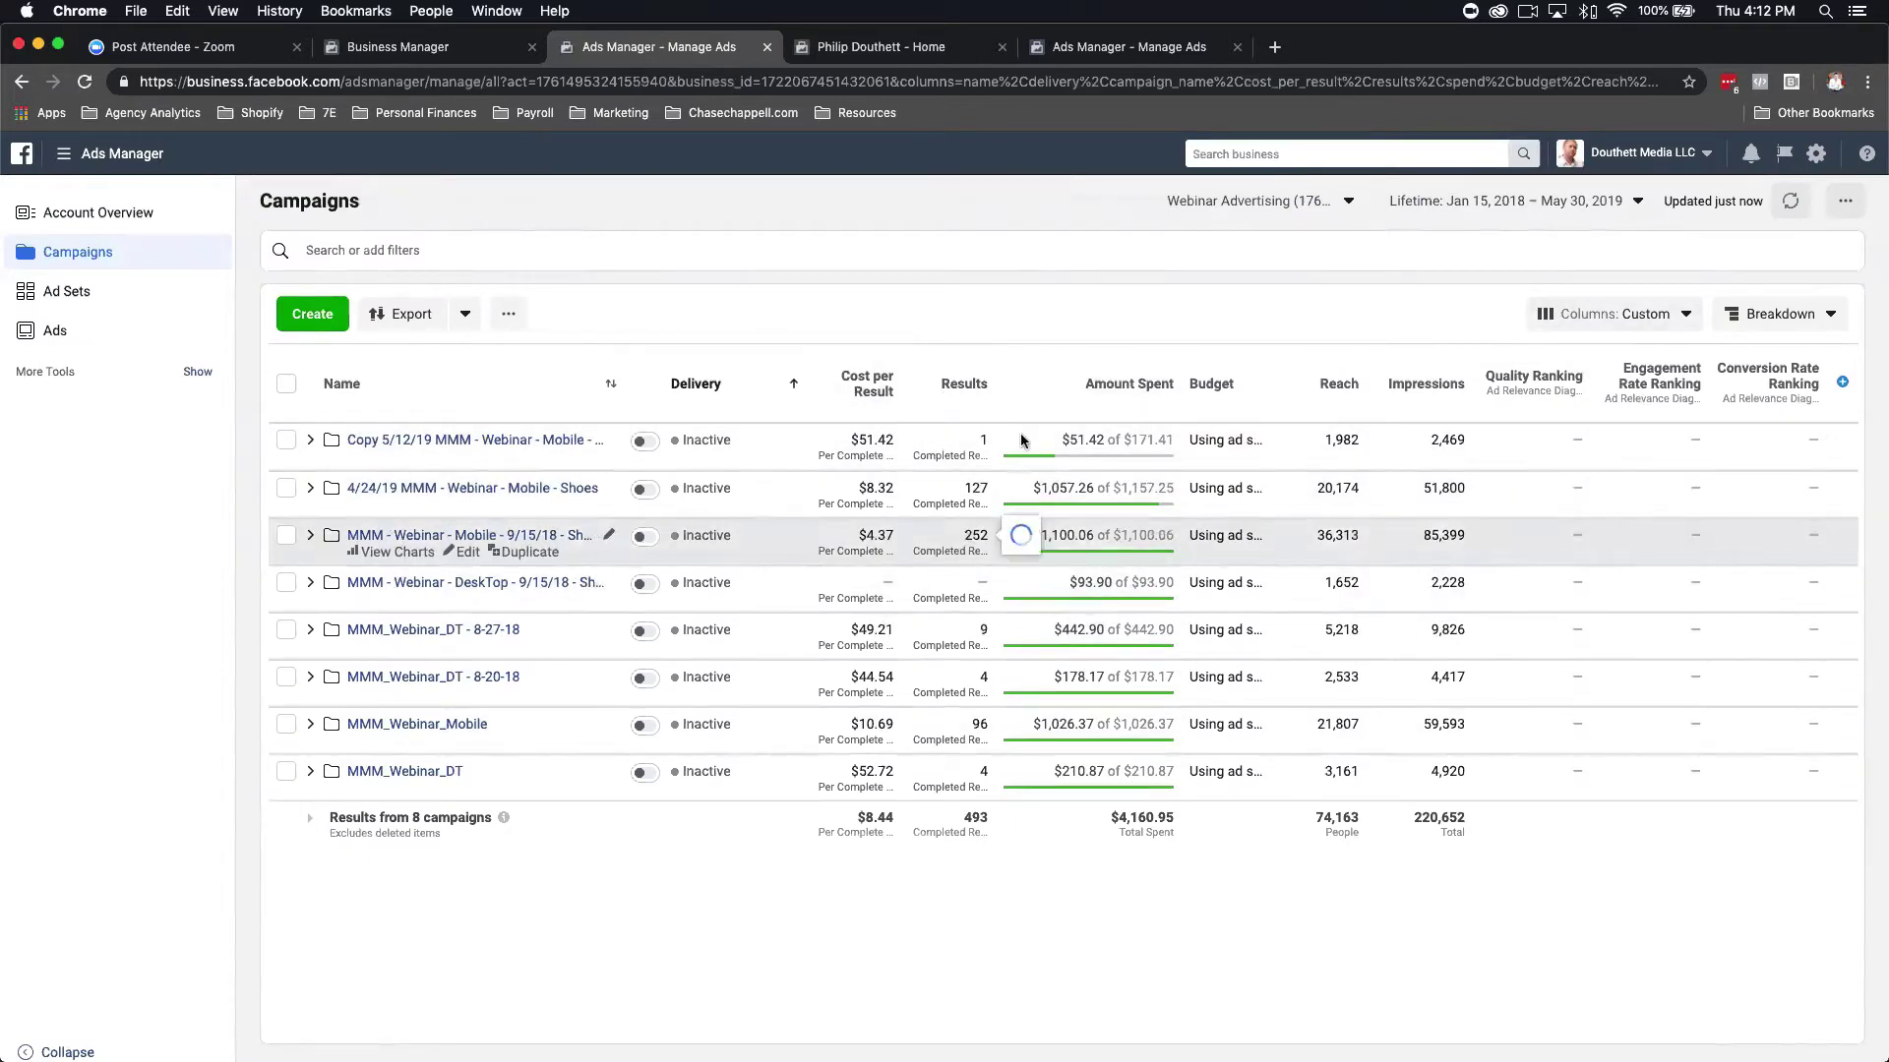
Save the custom column layout as a column preset named "results".
{"action": "left_click", "coordinate": [1614, 314]}
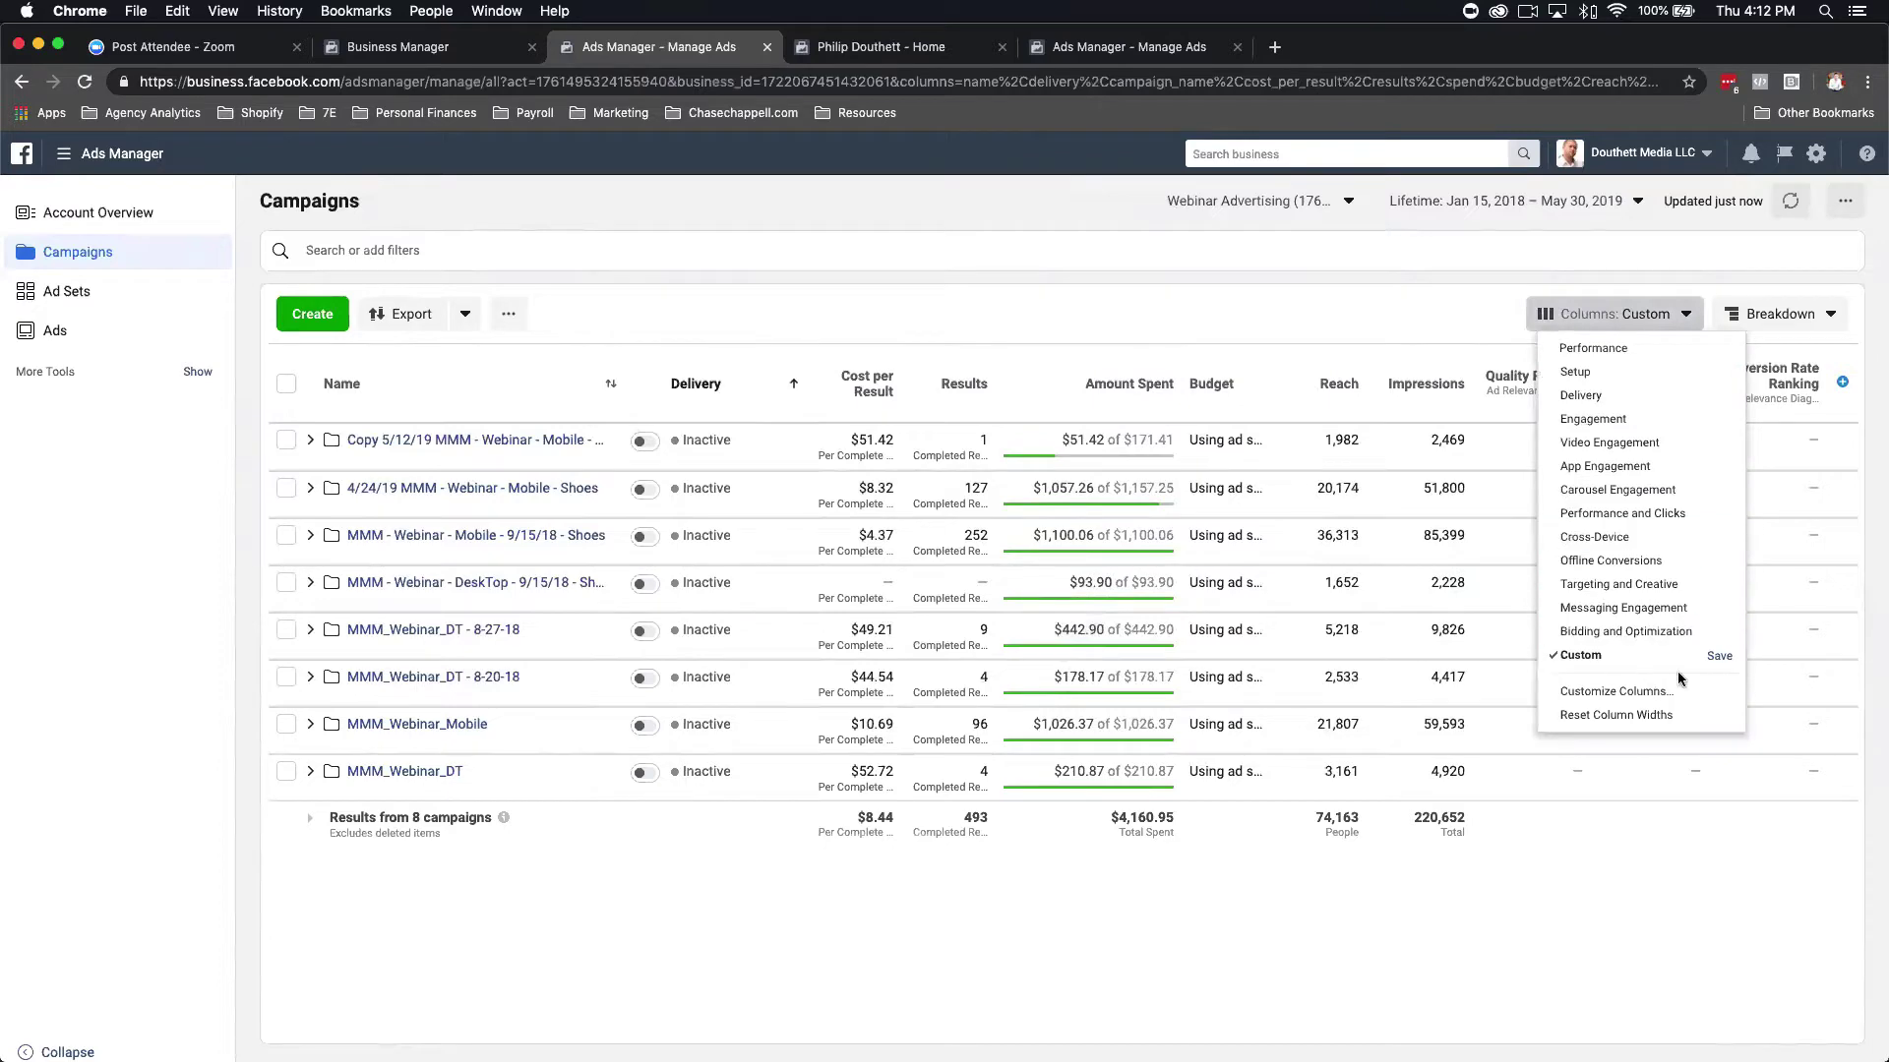
{"action": "left_click", "coordinate": [1718, 655]}
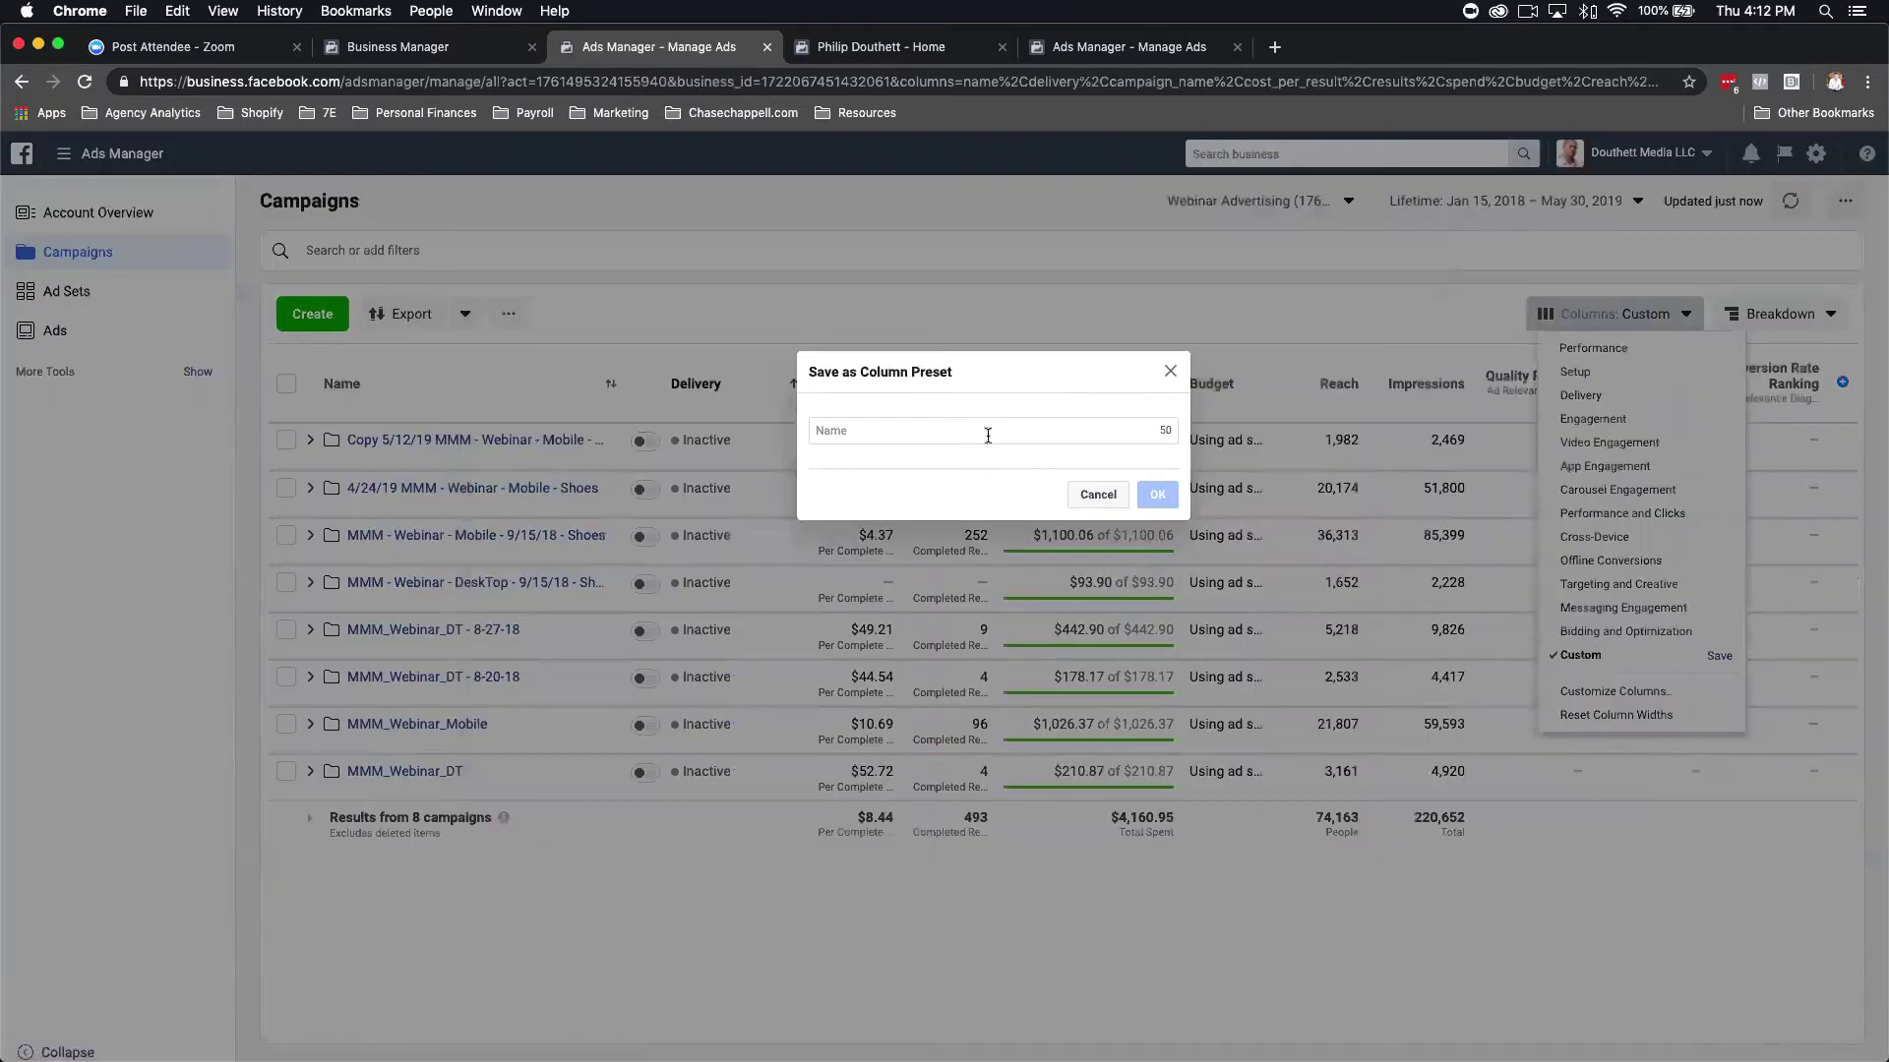
{"action": "left_click", "coordinate": [987, 435]}
{"action": "left_click", "coordinate": [1054, 431]}
{"action": "left_click", "coordinate": [899, 432]}
{"action": "left_click", "coordinate": [891, 424]}
{"action": "left_click", "coordinate": [1021, 424]}
{"action": "type", "text": "results"}
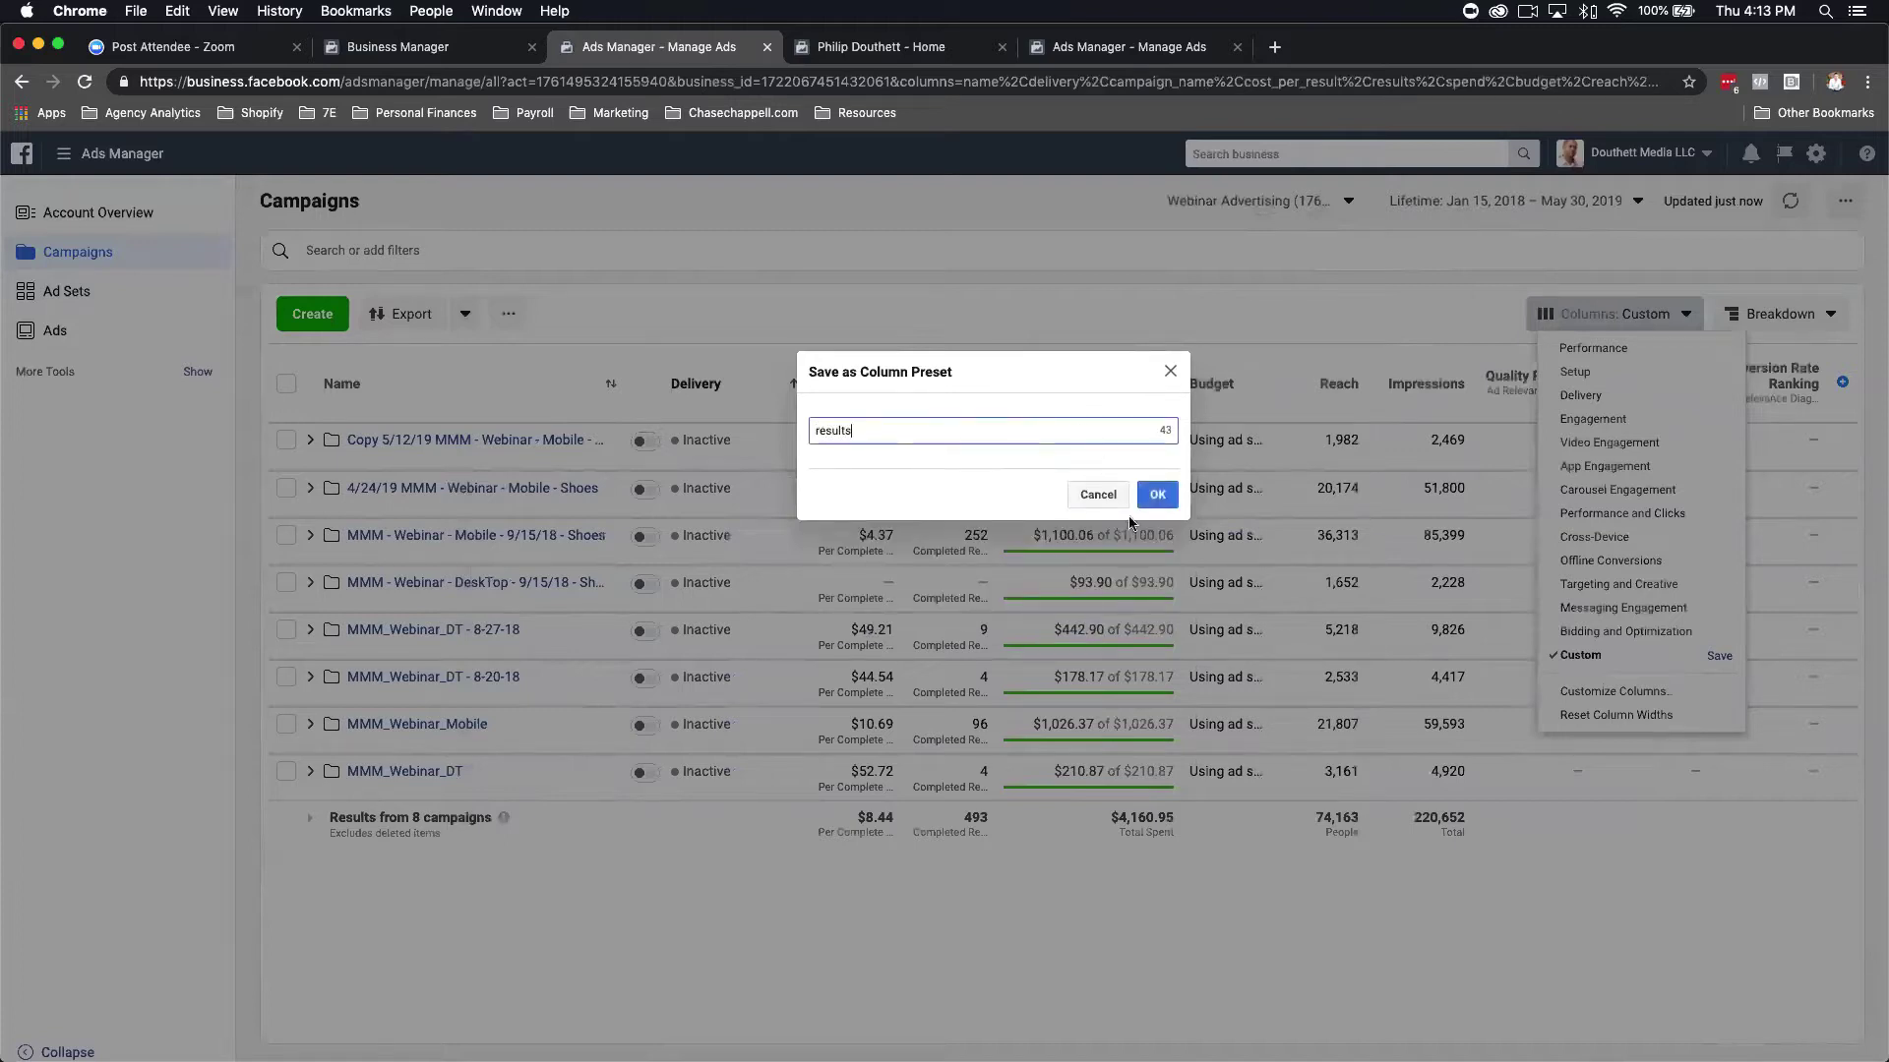
{"action": "left_click", "coordinate": [1156, 495]}
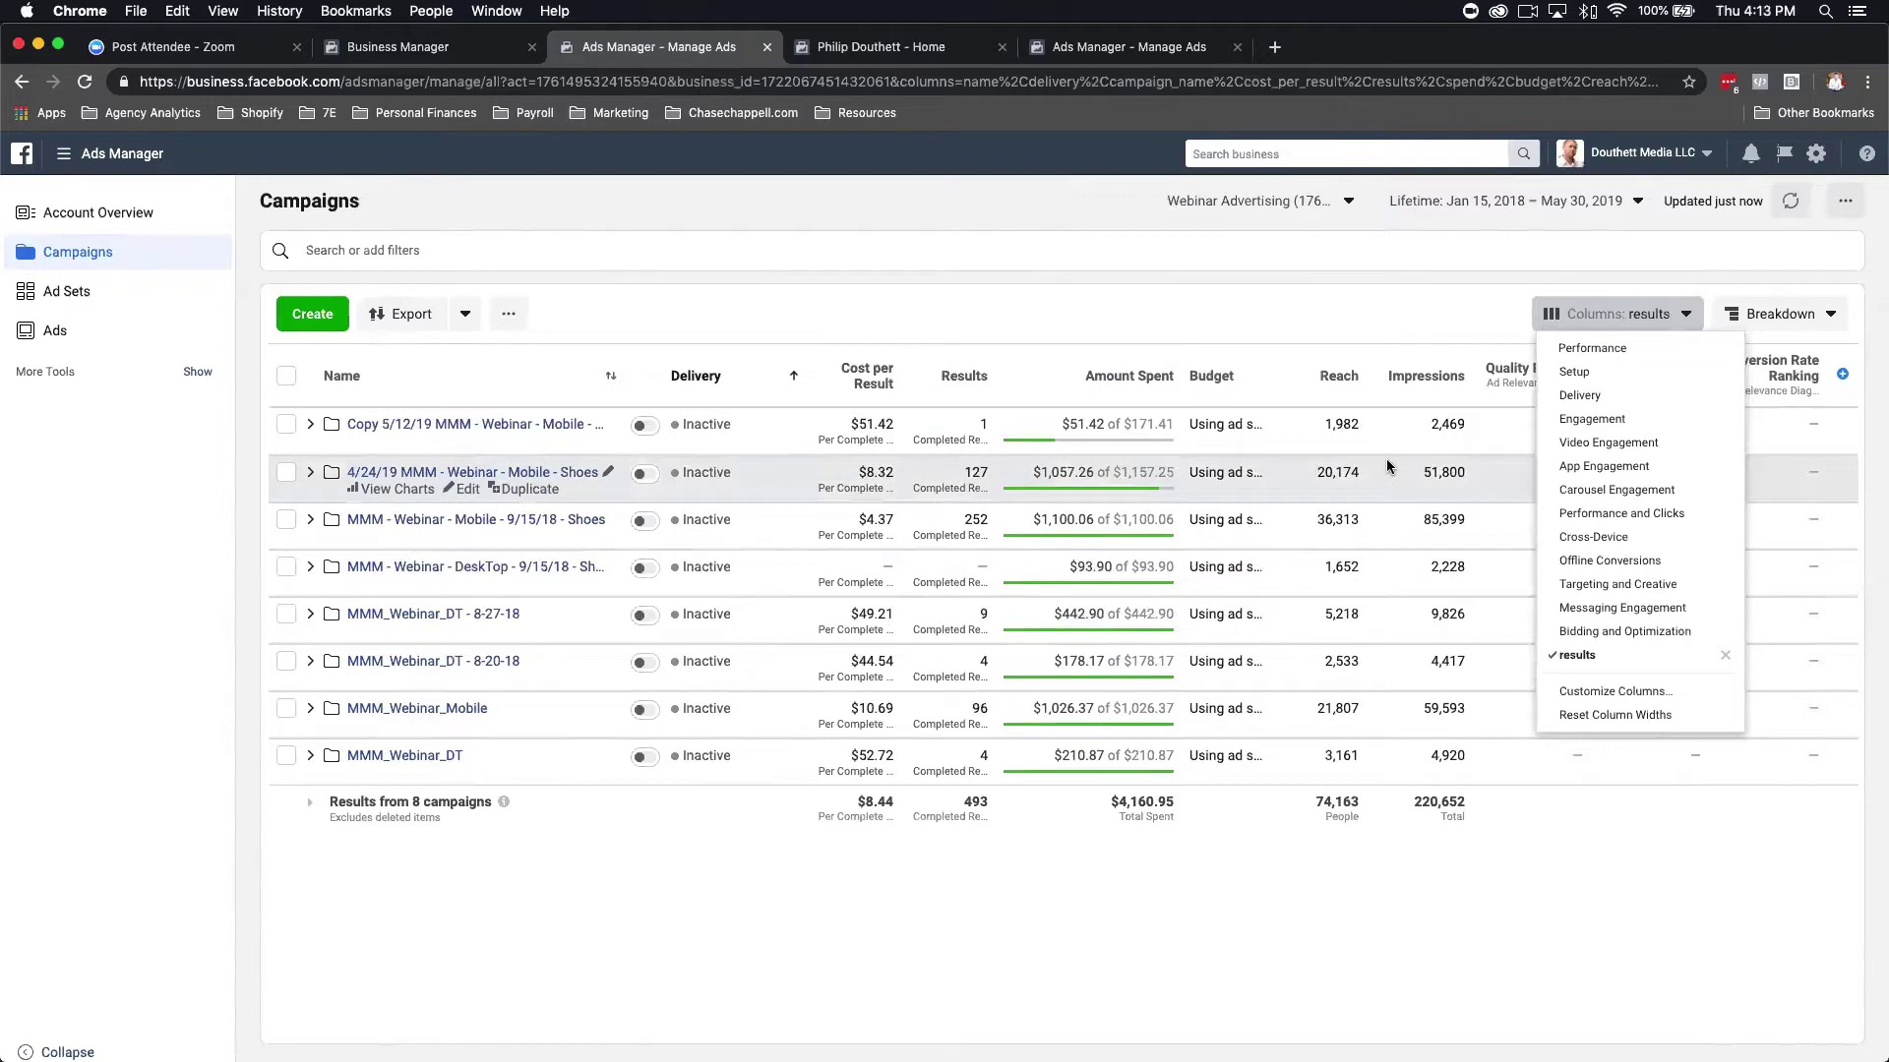
{"action": "left_click", "coordinate": [1662, 315]}
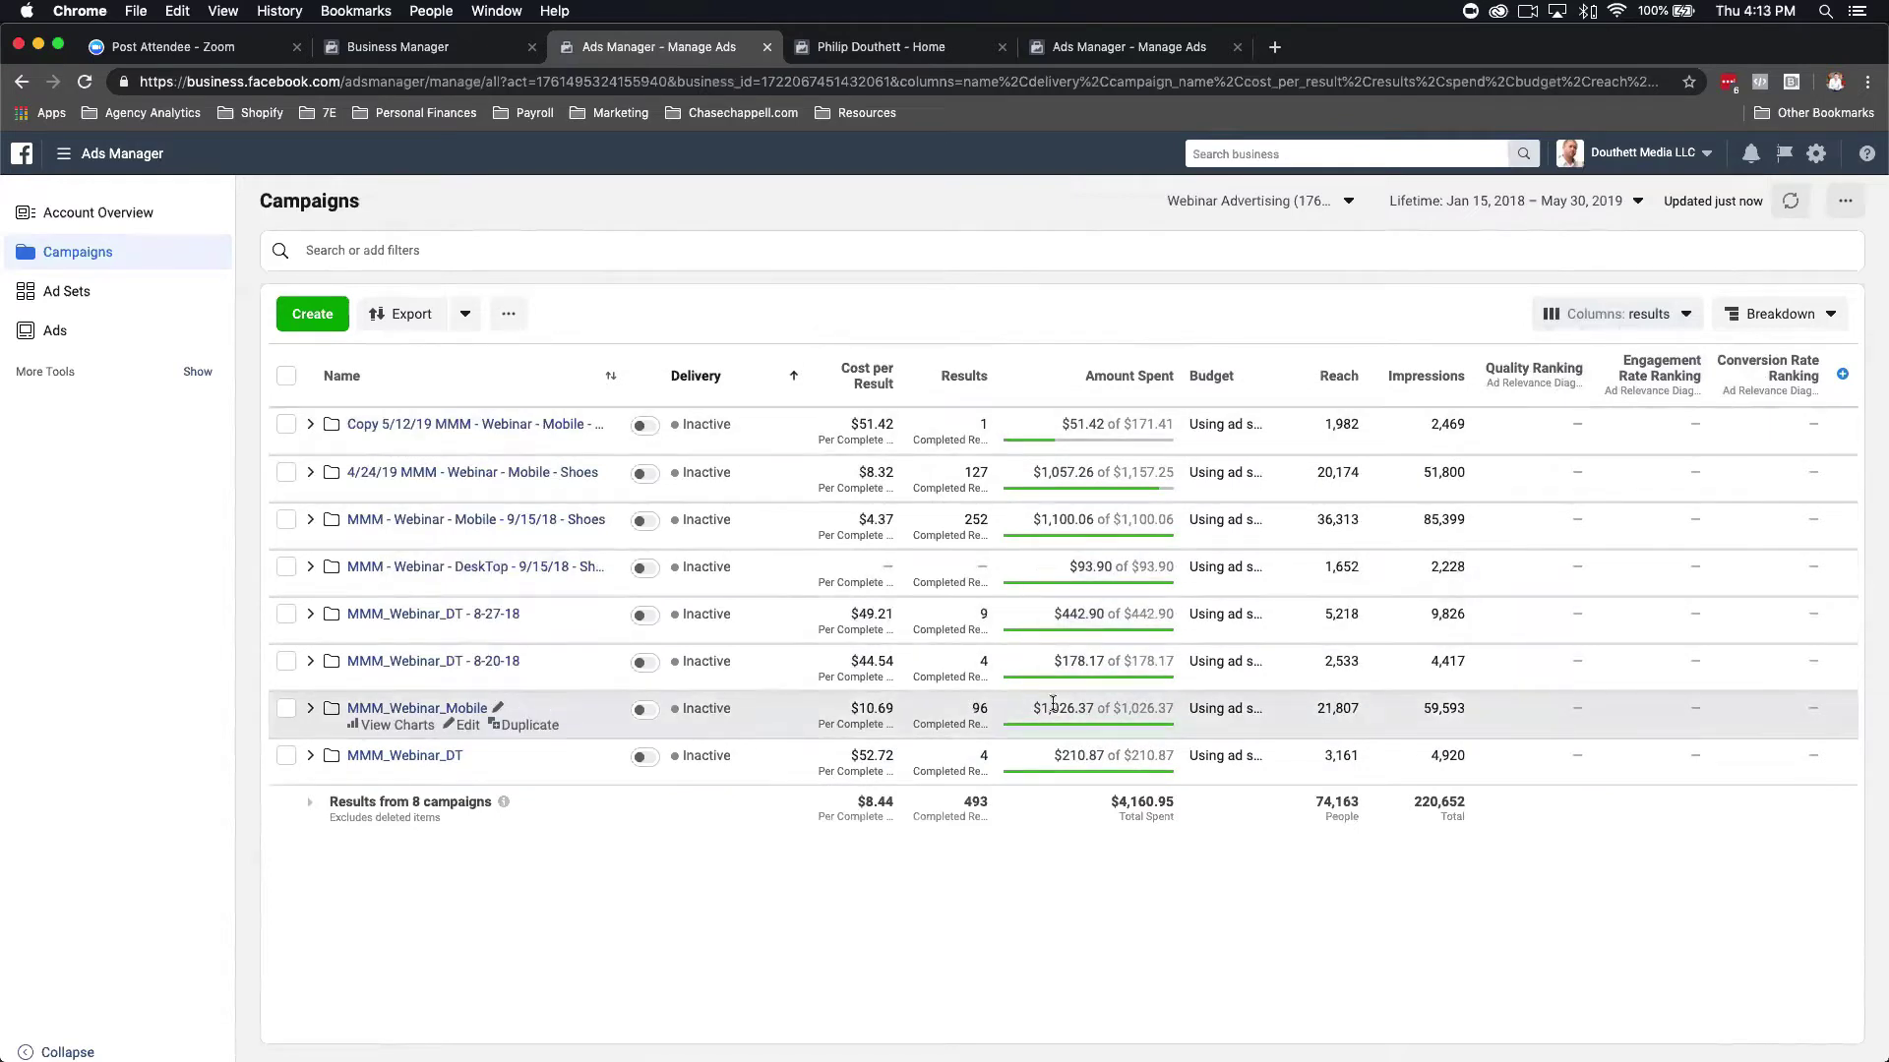
{"action": "left_click", "coordinate": [1618, 314]}
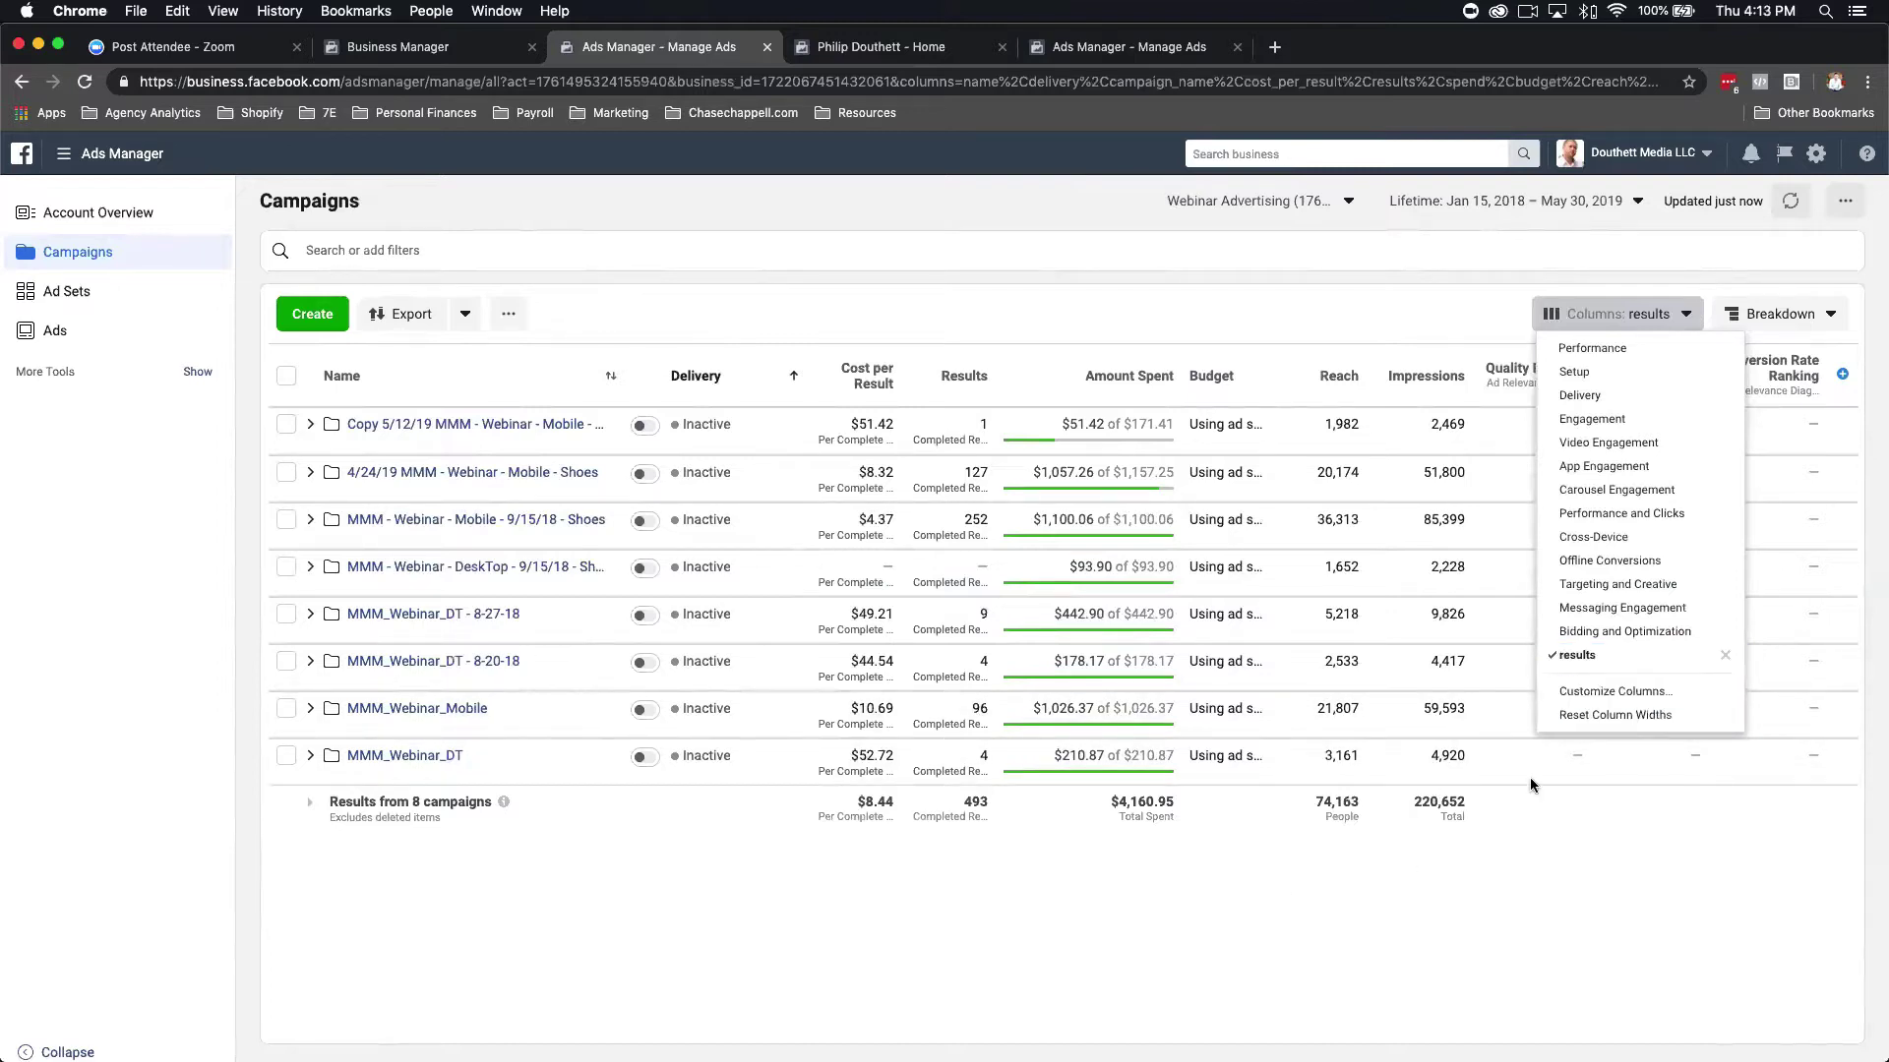
{"action": "left_click", "coordinate": [955, 313]}
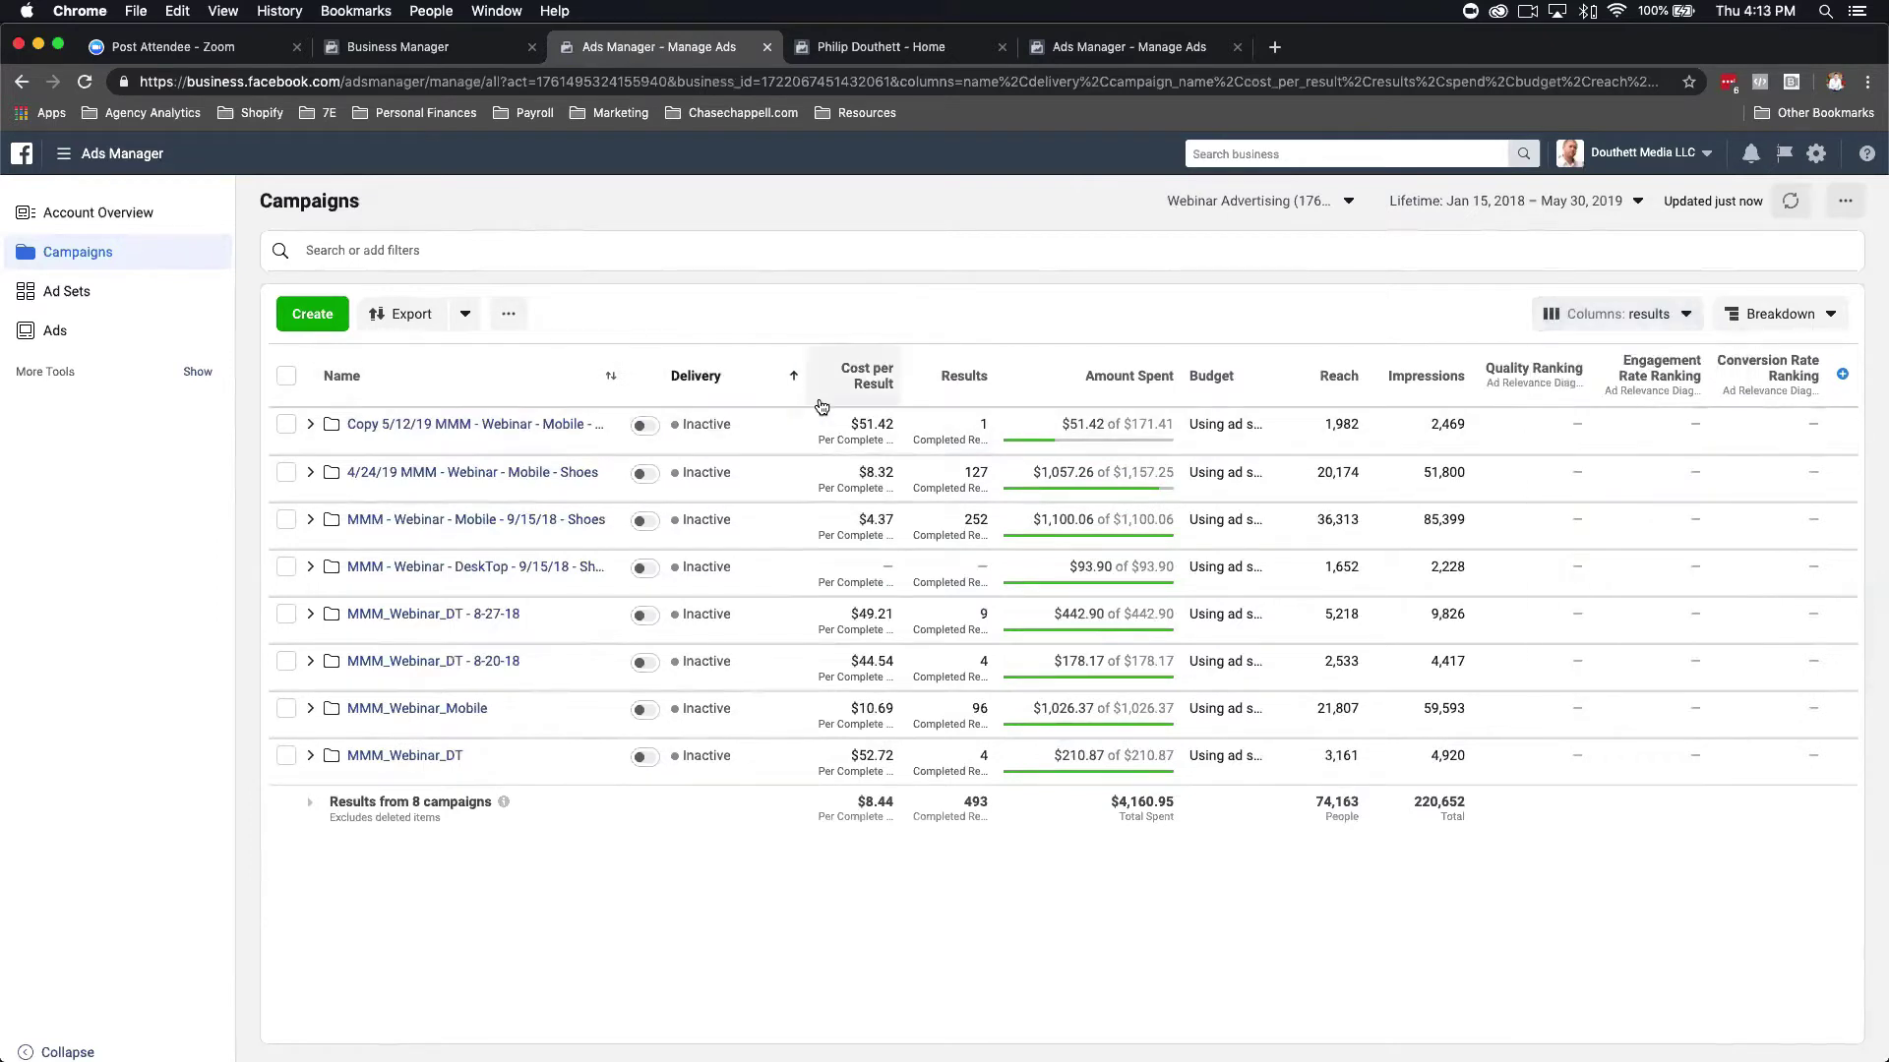
Review registrations completed and cost per registration in the account overview, and return to the campaigns list.
{"action": "left_click", "coordinate": [124, 223]}
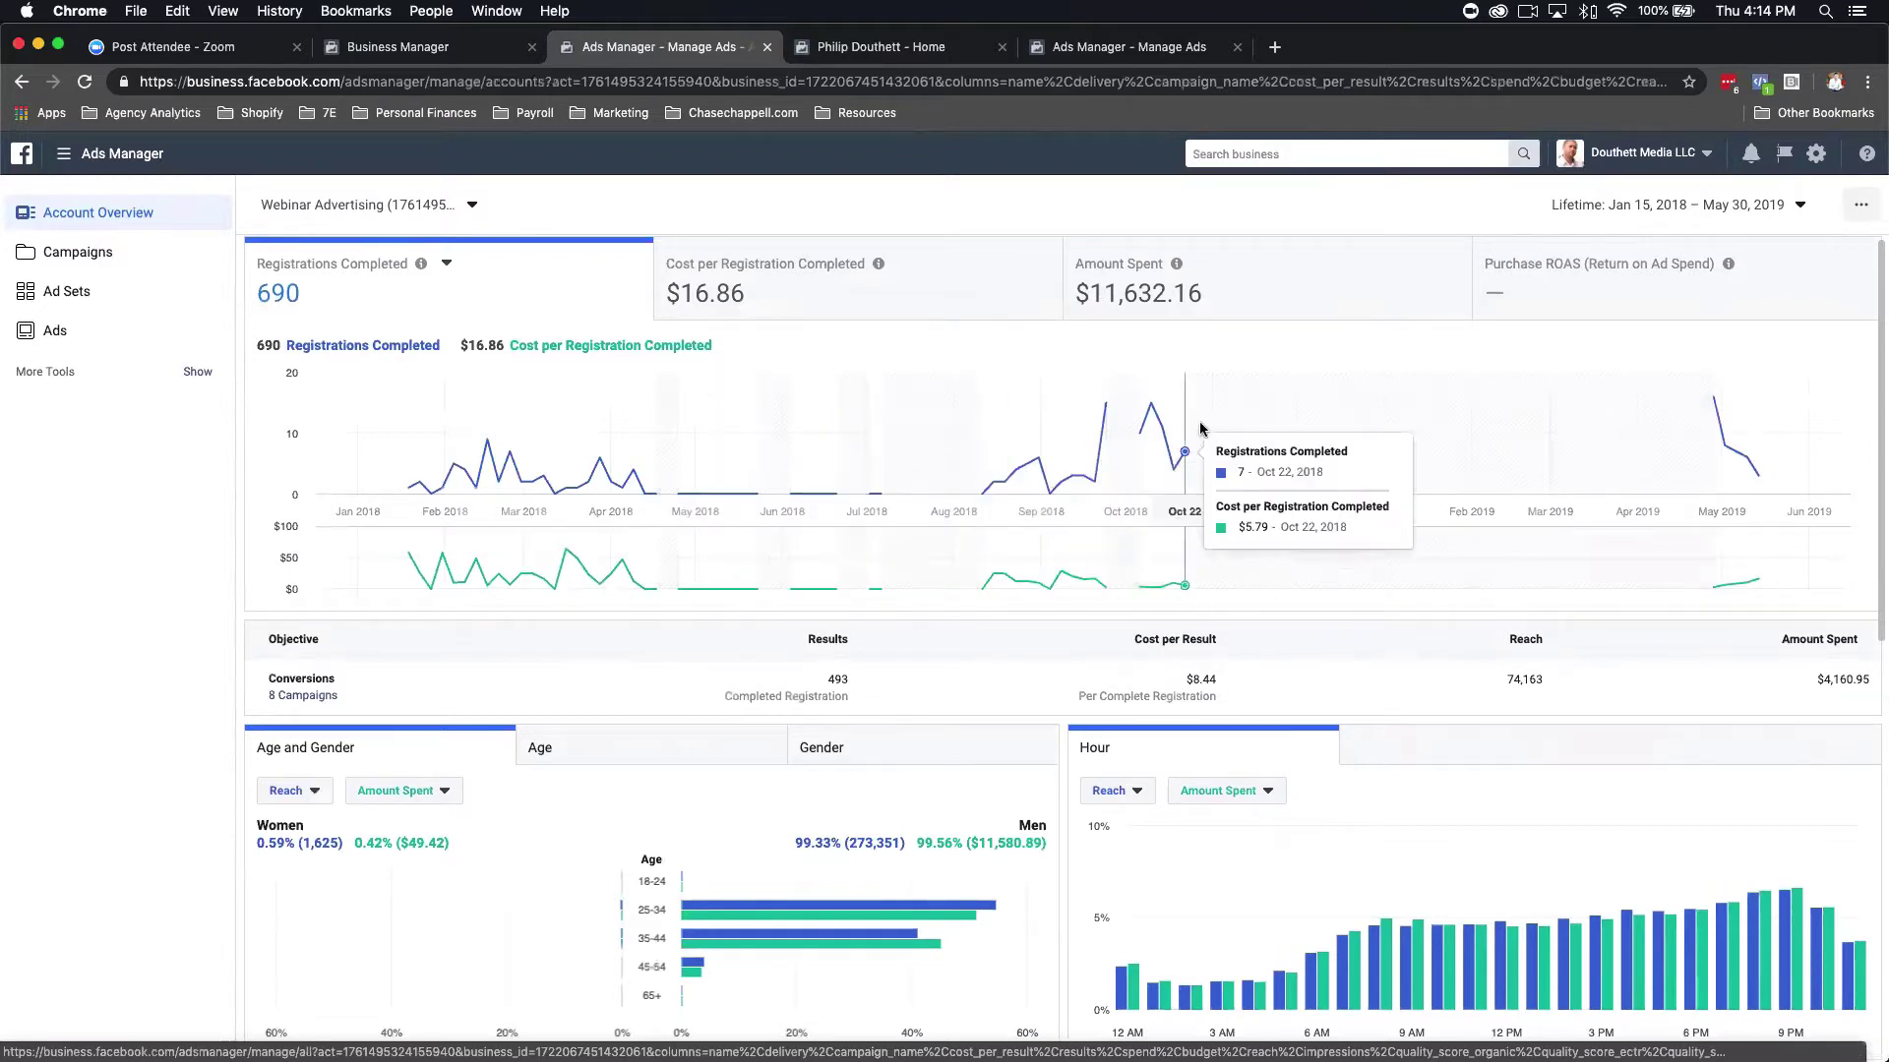
{"action": "scroll", "coordinate": [1278, 418], "scroll_direction": "down", "scroll_amount": 1}
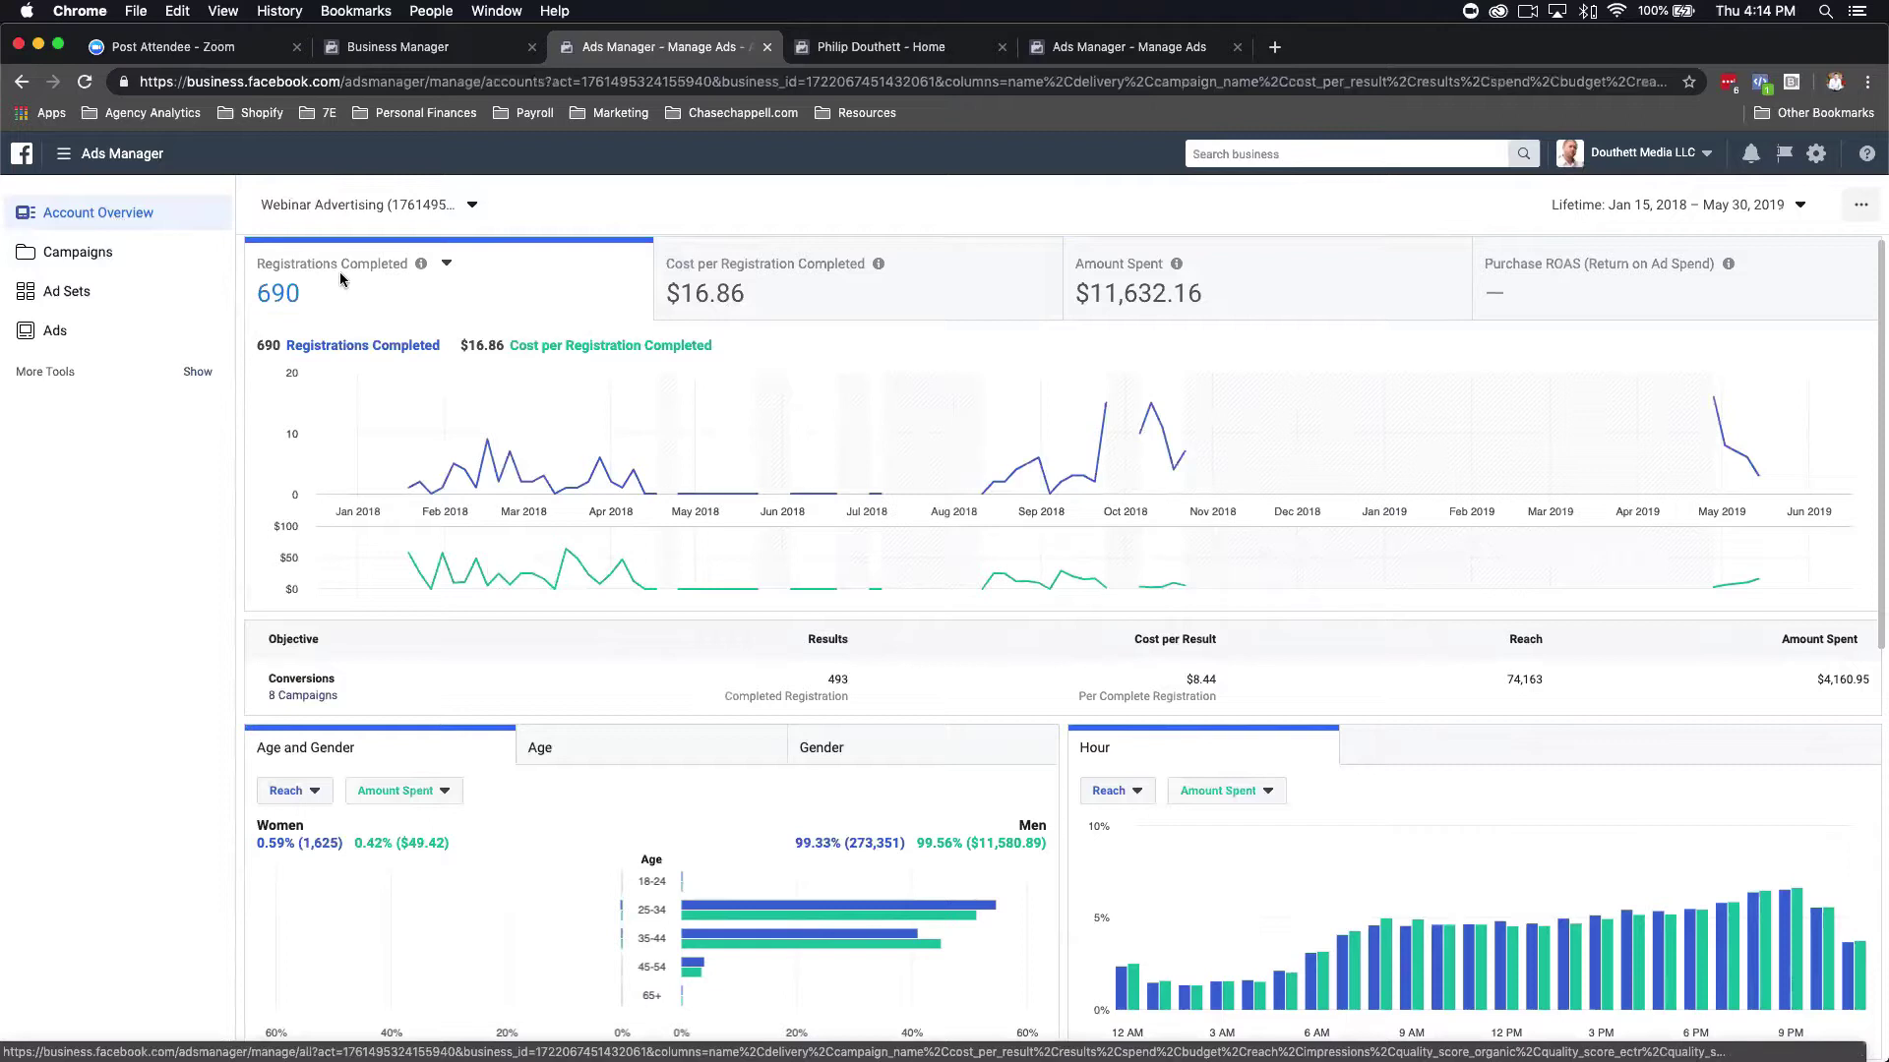
{"action": "mouse_move", "coordinate": [422, 271]}
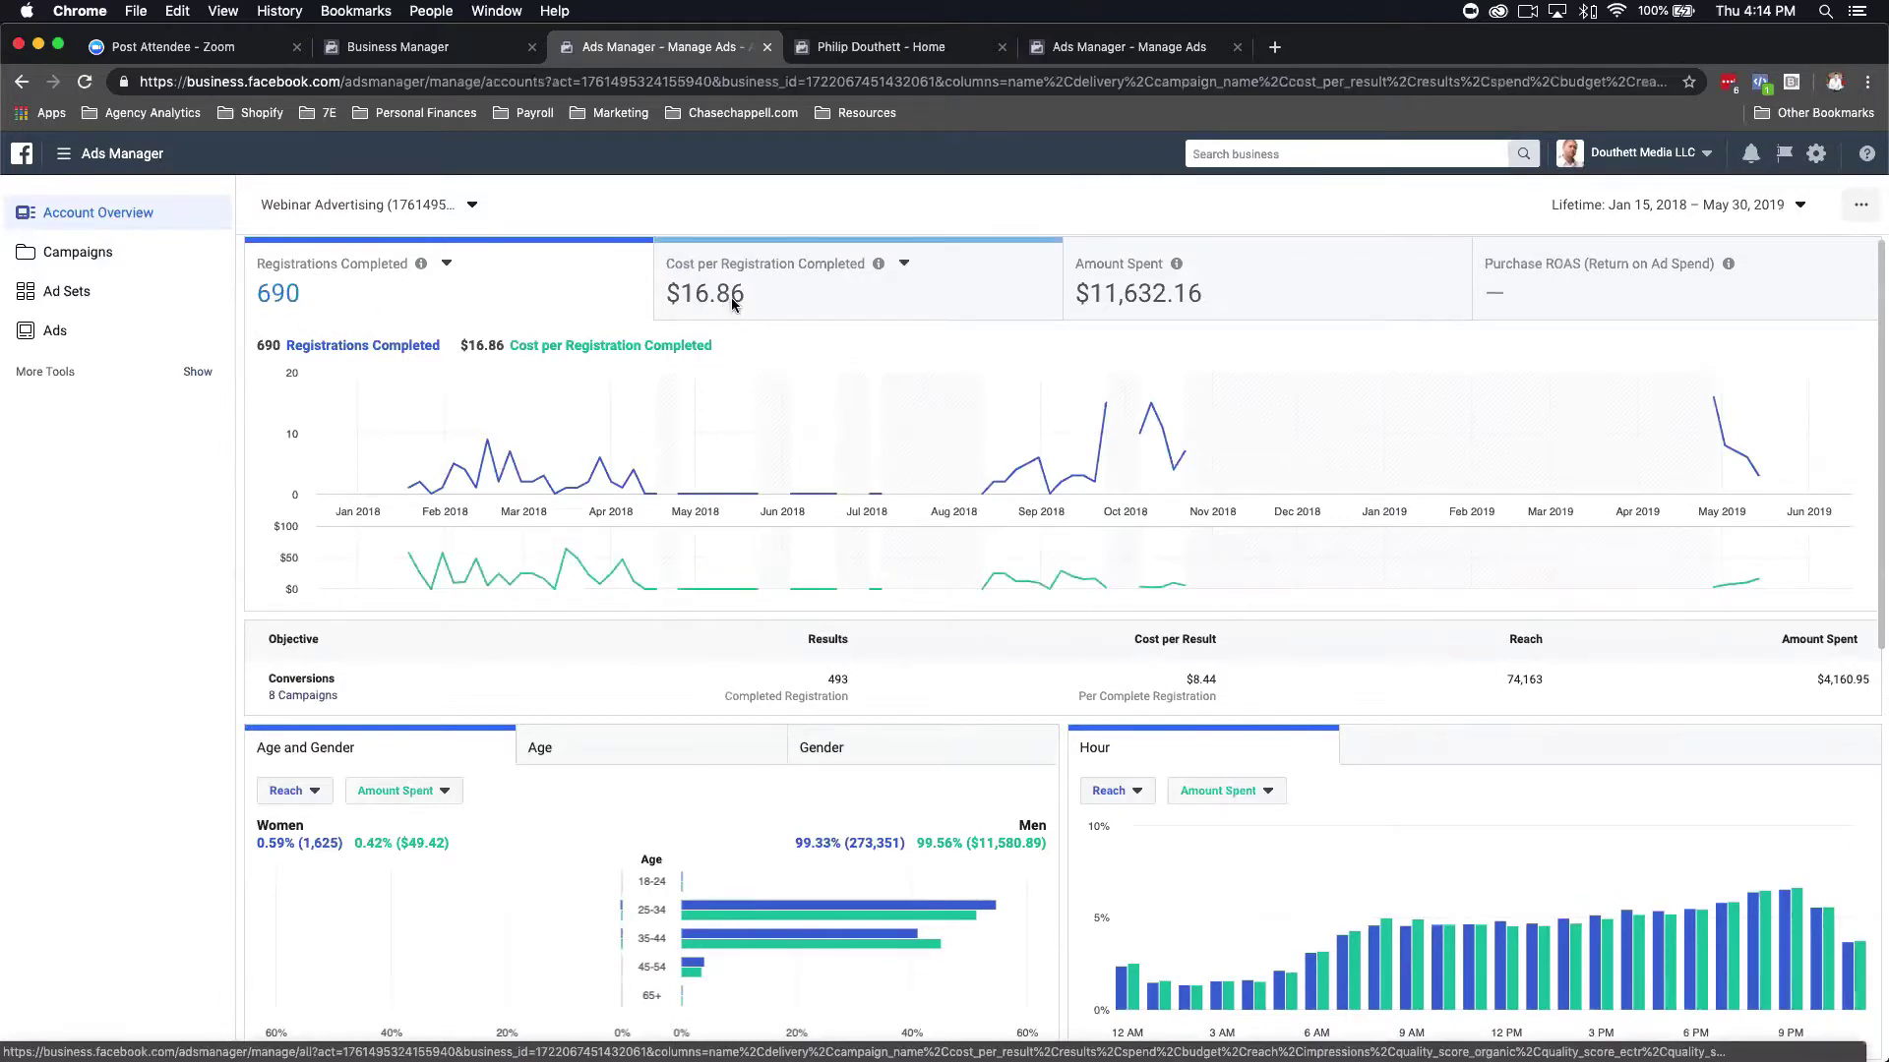
{"action": "left_click", "coordinate": [74, 253]}
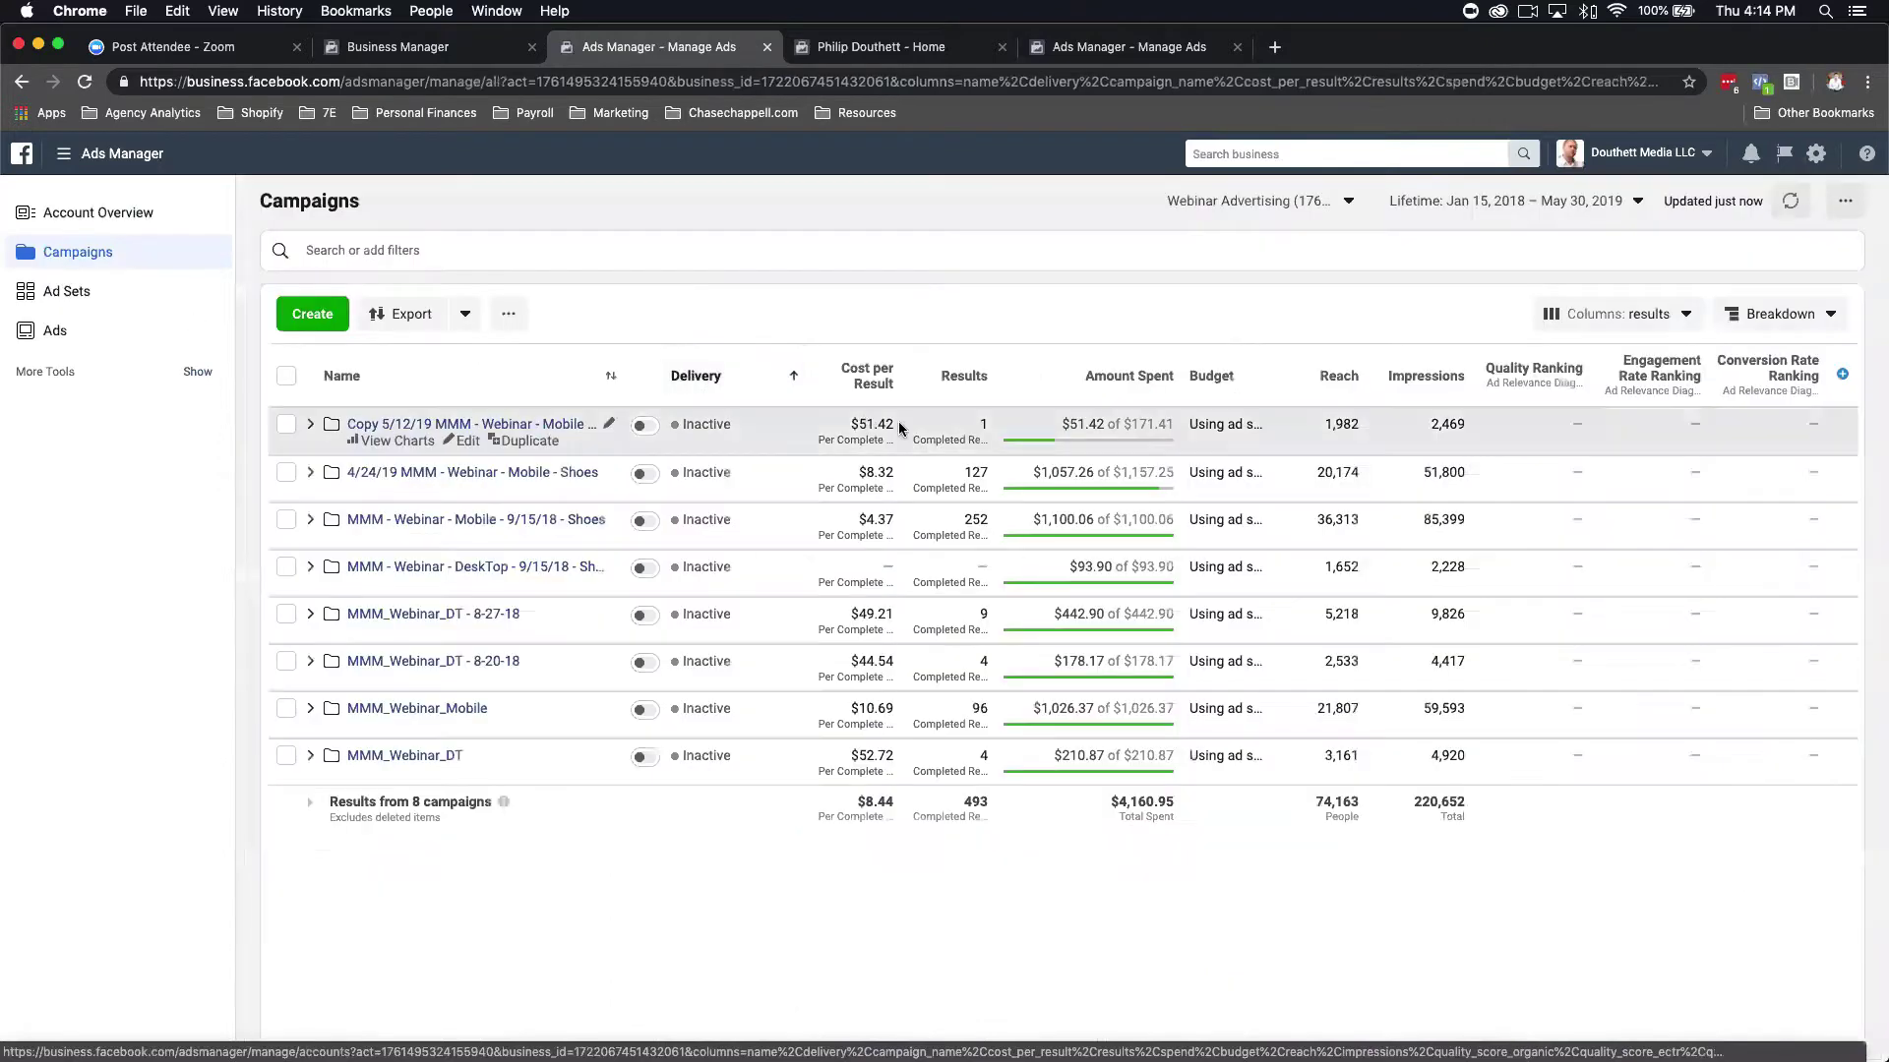
{"action": "mouse_move", "coordinate": [980, 477]}
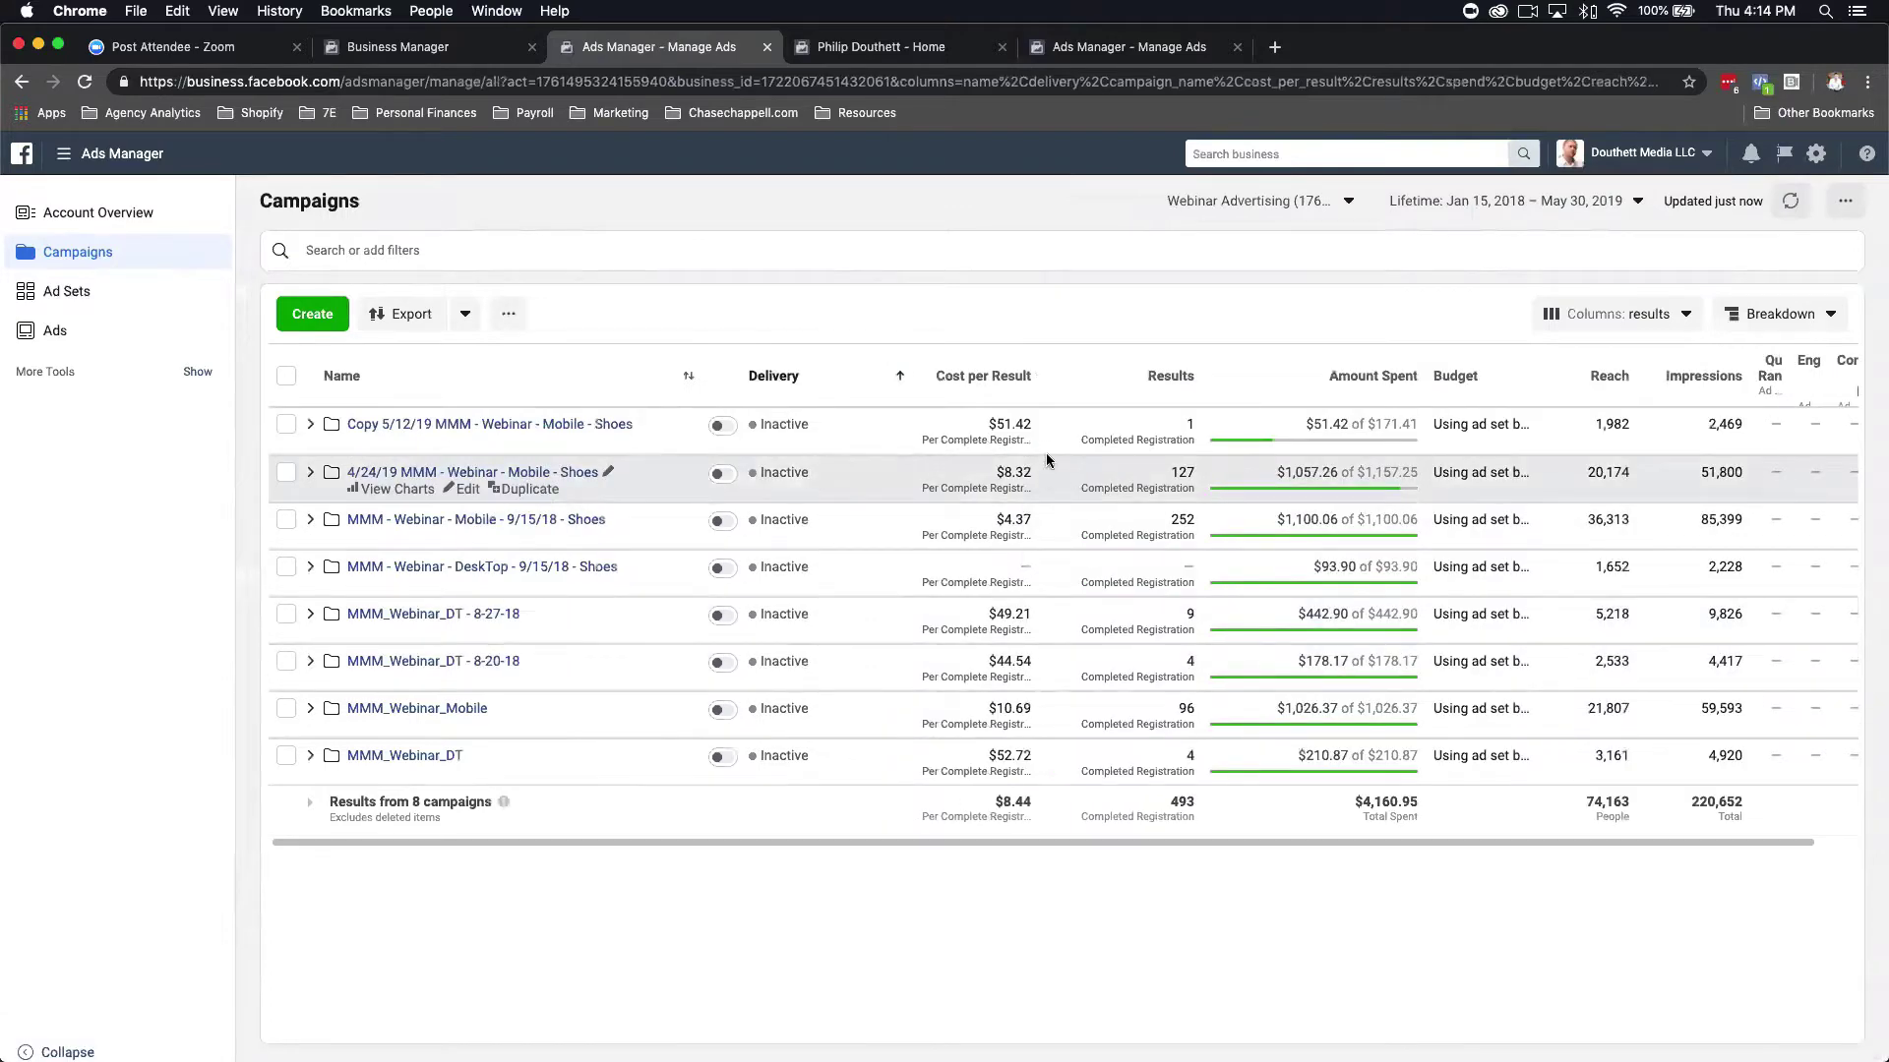
Widen the Cost per Result column slightly in the campaigns table.
{"action": "scroll", "coordinate": [1046, 482], "scroll_direction": "right", "scroll_amount": 1}
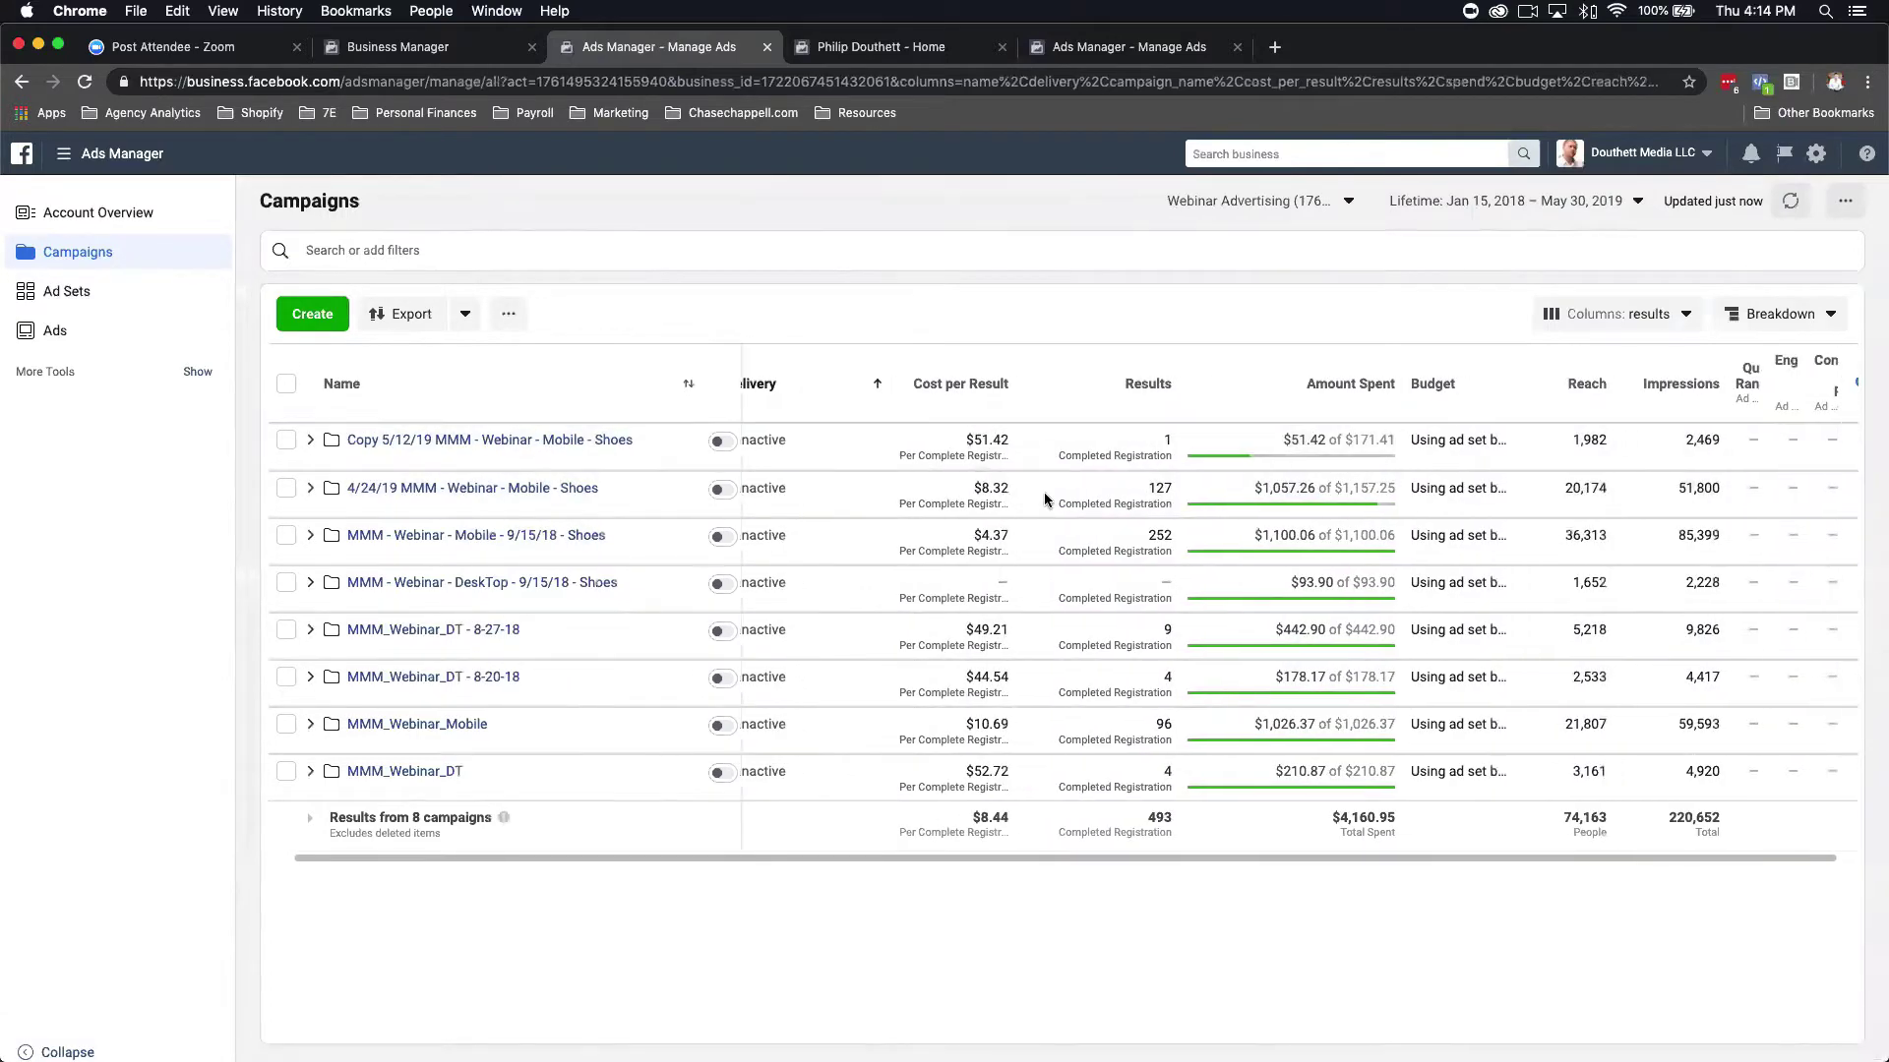
{"action": "scroll", "coordinate": [1045, 500], "scroll_direction": "left", "scroll_amount": 1}
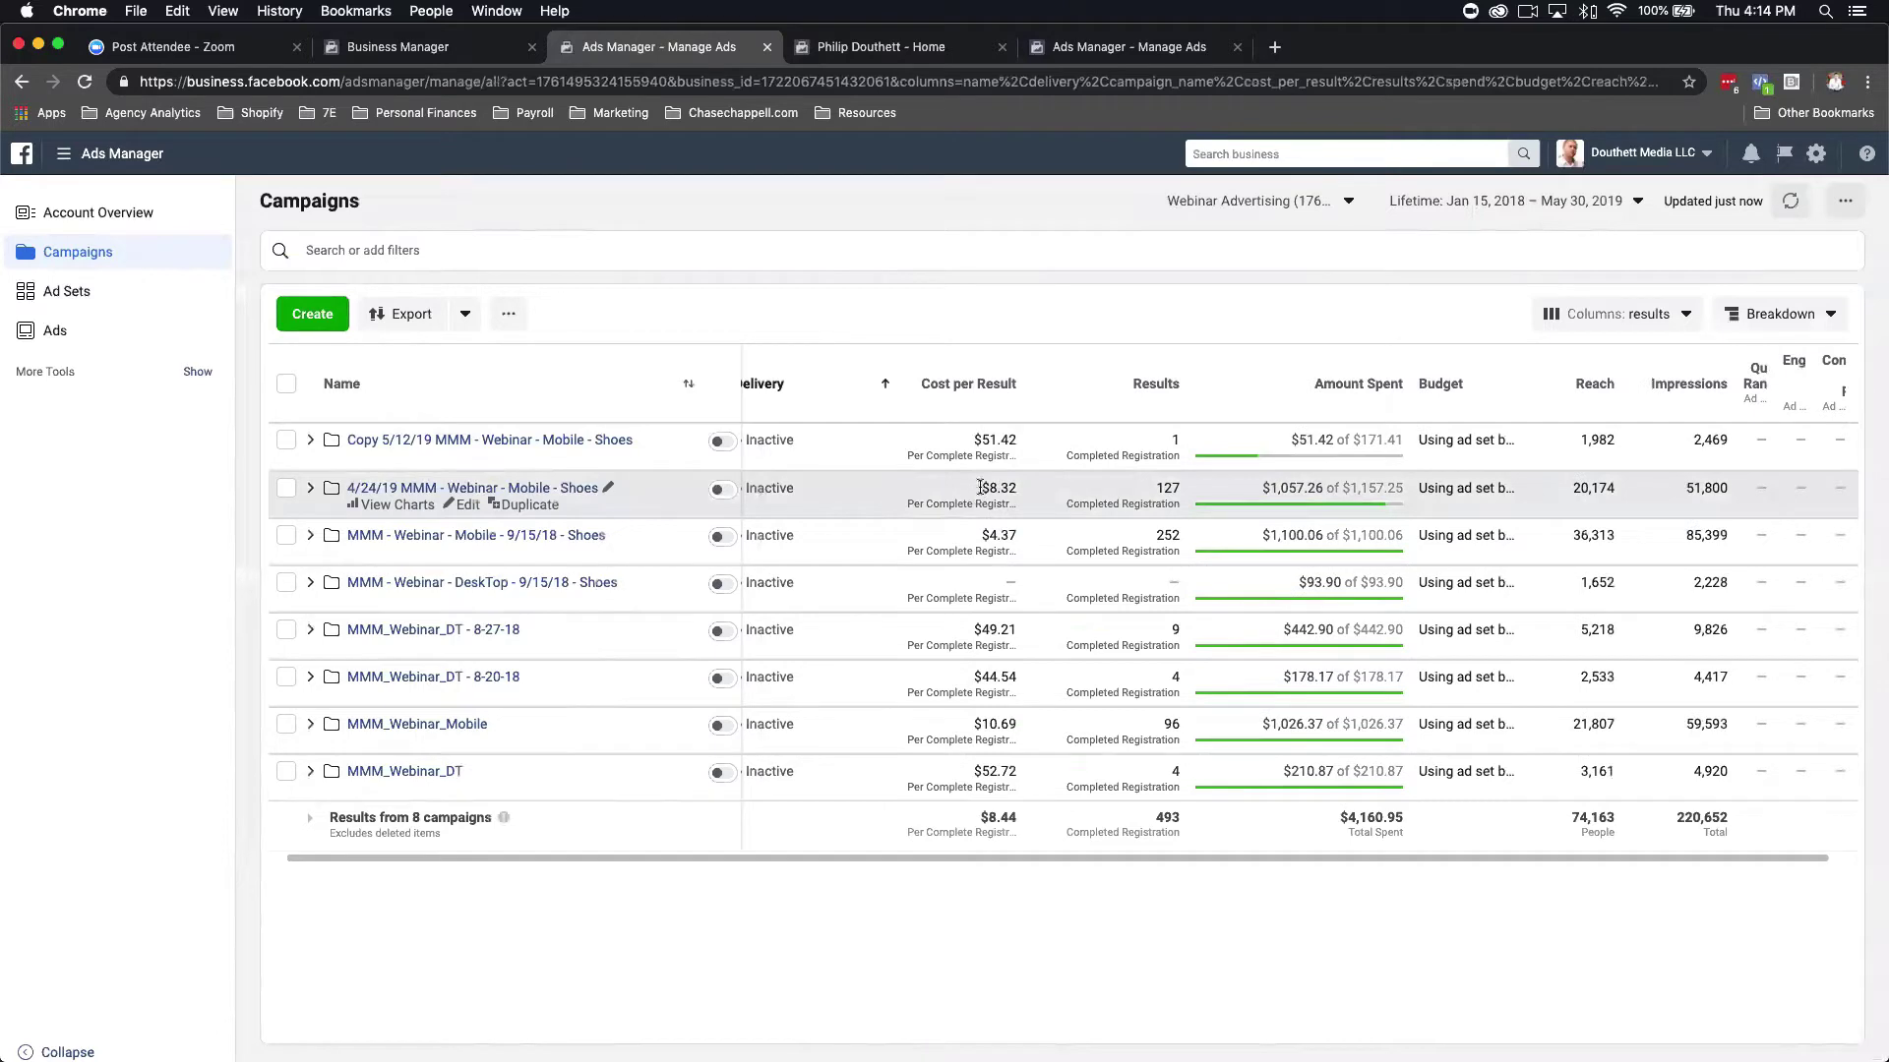
{"action": "left_click", "coordinate": [1016, 498]}
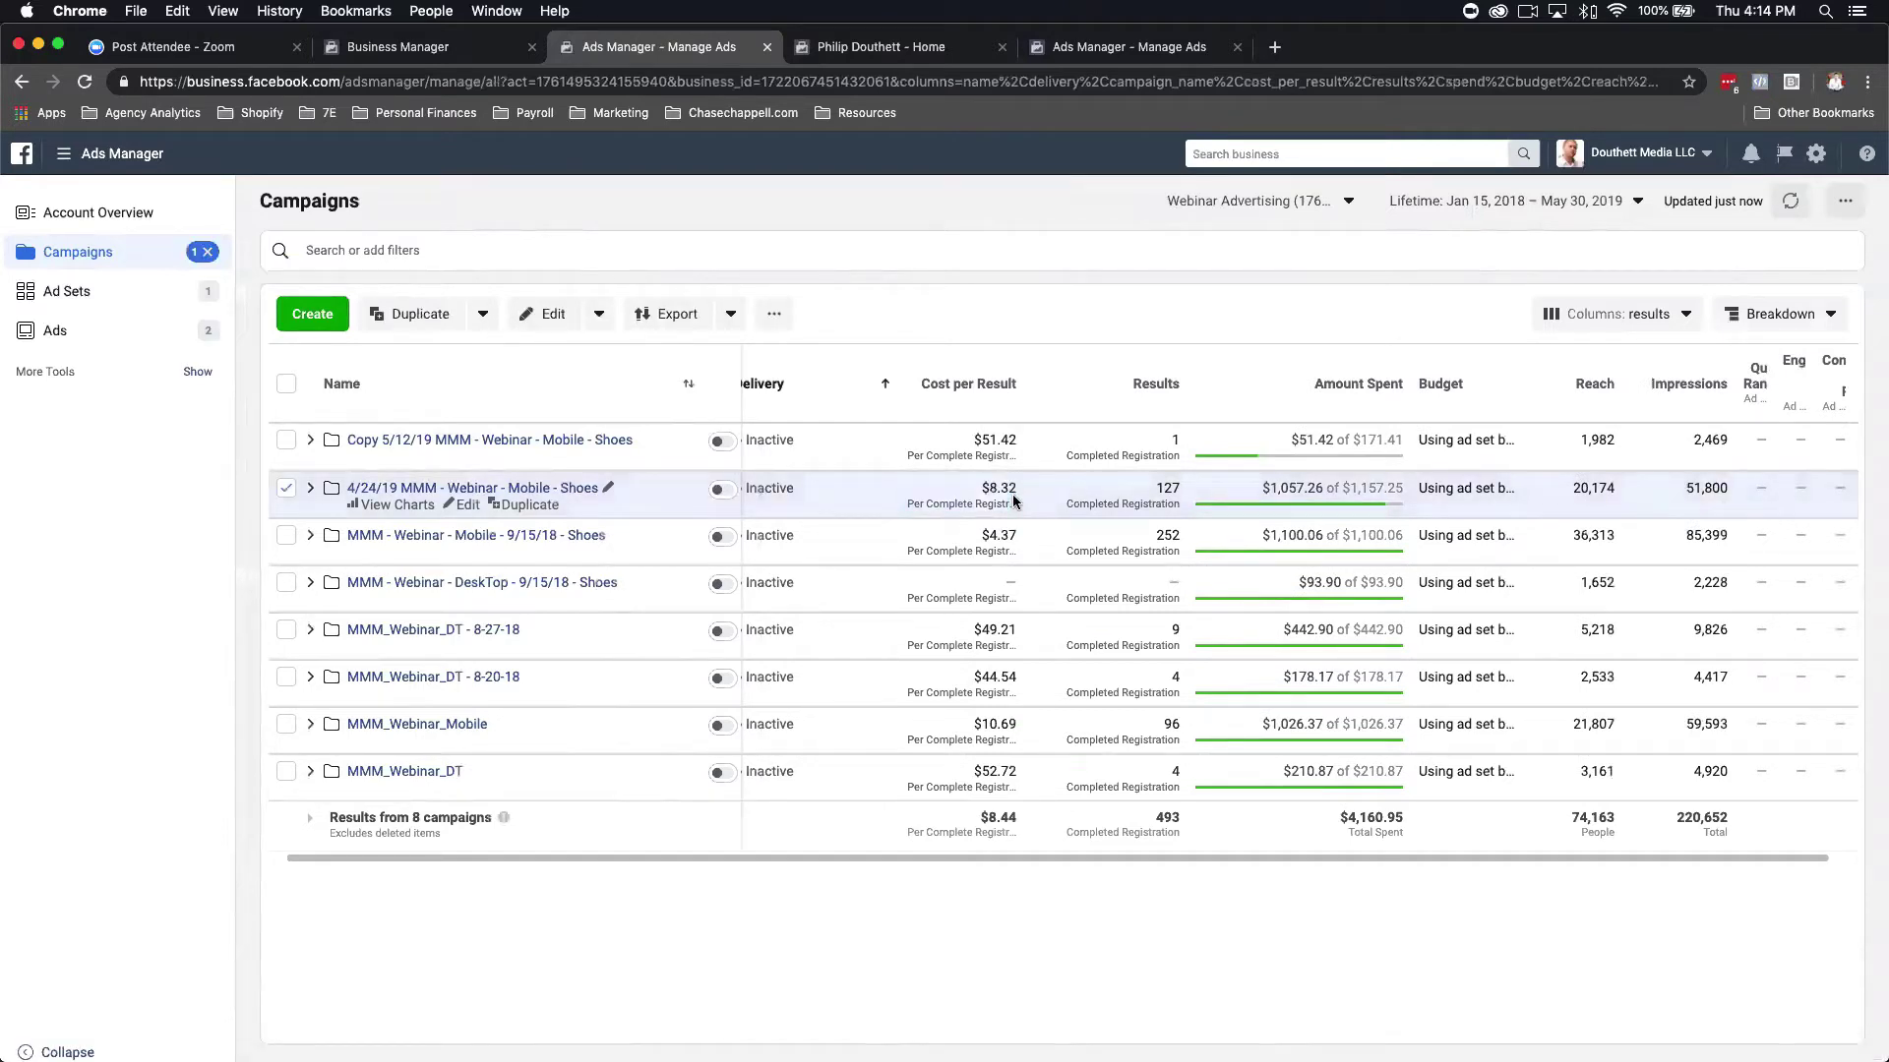
{"action": "scroll", "coordinate": [1016, 501], "scroll_direction": "left", "scroll_amount": 2}
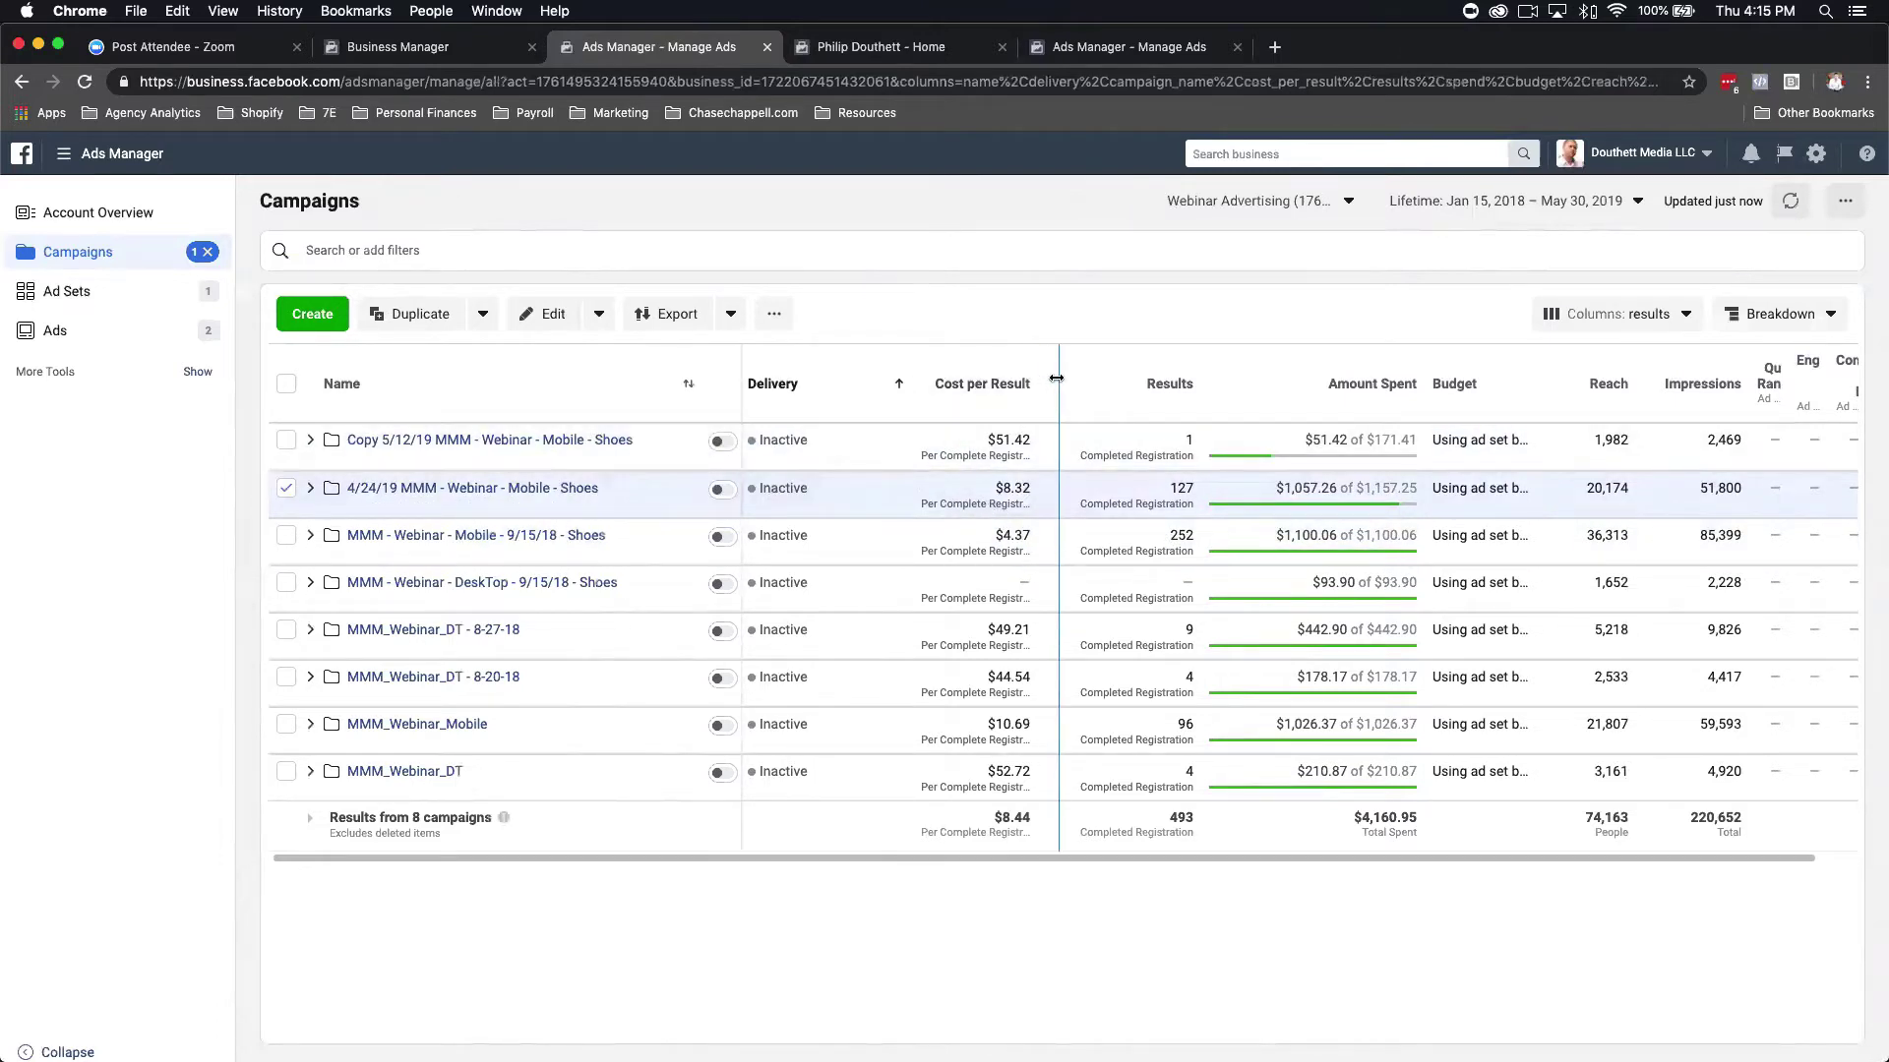
{"action": "left_click_drag", "start_coordinate": [1056, 379], "coordinate": [1077, 380]}
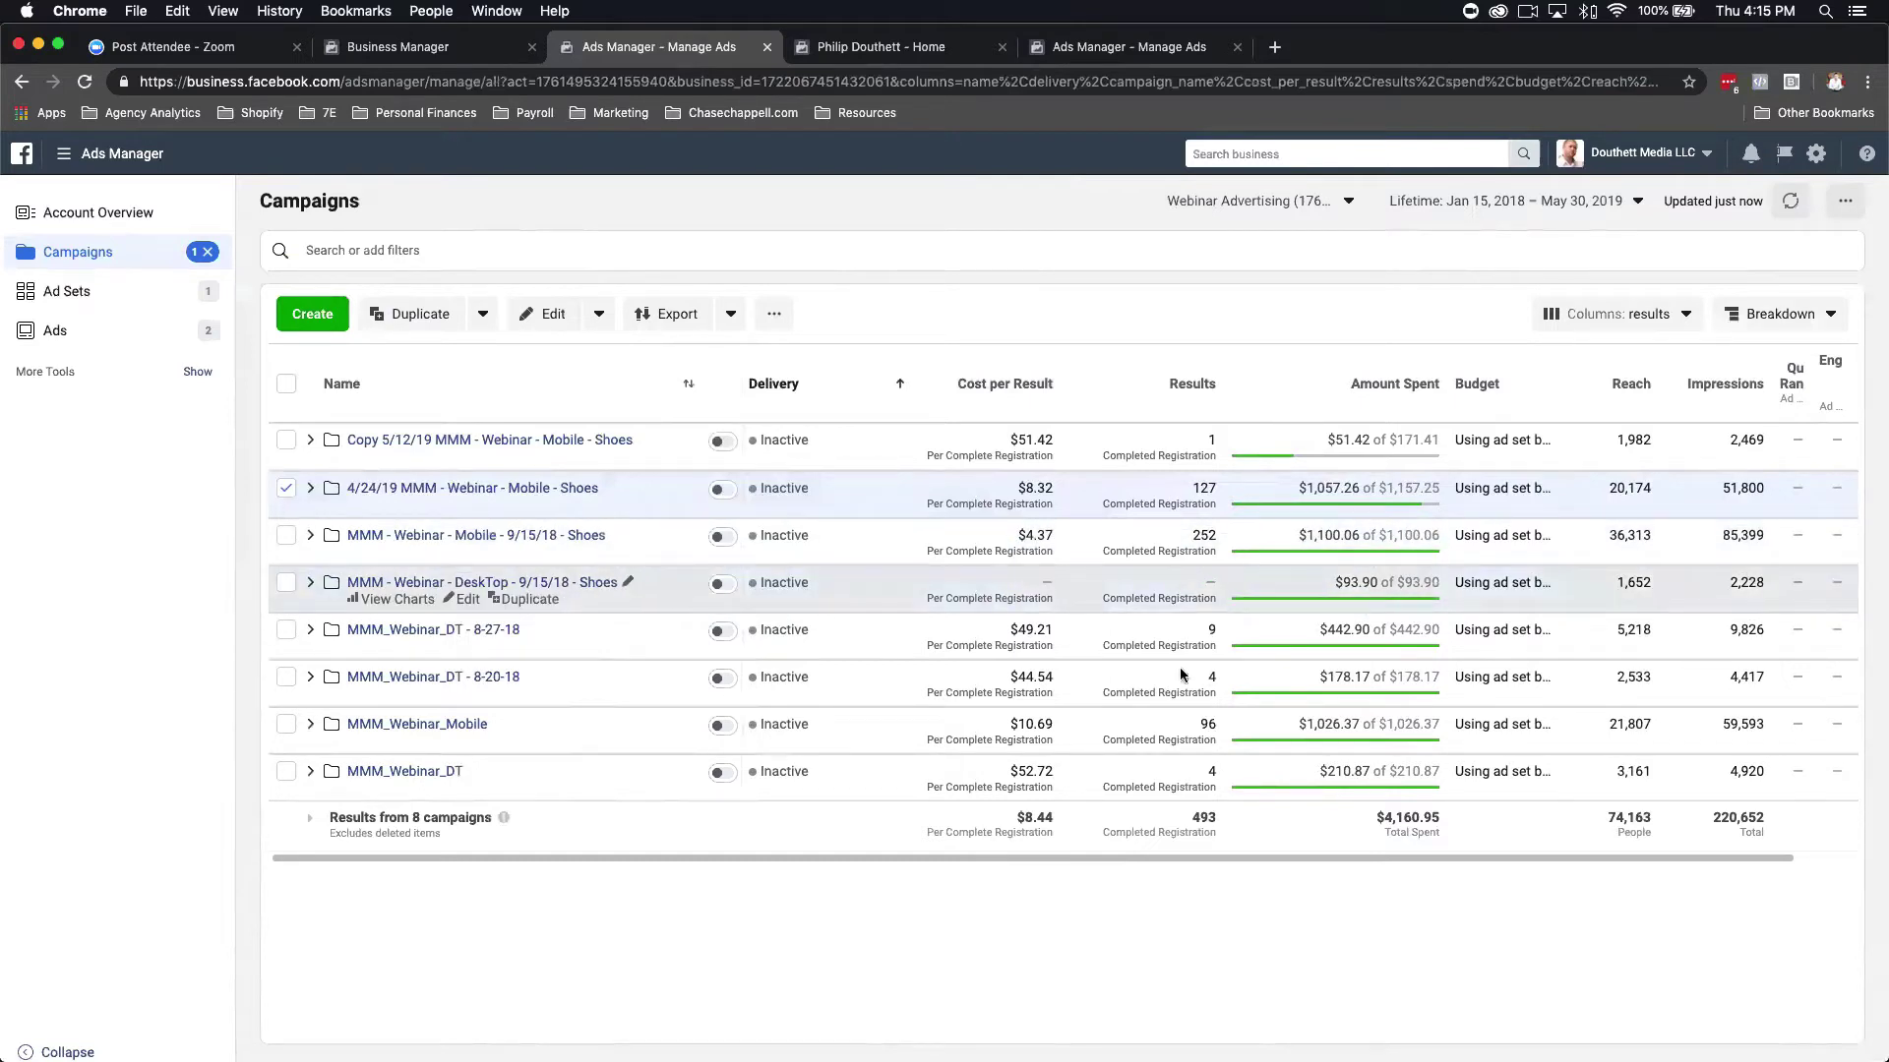
{"action": "scroll", "coordinate": [993, 576], "scroll_direction": "right", "scroll_amount": 1}
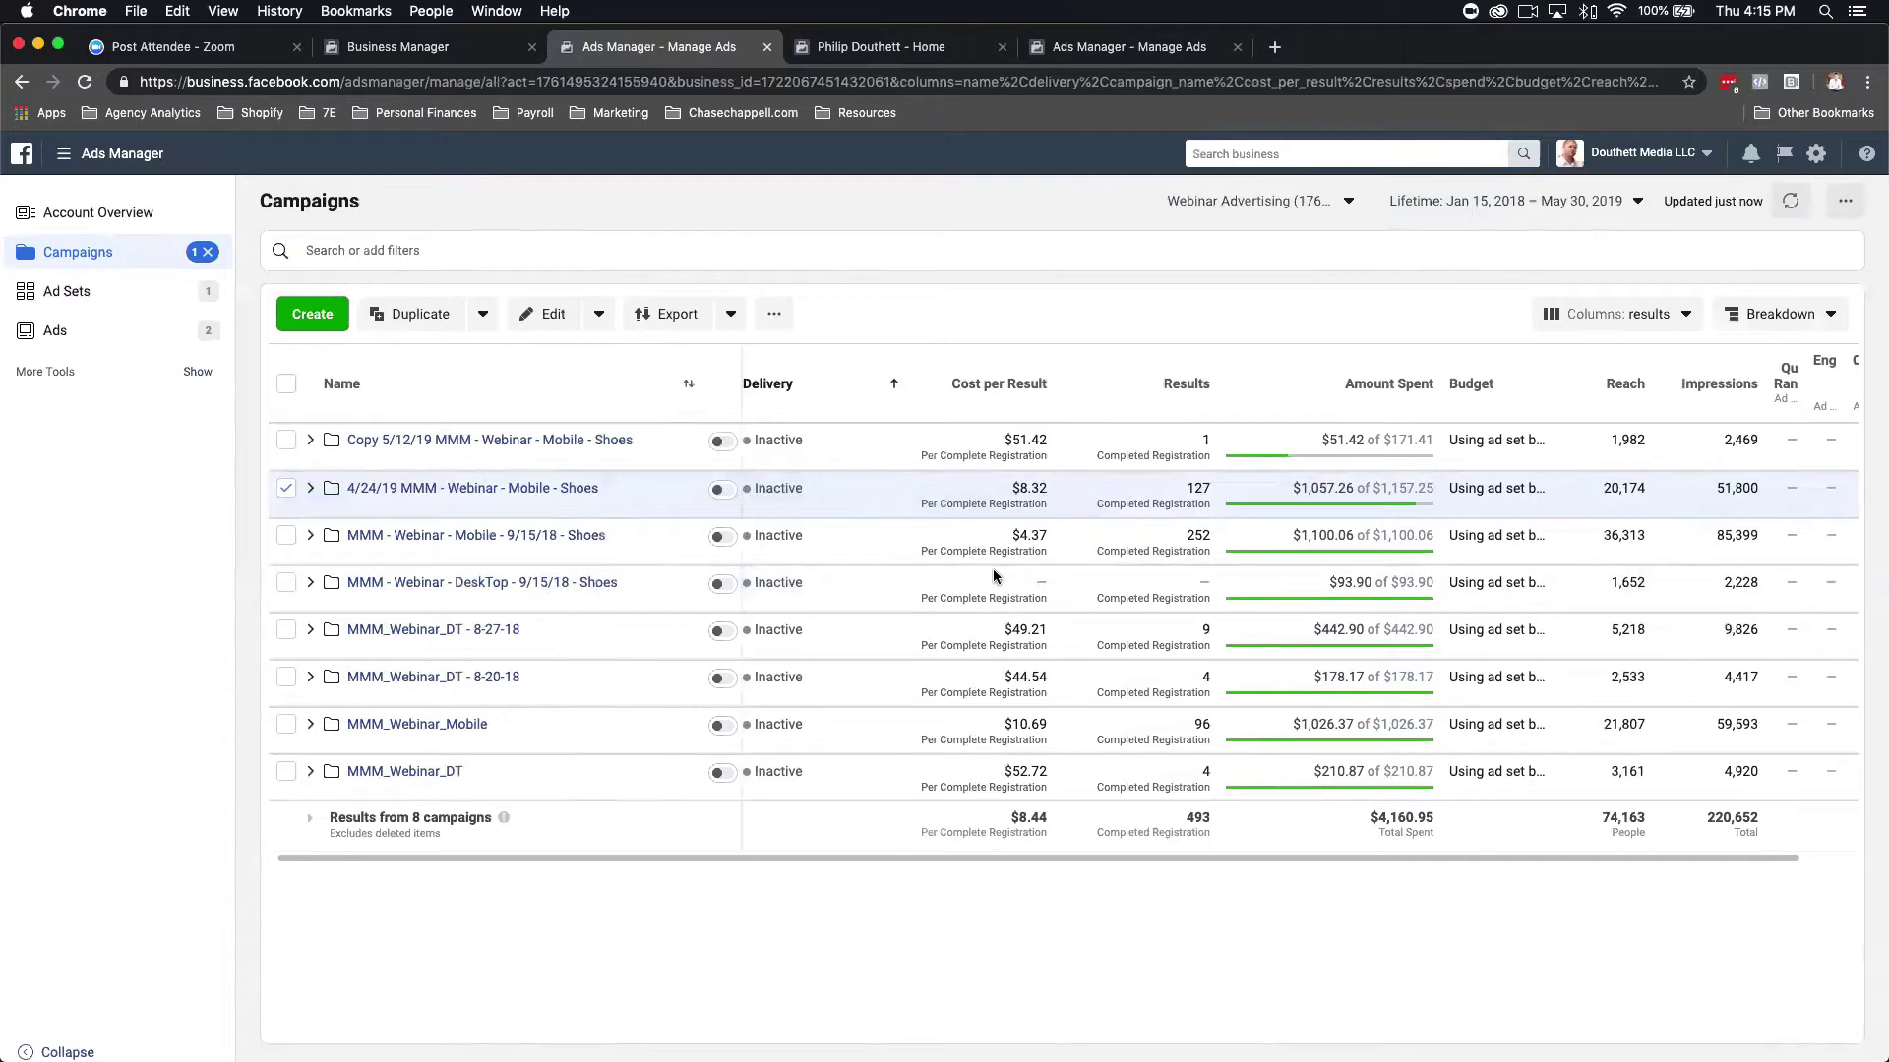
Examine the registrations completed, cost per registration completed and amount spent charts in the account overview.
{"action": "left_click", "coordinate": [67, 215]}
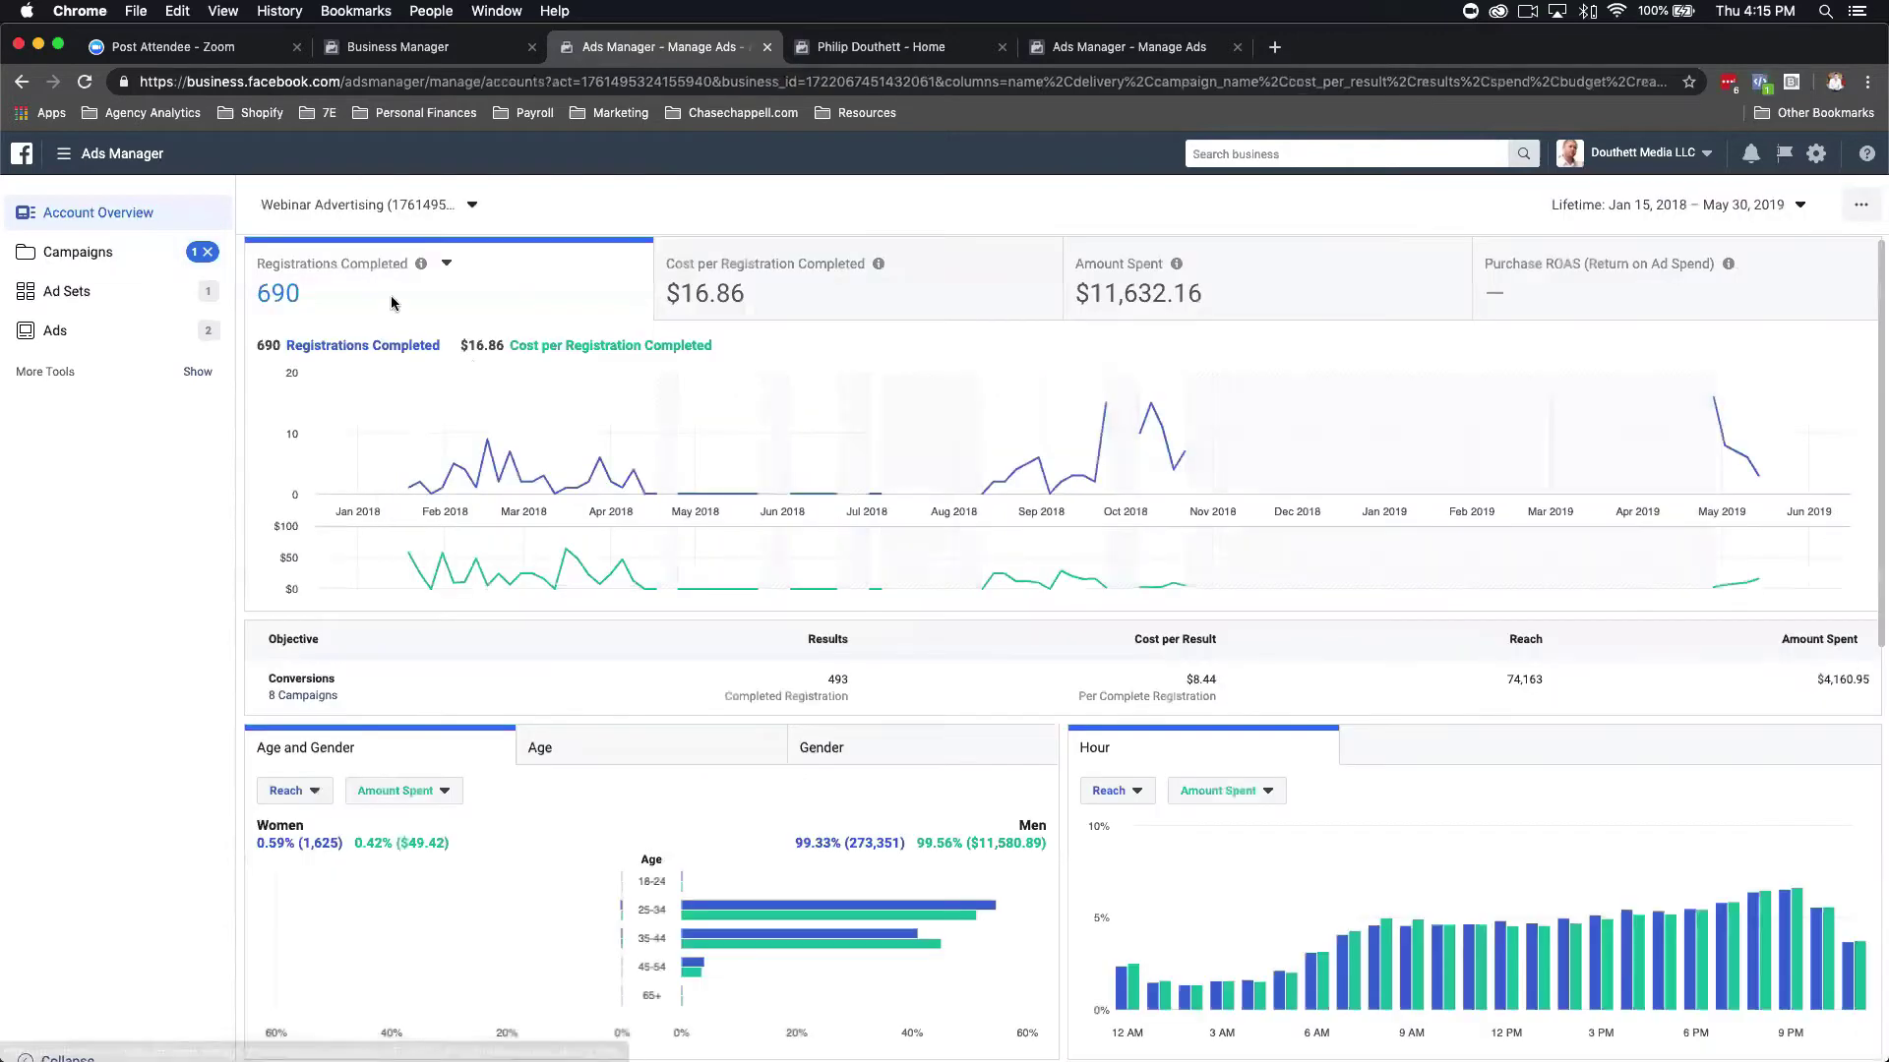
{"action": "left_click", "coordinate": [446, 262]}
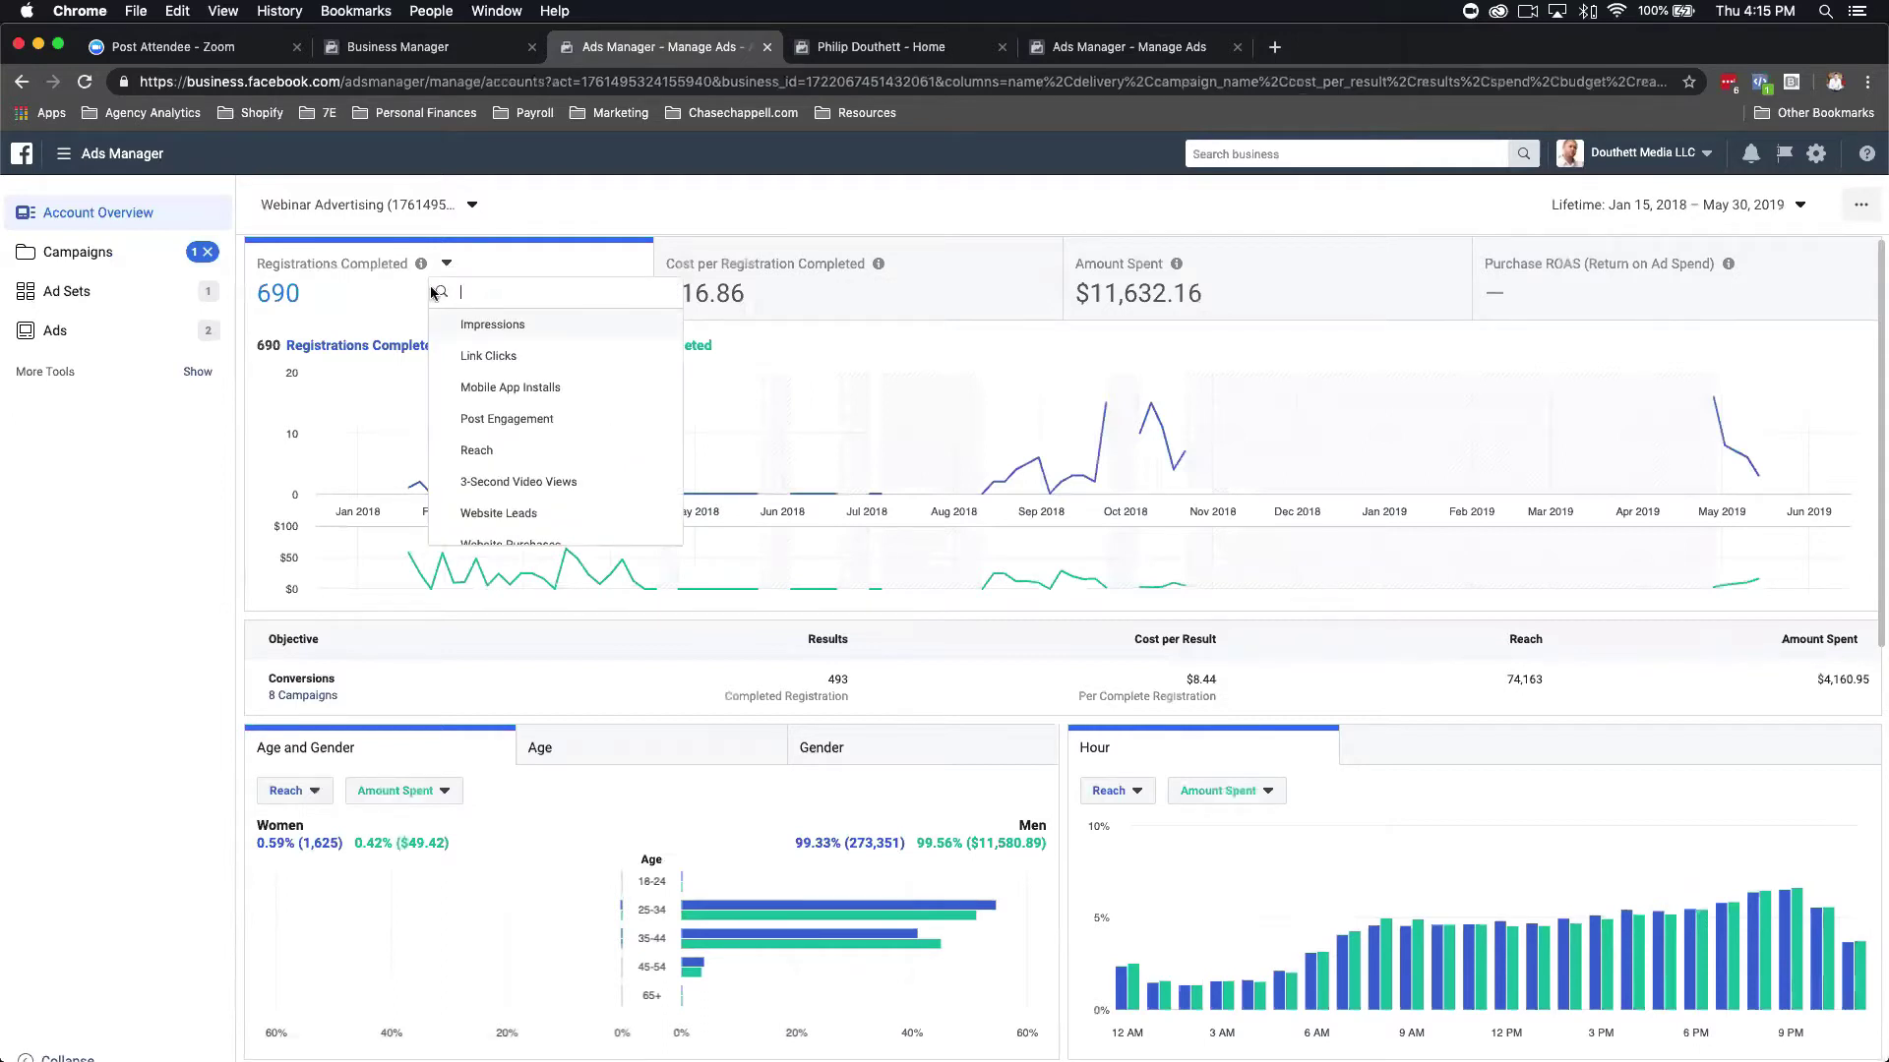
{"action": "left_click", "coordinate": [289, 295]}
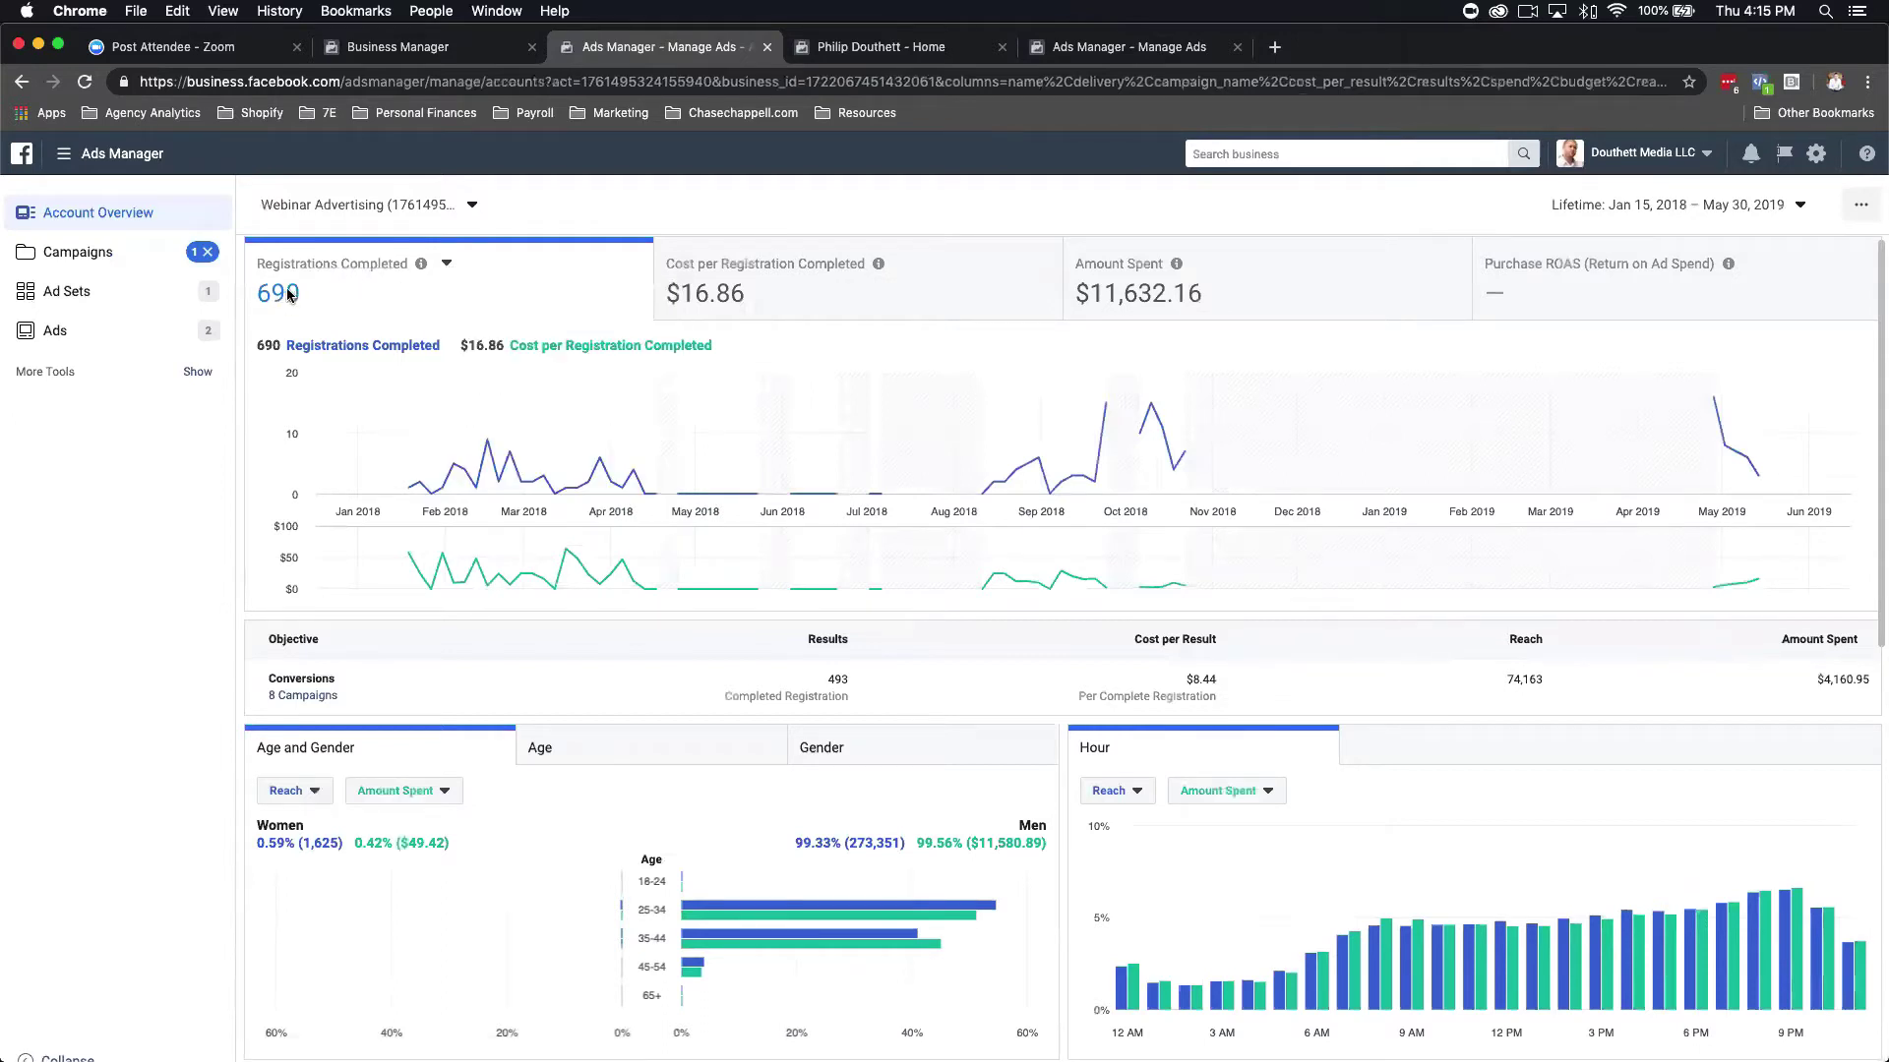
{"action": "left_click", "coordinate": [753, 283]}
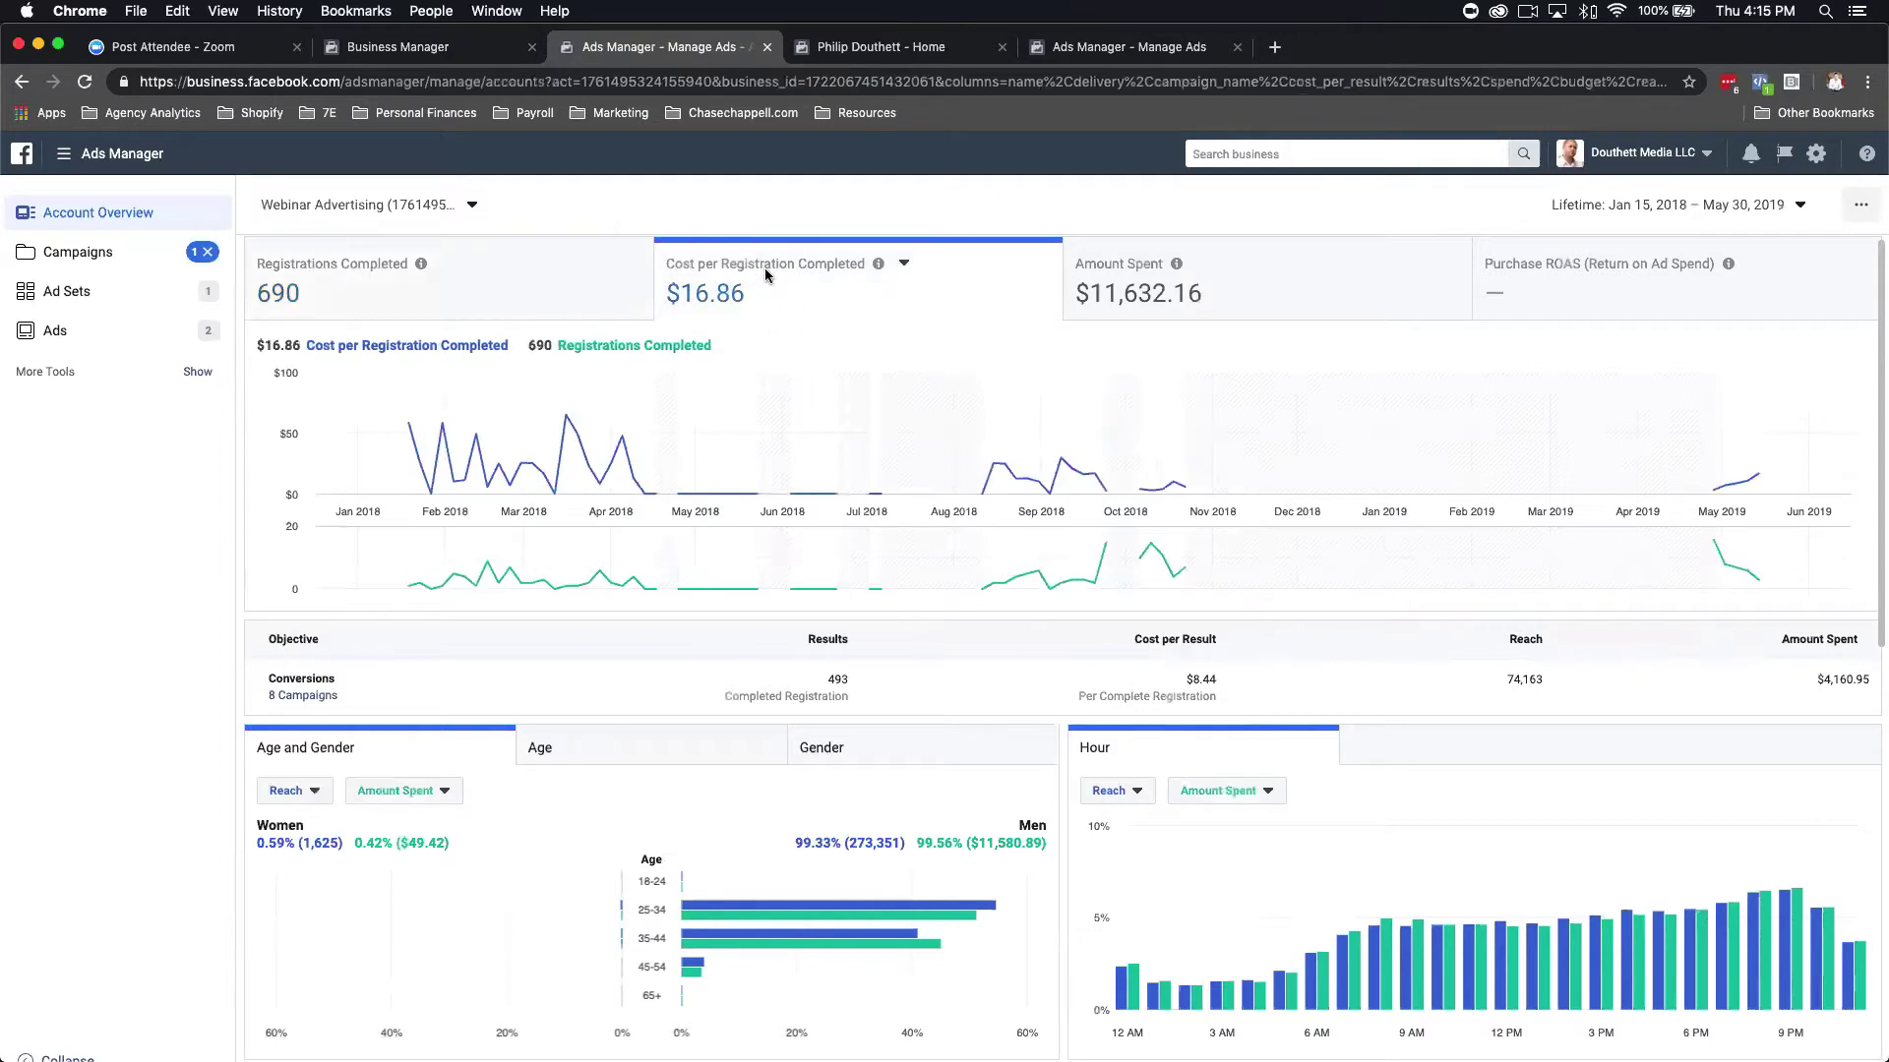
{"action": "left_click", "coordinate": [1219, 300]}
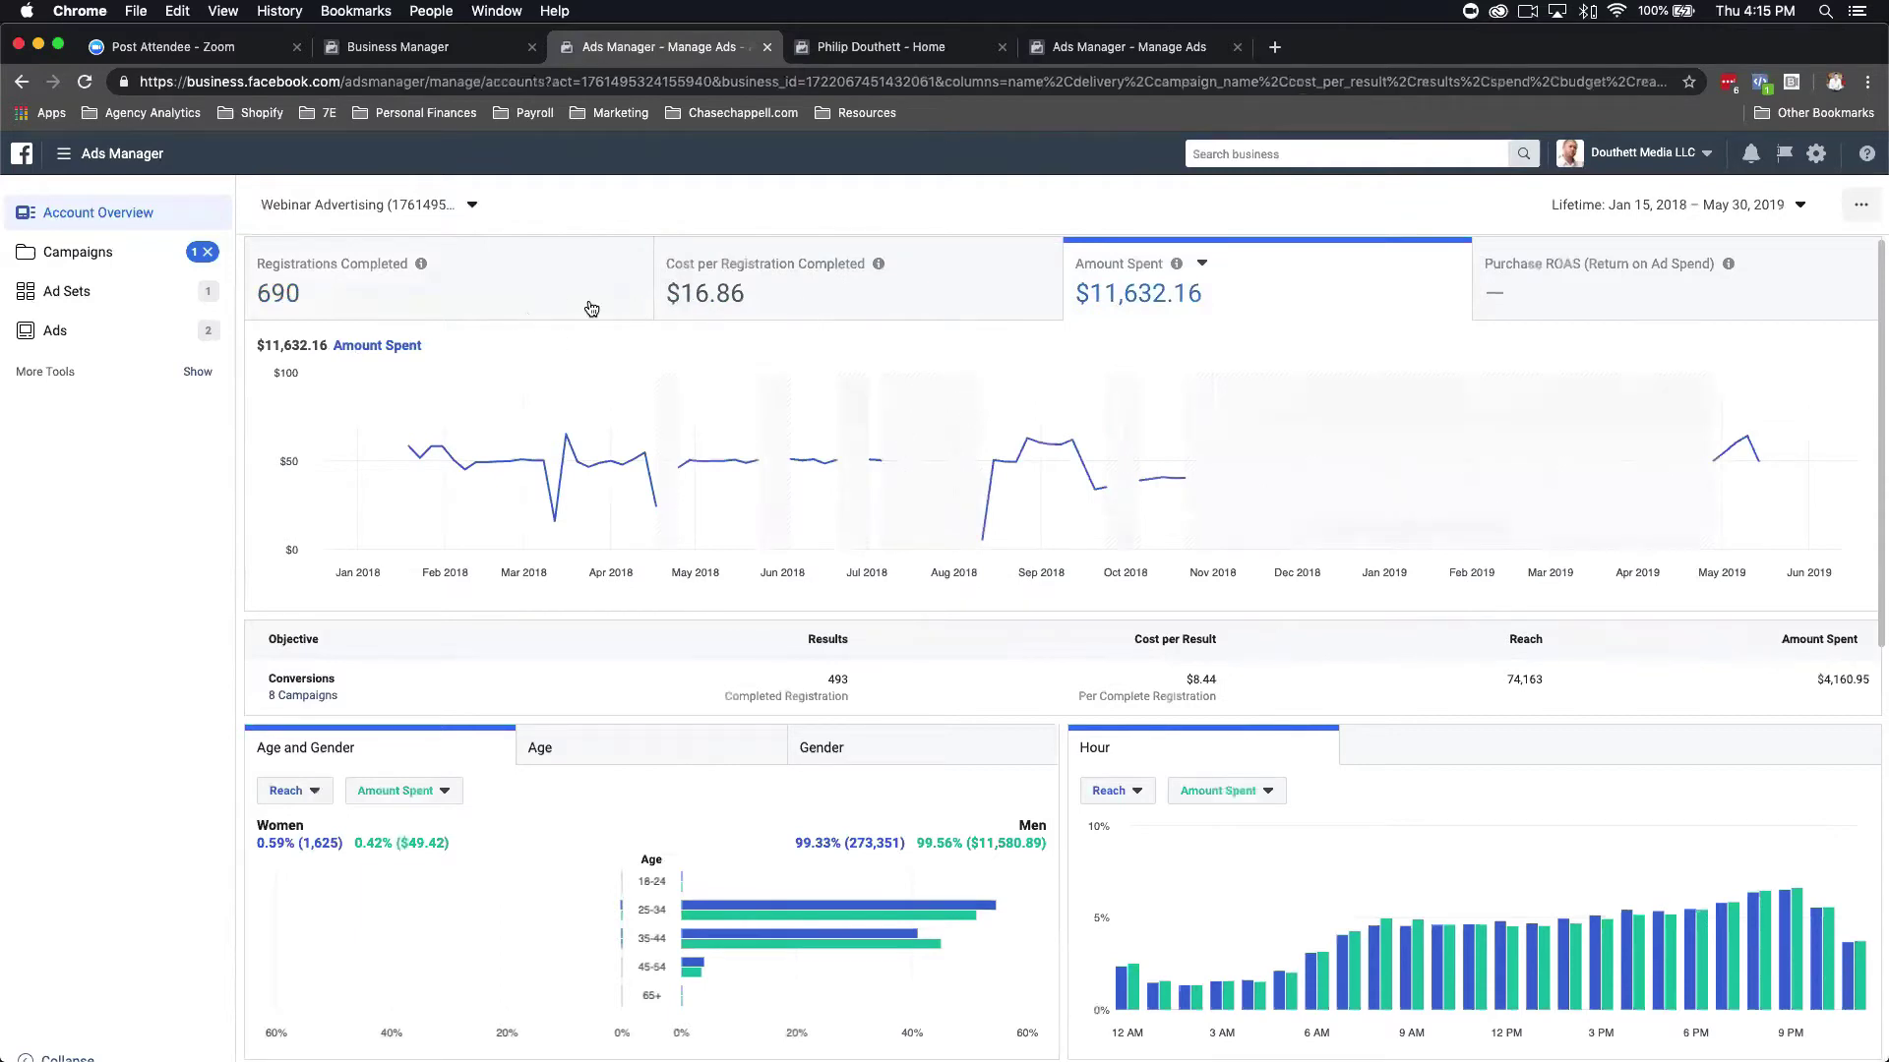
{"action": "mouse_move", "coordinate": [659, 523]}
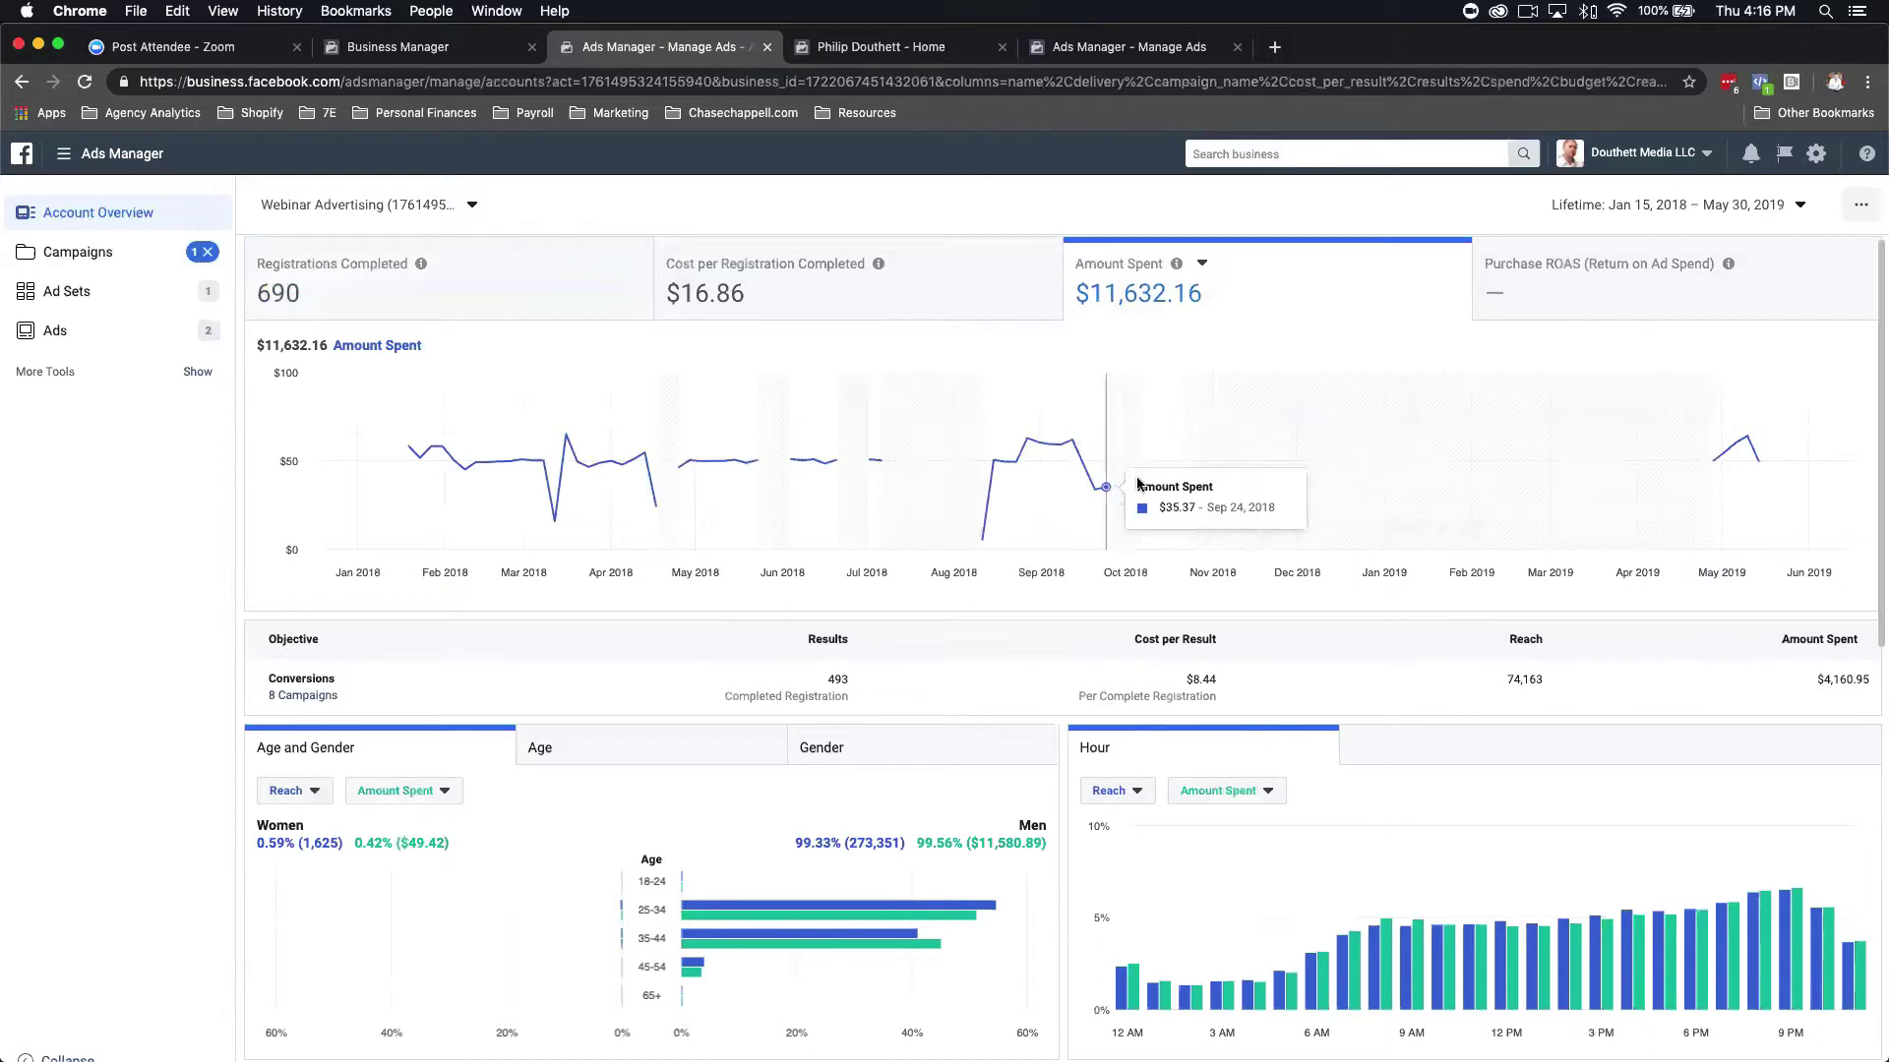
Go back to the cost per registration completed chart and look over the objective, age and hour breakdowns below it.
{"action": "left_click", "coordinate": [779, 311]}
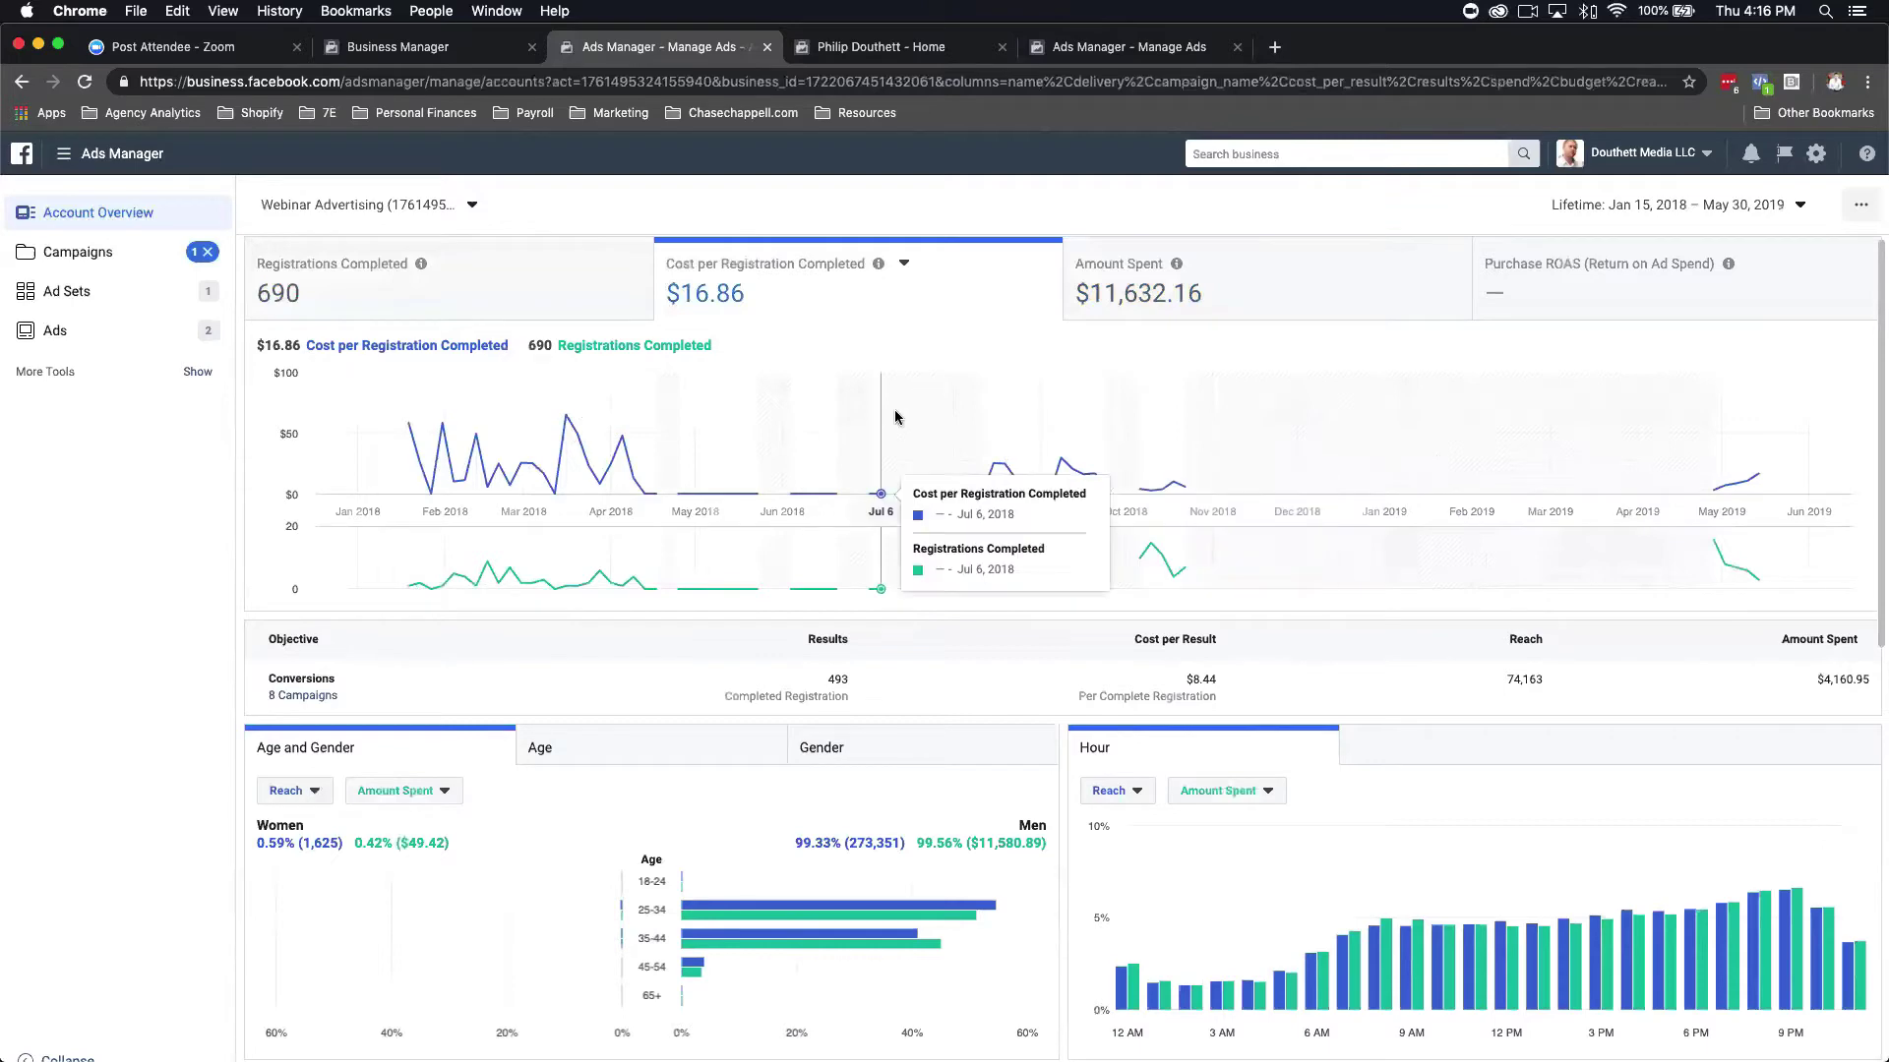
{"action": "scroll", "coordinate": [894, 416], "scroll_direction": "down", "scroll_amount": 2}
{"action": "scroll", "coordinate": [801, 398], "scroll_direction": "up", "scroll_amount": 2}
{"action": "scroll", "coordinate": [689, 384], "scroll_direction": "down", "scroll_amount": 2}
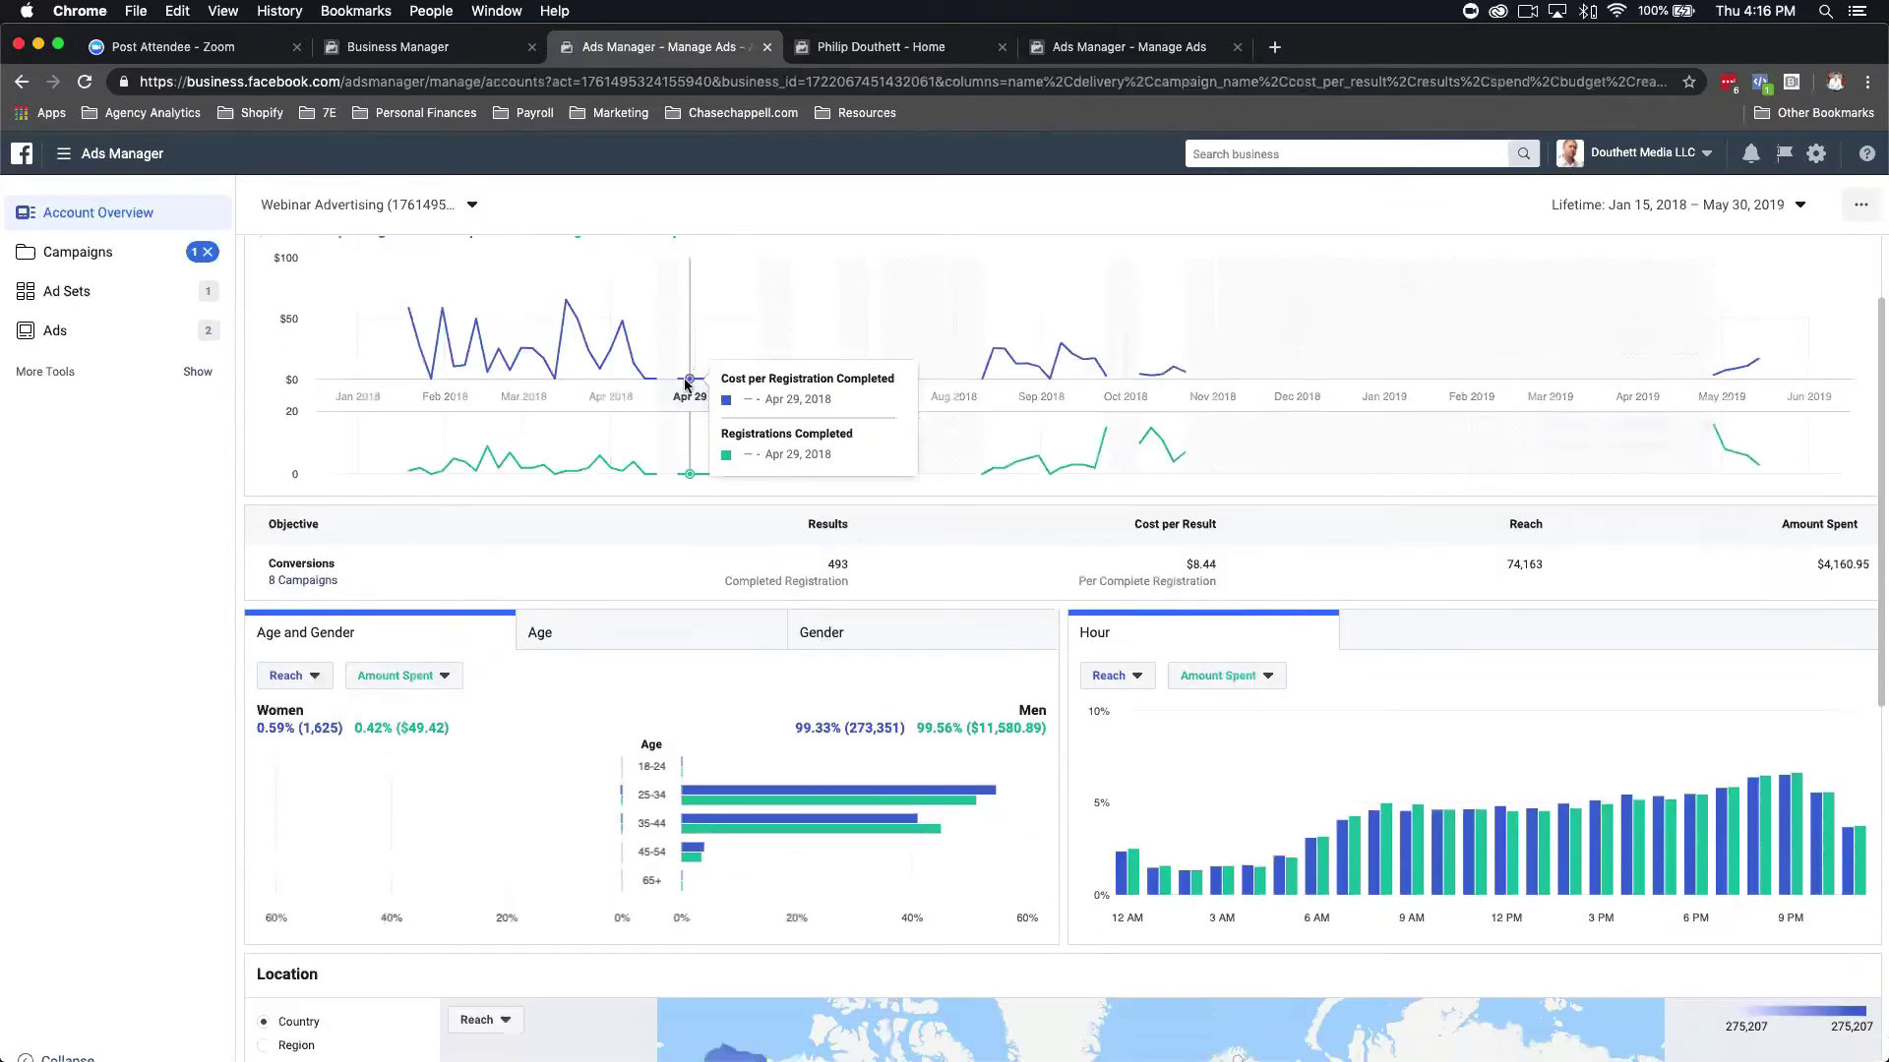
{"action": "scroll", "coordinate": [687, 383], "scroll_direction": "down", "scroll_amount": 1}
{"action": "scroll", "coordinate": [687, 384], "scroll_direction": "up", "scroll_amount": 3}
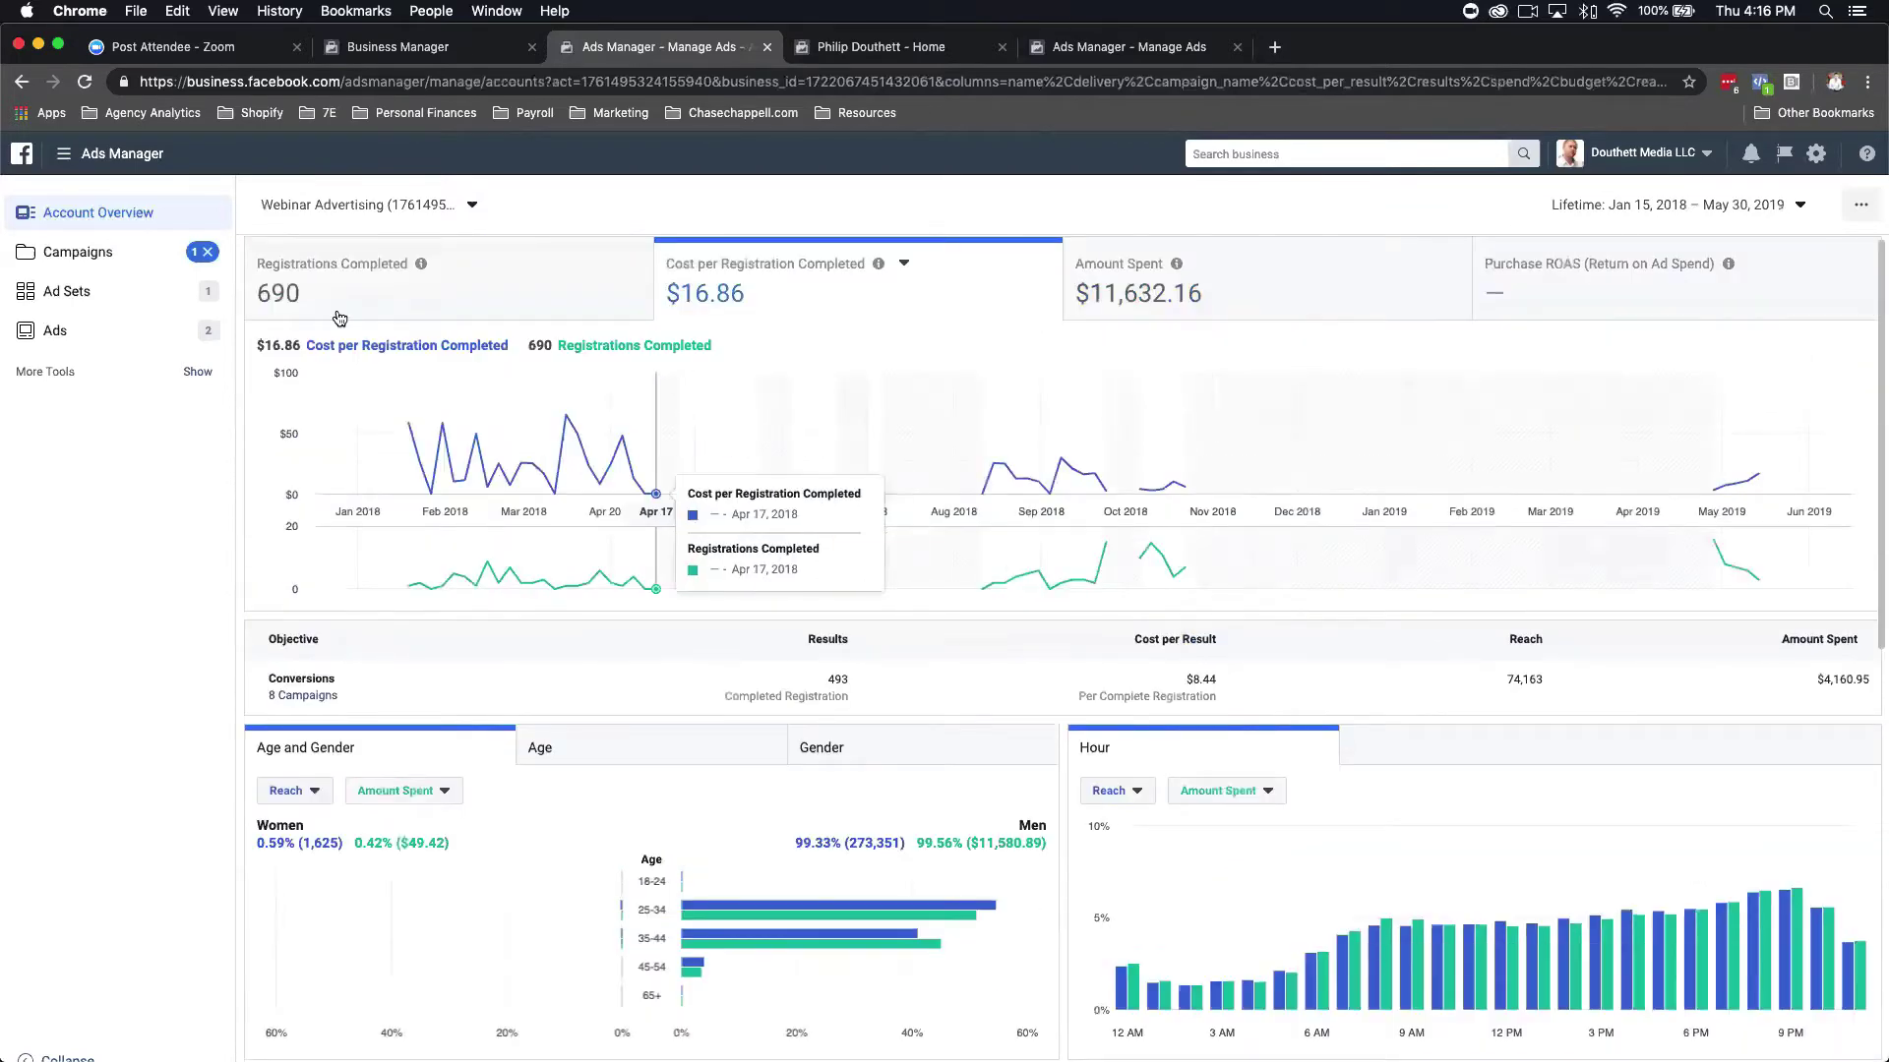
Return to the campaigns list and deselect the 4/24/19 MMM - Webinar - Mobile - Shoes campaign.
{"action": "left_click", "coordinate": [155, 262]}
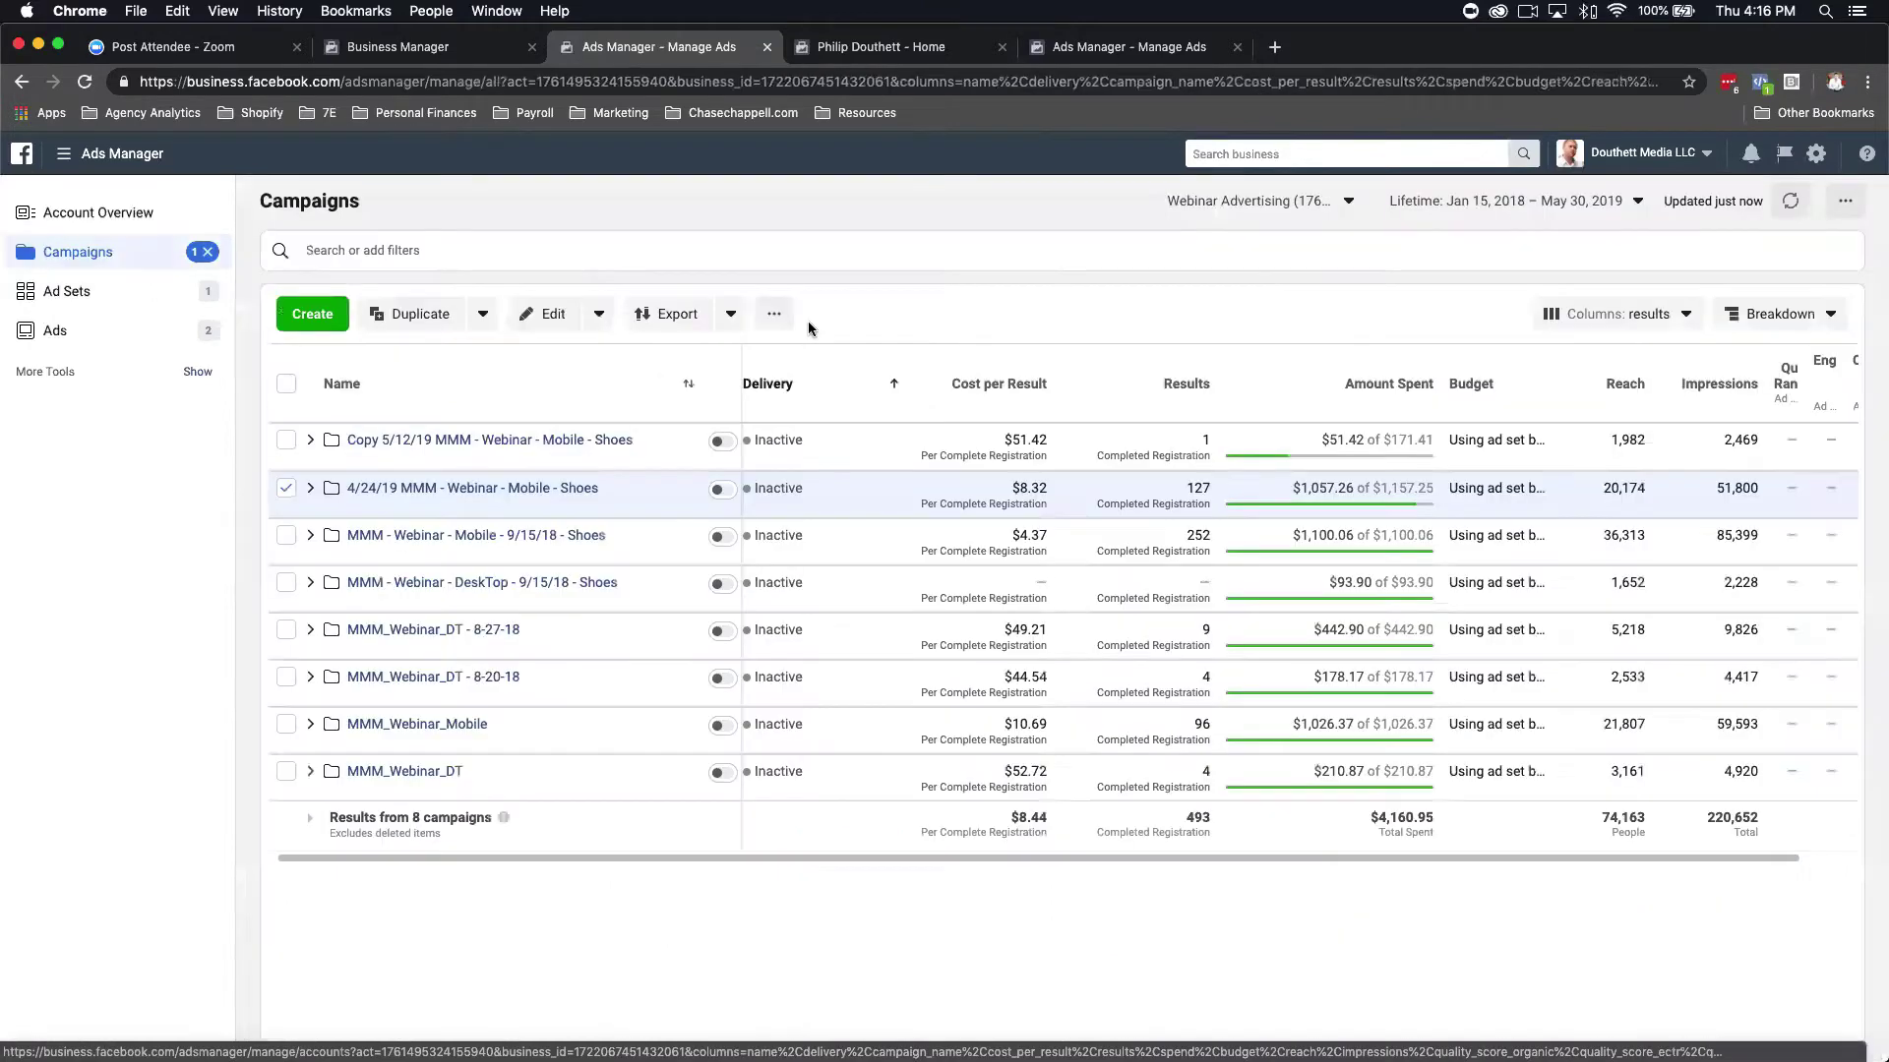
{"action": "left_click", "coordinate": [624, 482]}
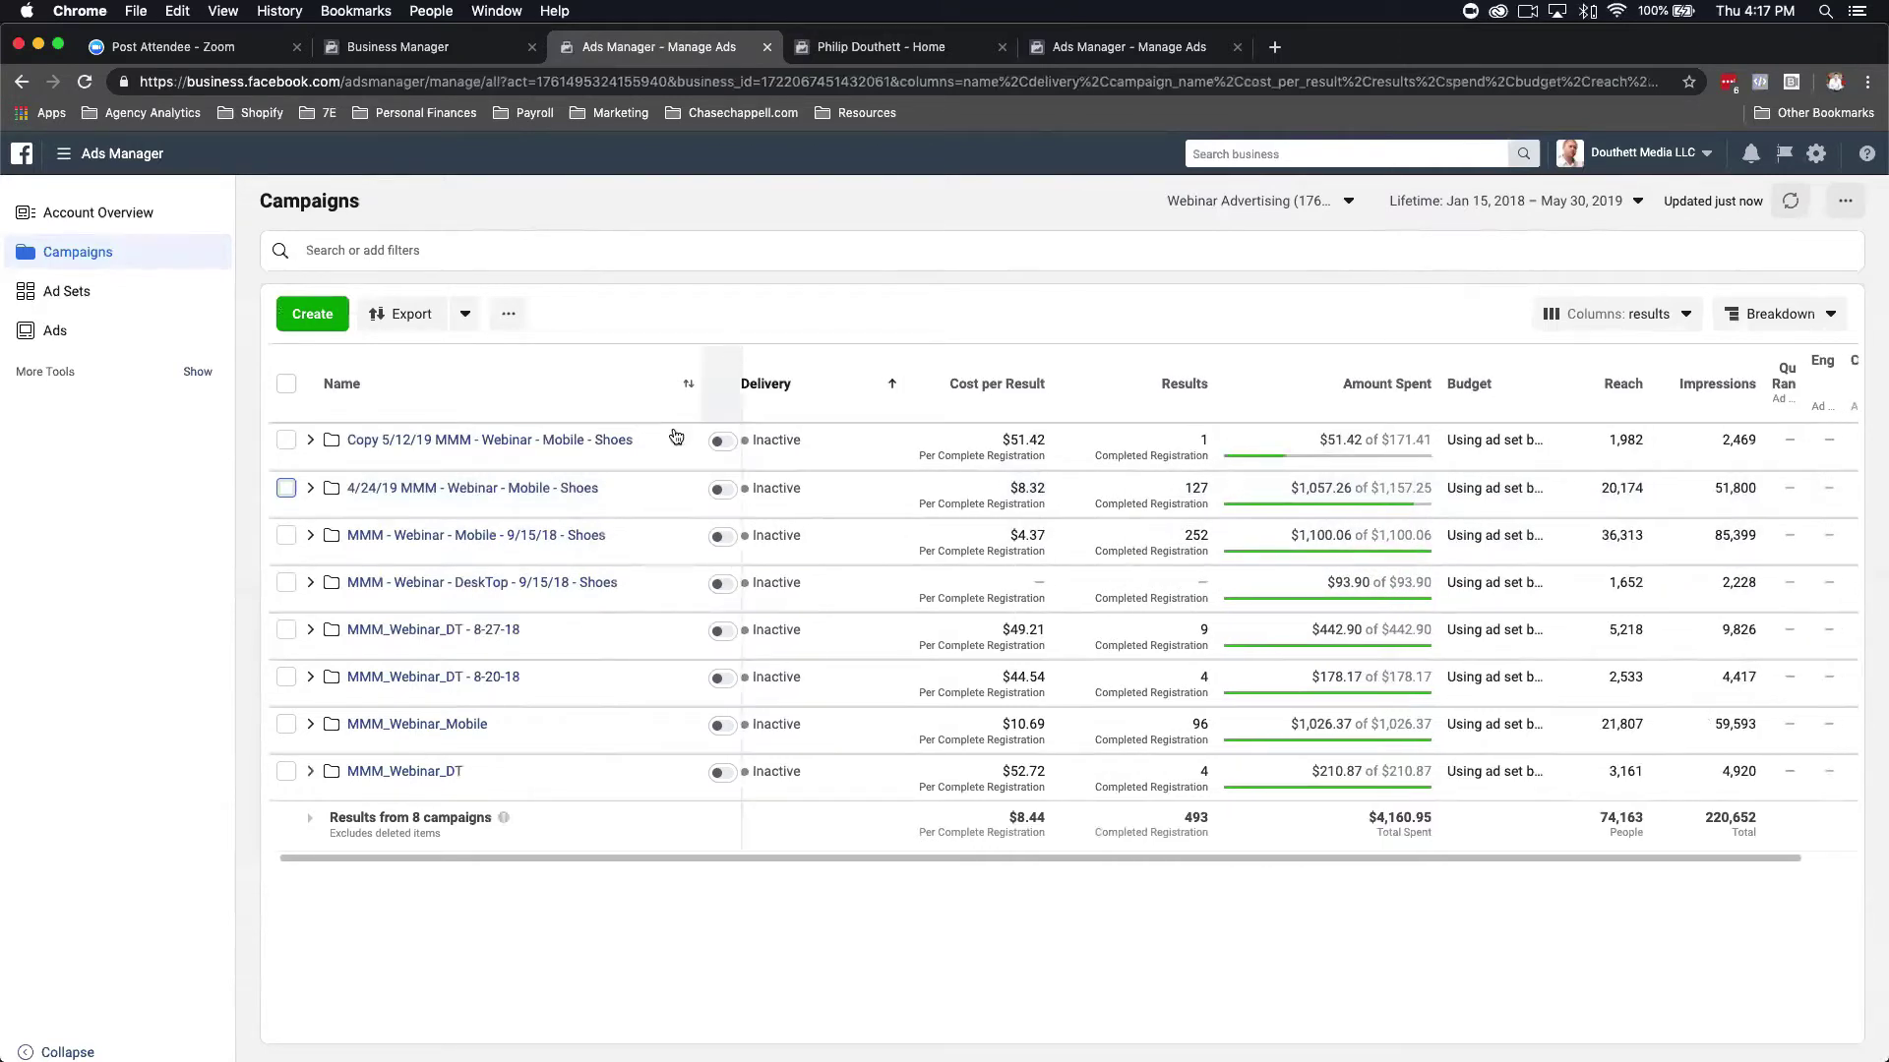
{"action": "scroll", "coordinate": [605, 519], "scroll_direction": "right", "scroll_amount": 1}
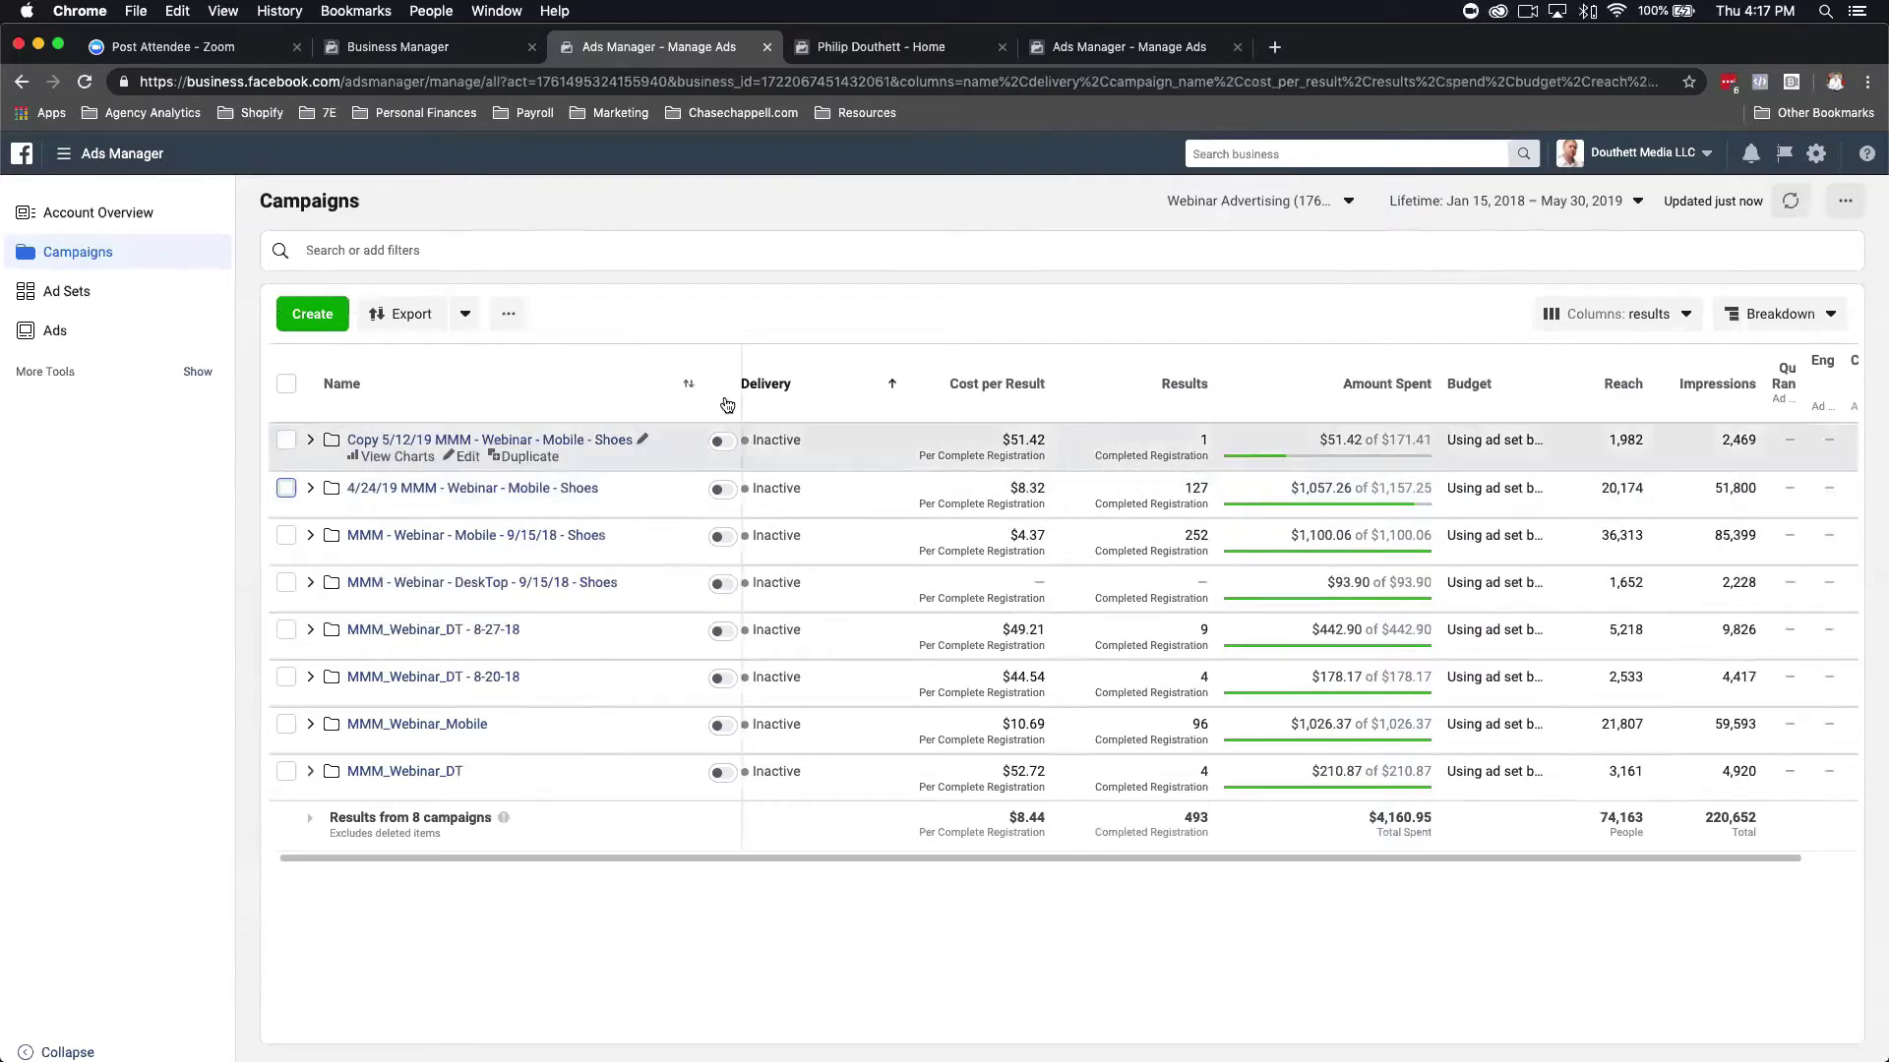
{"action": "scroll", "coordinate": [843, 371], "scroll_direction": "right", "scroll_amount": 1}
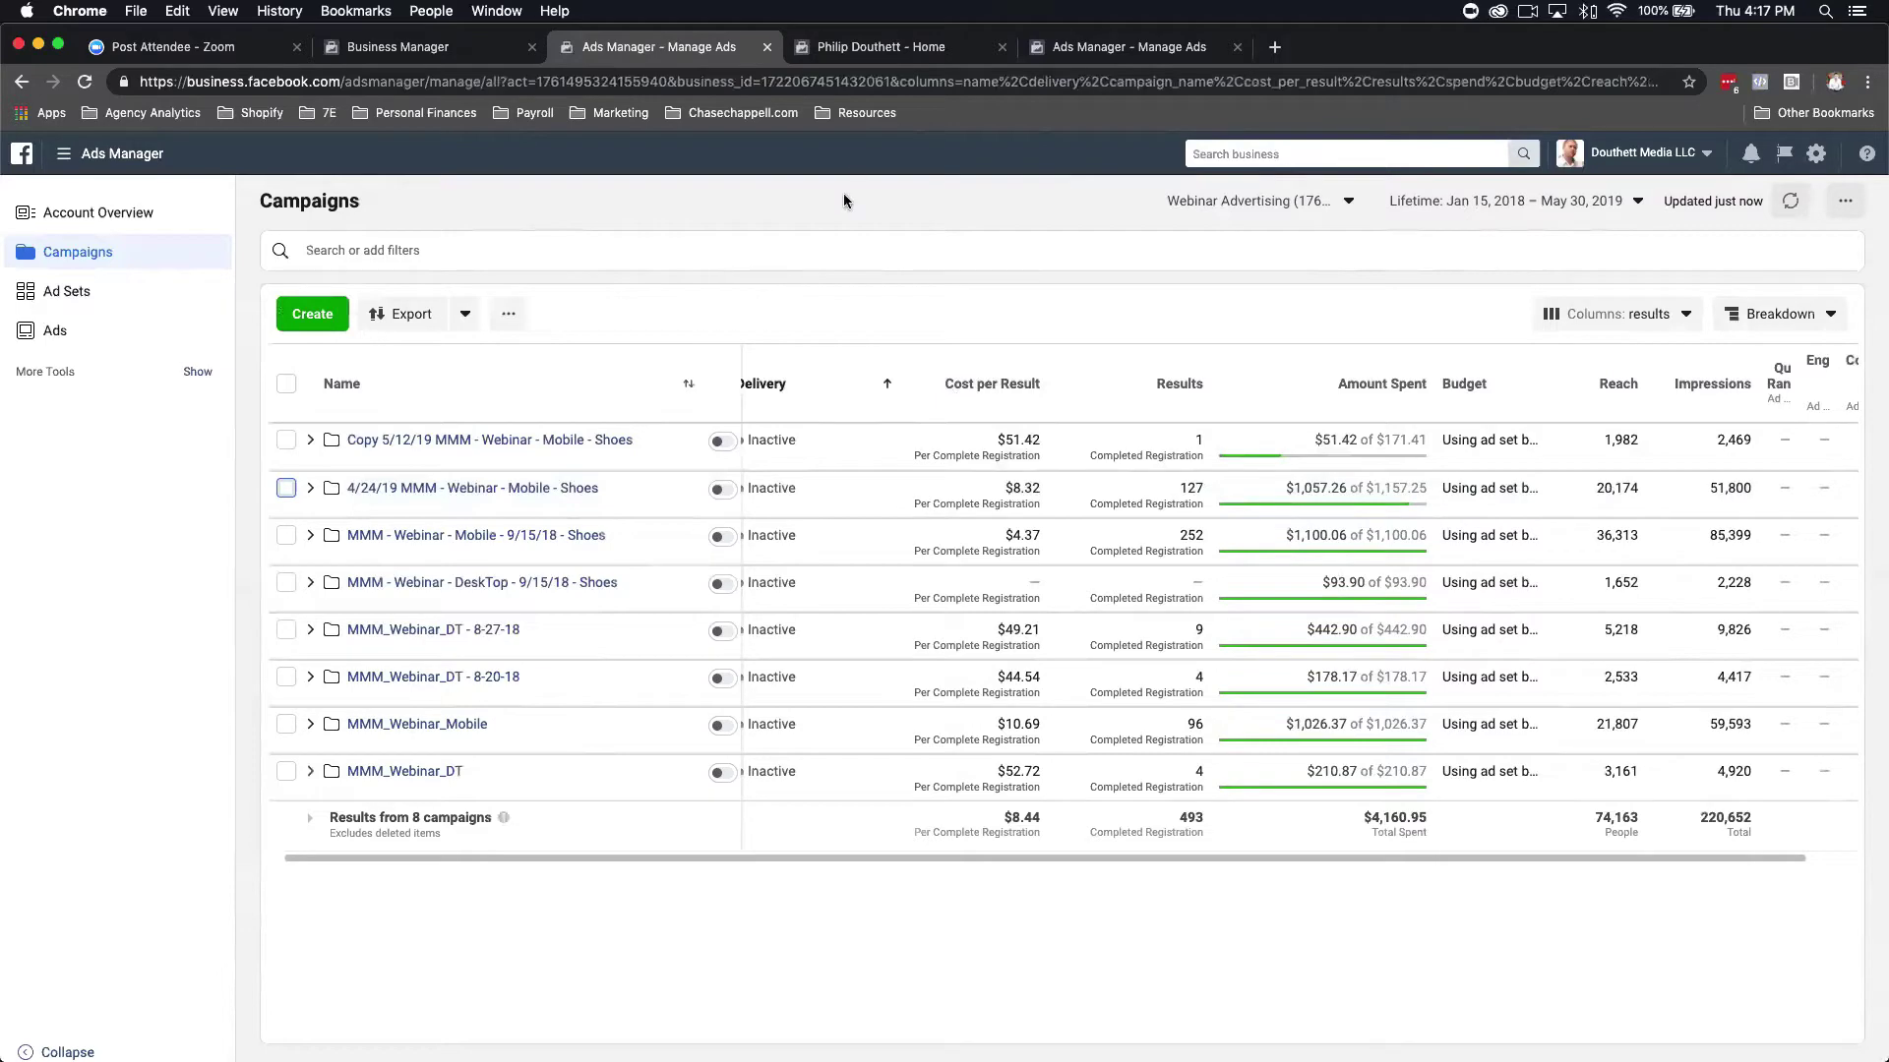
Switch to the already open Page Posts view and look through the overview of business tools.
{"action": "left_click", "coordinate": [862, 60]}
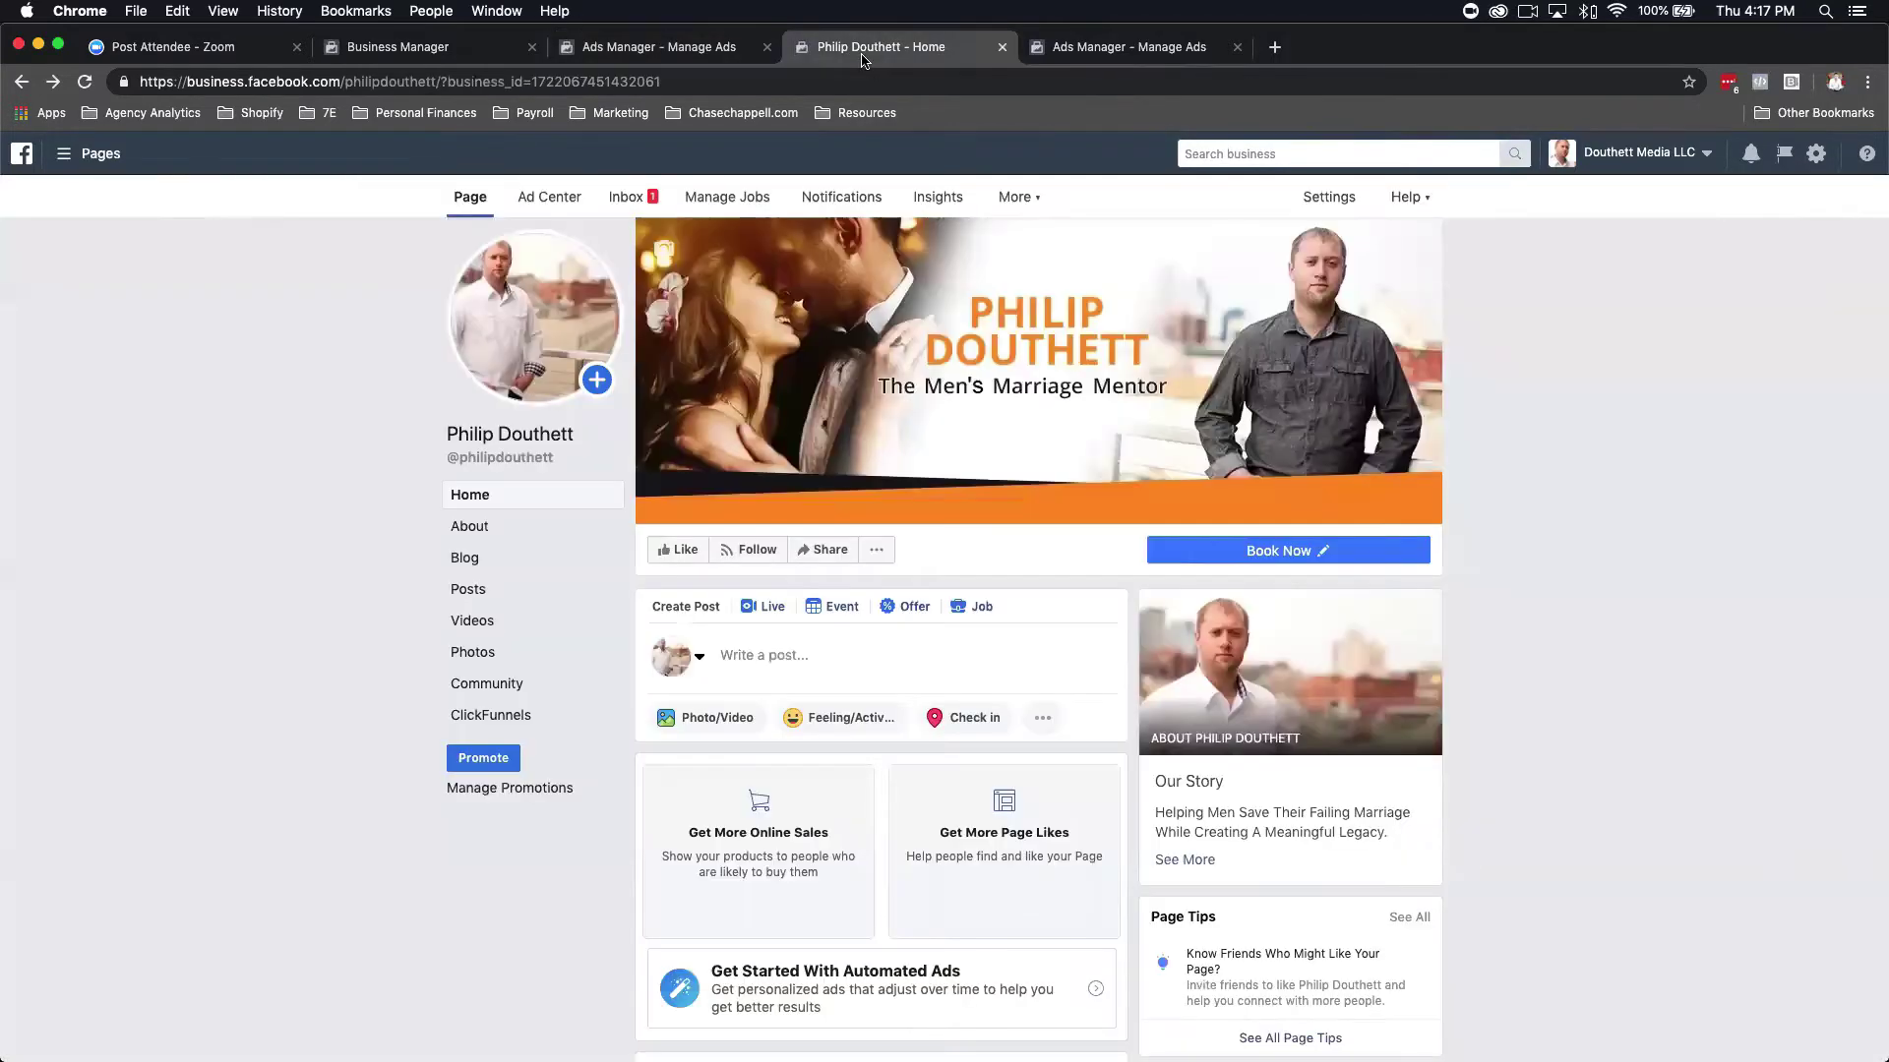
{"action": "left_click", "coordinate": [712, 59]}
{"action": "left_click", "coordinate": [837, 56]}
{"action": "left_click", "coordinate": [1096, 52]}
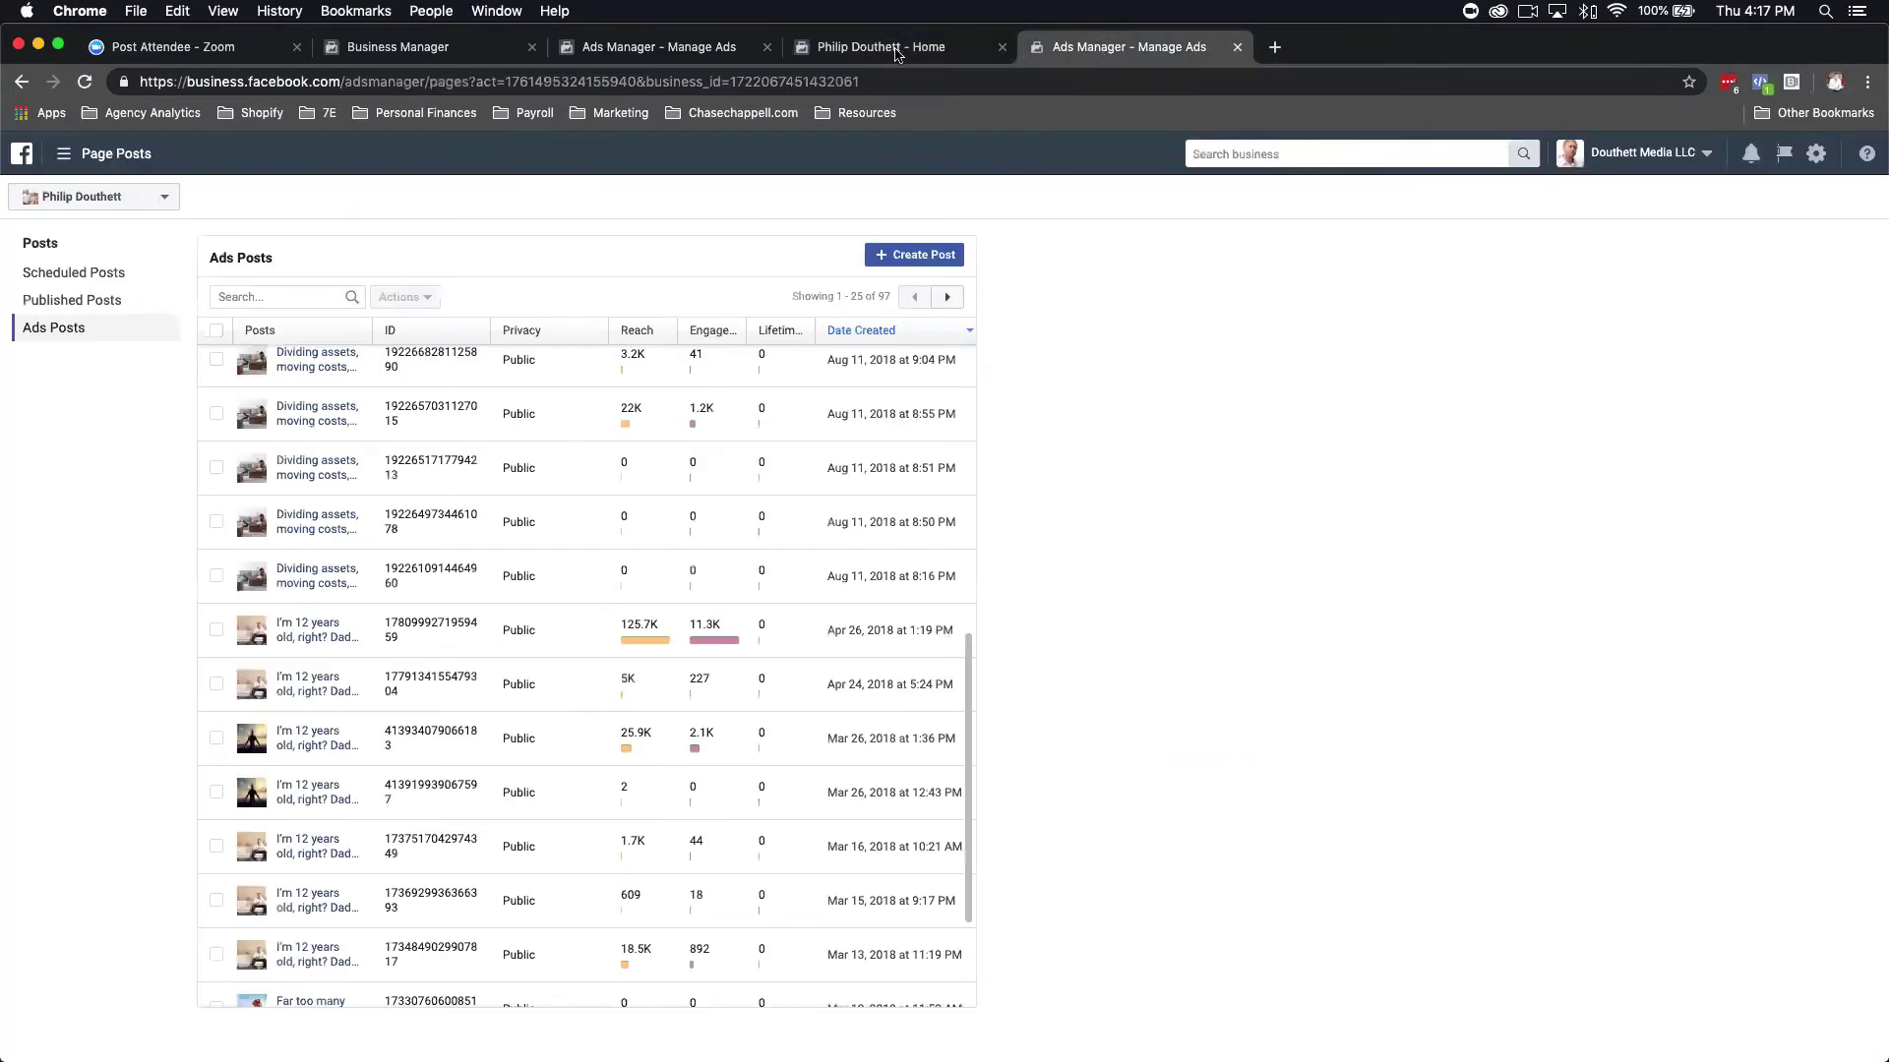
{"action": "left_click", "coordinate": [113, 162]}
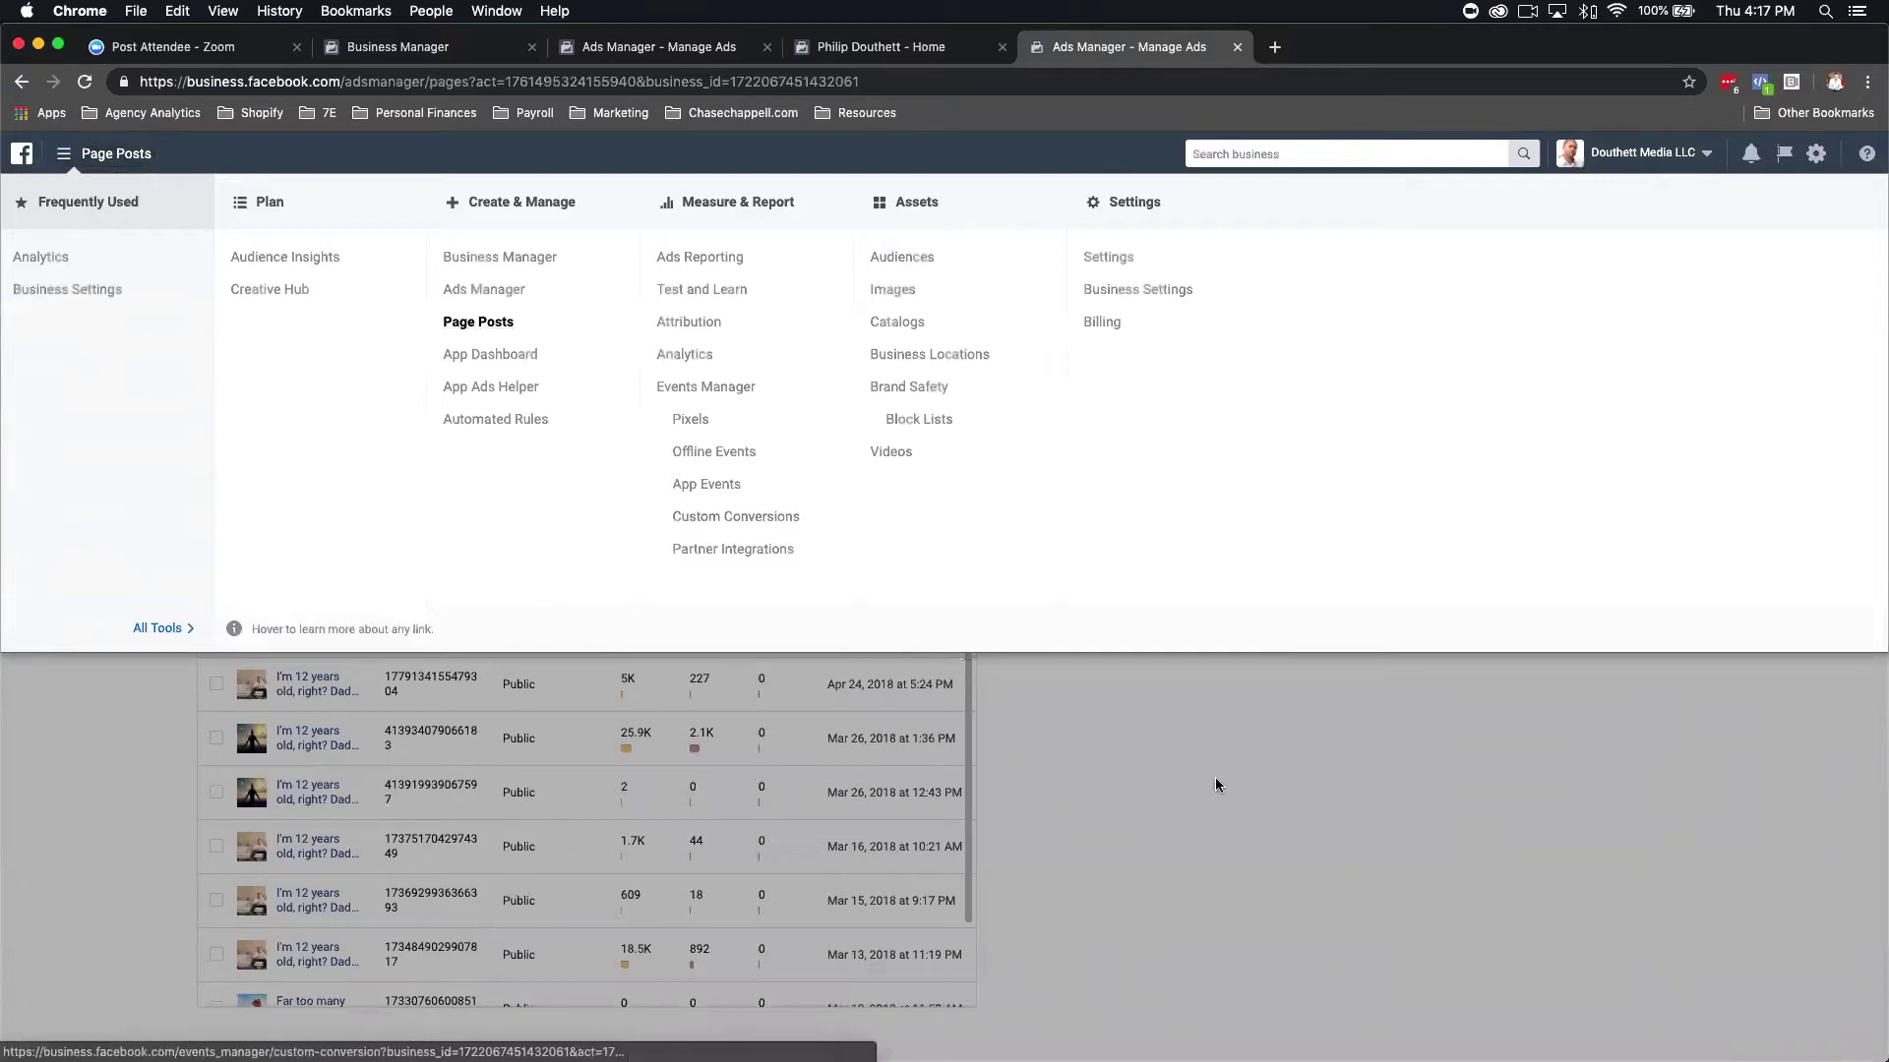
{"action": "left_click", "coordinate": [1218, 898]}
Examine the reach and engagement of the ads posts, from the newest to the older ones.
{"action": "scroll", "coordinate": [823, 649], "scroll_direction": "up", "scroll_amount": 8}
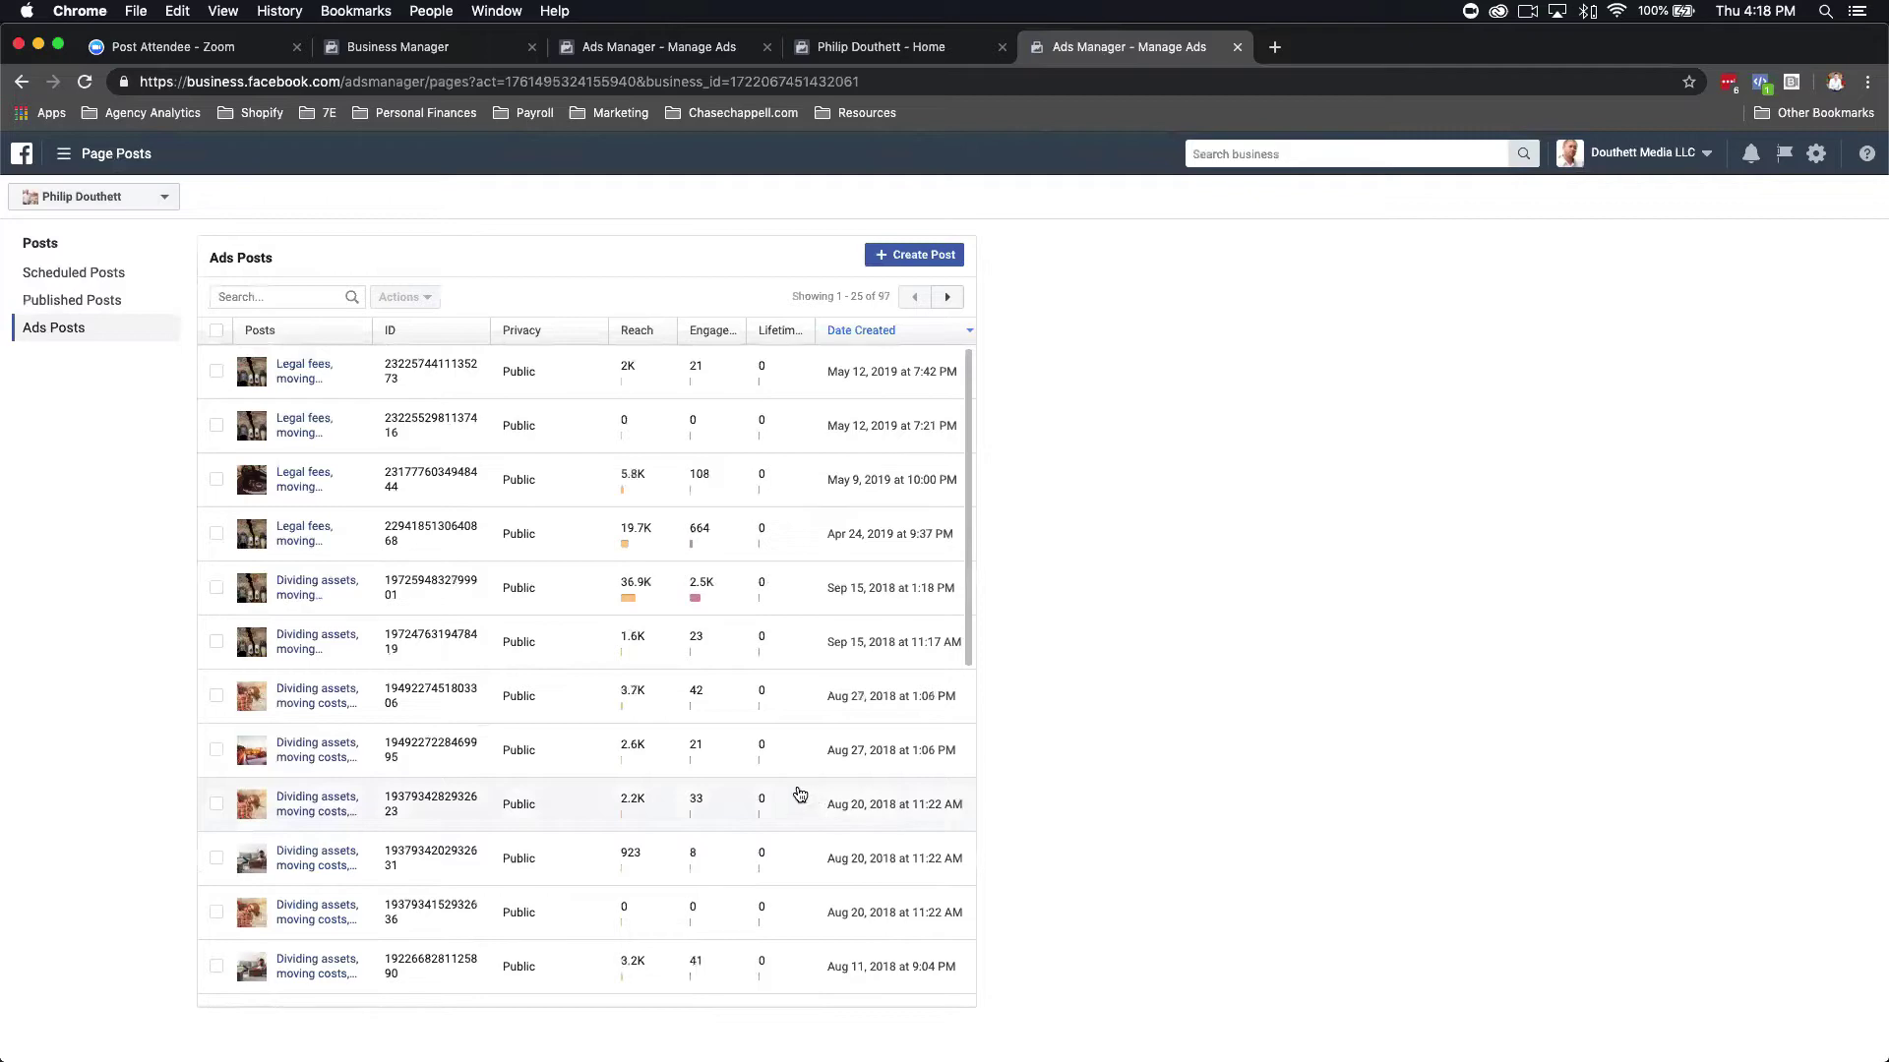
{"action": "scroll", "coordinate": [445, 521], "scroll_direction": "down", "scroll_amount": 5}
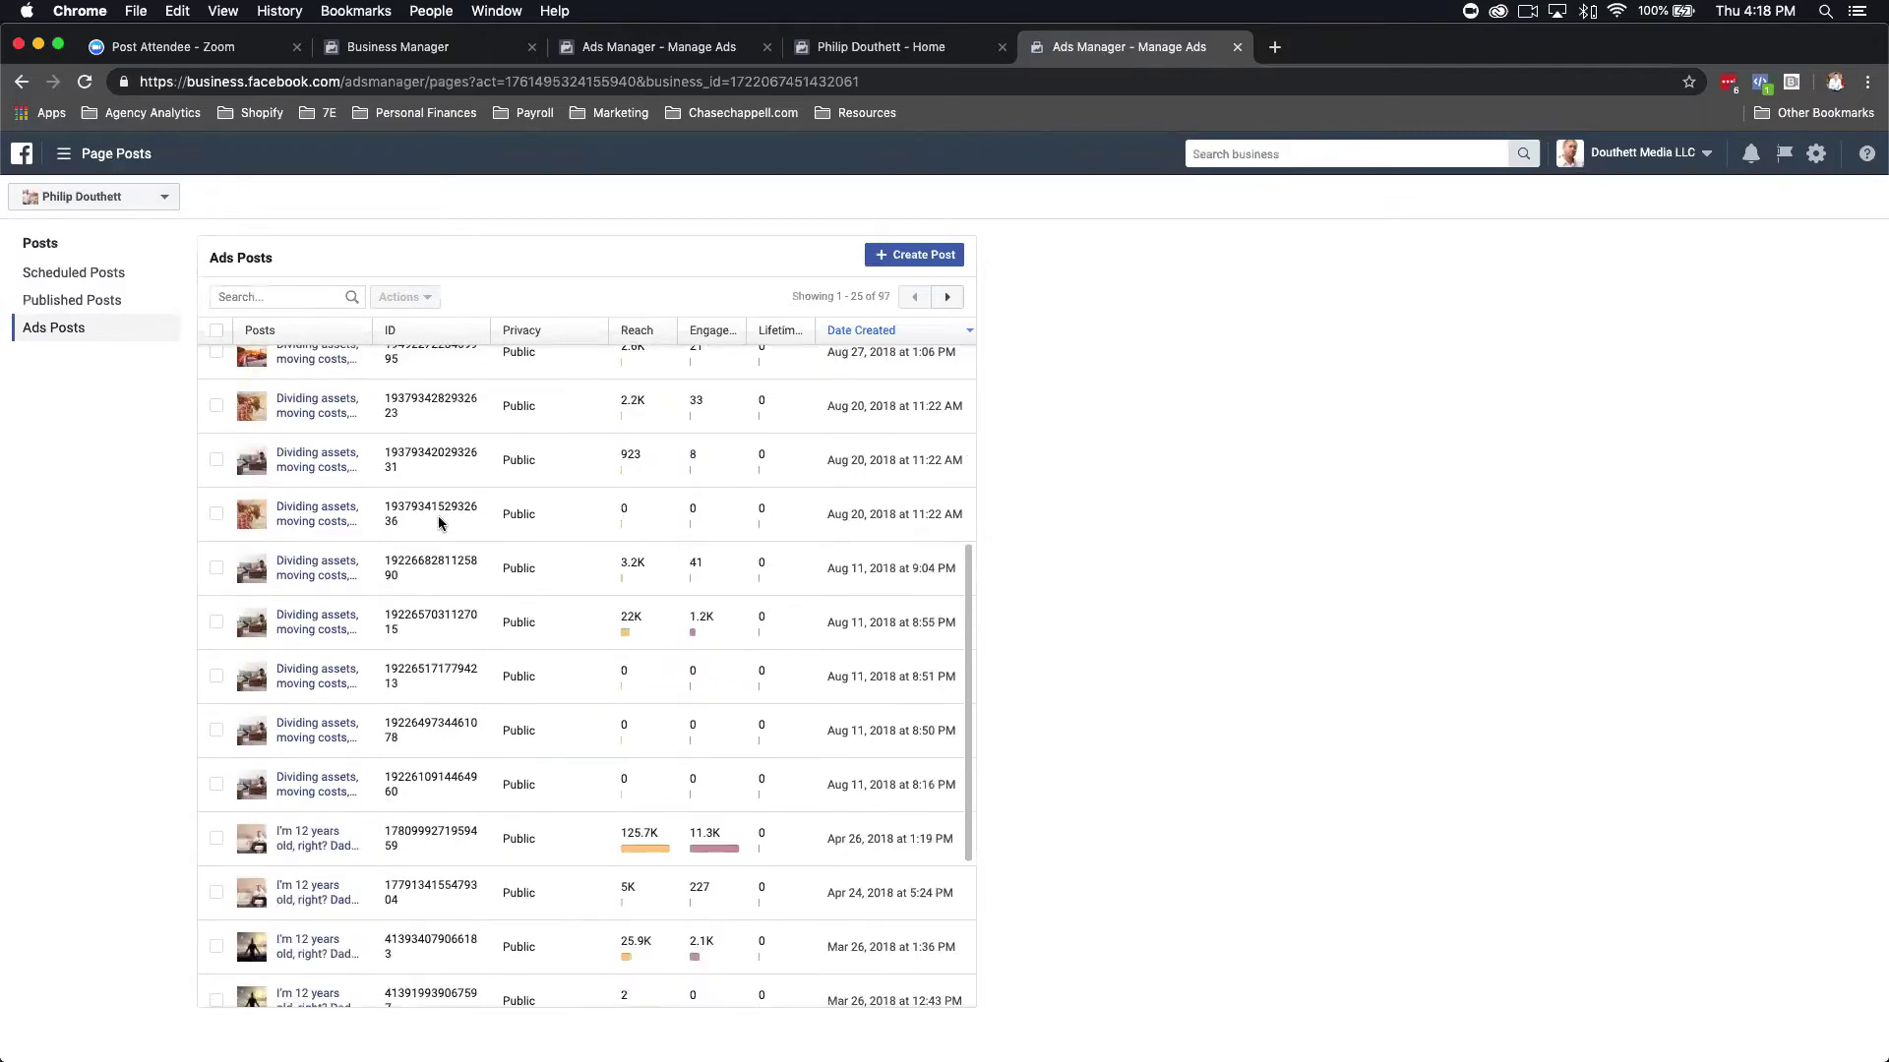
{"action": "scroll", "coordinate": [445, 521], "scroll_direction": "up", "scroll_amount": 5}
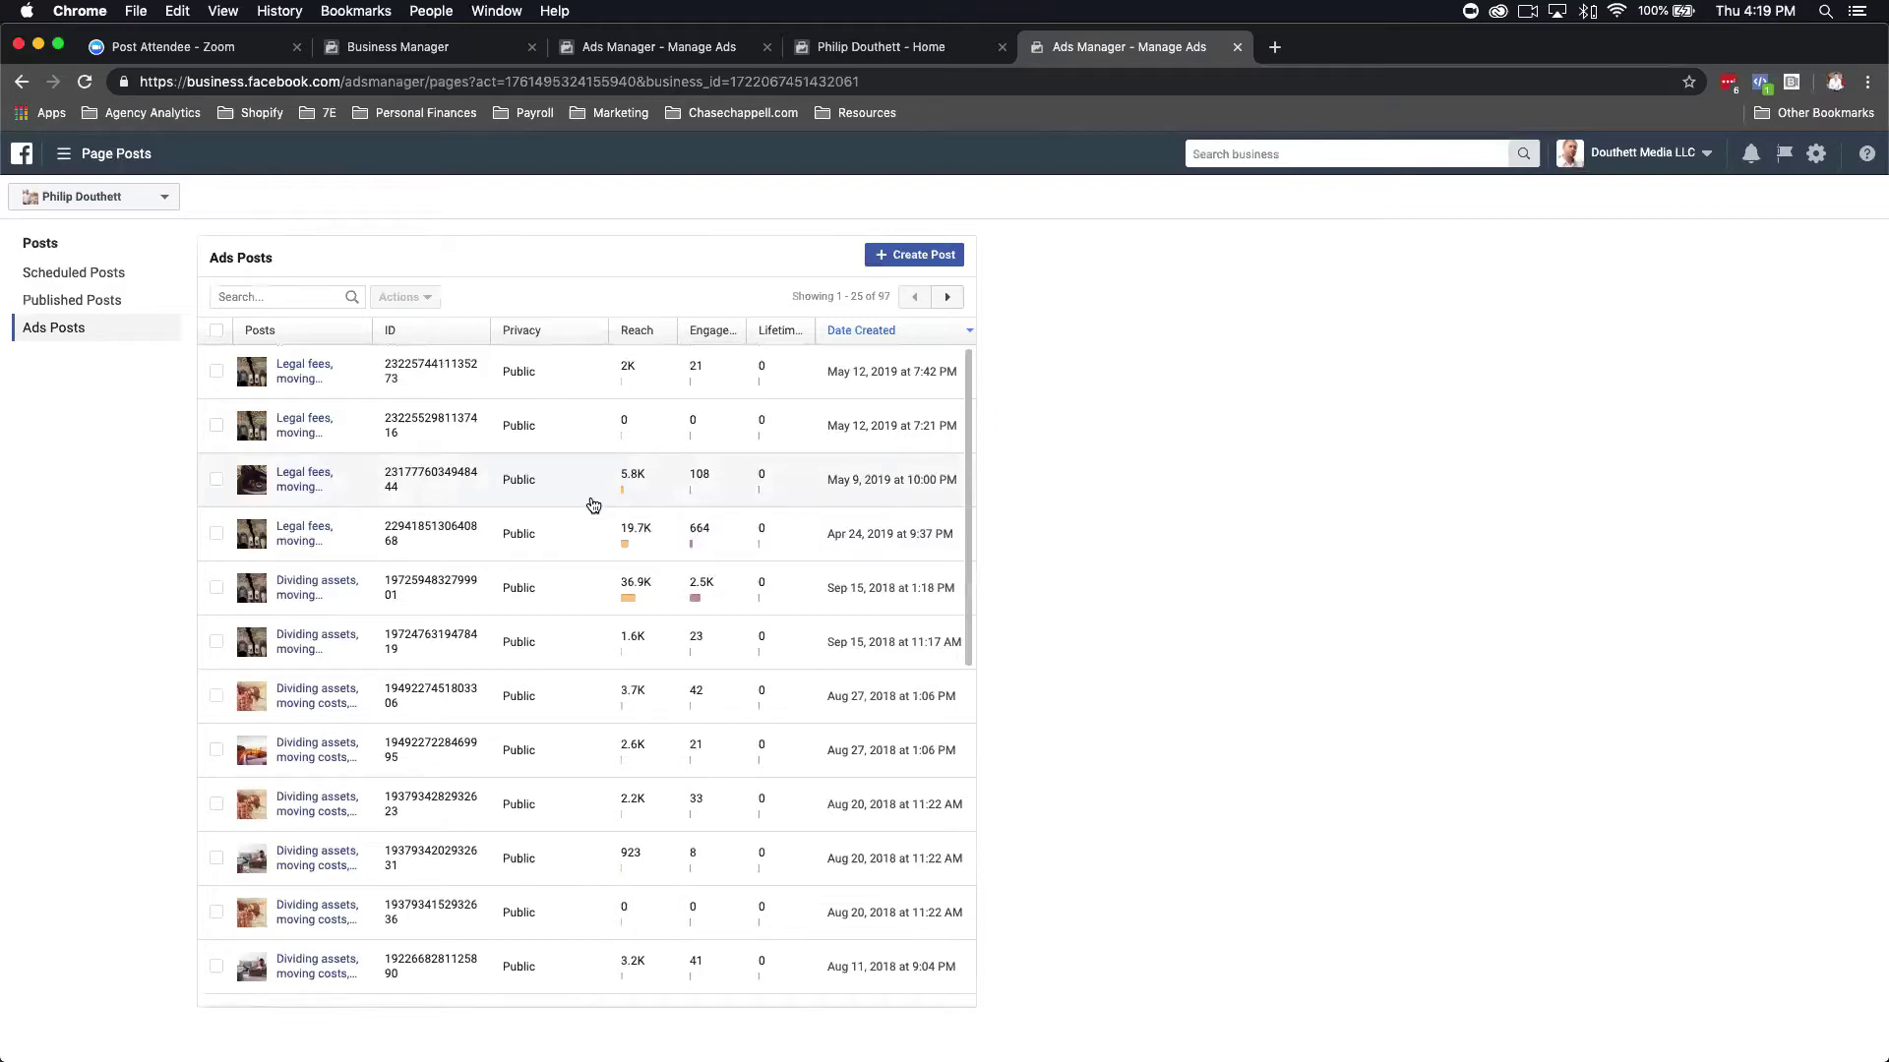
{"action": "mouse_move", "coordinate": [626, 549]}
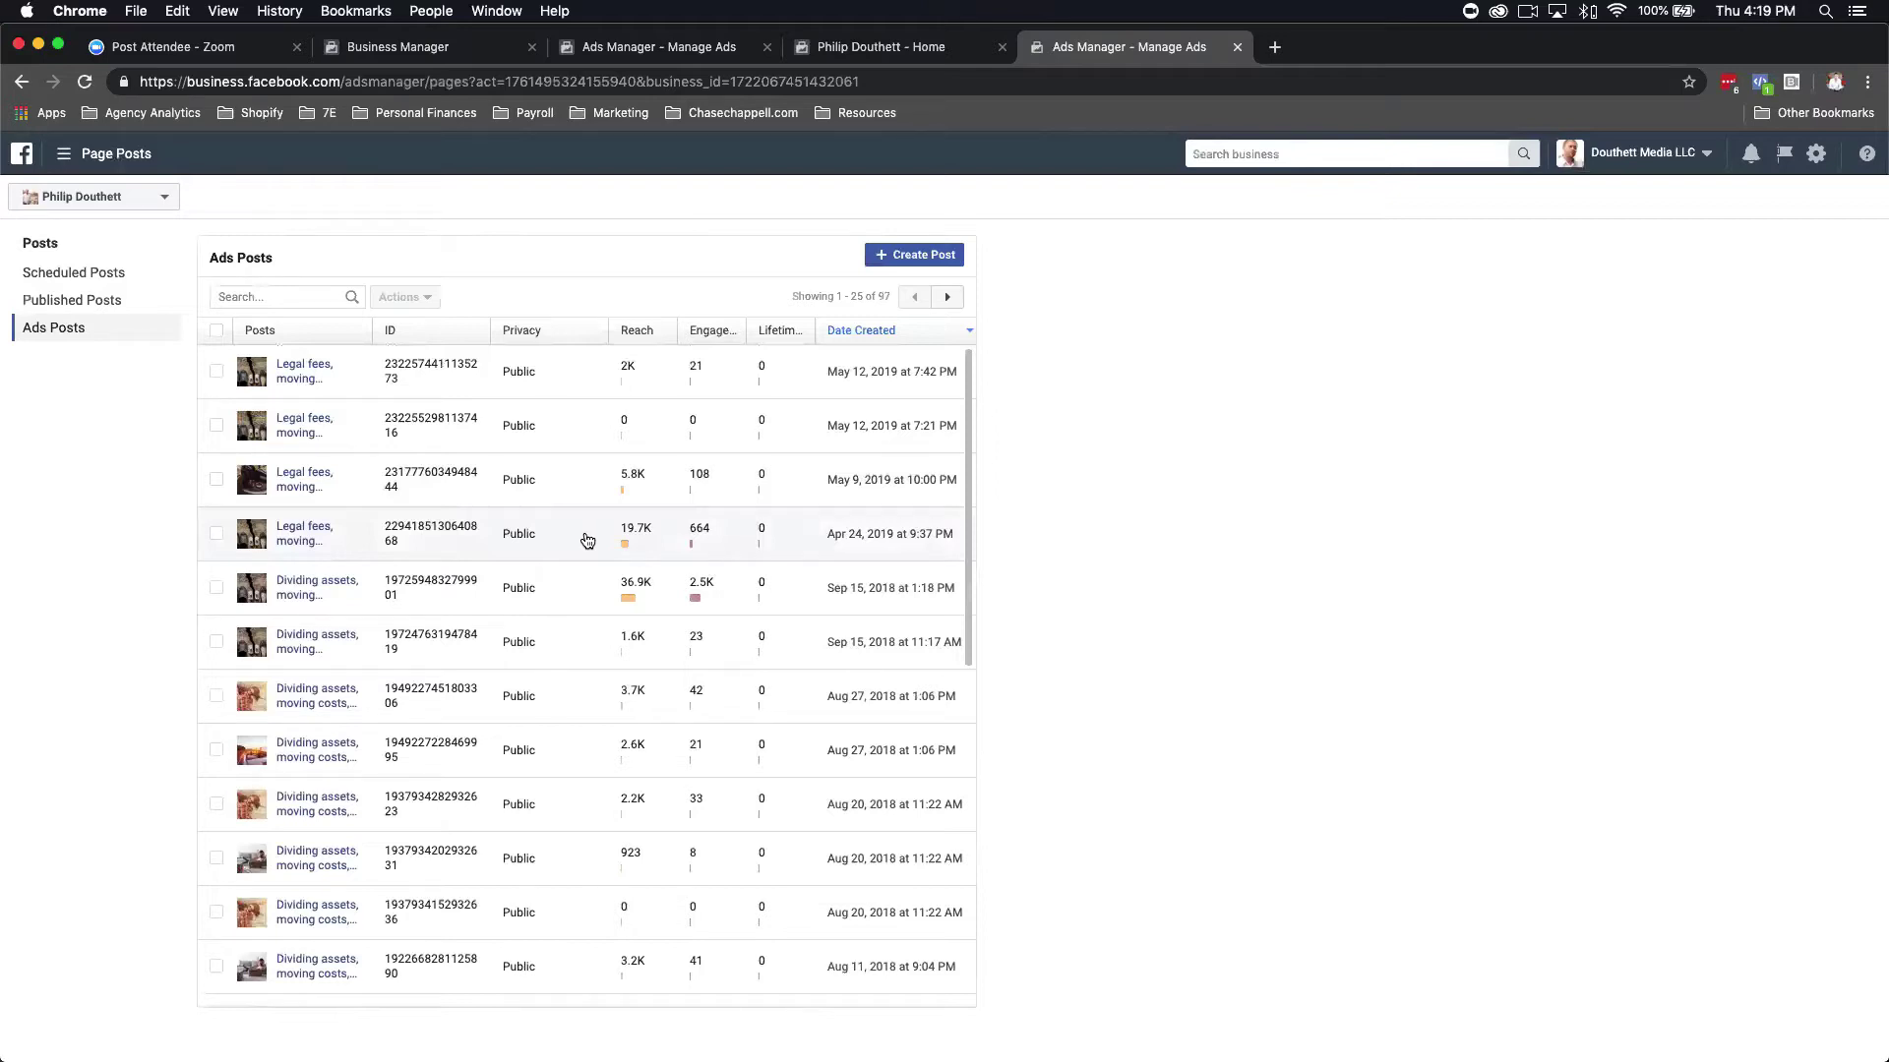
Look over the Facebook page's home, including its posts, likes and follows.
{"action": "left_click", "coordinate": [881, 46]}
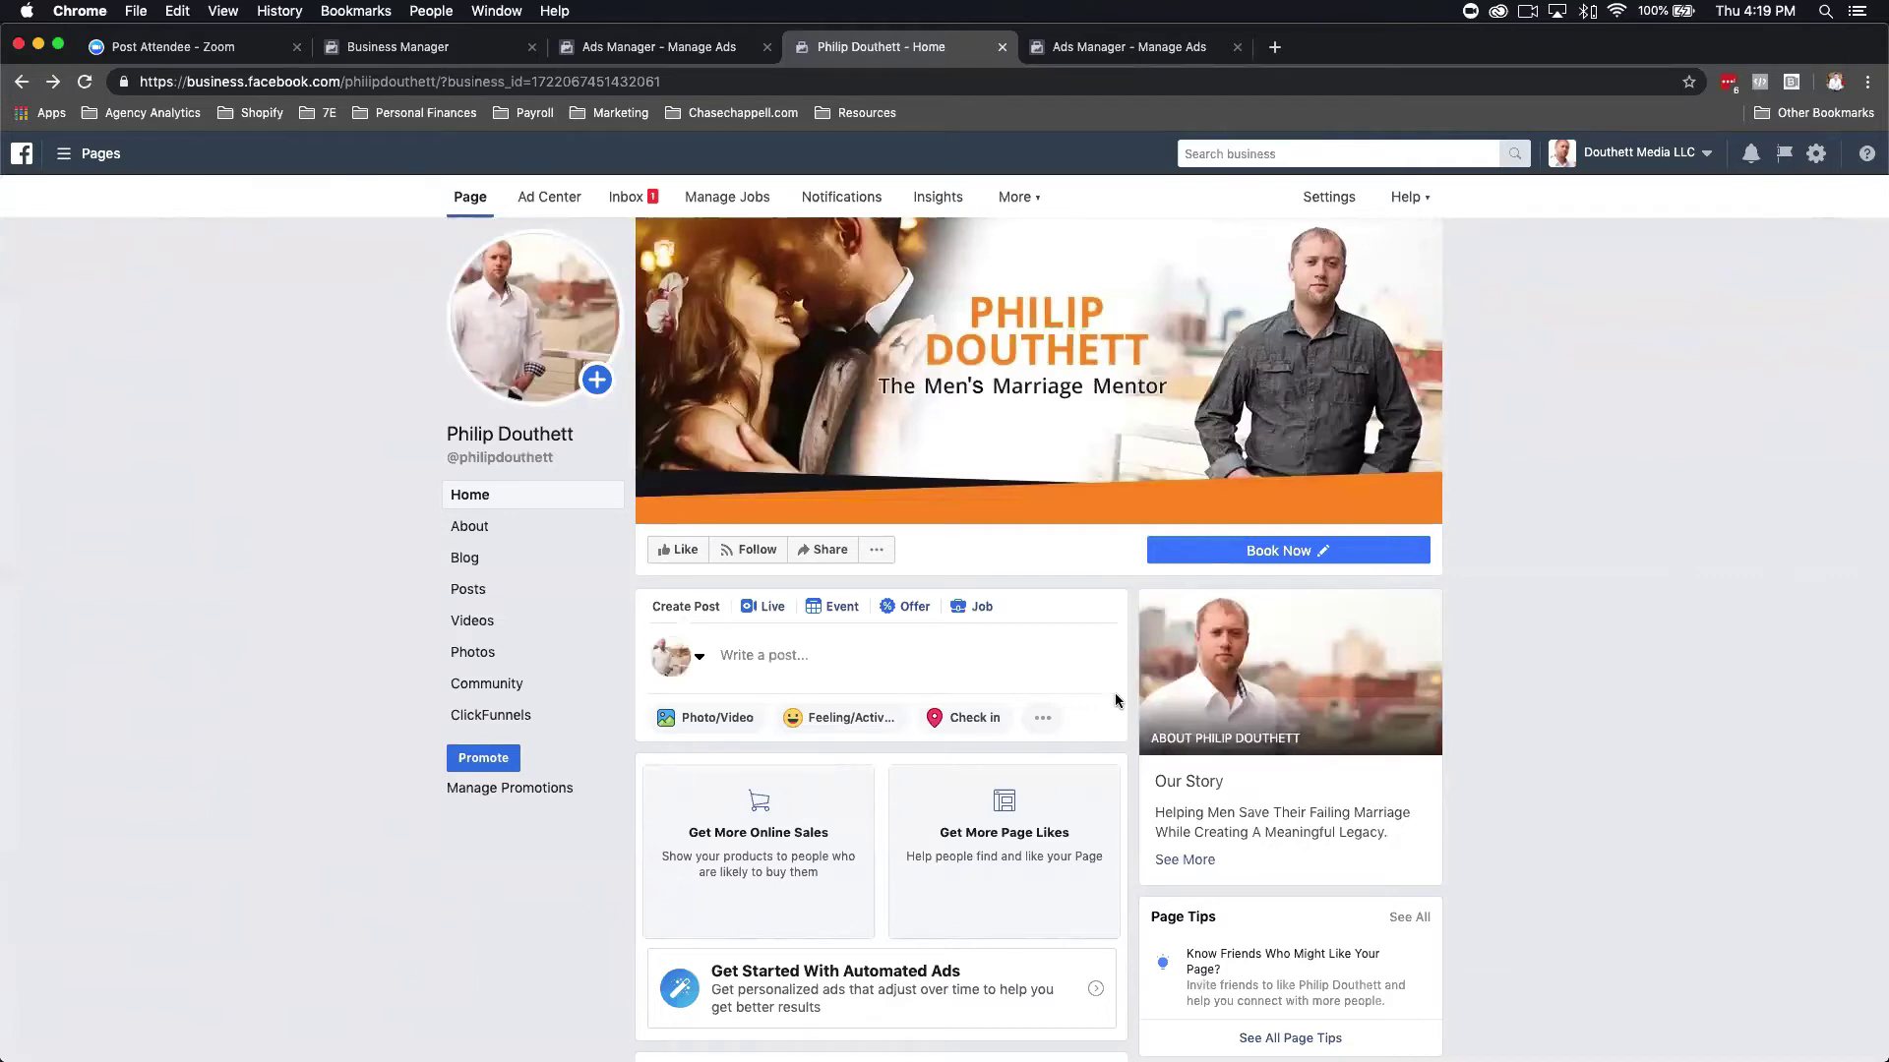
{"action": "scroll", "coordinate": [1121, 701], "scroll_direction": "down", "scroll_amount": 5}
{"action": "scroll", "coordinate": [1189, 653], "scroll_direction": "down", "scroll_amount": 3}
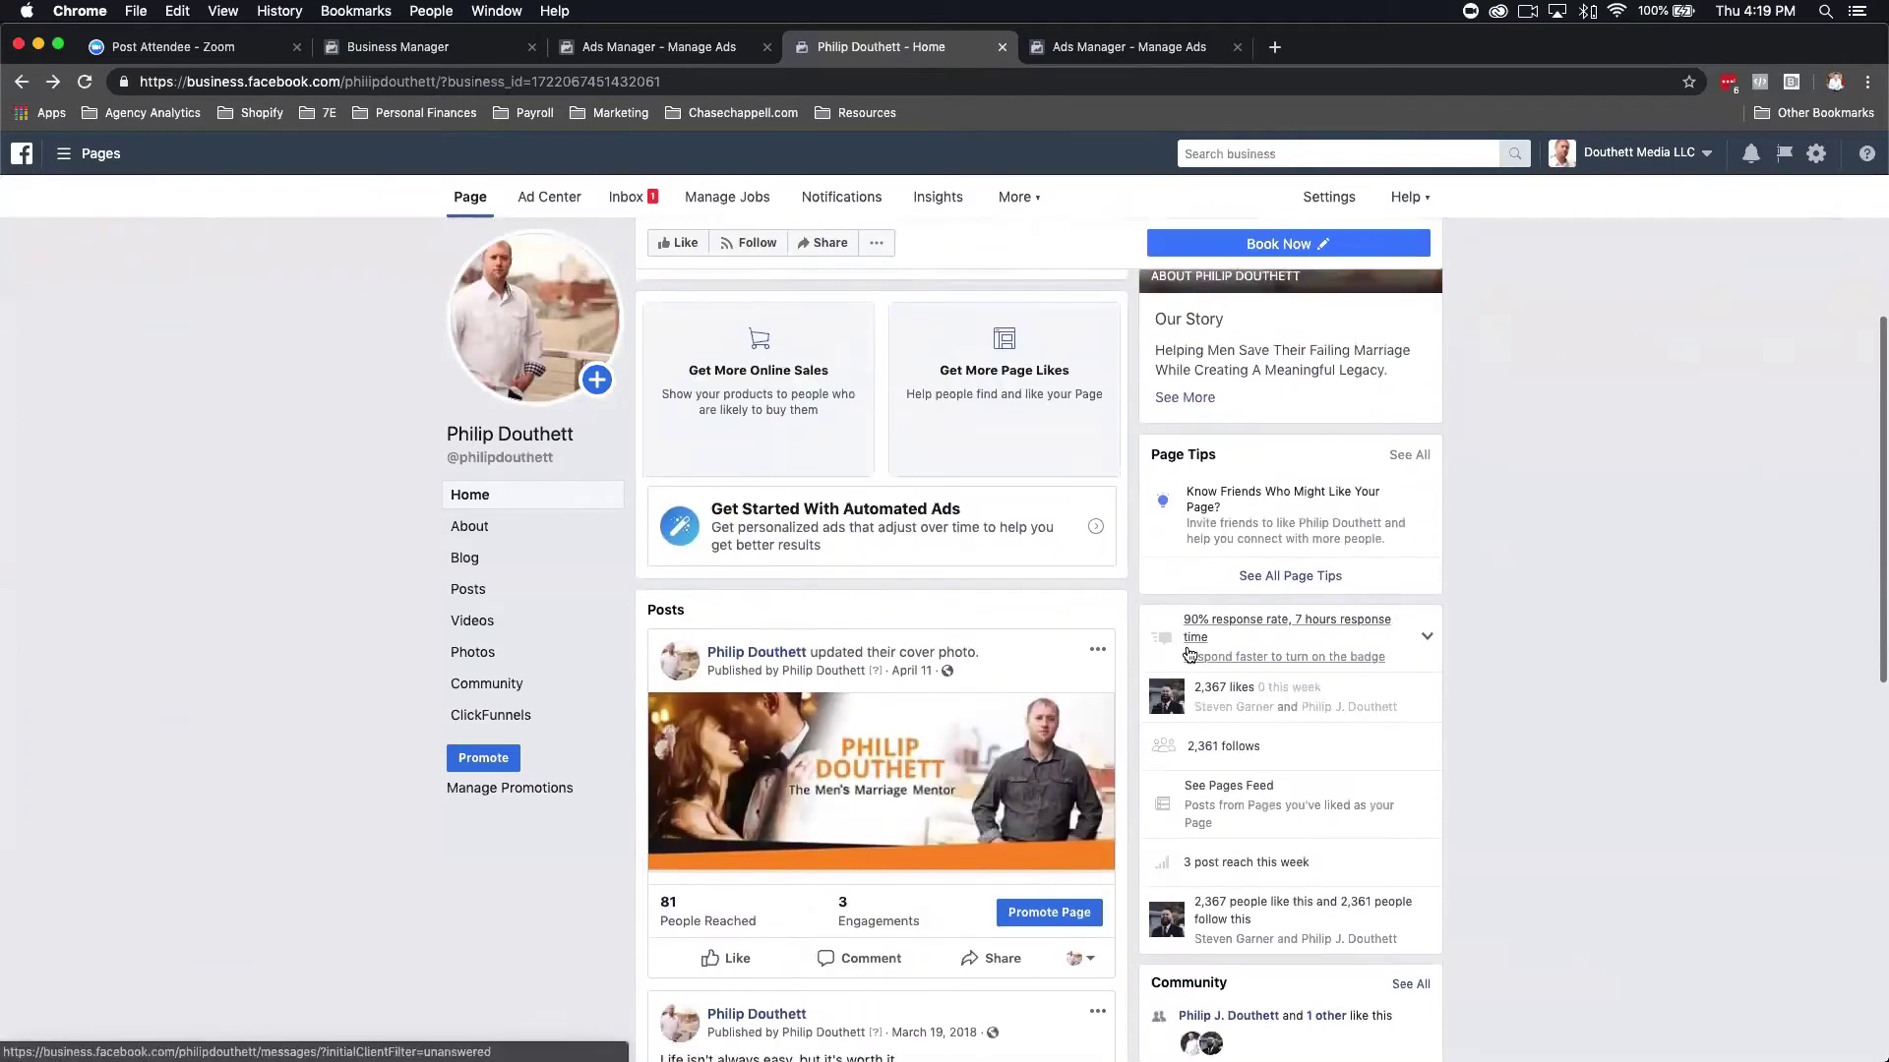
{"action": "scroll", "coordinate": [1189, 653], "scroll_direction": "up", "scroll_amount": 6}
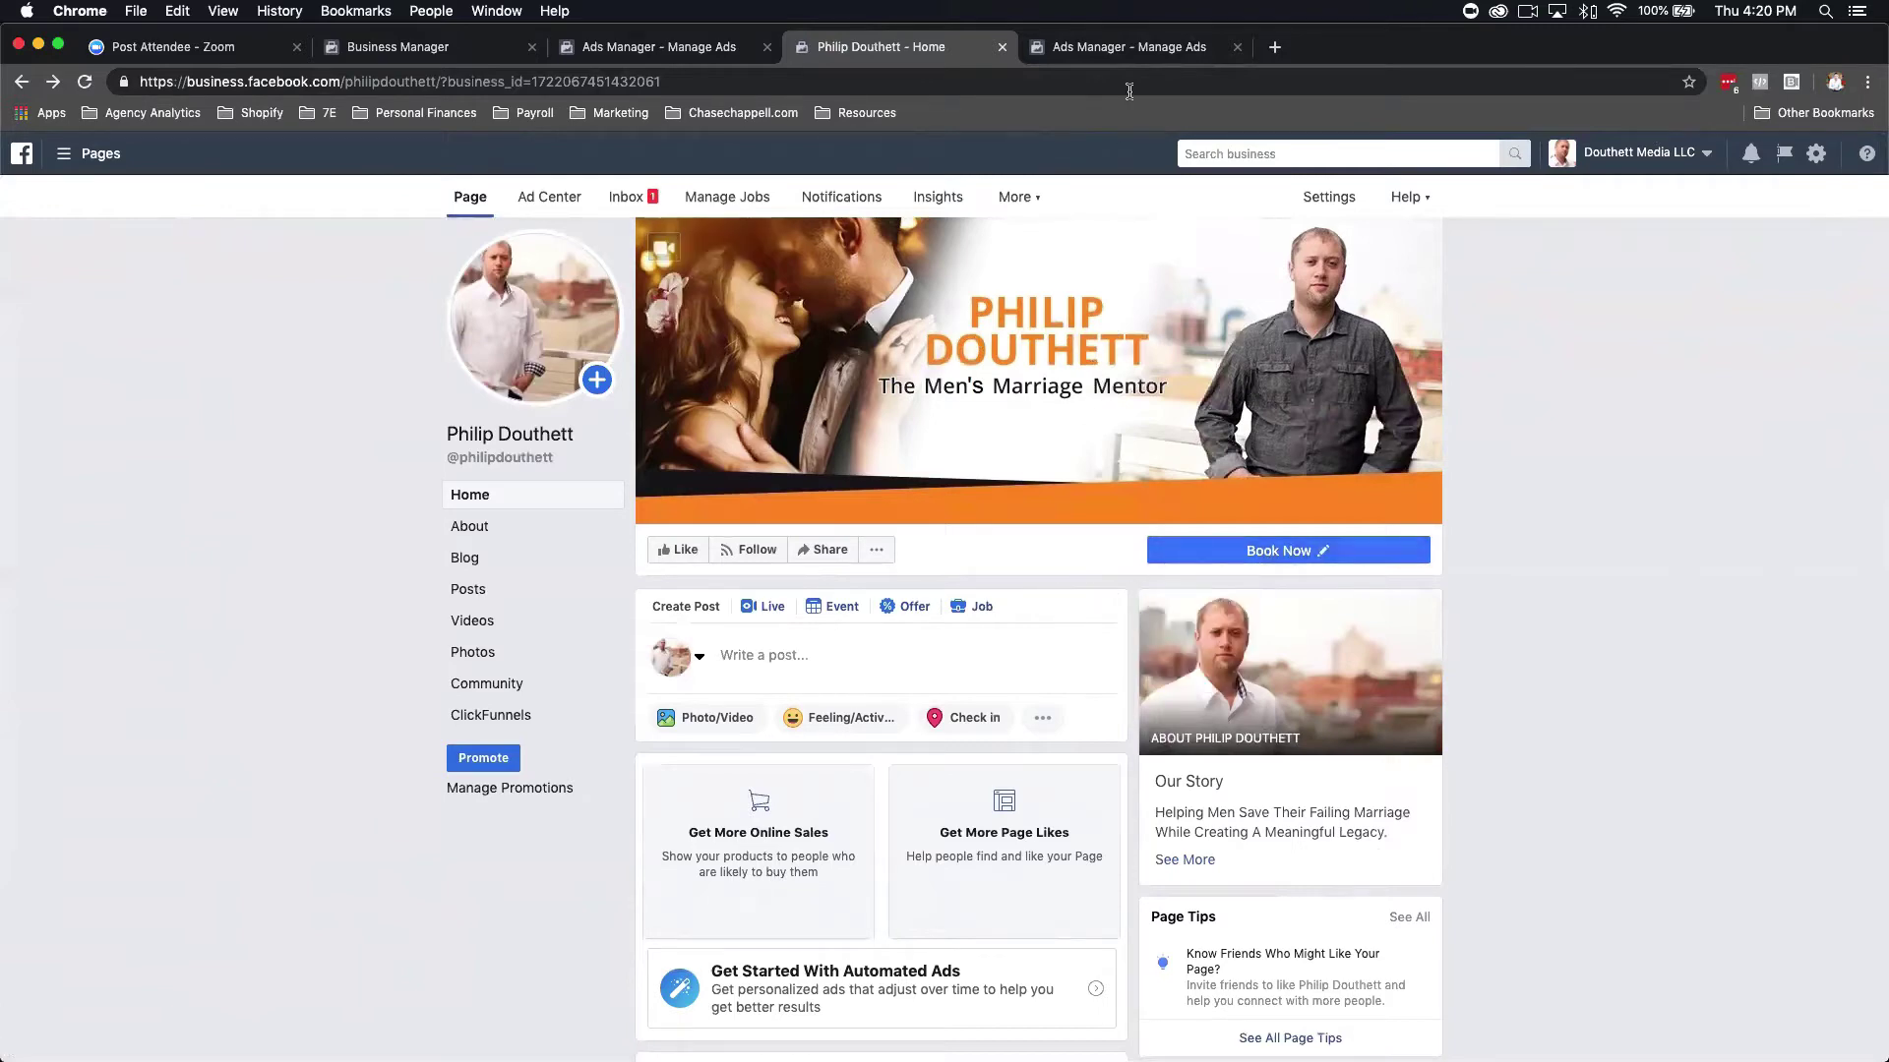
Open the details of the ads post from May 12, 2019 at 7:42 PM and show who reacted to it.
{"action": "left_click", "coordinate": [1131, 54]}
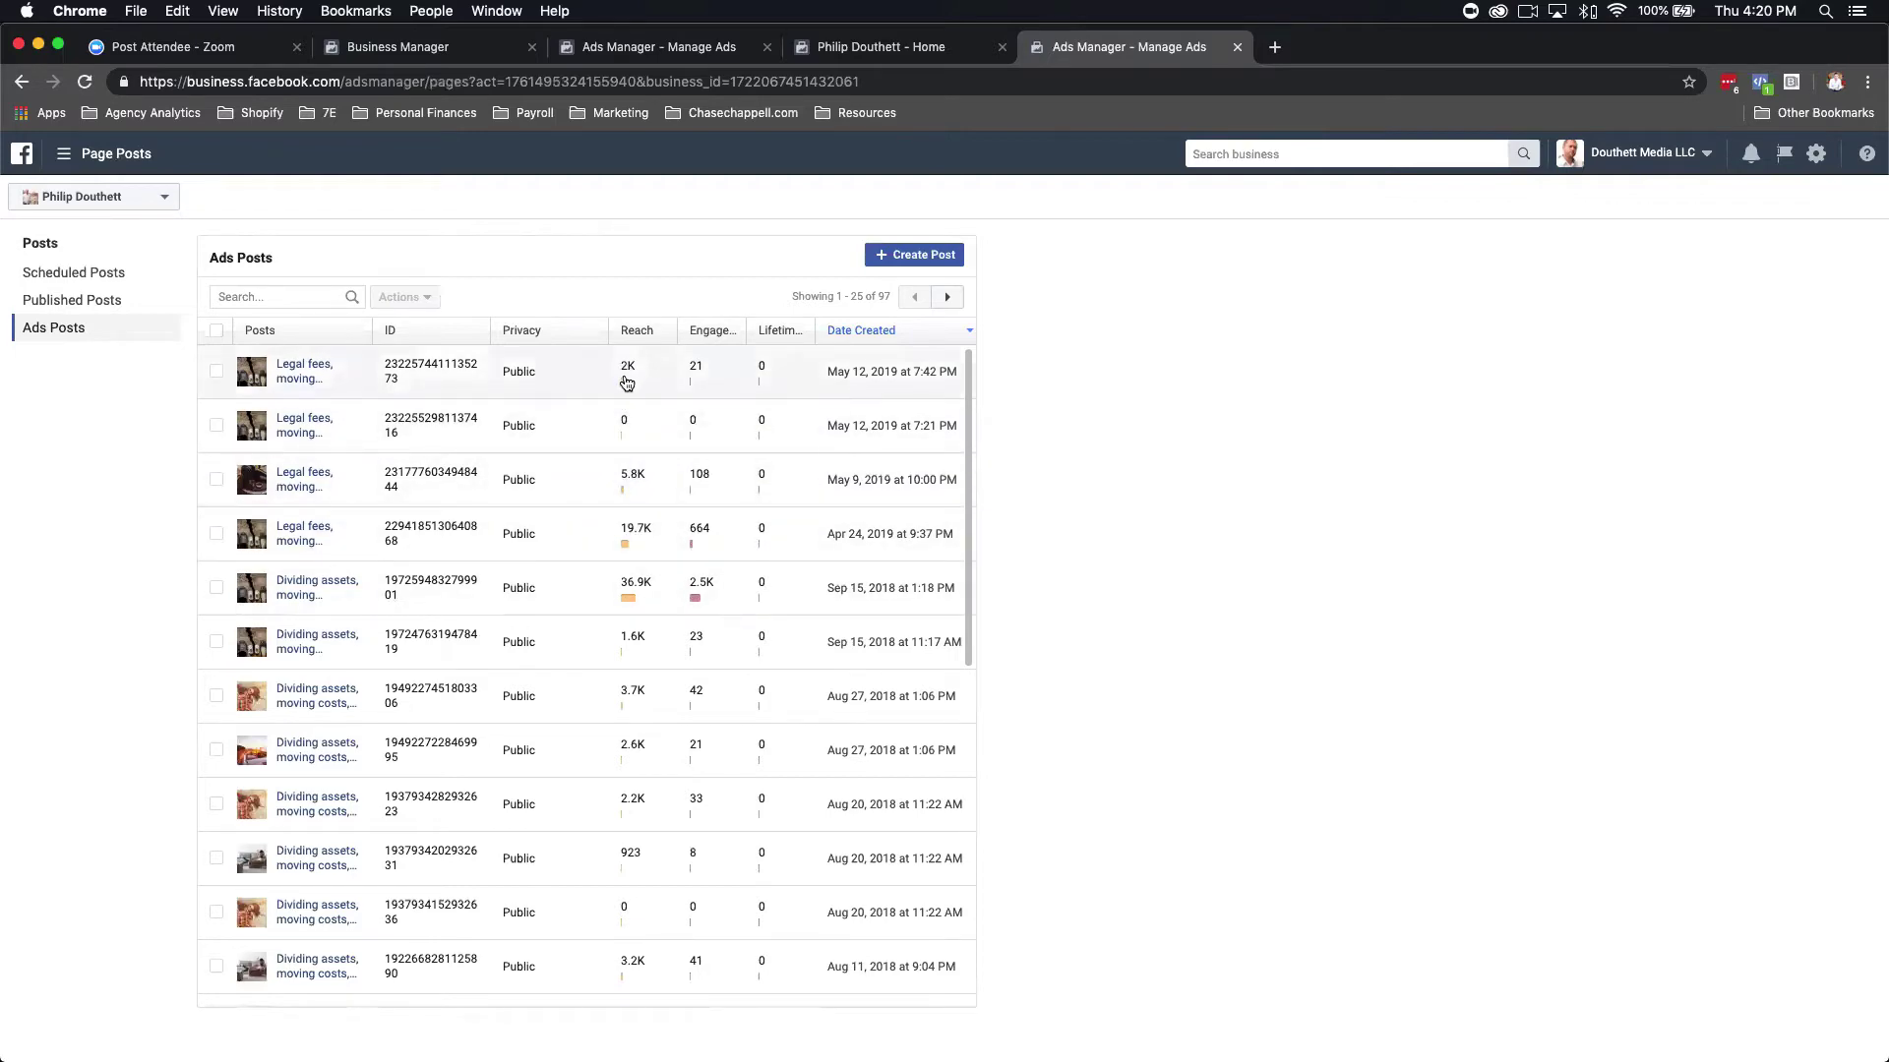
{"action": "left_click", "coordinate": [626, 378]}
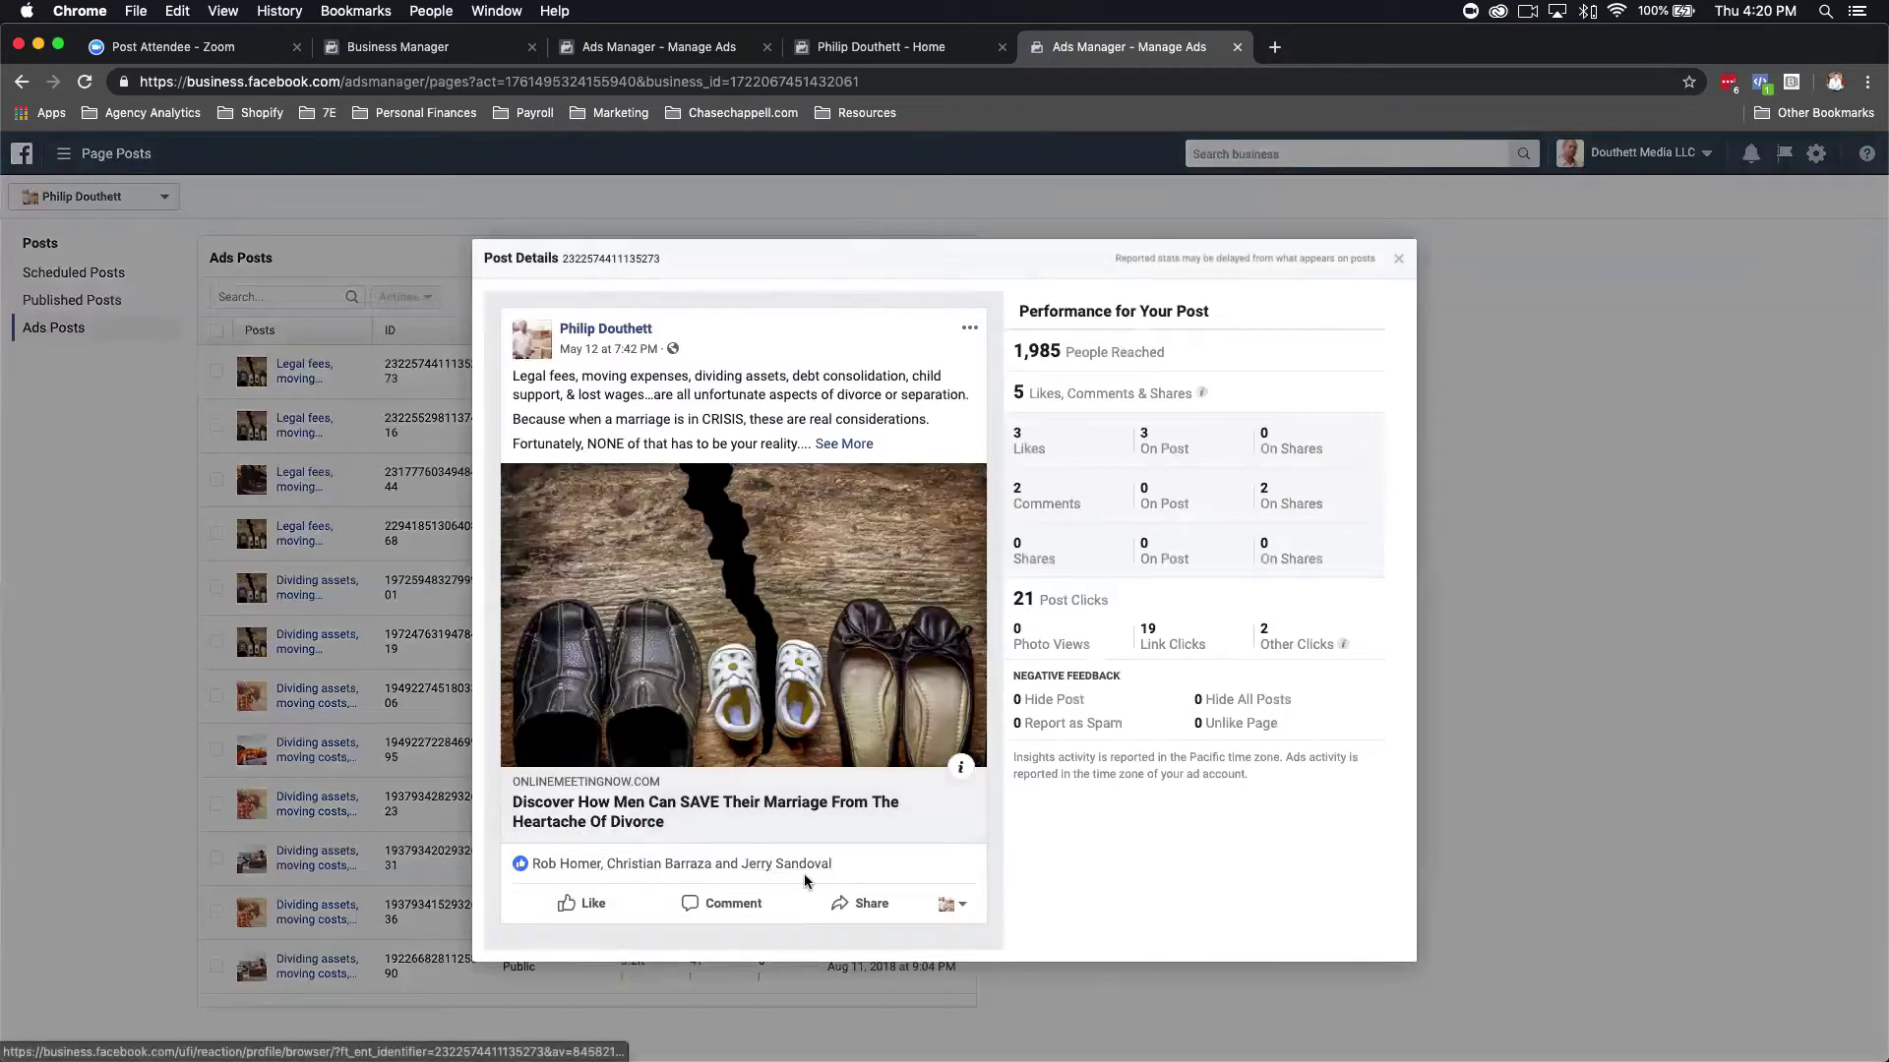
{"action": "left_click", "coordinate": [701, 865]}
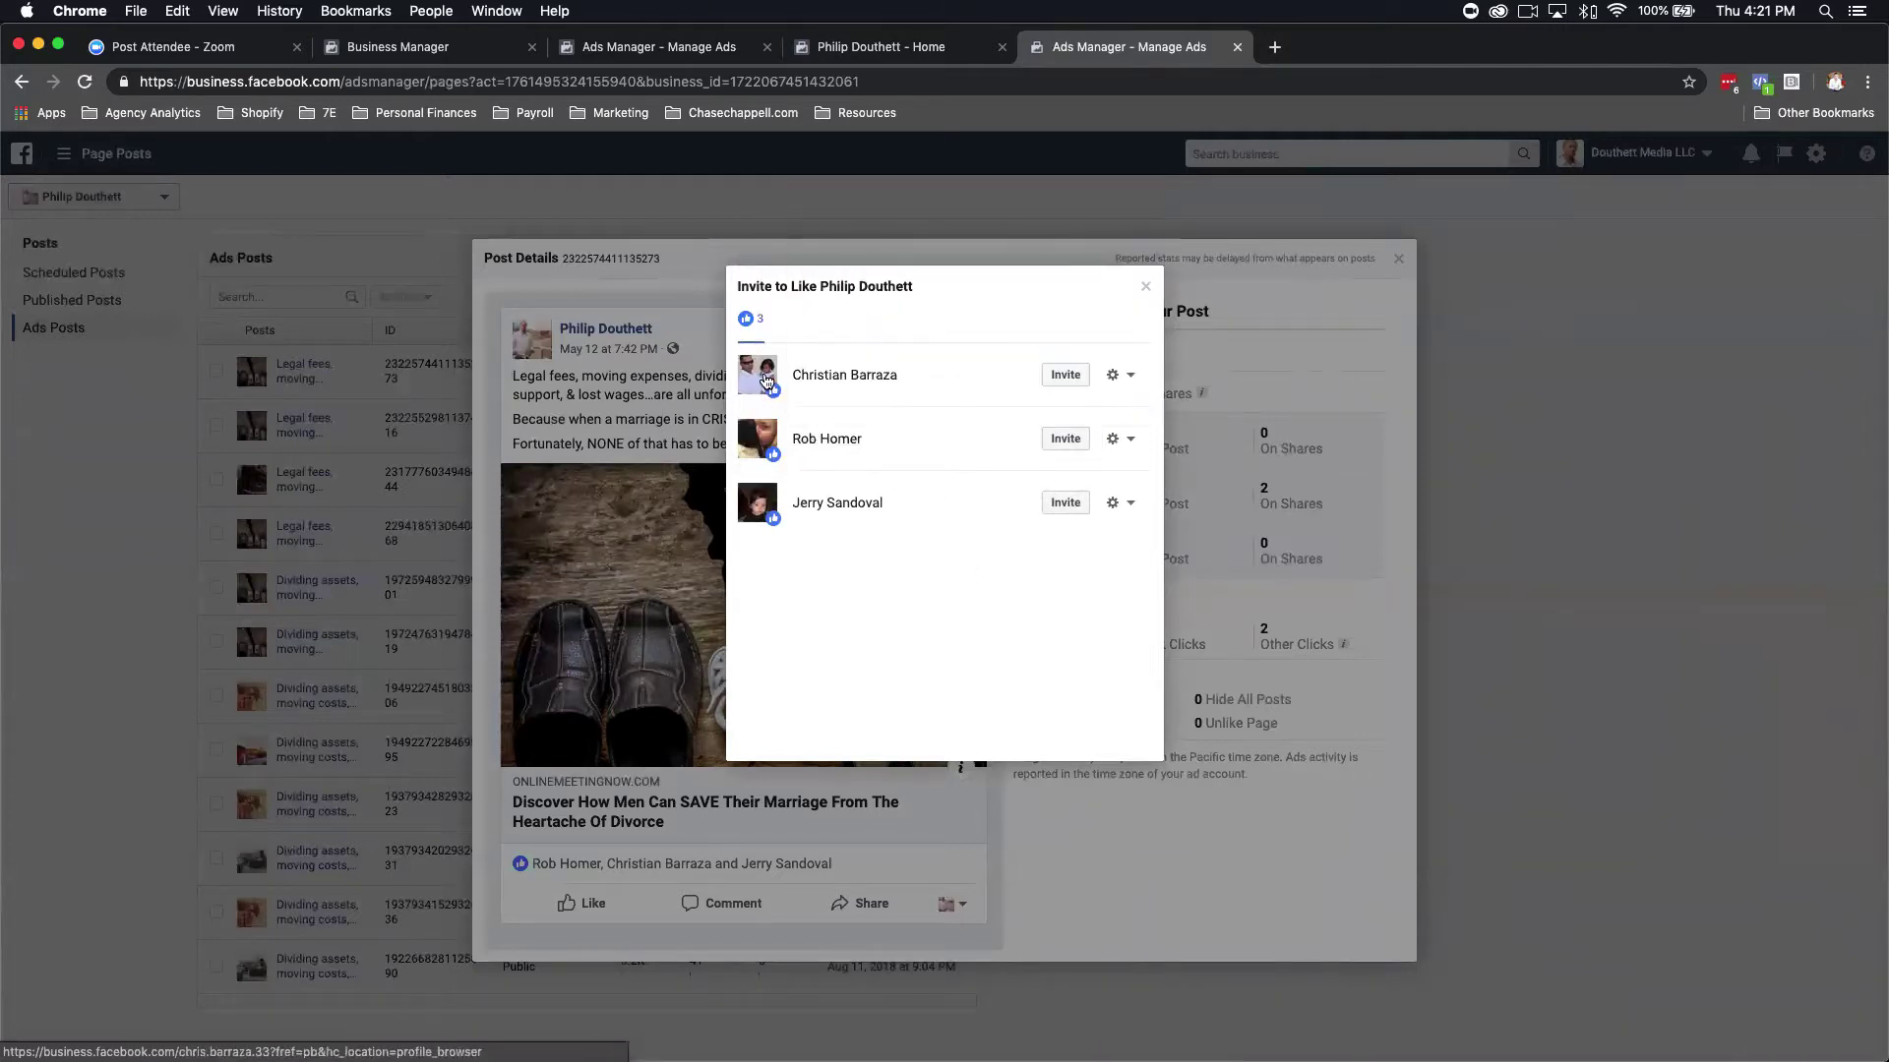
Invite everyone who reacted to the post to like the page, and close the invitation list.
{"action": "mouse_move", "coordinate": [767, 381]}
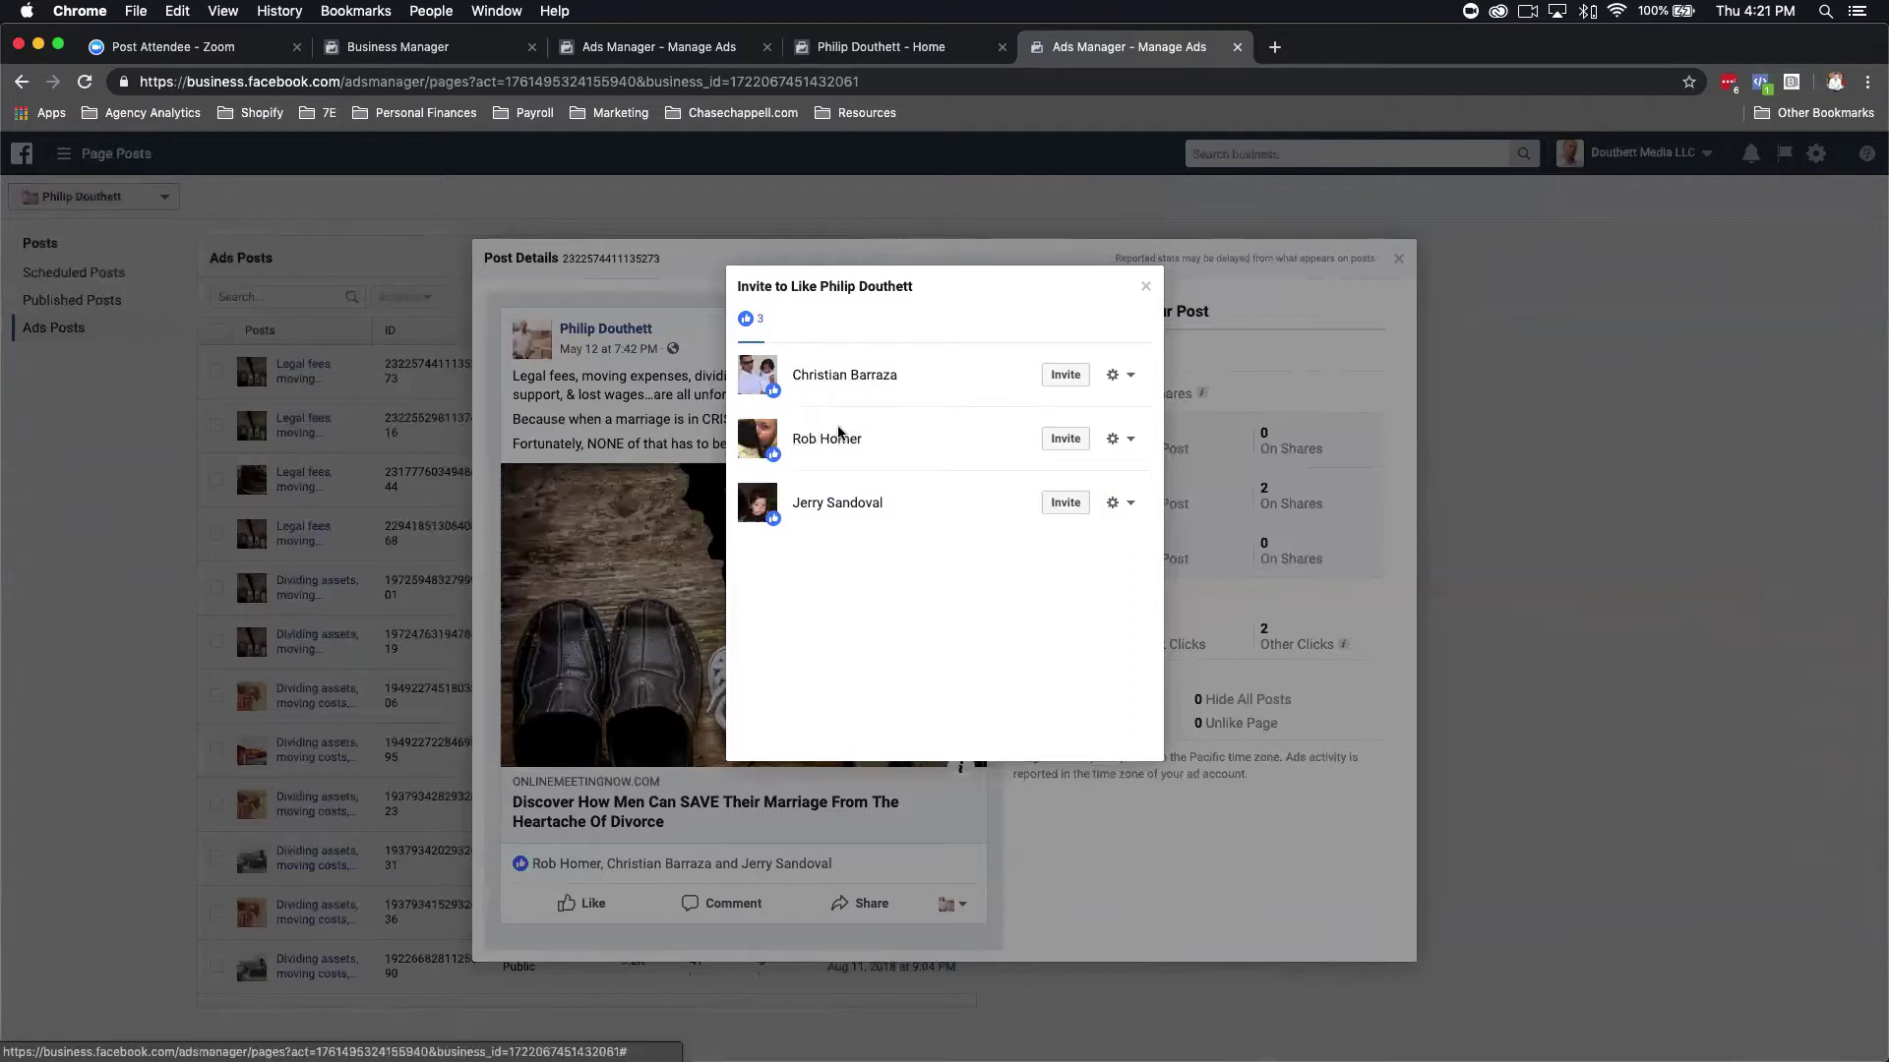
{"action": "left_click", "coordinate": [1065, 374]}
{"action": "left_click", "coordinate": [1065, 438]}
{"action": "left_click", "coordinate": [1065, 503]}
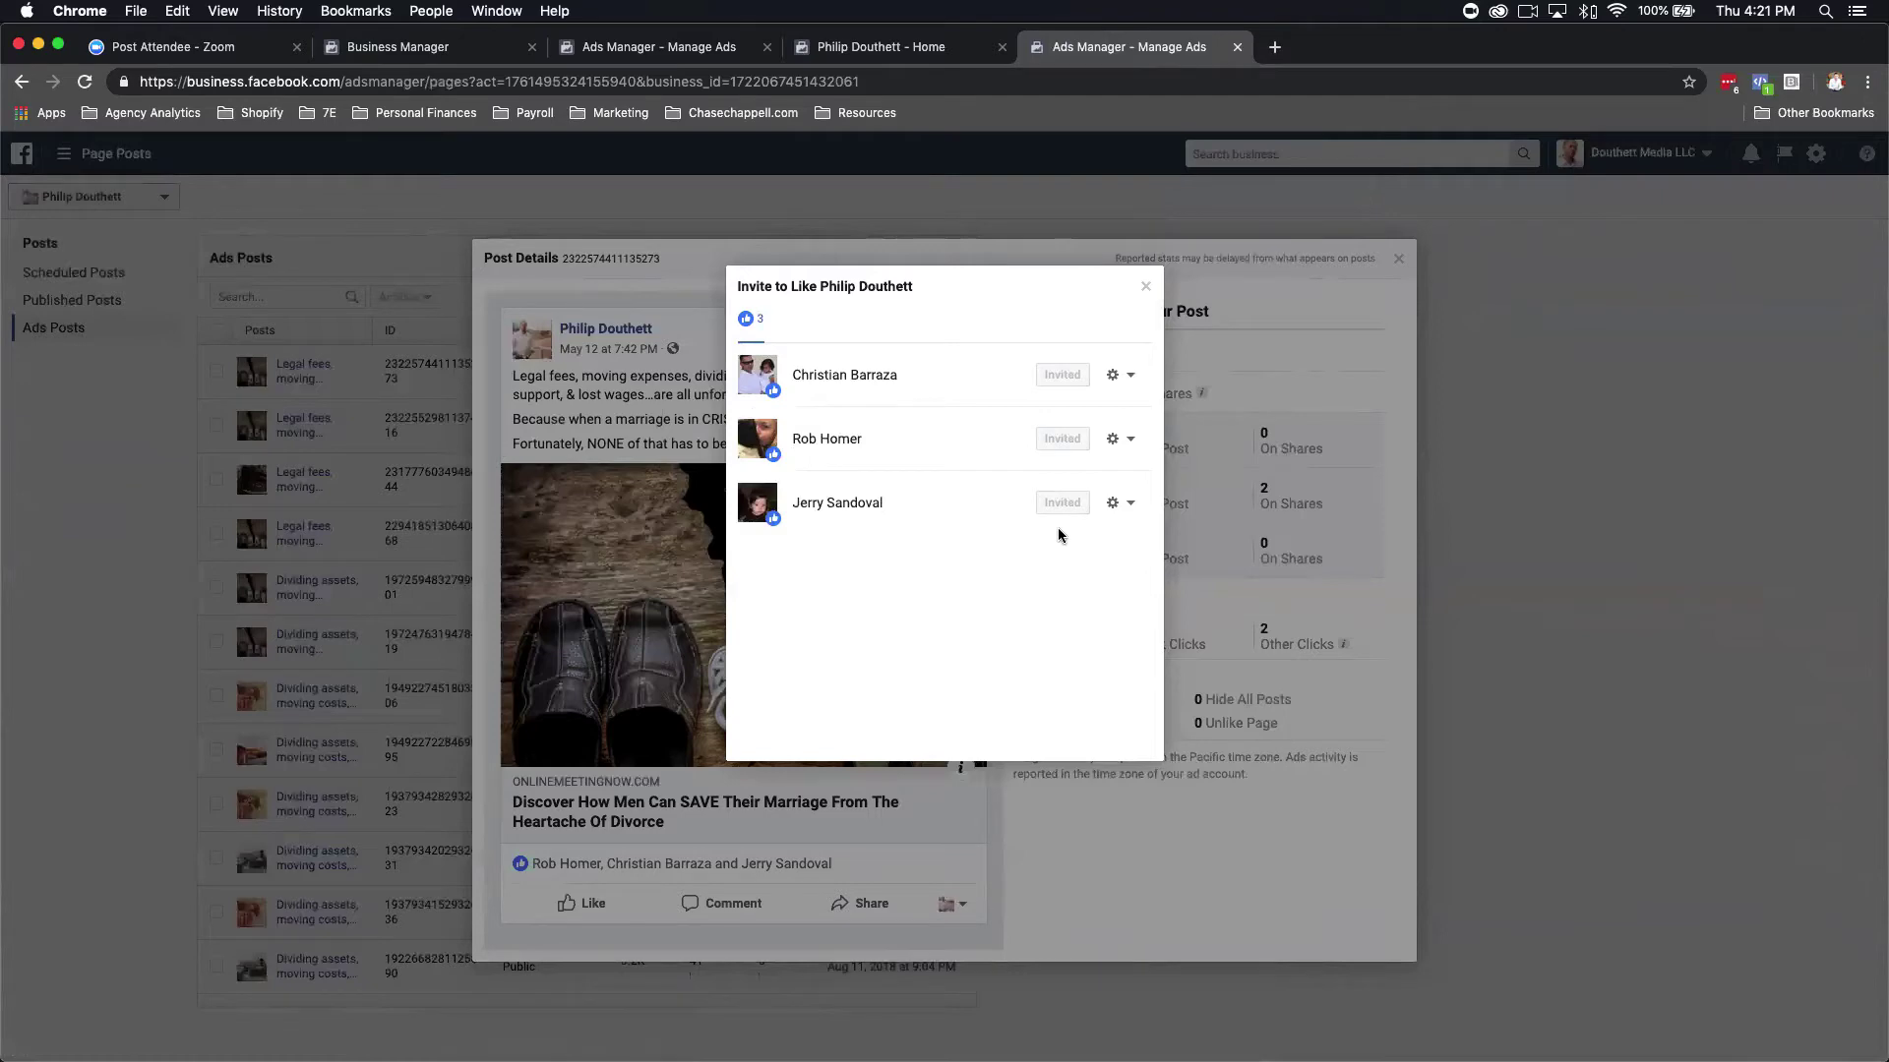
{"action": "left_click", "coordinate": [1188, 516]}
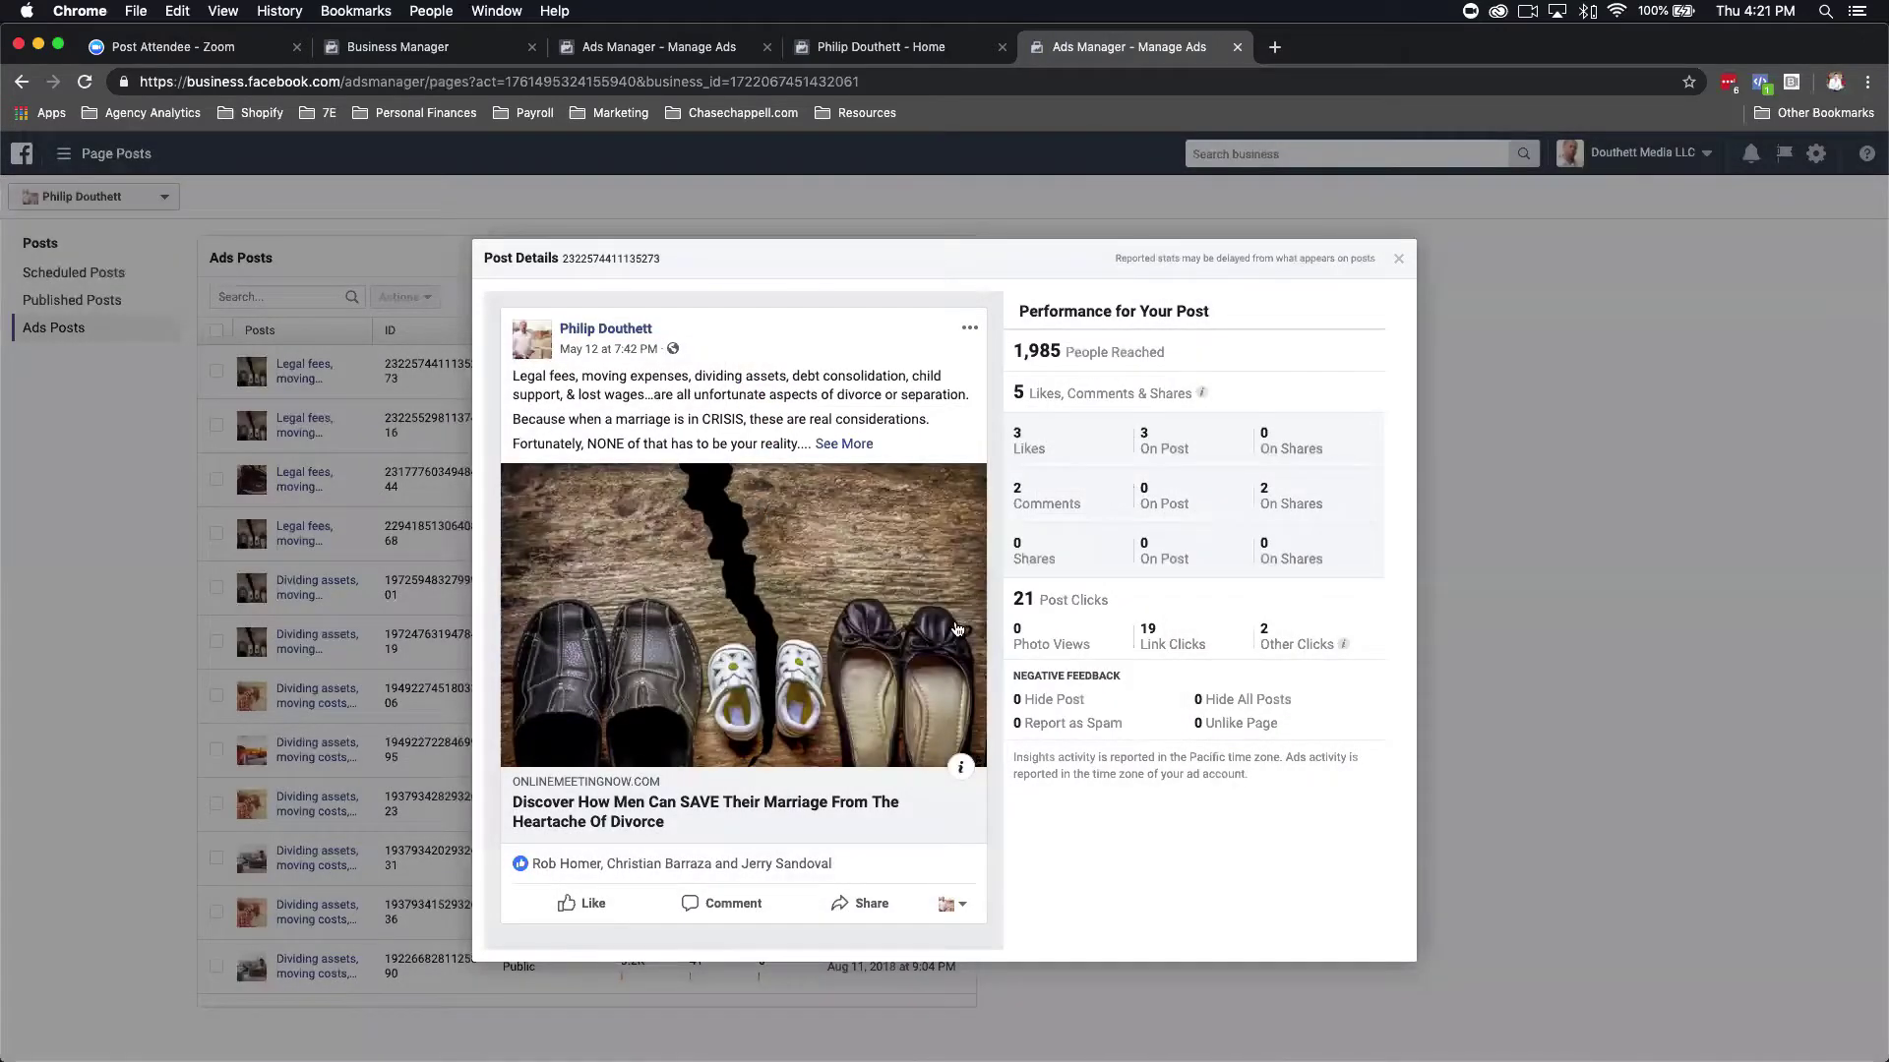
Review the performance details of the ads posts from September 15, 2018 at 1:18 PM, April 24, 2019 and May 9, 2019.
{"action": "left_click", "coordinate": [380, 489]}
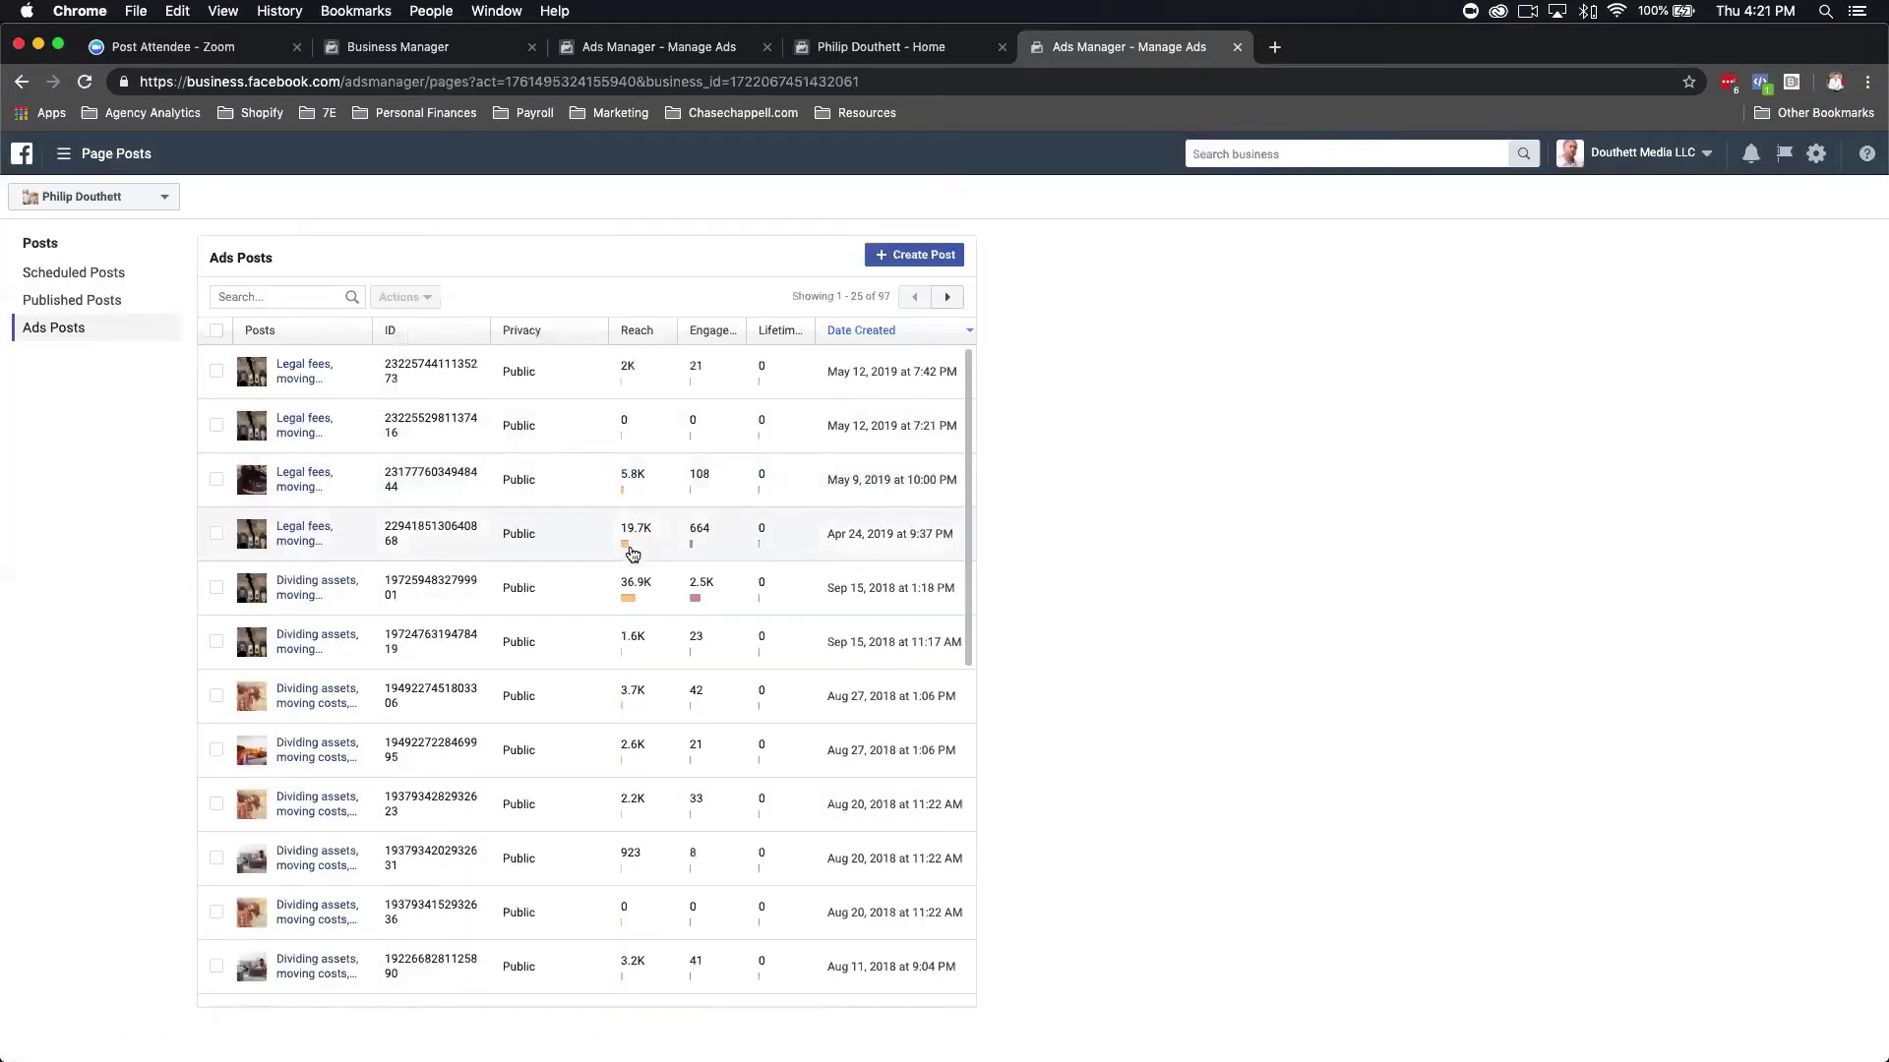
{"action": "left_click", "coordinate": [656, 595]}
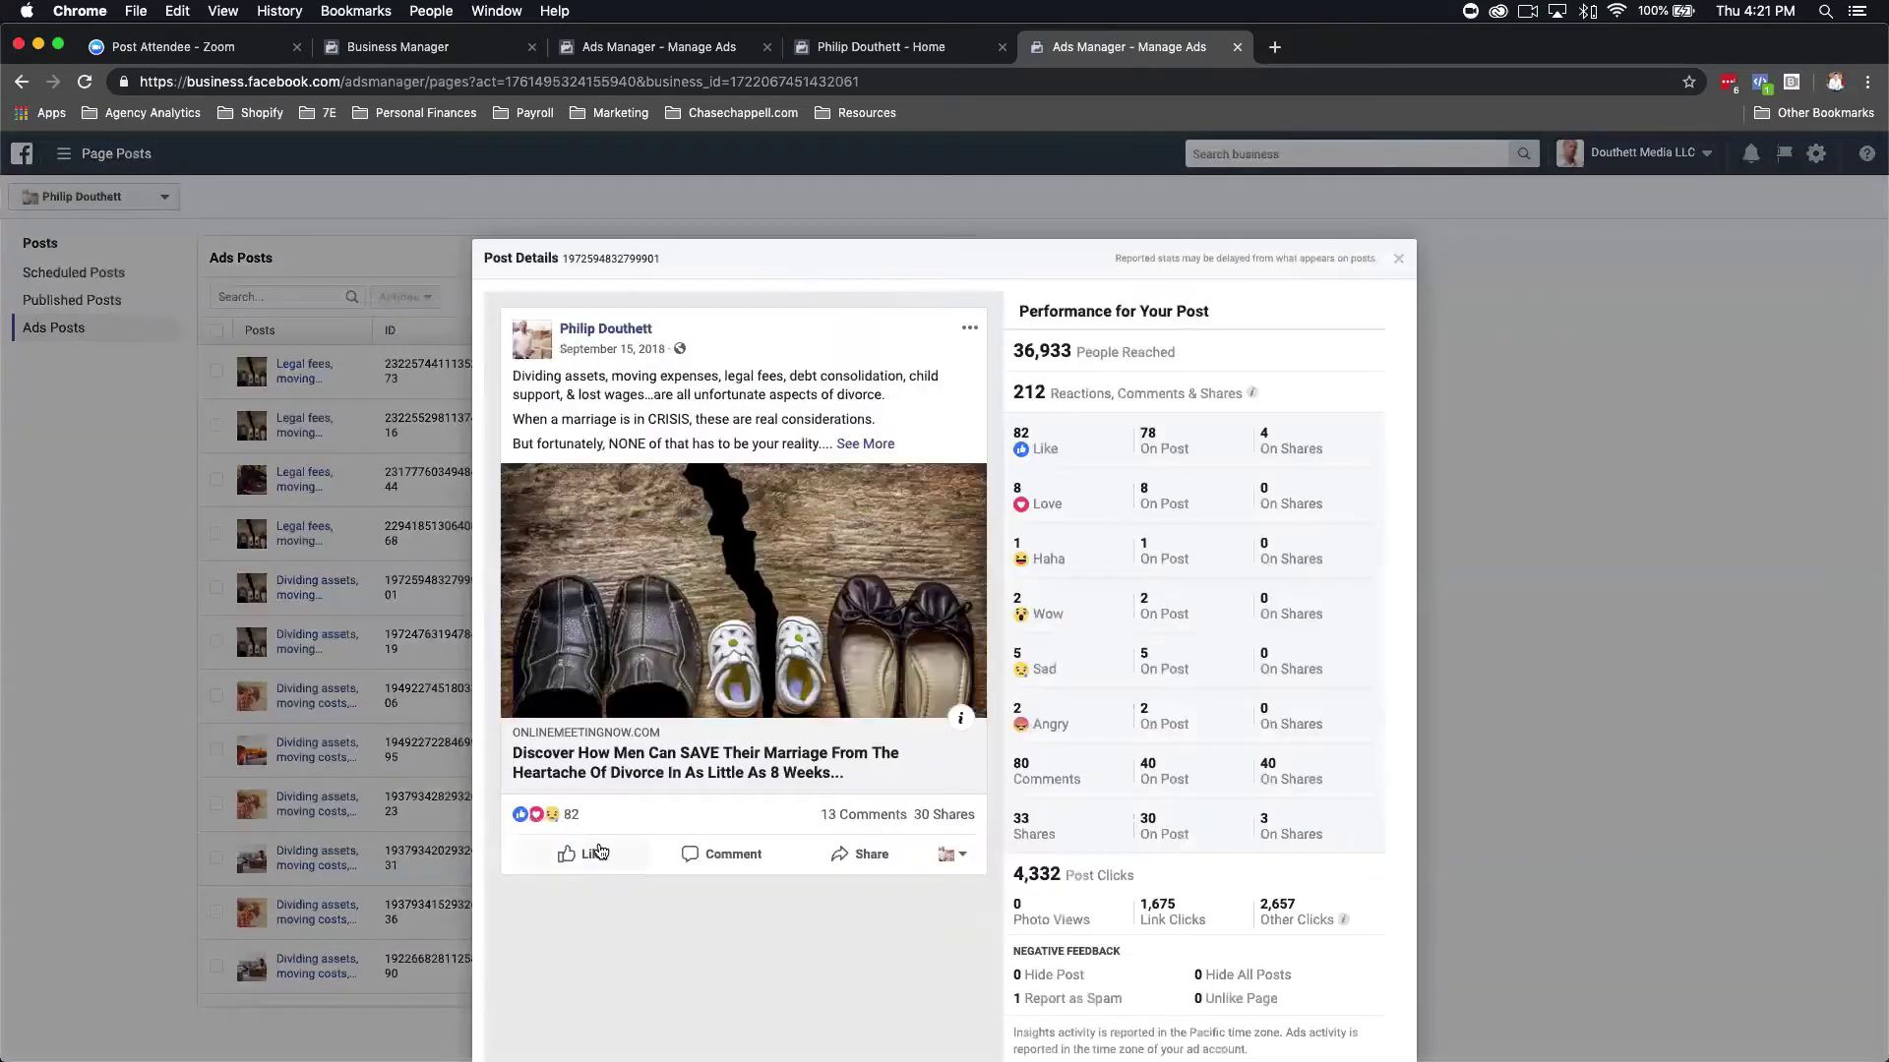
{"action": "left_click", "coordinate": [418, 587]}
{"action": "left_click", "coordinate": [442, 578]}
{"action": "left_click", "coordinate": [442, 577]}
{"action": "left_click", "coordinate": [447, 543]}
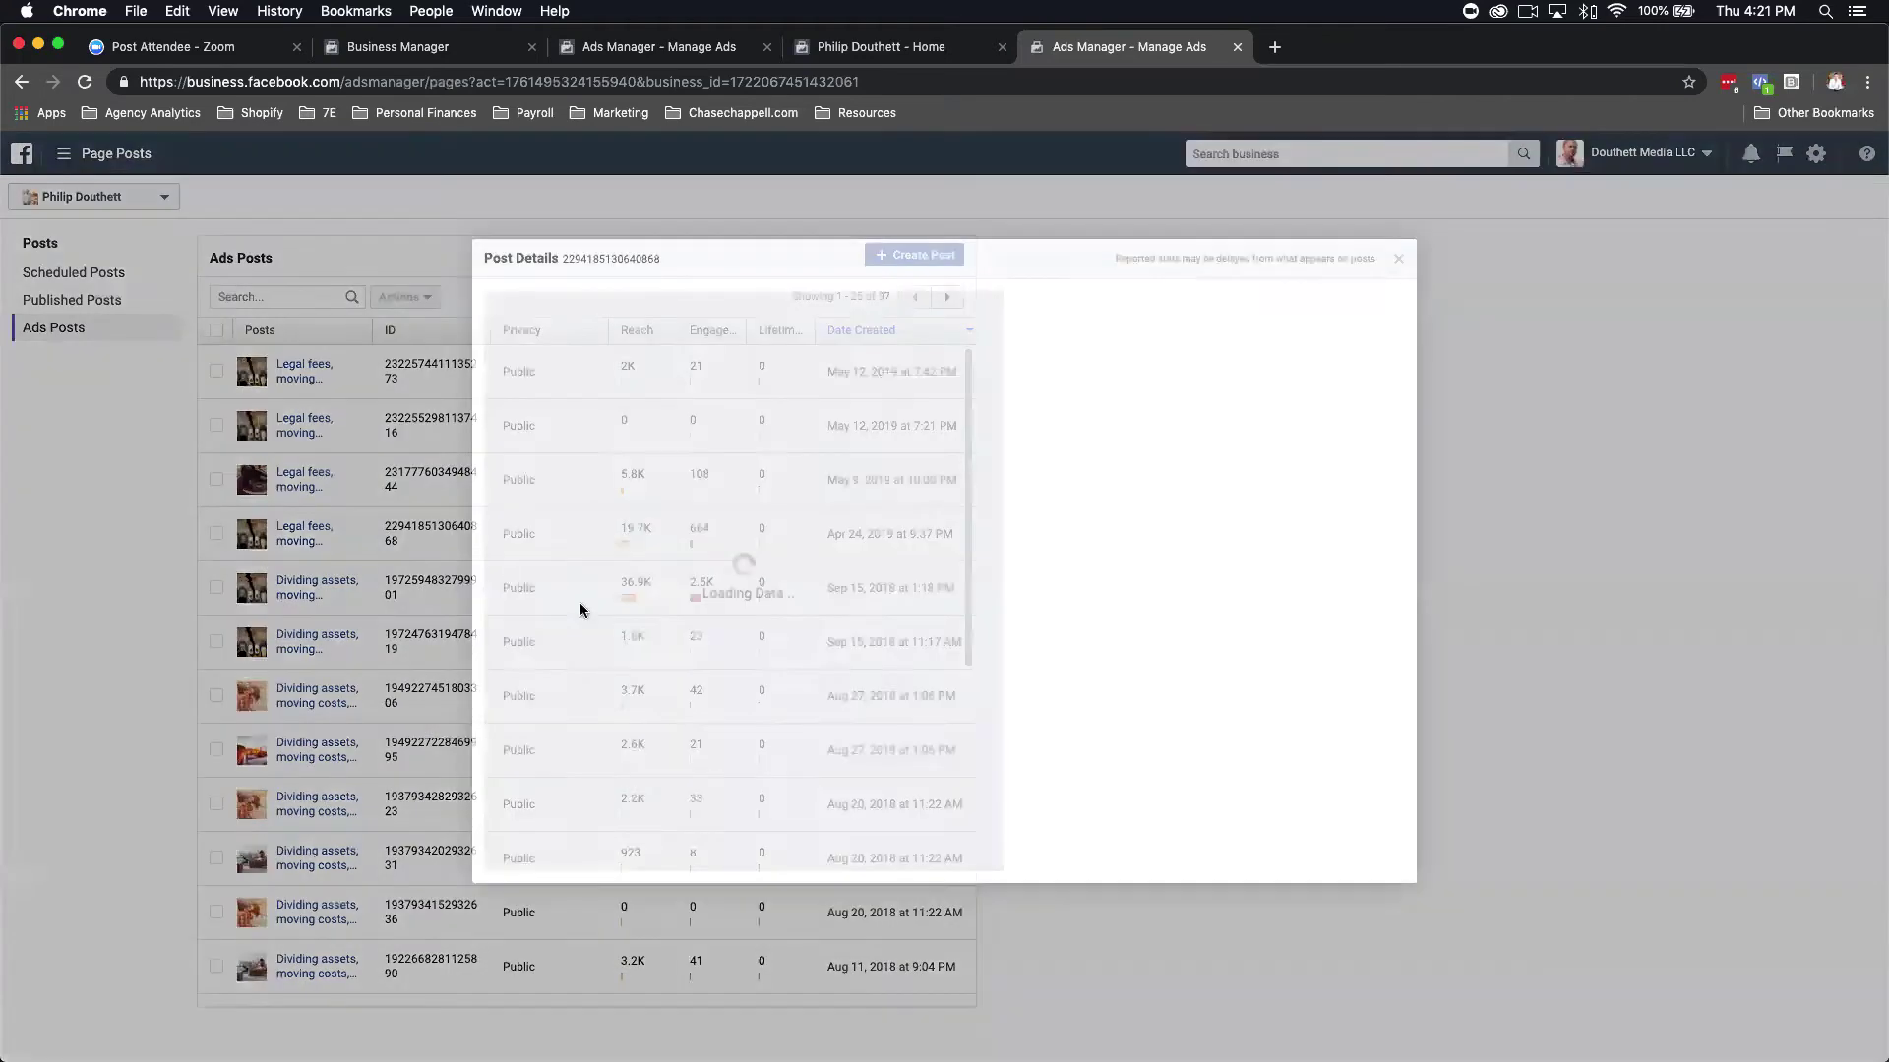
{"action": "left_click", "coordinate": [454, 501]}
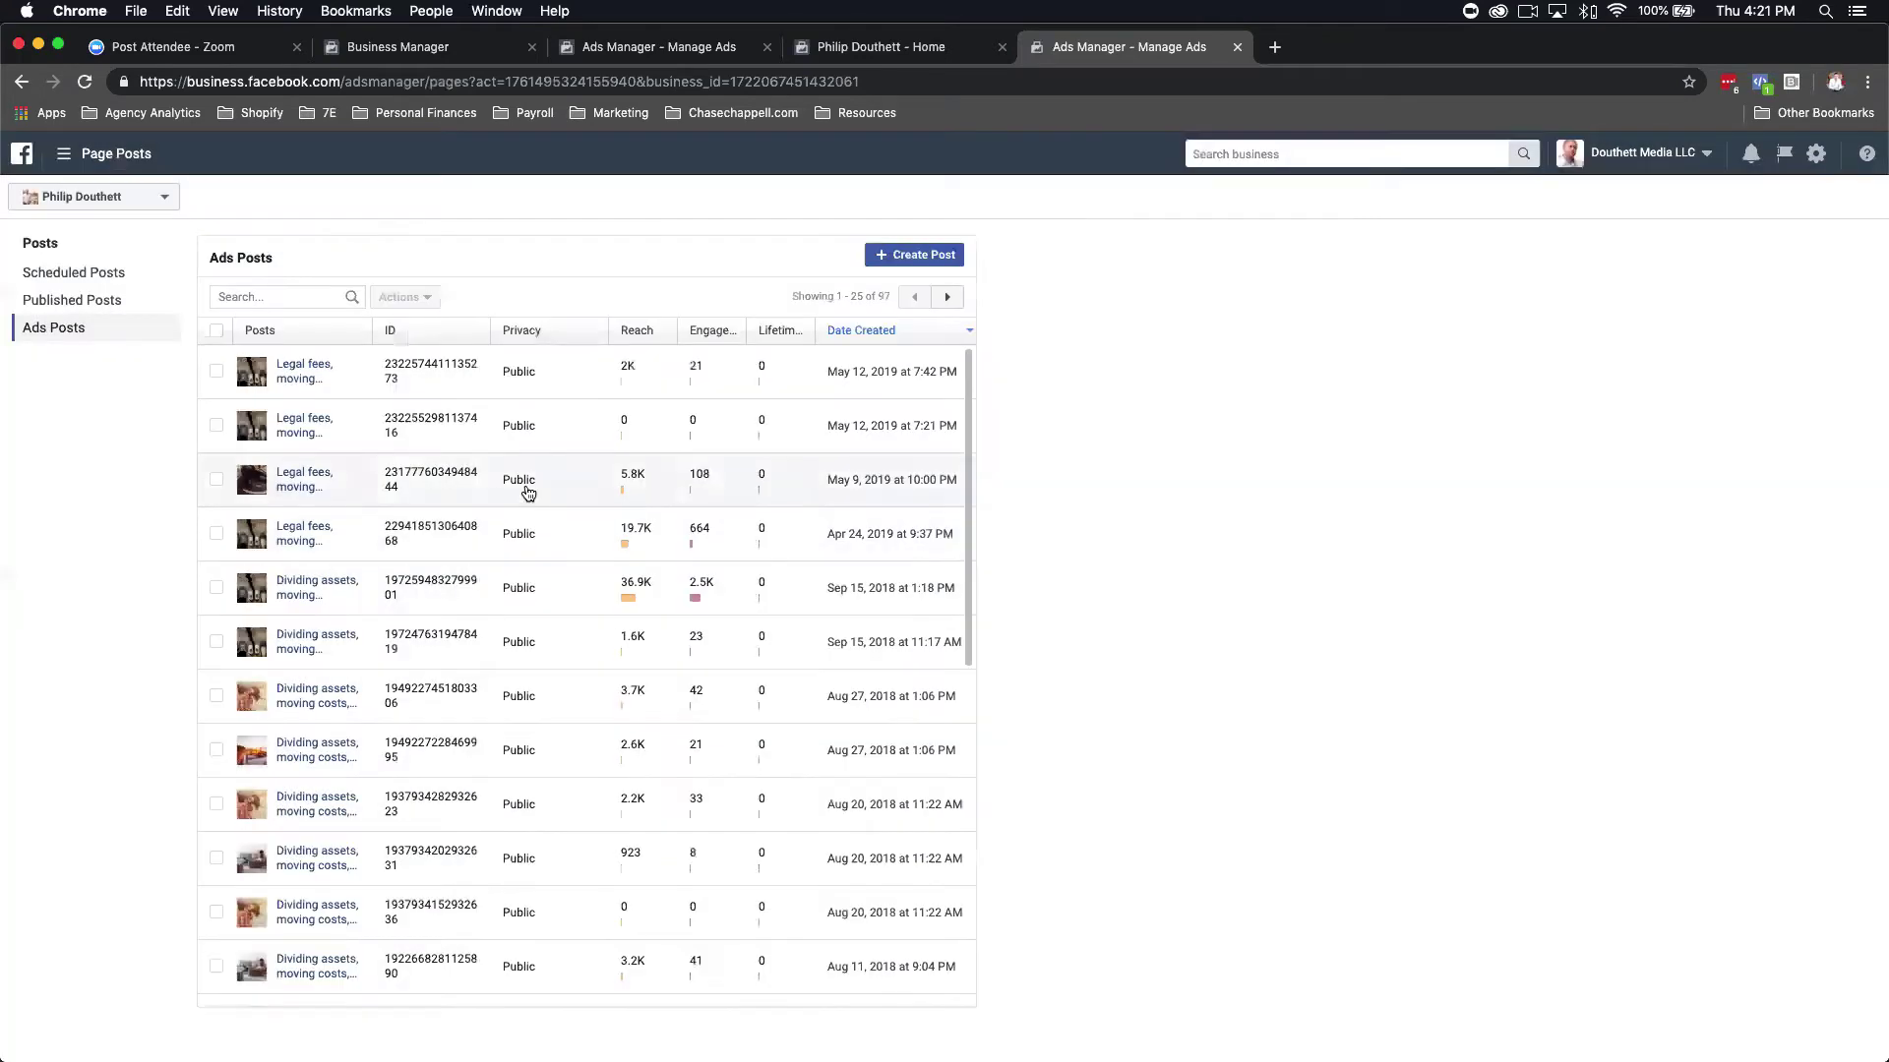
{"action": "left_click", "coordinate": [511, 532]}
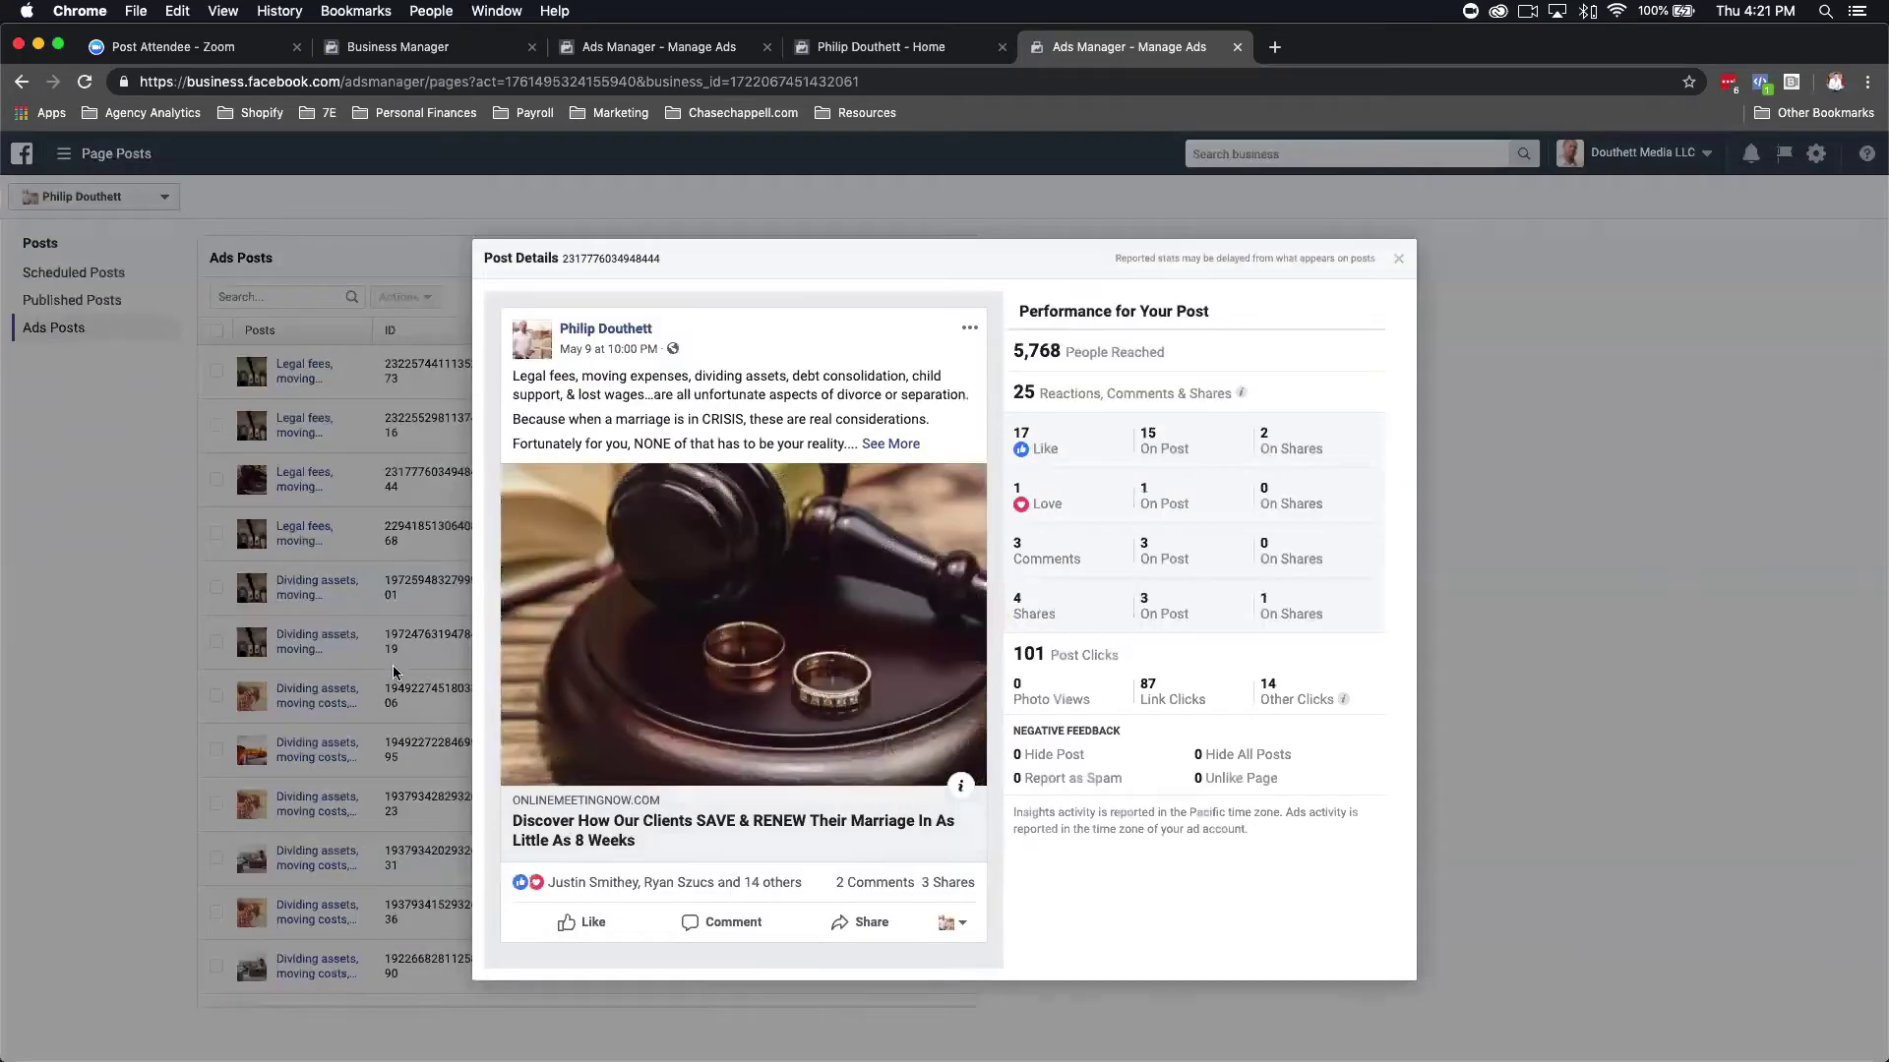
{"action": "key", "text": "Escape"}
Open the details of the April 26, 2018 ads post and look through the people who reacted and could be invited.
{"action": "scroll", "coordinate": [548, 719], "scroll_direction": "down", "scroll_amount": 5}
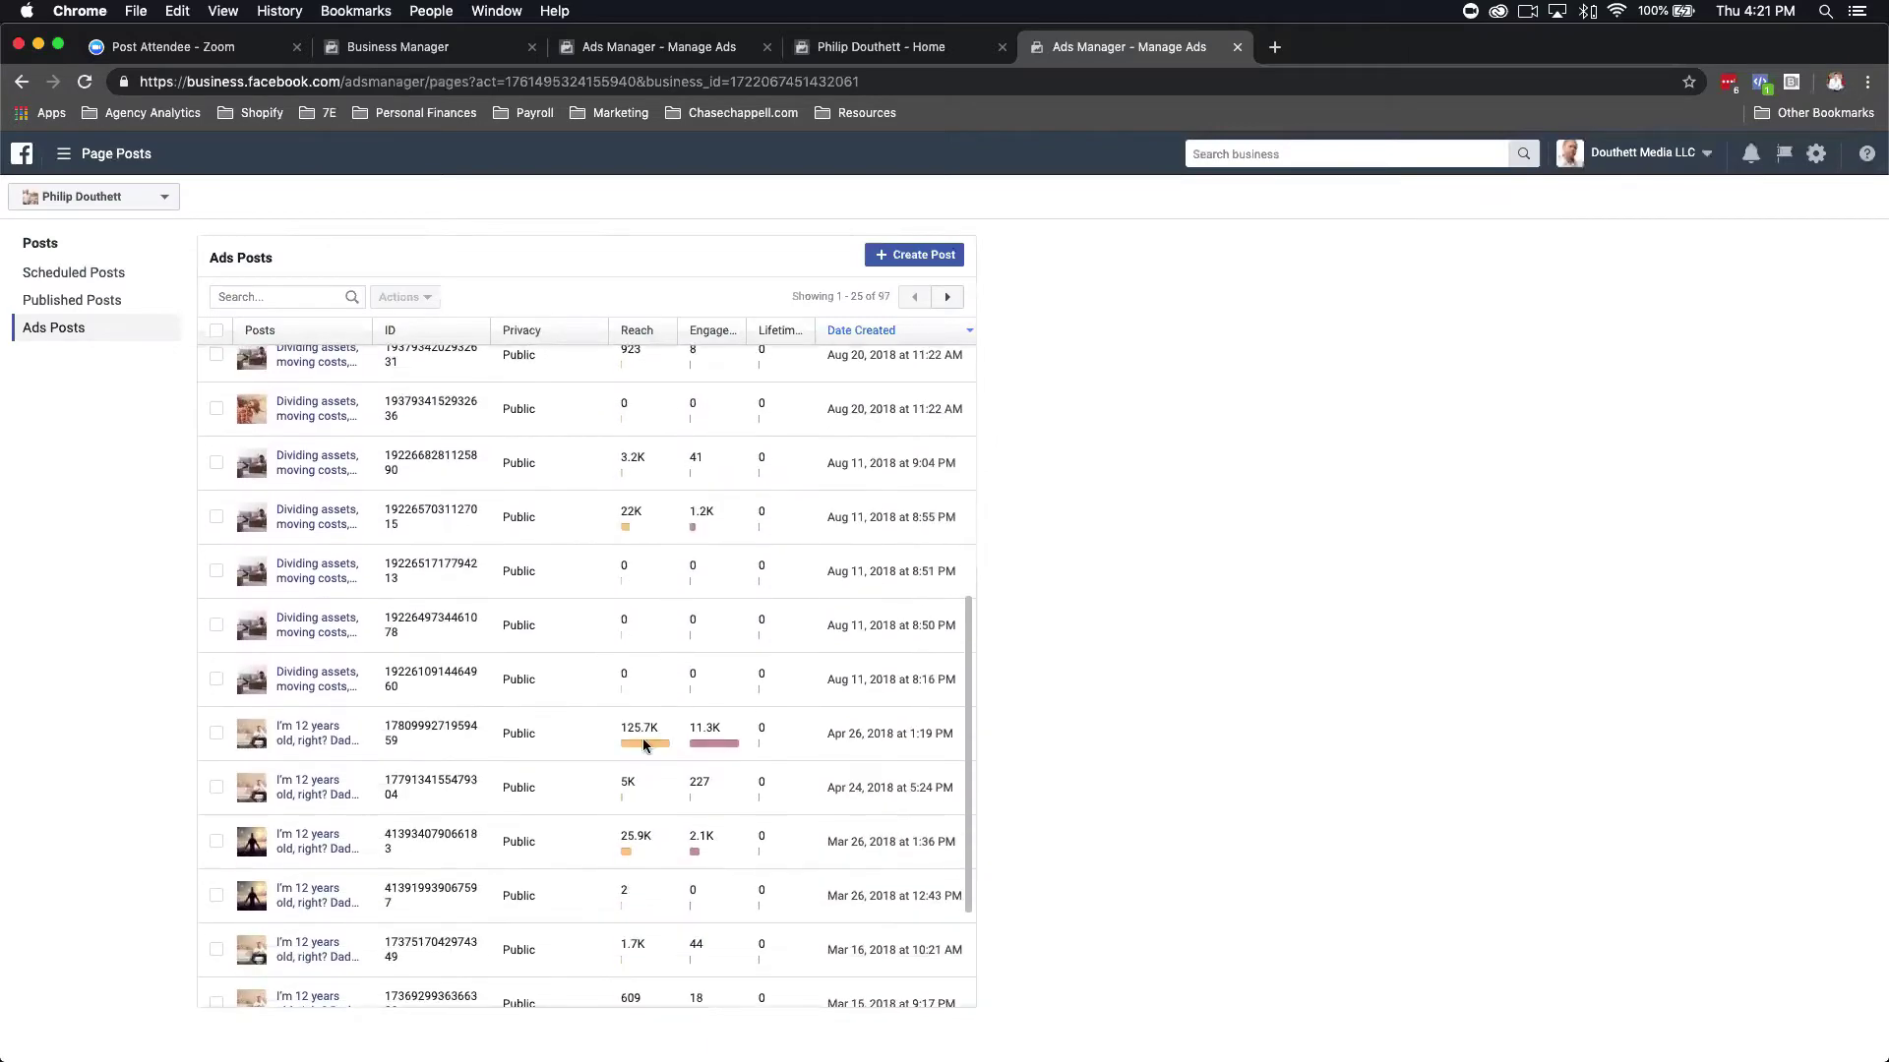
{"action": "left_click", "coordinate": [622, 733]}
{"action": "mouse_move", "coordinate": [576, 798]}
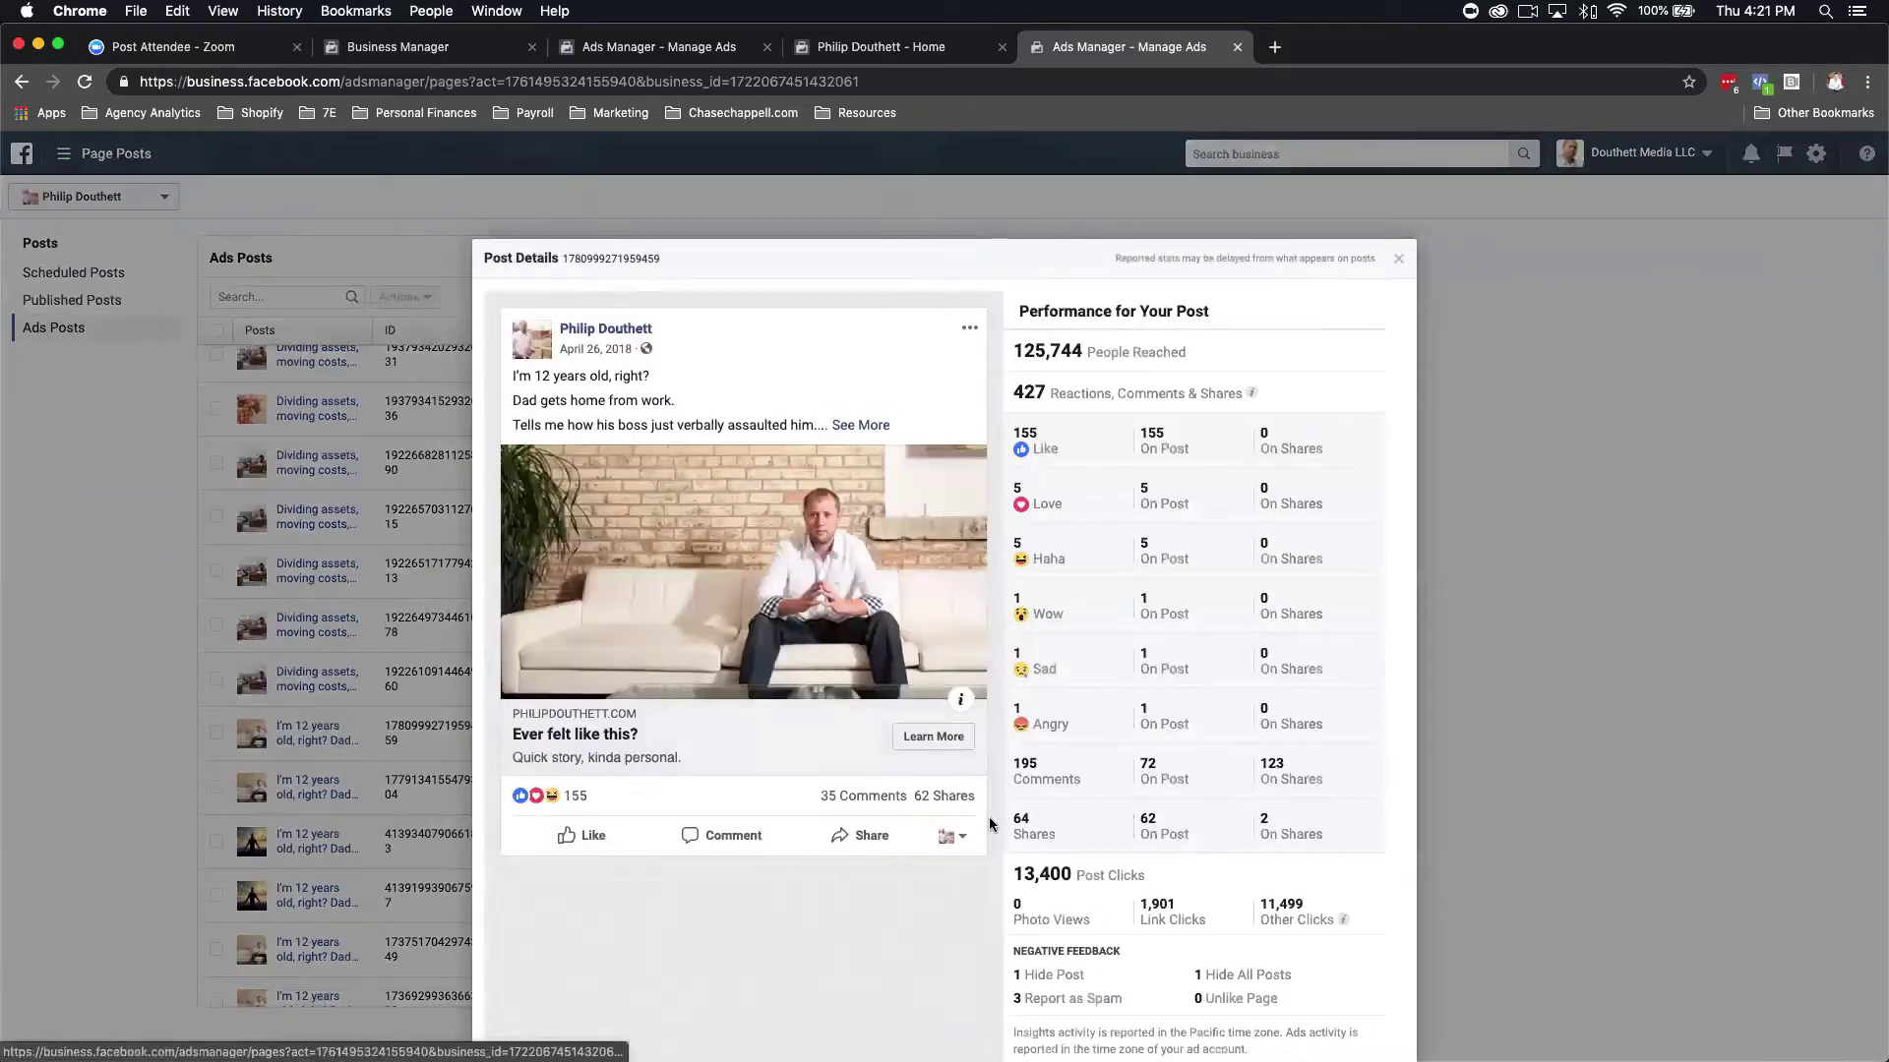
{"action": "mouse_move", "coordinate": [950, 804]}
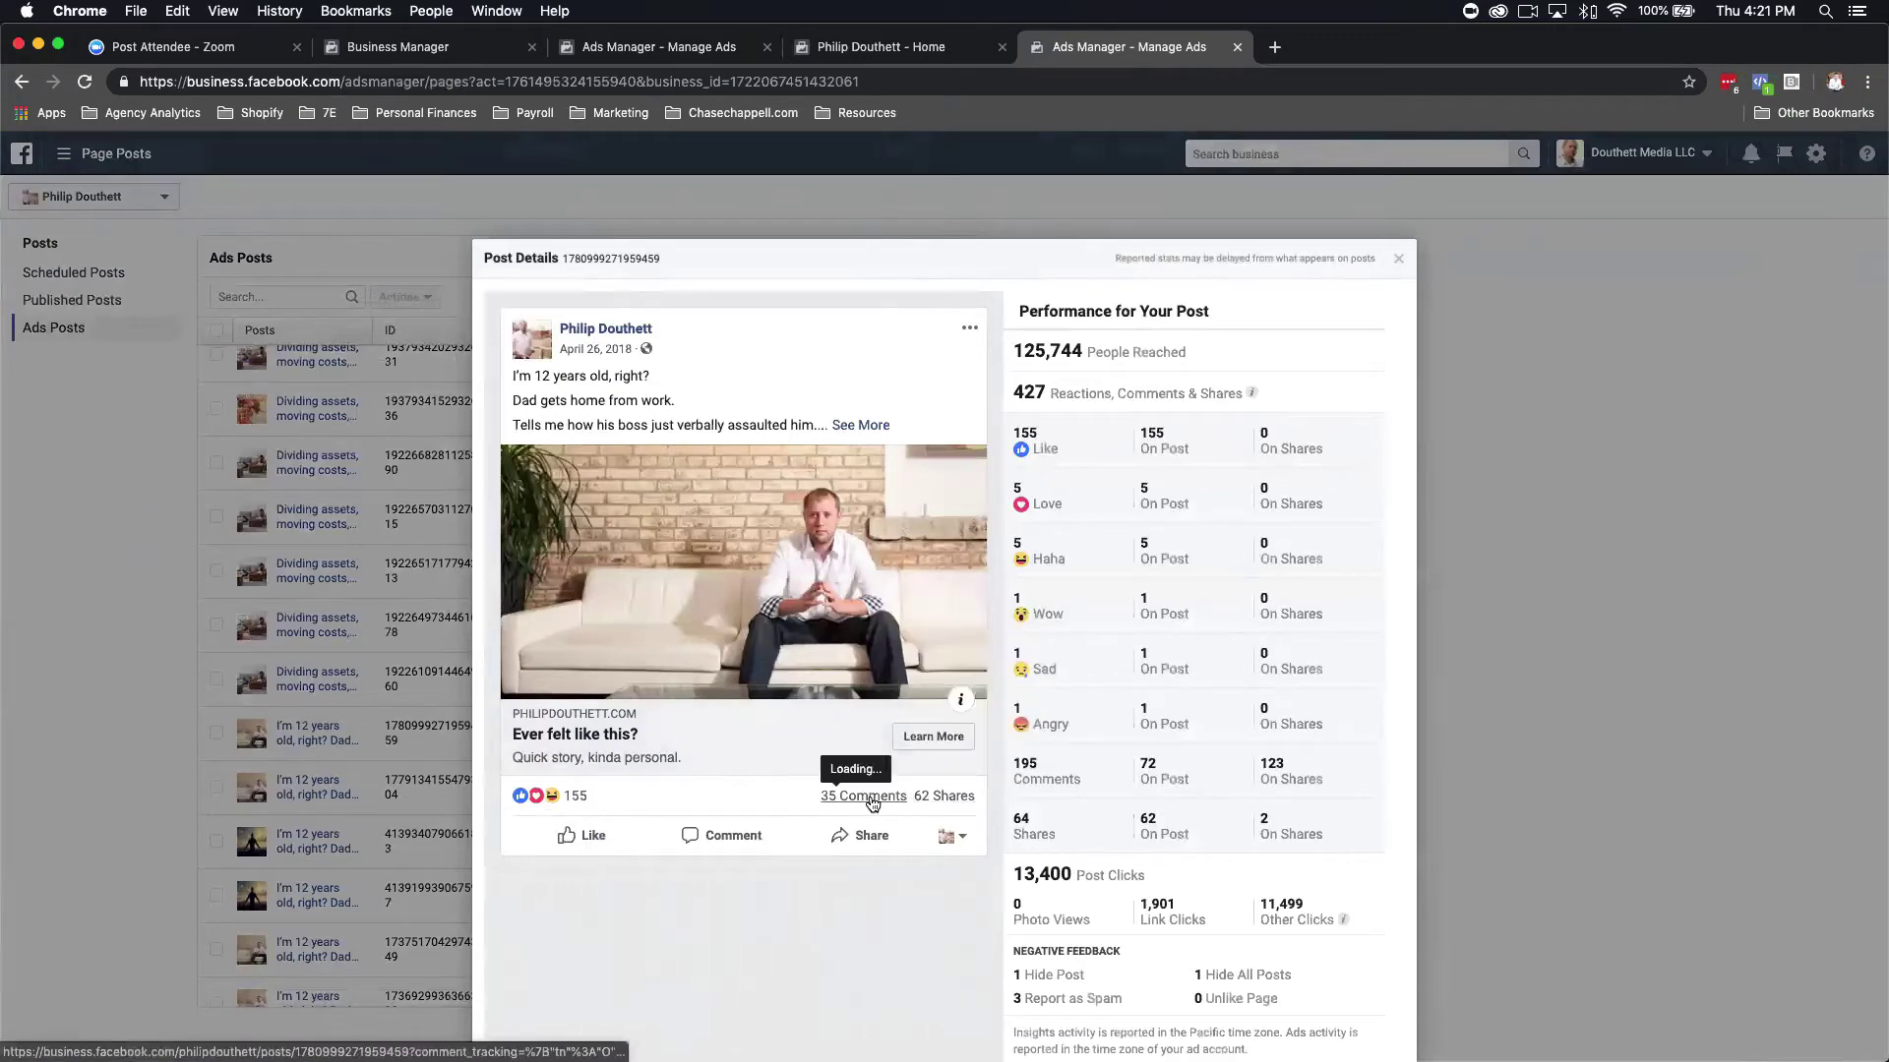
{"action": "left_click", "coordinate": [569, 808]}
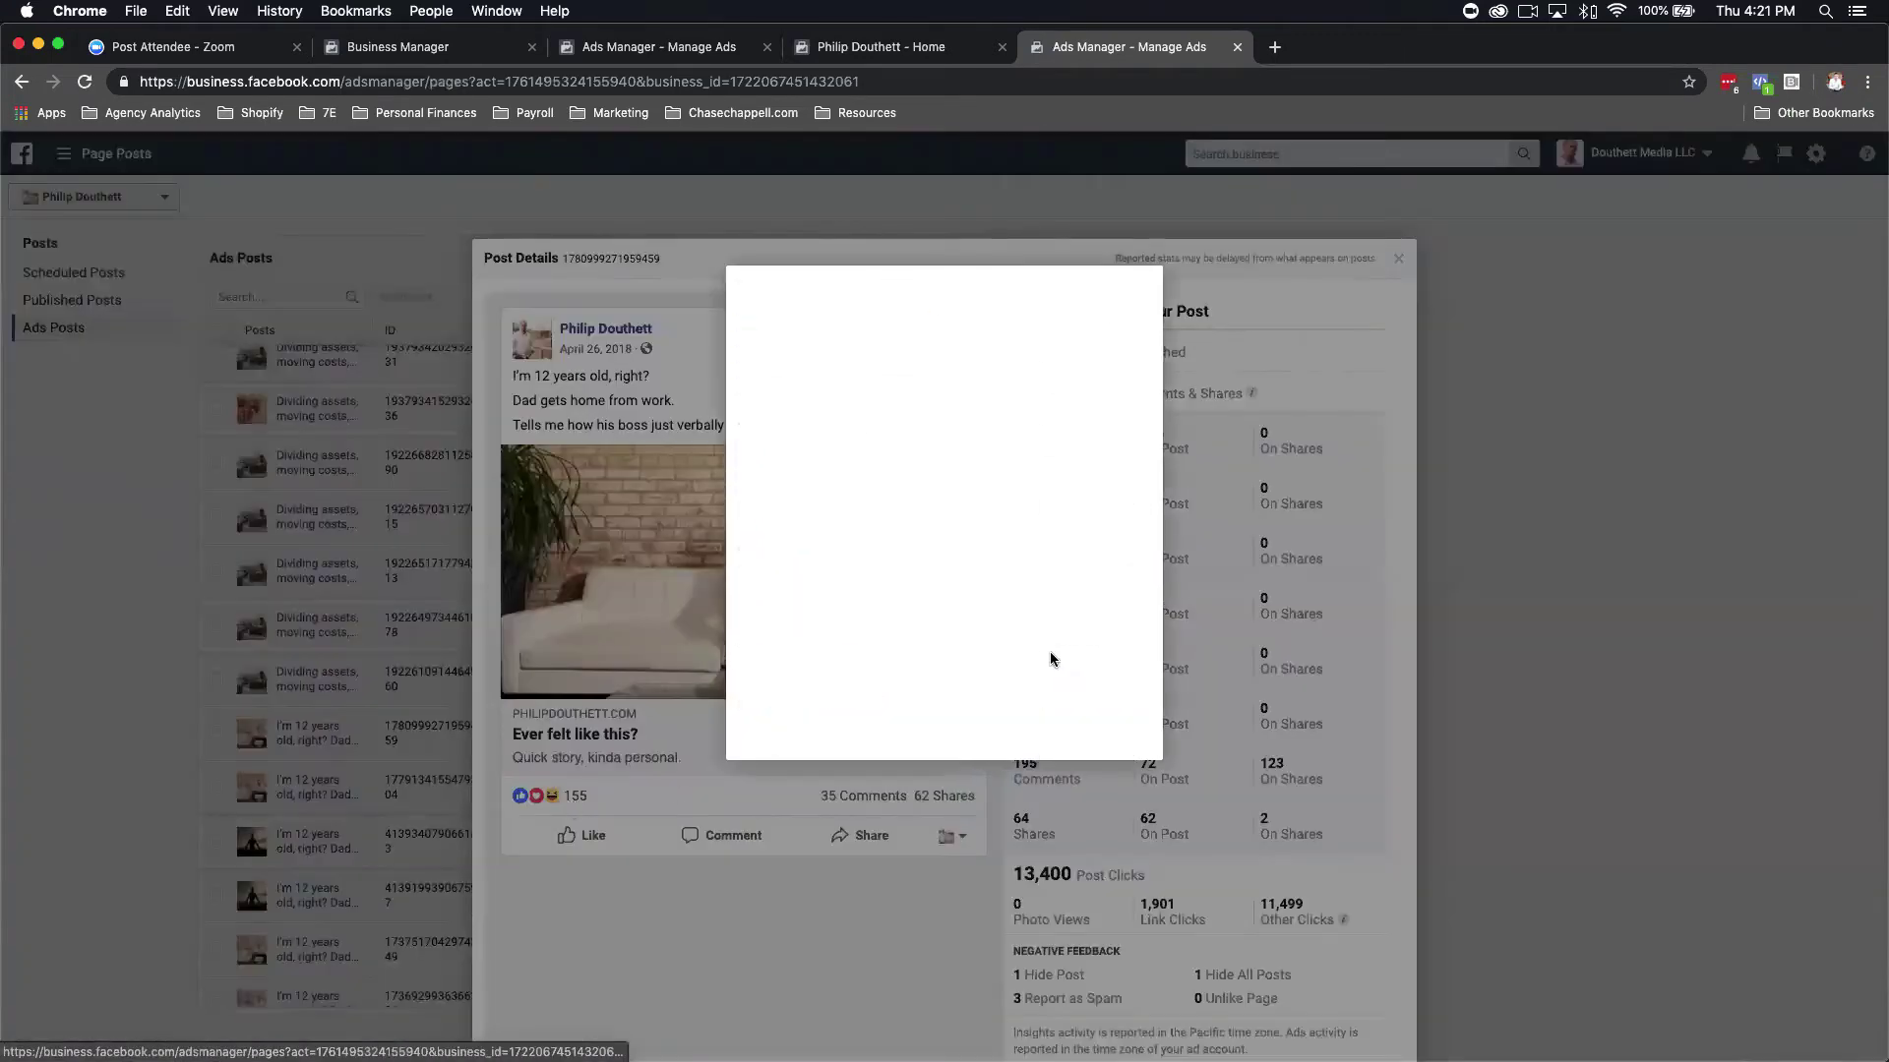
{"action": "scroll", "coordinate": [1033, 661], "scroll_direction": "down", "scroll_amount": 8}
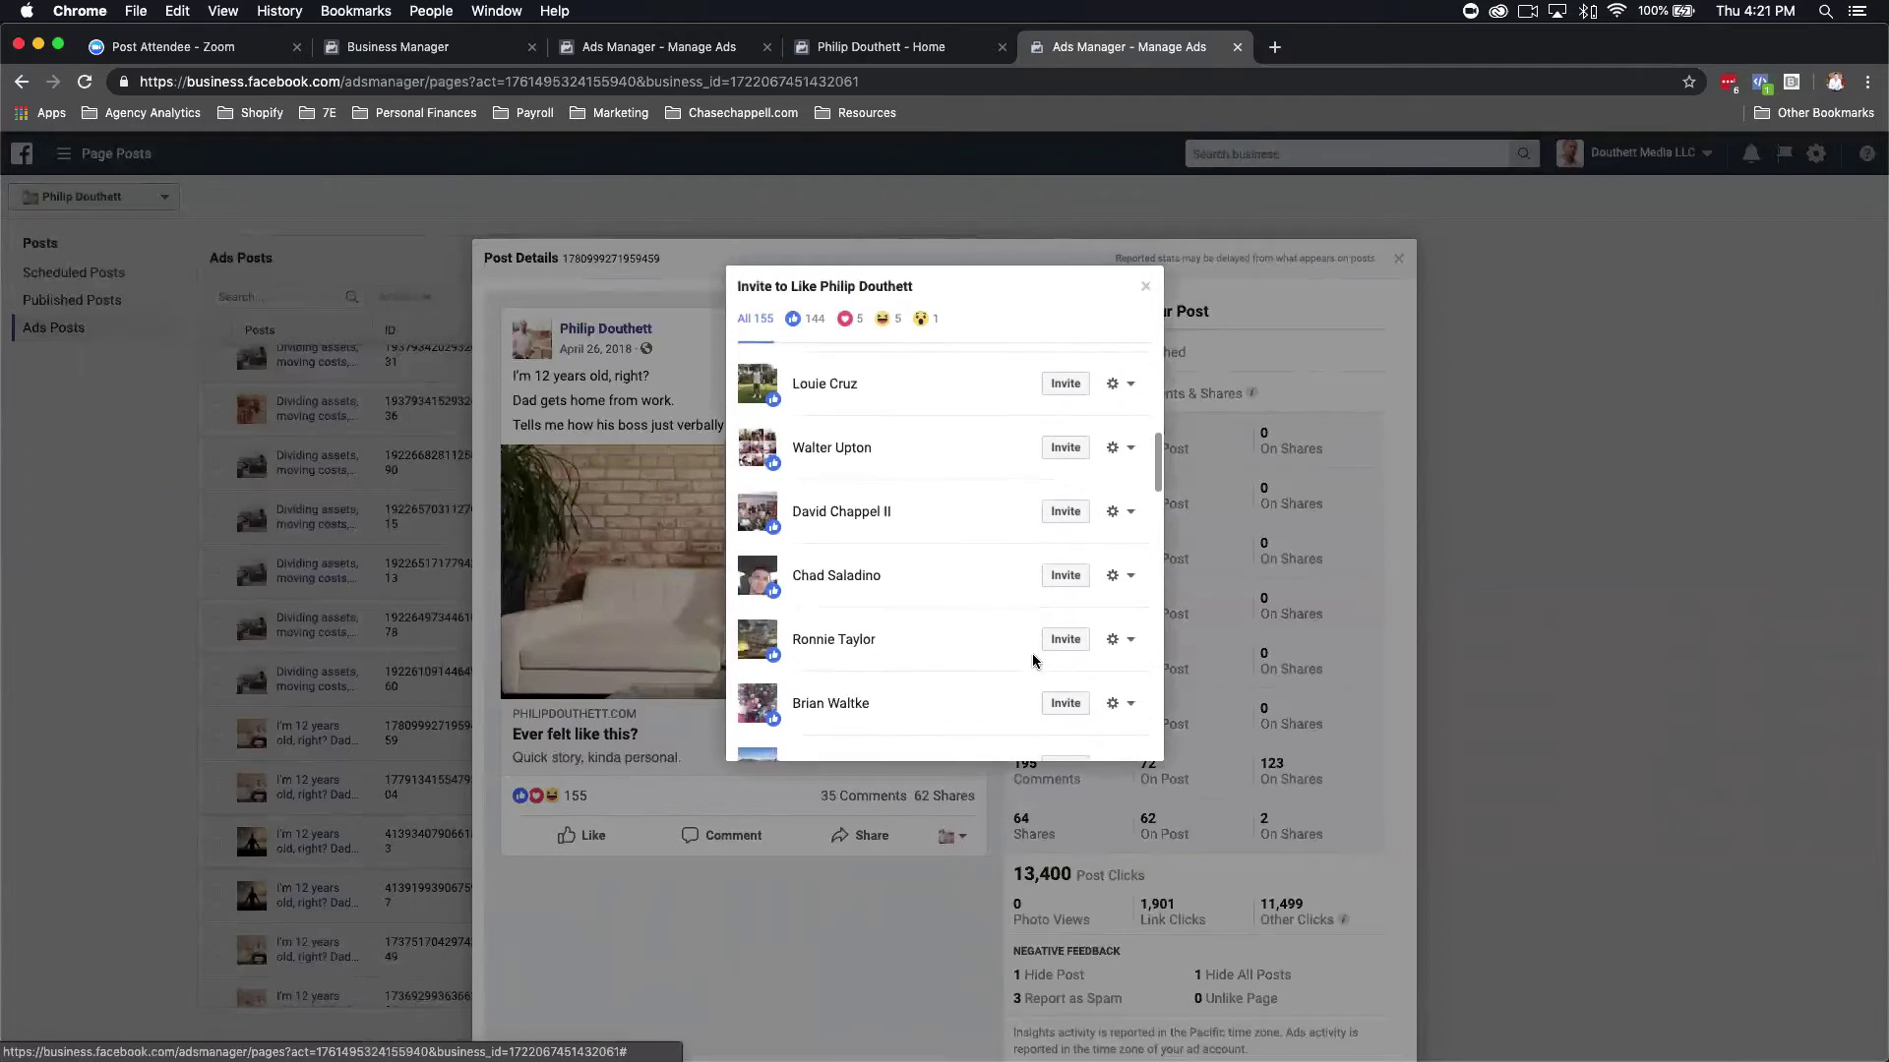
{"action": "scroll", "coordinate": [1033, 661], "scroll_direction": "down", "scroll_amount": 8}
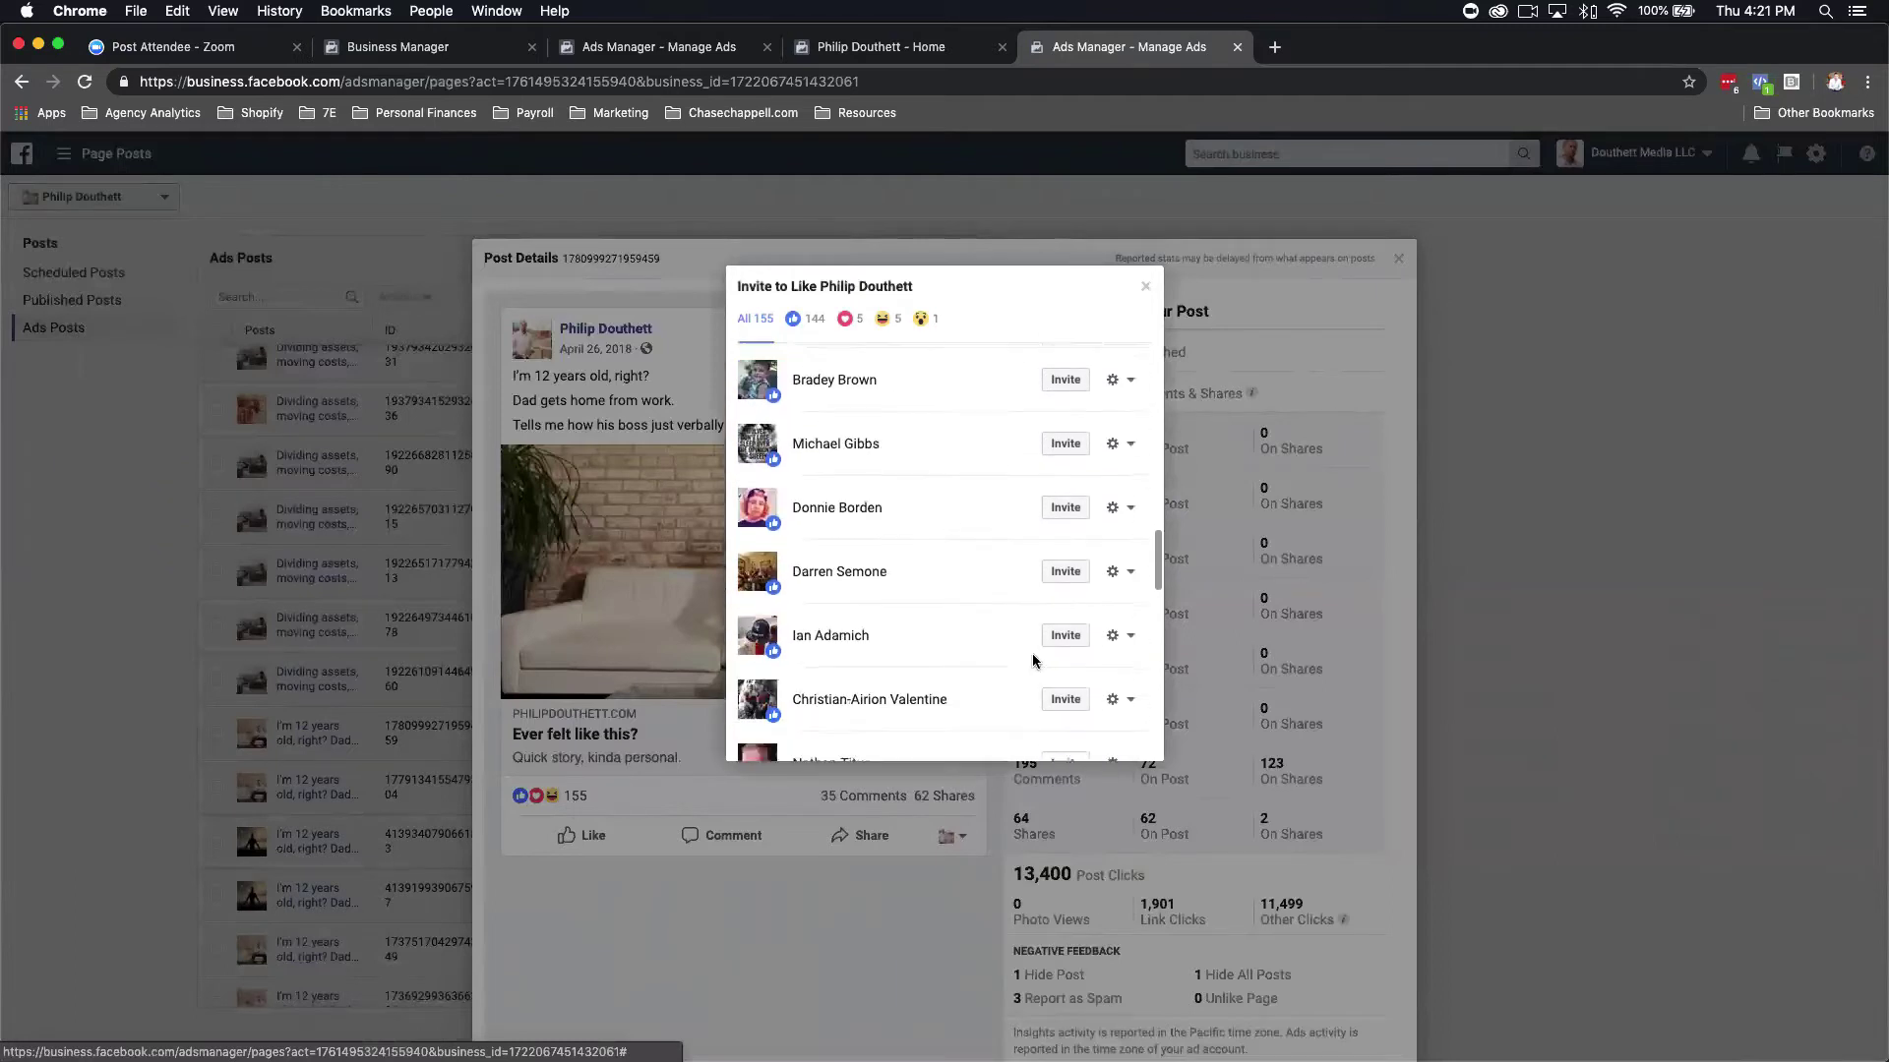
{"action": "scroll", "coordinate": [1033, 661], "scroll_direction": "up", "scroll_amount": 20}
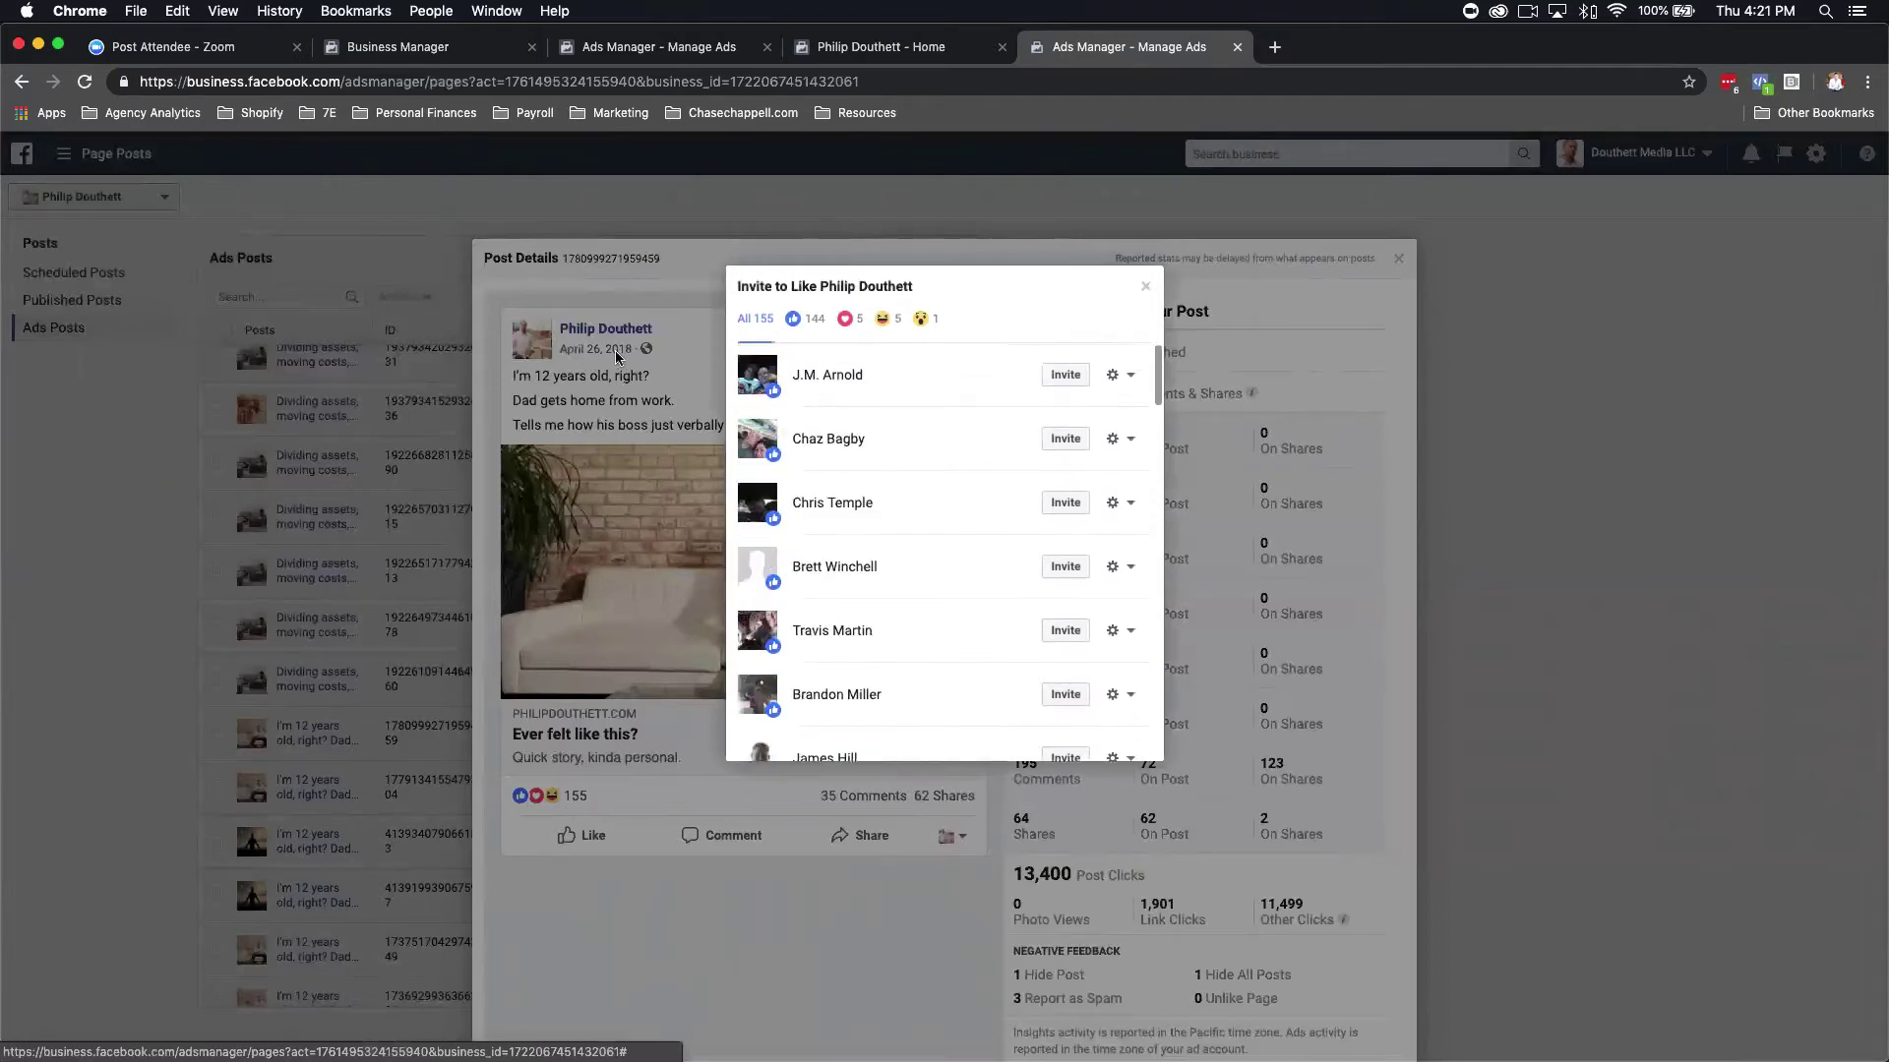
{"action": "left_click", "coordinate": [361, 482]}
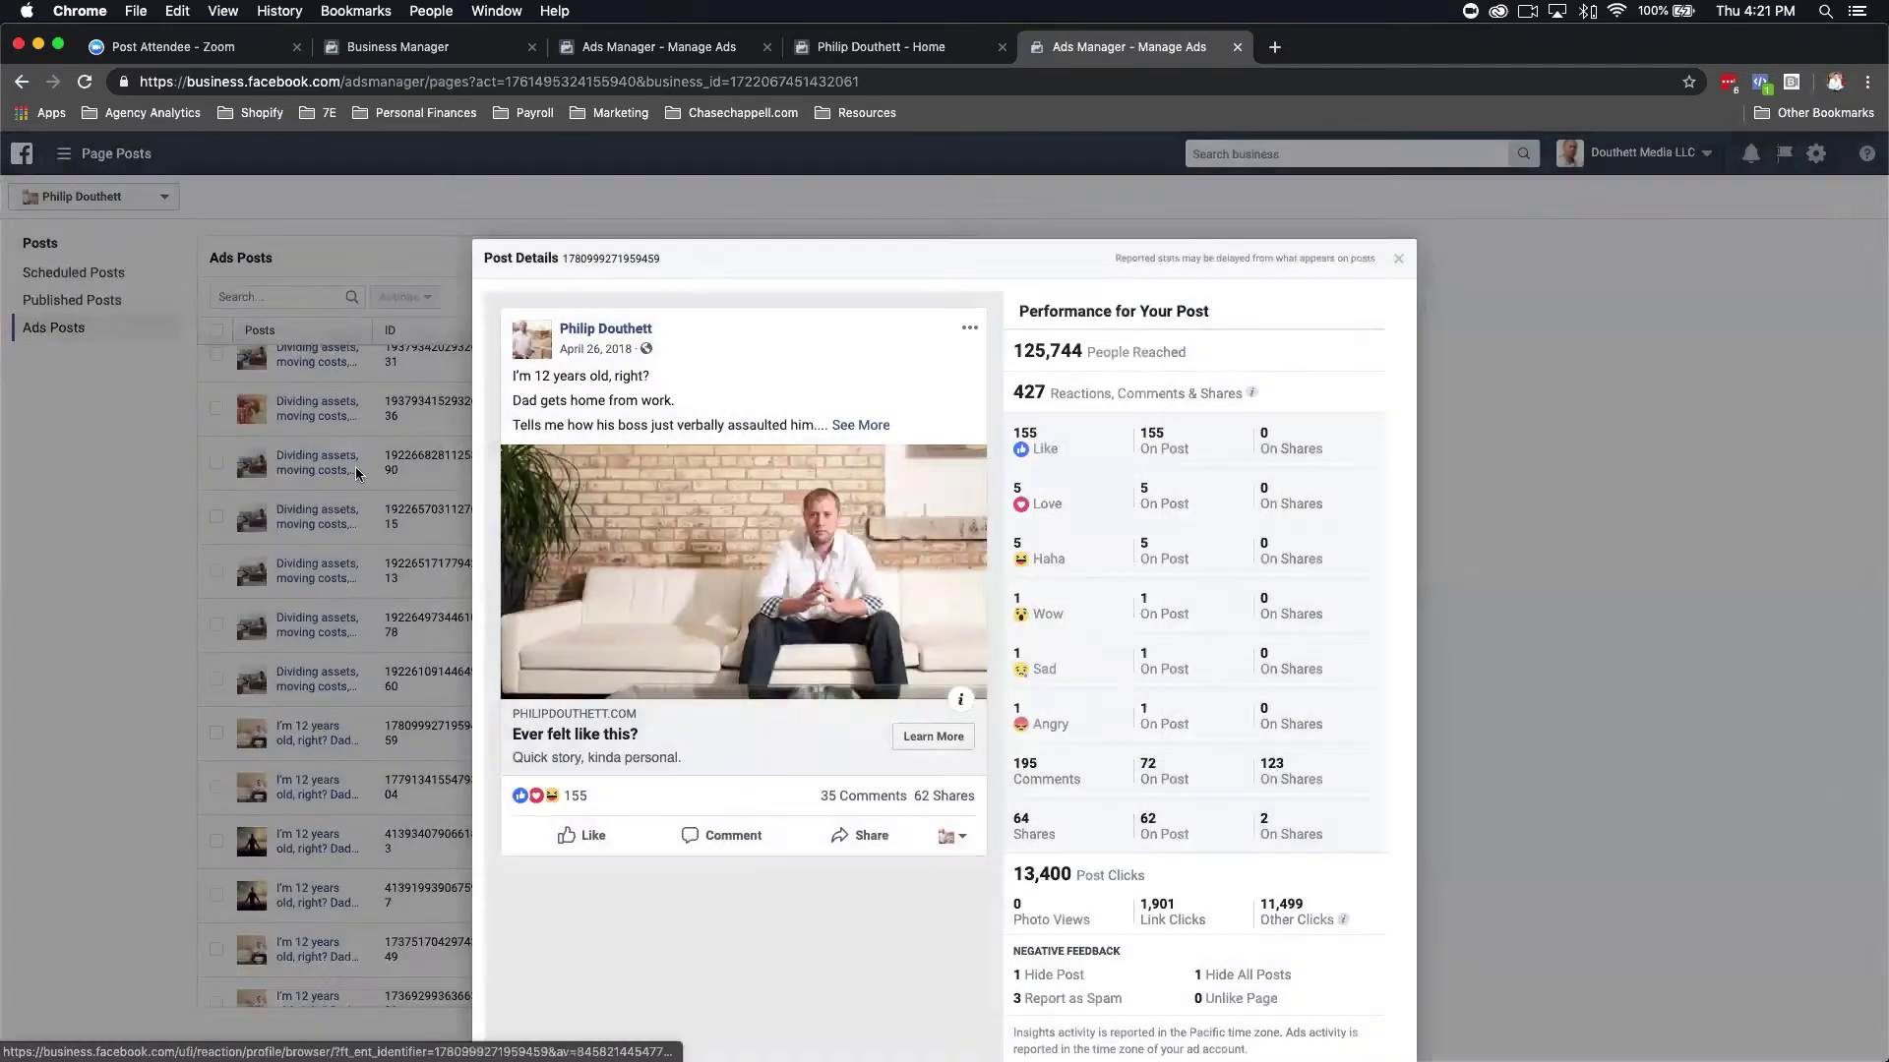
{"action": "left_click", "coordinate": [368, 492]}
Check the performance details of the ads post from August 11, 2018 at 8:16 PM.
{"action": "scroll", "coordinate": [546, 515], "scroll_direction": "up", "scroll_amount": 3}
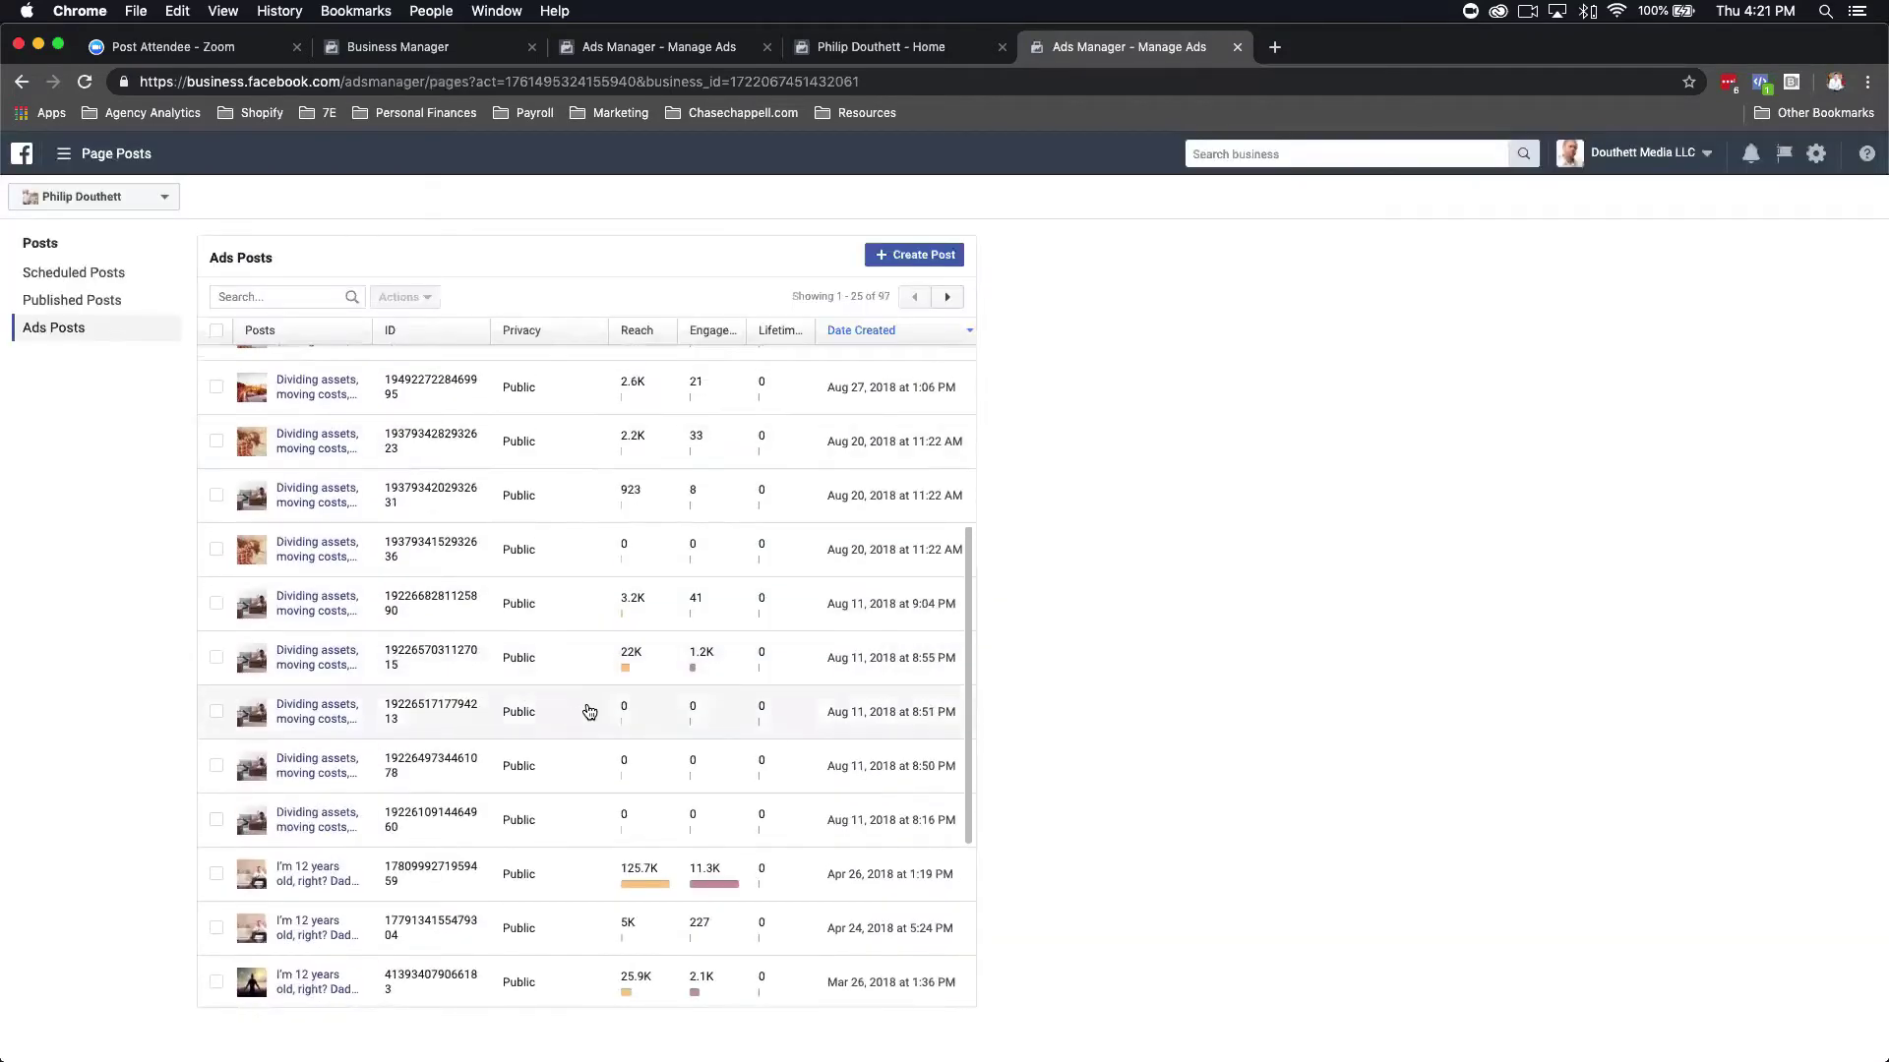
{"action": "left_click", "coordinate": [564, 826]}
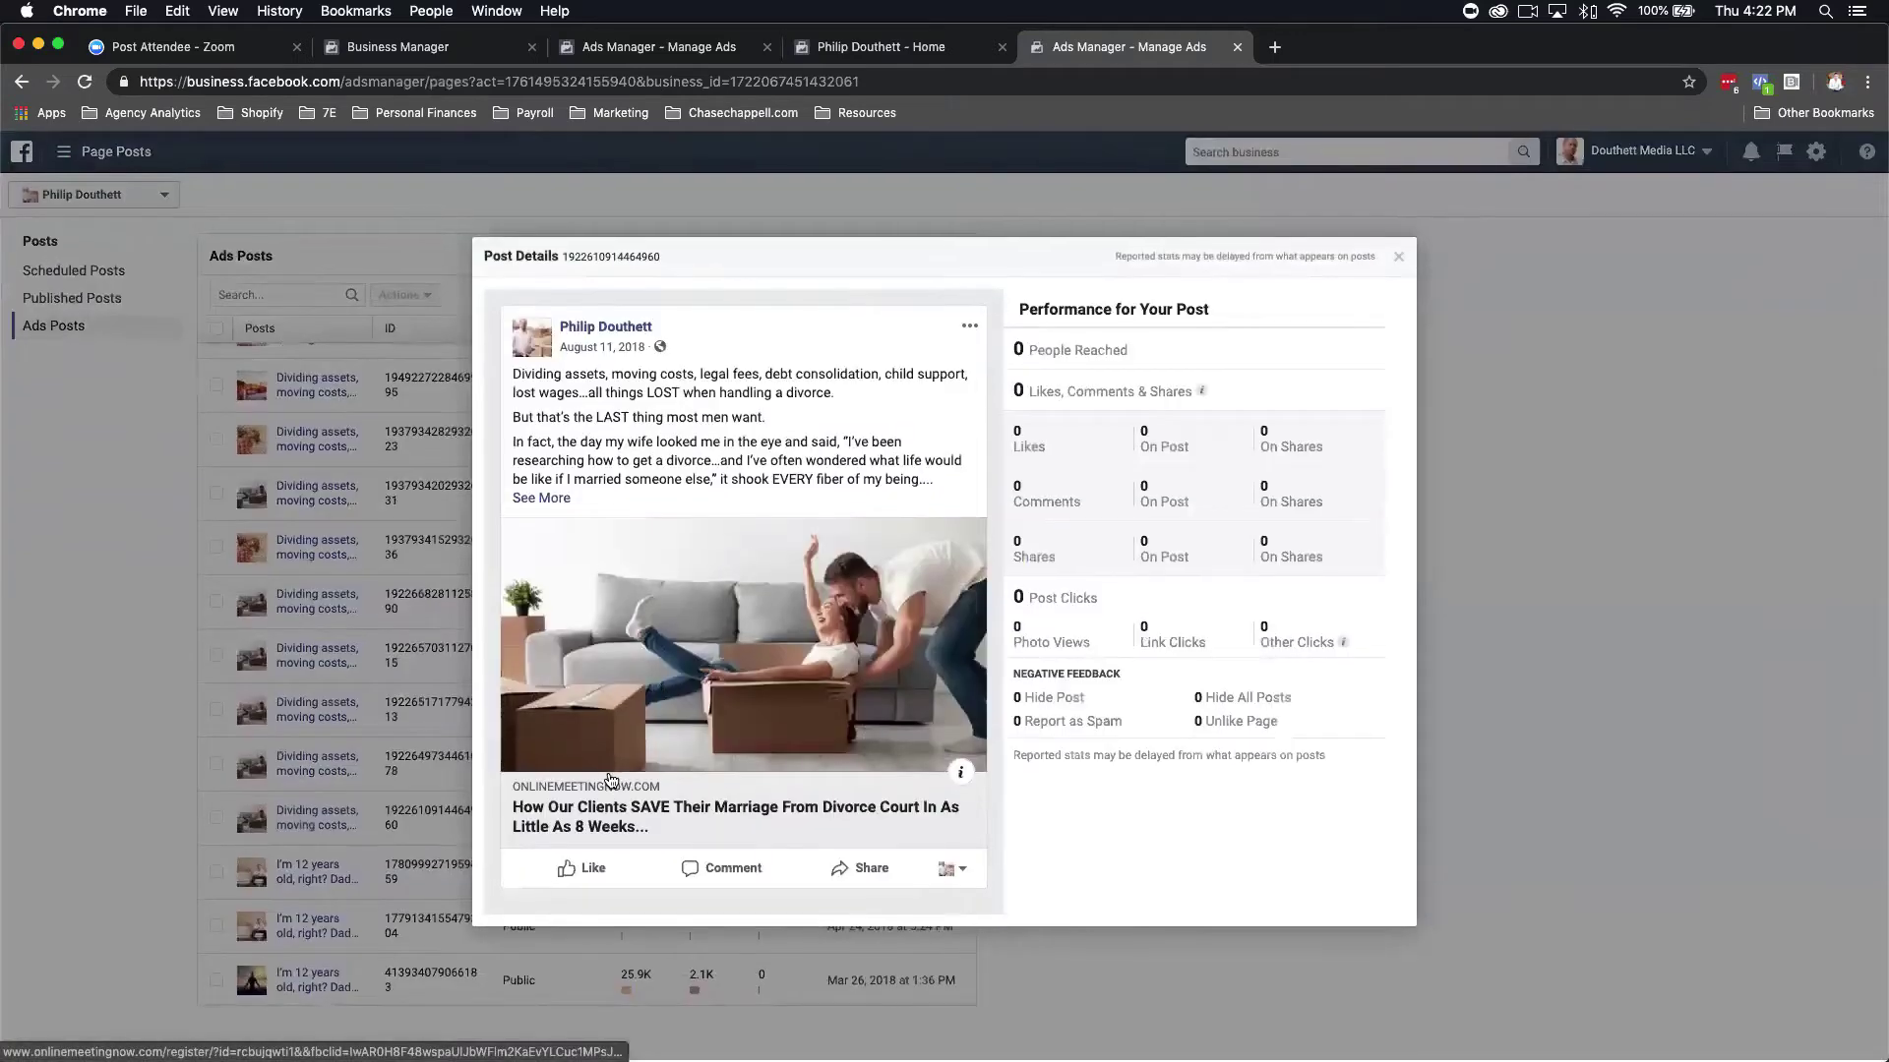
{"action": "left_click", "coordinate": [434, 708]}
Open the ads post from September 15, 2018 at 1:18 PM and look through its list of people who reacted.
{"action": "scroll", "coordinate": [578, 527], "scroll_direction": "up", "scroll_amount": 5}
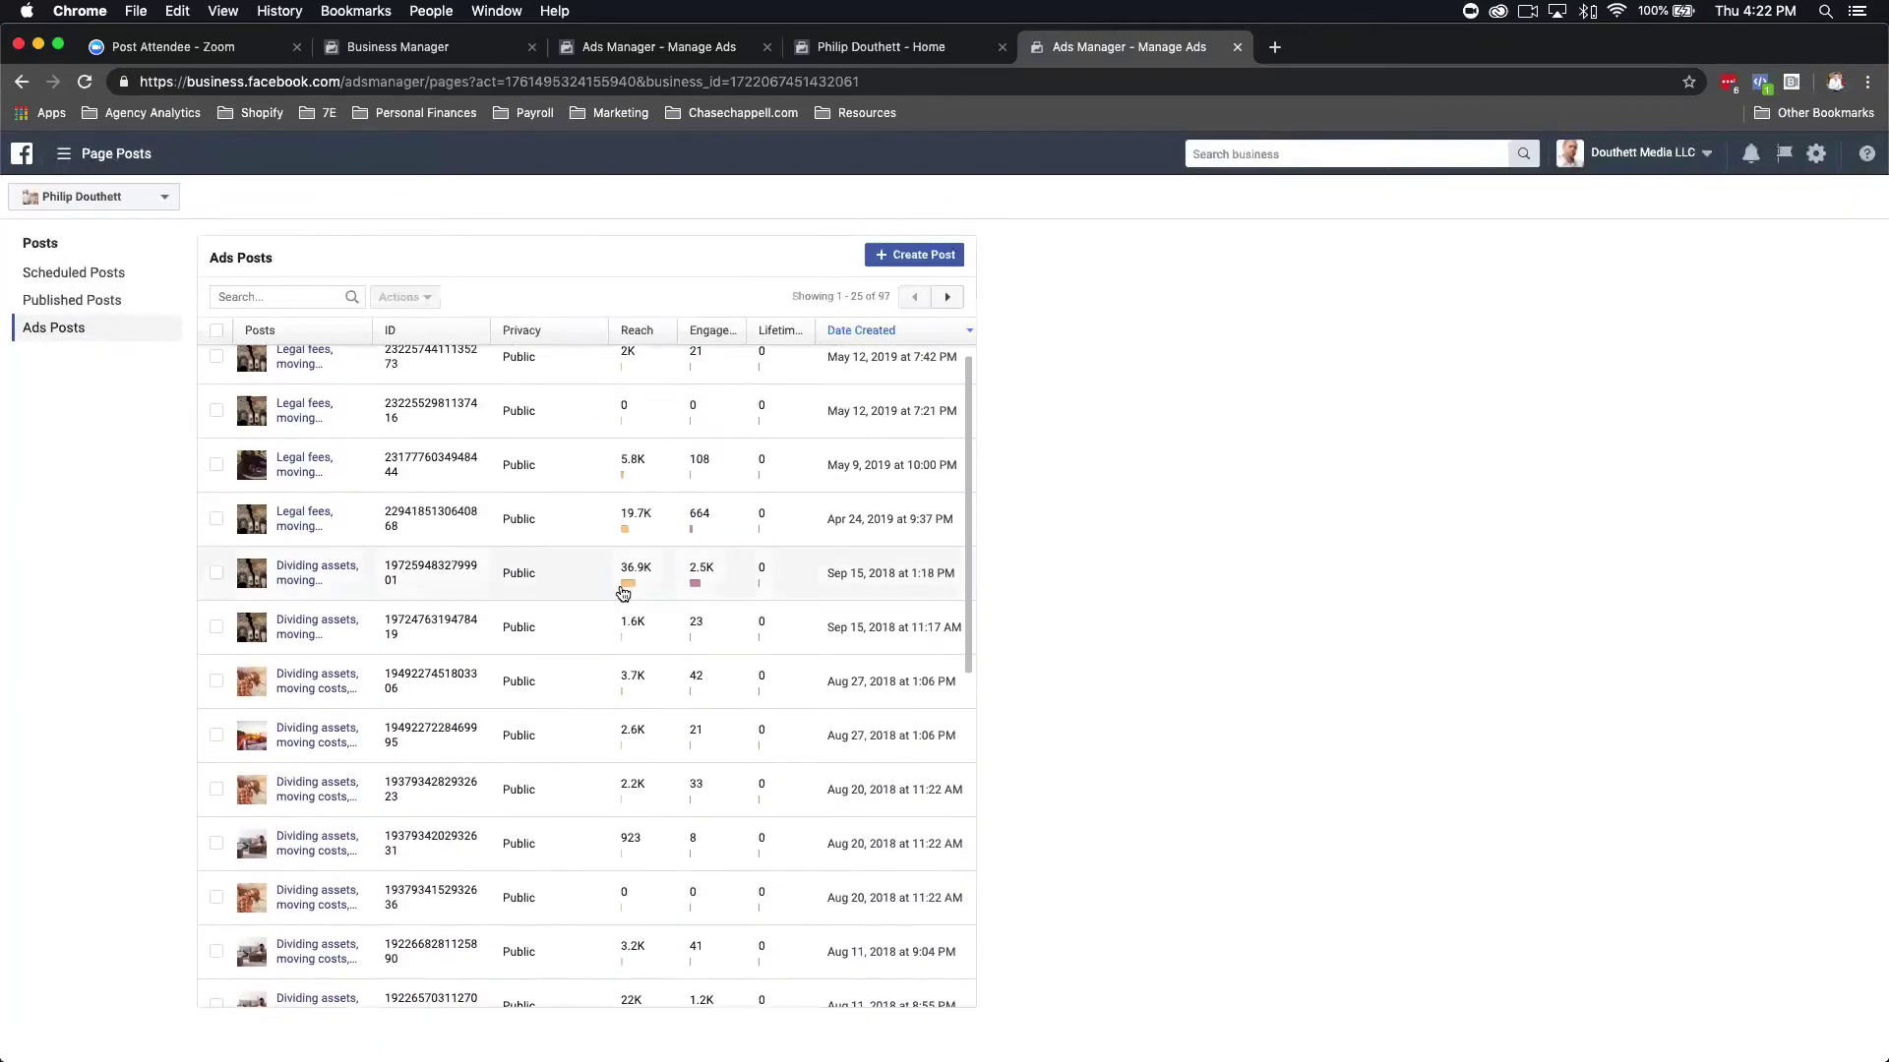
{"action": "left_click", "coordinate": [516, 558]}
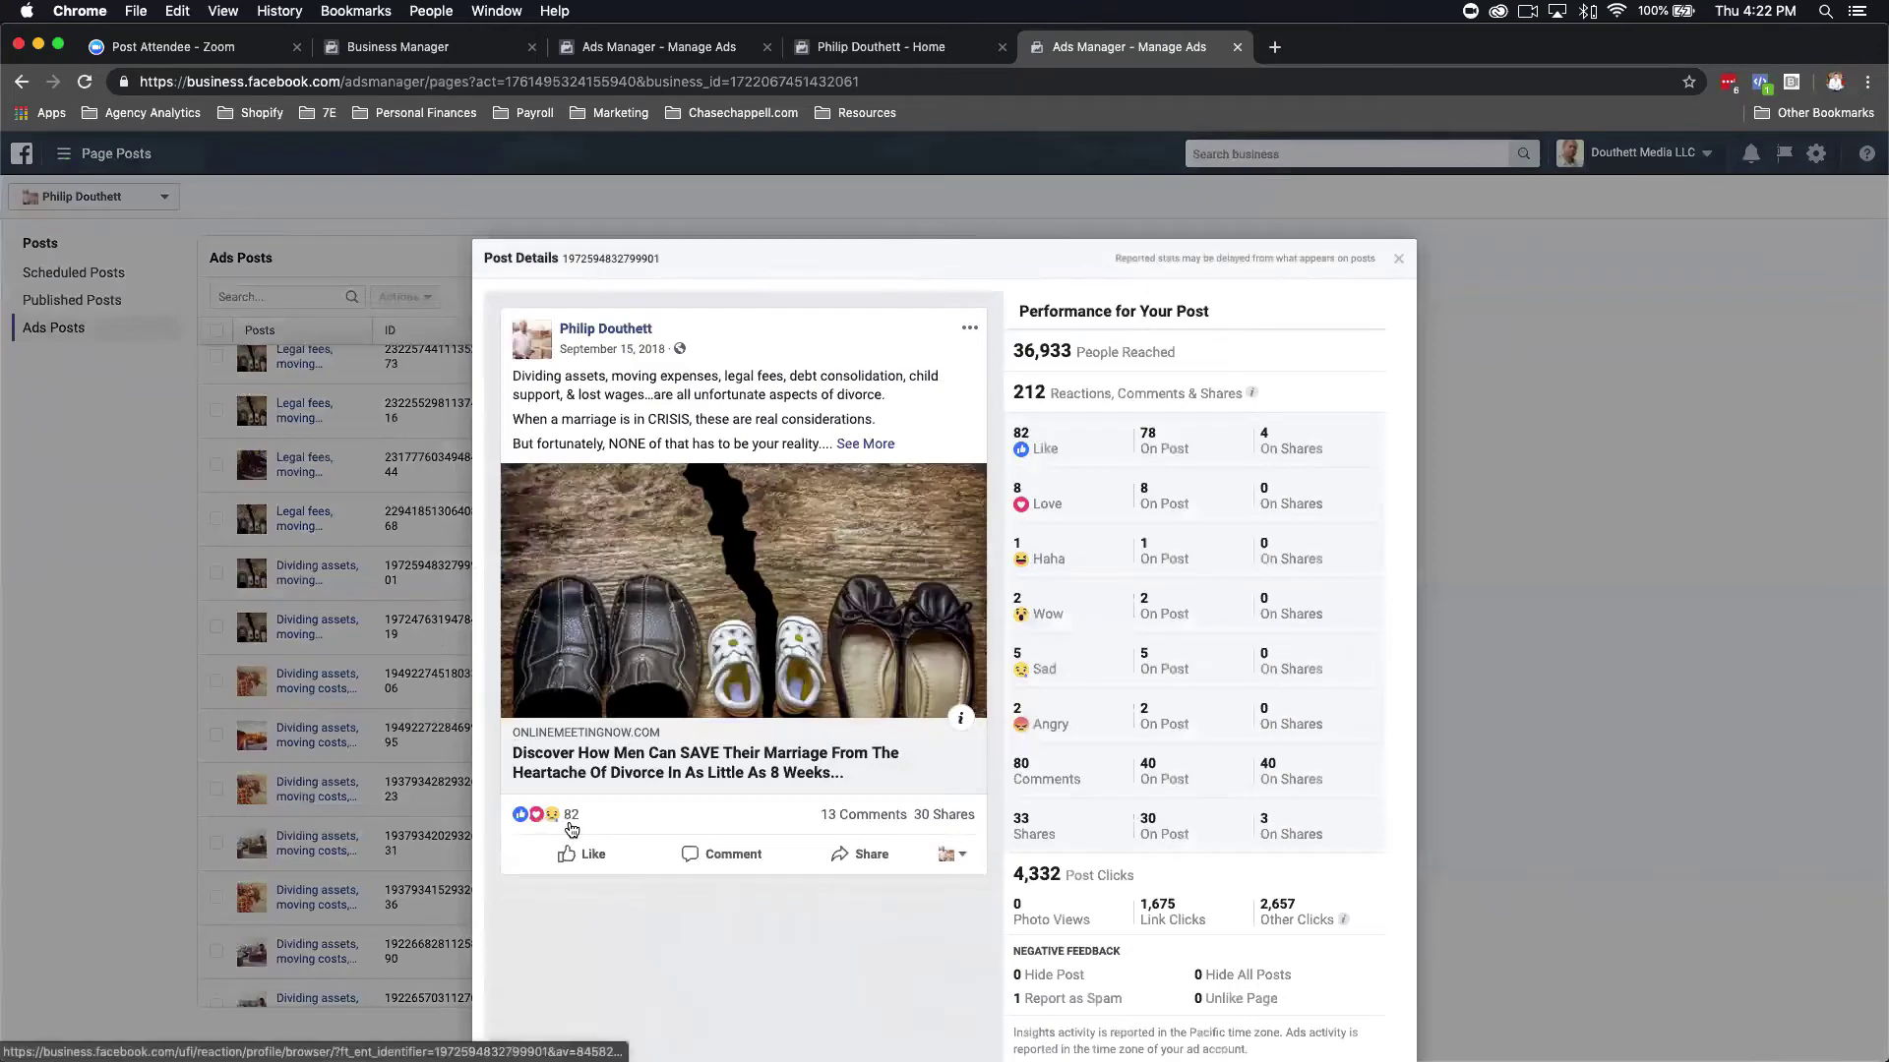
{"action": "left_click", "coordinate": [574, 817]}
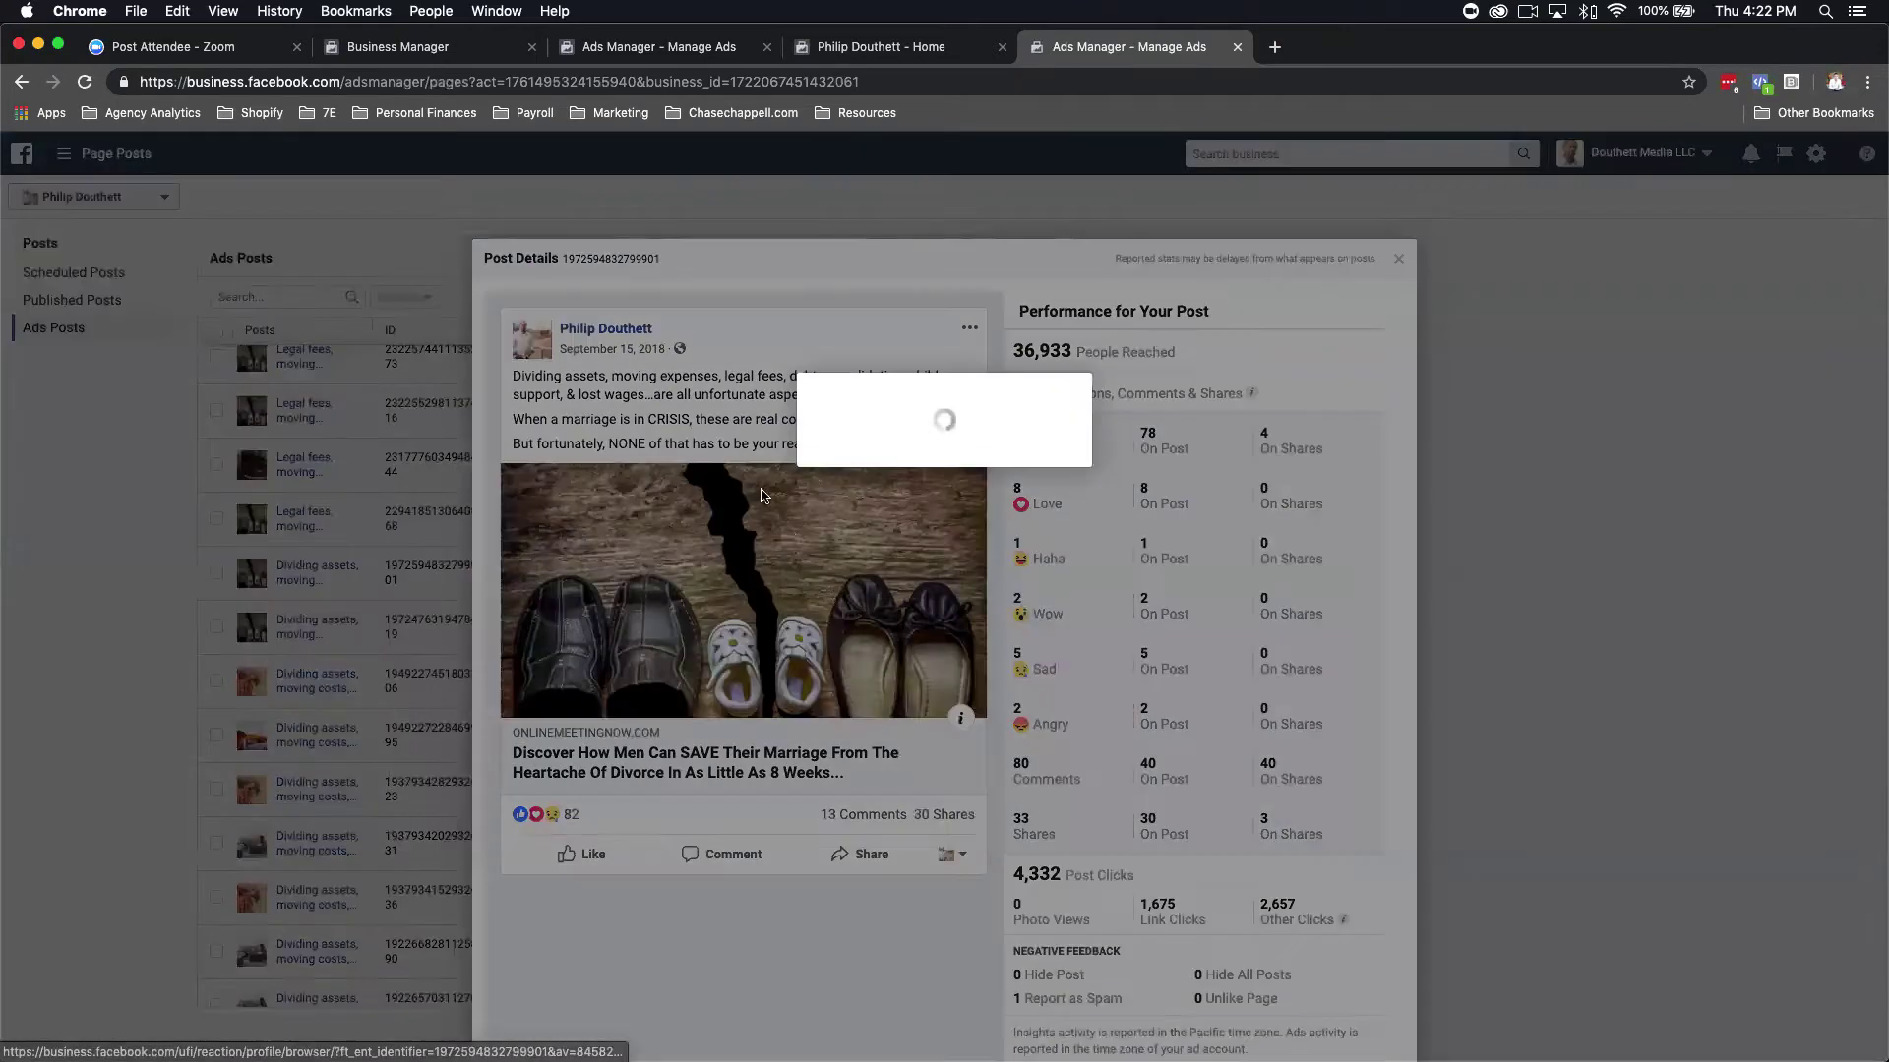
{"action": "scroll", "coordinate": [1079, 517], "scroll_direction": "down", "scroll_amount": 8}
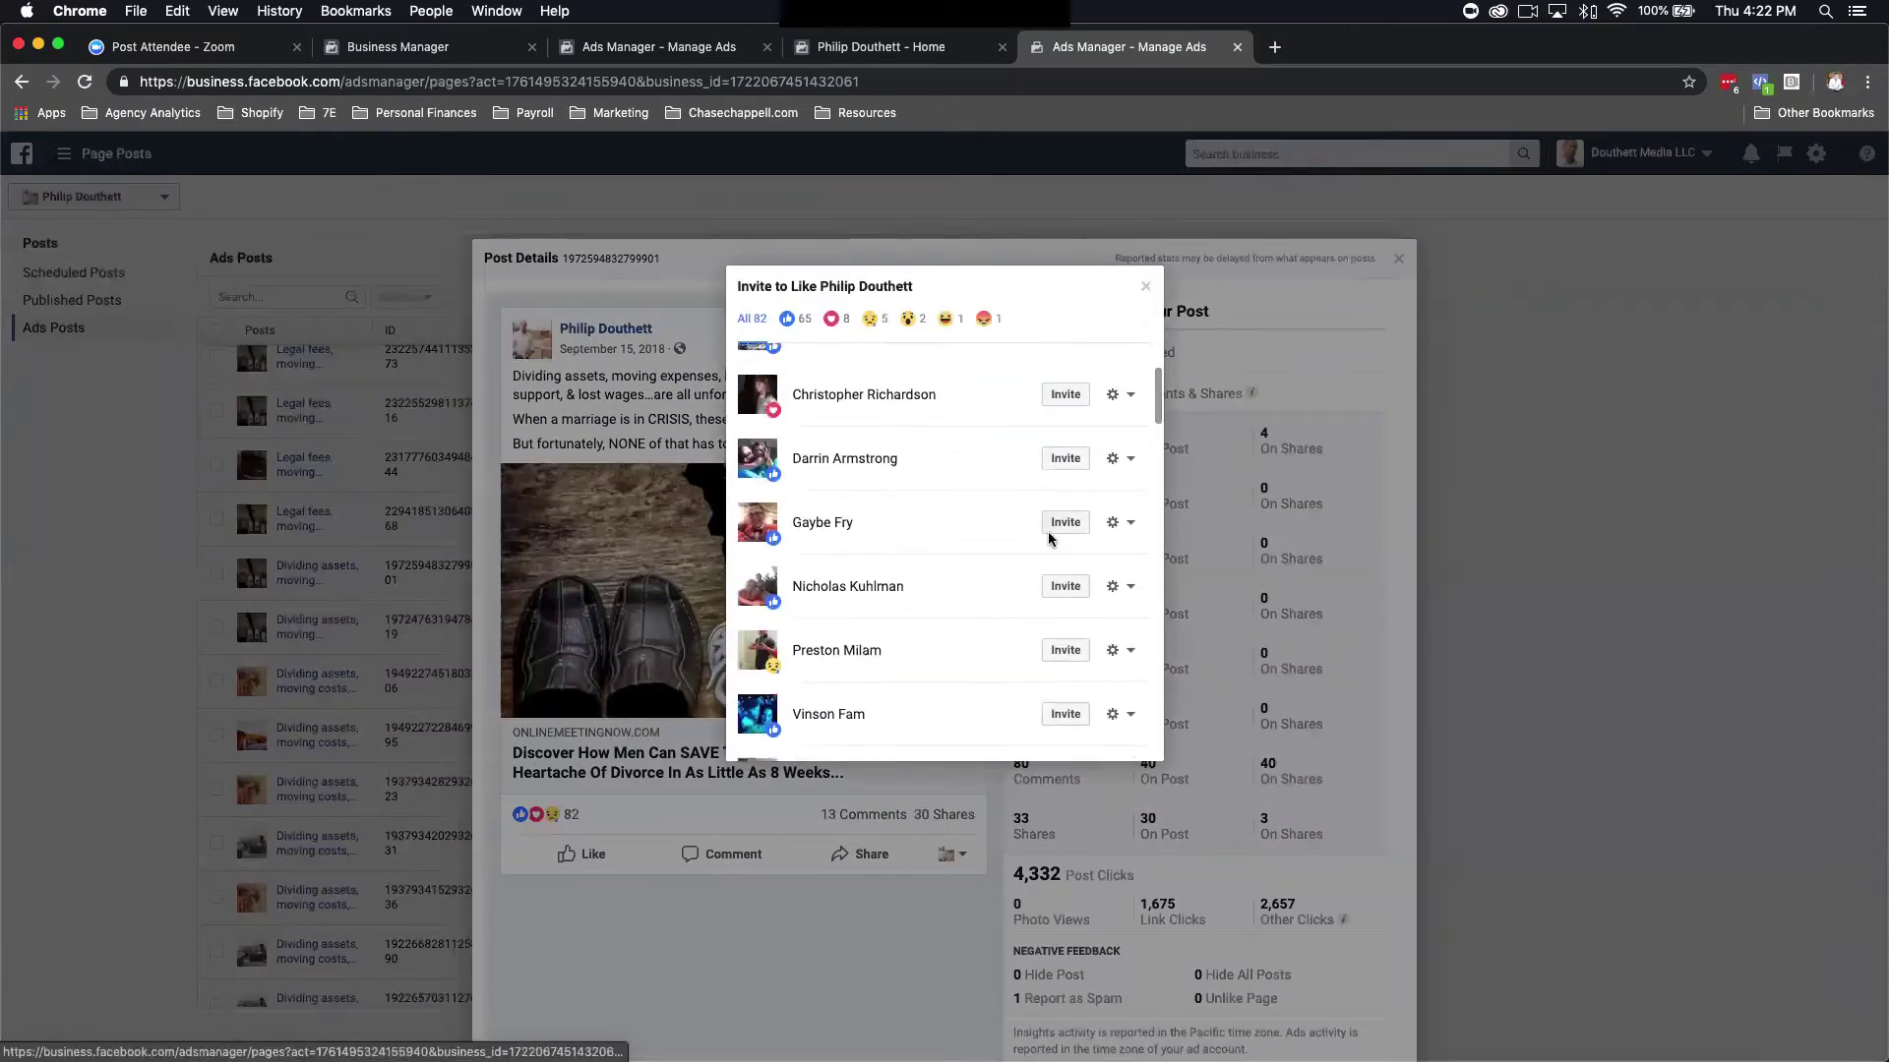
{"action": "scroll", "coordinate": [916, 746], "scroll_direction": "down", "scroll_amount": 5}
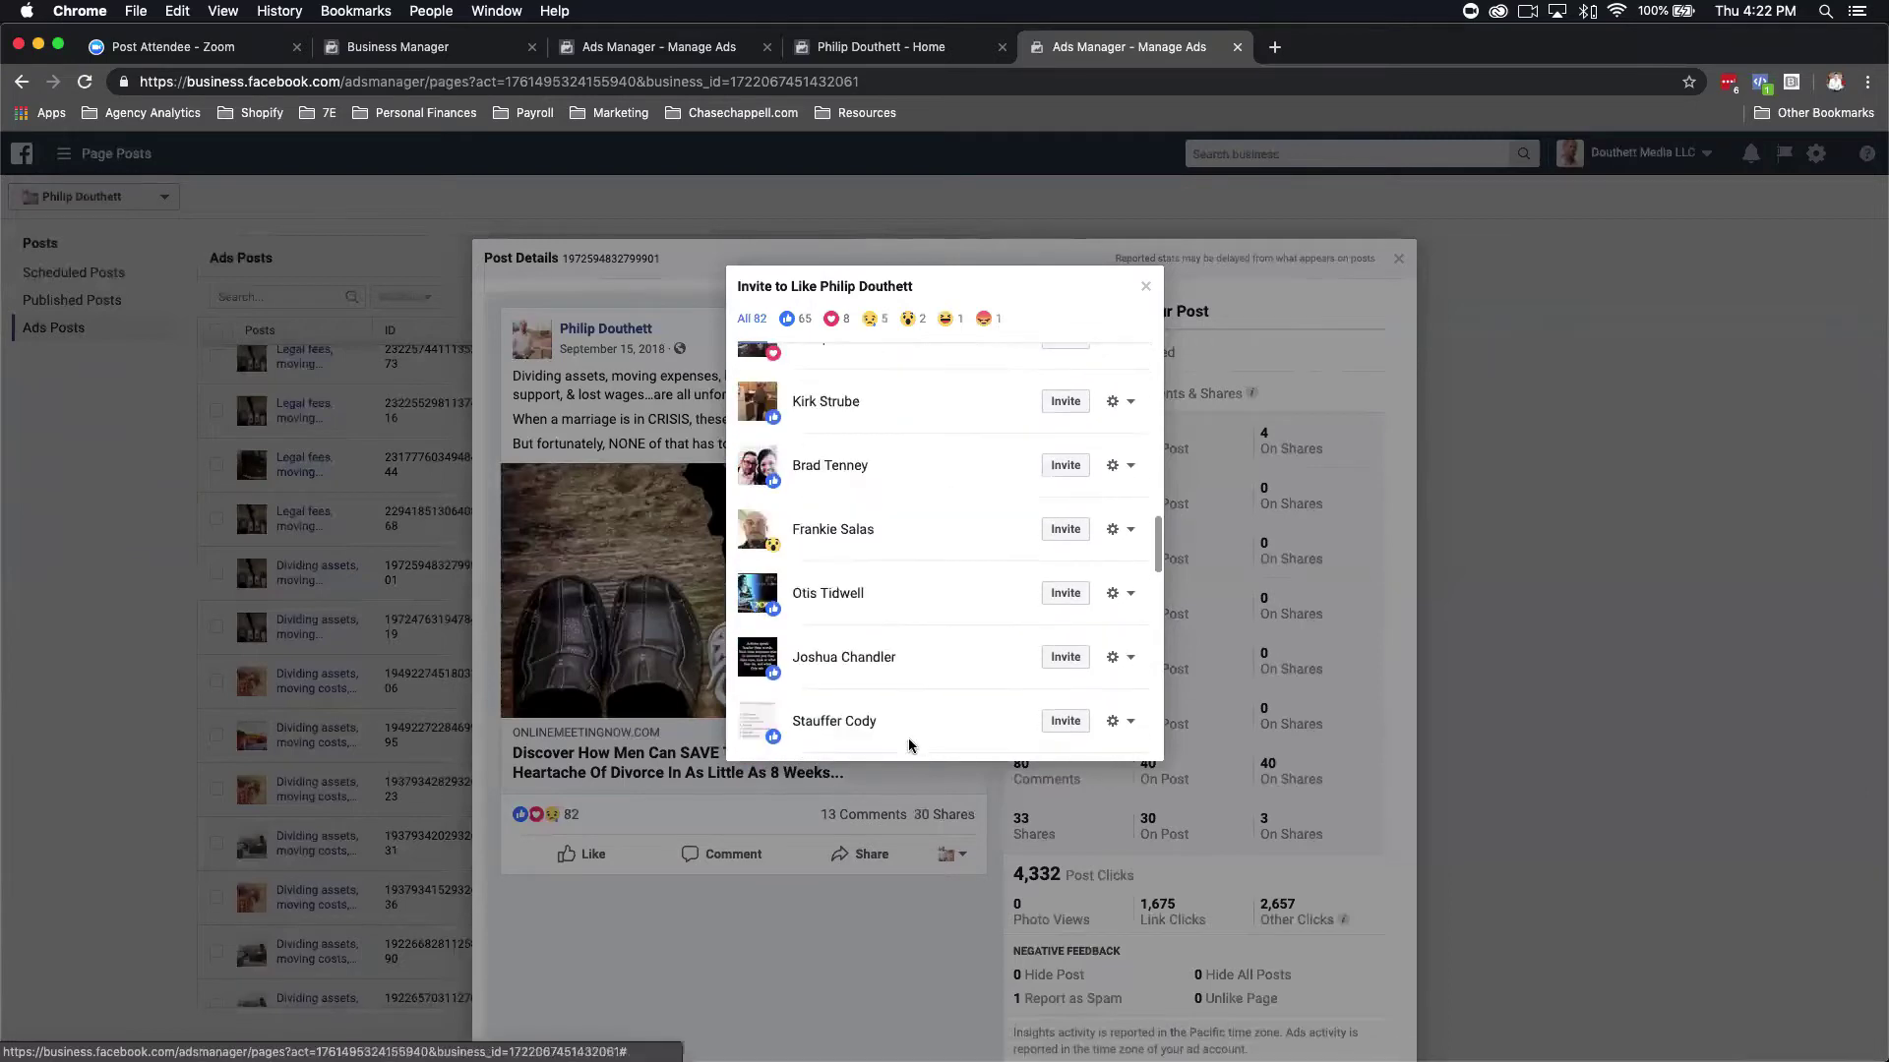
{"action": "left_click", "coordinate": [805, 927]}
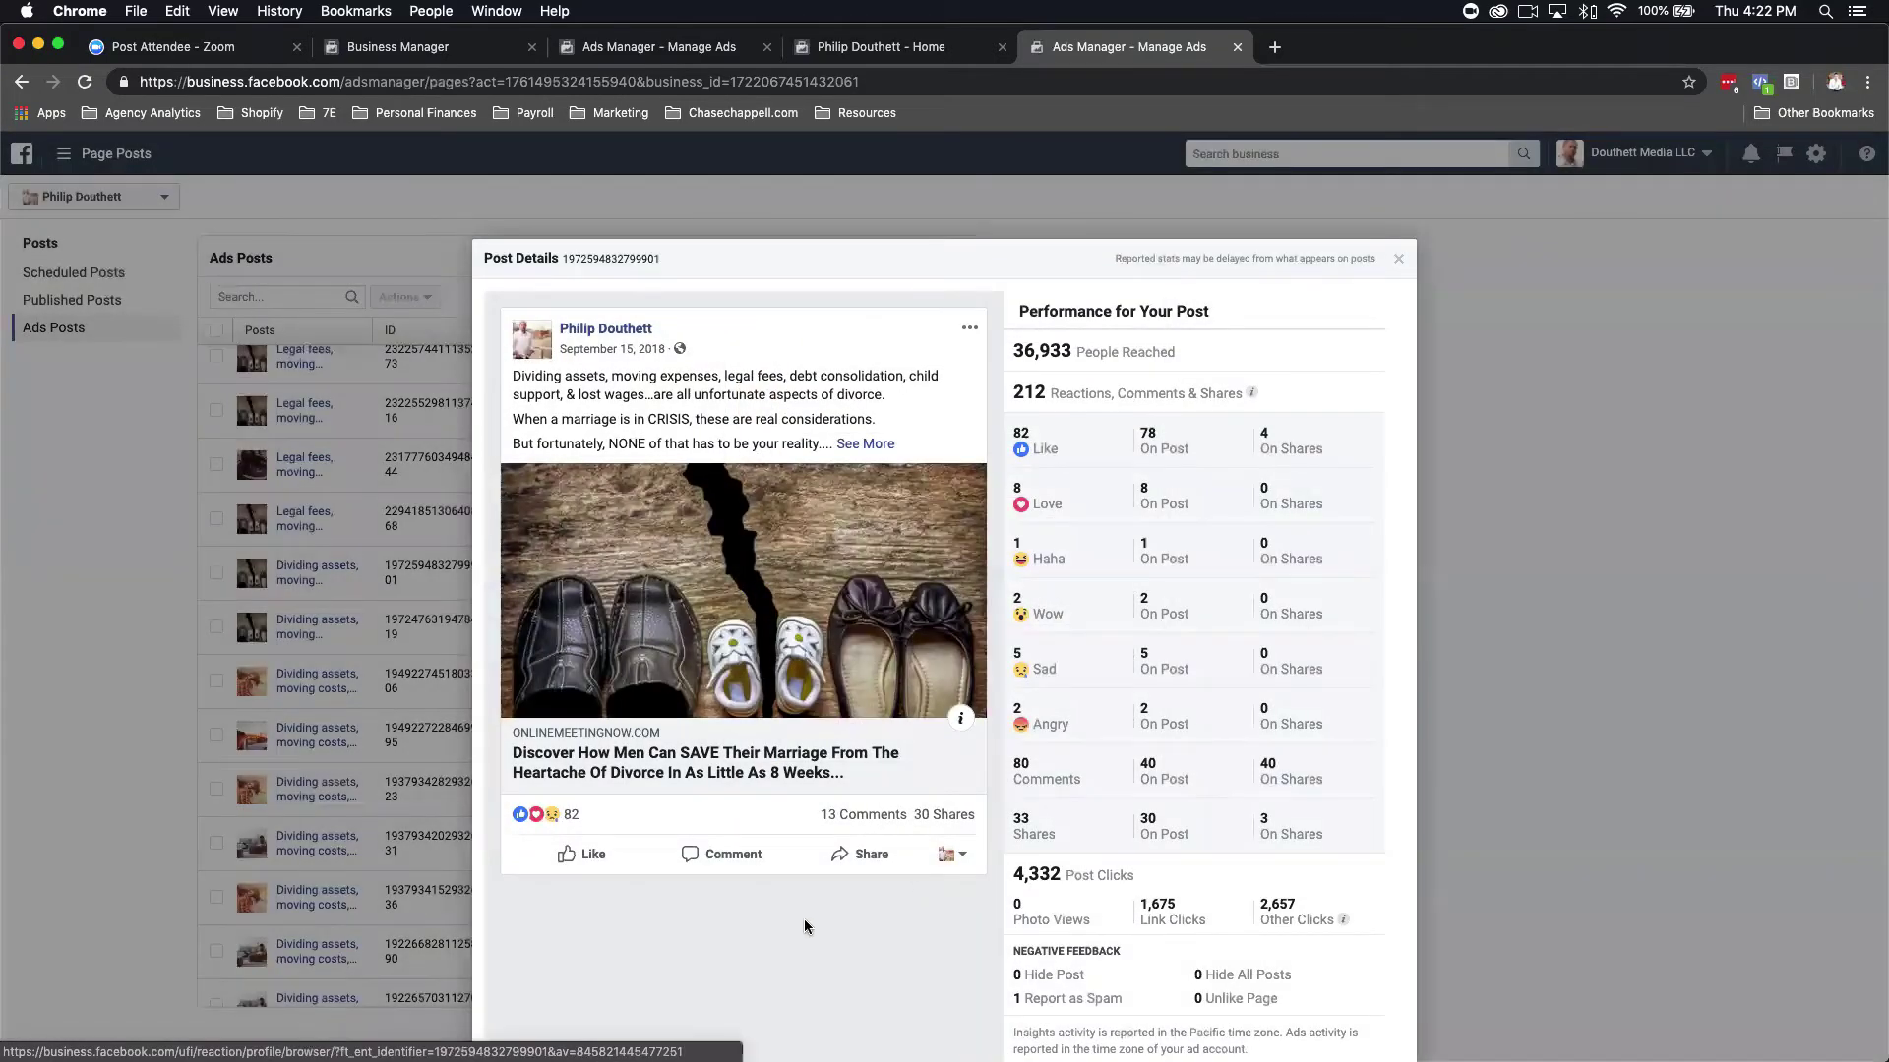
View the September 15, 2018 post's invitation list by the Sad, Angry, Haha, Like and Wow reactions, and close it.
{"action": "mouse_move", "coordinate": [607, 339]}
{"action": "left_click", "coordinate": [552, 819]}
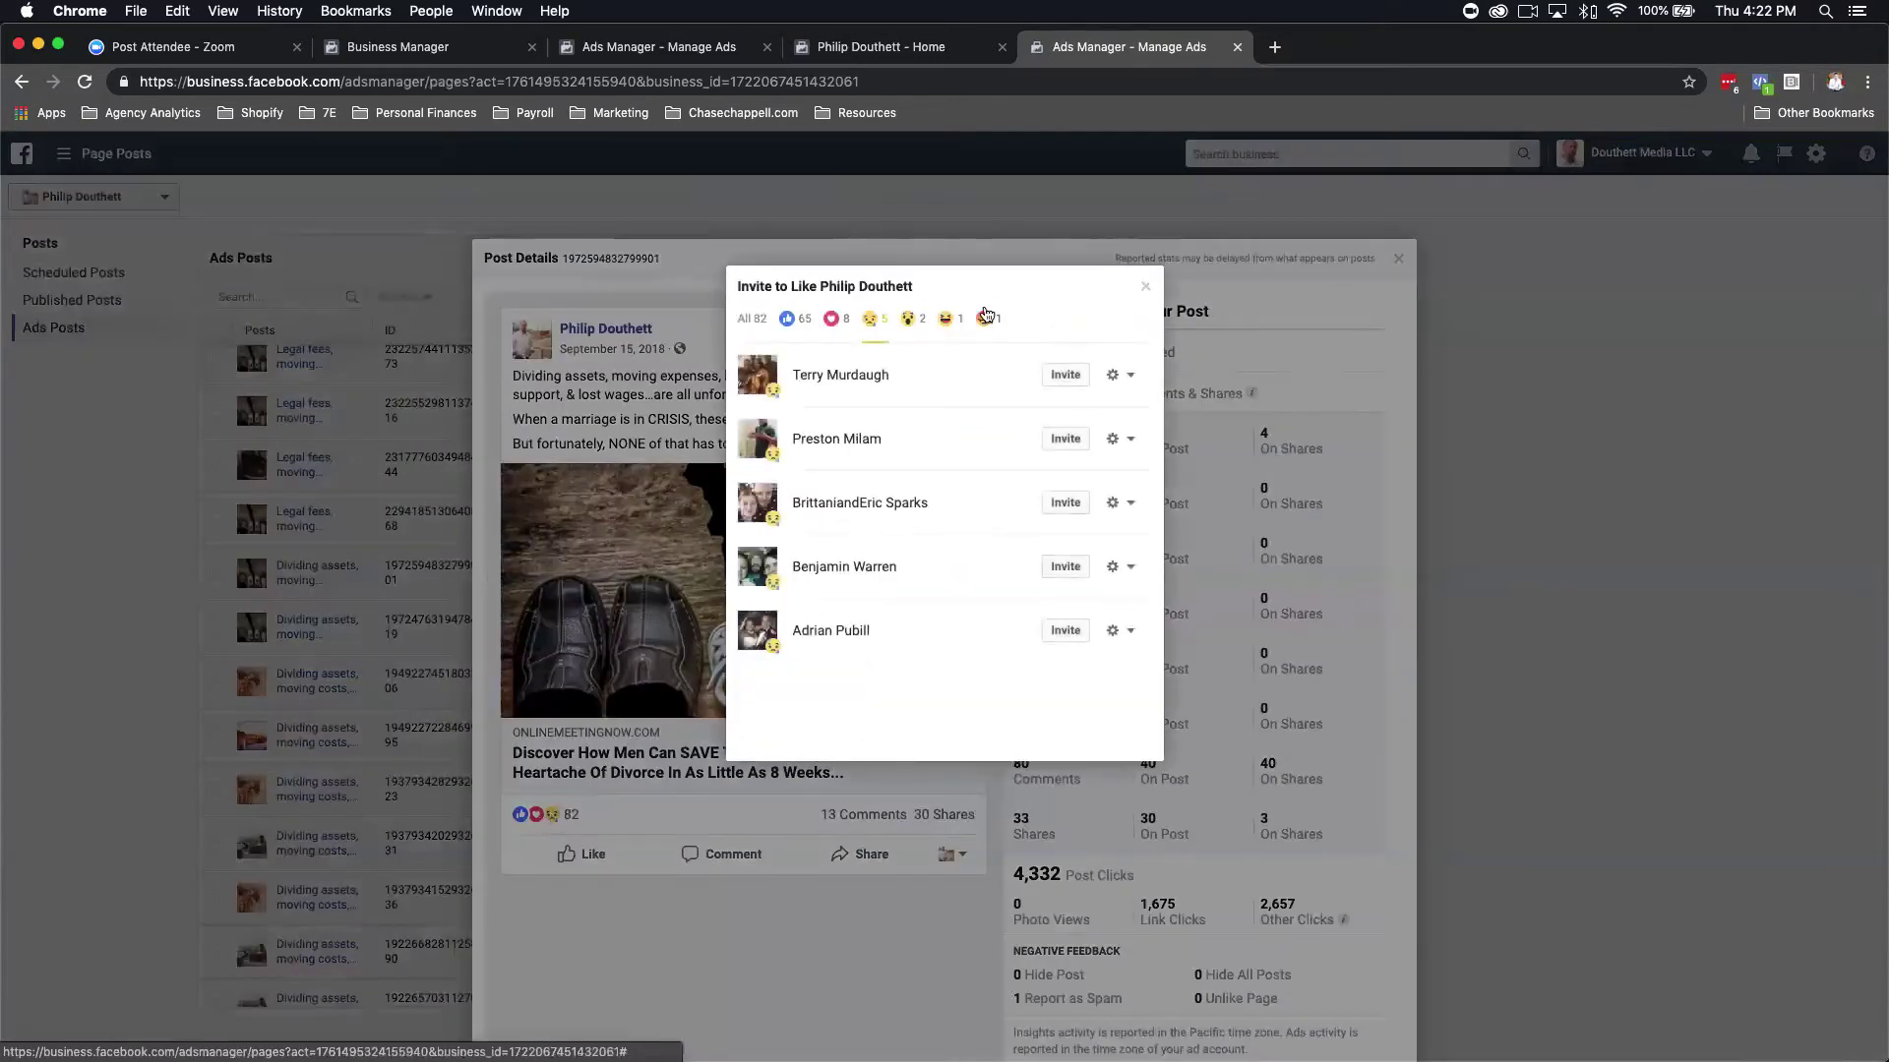
{"action": "left_click", "coordinate": [988, 318]}
{"action": "left_click", "coordinate": [948, 321]}
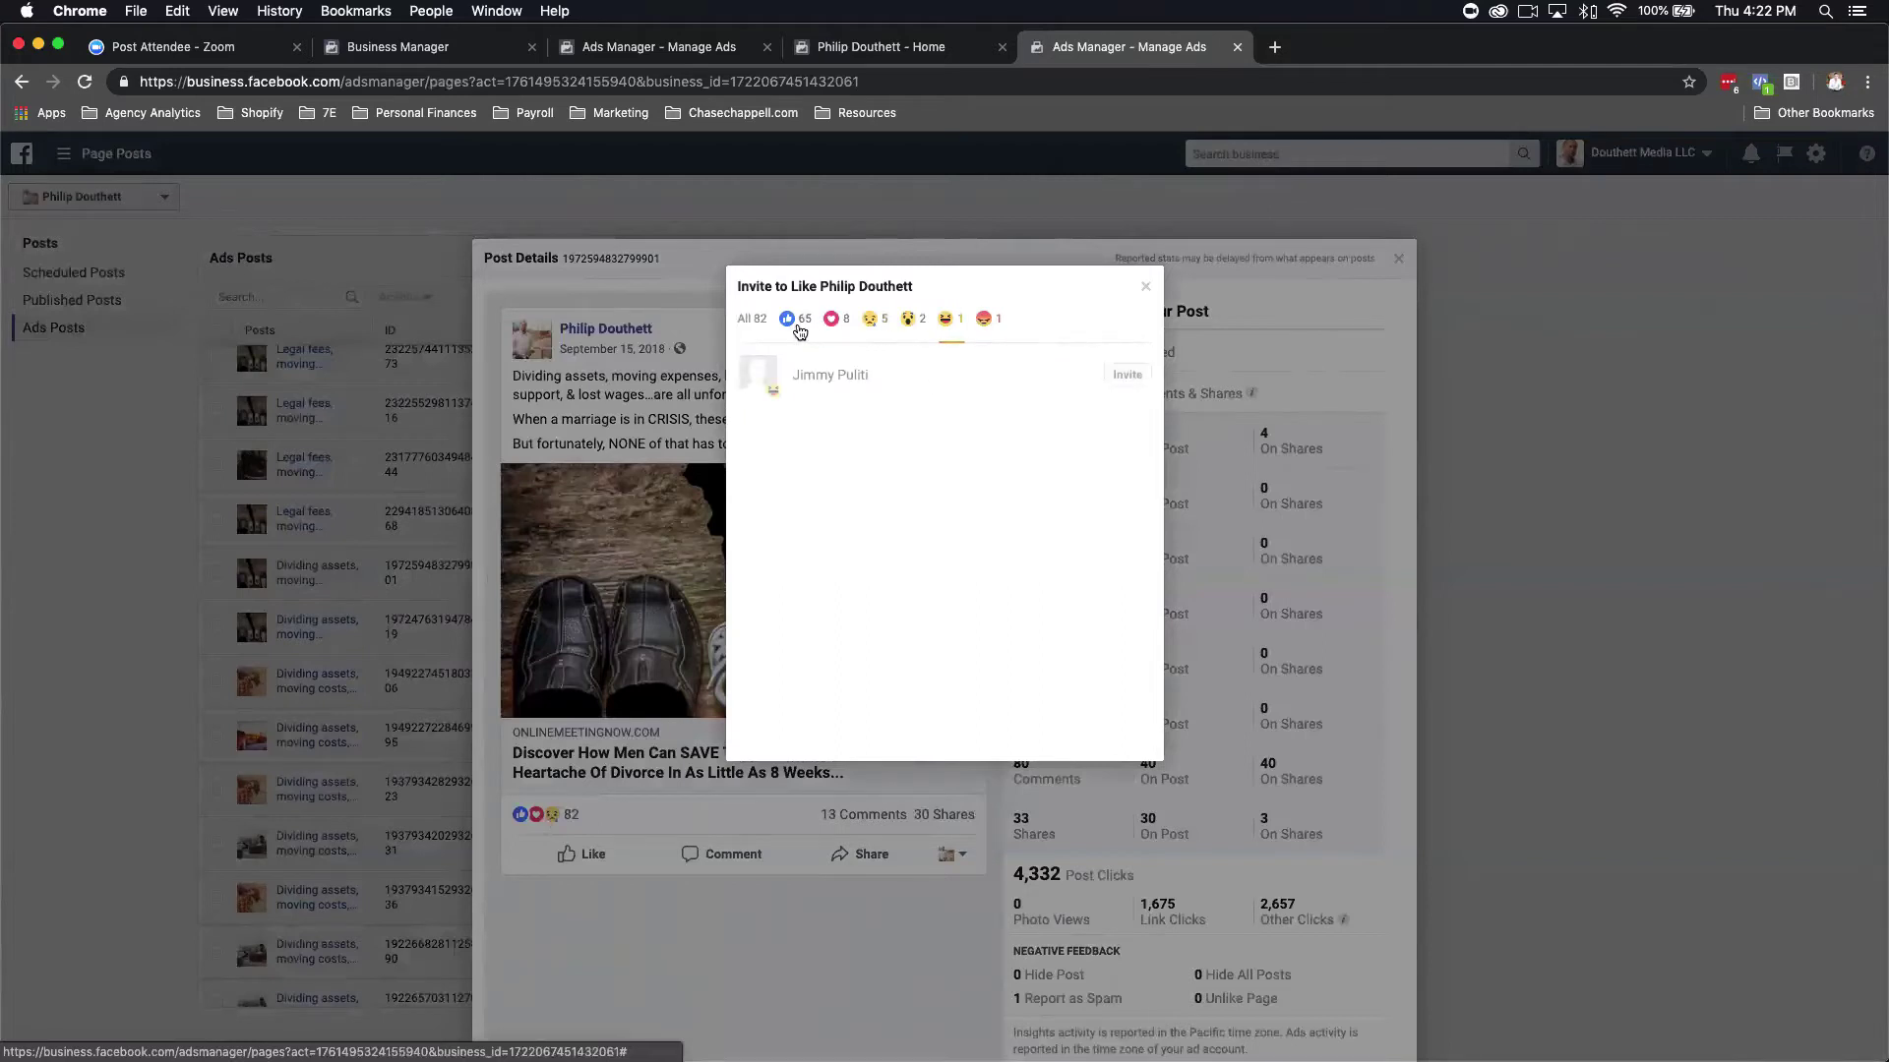
{"action": "left_click", "coordinate": [800, 327]}
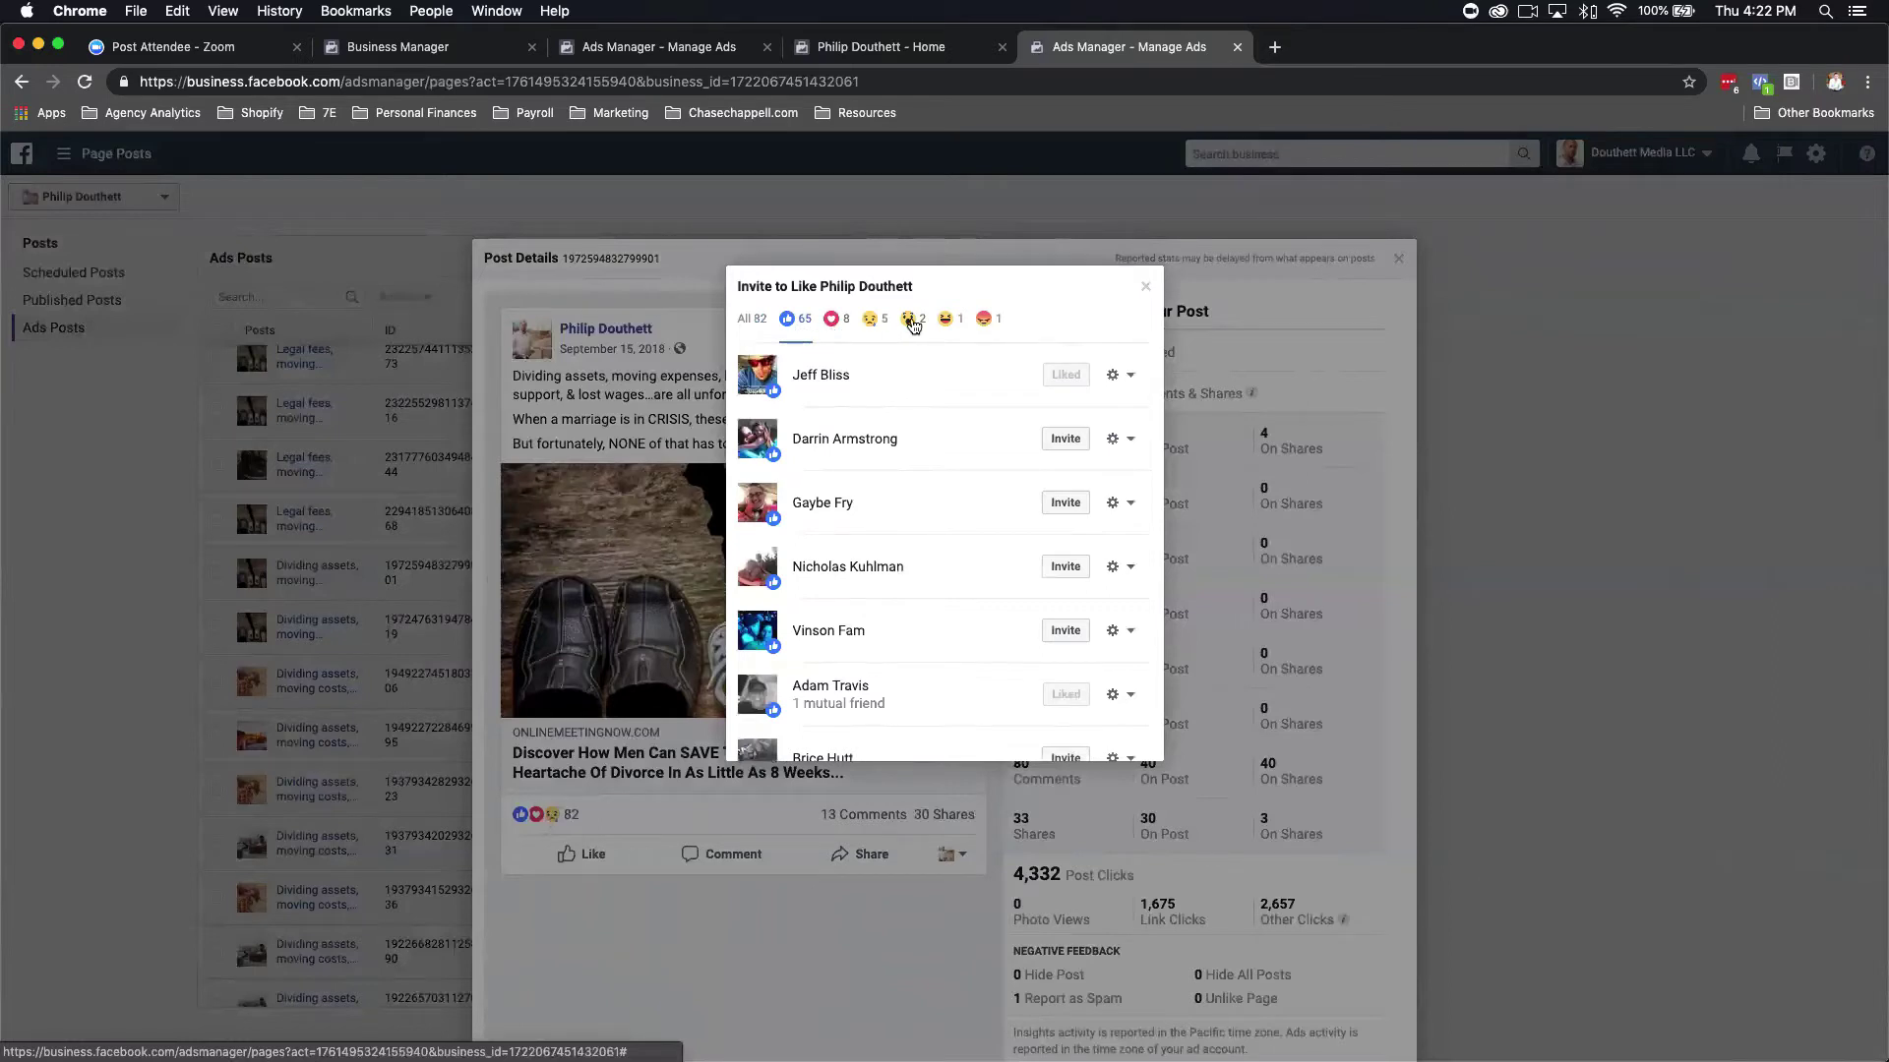
{"action": "left_click", "coordinate": [911, 322]}
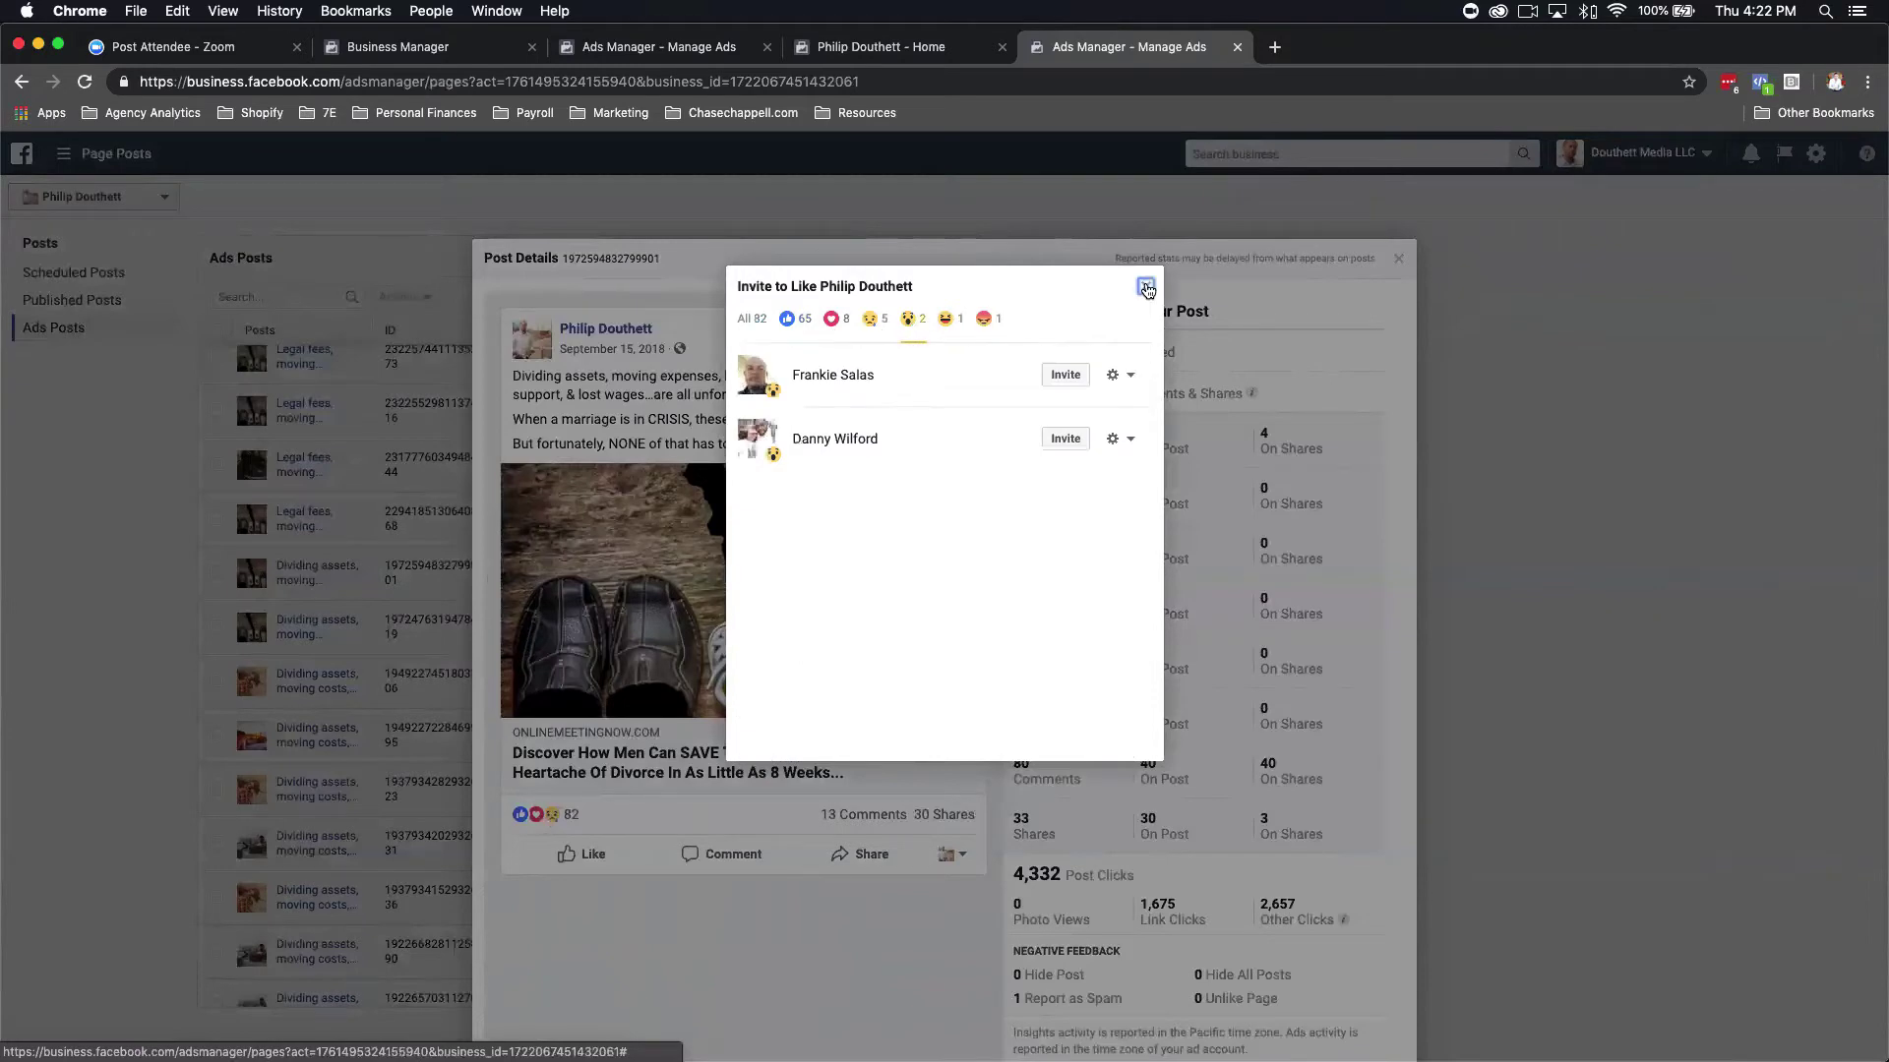
{"action": "left_click", "coordinate": [1145, 286]}
React to the September 15, 2018 ads post with Wow as the page.
{"action": "mouse_move", "coordinate": [554, 821]}
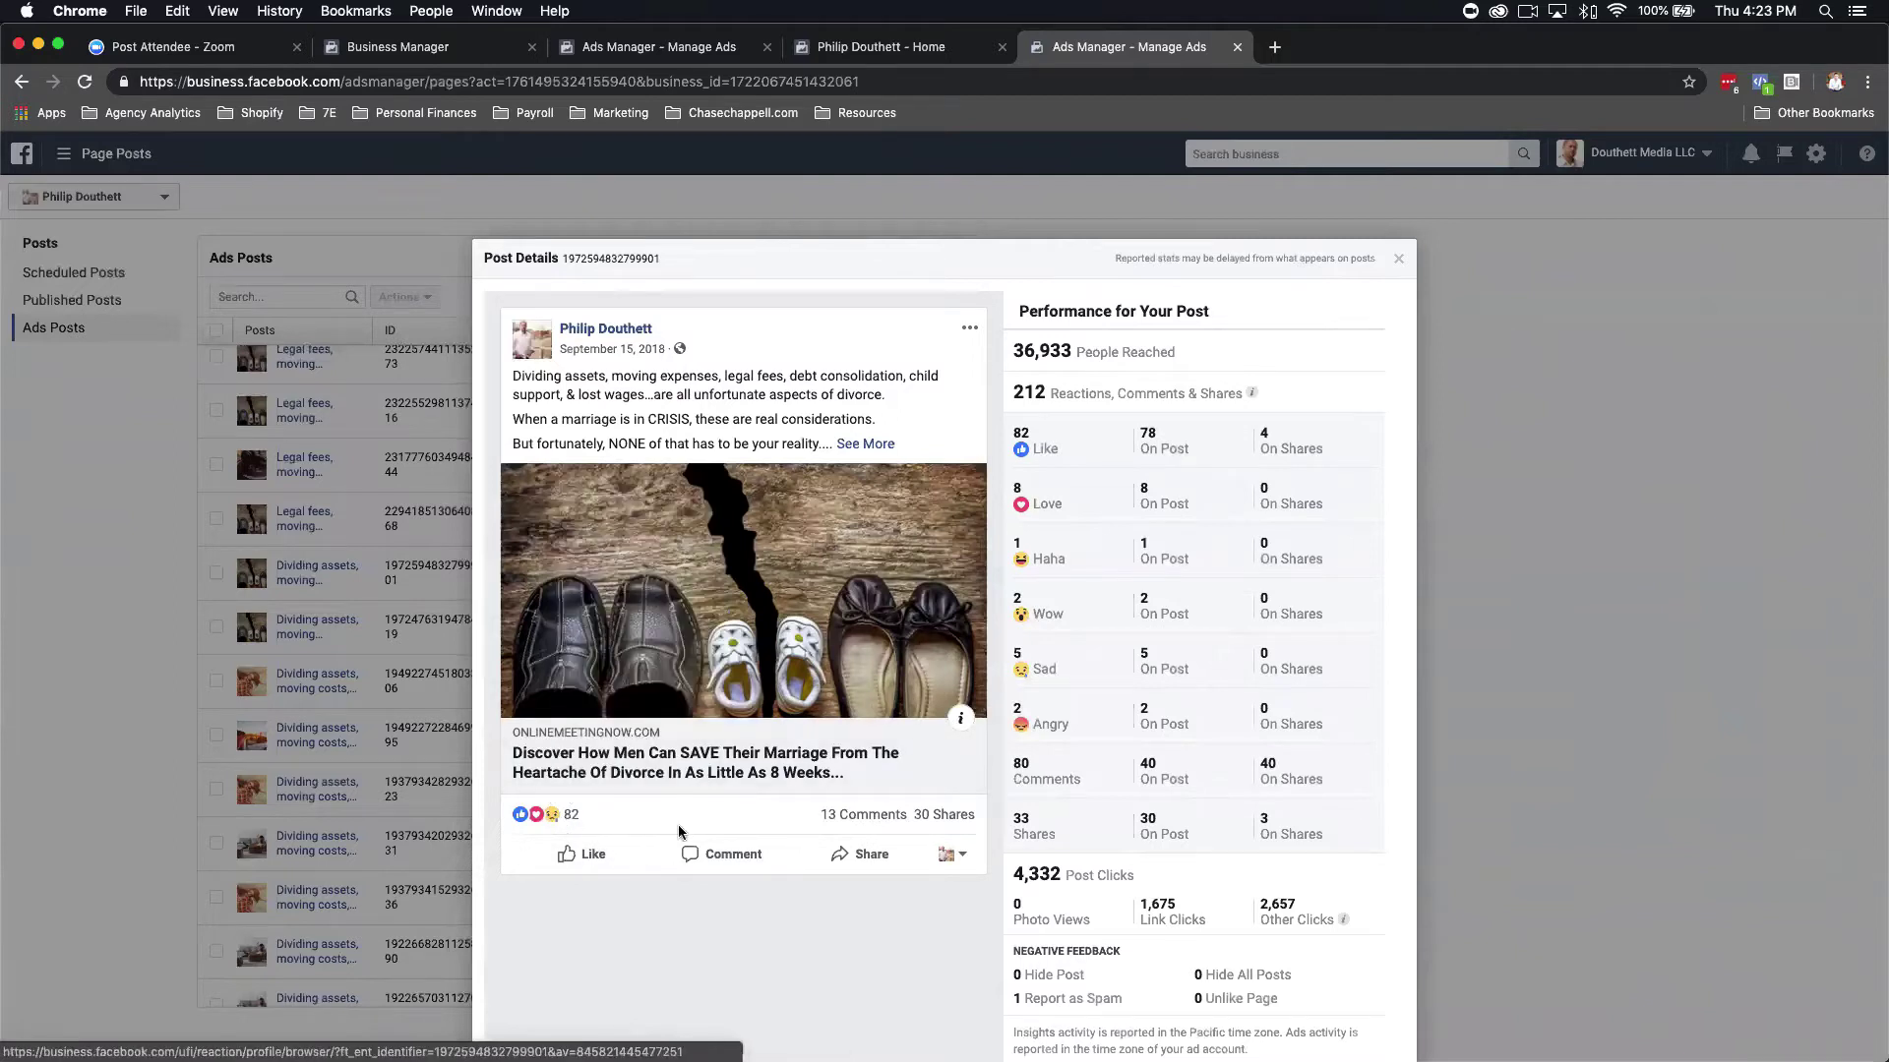
{"action": "mouse_move", "coordinate": [594, 852]}
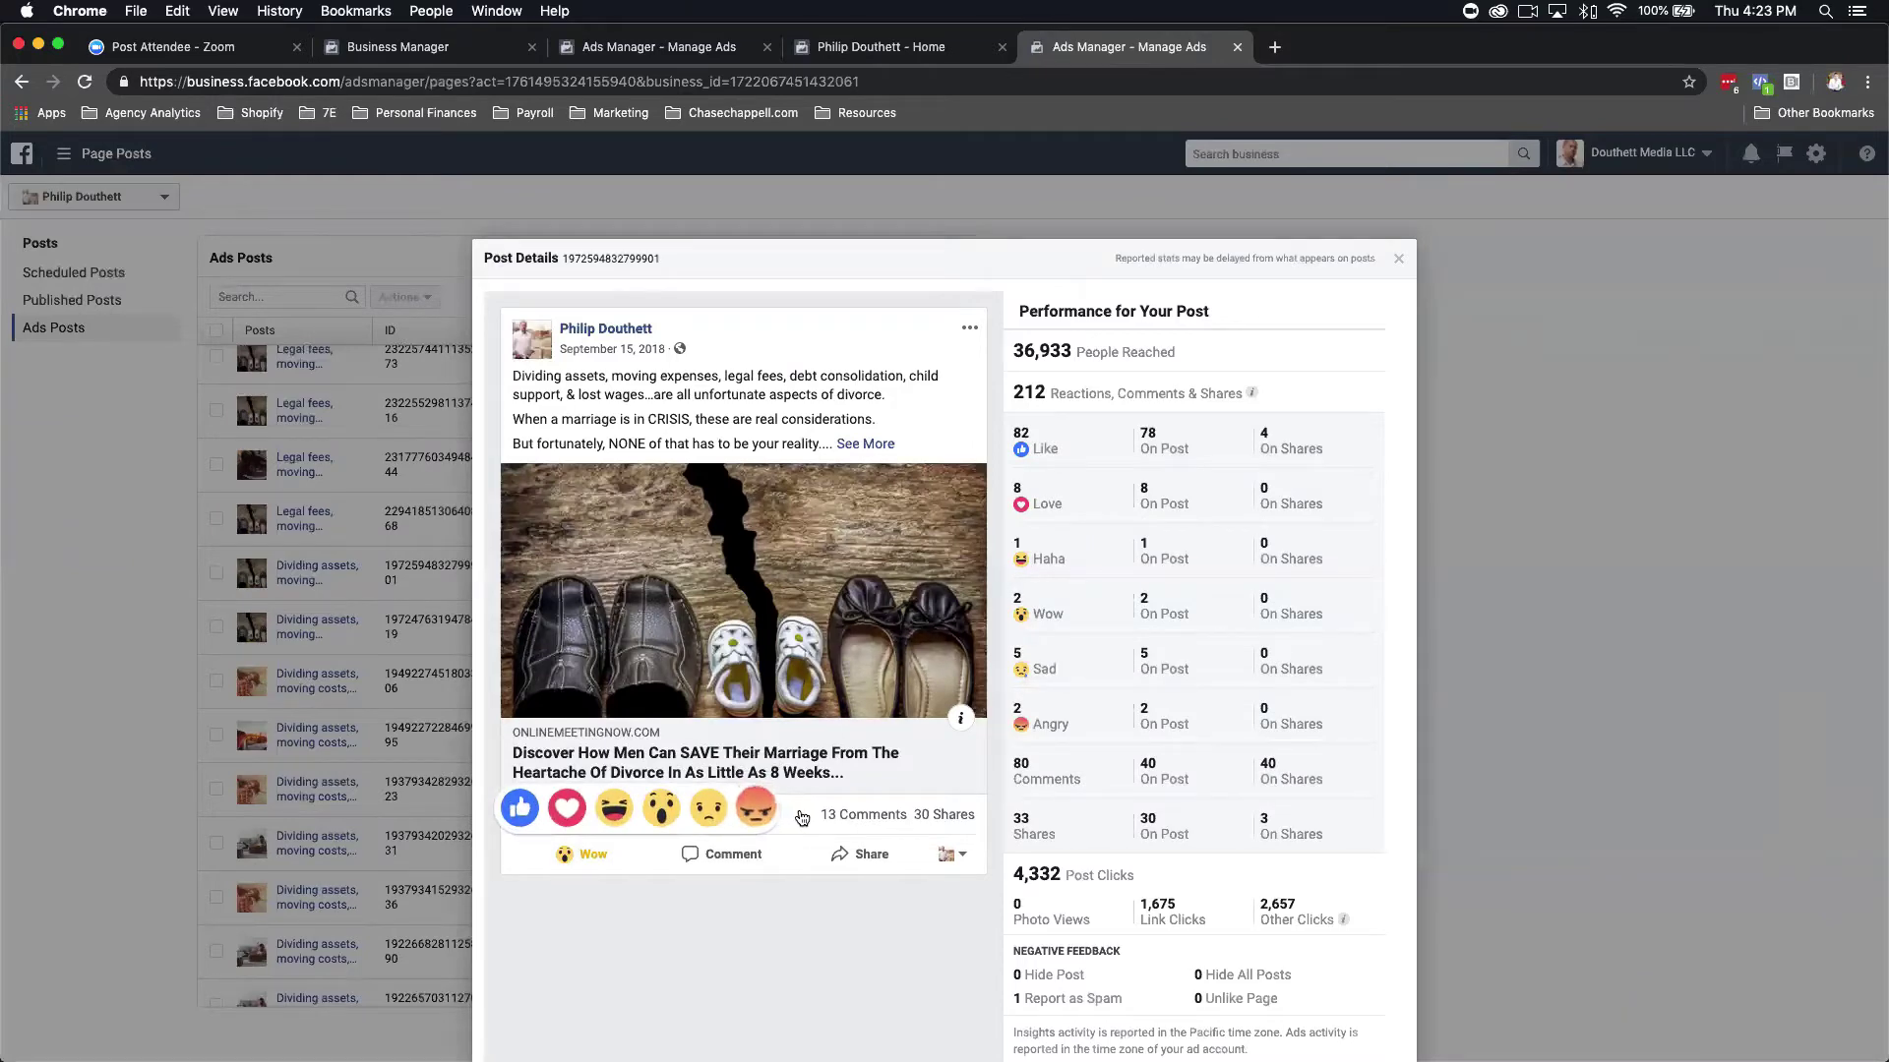
{"action": "left_click", "coordinate": [805, 718]}
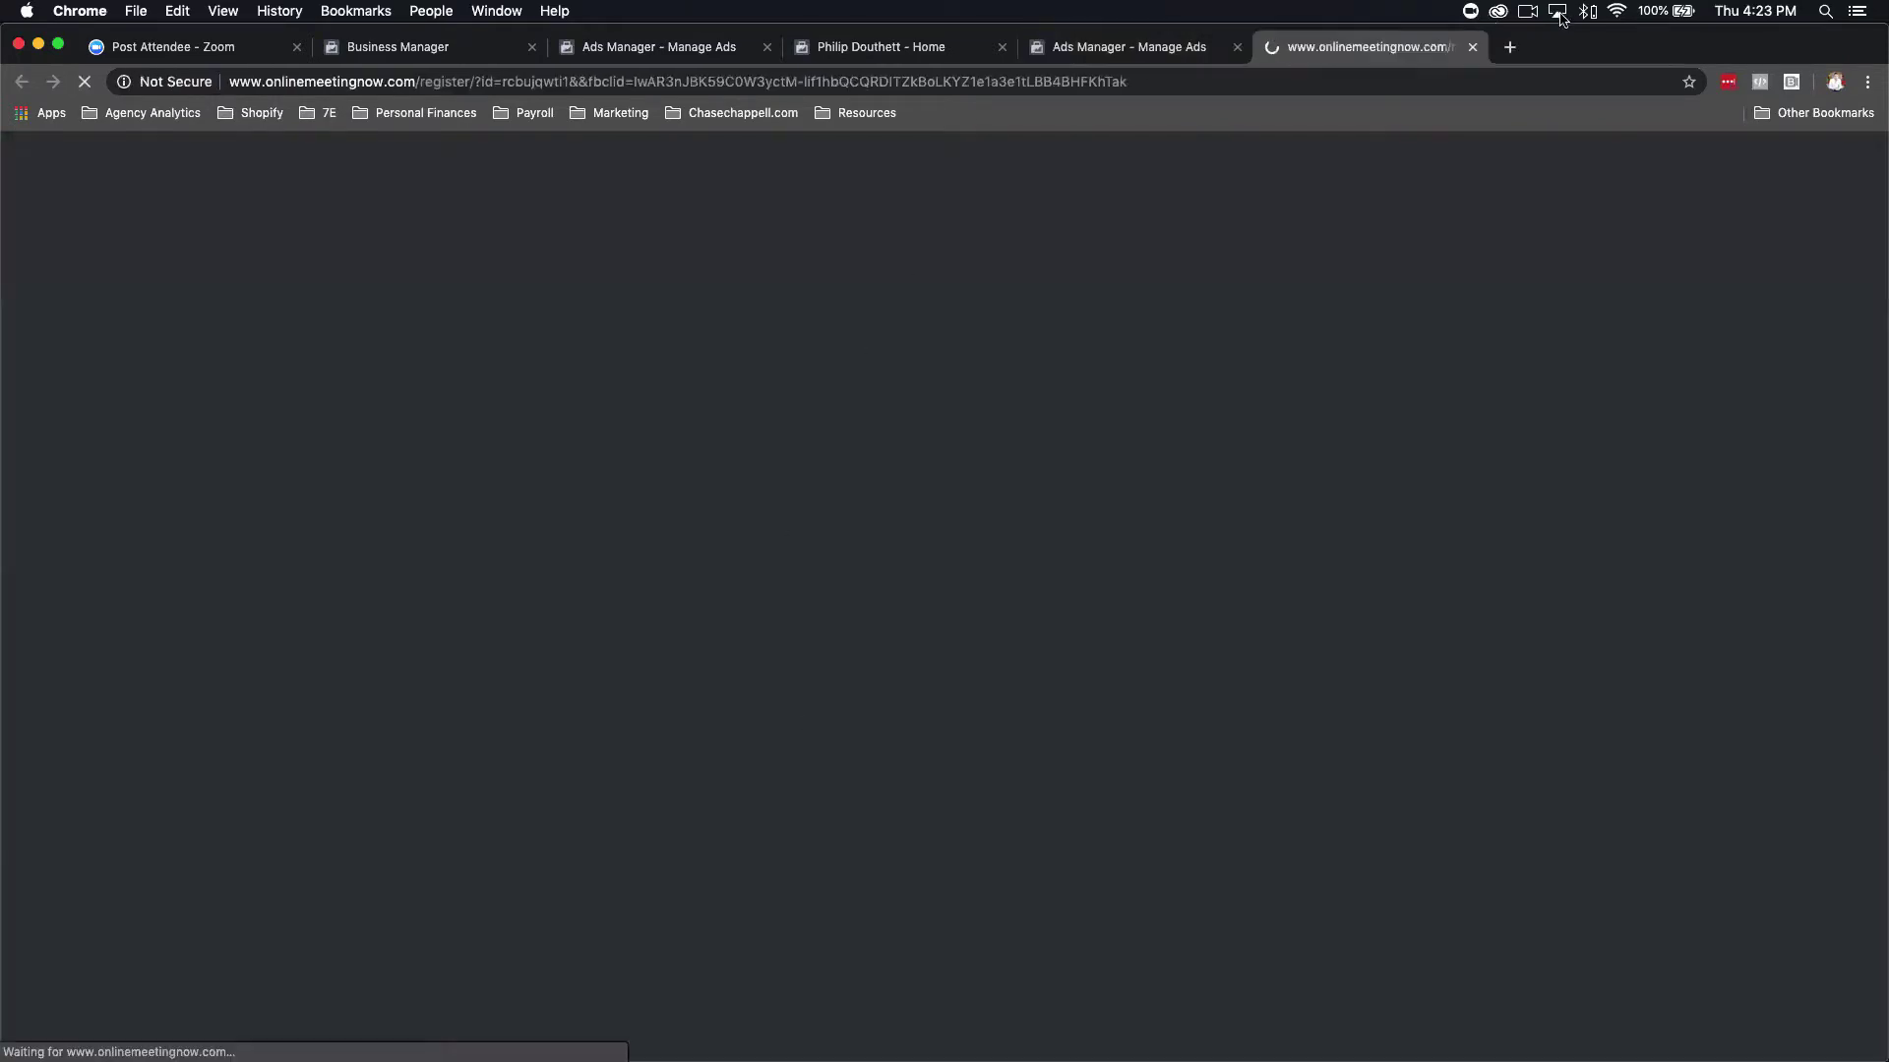
{"action": "key", "text": "super+w"}
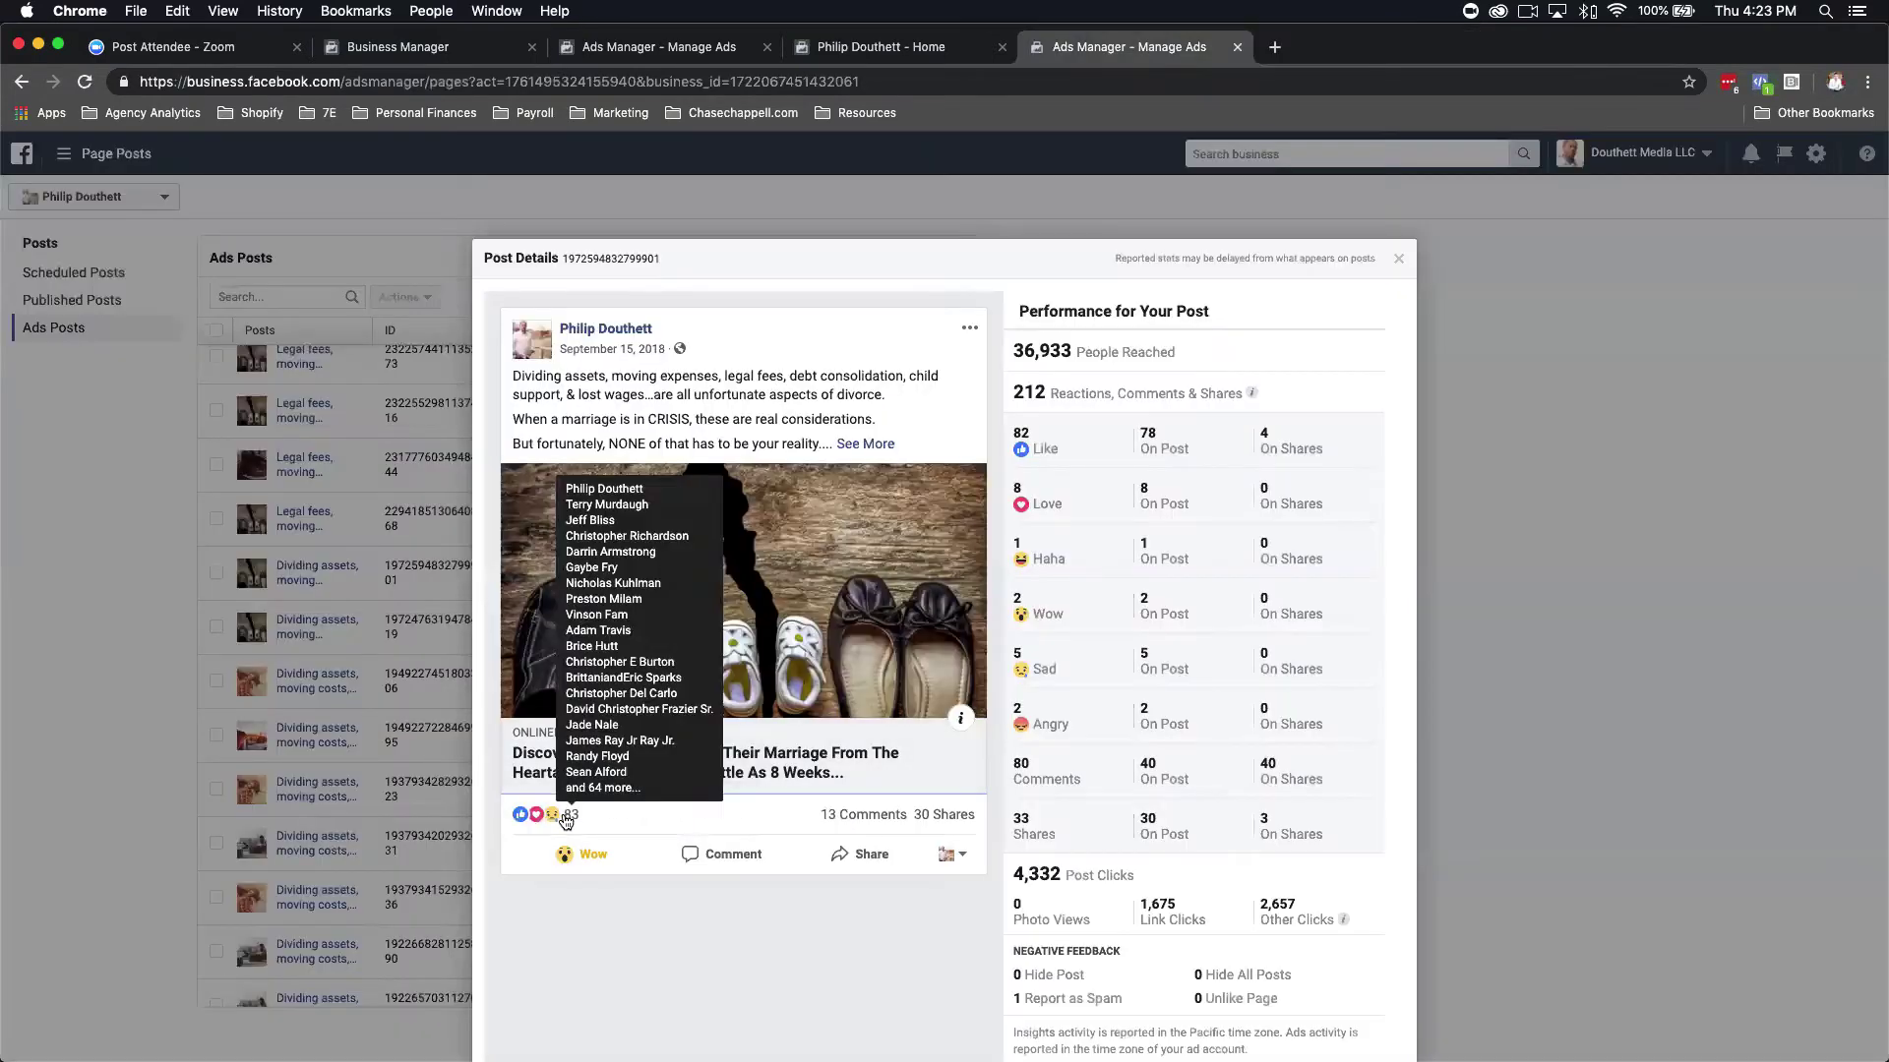
{"action": "mouse_move", "coordinate": [595, 858]}
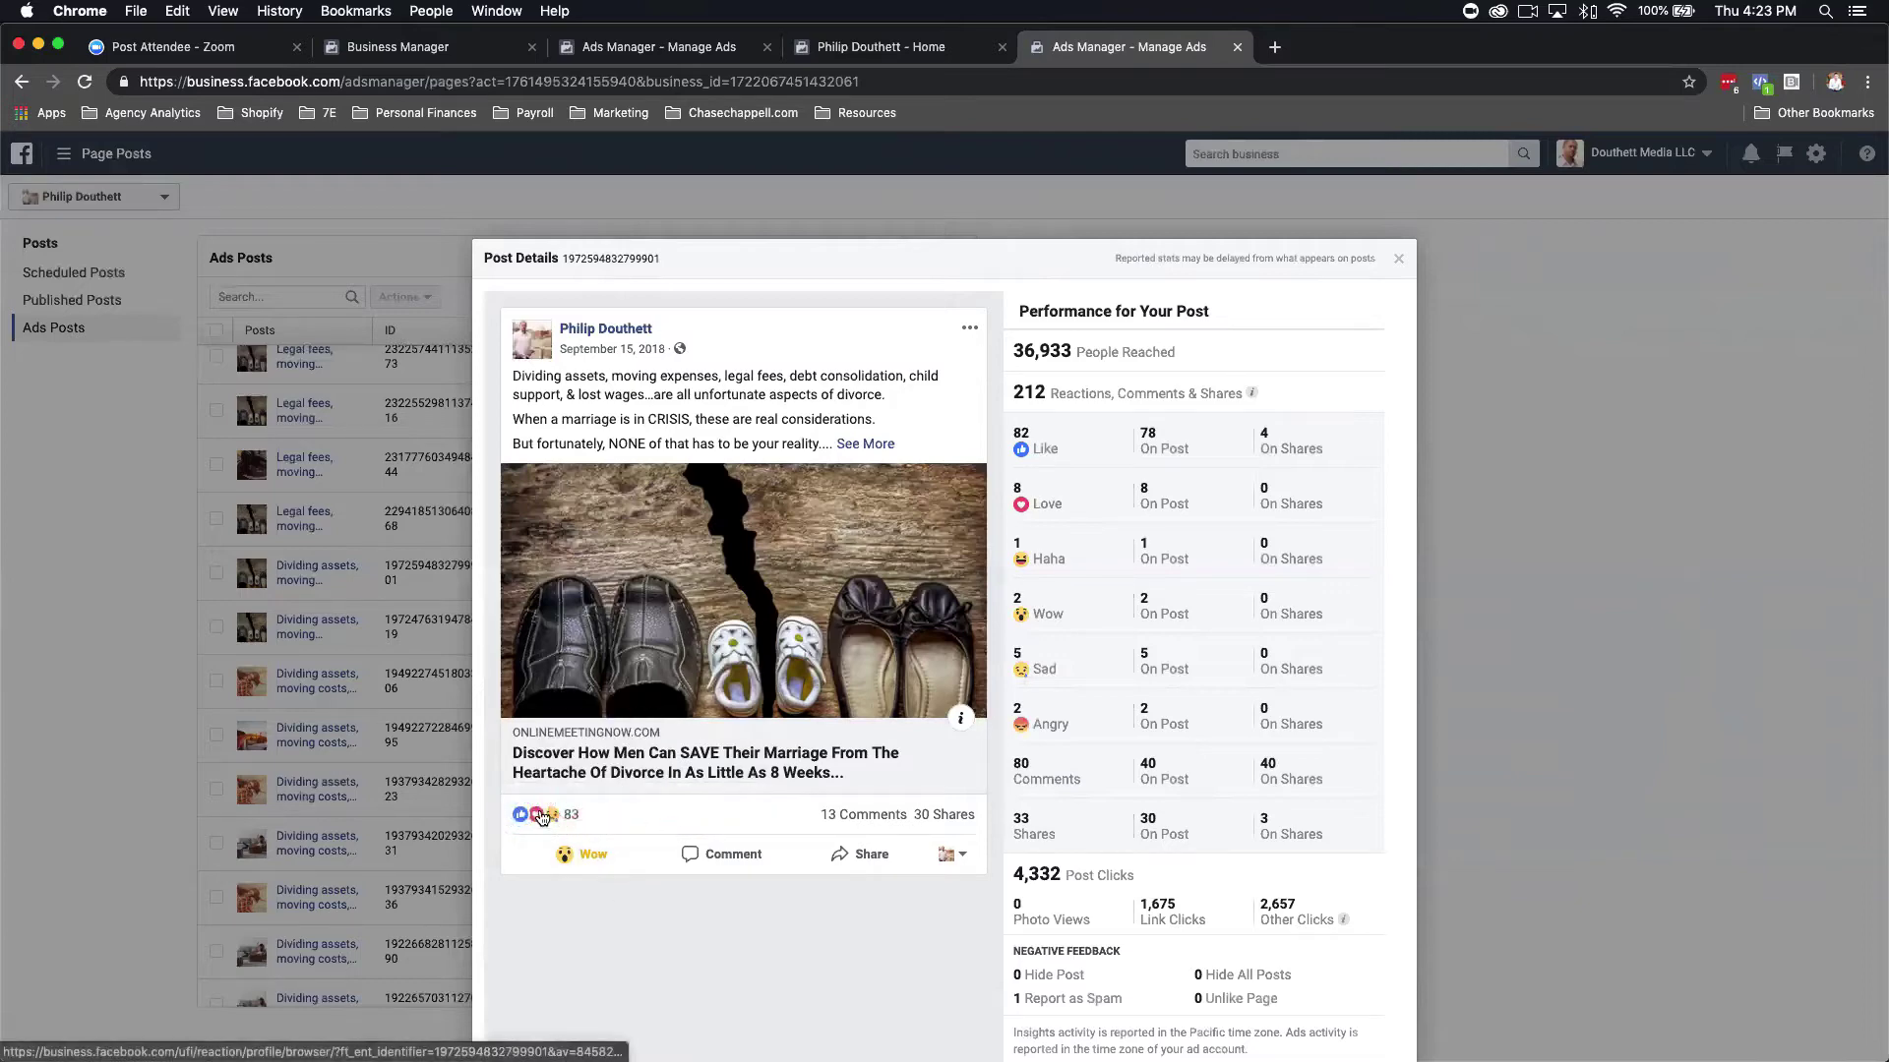
Look through the details of the ads posts from August 27 and August 20, 2018, and May 9 and May 12, 2019.
{"action": "left_click", "coordinate": [449, 571]}
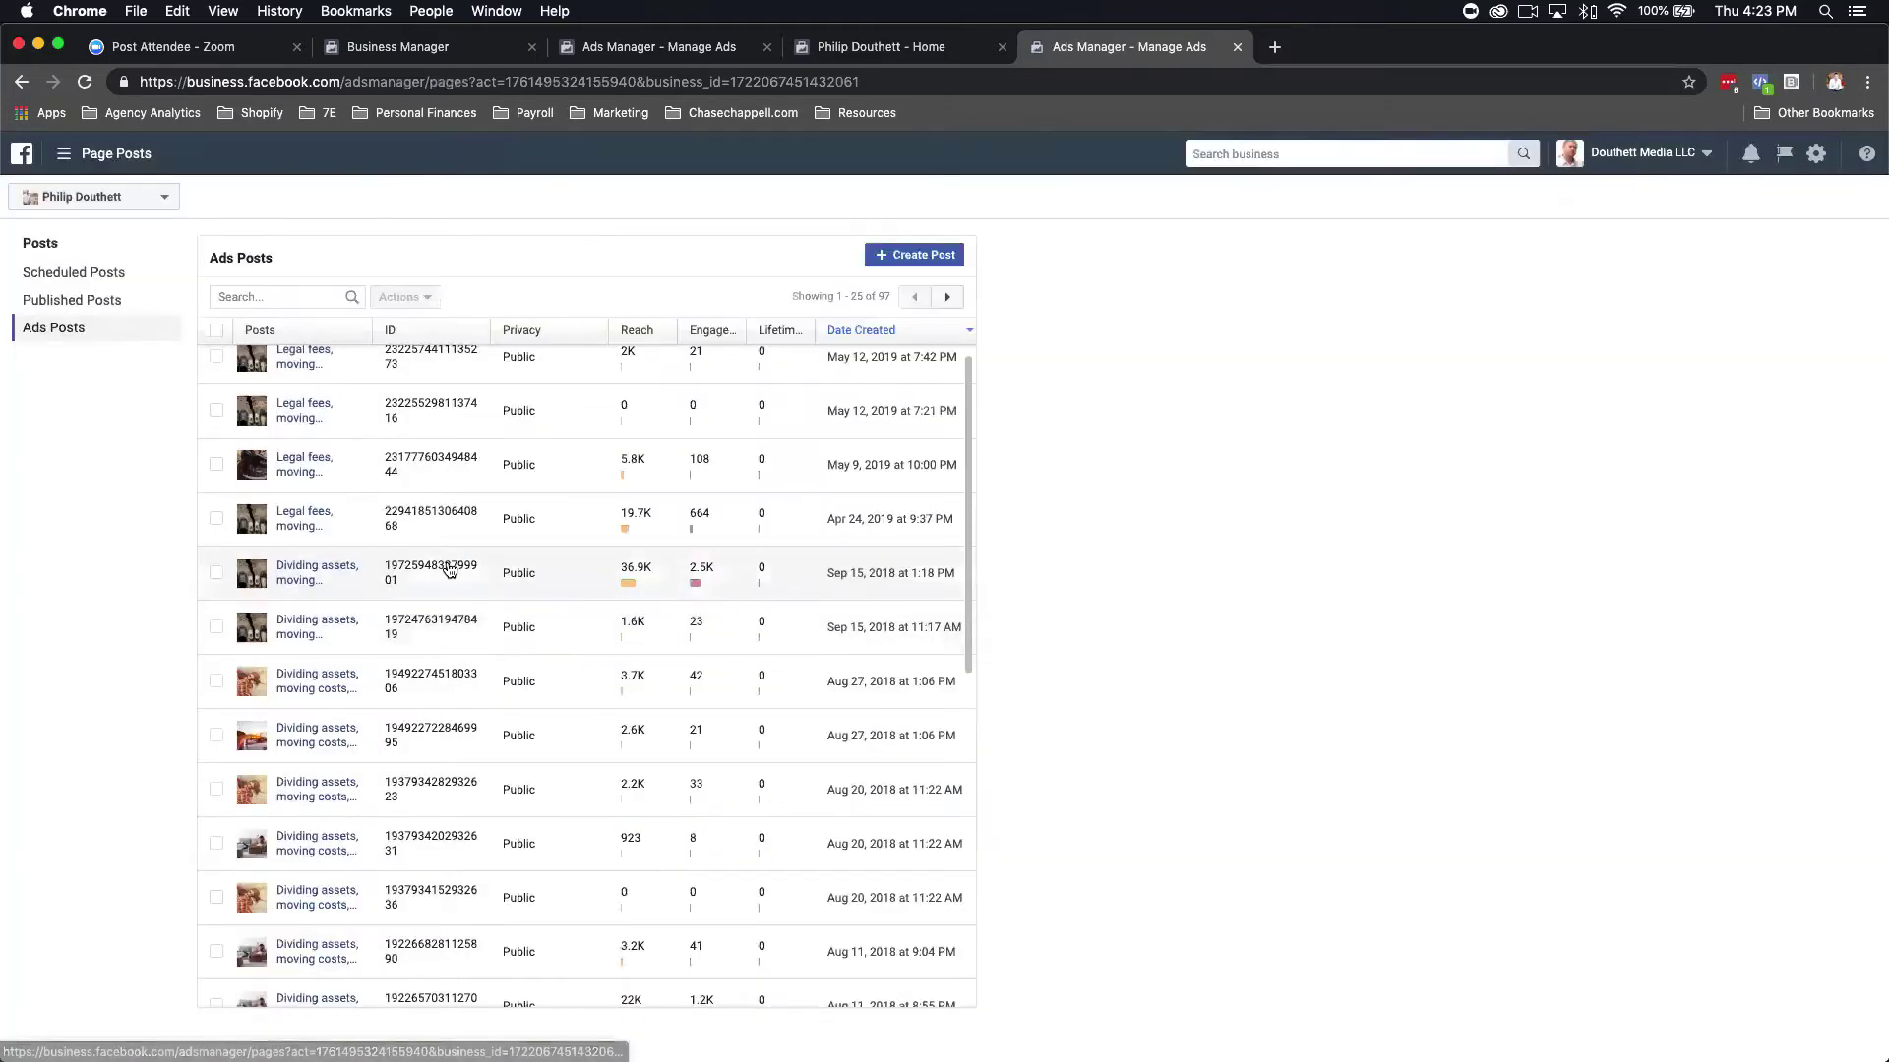
{"action": "left_click", "coordinate": [559, 673]}
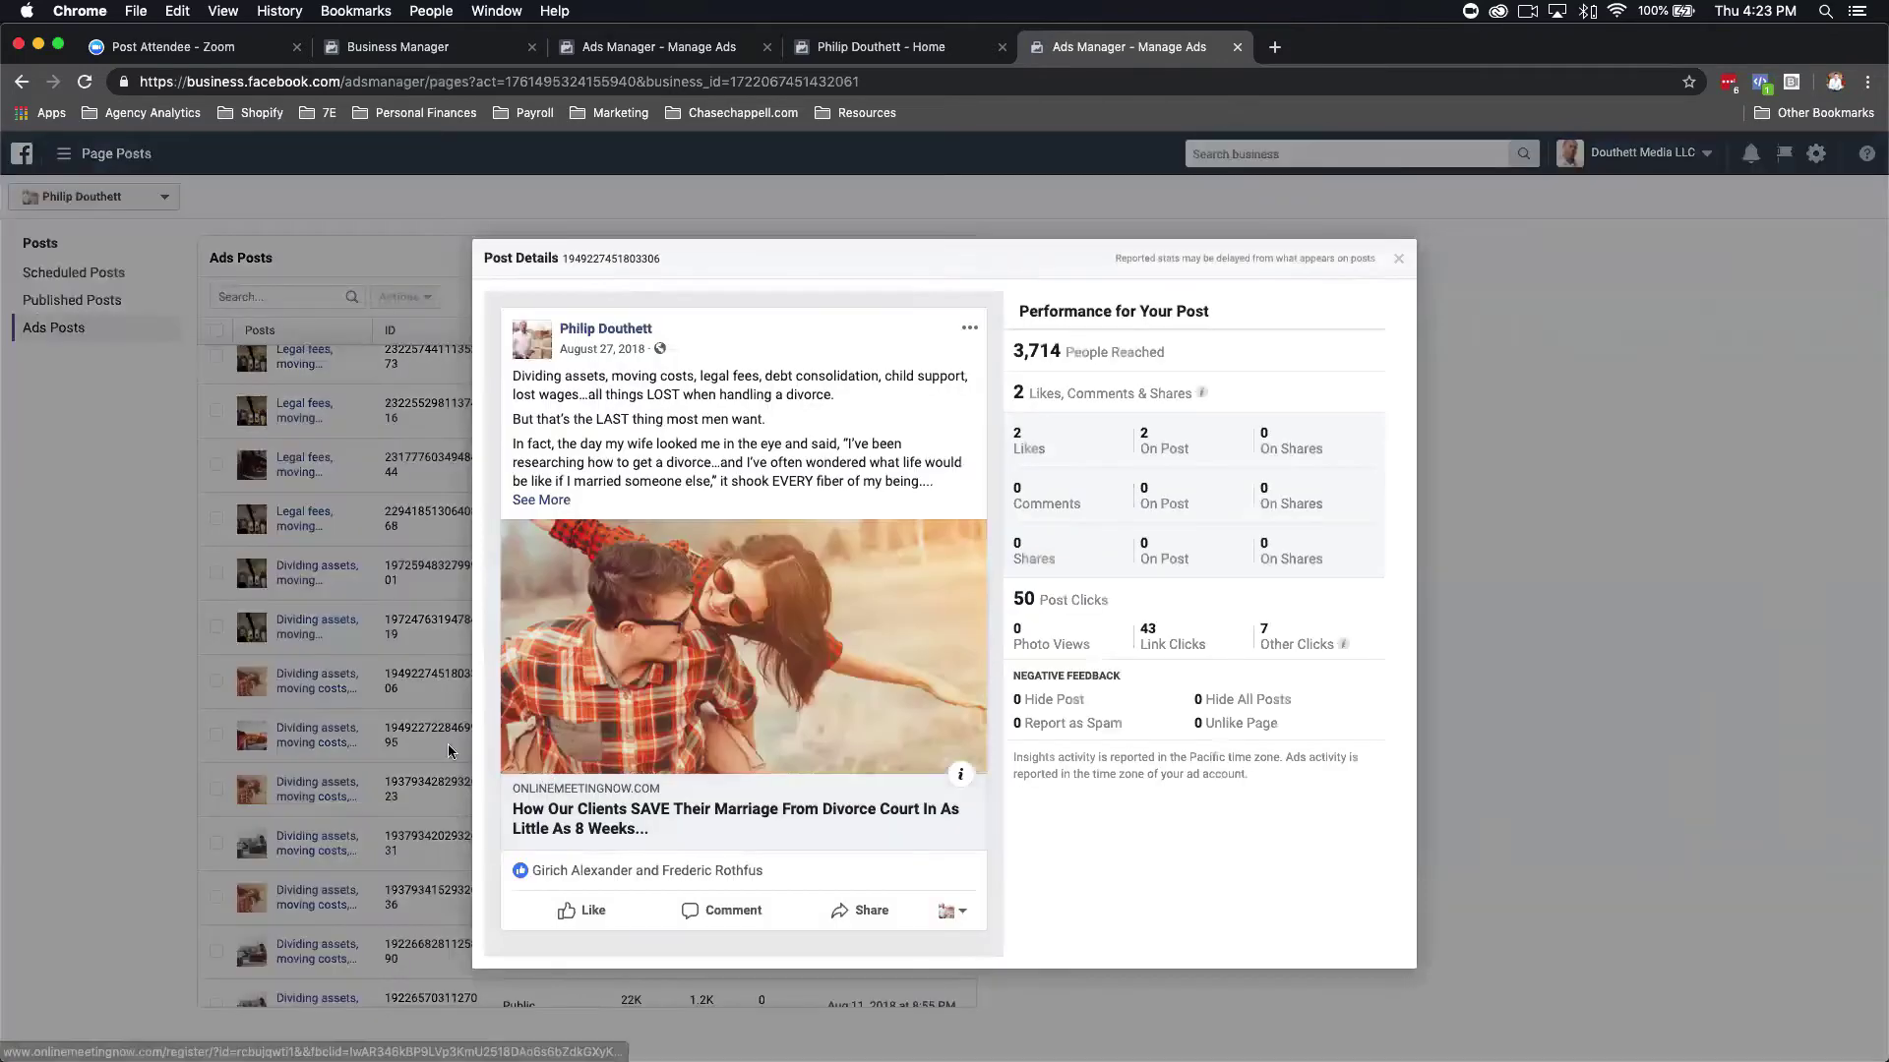
{"action": "left_click", "coordinate": [406, 725]}
{"action": "left_click", "coordinate": [618, 805]}
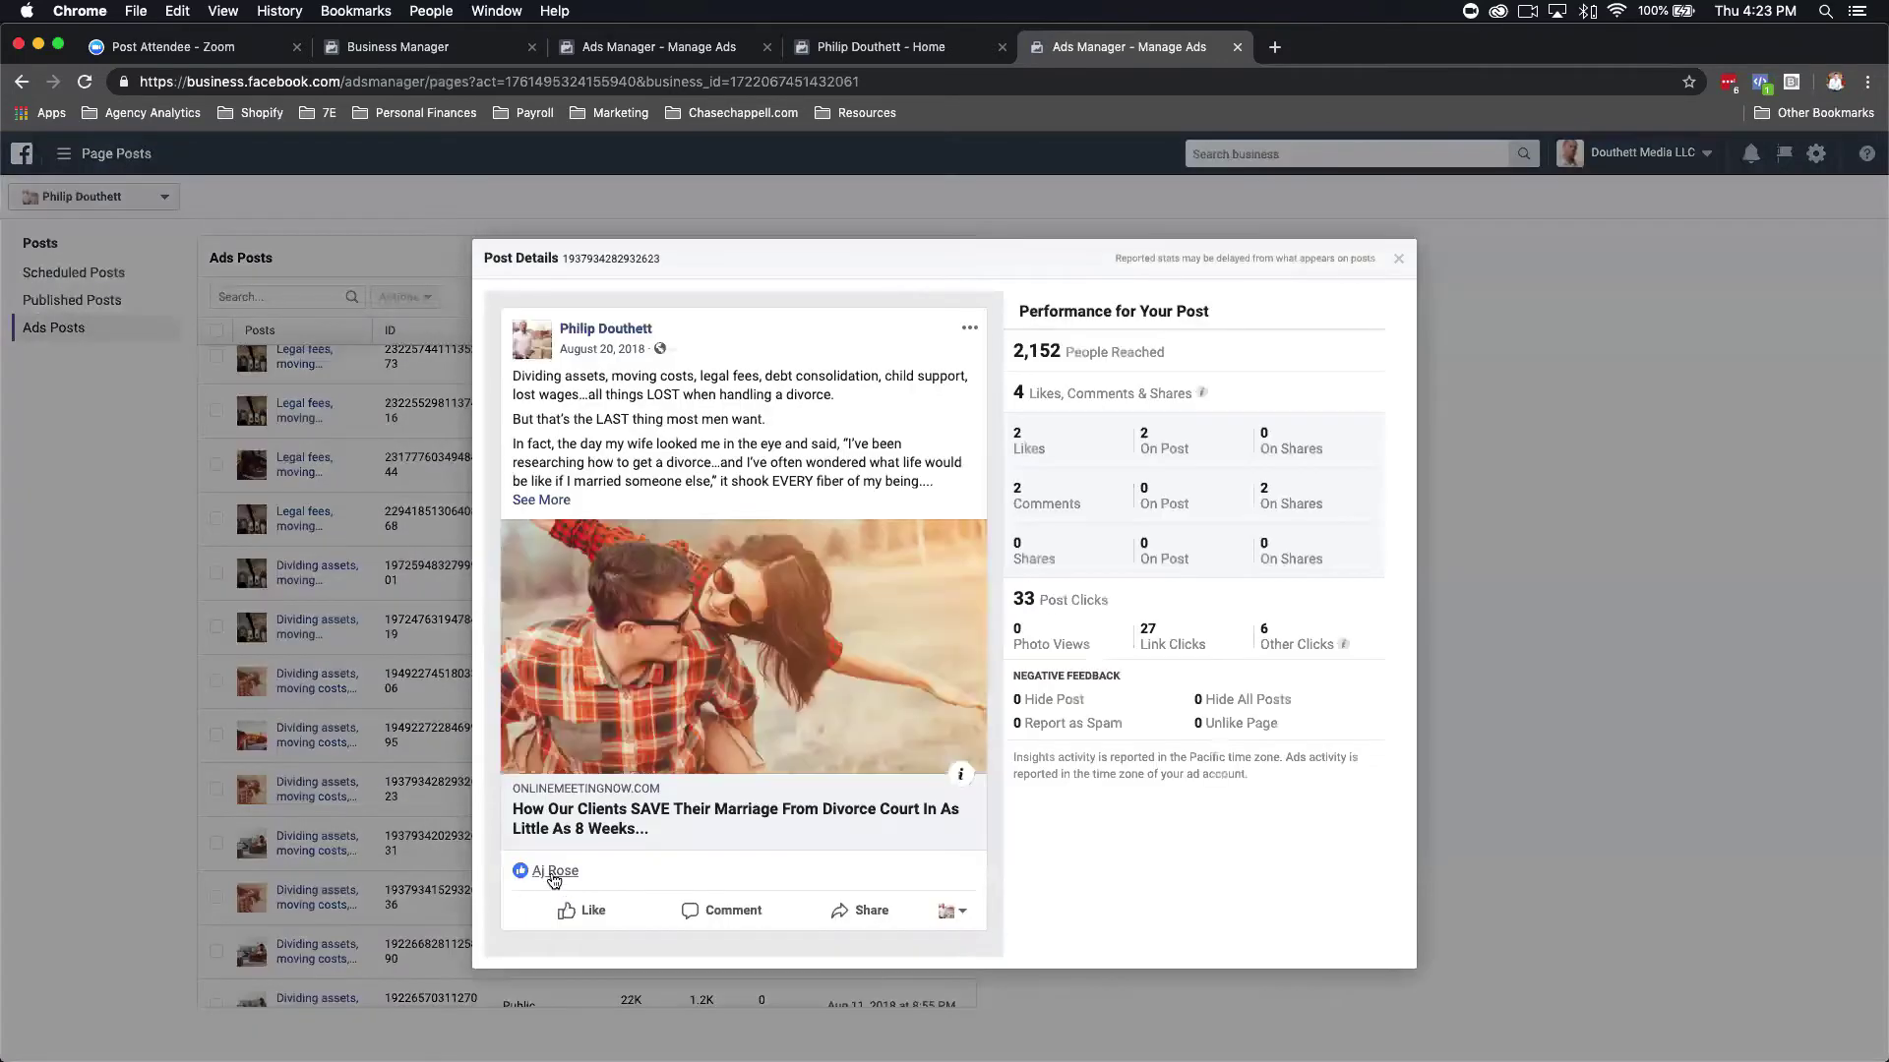
{"action": "left_click", "coordinate": [349, 668]}
{"action": "left_click", "coordinate": [574, 477]}
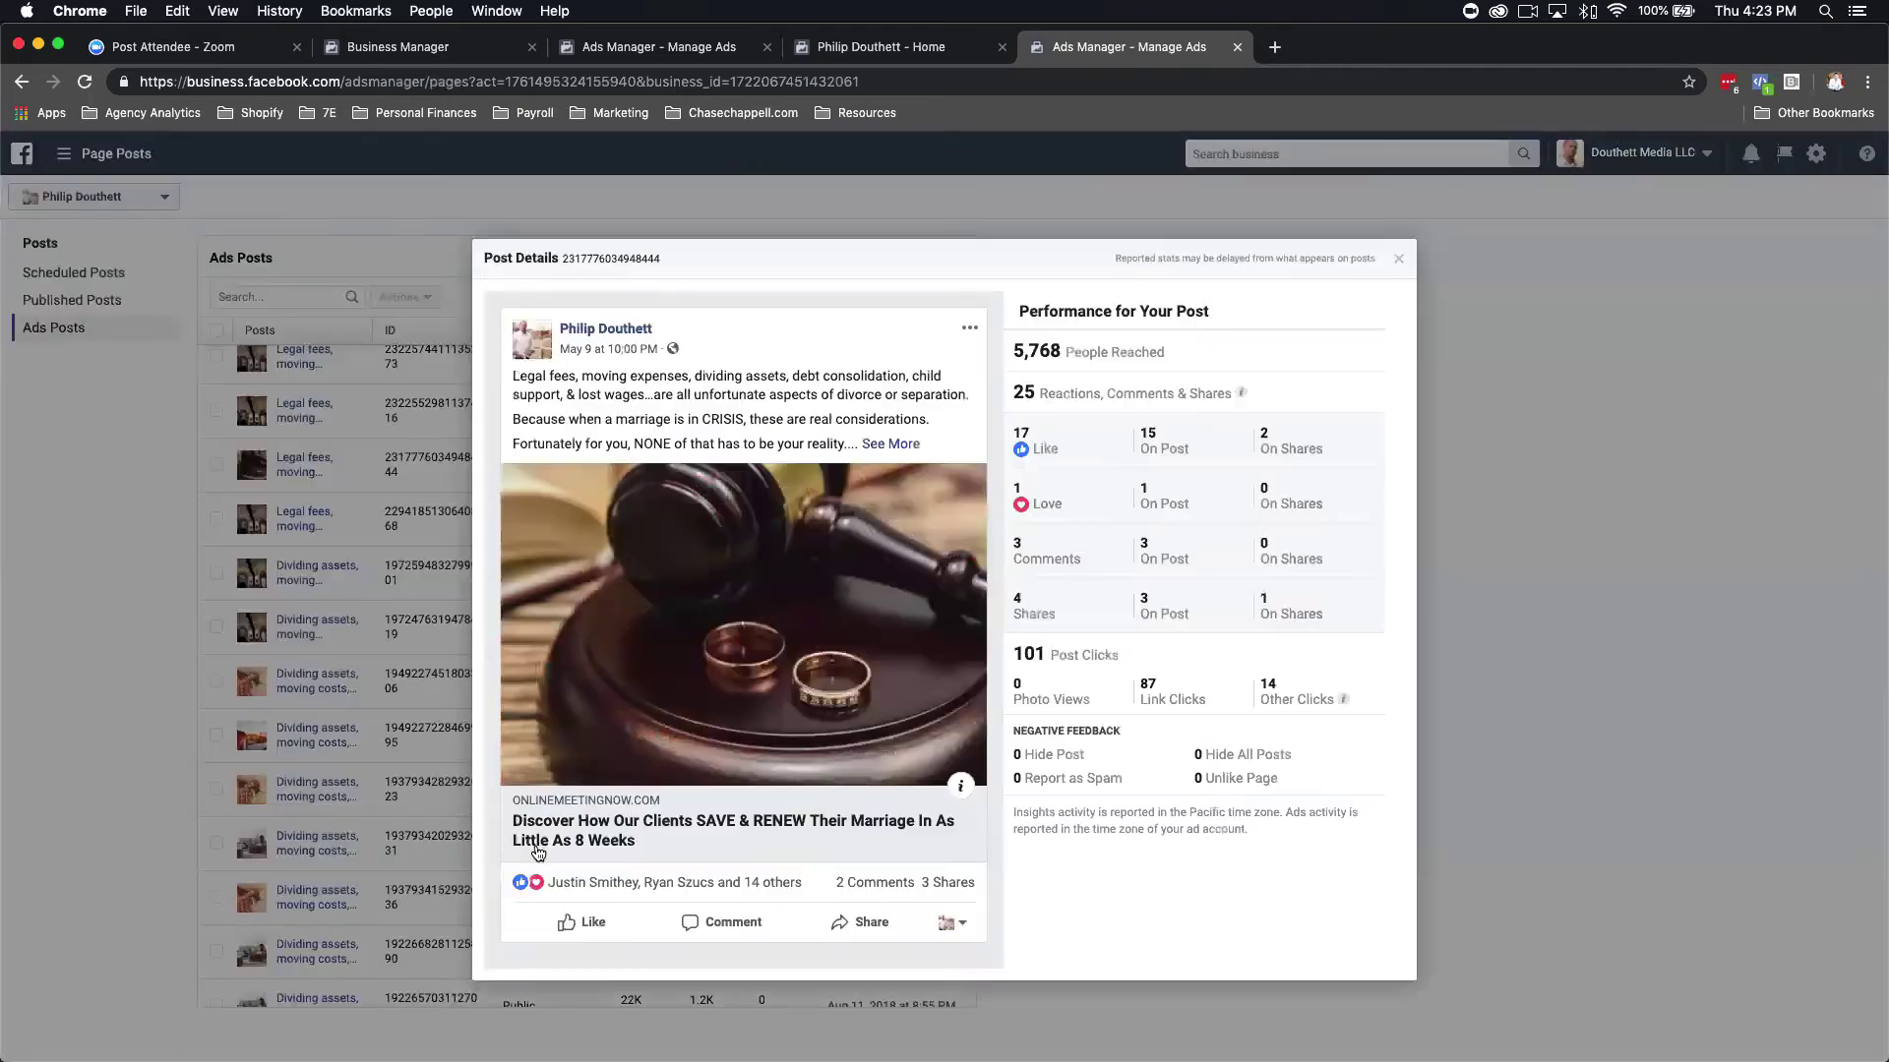
{"action": "left_click", "coordinate": [448, 590]}
{"action": "left_click", "coordinate": [590, 418]}
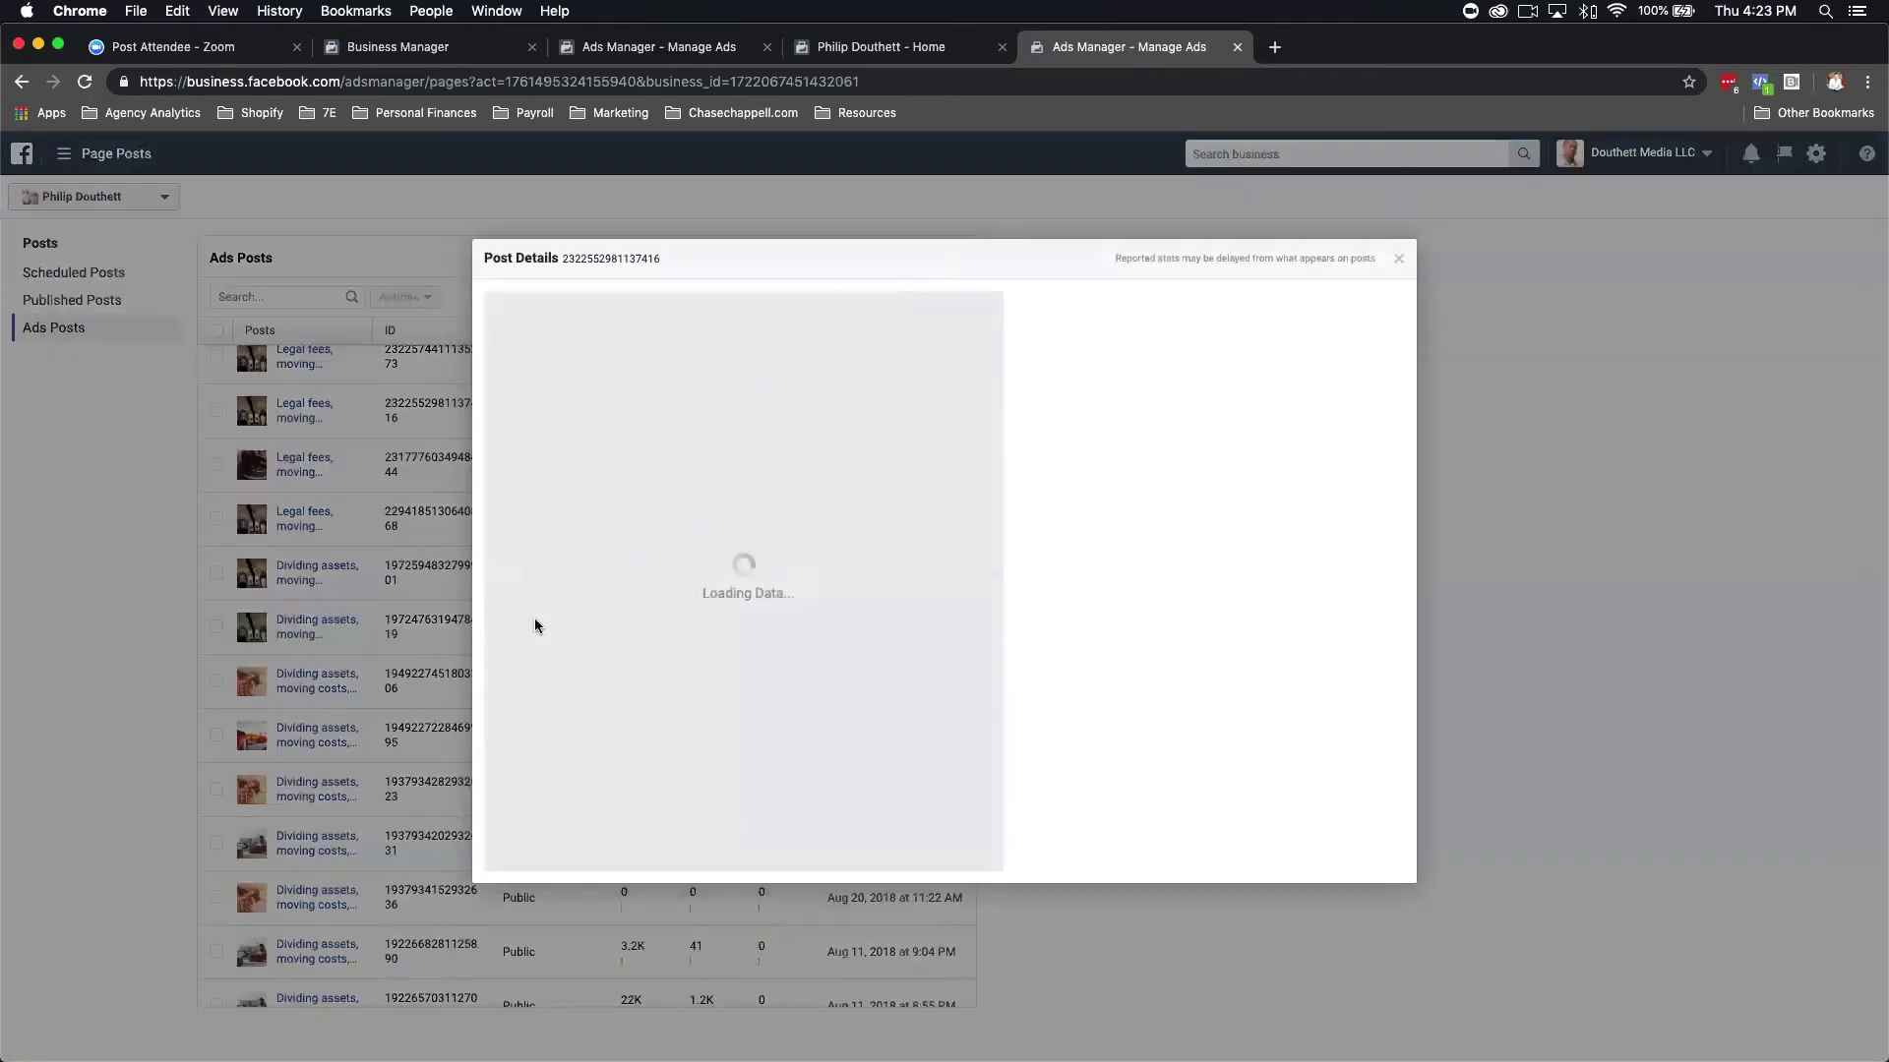
{"action": "left_click", "coordinate": [380, 613]}
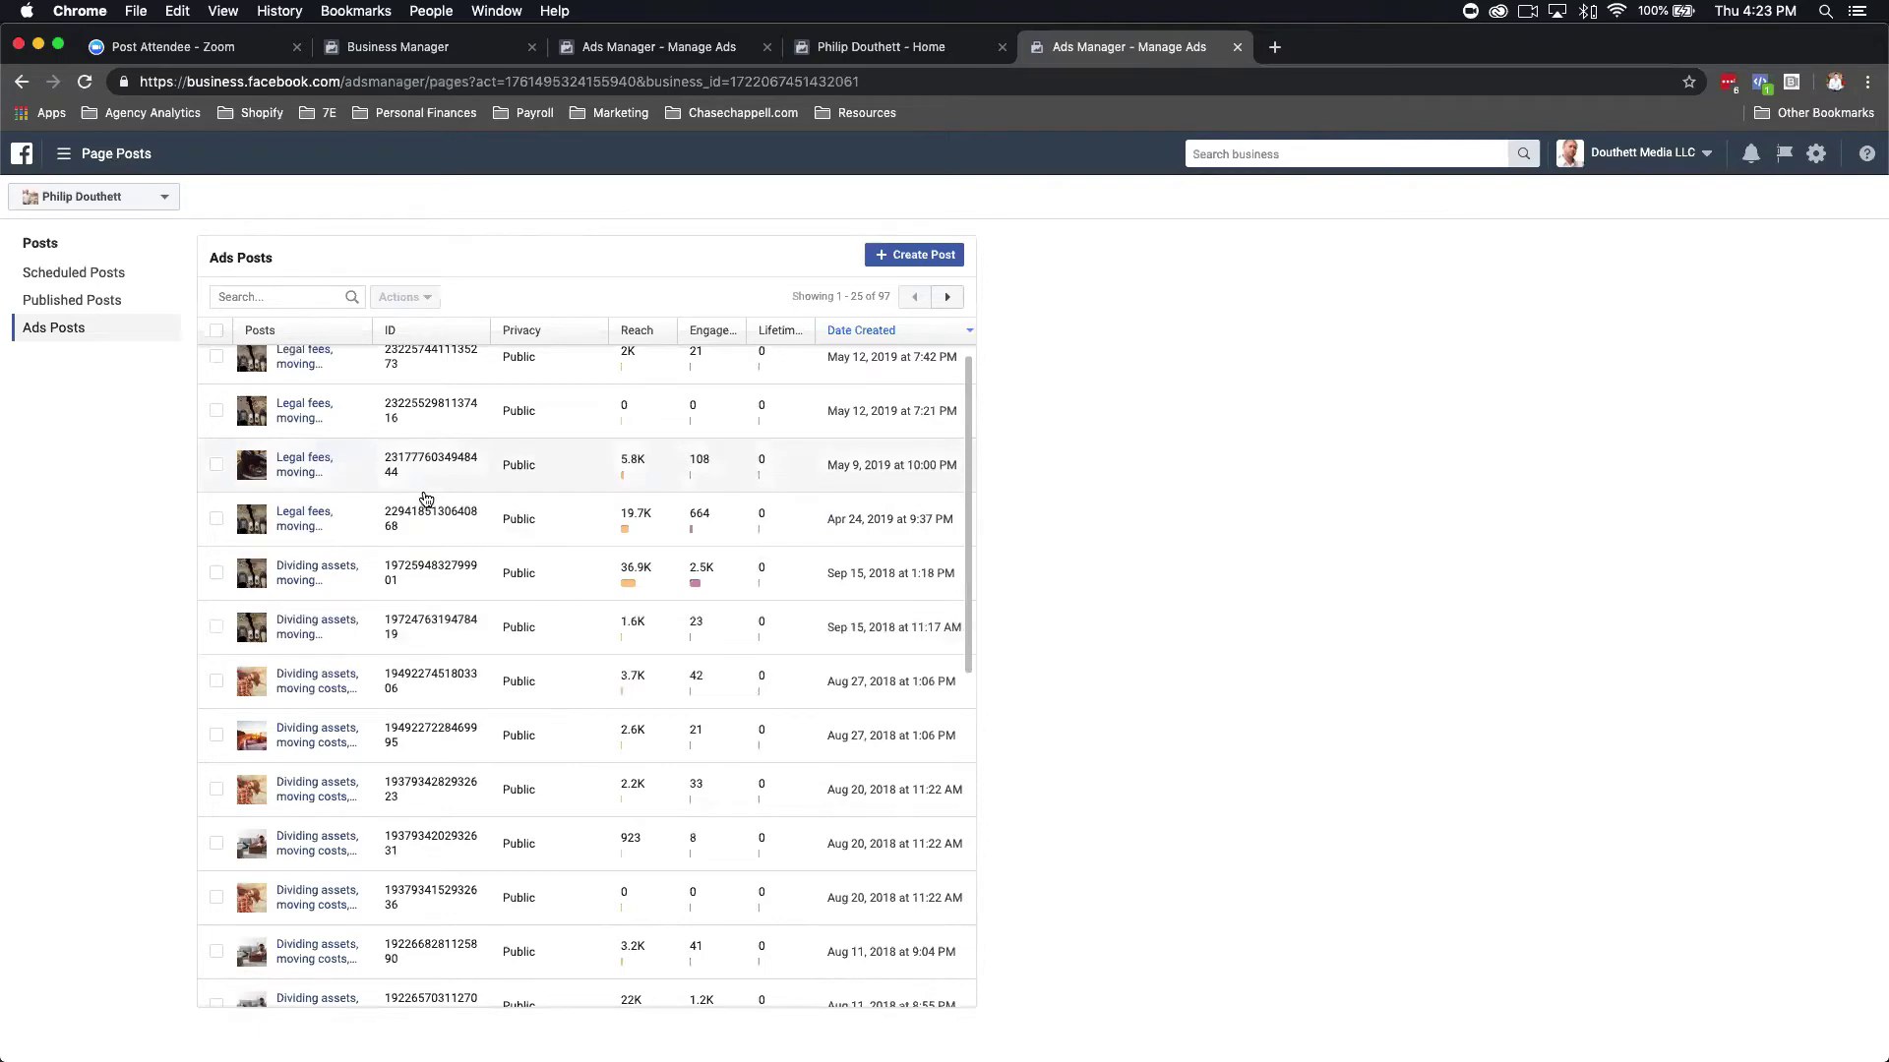
Return to the Facebook page's home view and open its general settings.
{"action": "left_click", "coordinate": [881, 52]}
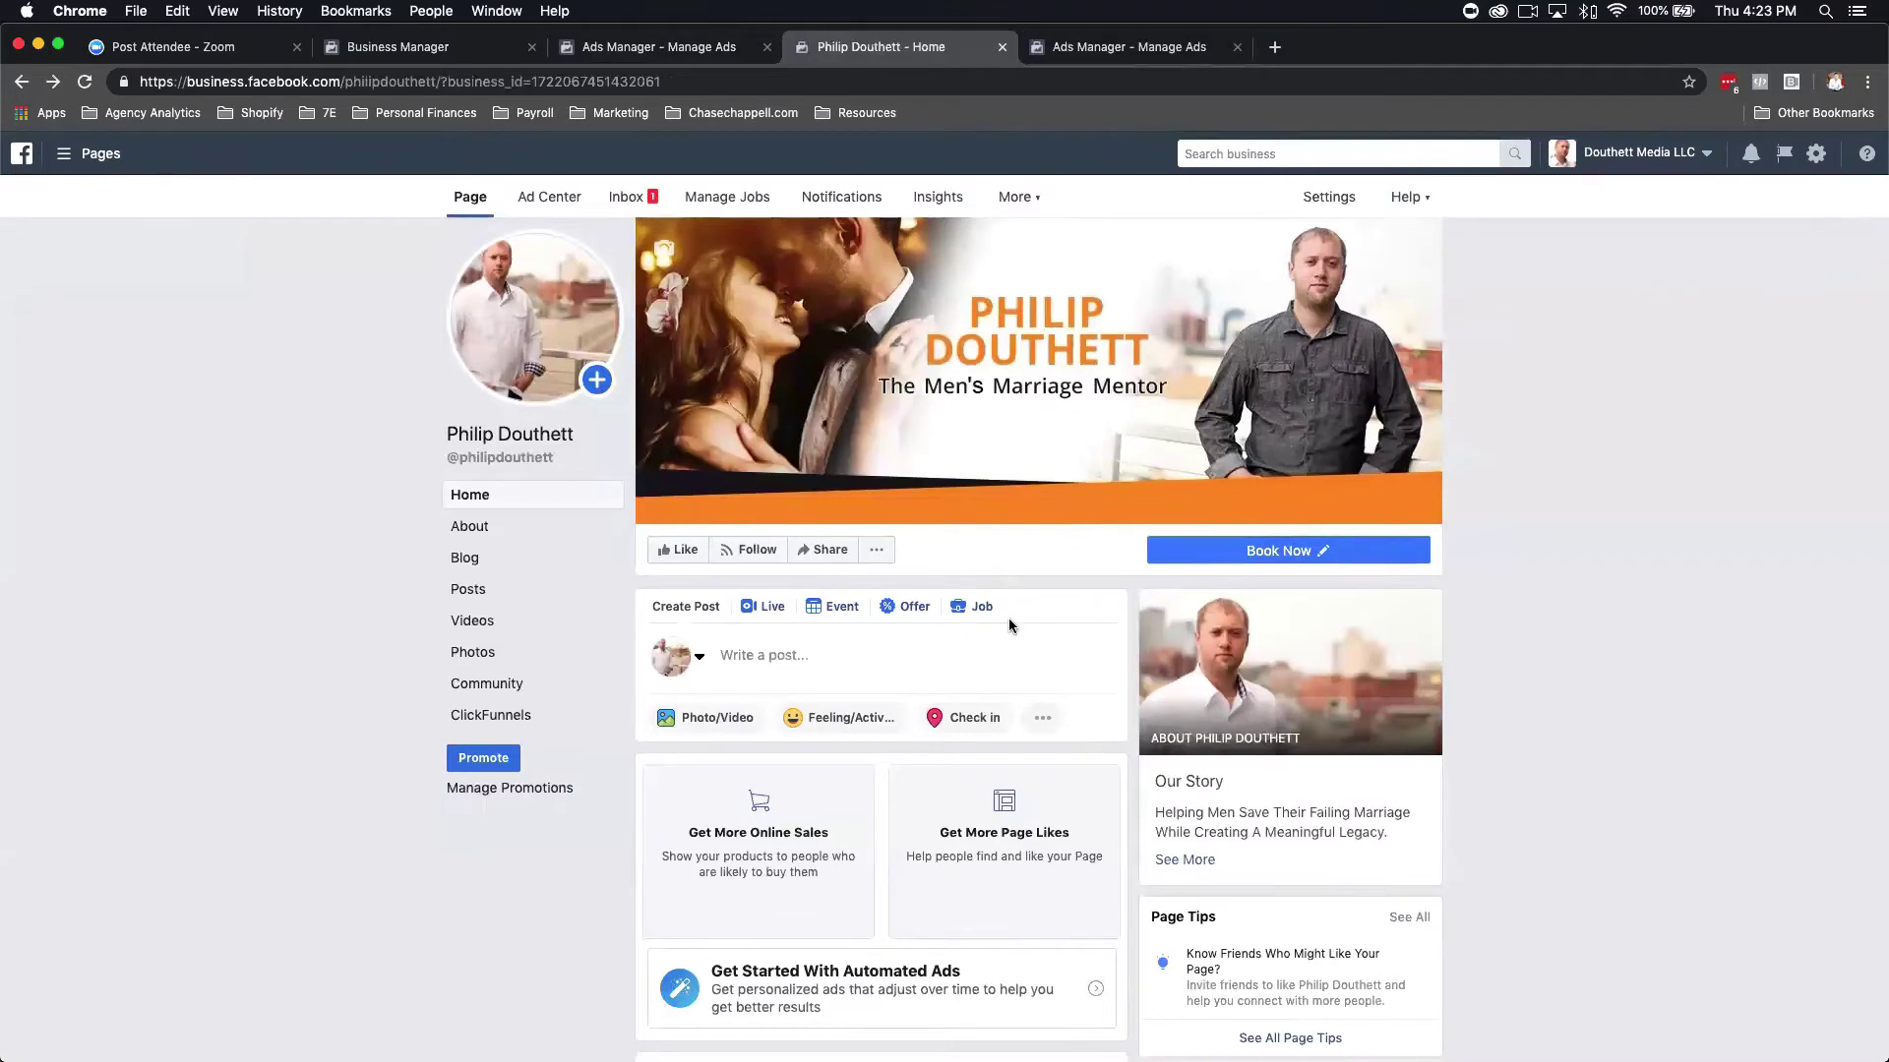
{"action": "scroll", "coordinate": [1007, 617], "scroll_direction": "down", "scroll_amount": 1}
{"action": "scroll", "coordinate": [1213, 439], "scroll_direction": "up", "scroll_amount": 1}
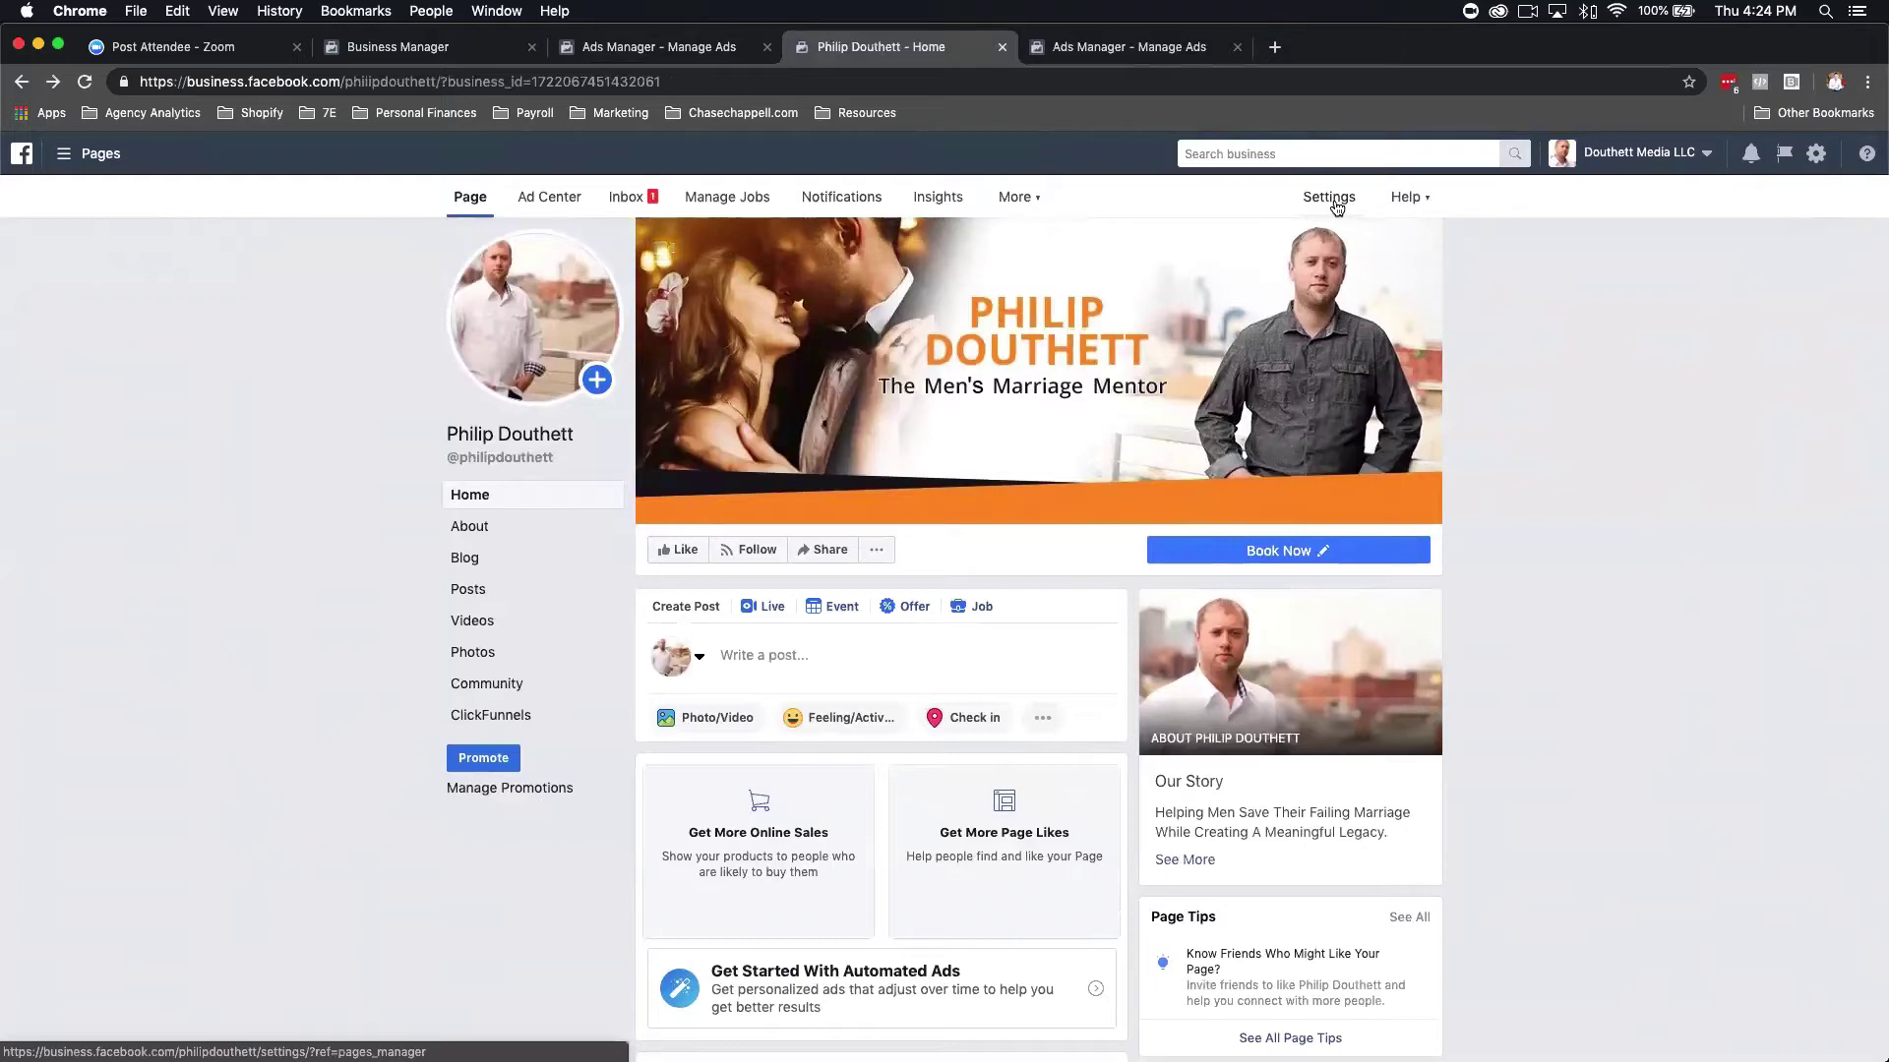
{"action": "left_click", "coordinate": [1334, 201]}
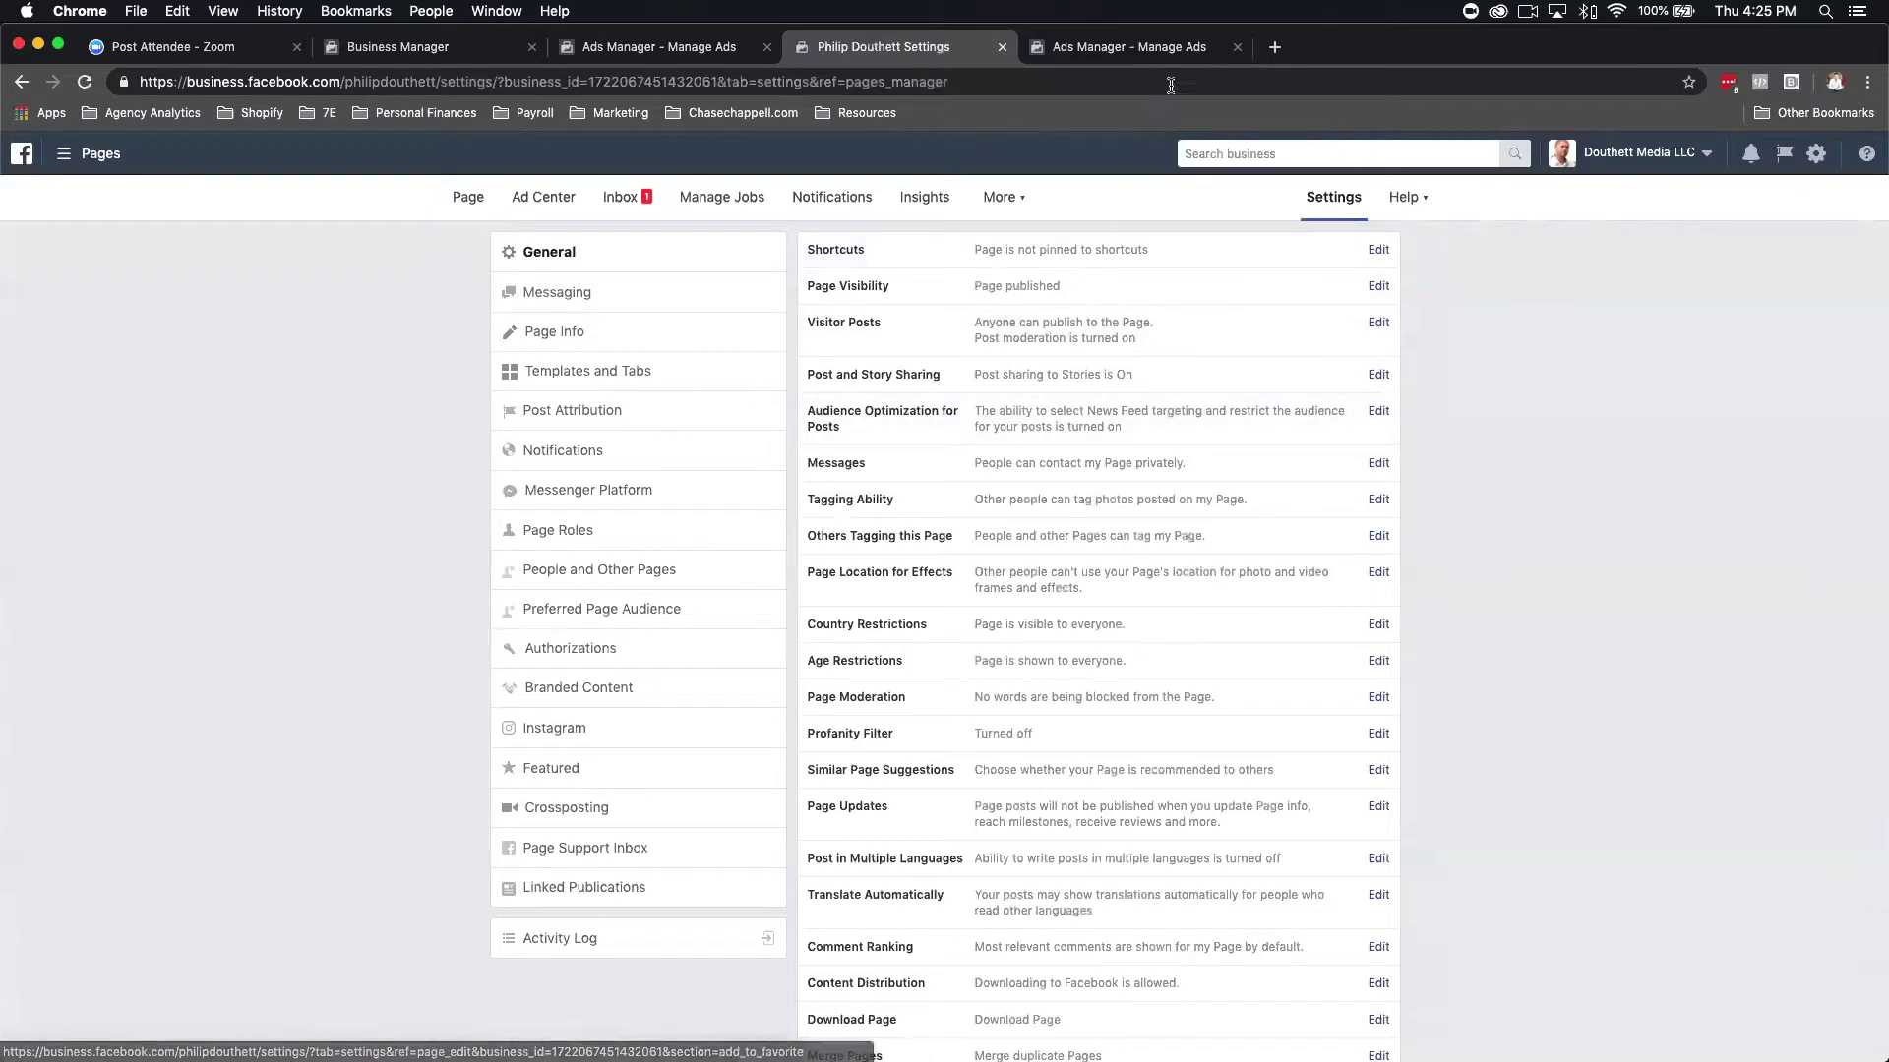
Bring up the Bryker Hyde page settings in a separate window, examine the verification and moderation entries, and put the window away.
{"action": "left_click", "coordinate": [1275, 49]}
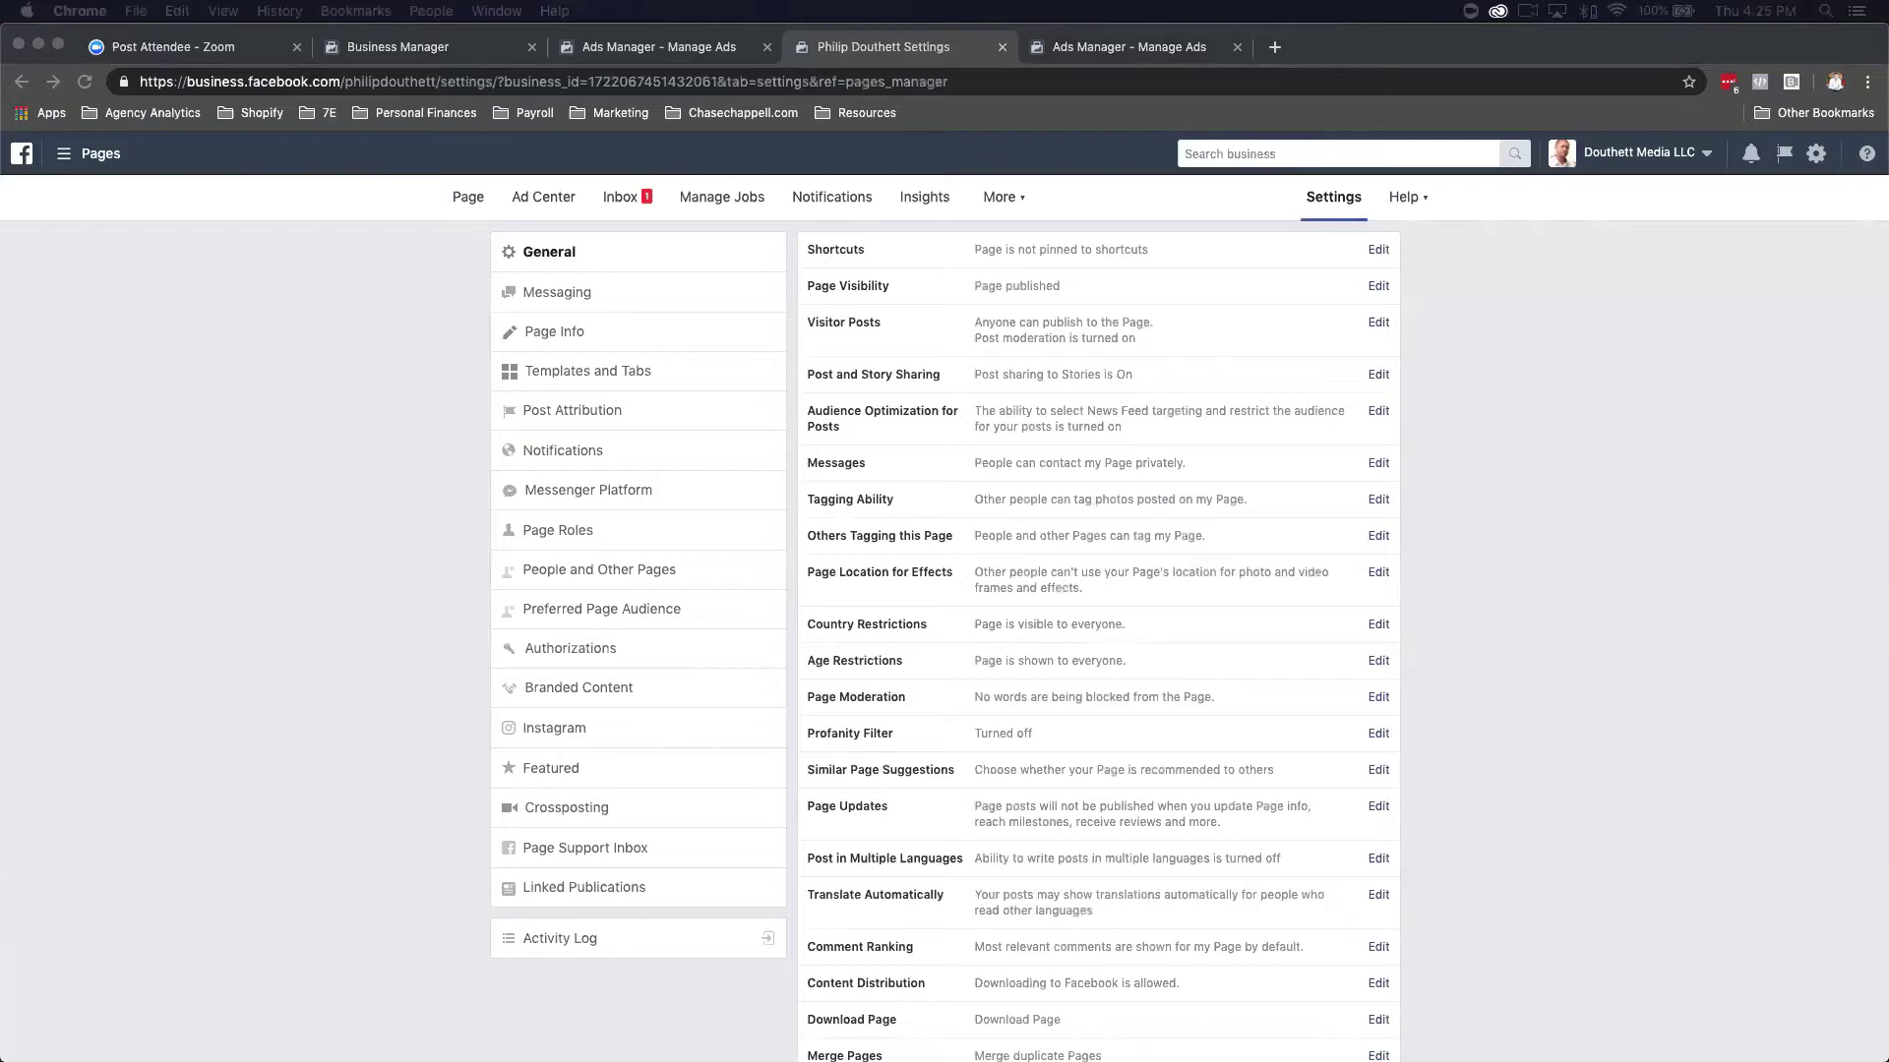
{"action": "left_click_drag", "start_coordinate": [1123, 286], "coordinate": [487, 105]}
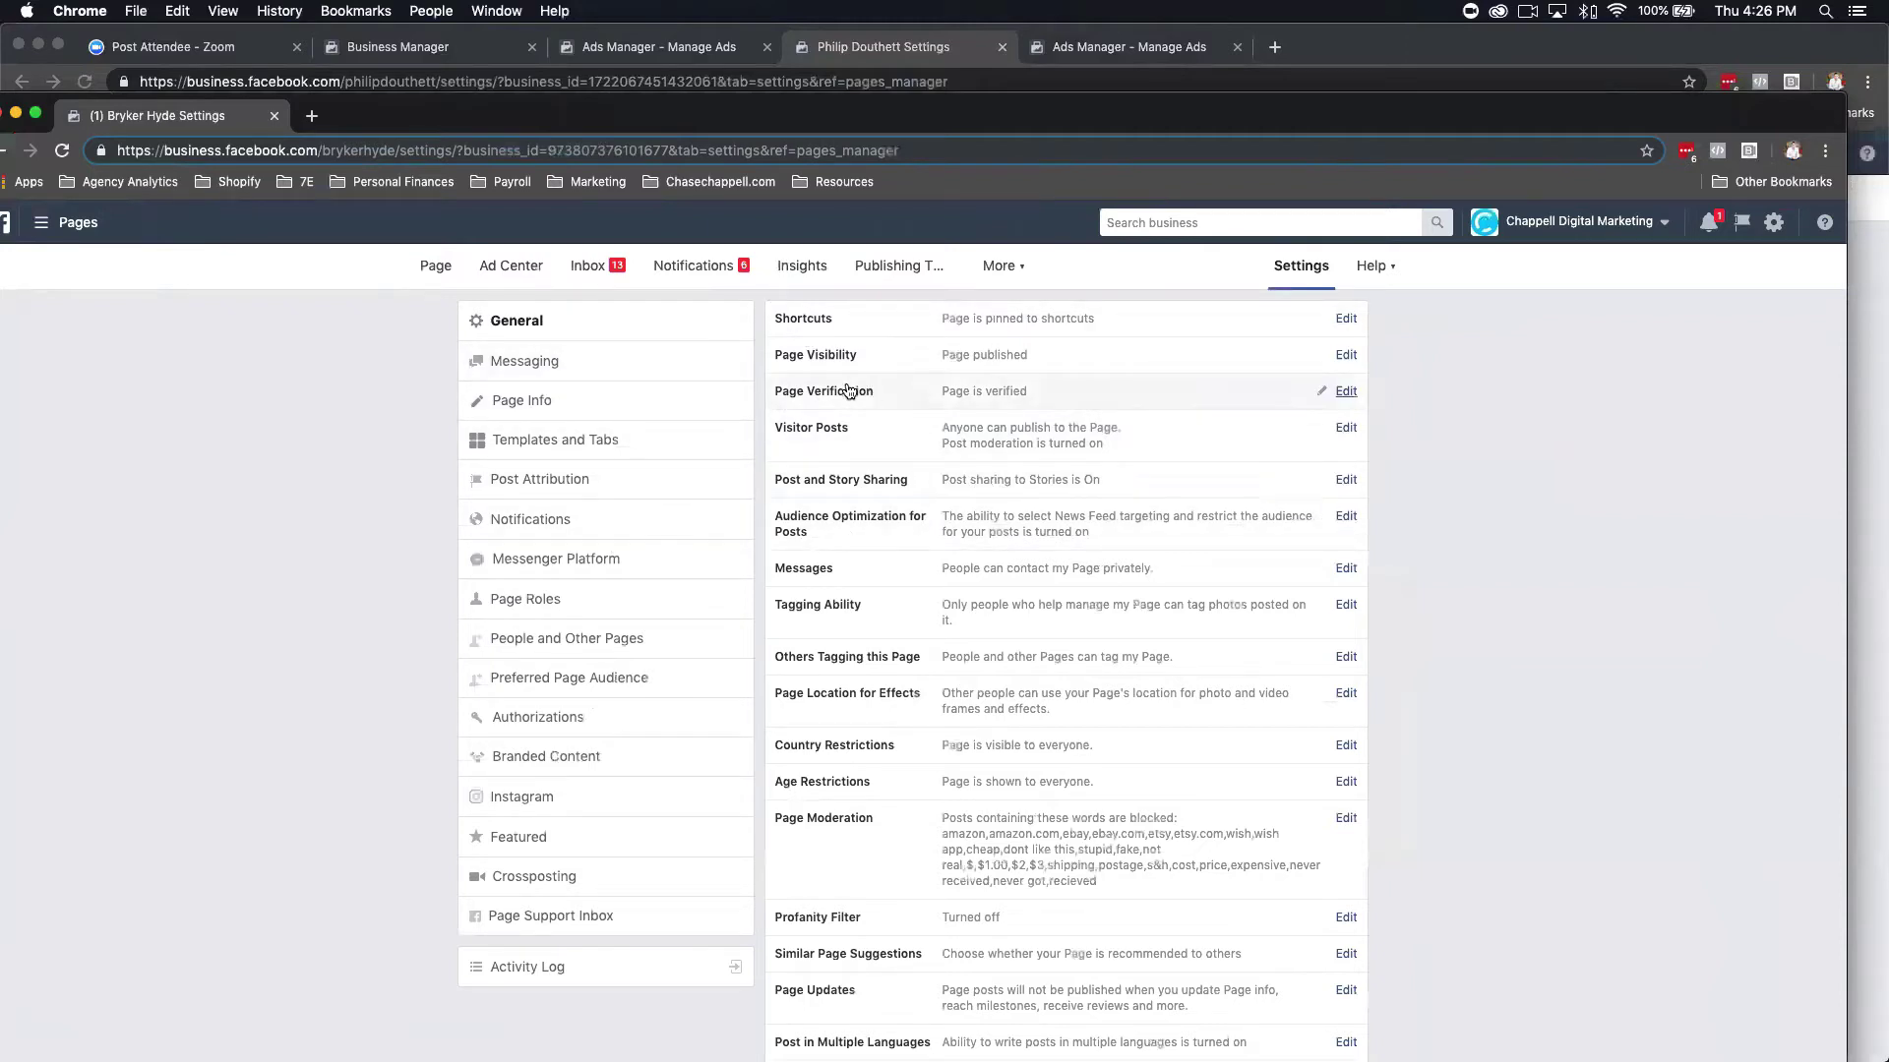
{"action": "scroll", "coordinate": [843, 485], "scroll_direction": "down", "scroll_amount": 1}
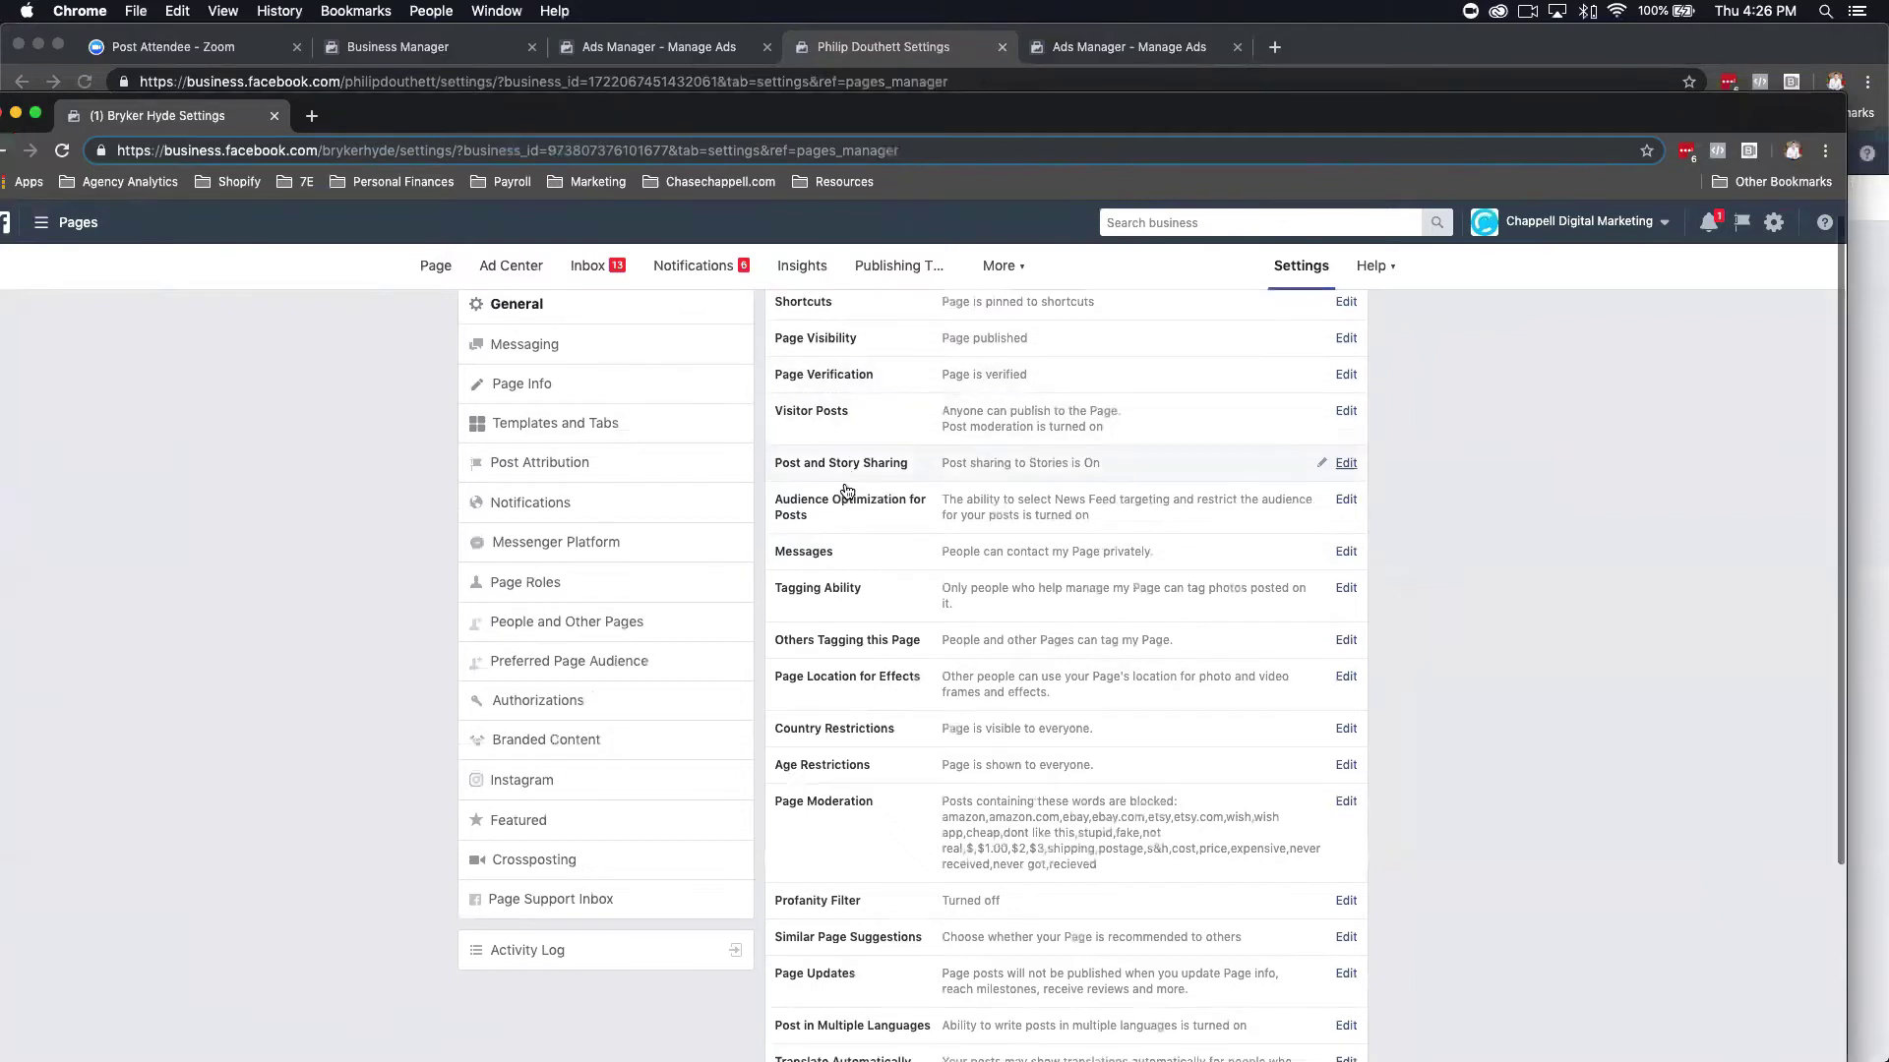
{"action": "scroll", "coordinate": [843, 485], "scroll_direction": "up", "scroll_amount": 1}
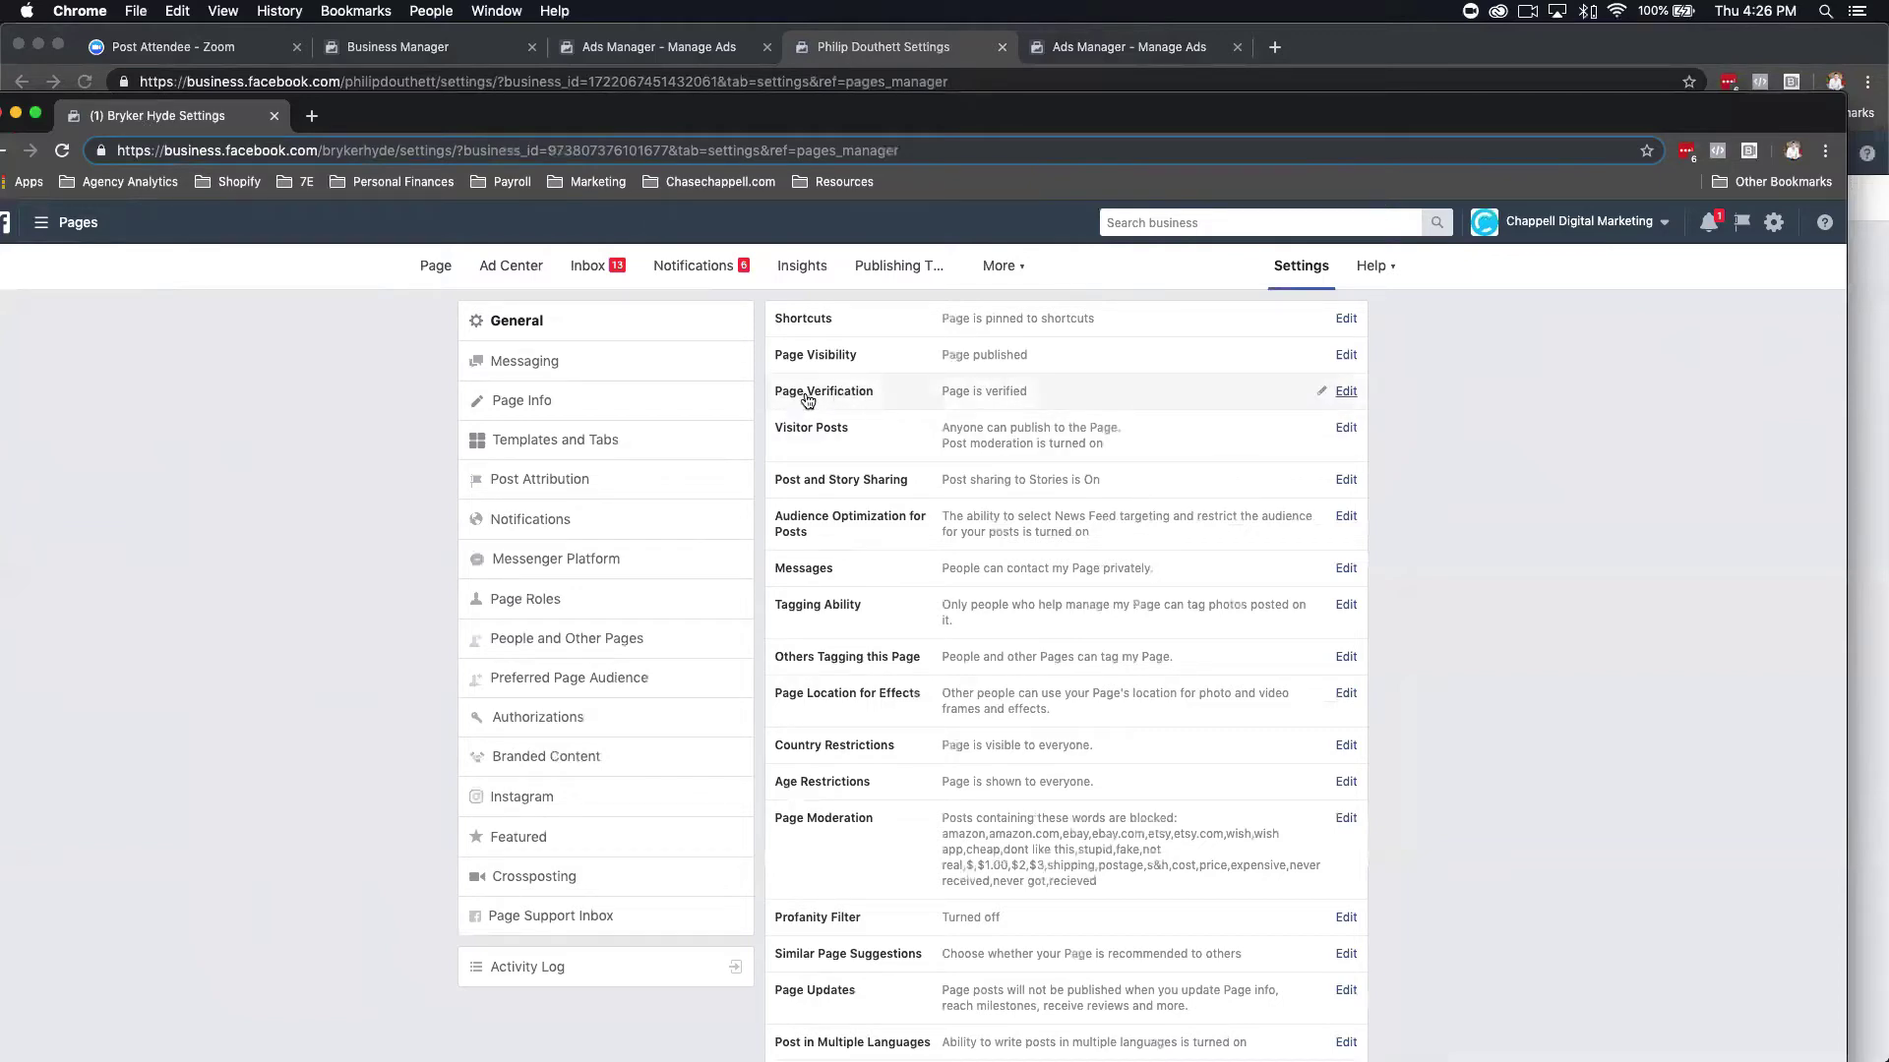
{"action": "left_click_drag", "start_coordinate": [817, 133], "coordinate": [907, 123]}
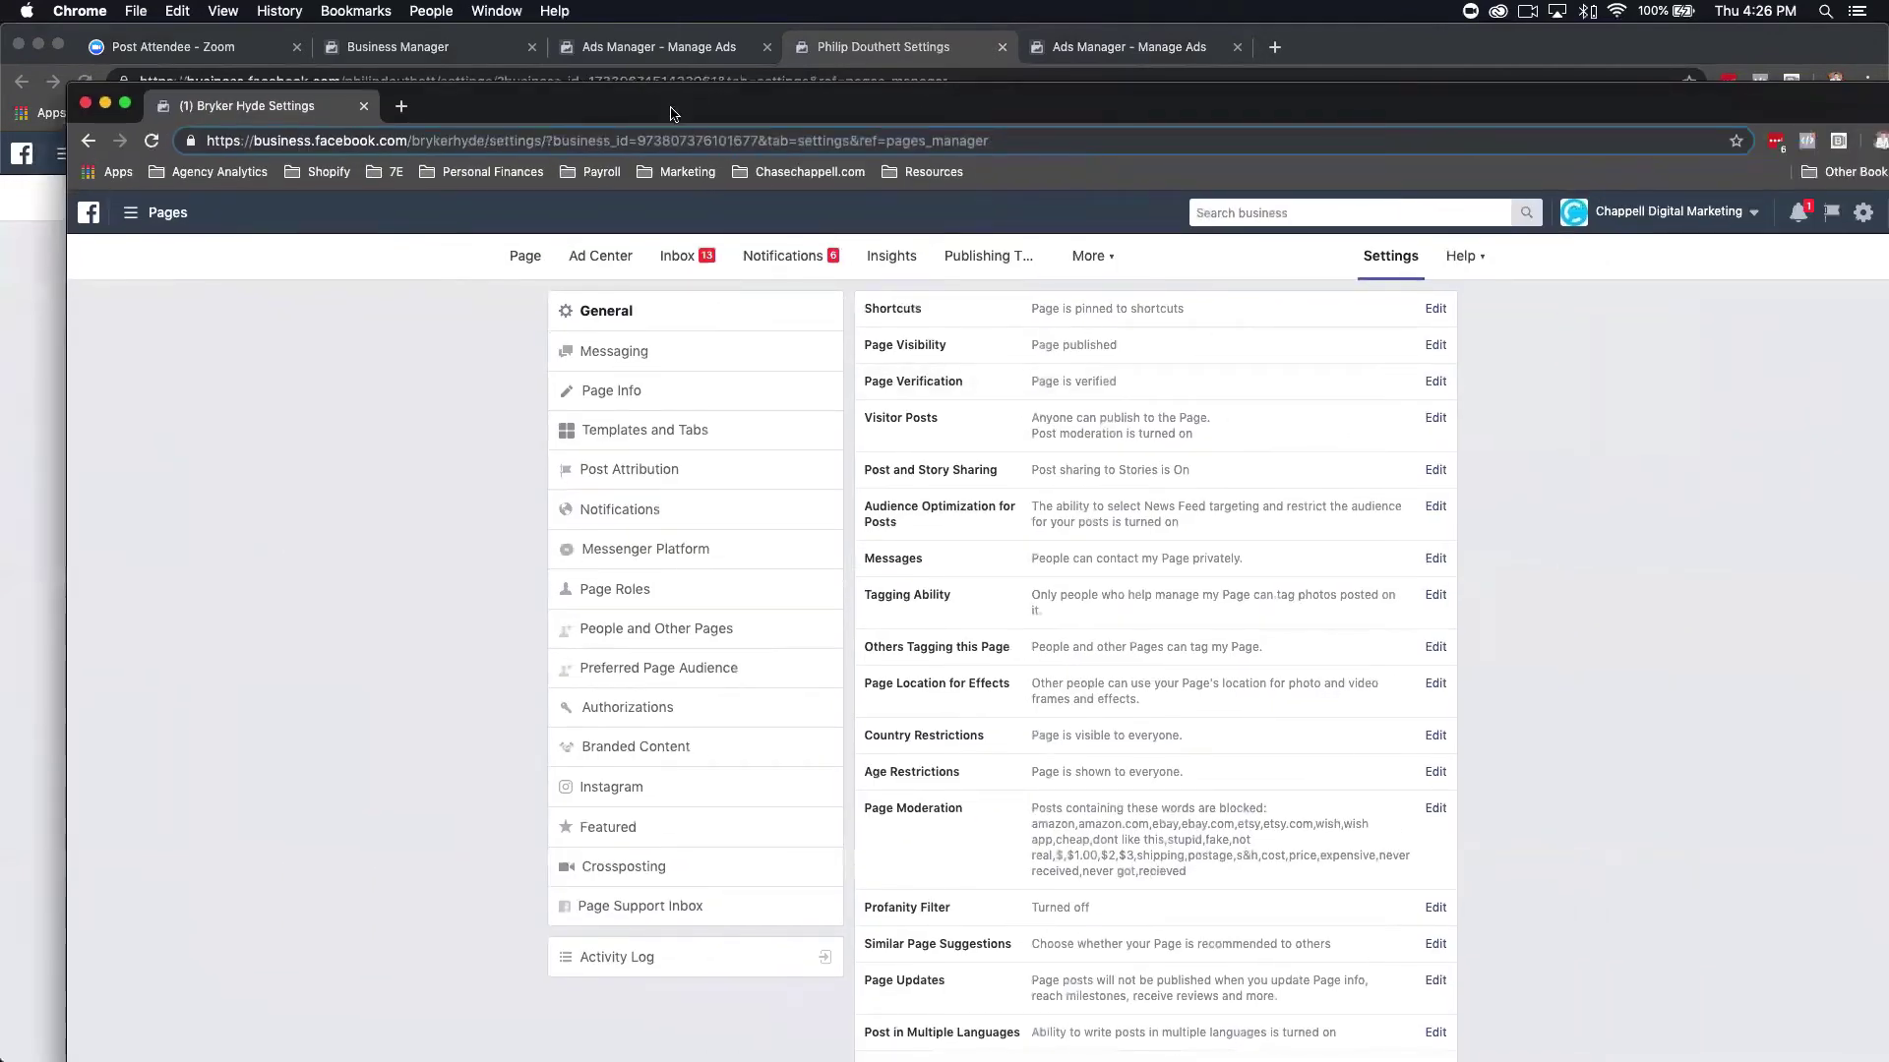
{"action": "left_click_drag", "start_coordinate": [413, 105], "coordinate": [1866, 47]}
{"action": "key", "text": "super+m"}
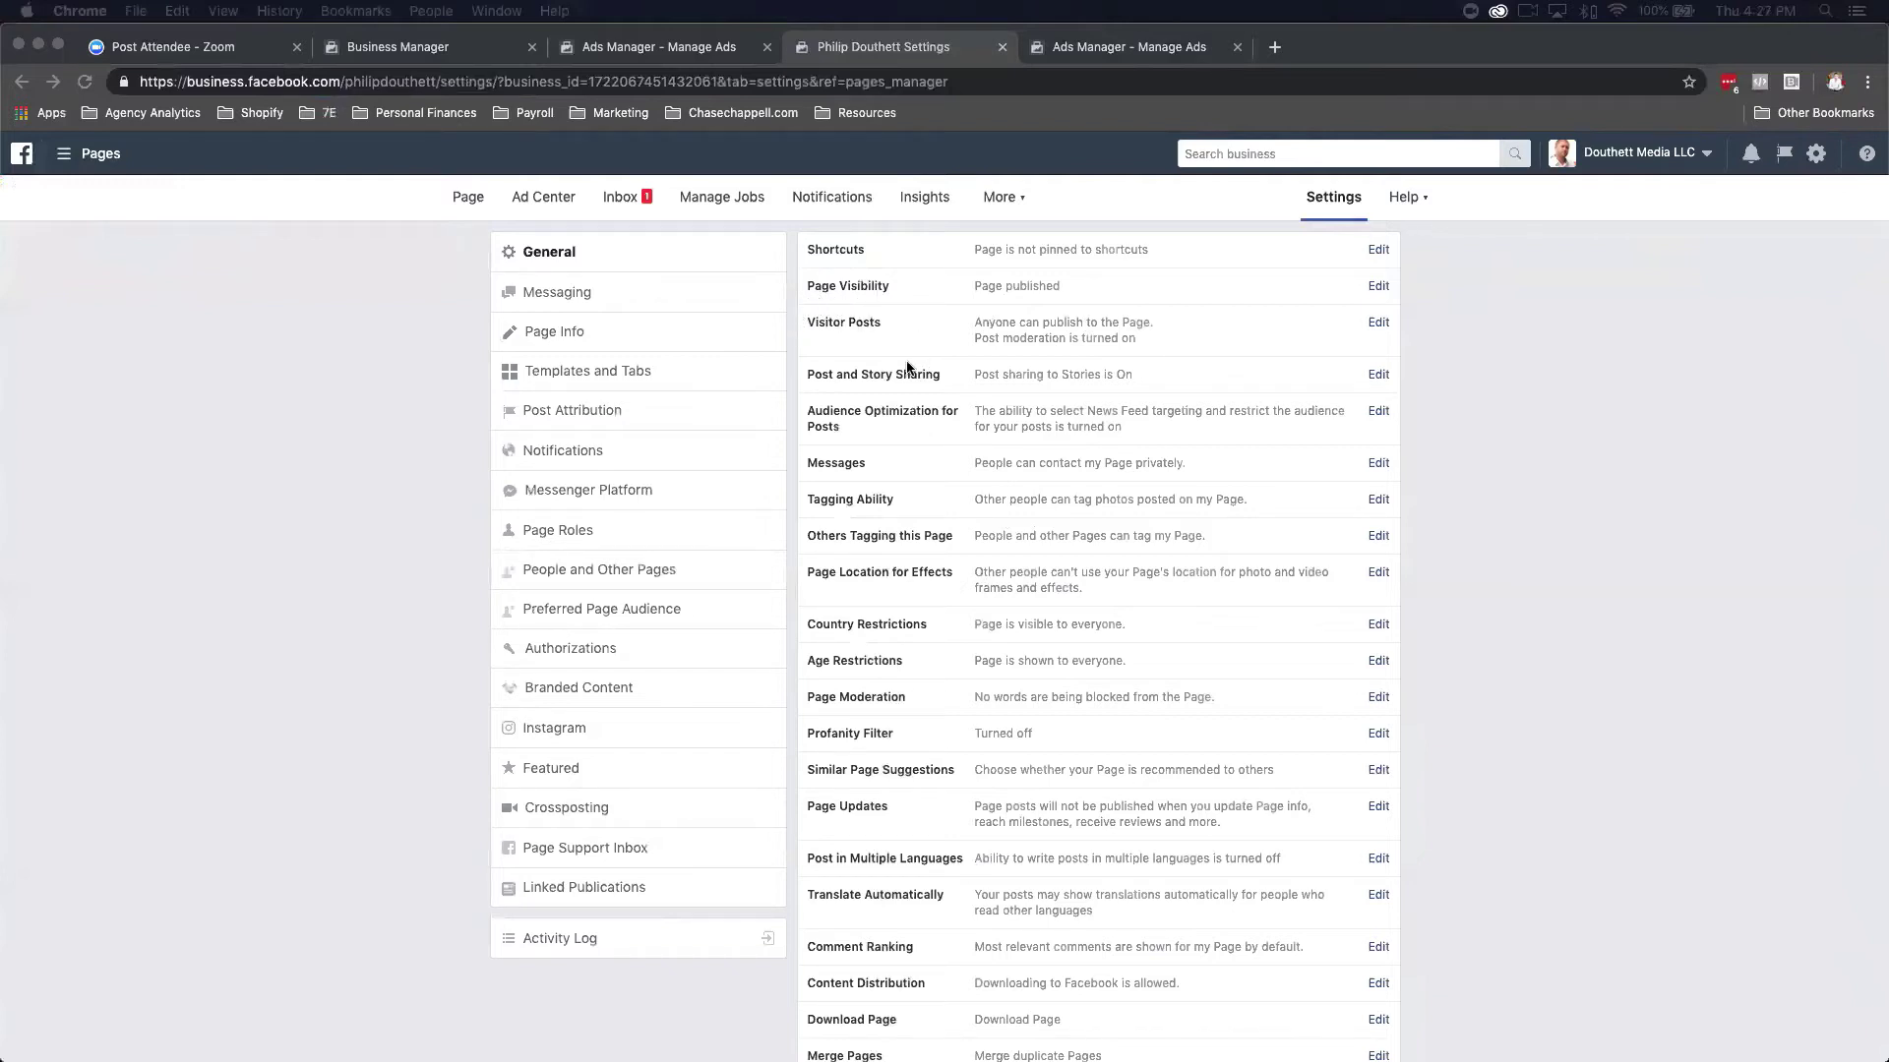
Open the page's Profanity Filter setting for editing and examine its available levels and help description.
{"action": "scroll", "coordinate": [885, 344], "scroll_direction": "down", "scroll_amount": 3}
{"action": "scroll", "coordinate": [907, 367], "scroll_direction": "up", "scroll_amount": 2}
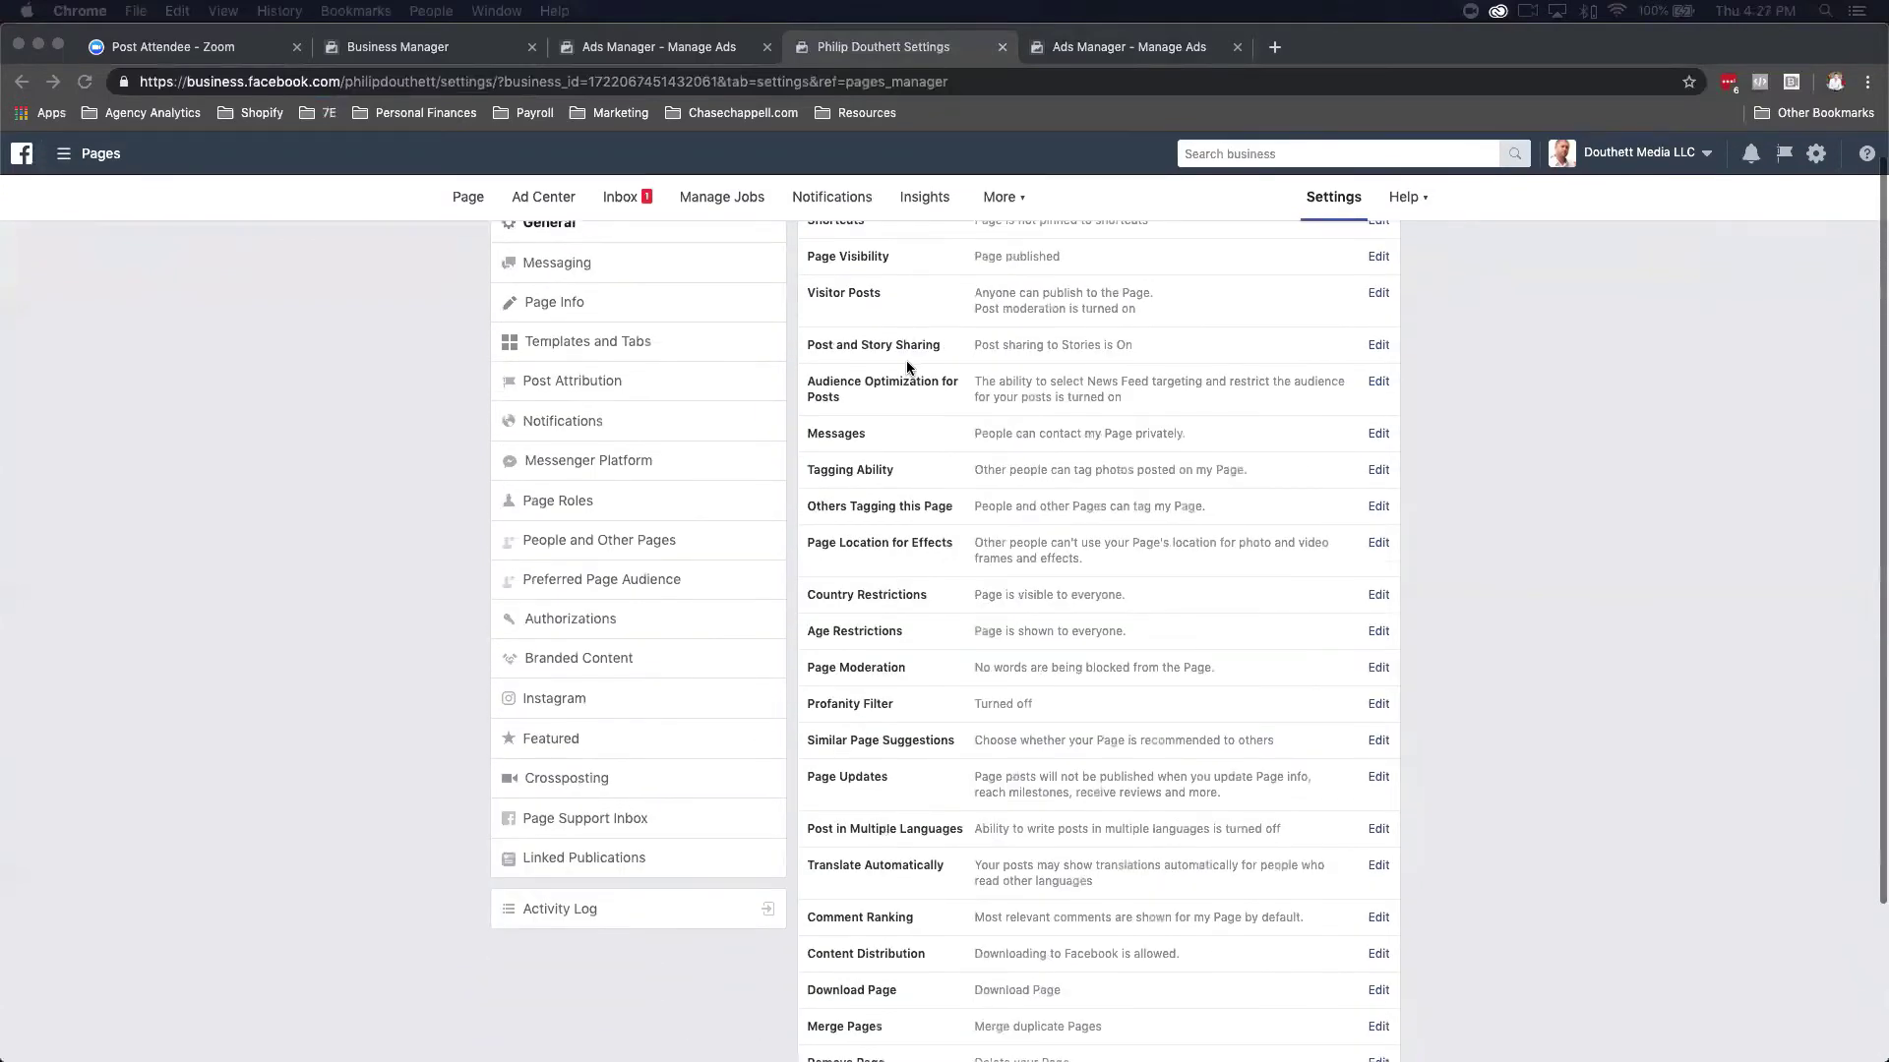
{"action": "scroll", "coordinate": [907, 368], "scroll_direction": "down", "scroll_amount": 2}
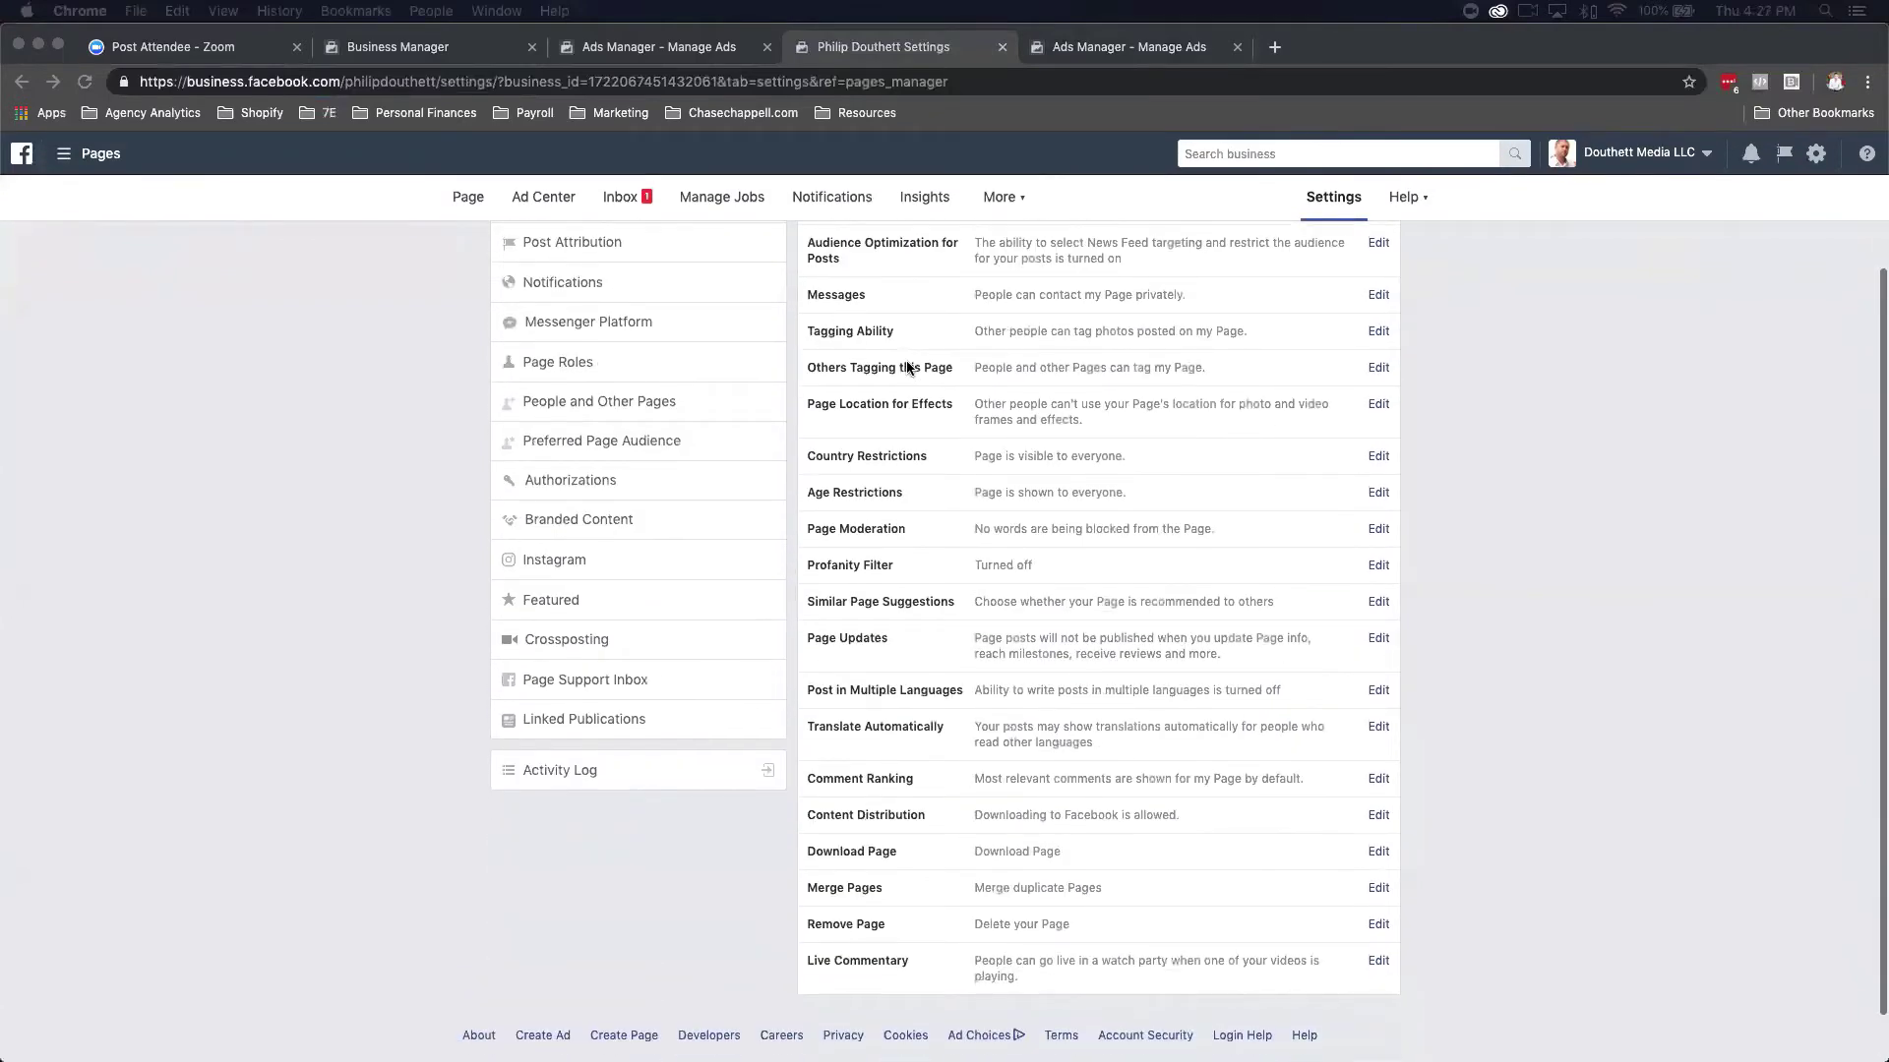
{"action": "scroll", "coordinate": [905, 335], "scroll_direction": "up", "scroll_amount": 3}
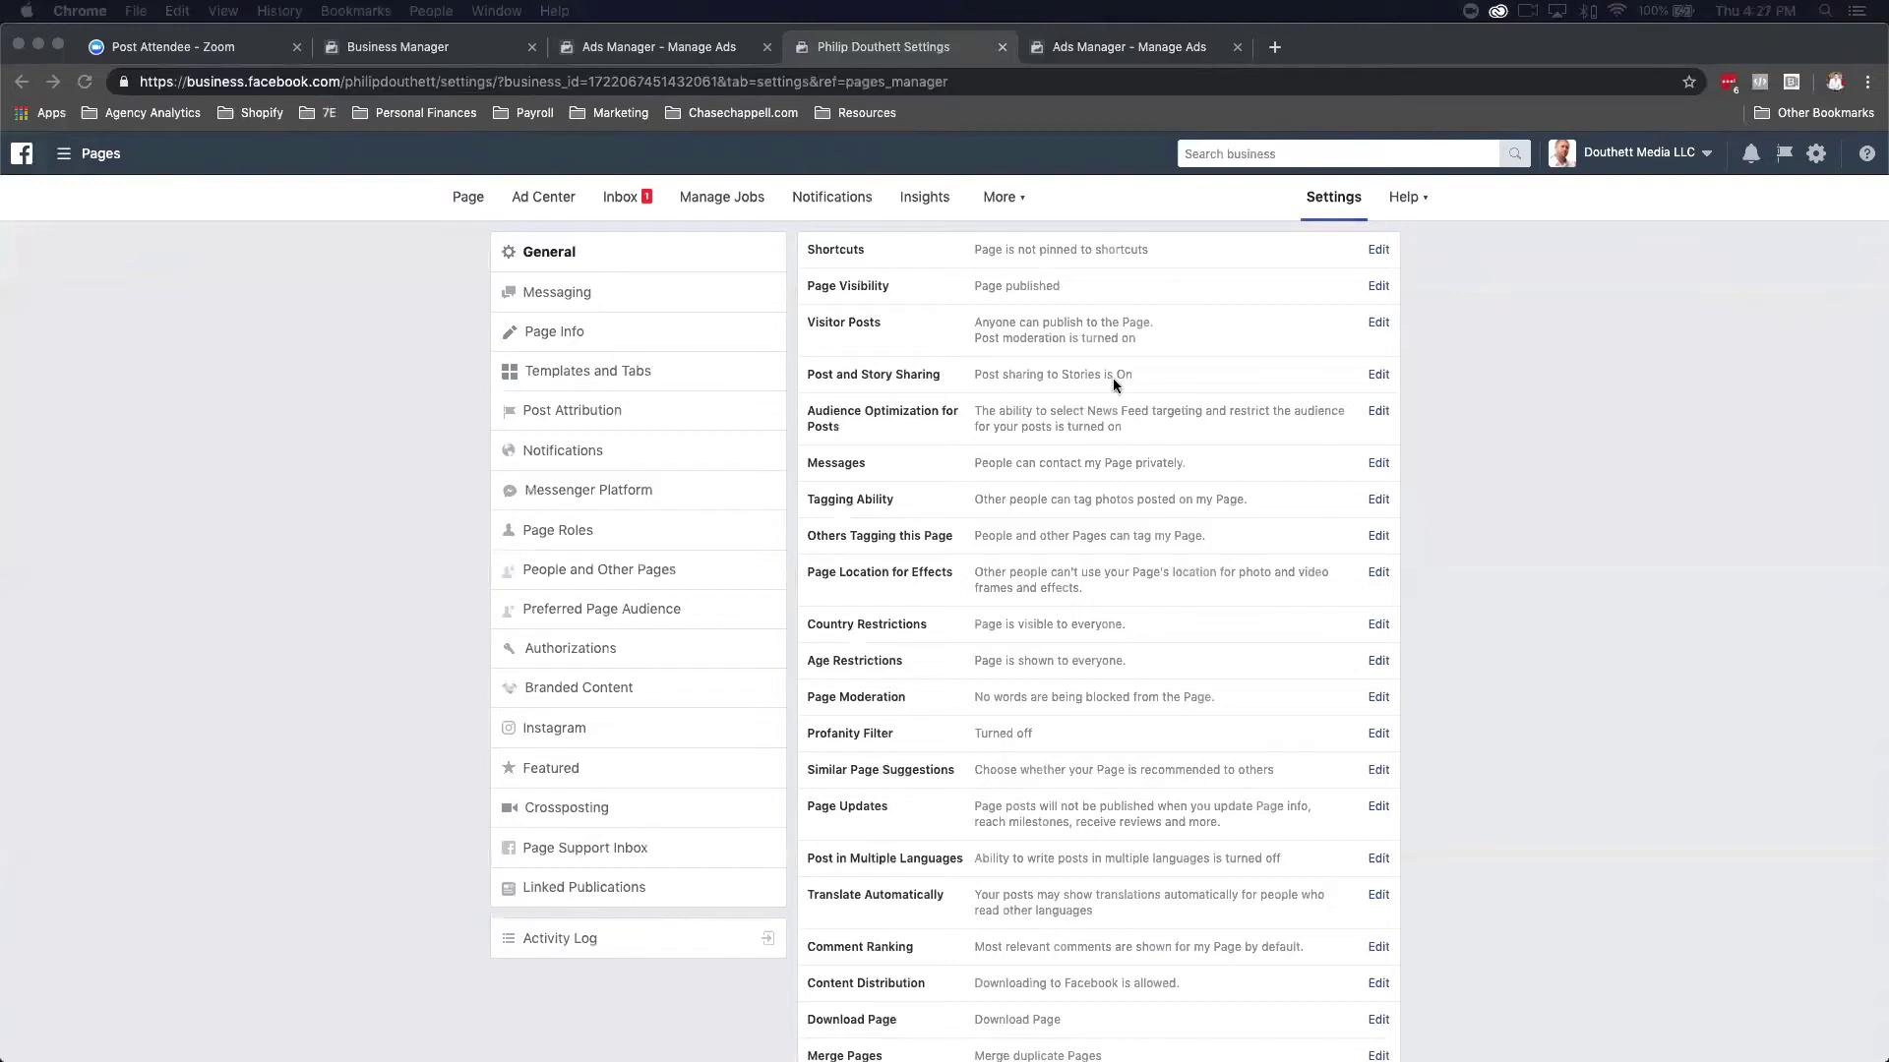
{"action": "scroll", "coordinate": [1190, 396], "scroll_direction": "down", "scroll_amount": 2}
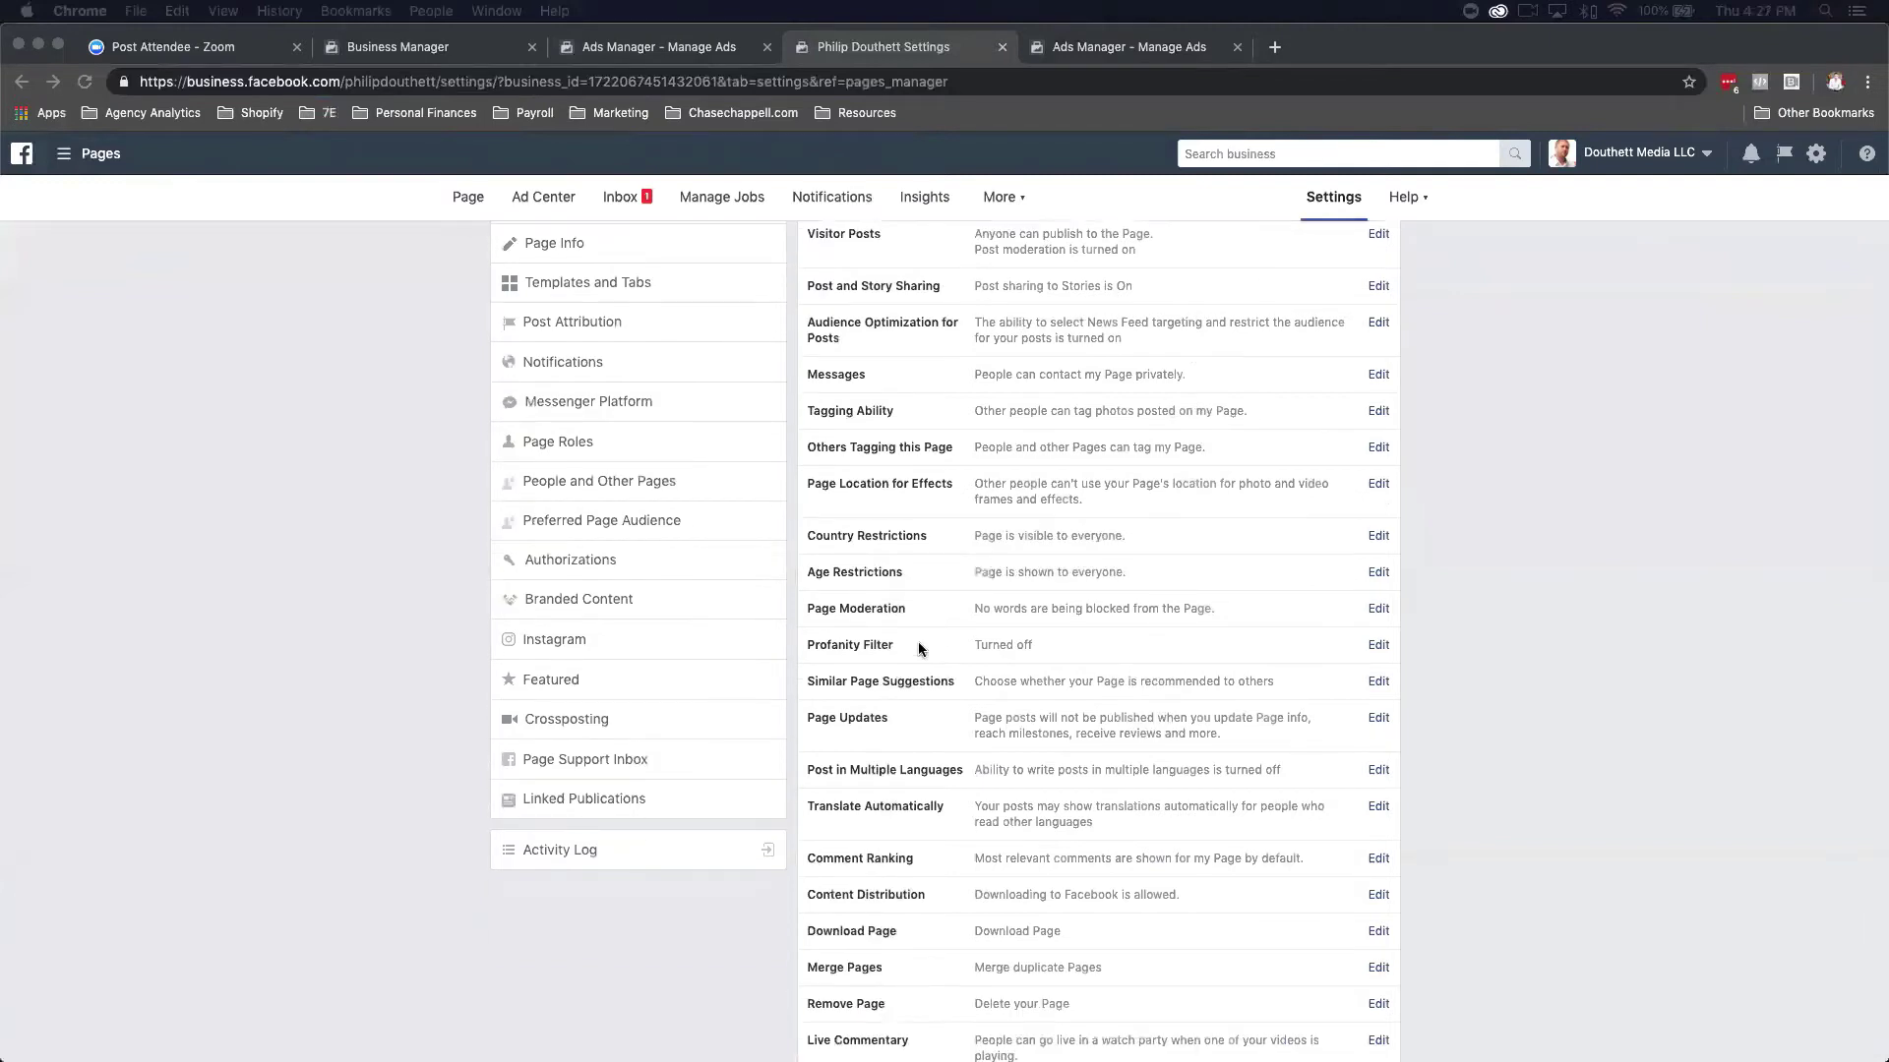
{"action": "left_click", "coordinate": [1525, 645]}
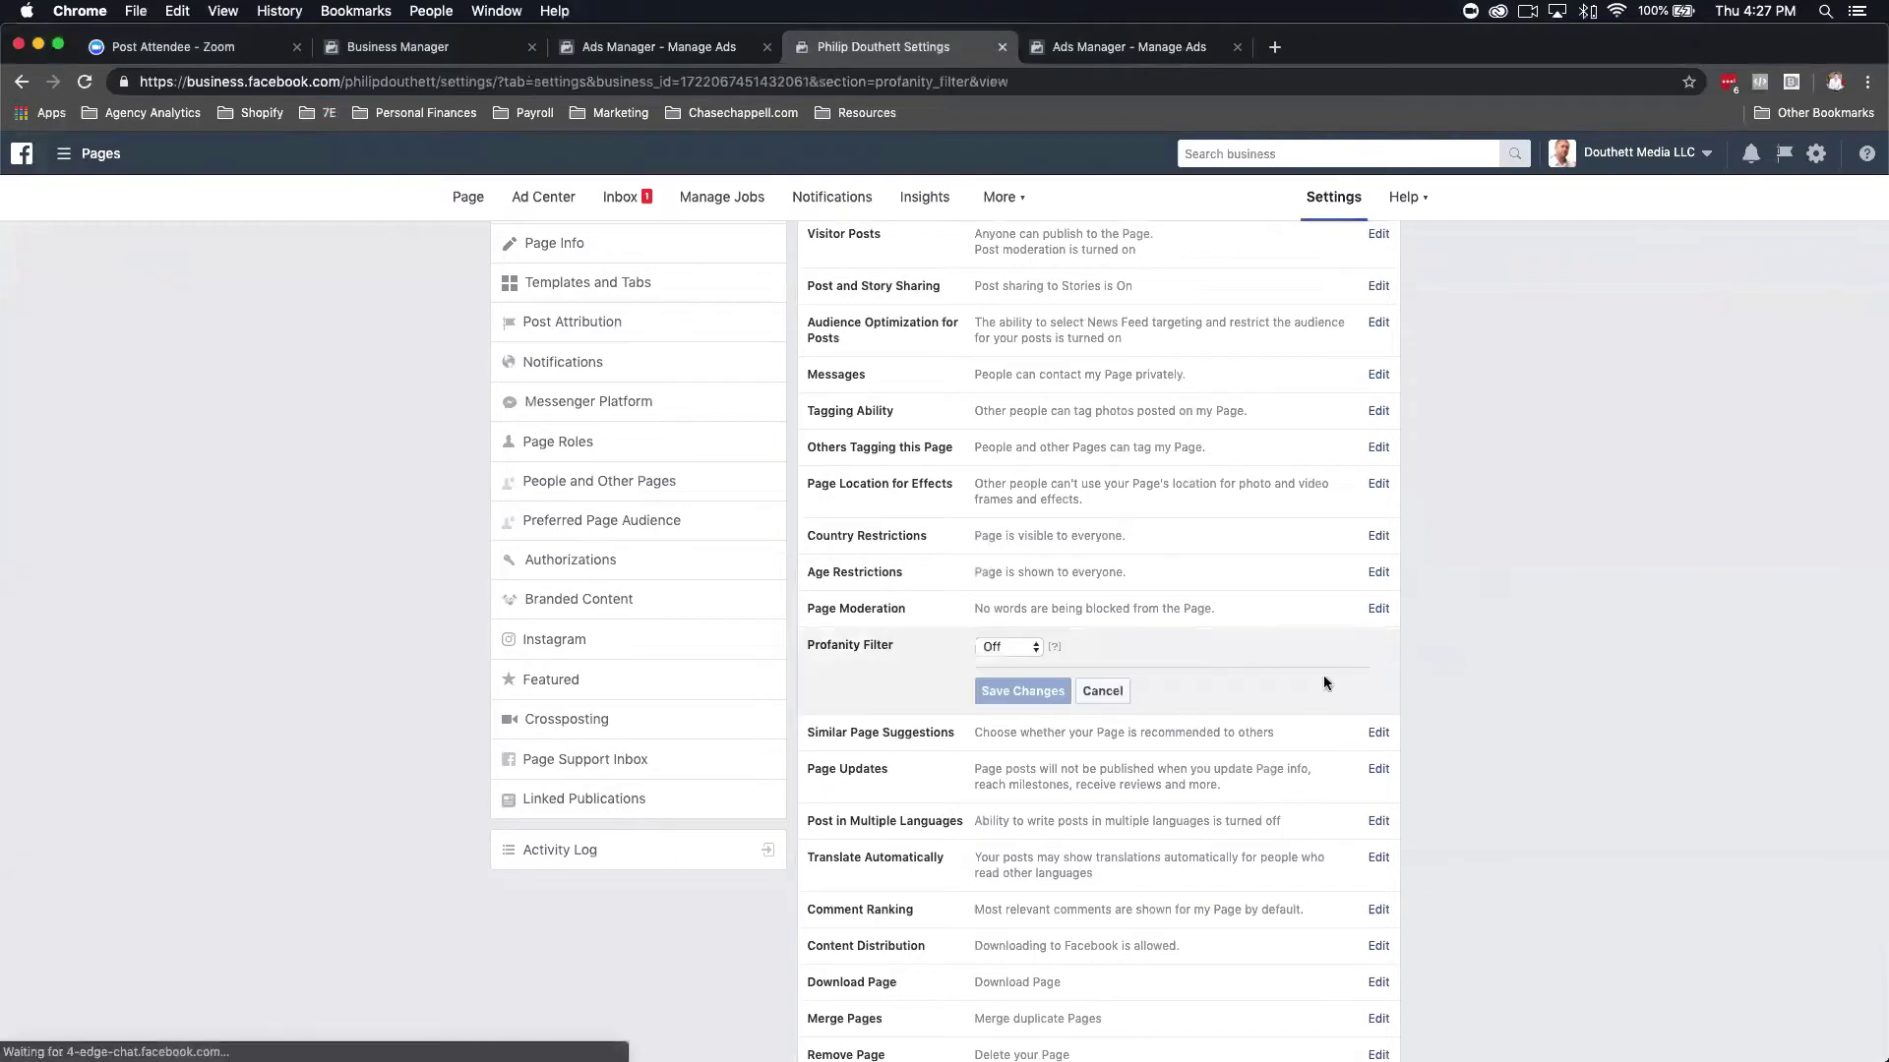
{"action": "left_click", "coordinate": [1378, 646]}
{"action": "left_click", "coordinate": [1005, 647]}
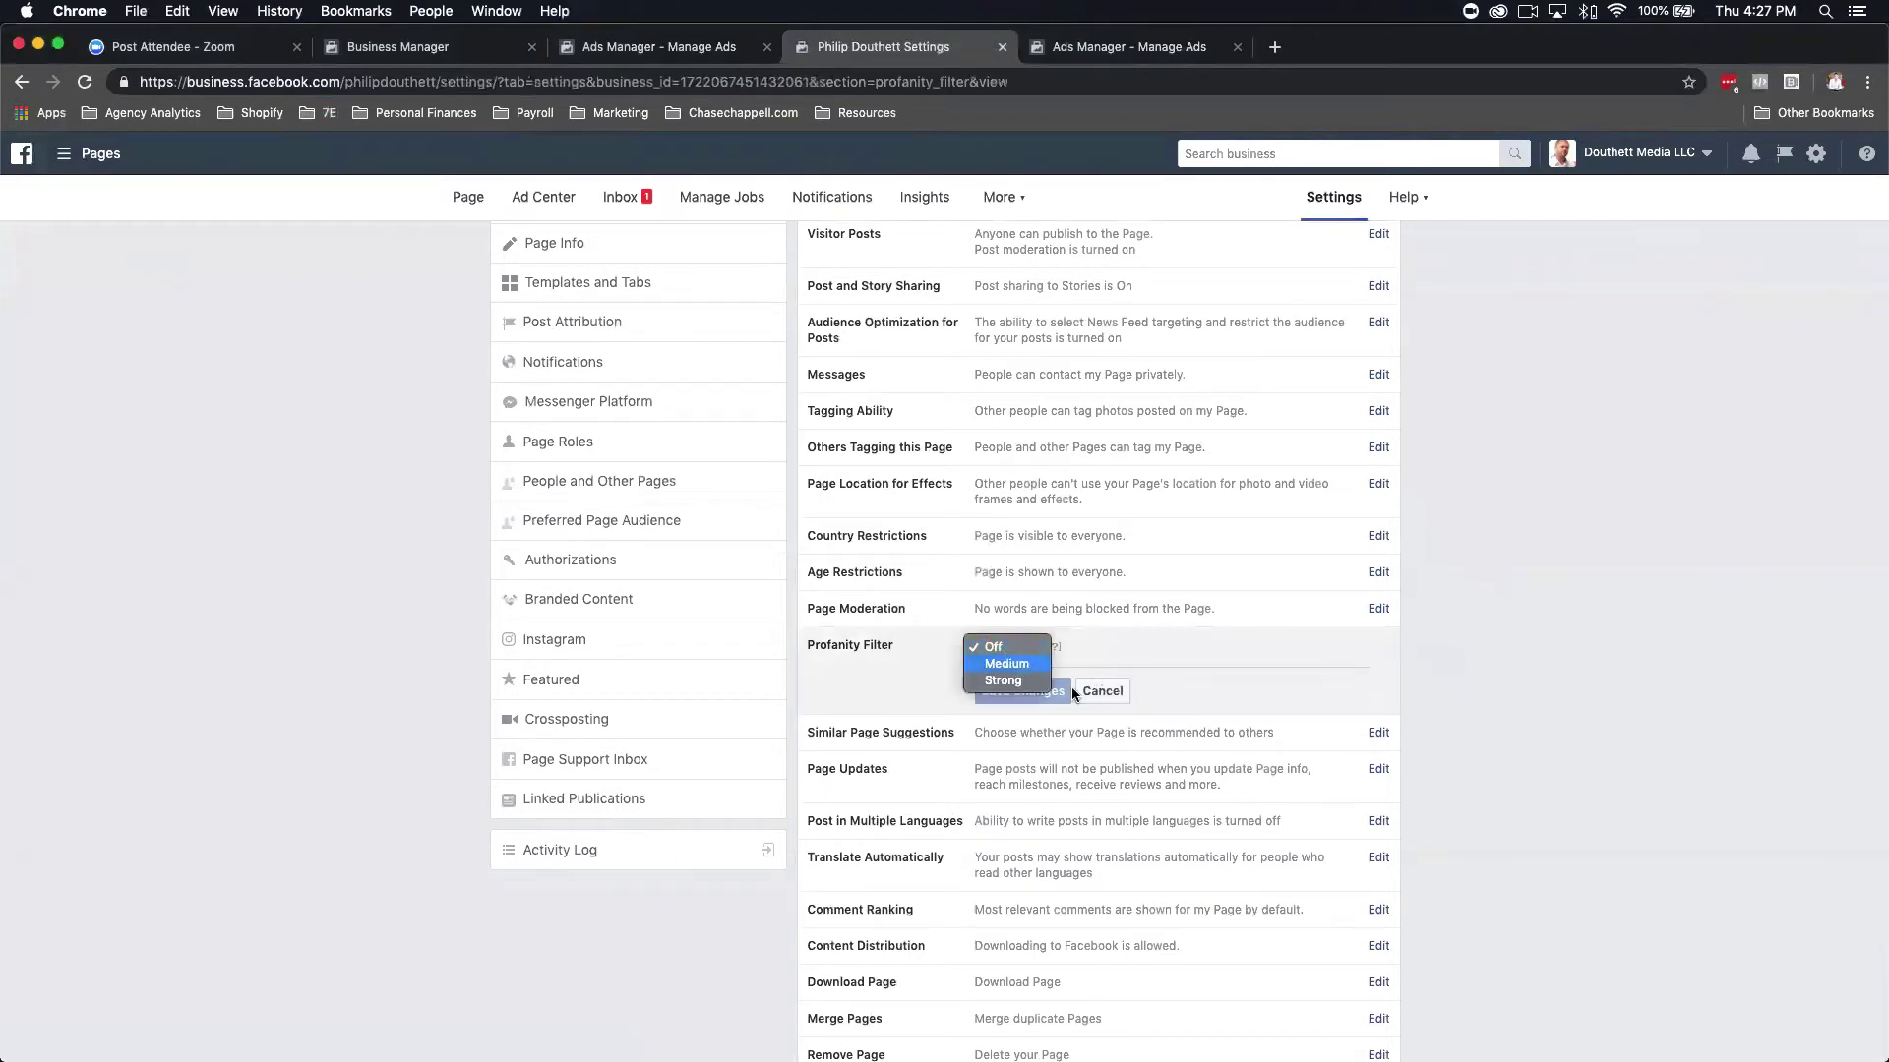
{"action": "left_click", "coordinate": [1070, 657]}
{"action": "mouse_move", "coordinate": [1053, 650]}
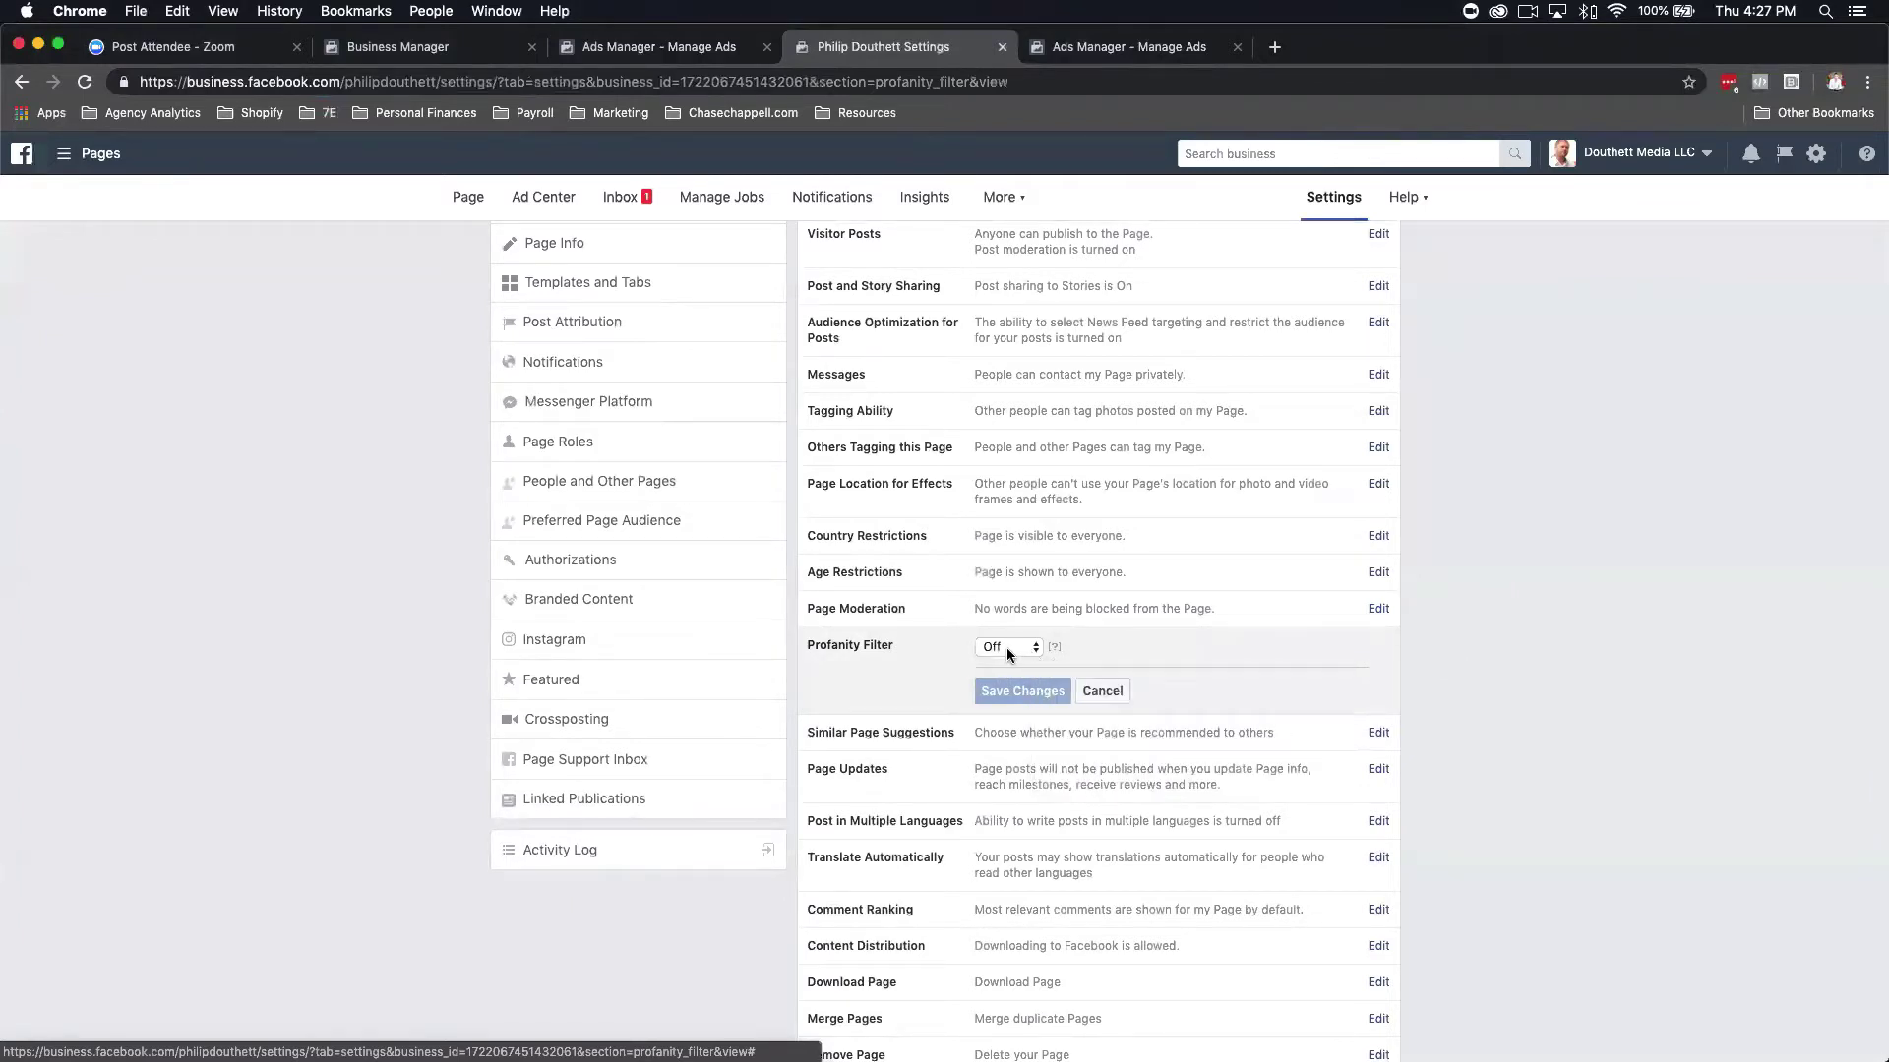
{"action": "left_click", "coordinate": [1008, 654]}
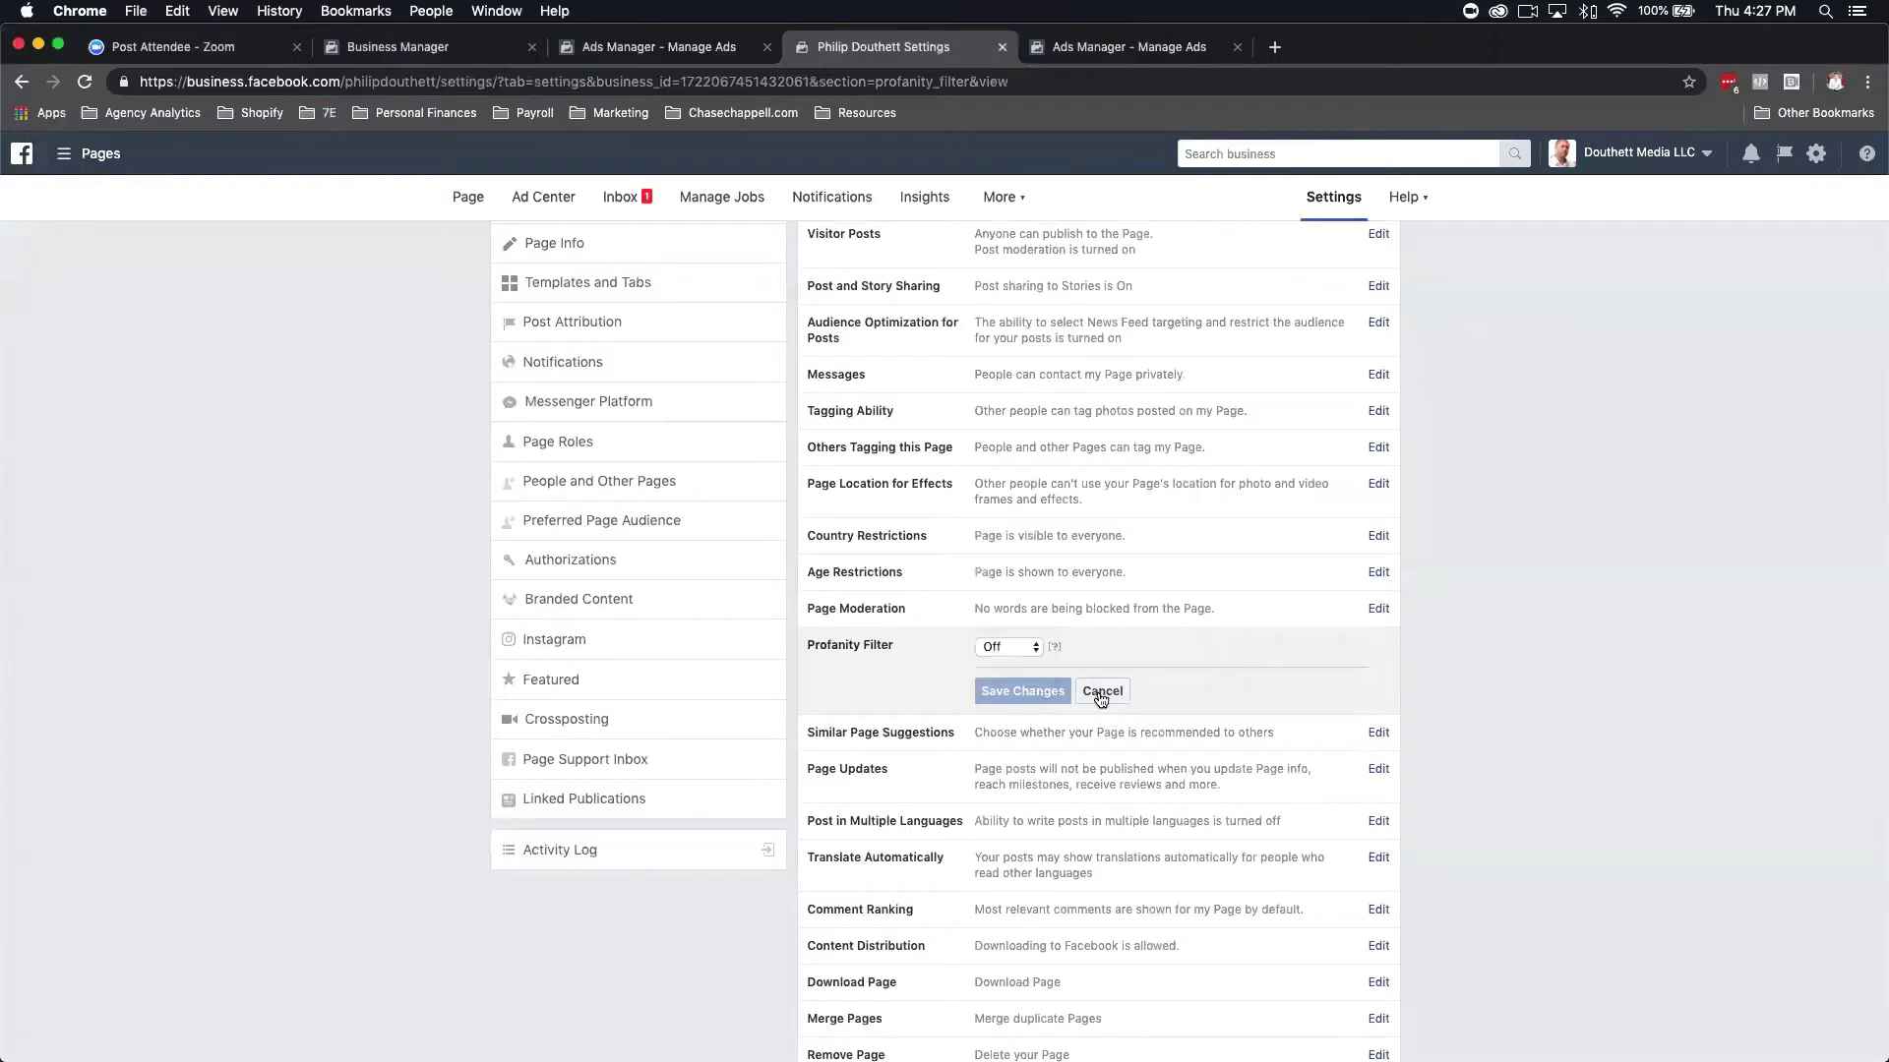
{"action": "left_click", "coordinate": [1017, 651]}
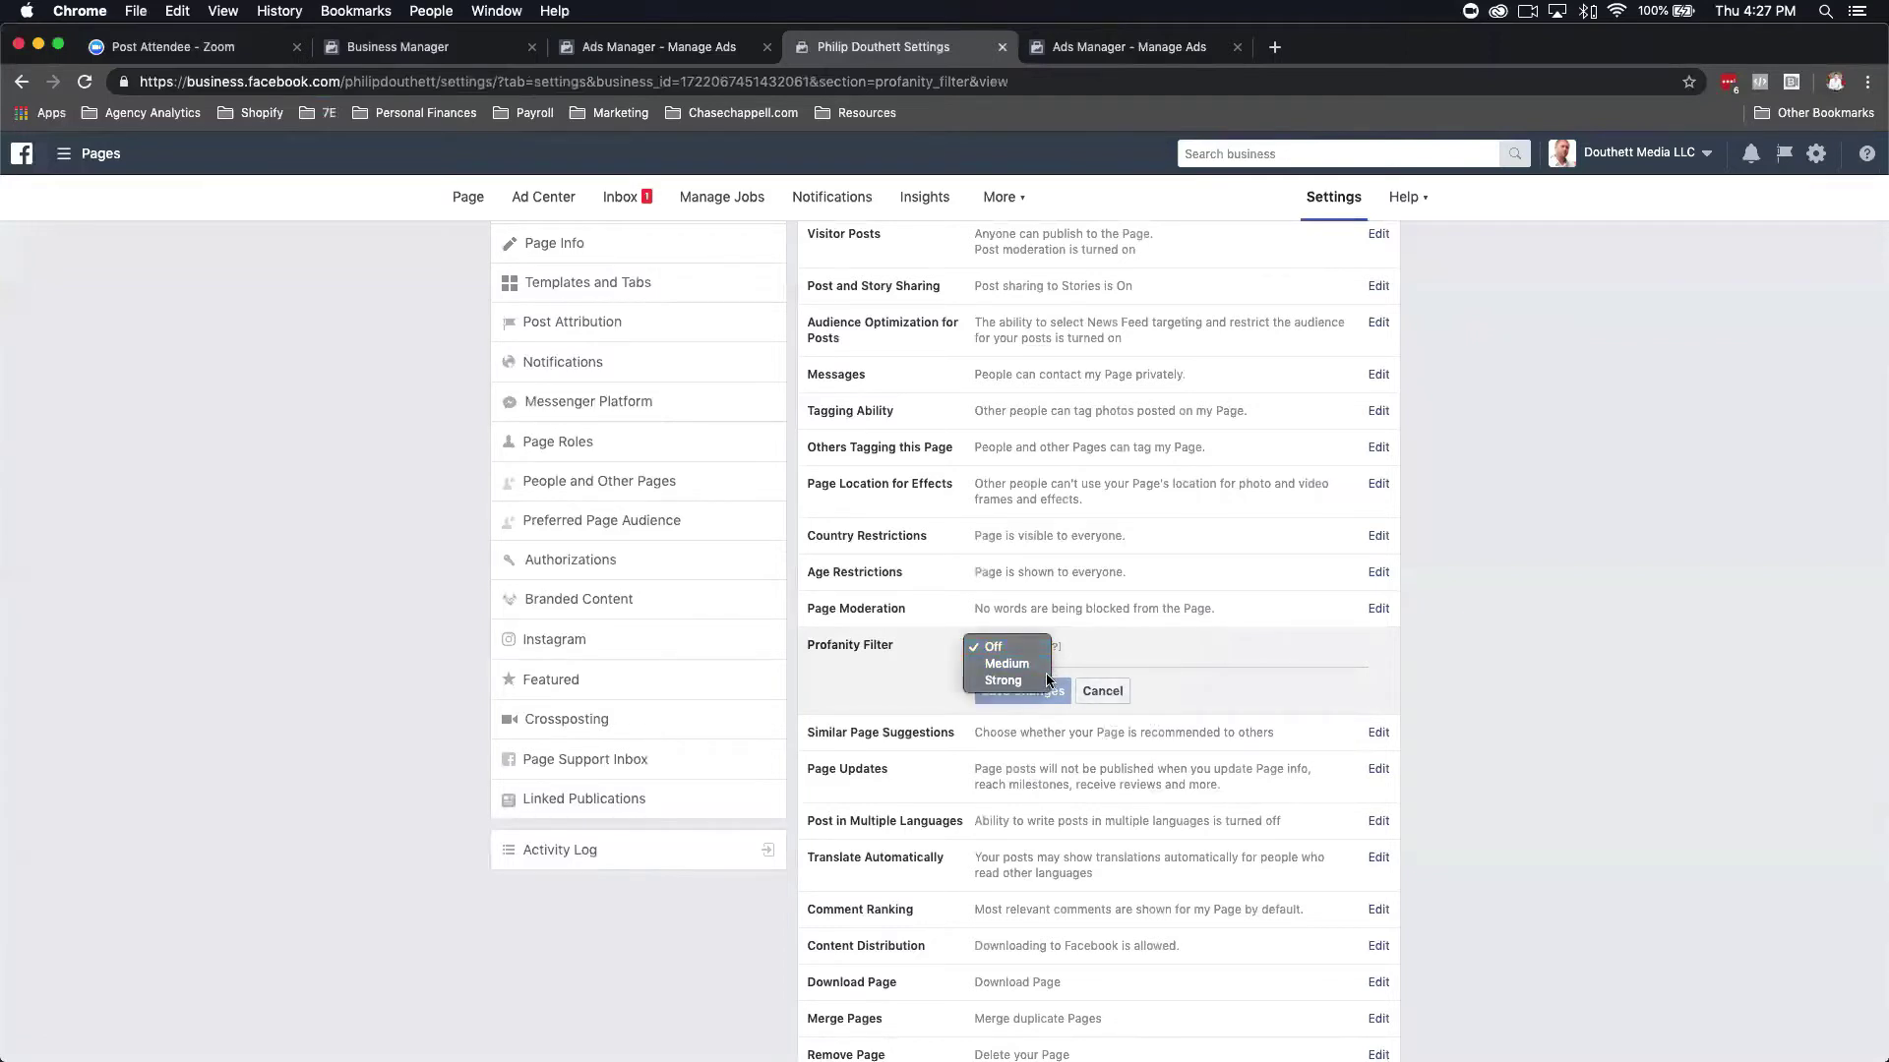
{"action": "left_click", "coordinate": [1167, 657]}
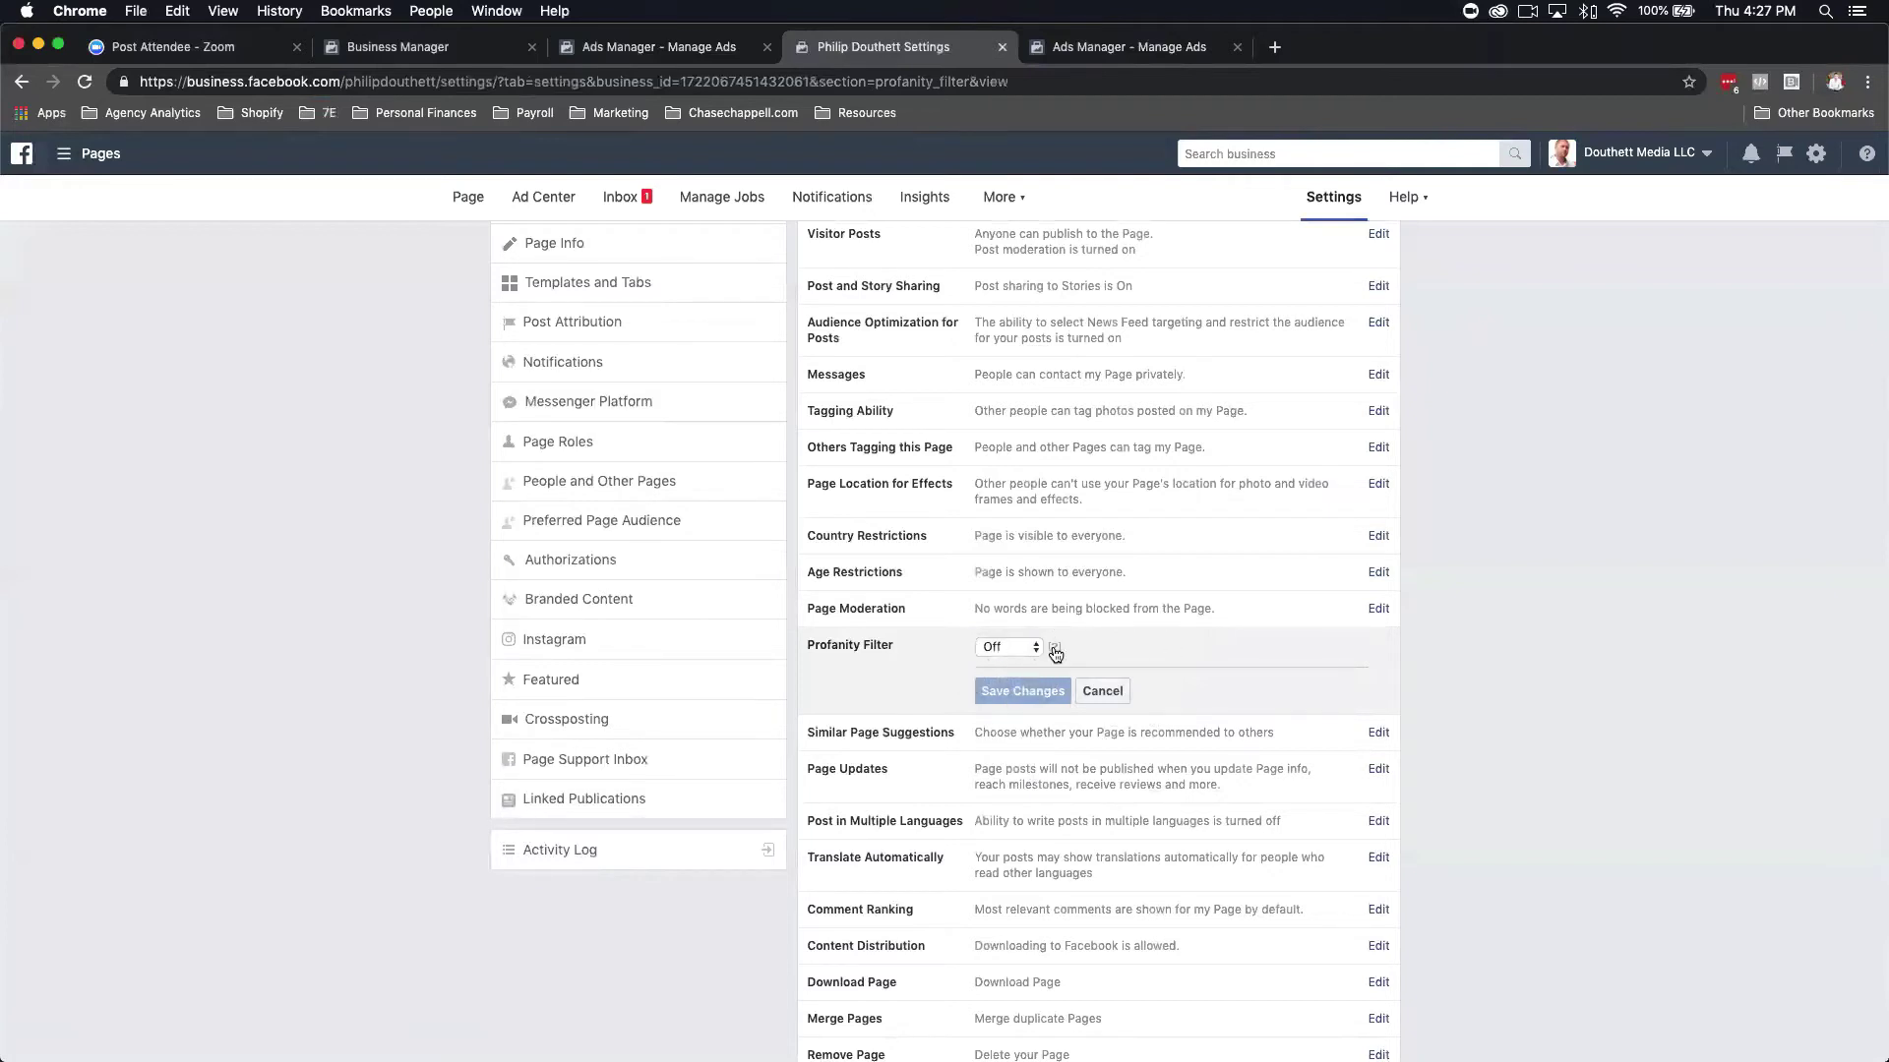
{"action": "mouse_move", "coordinate": [1058, 652]}
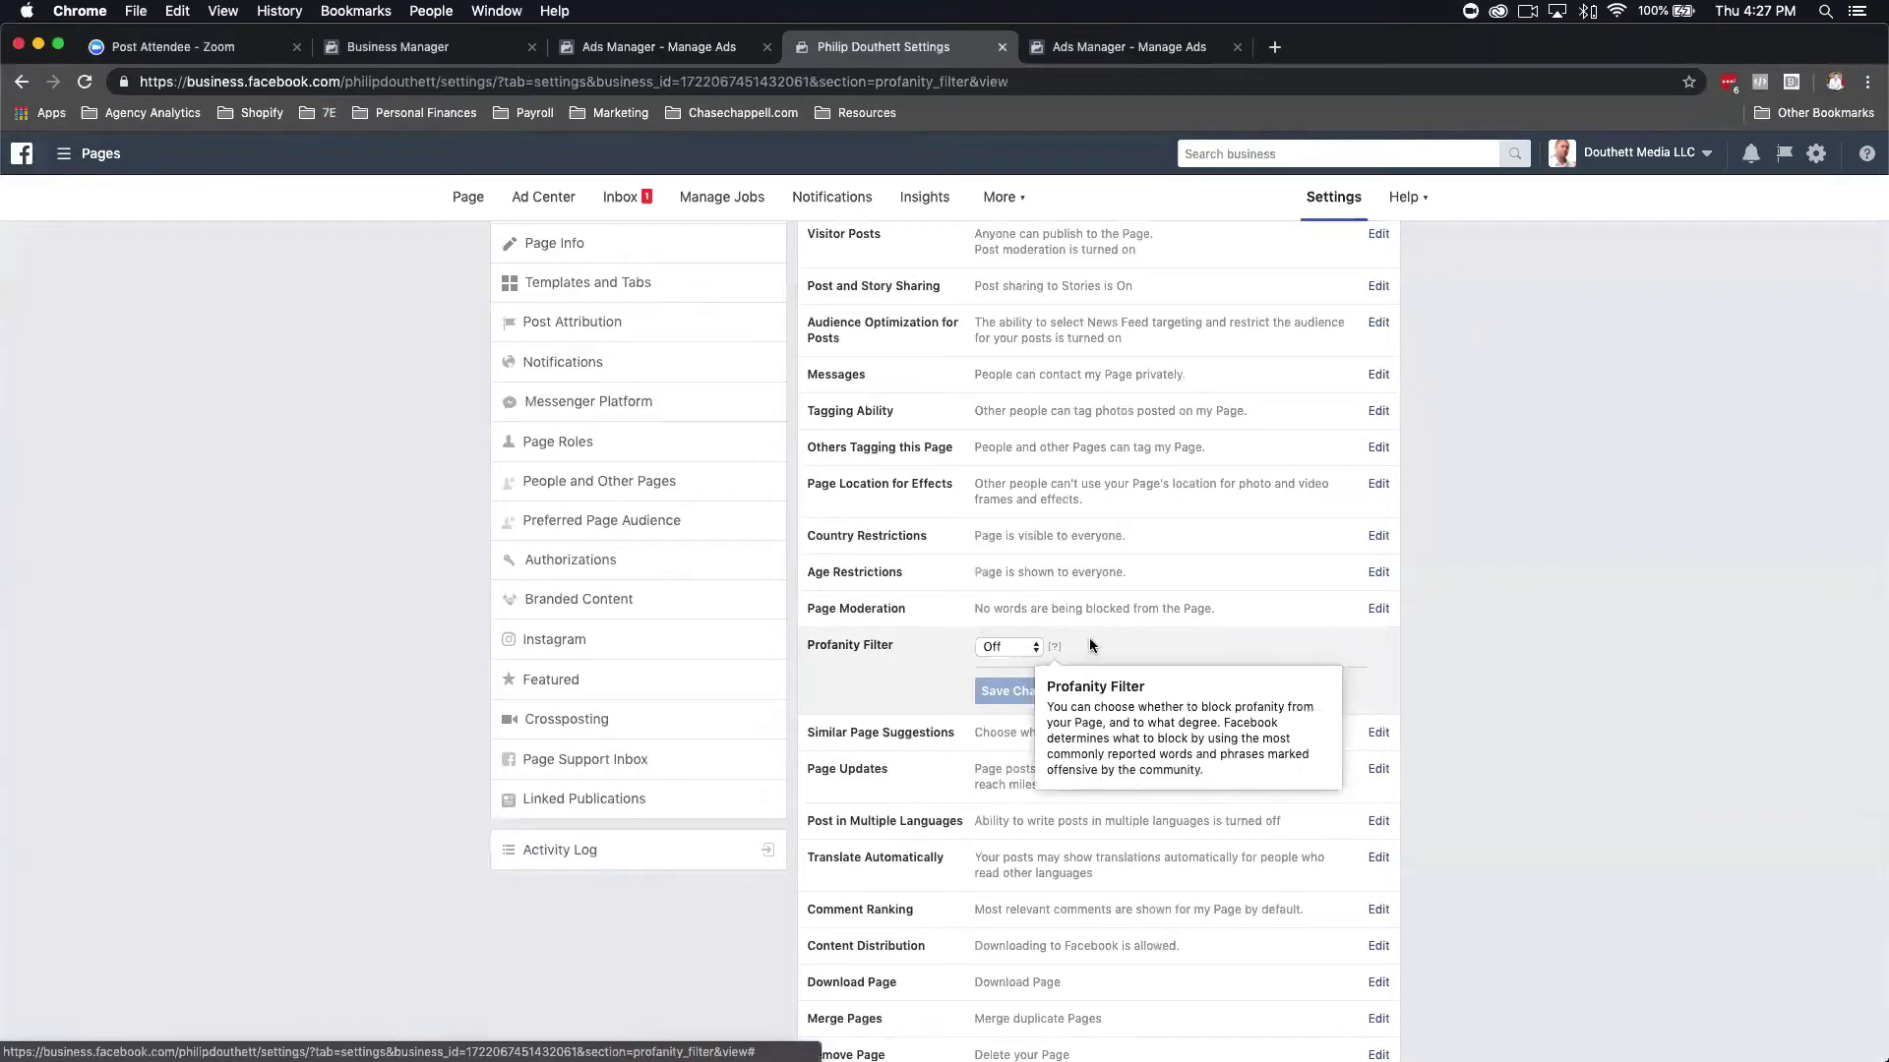
Set the page's Profanity Filter to Medium and save the change.
{"action": "left_click", "coordinate": [1010, 651]}
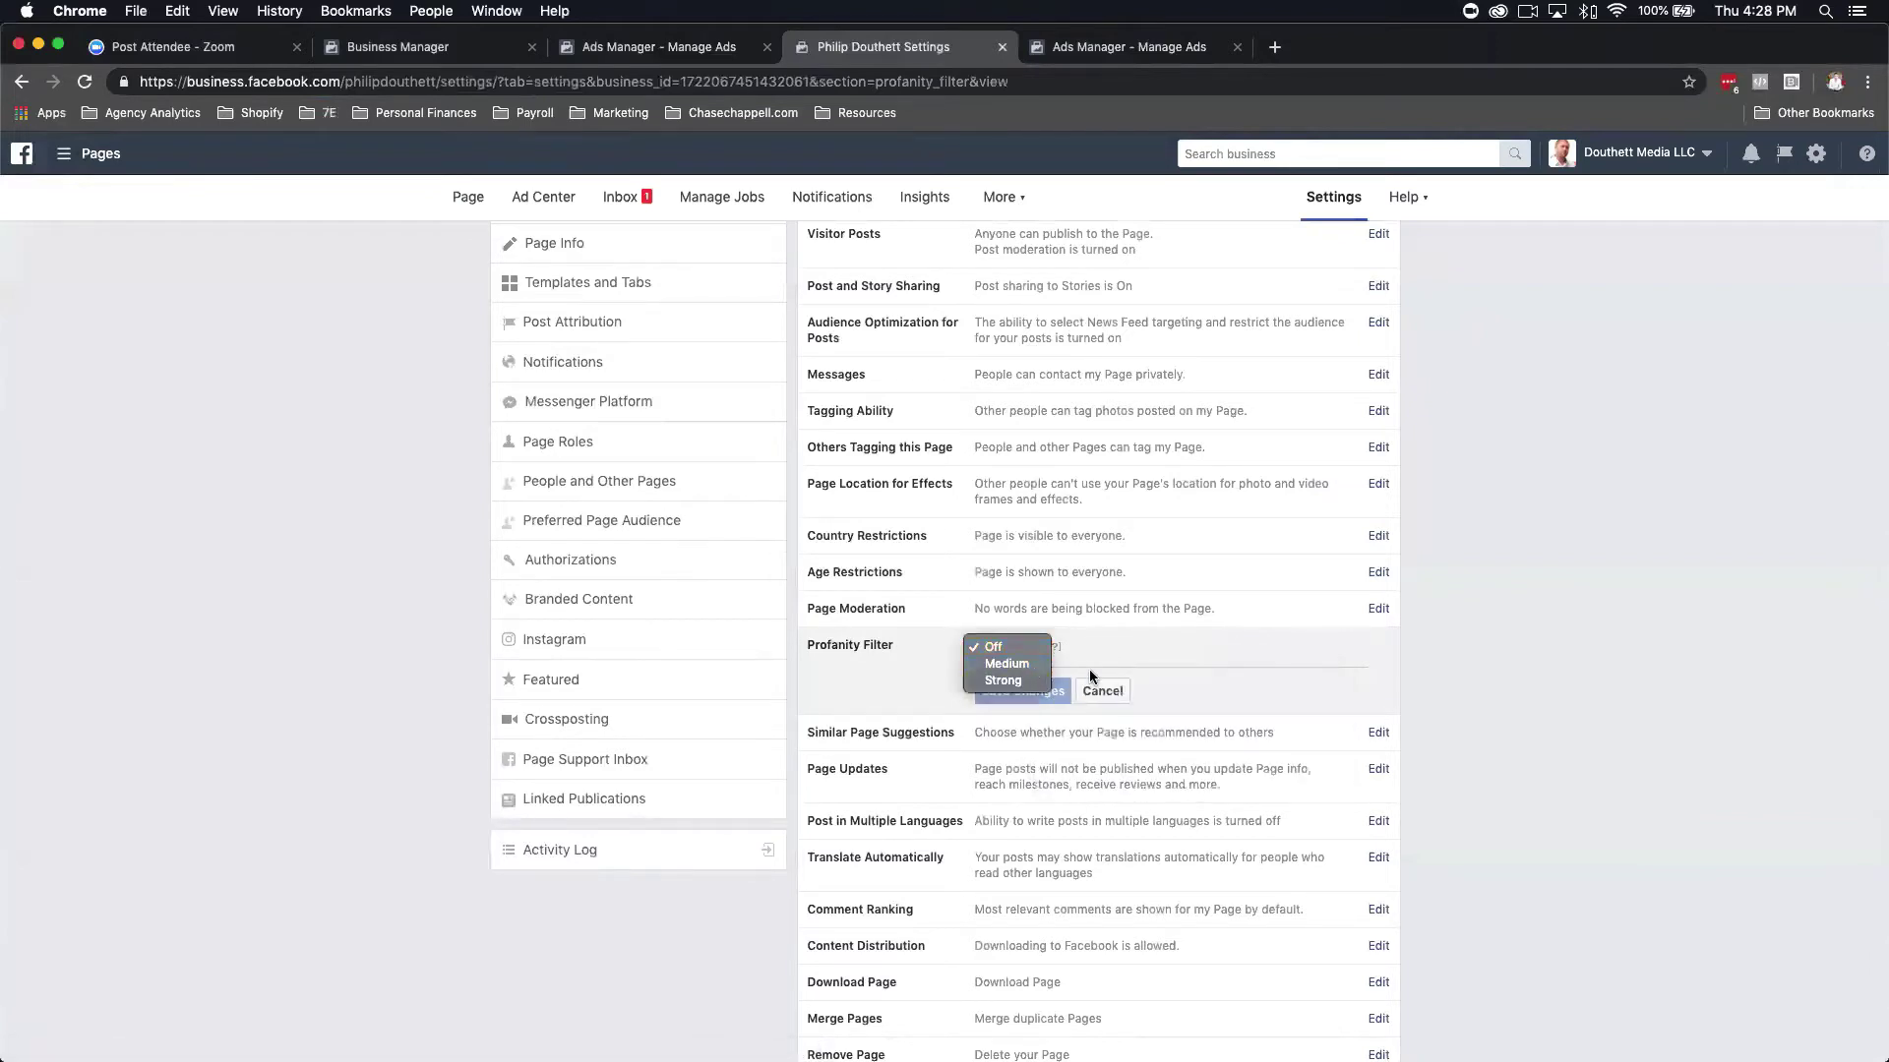
{"action": "left_click", "coordinate": [1035, 665]}
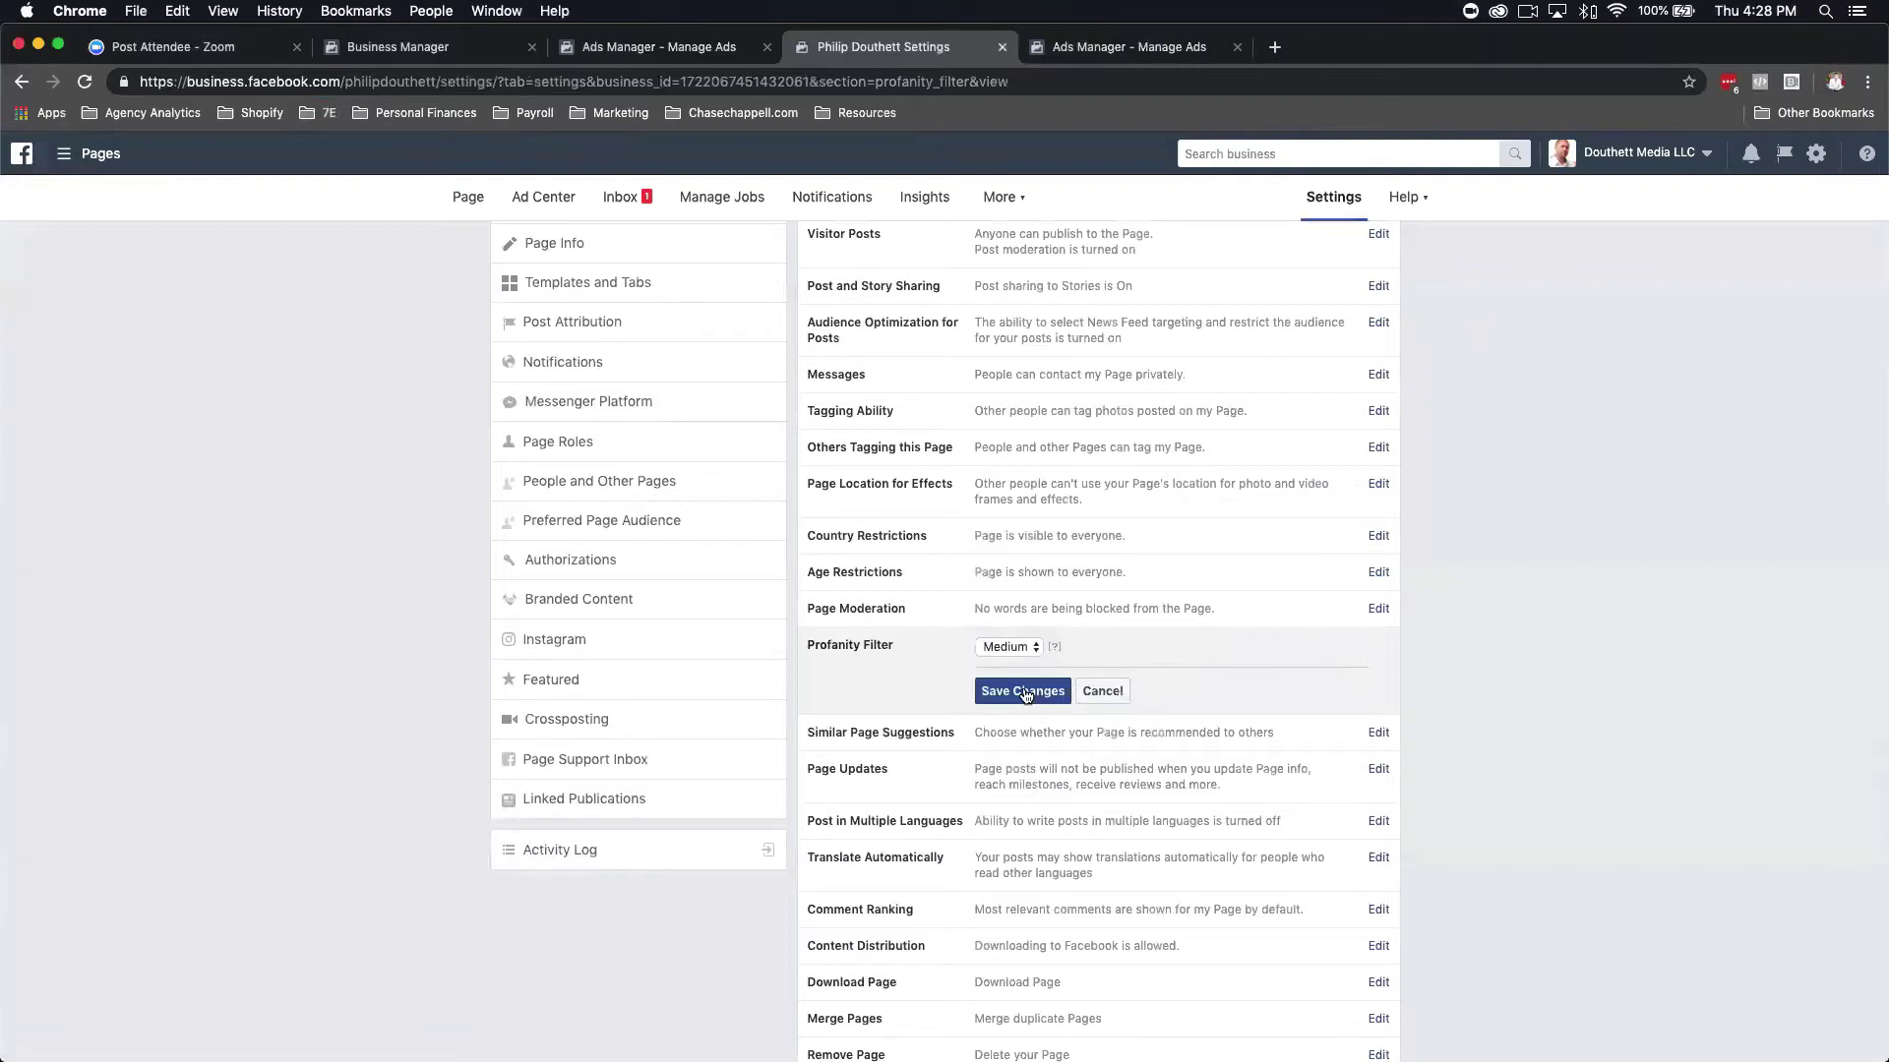
{"action": "left_click", "coordinate": [1102, 691]}
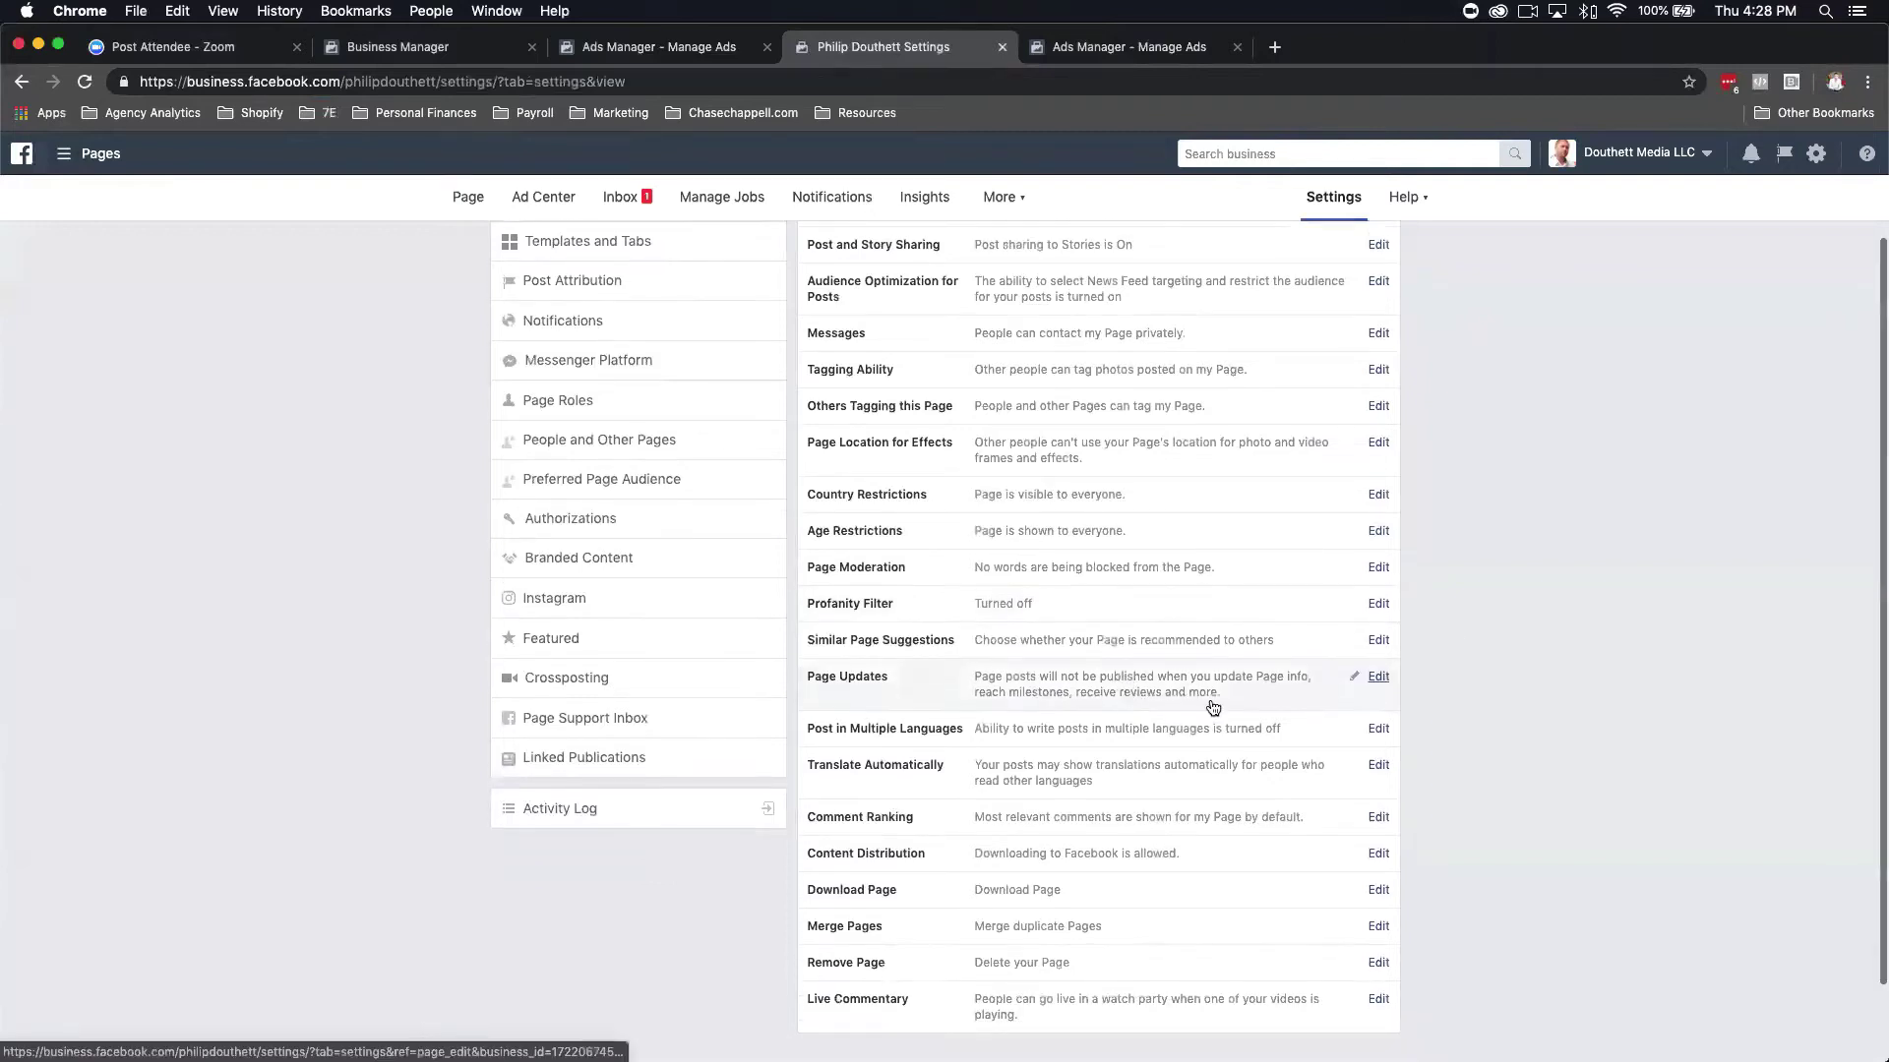
View the Similar Page Suggestions setting, close it, and reload the page settings to check the saved entries.
{"action": "left_click", "coordinate": [1112, 649]}
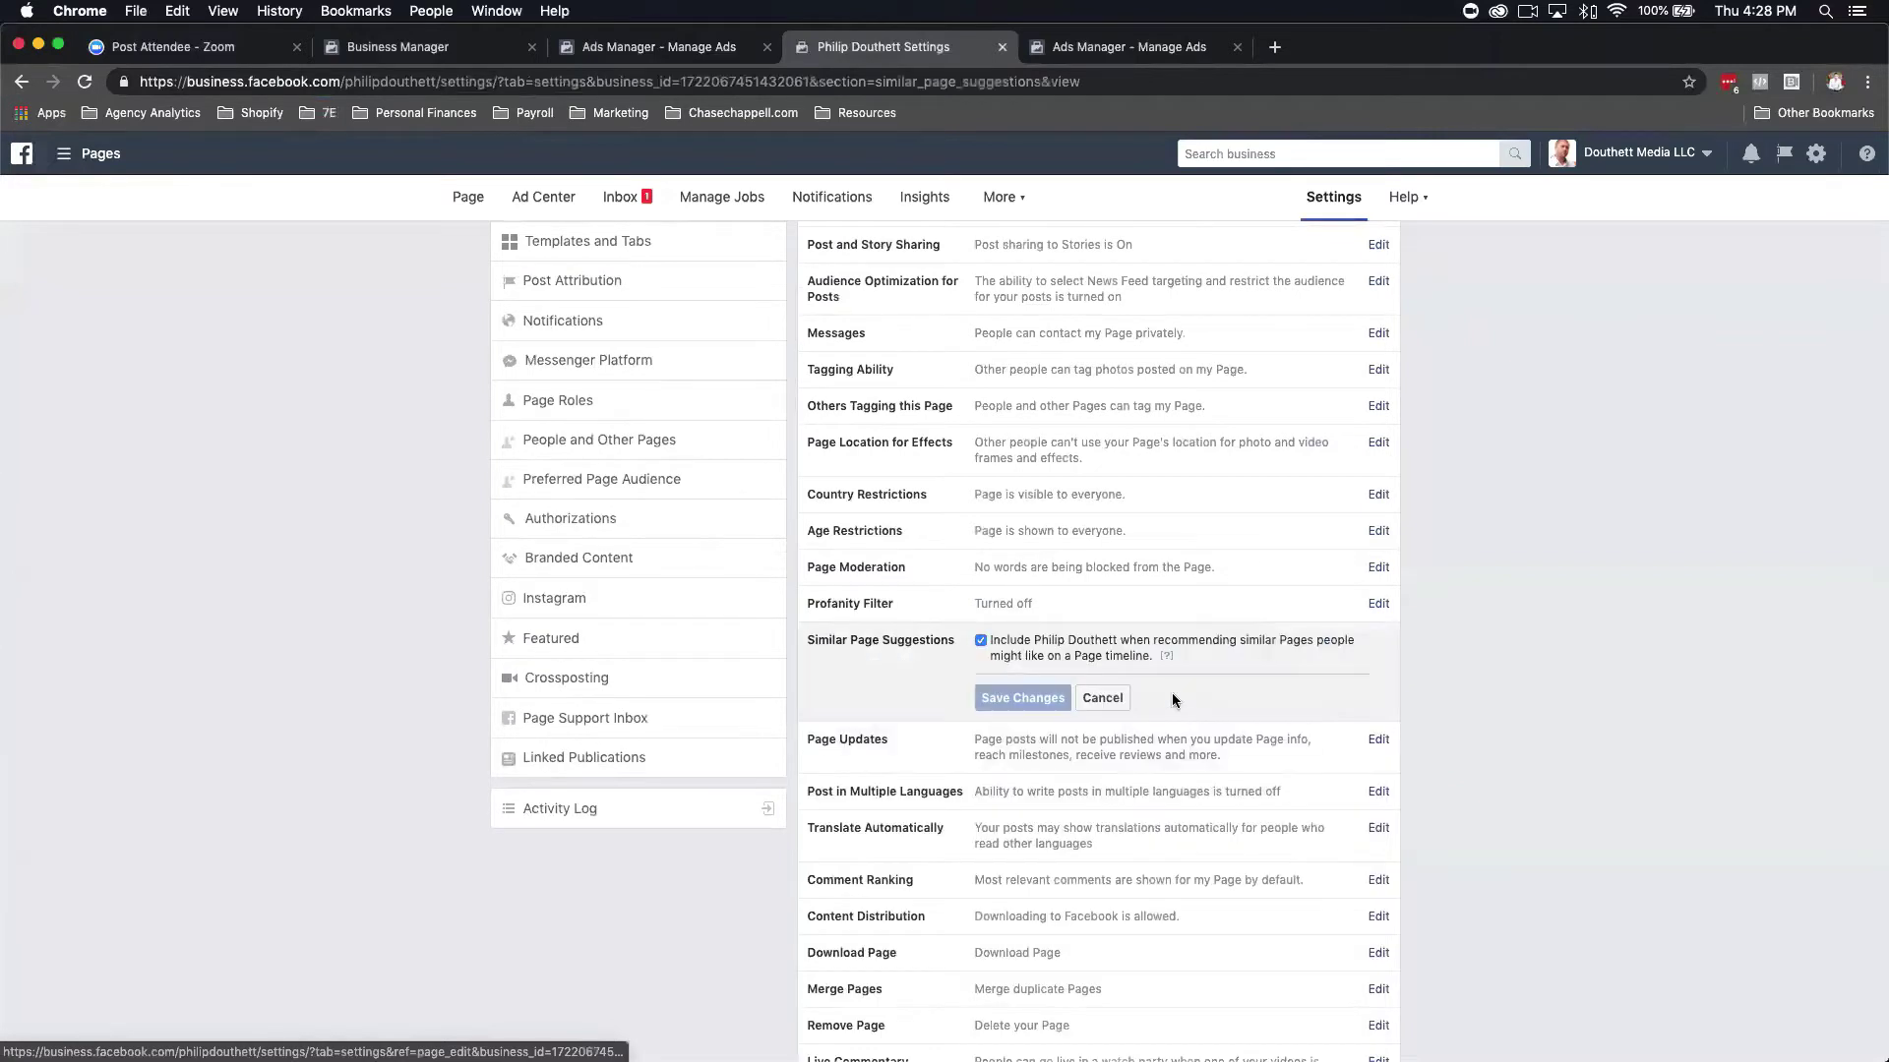
{"action": "left_click", "coordinate": [1172, 692]}
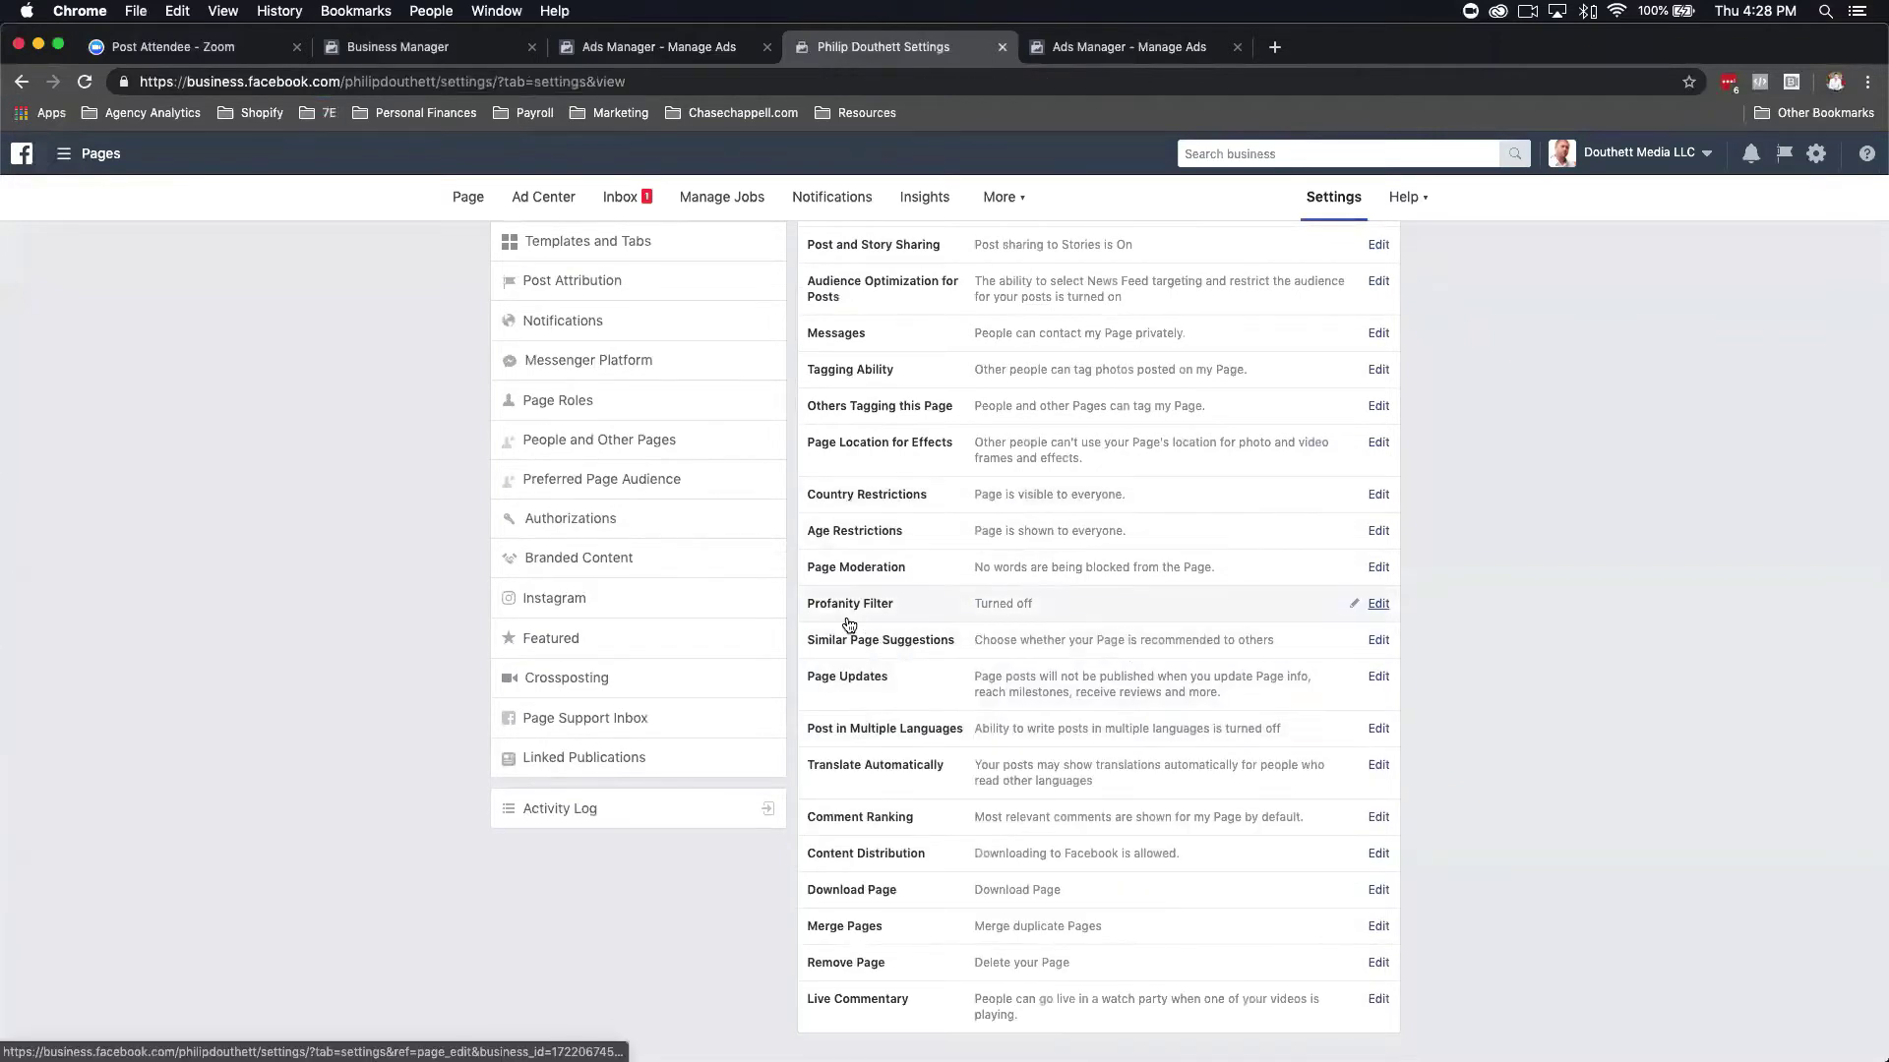
{"action": "scroll", "coordinate": [836, 673], "scroll_direction": "down", "scroll_amount": 1}
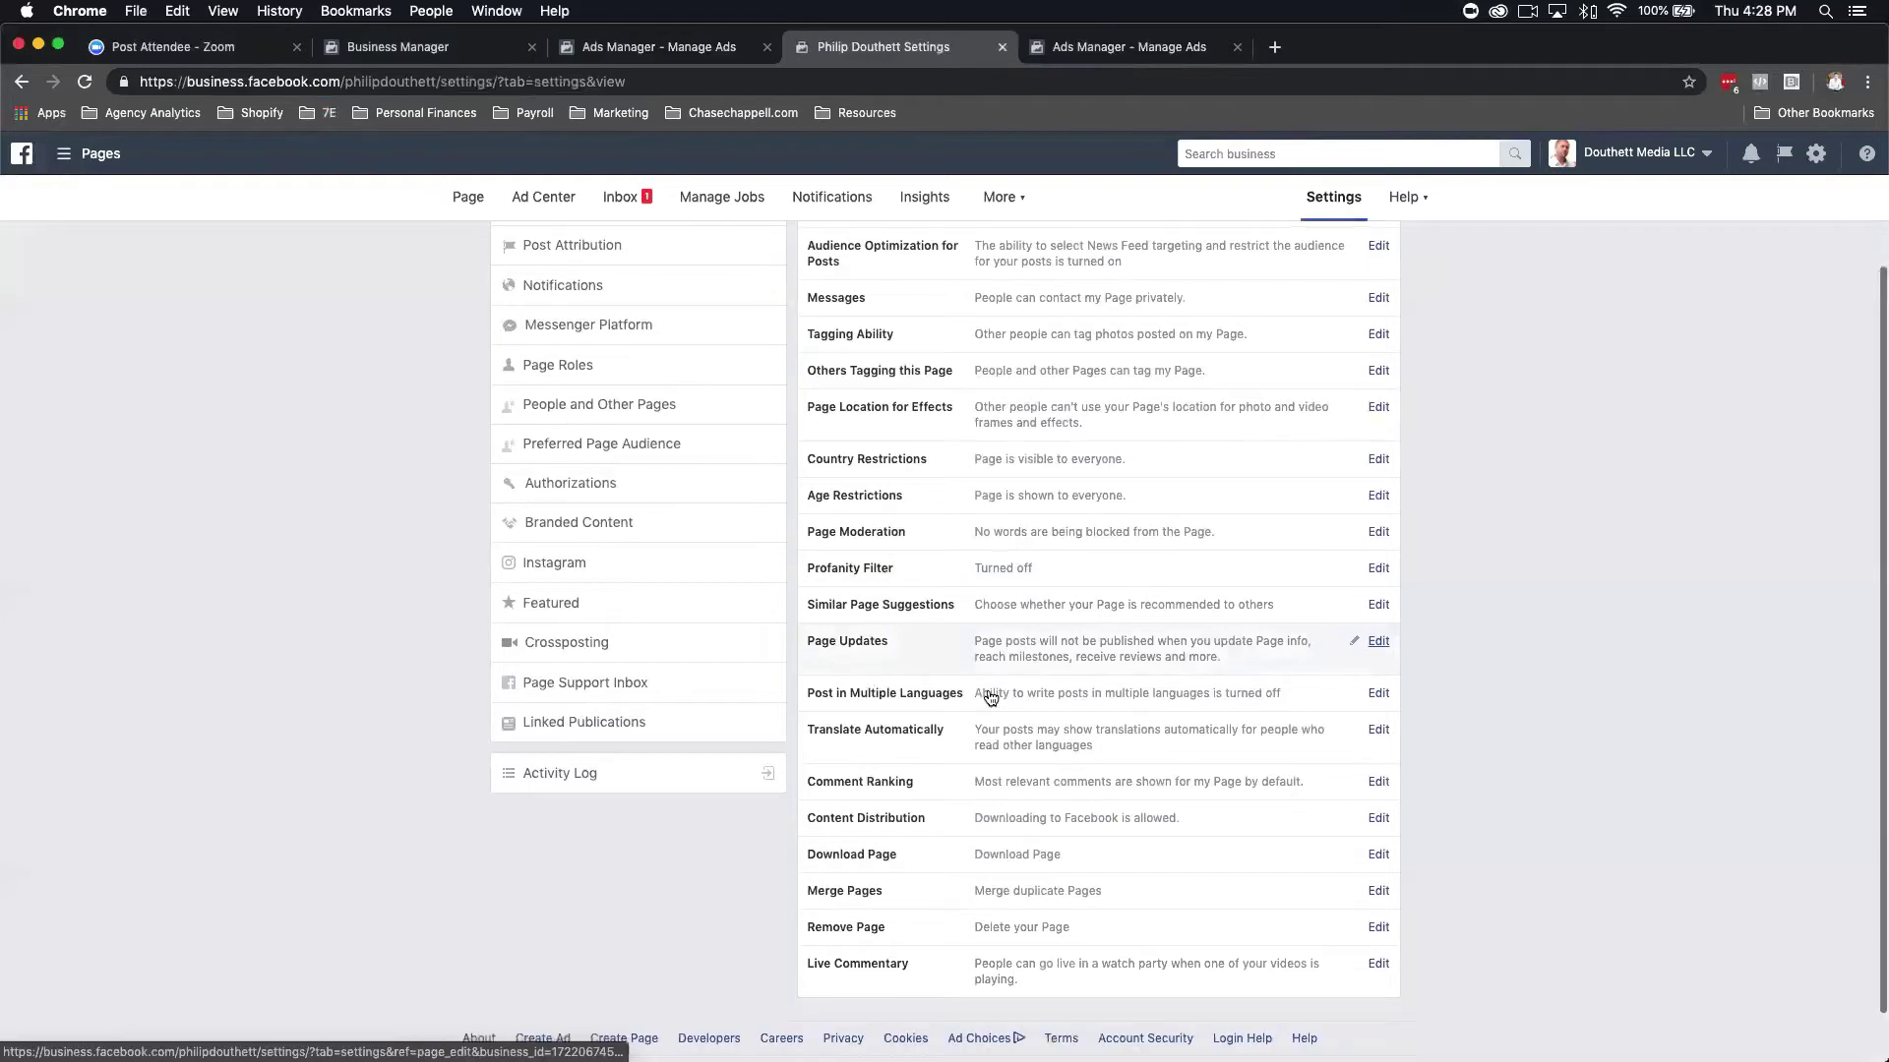
{"action": "scroll", "coordinate": [836, 673], "scroll_direction": "up", "scroll_amount": 2}
{"action": "left_click", "coordinate": [85, 82]}
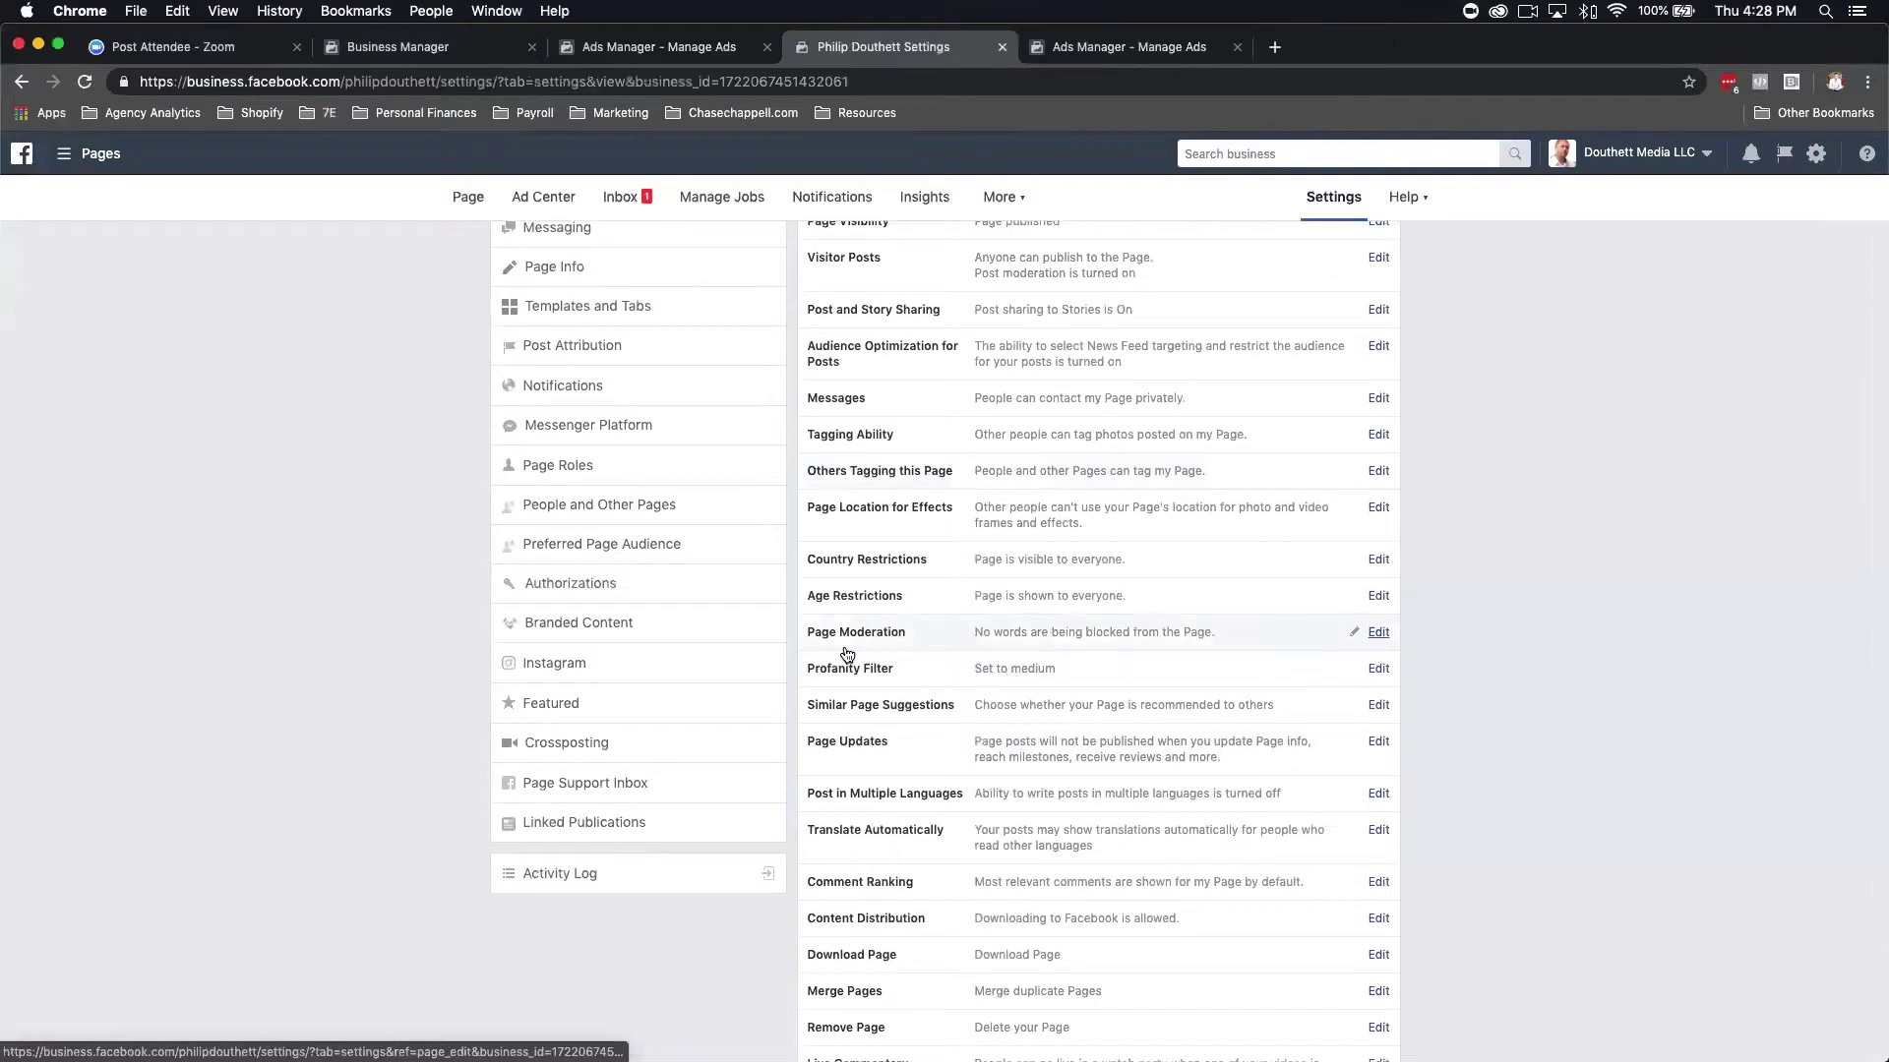
Open the Page Moderation setting and add "horrible" to the list of blocked words.
{"action": "left_click", "coordinate": [1112, 648]}
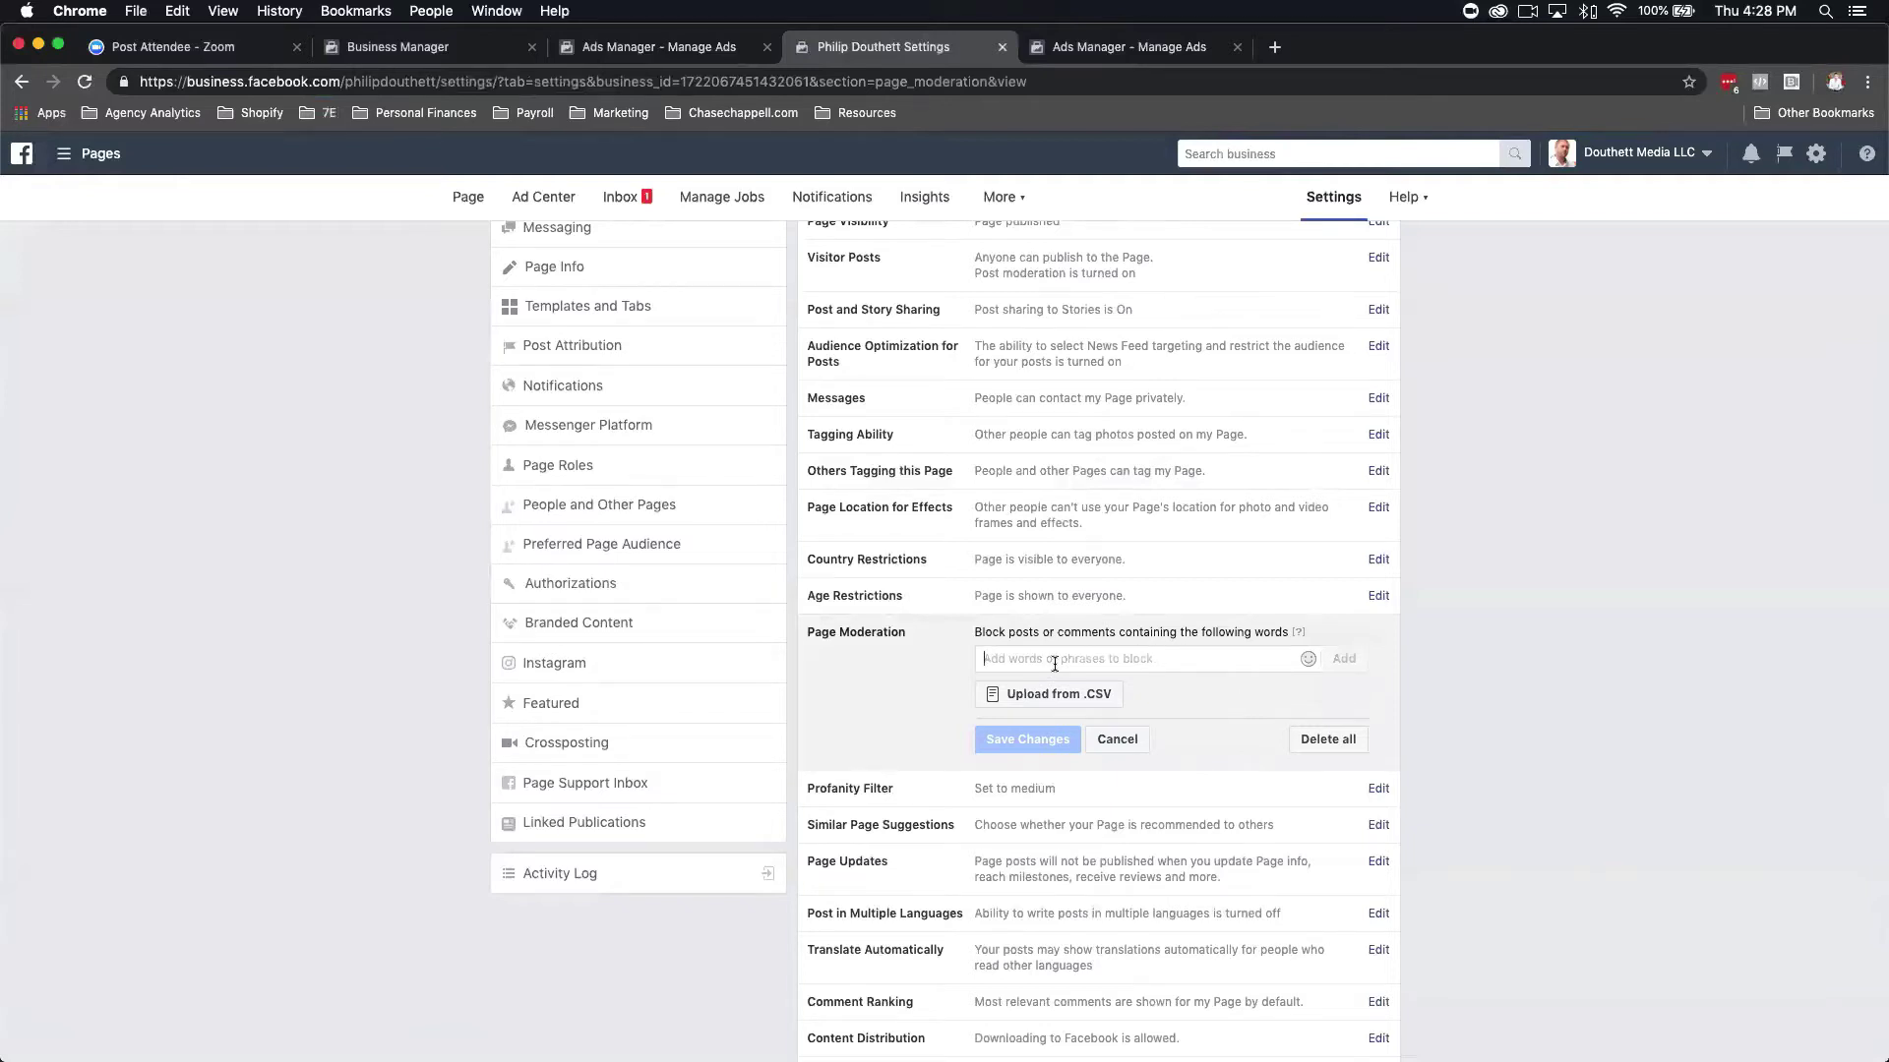
{"action": "type", "text": "horrible"}
{"action": "left_click", "coordinate": [1357, 668]}
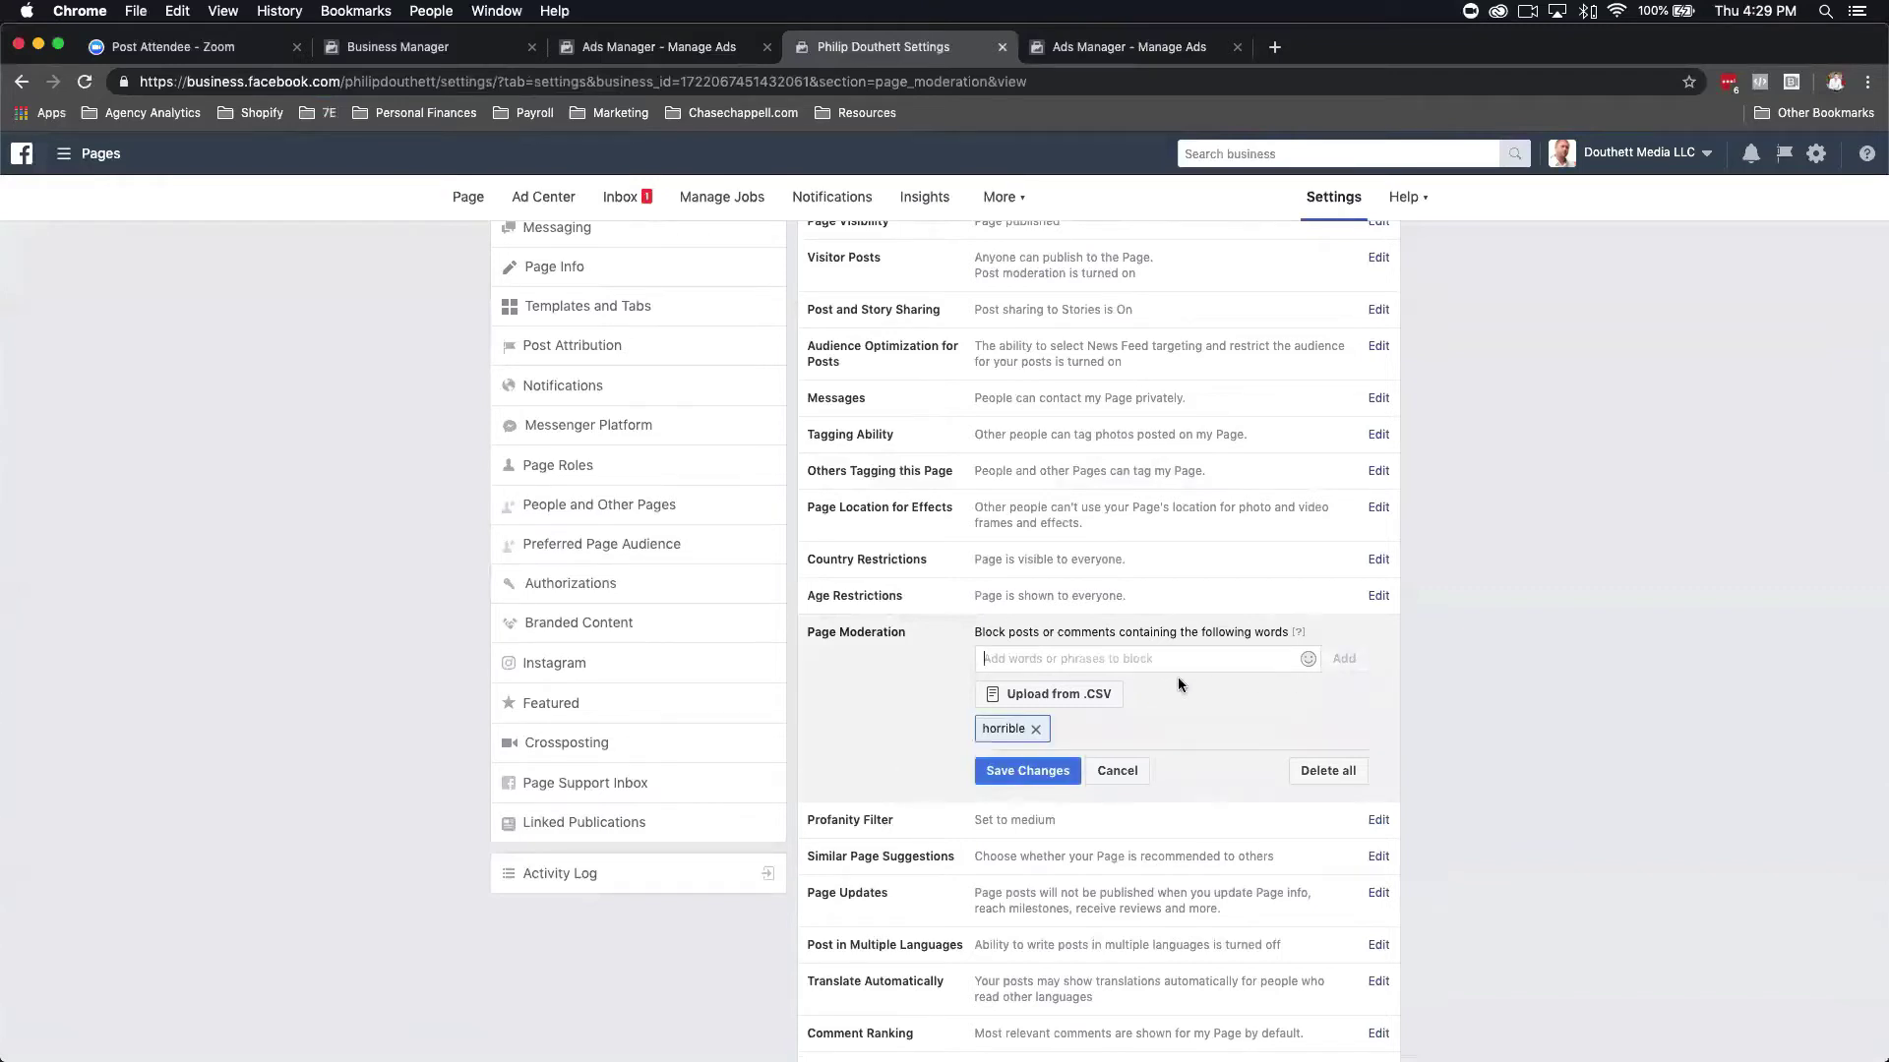
Save the Page Moderation changes, reopen the setting to check the blocked-word list, and close it without edits.
{"action": "left_click", "coordinate": [1001, 766]}
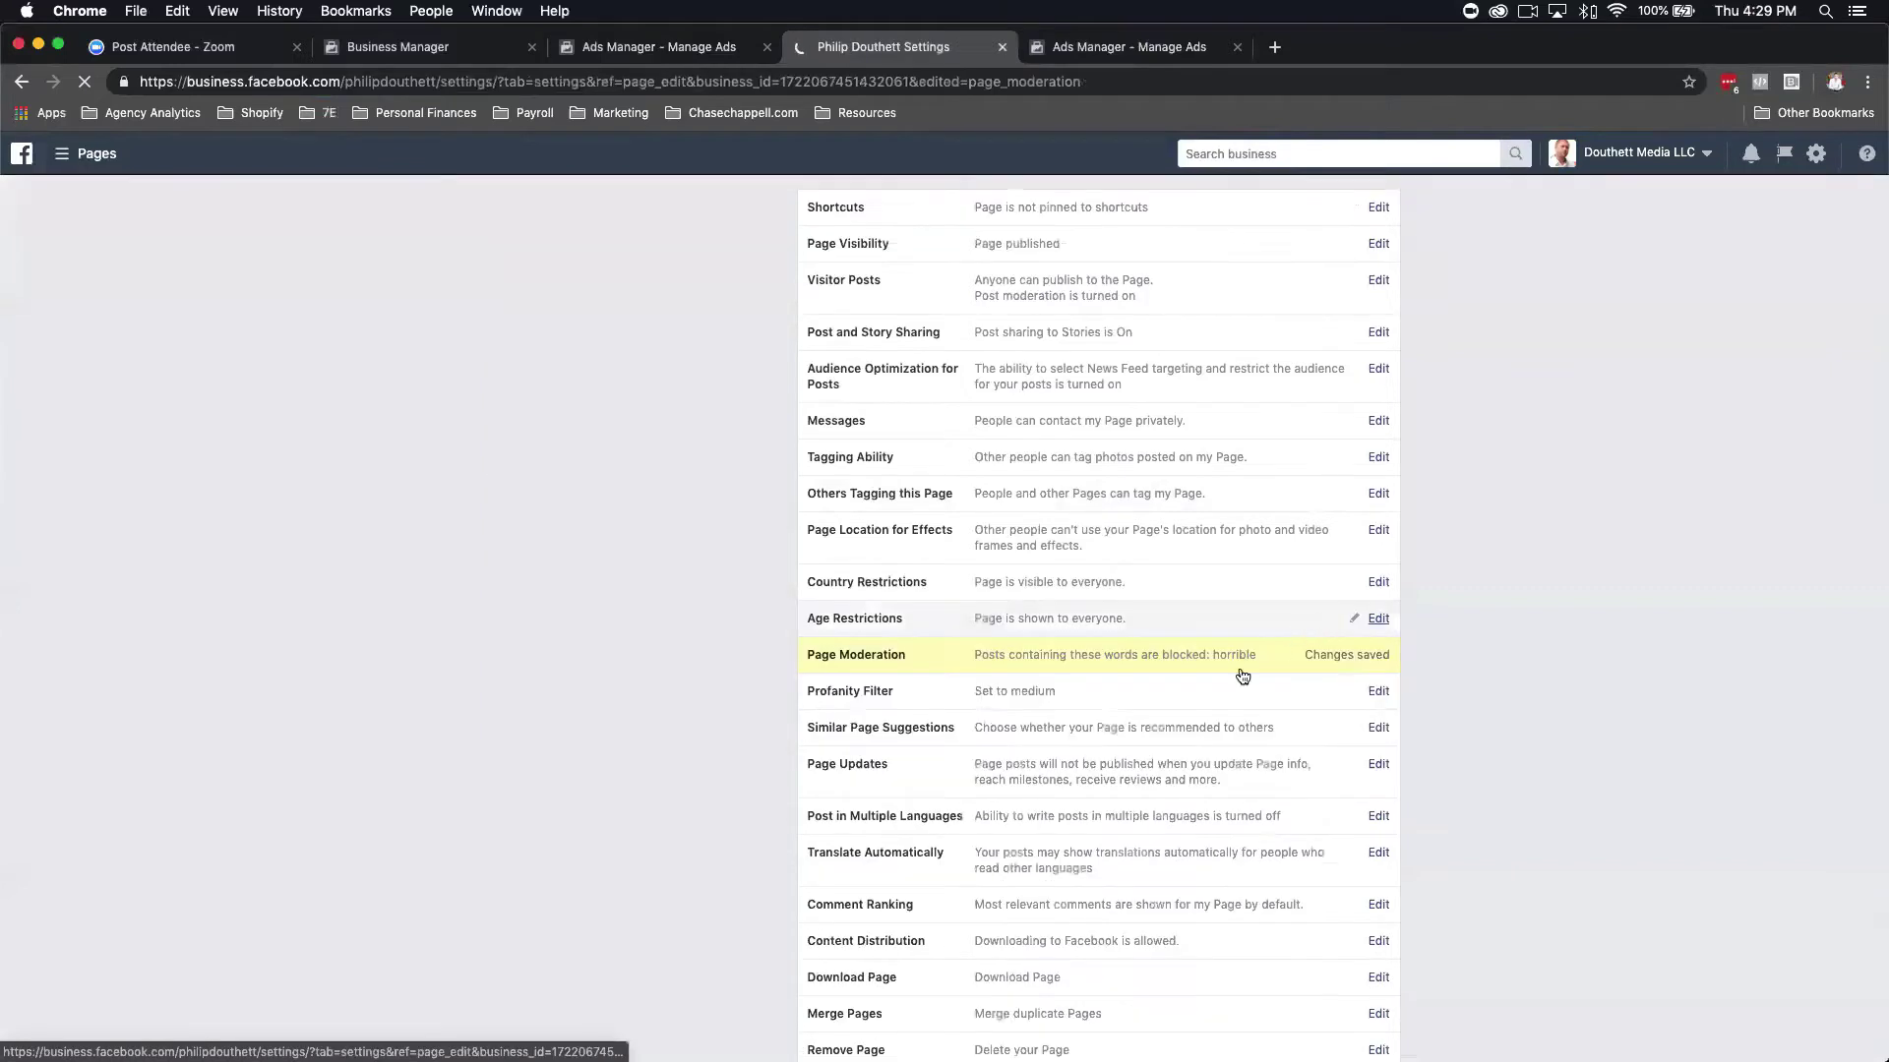
{"action": "left_click", "coordinate": [1206, 704]}
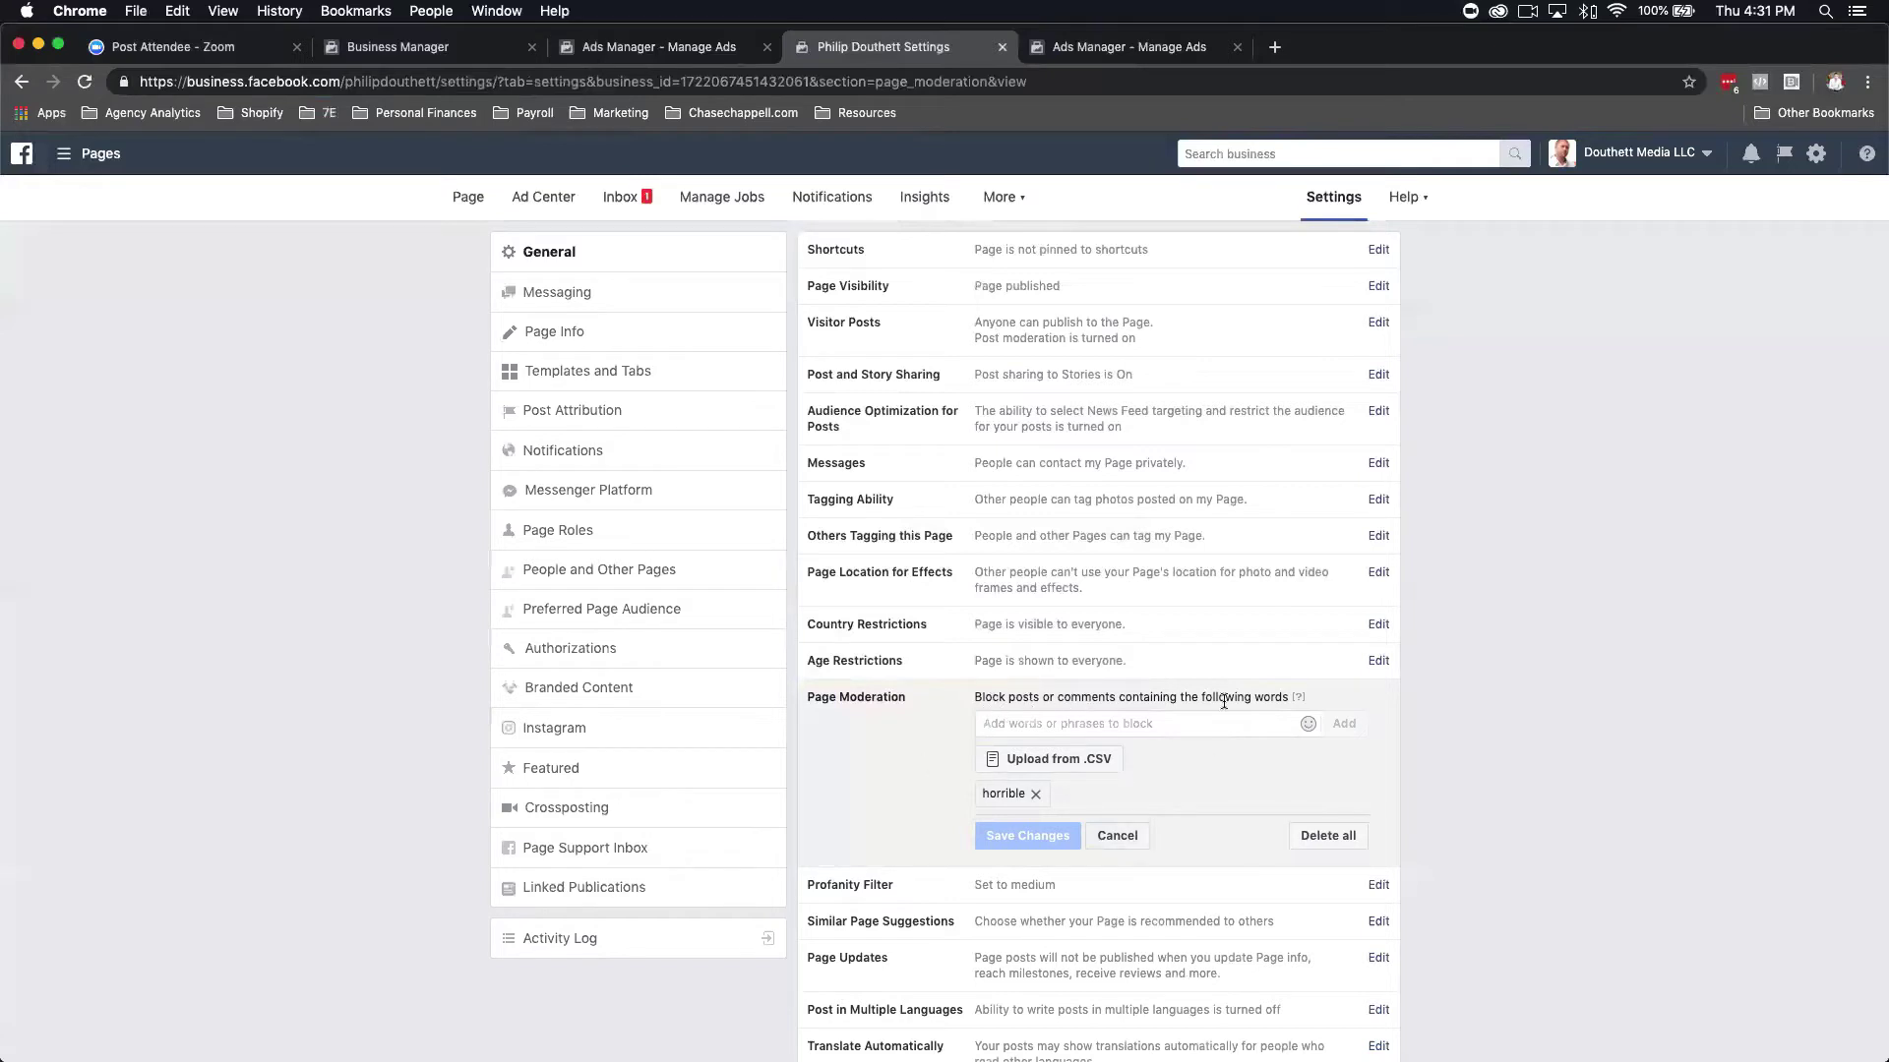
{"action": "left_click", "coordinate": [1115, 838]}
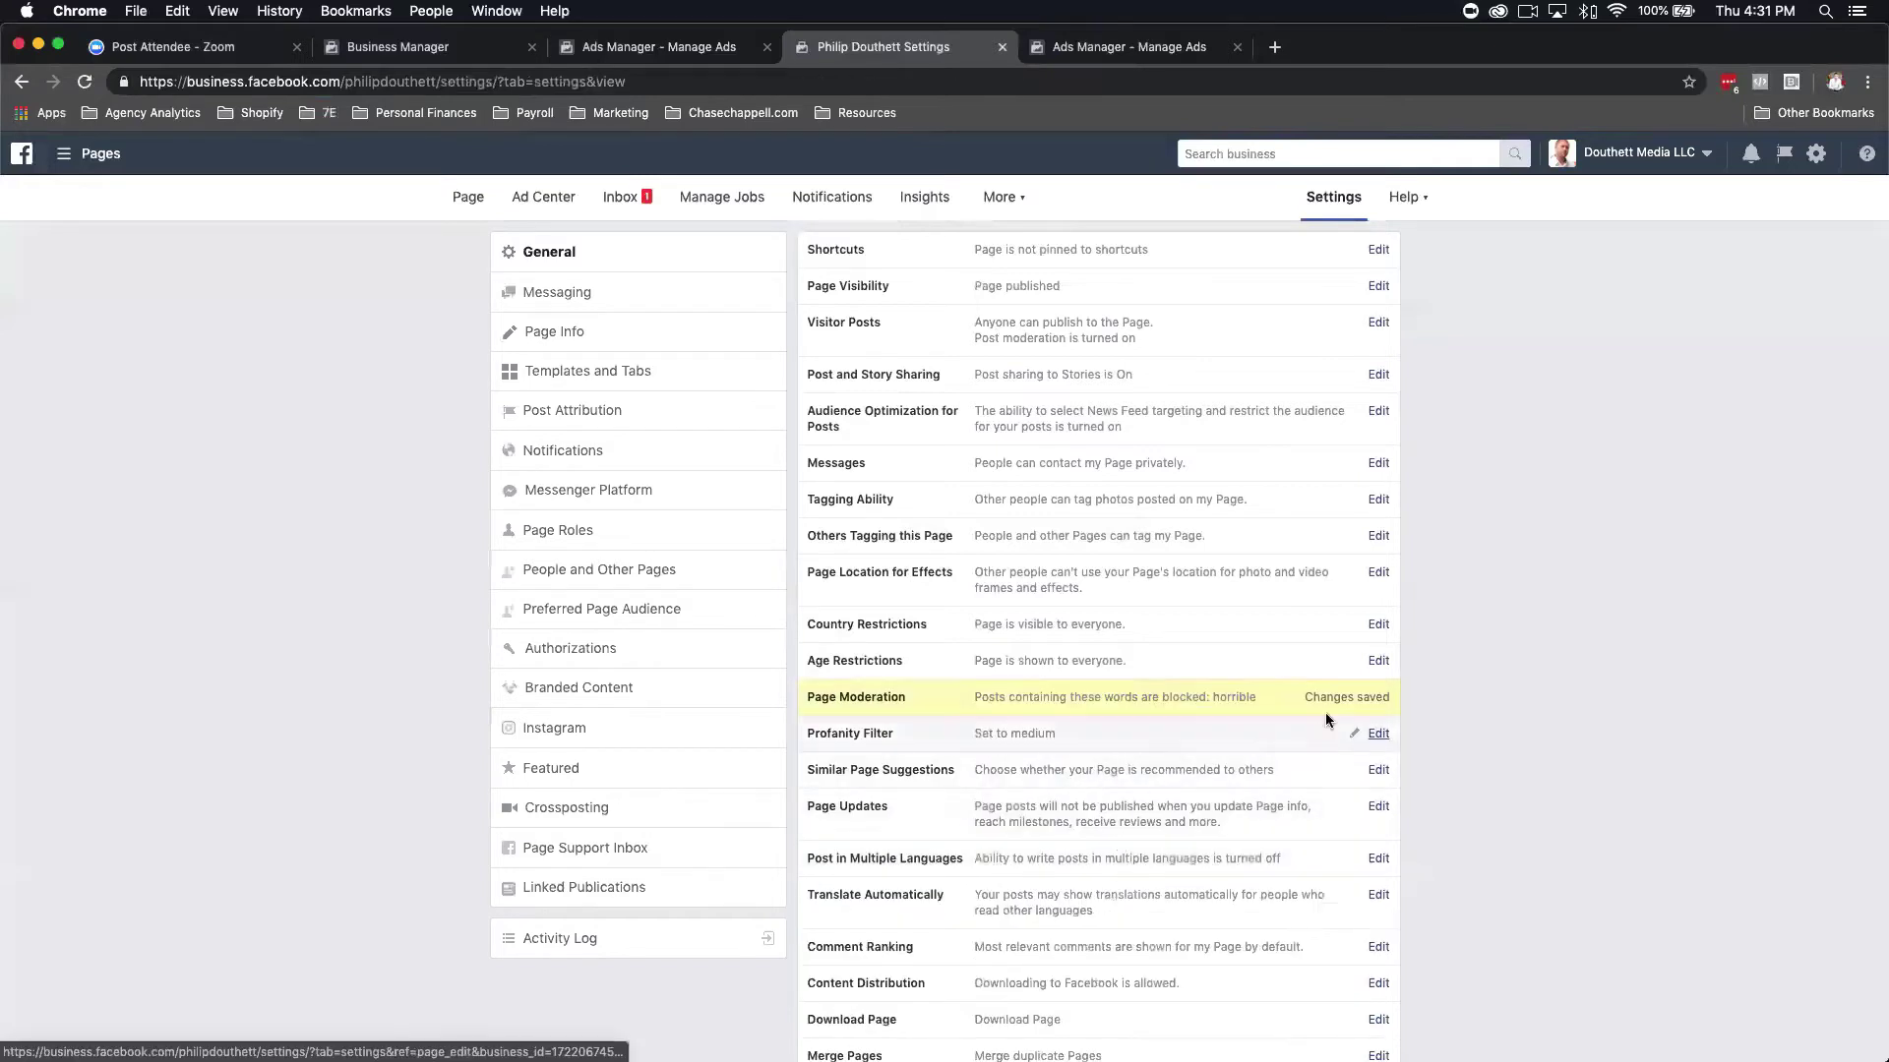
Review the Page Moderation blocked-word form again, close it unchanged, and look over the page's general settings.
{"action": "left_click", "coordinate": [1213, 706]}
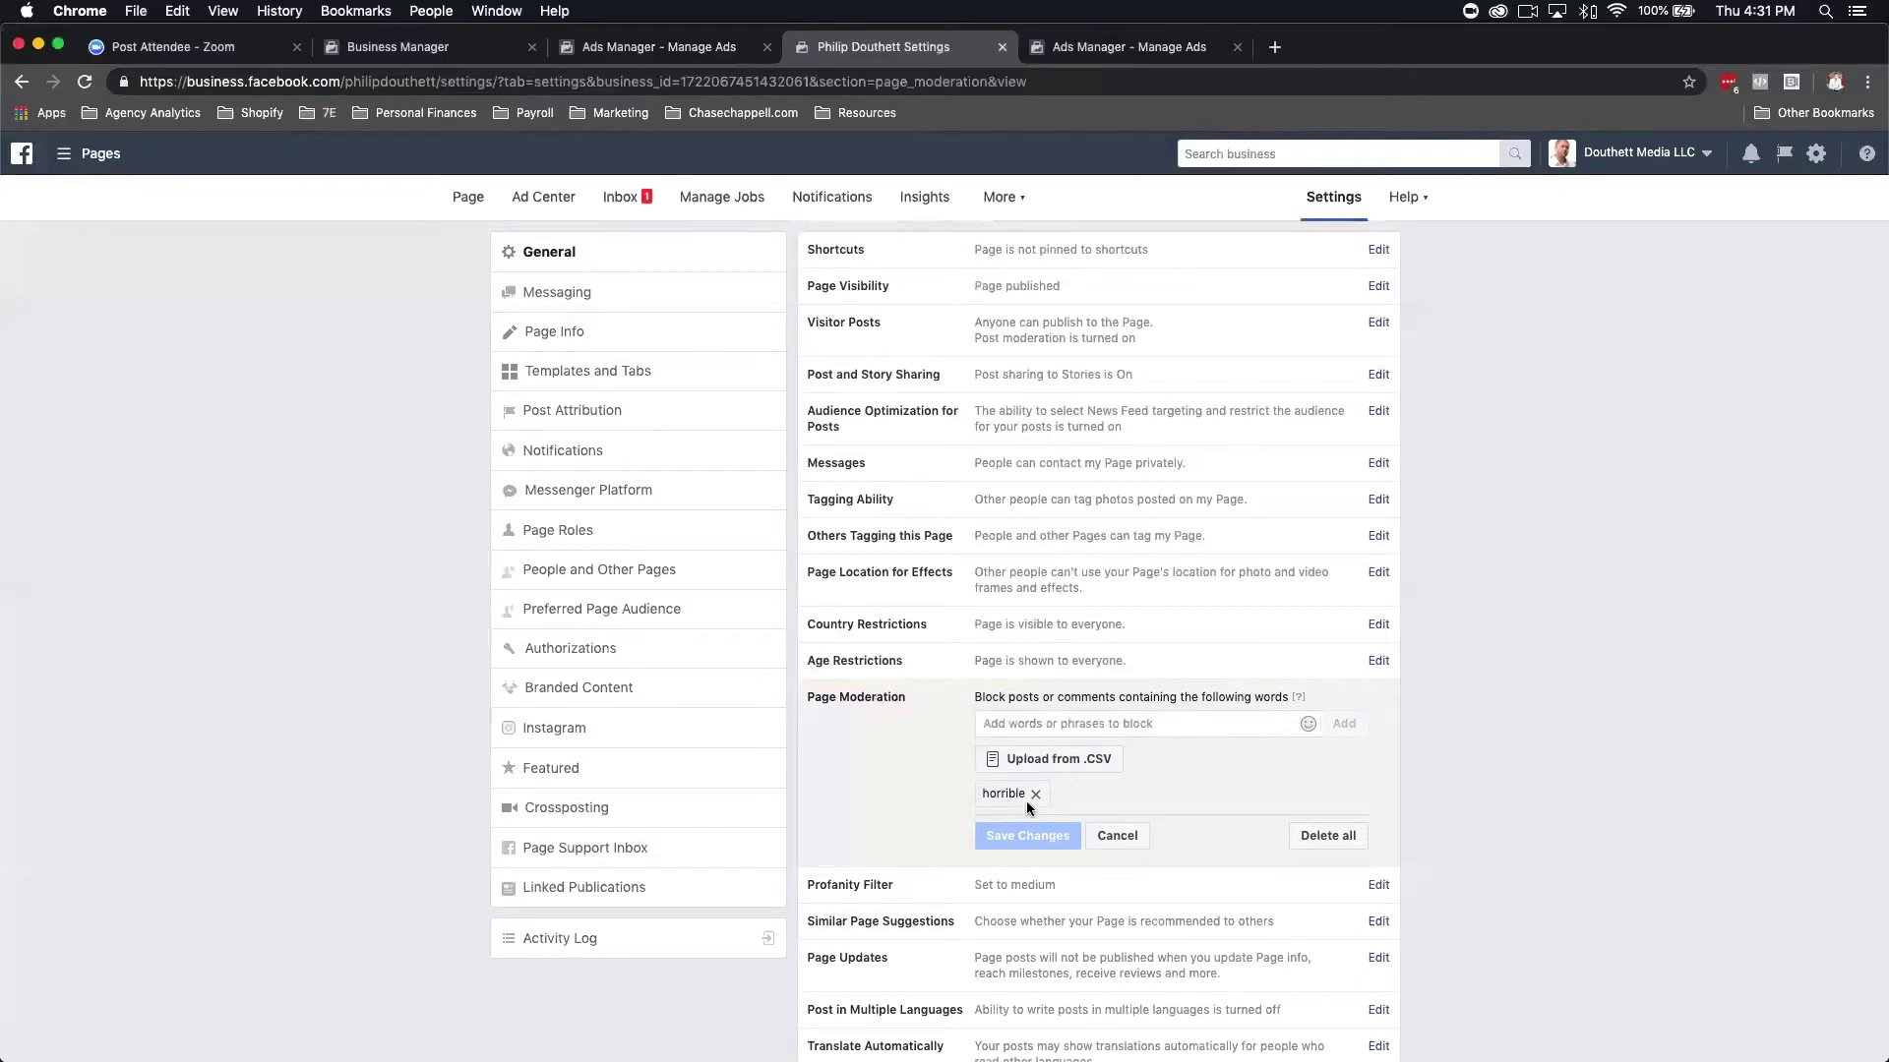
{"action": "left_click", "coordinate": [1110, 835]}
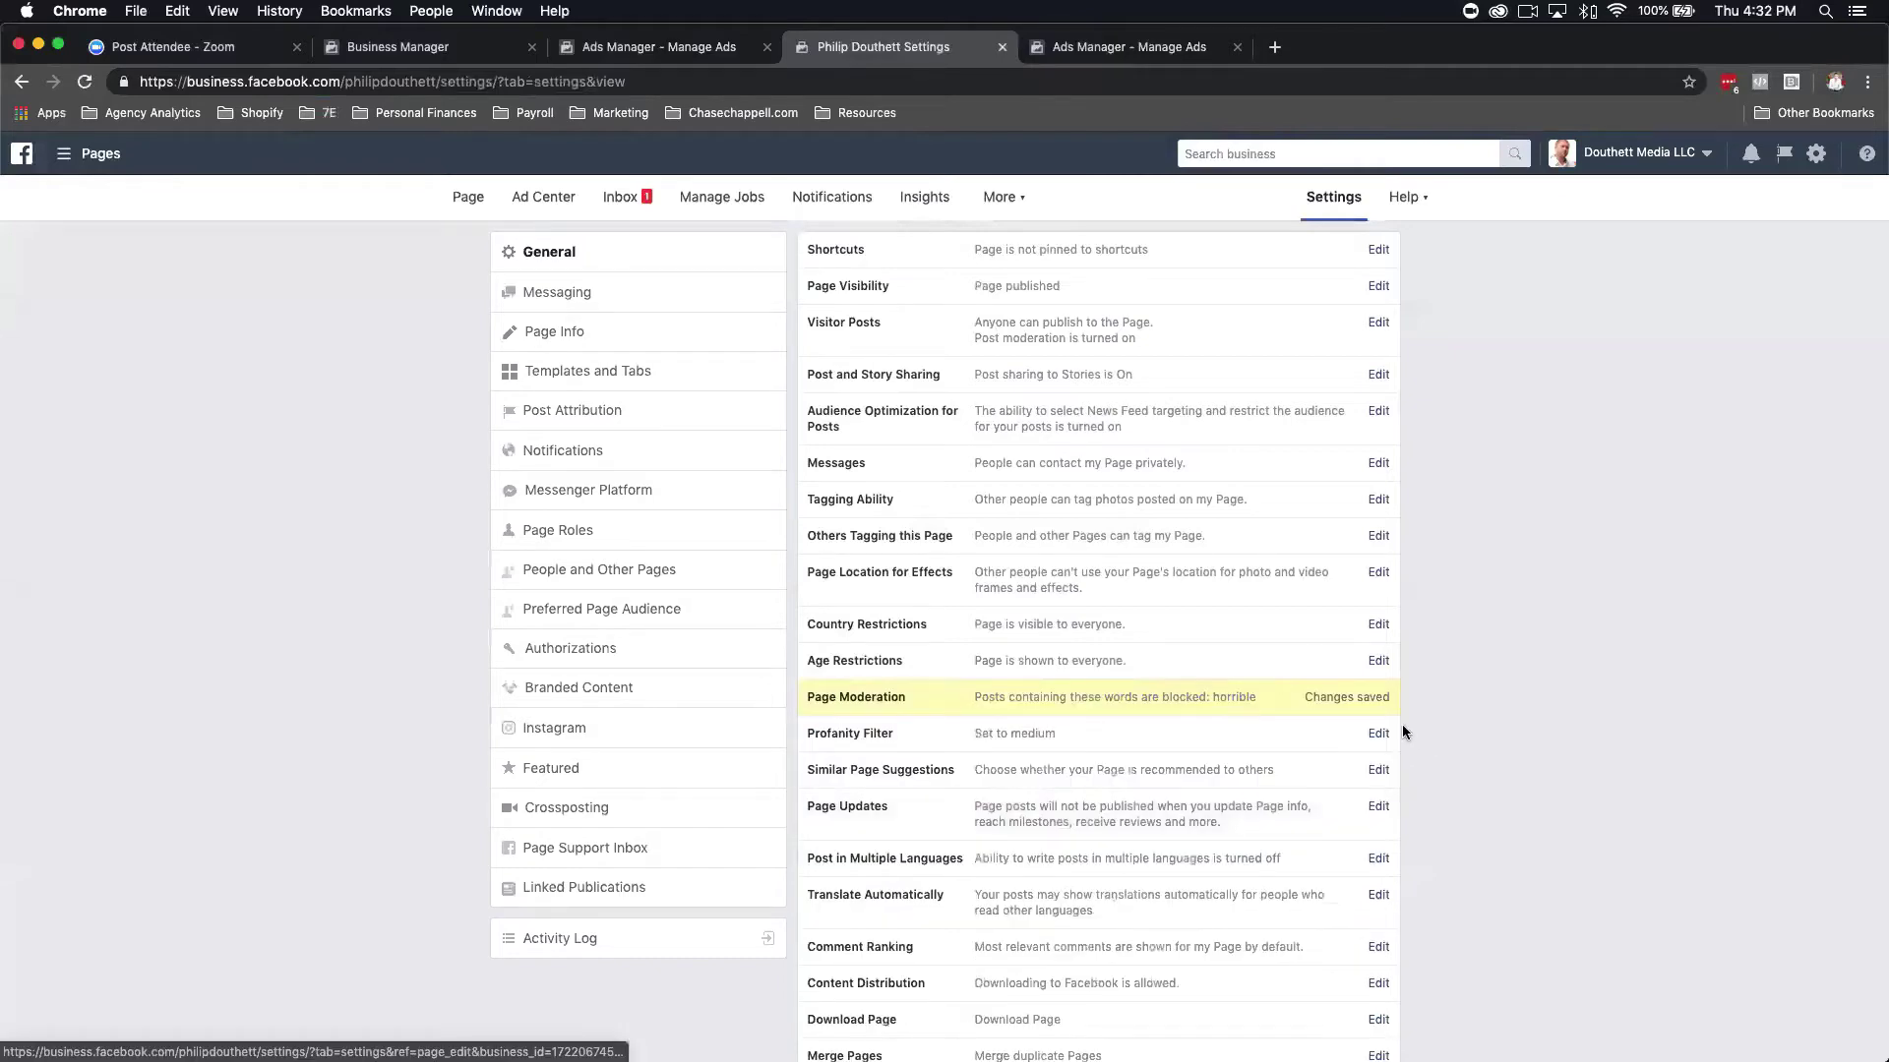
{"action": "left_click", "coordinate": [1246, 713]}
{"action": "left_click", "coordinate": [1117, 834]}
{"action": "left_click", "coordinate": [1185, 713]}
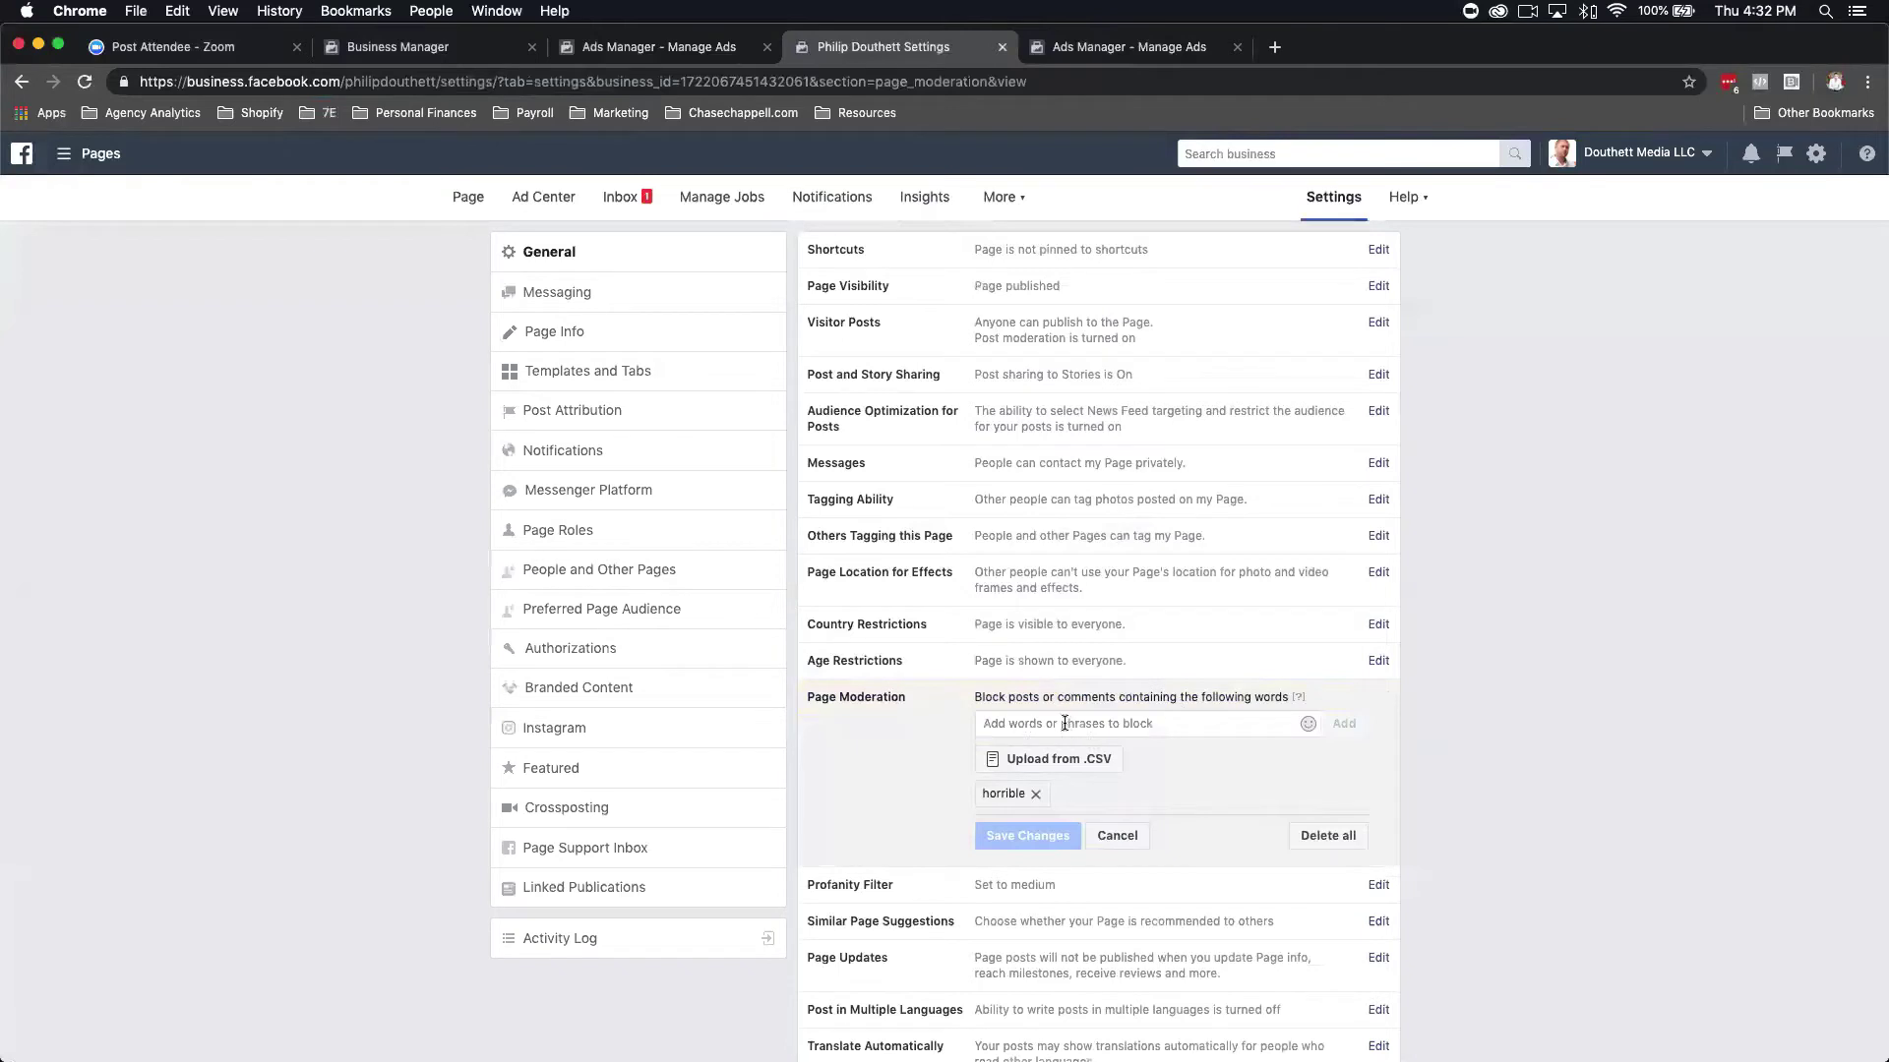
{"action": "left_click", "coordinate": [1119, 839]}
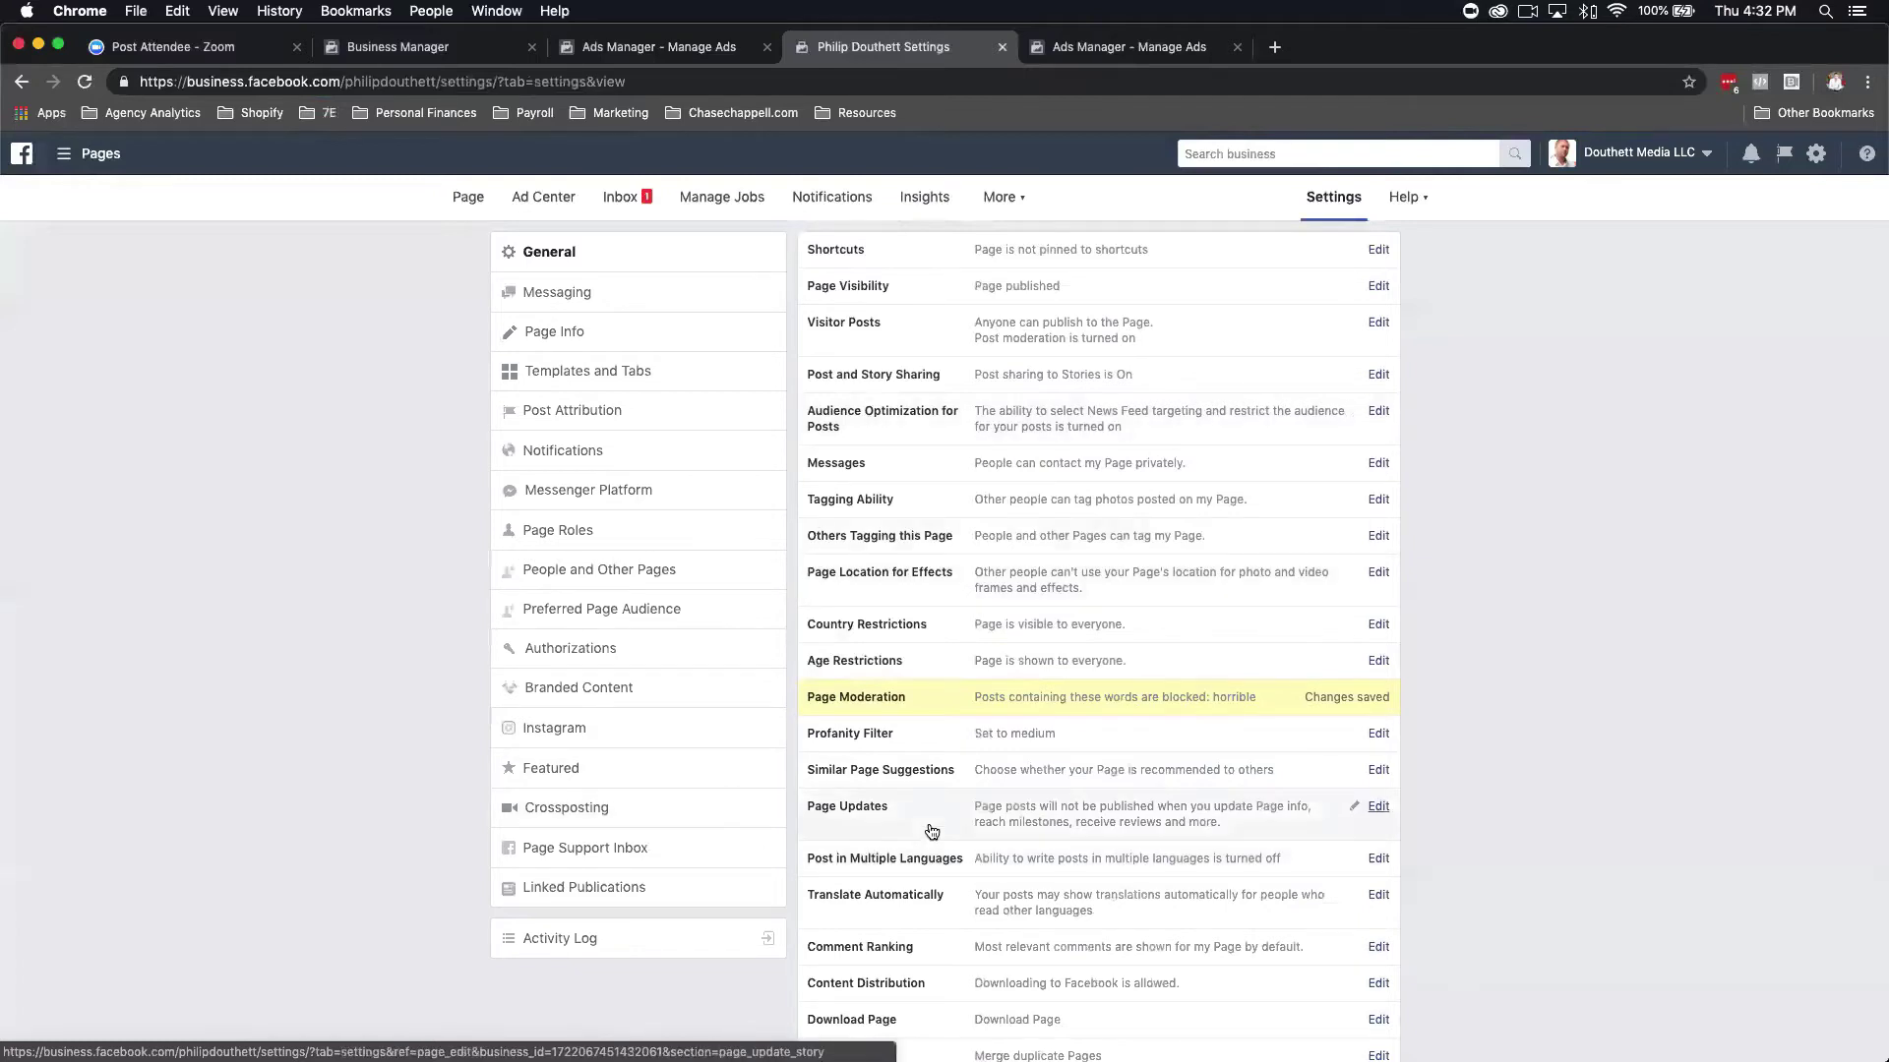
{"action": "scroll", "coordinate": [1352, 705], "scroll_direction": "down", "scroll_amount": 2}
{"action": "scroll", "coordinate": [1278, 699], "scroll_direction": "up", "scroll_amount": 2}
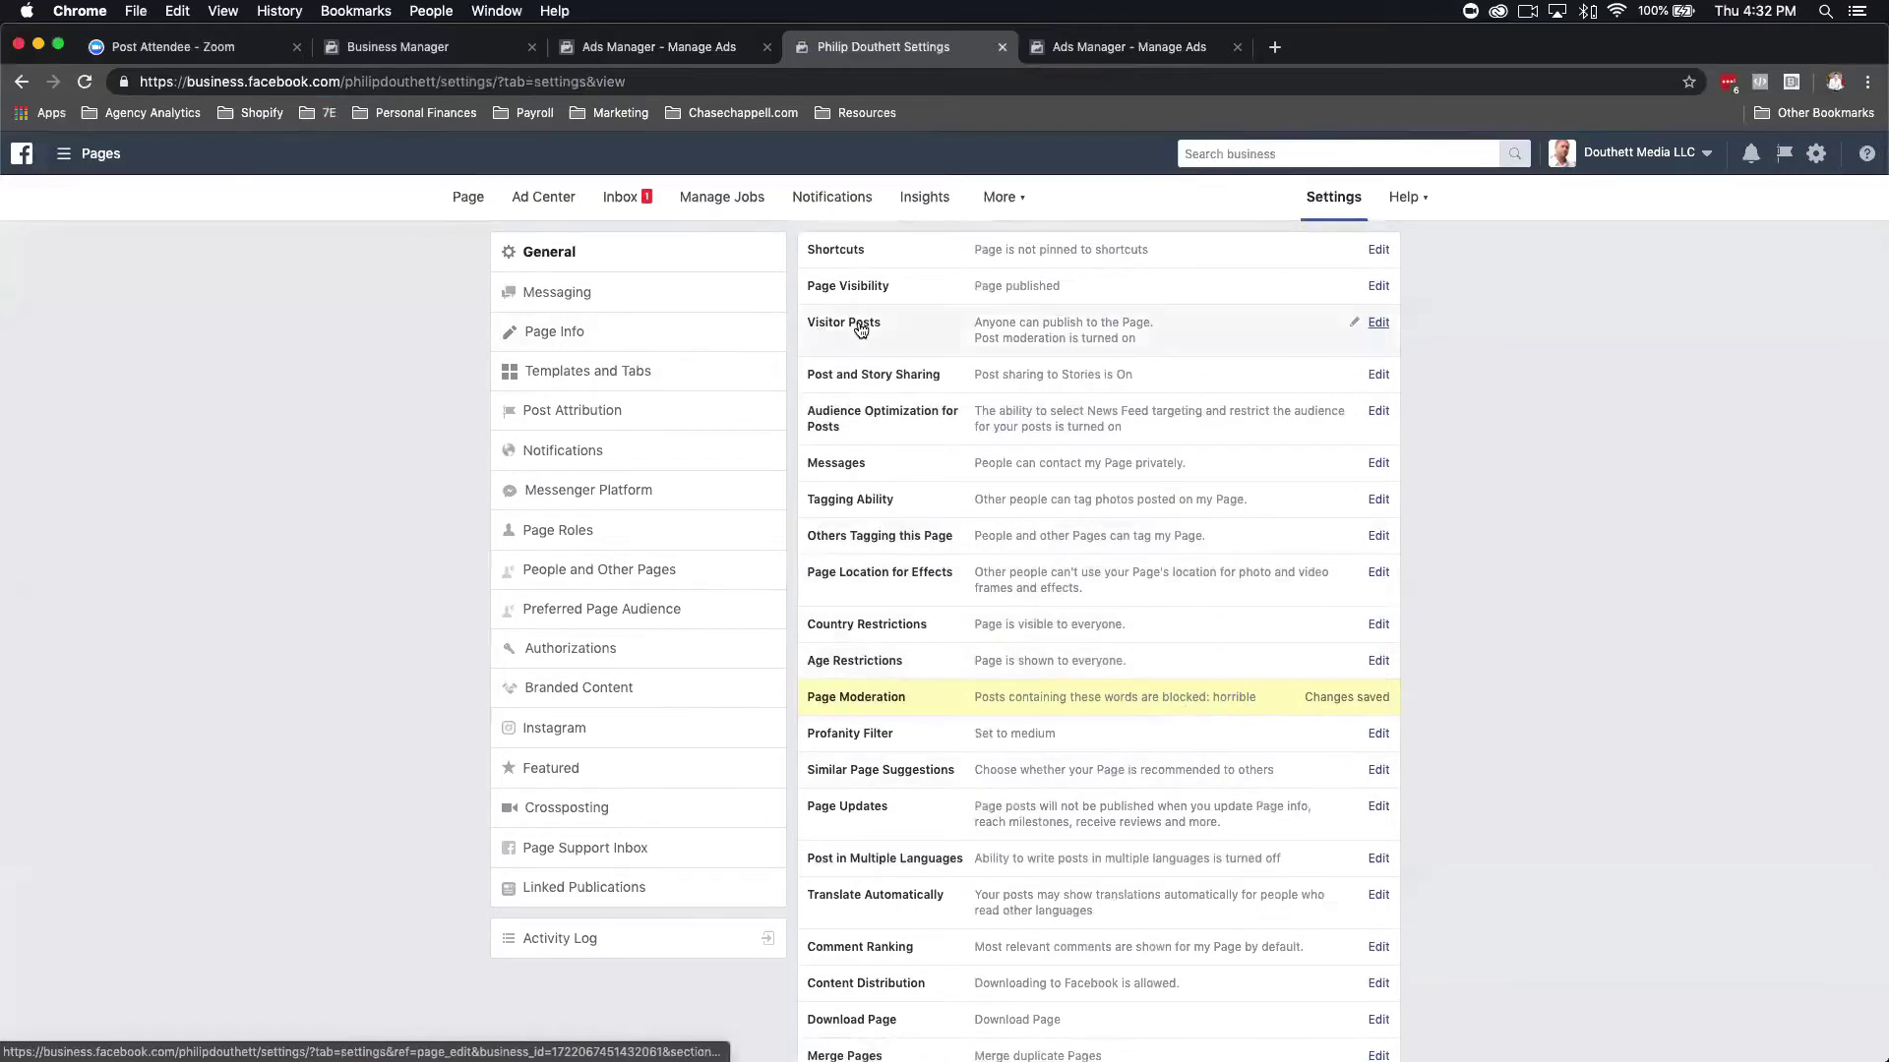
{"action": "scroll", "coordinate": [600, 305], "scroll_direction": "down", "scroll_amount": 1}
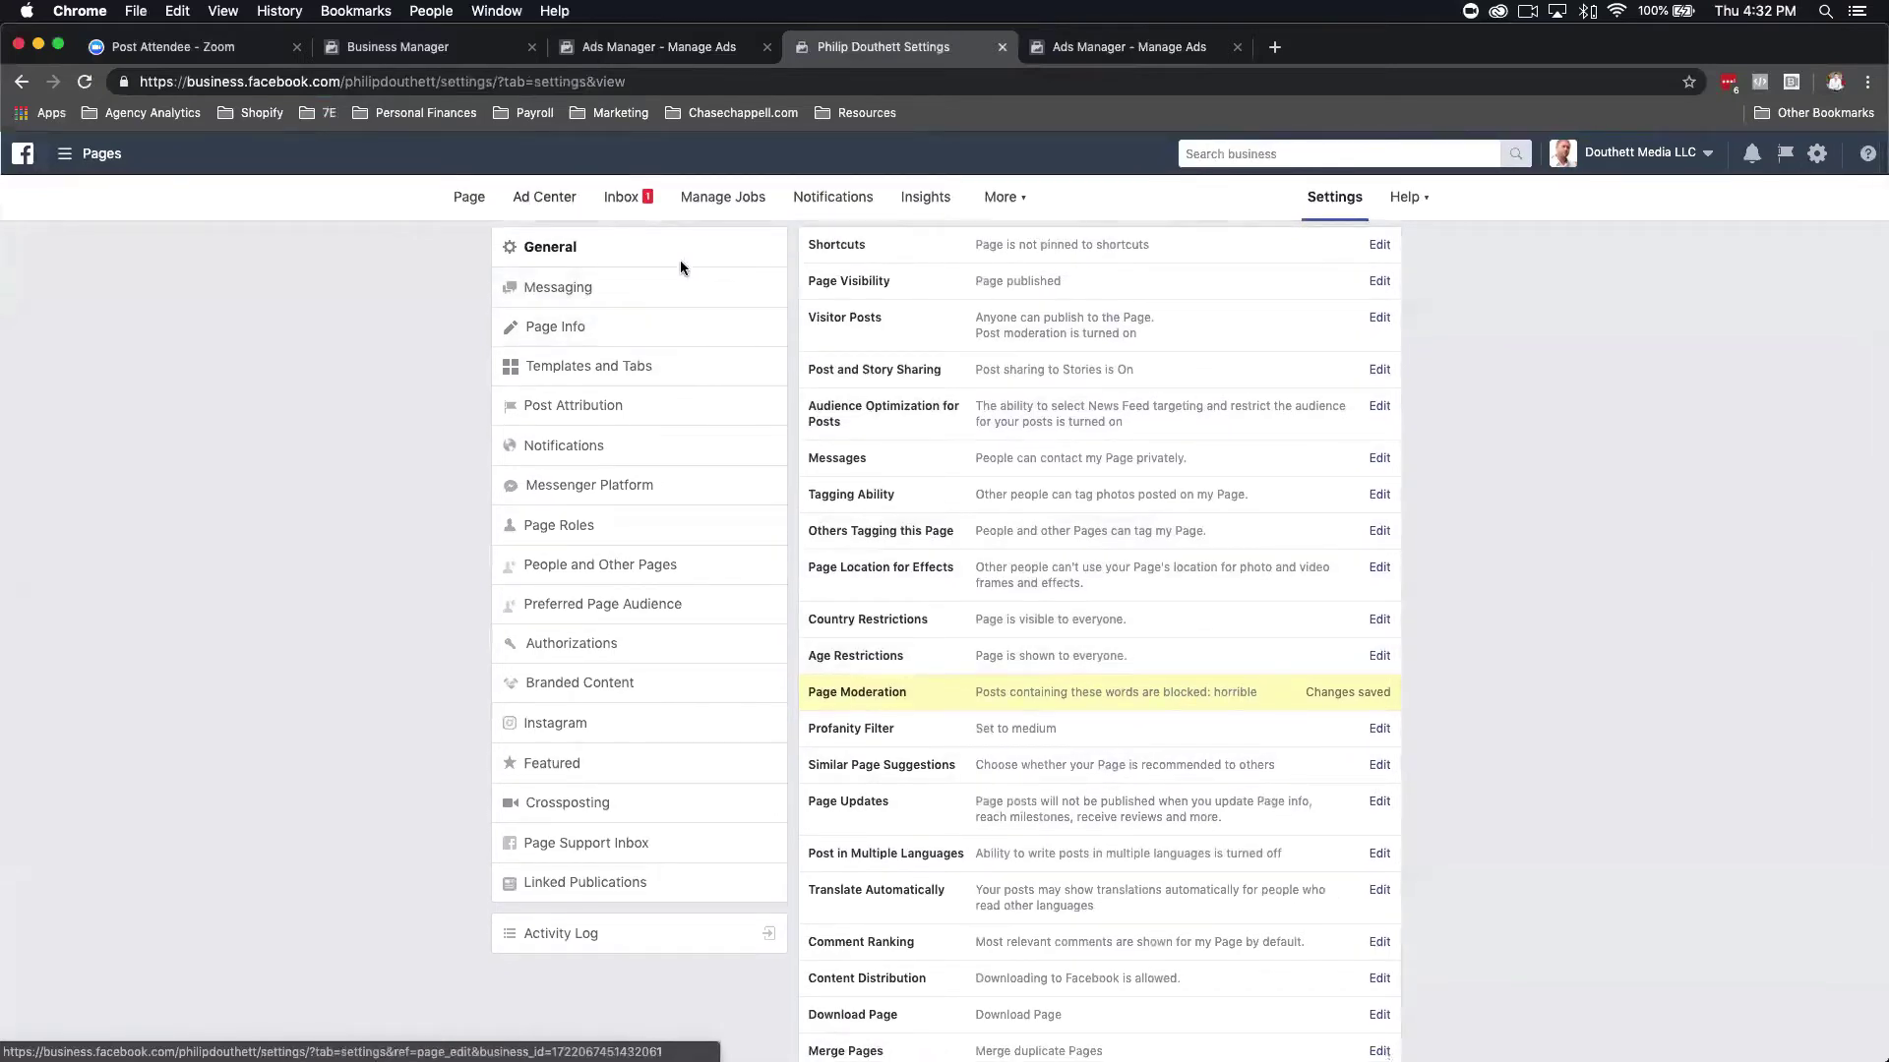
Open the Facebook comments in the page's inbox and read the newest "Legal fees, moving expenses" post with its comments.
{"action": "left_click", "coordinate": [622, 197]}
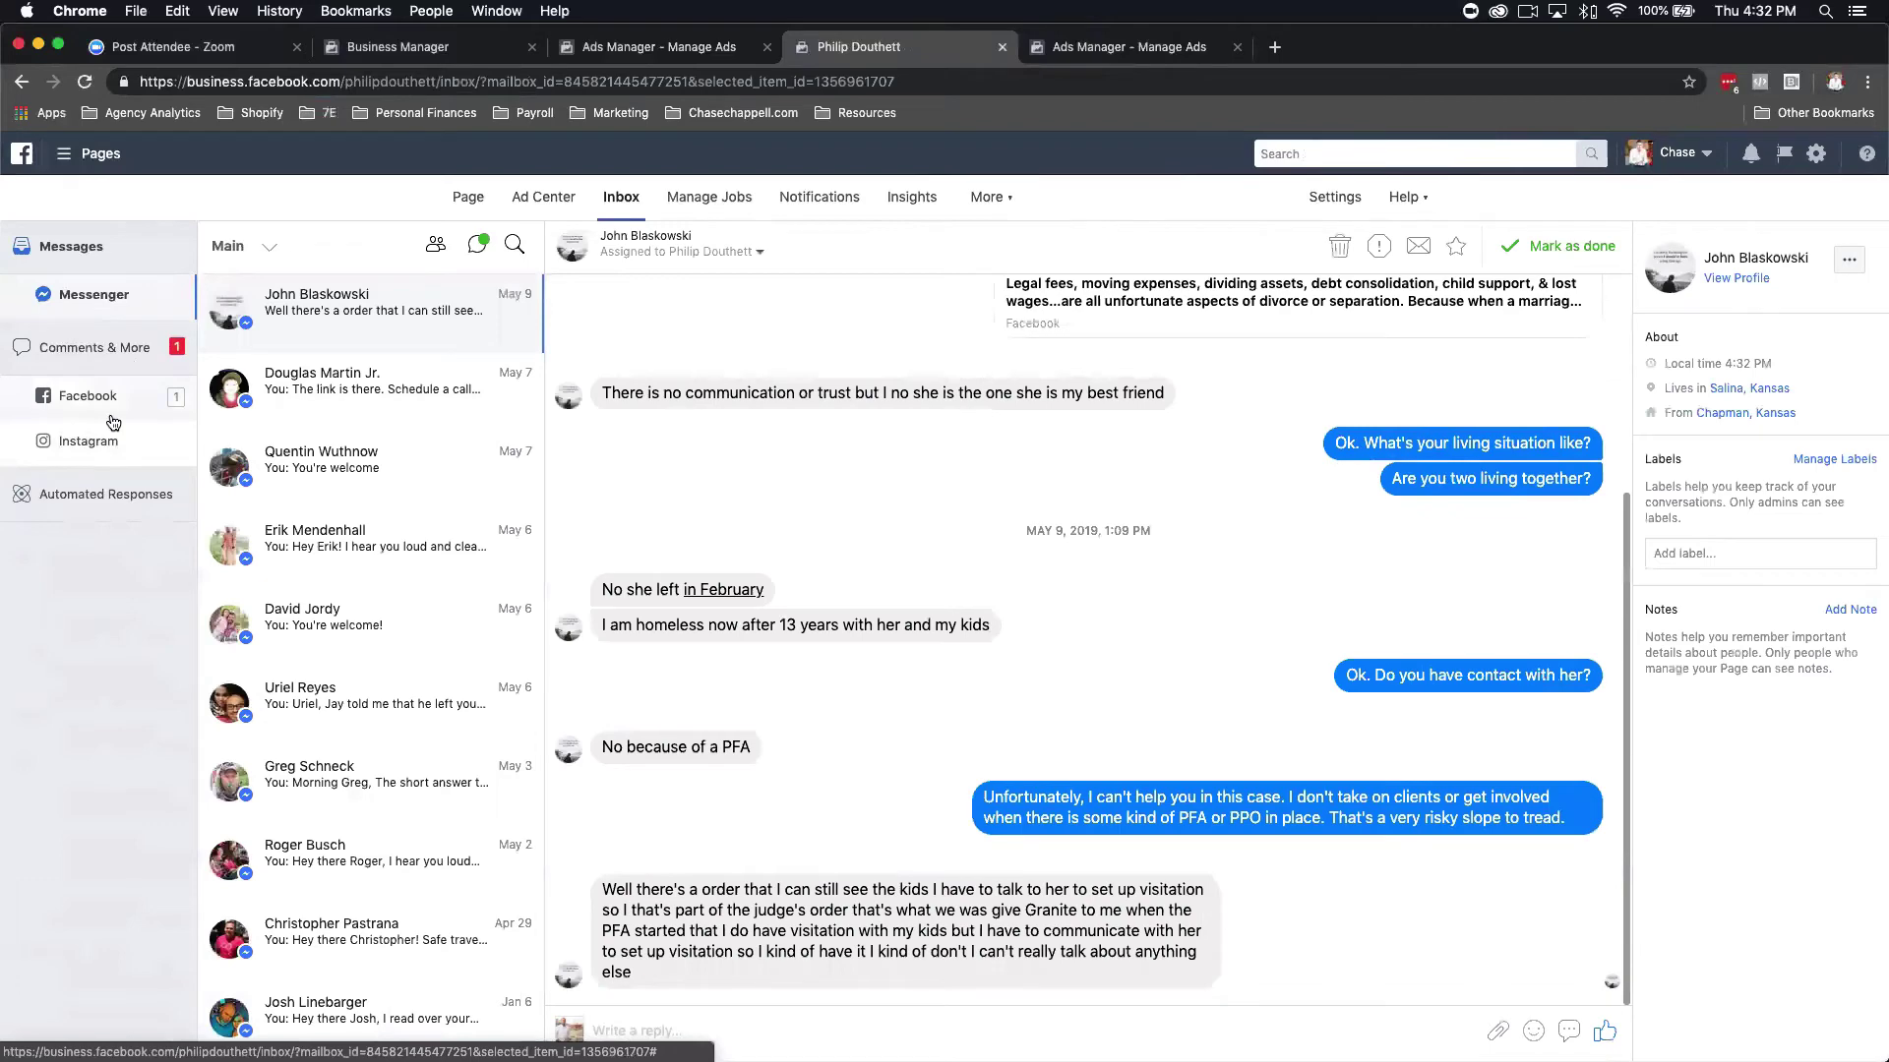
{"action": "left_click", "coordinate": [112, 420]}
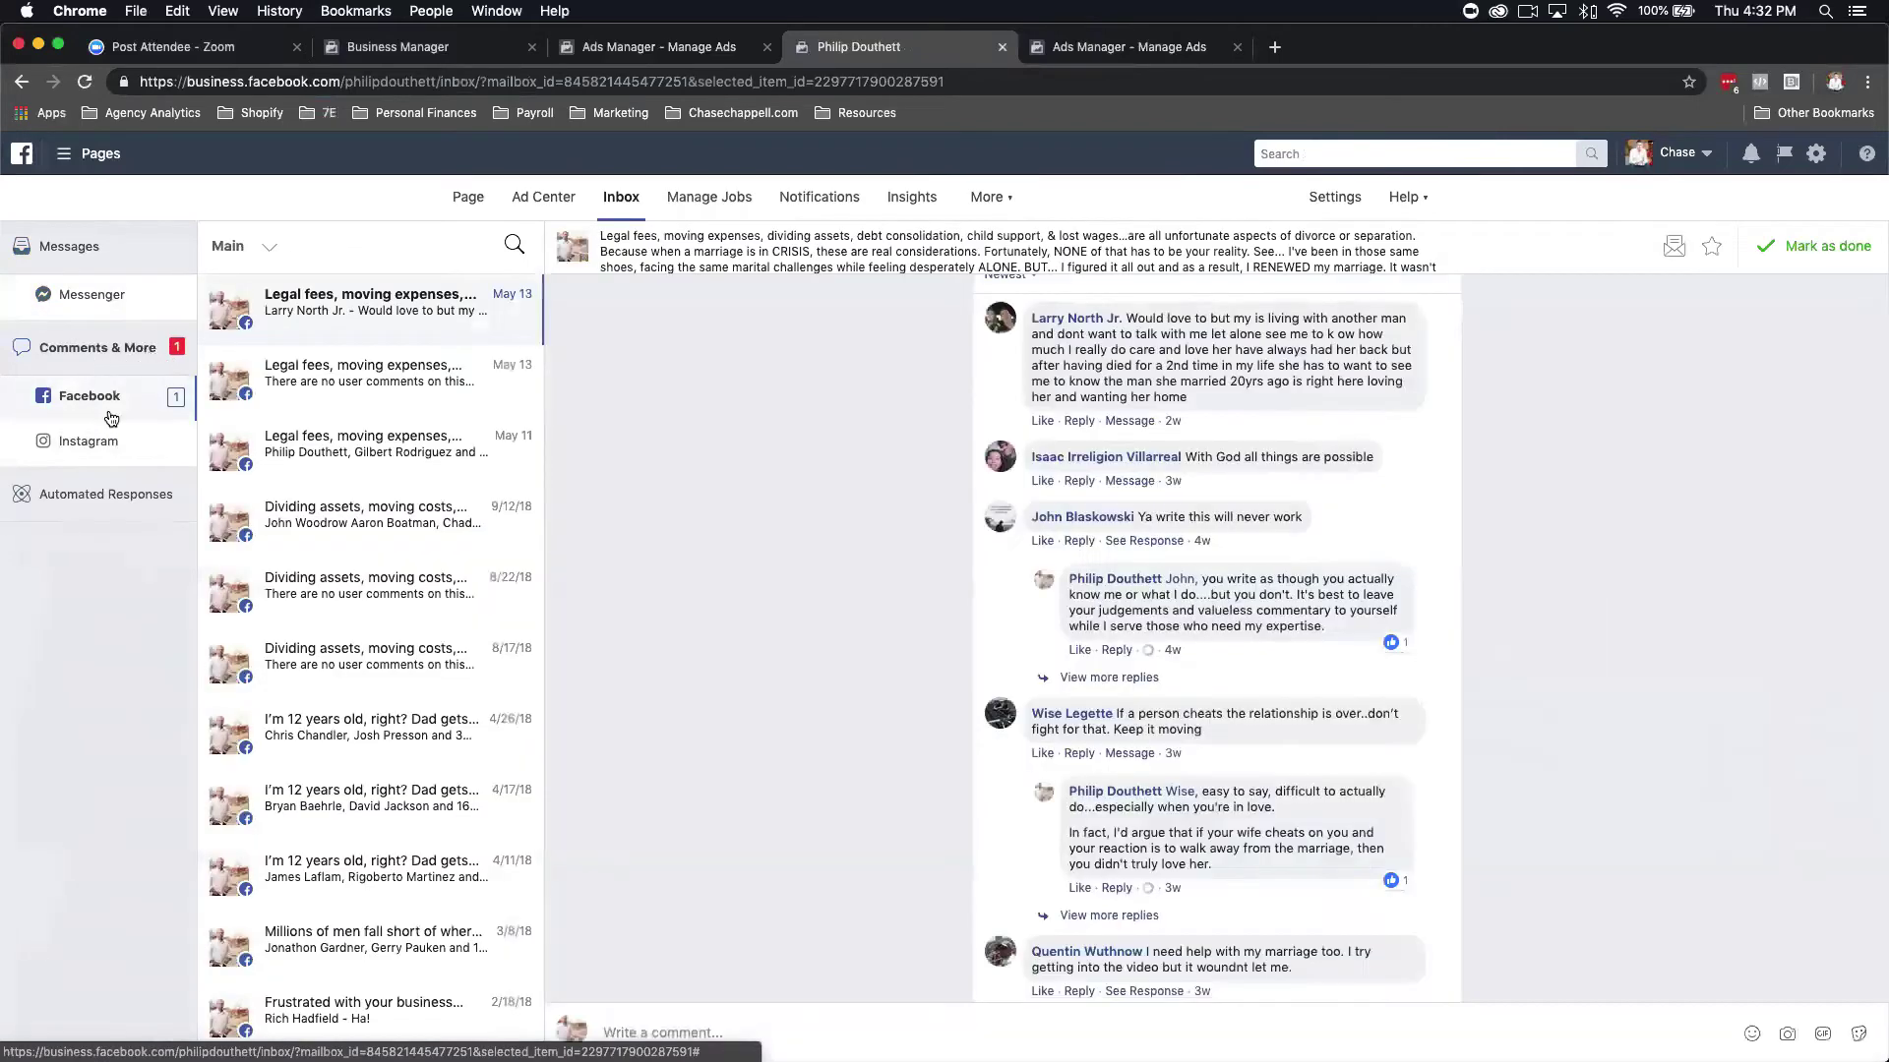
{"action": "scroll", "coordinate": [1065, 433], "scroll_direction": "up", "scroll_amount": 15}
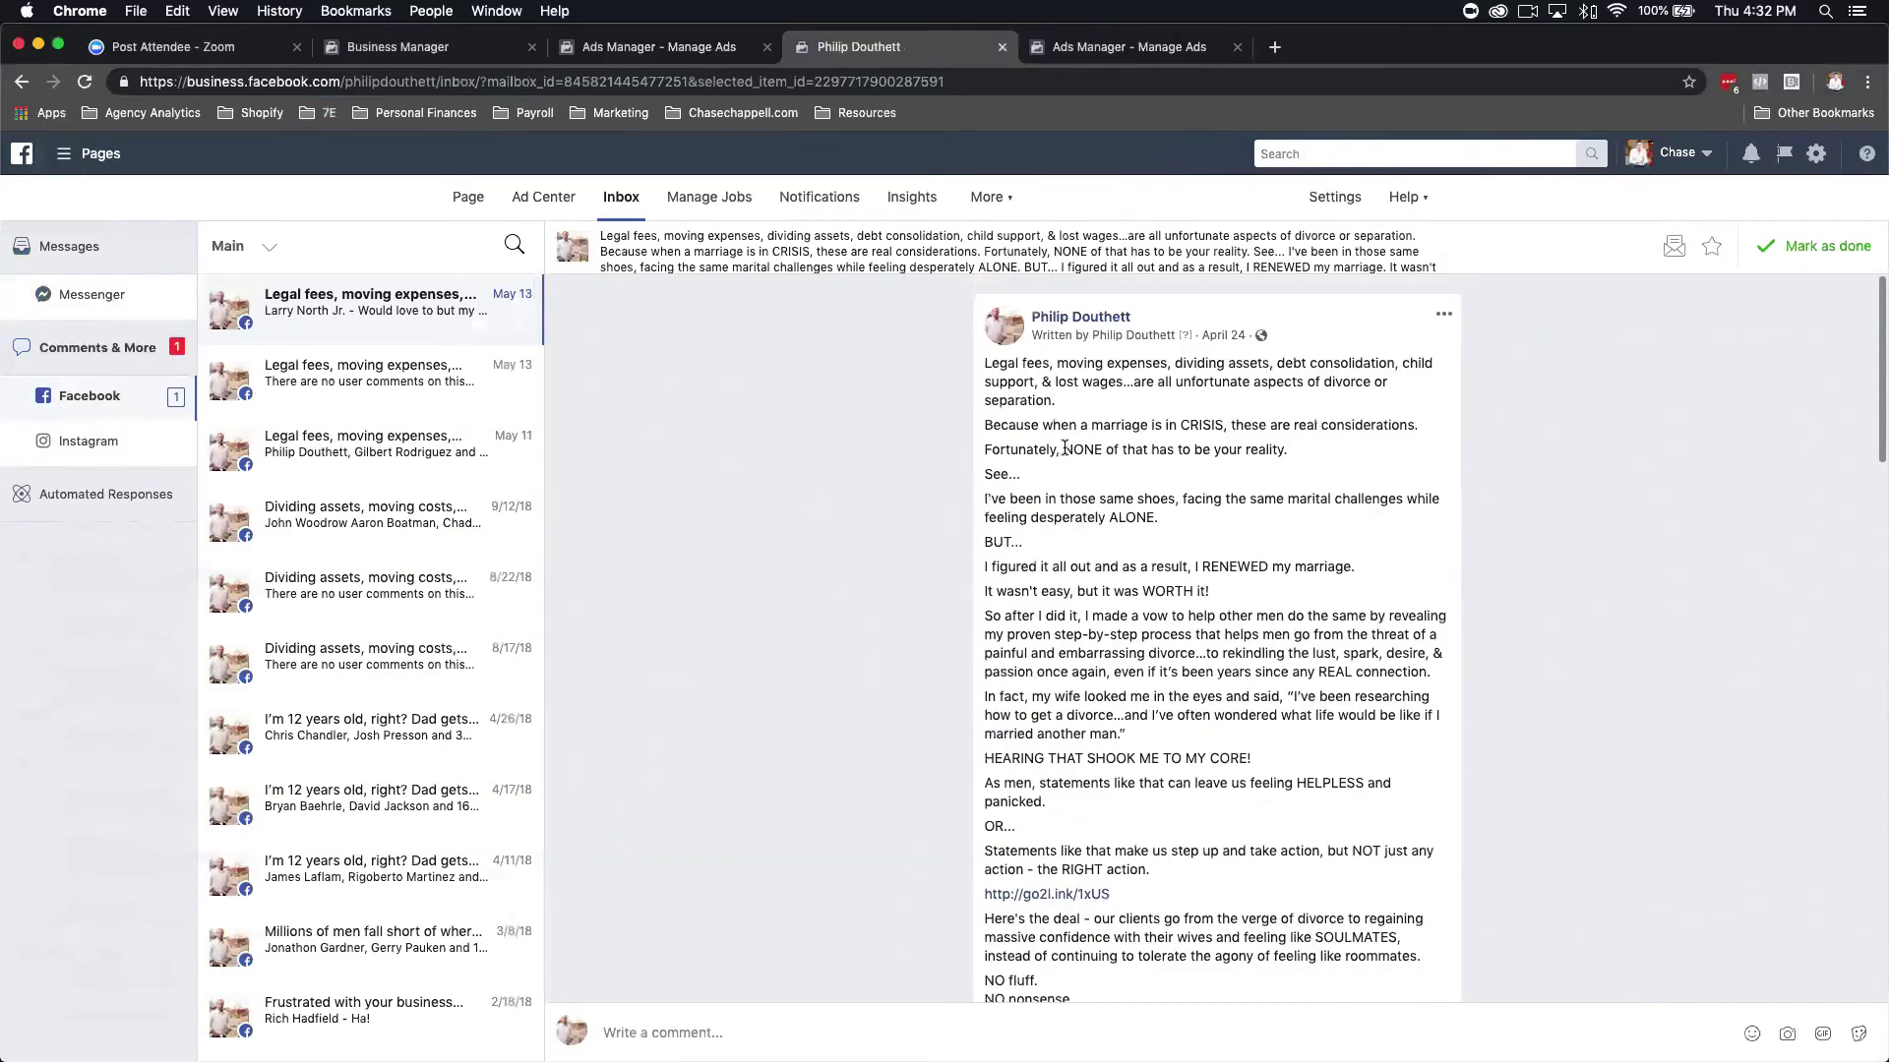
{"action": "scroll", "coordinate": [1065, 448], "scroll_direction": "down", "scroll_amount": 15}
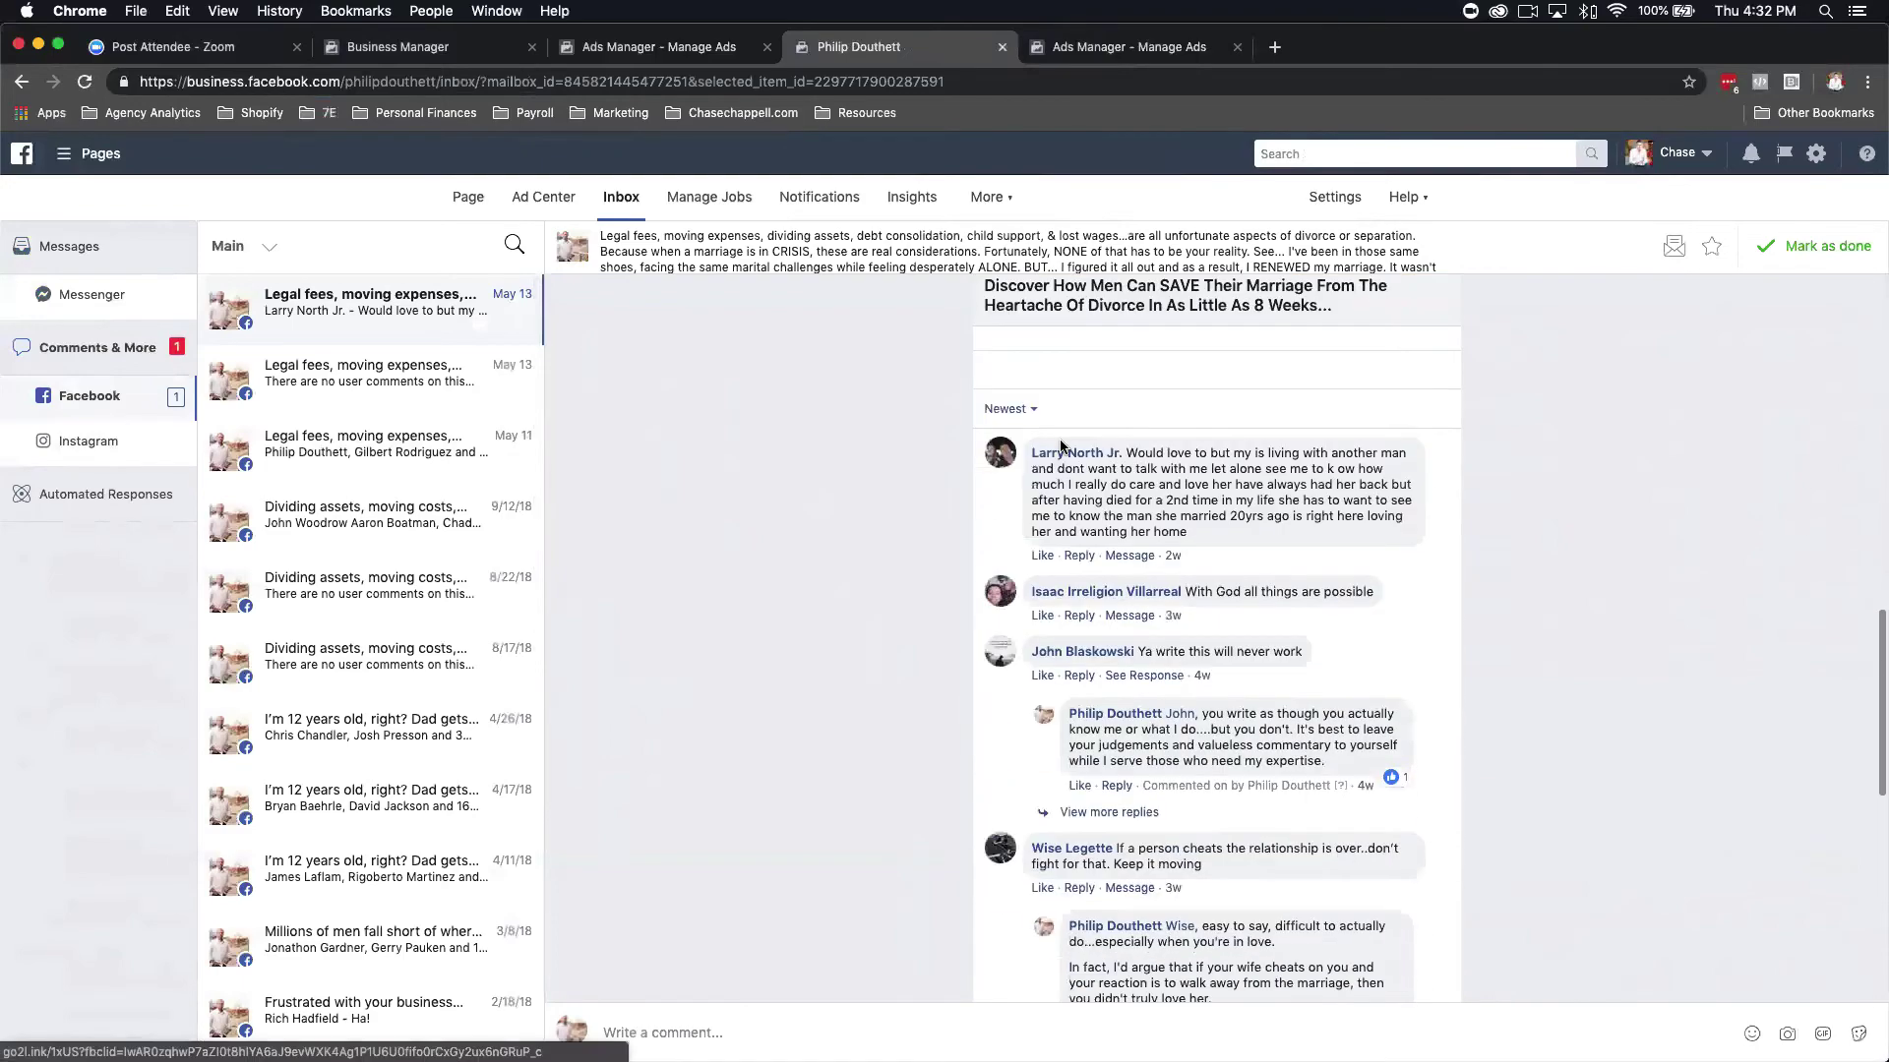
{"action": "scroll", "coordinate": [1060, 446], "scroll_direction": "down", "scroll_amount": 5}
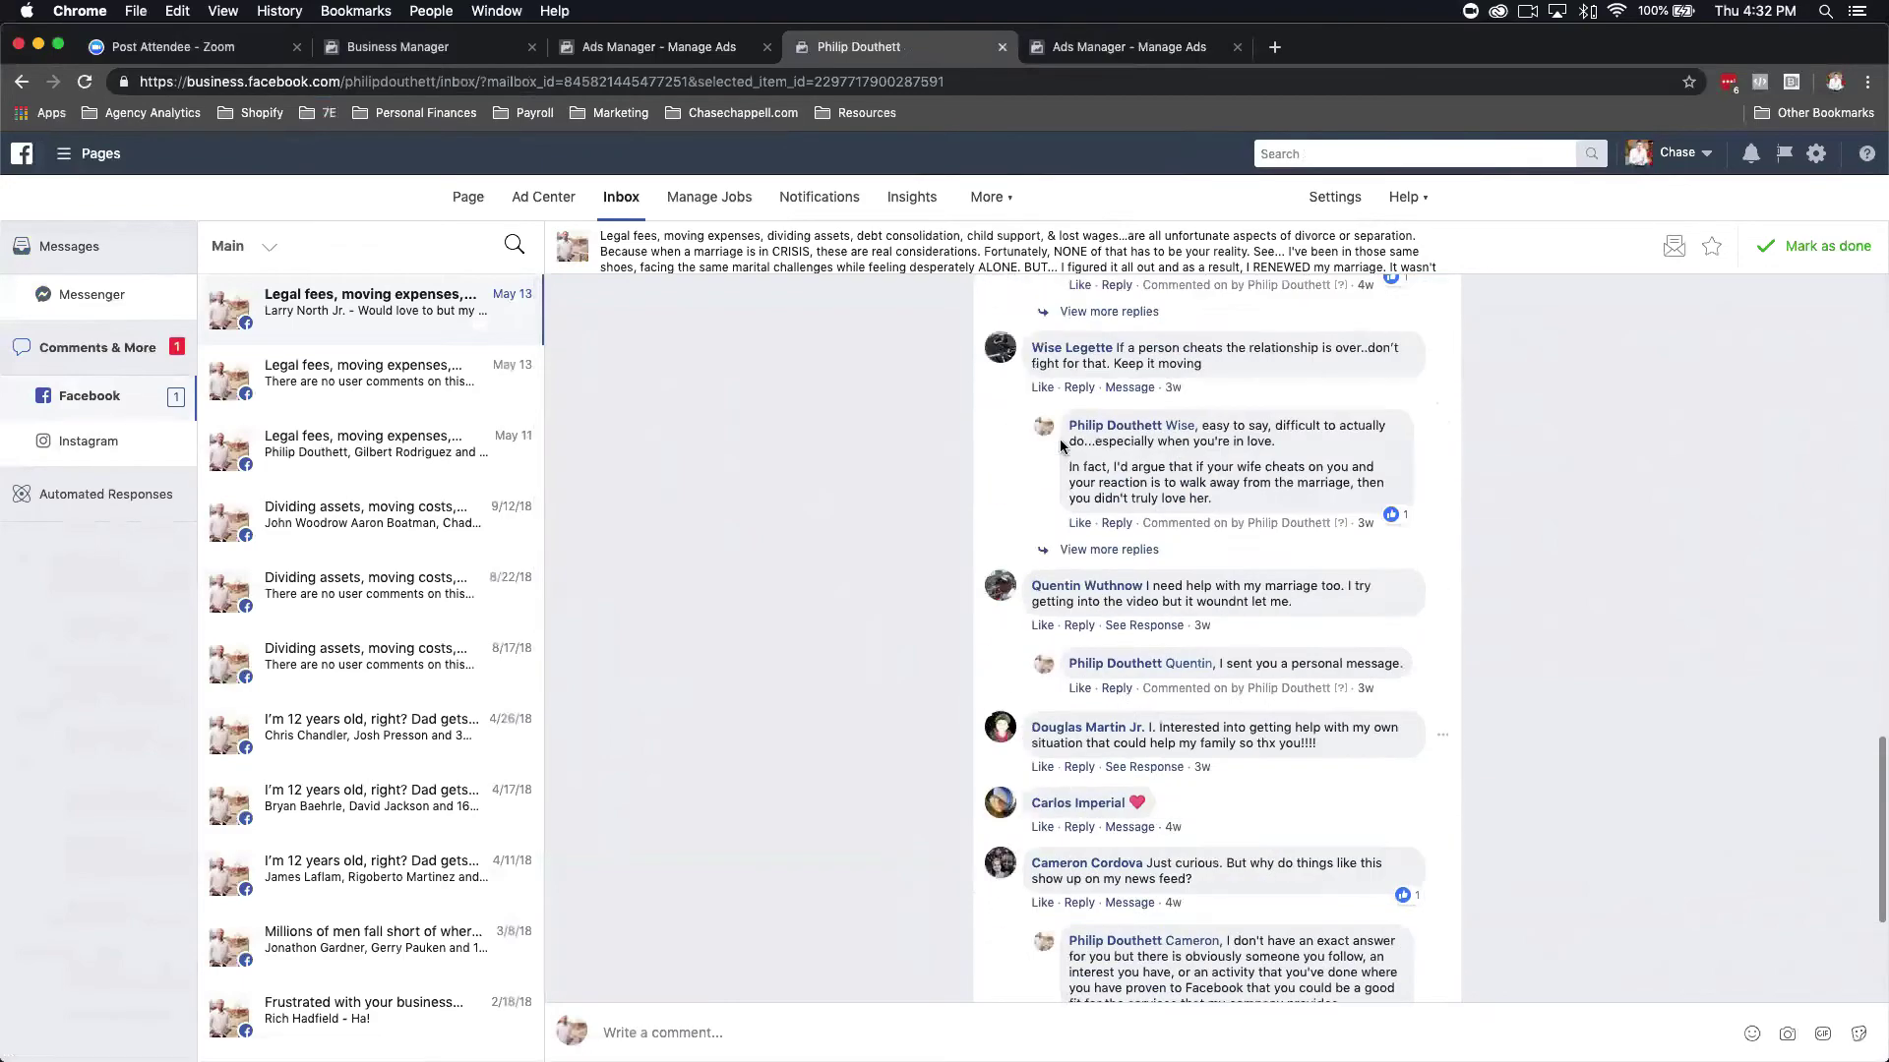
{"action": "scroll", "coordinate": [1061, 446], "scroll_direction": "up", "scroll_amount": 5}
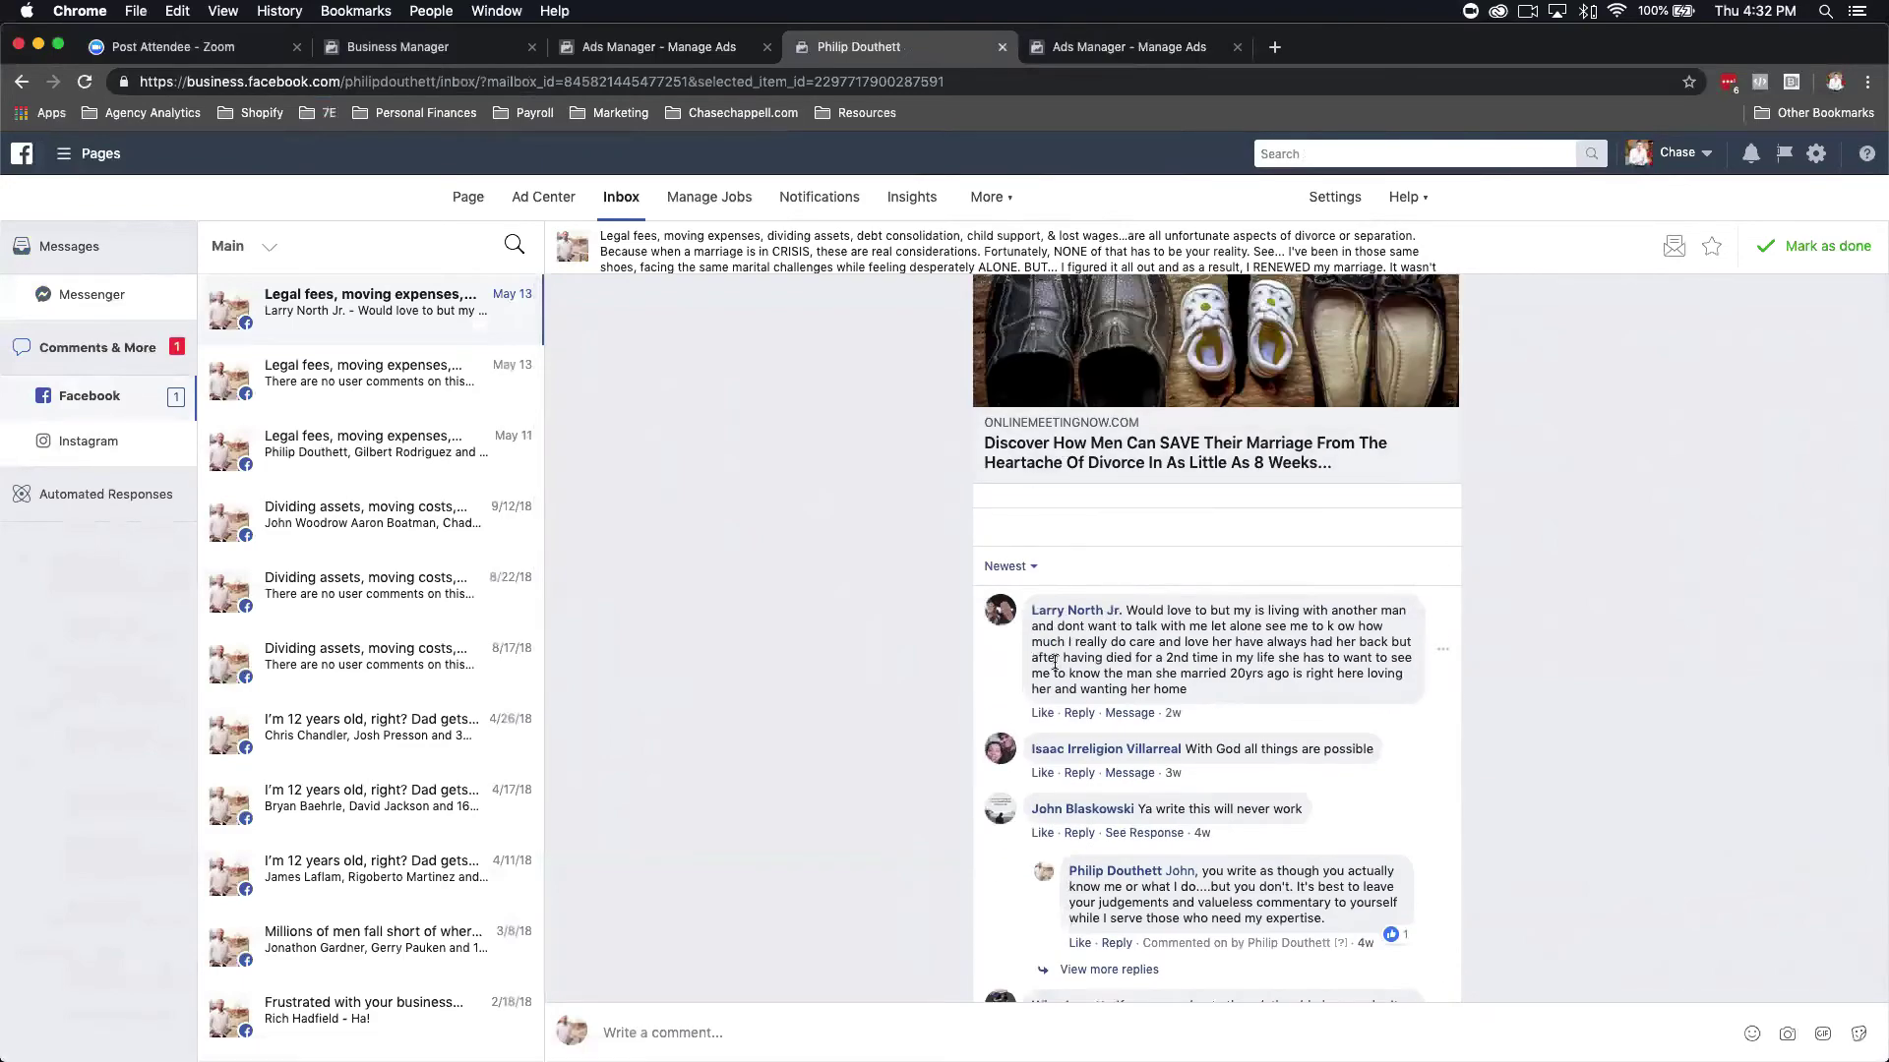
{"action": "scroll", "coordinate": [1232, 844], "scroll_direction": "down", "scroll_amount": 1}
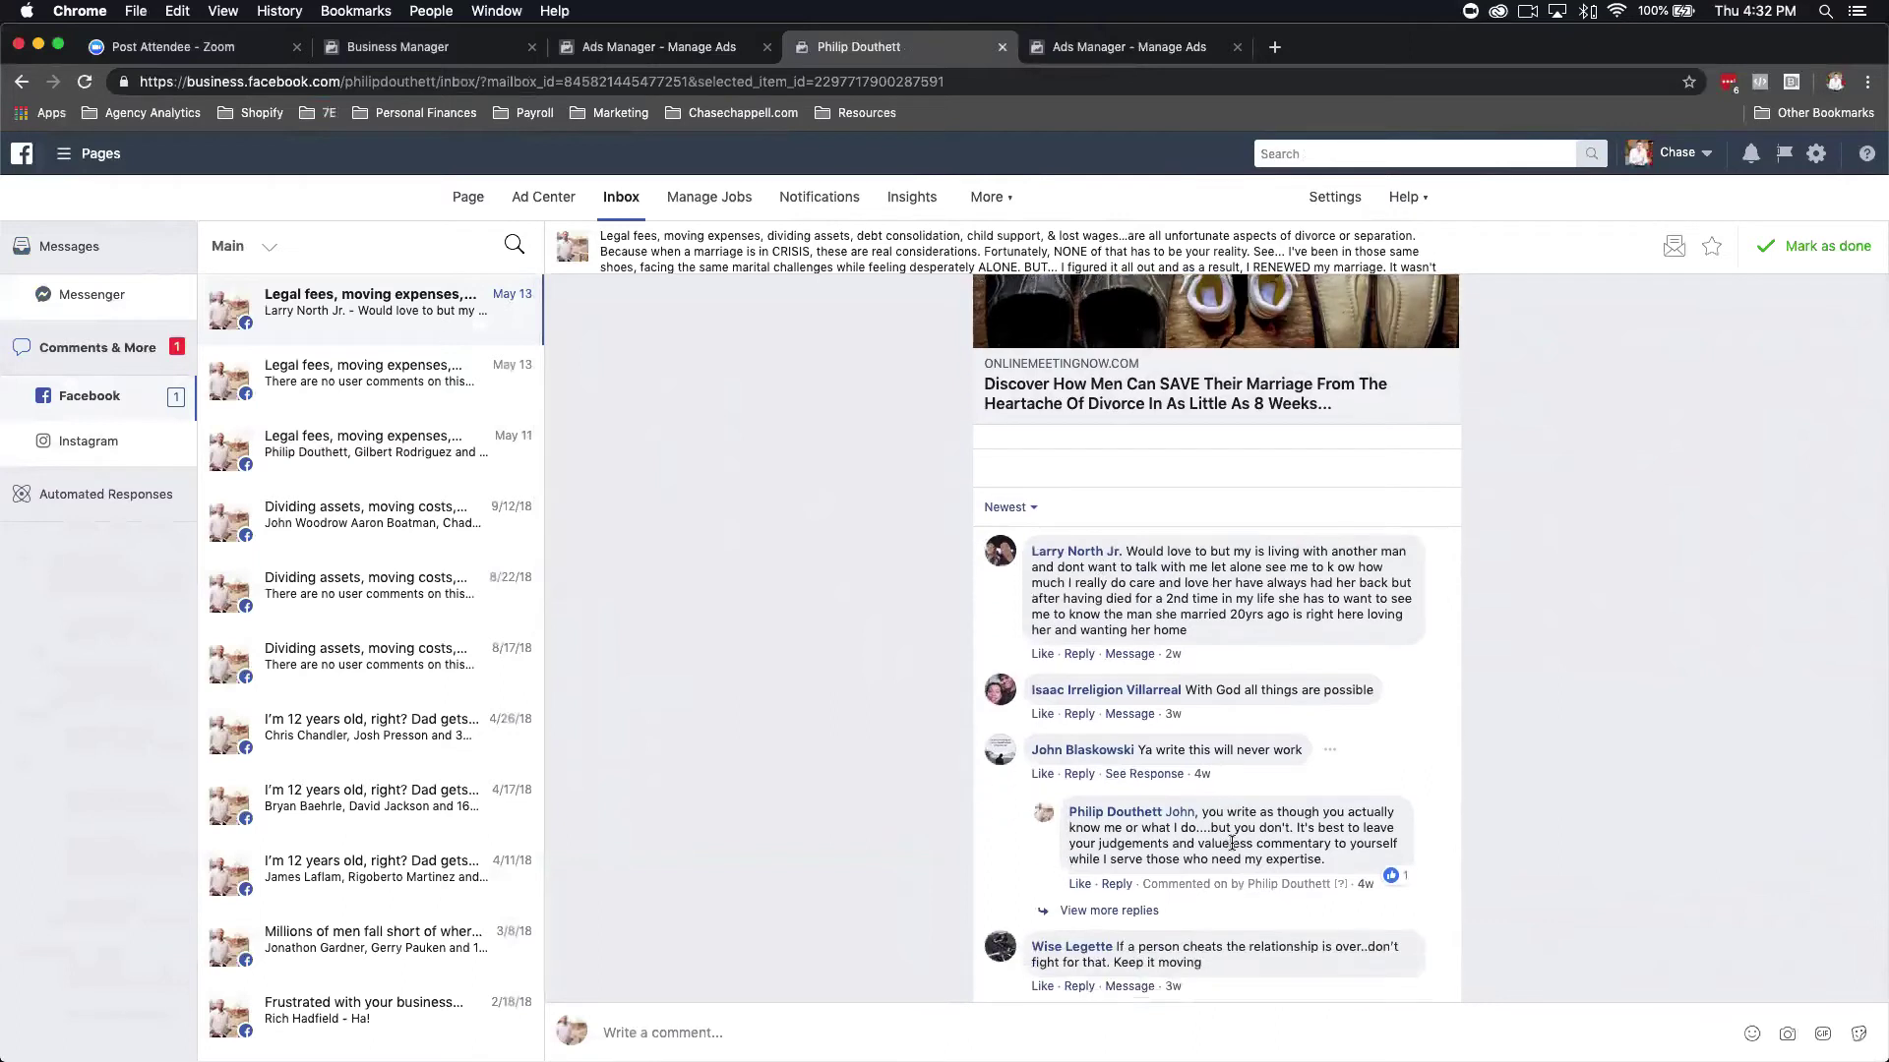
{"action": "scroll", "coordinate": [1232, 844], "scroll_direction": "down", "scroll_amount": 1}
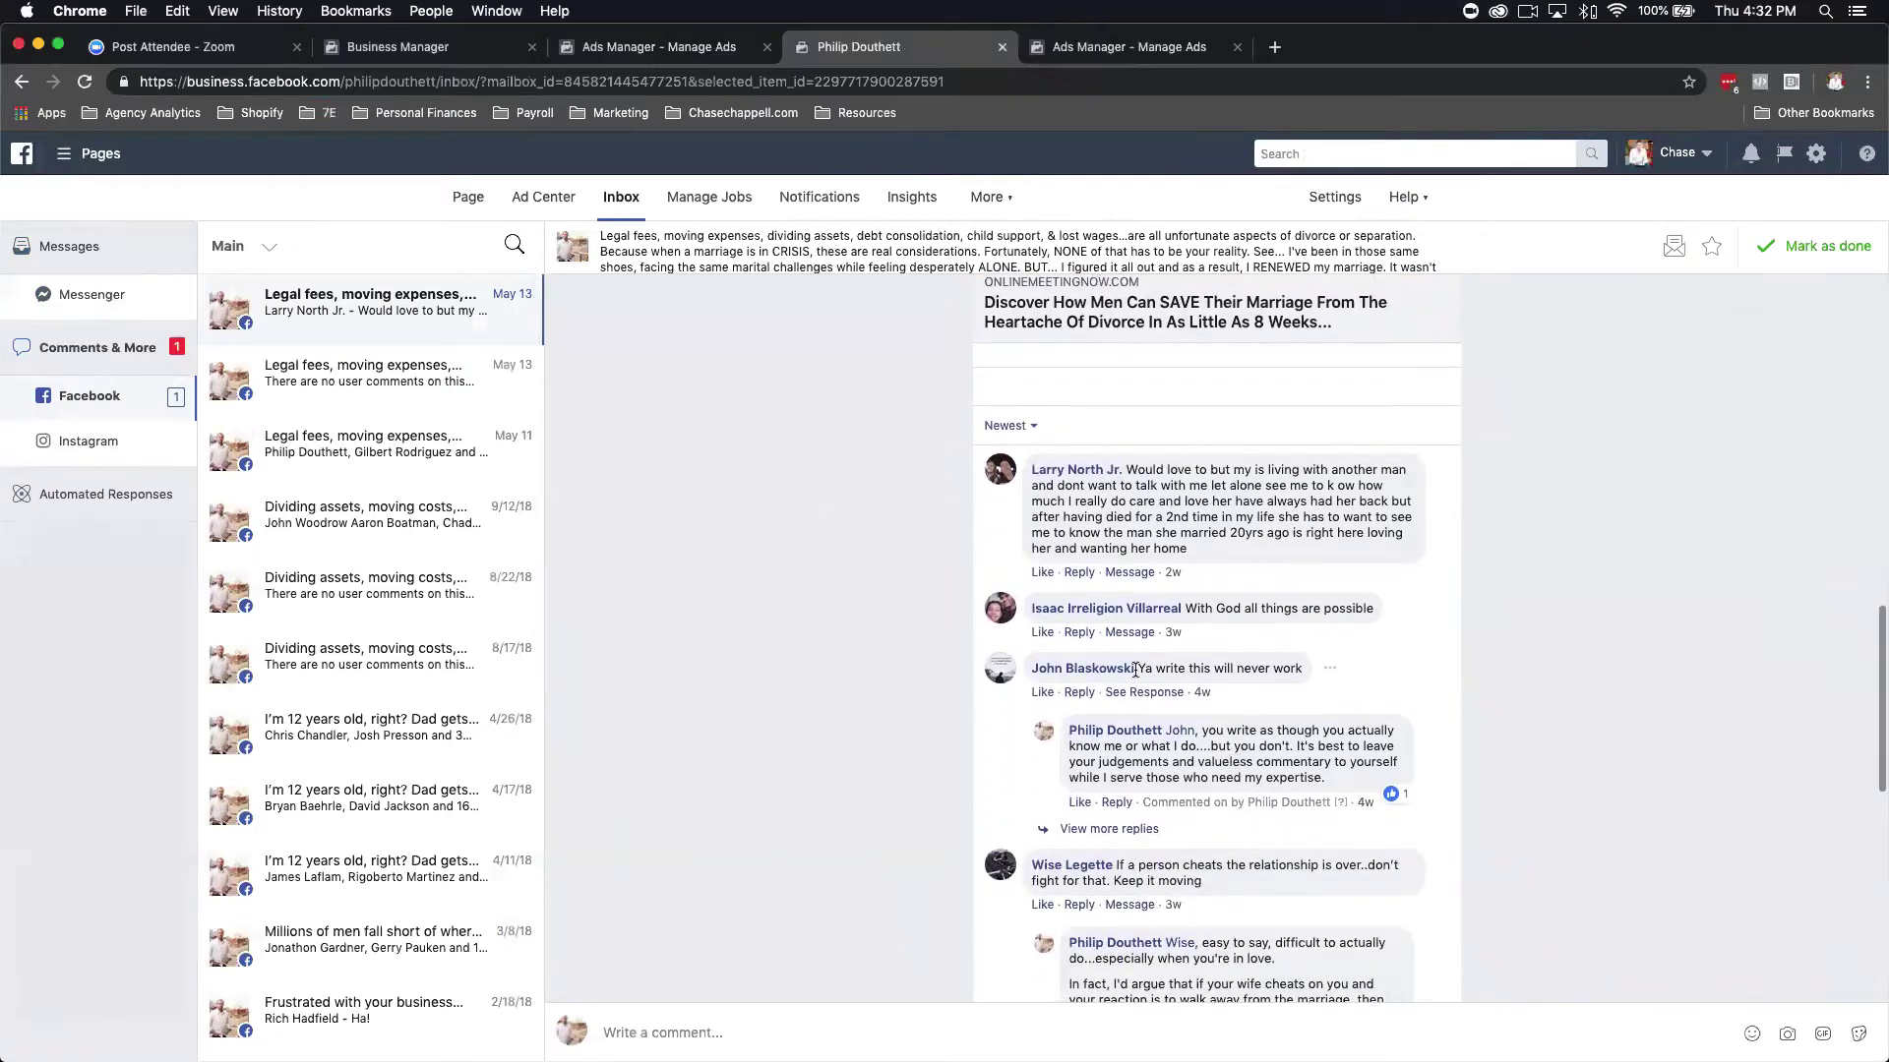
Highlight the comment text "Ya write this will never work" and its phrase "never work", and clear the selection.
{"action": "left_click_drag", "start_coordinate": [1136, 670], "coordinate": [1299, 669]}
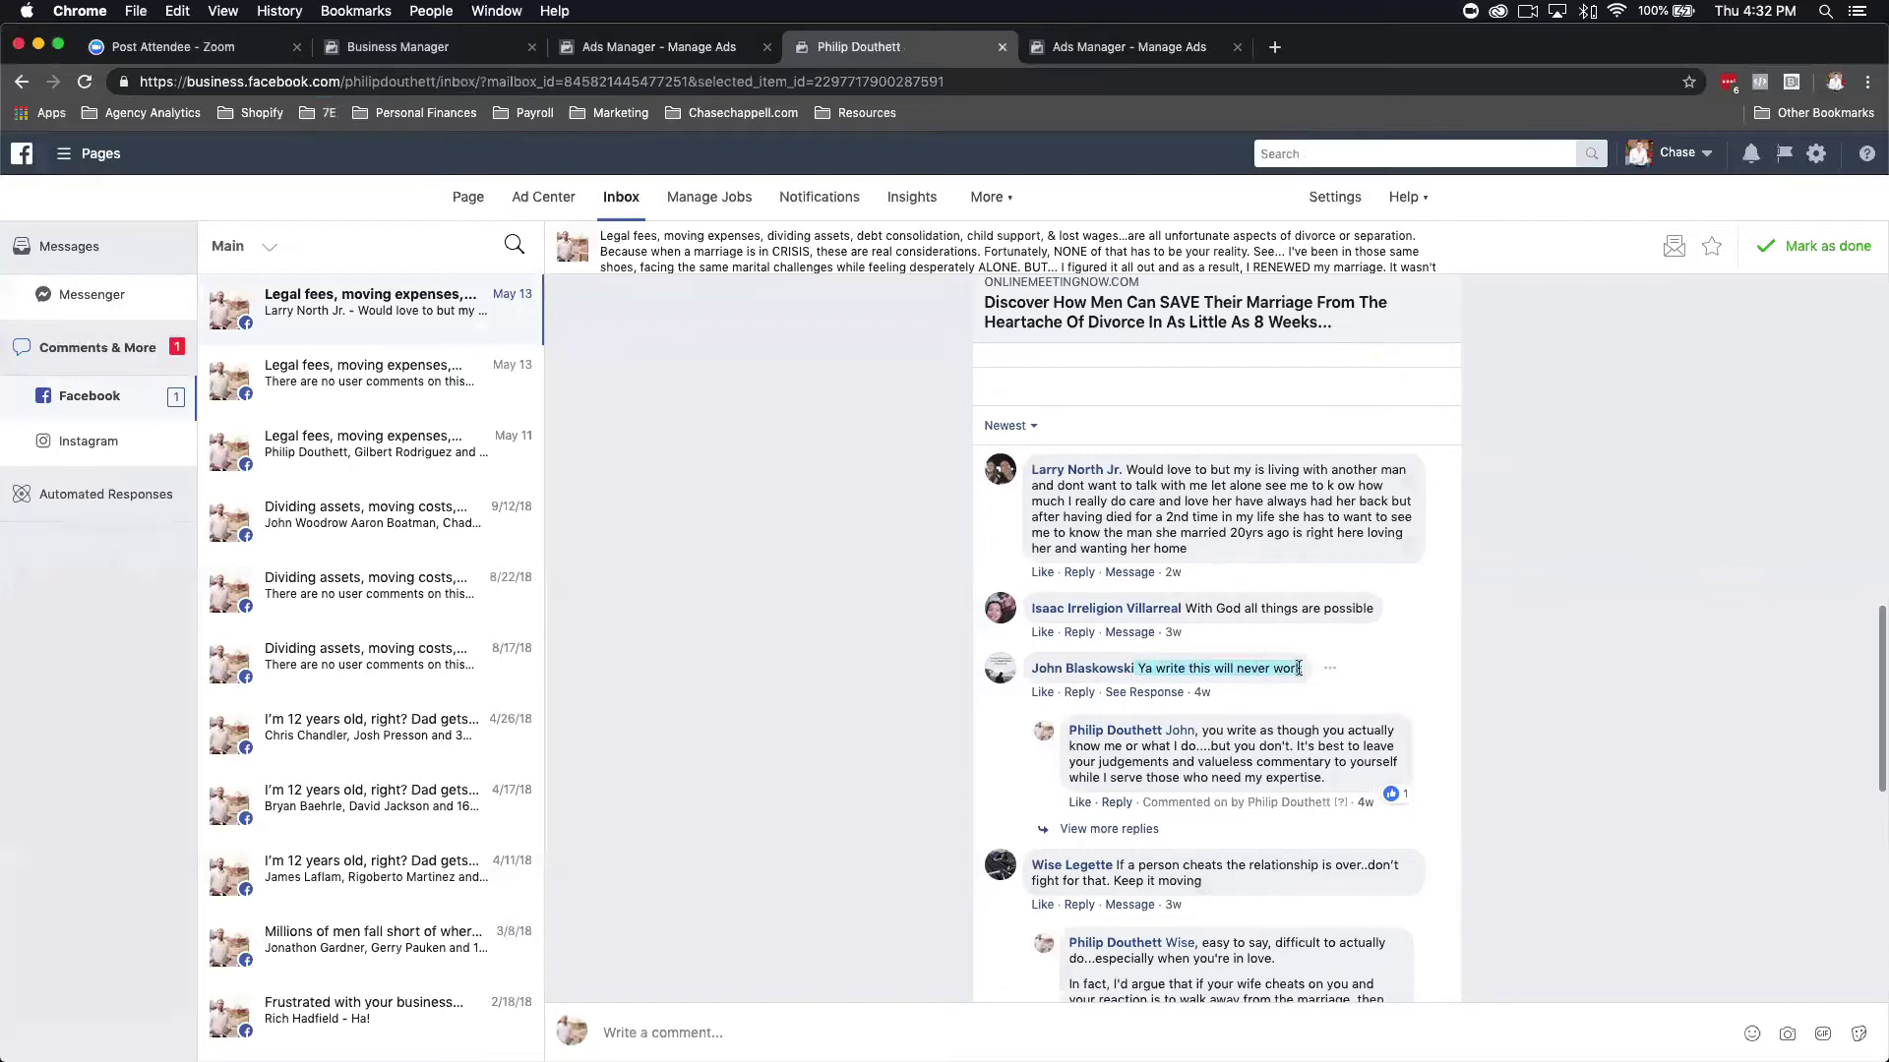
{"action": "left_click", "coordinate": [1269, 672]}
{"action": "left_click_drag", "start_coordinate": [1298, 669], "coordinate": [1236, 673]}
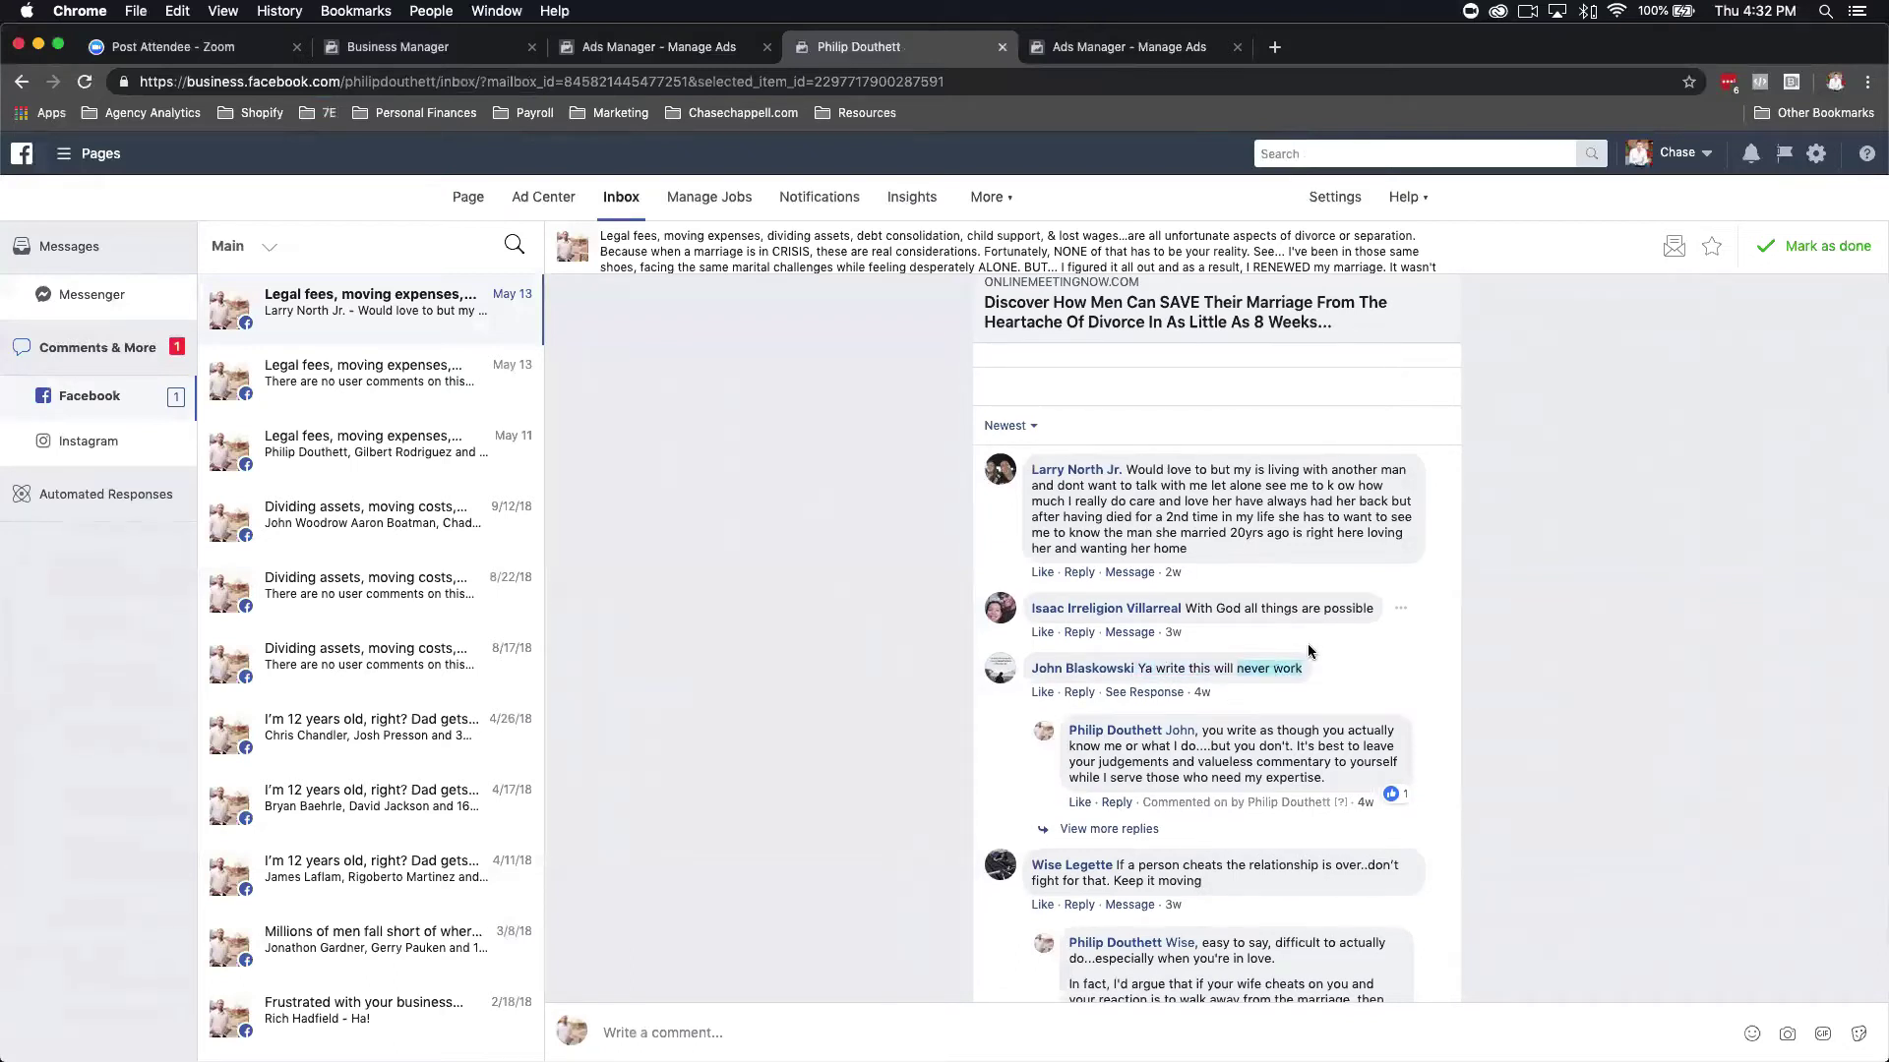
{"action": "left_click", "coordinate": [1525, 621]}
Examine the remaining comments on the post and how the page has replied to negative and interested commenters.
{"action": "scroll", "coordinate": [1585, 695], "scroll_direction": "down", "scroll_amount": 3}
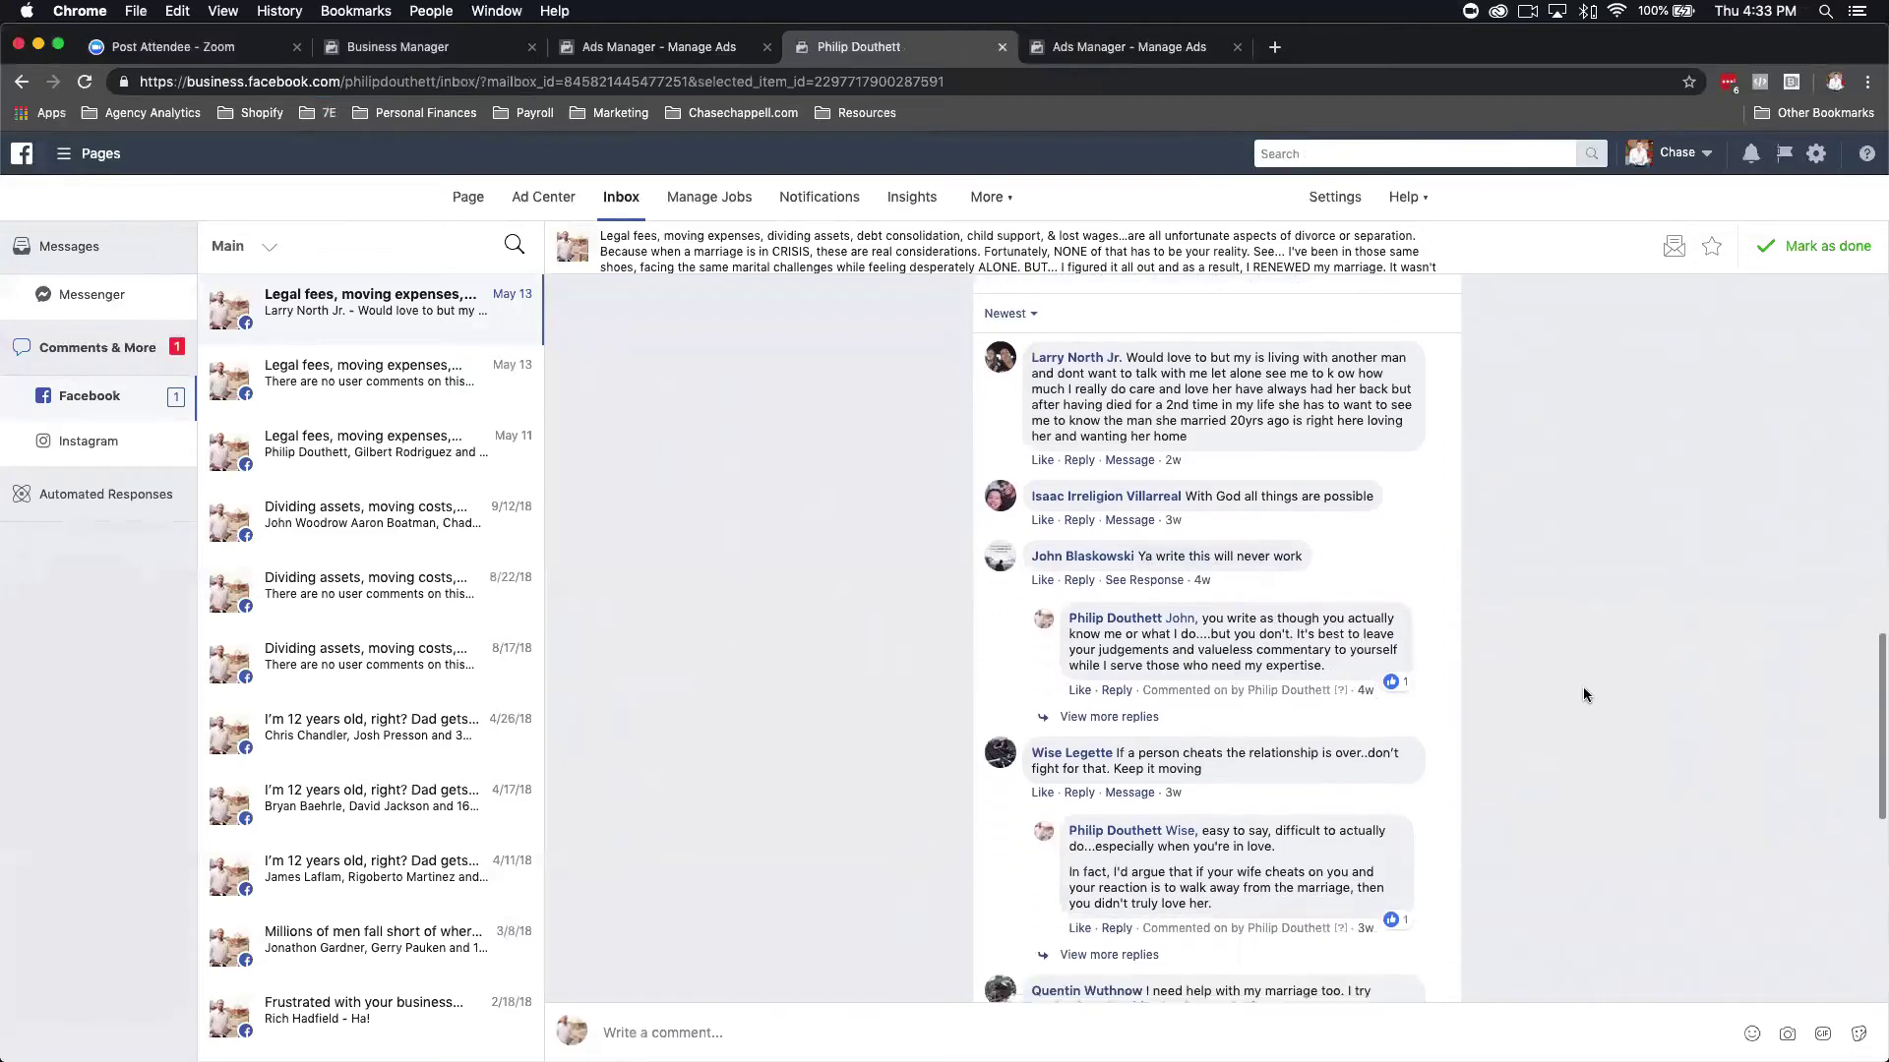
{"action": "scroll", "coordinate": [1585, 694], "scroll_direction": "up", "scroll_amount": 3}
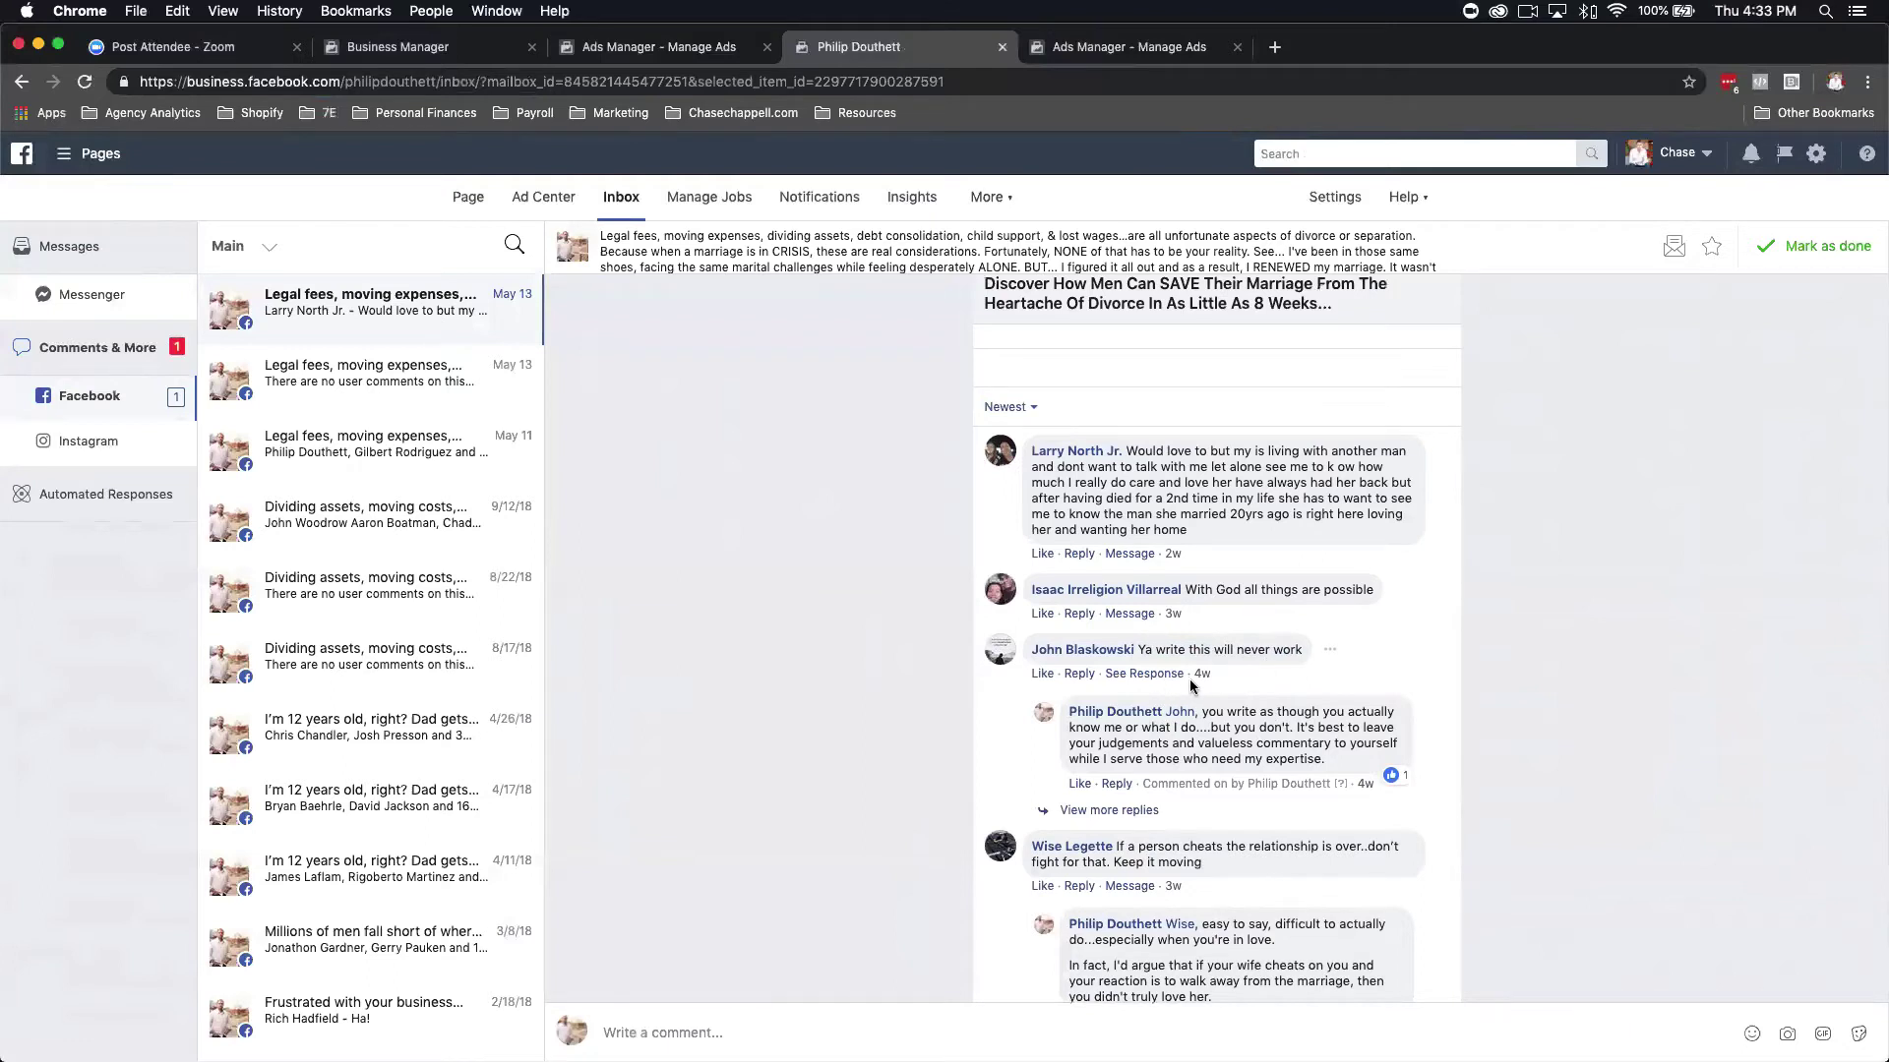
{"action": "scroll", "coordinate": [1245, 671], "scroll_direction": "down", "scroll_amount": 2}
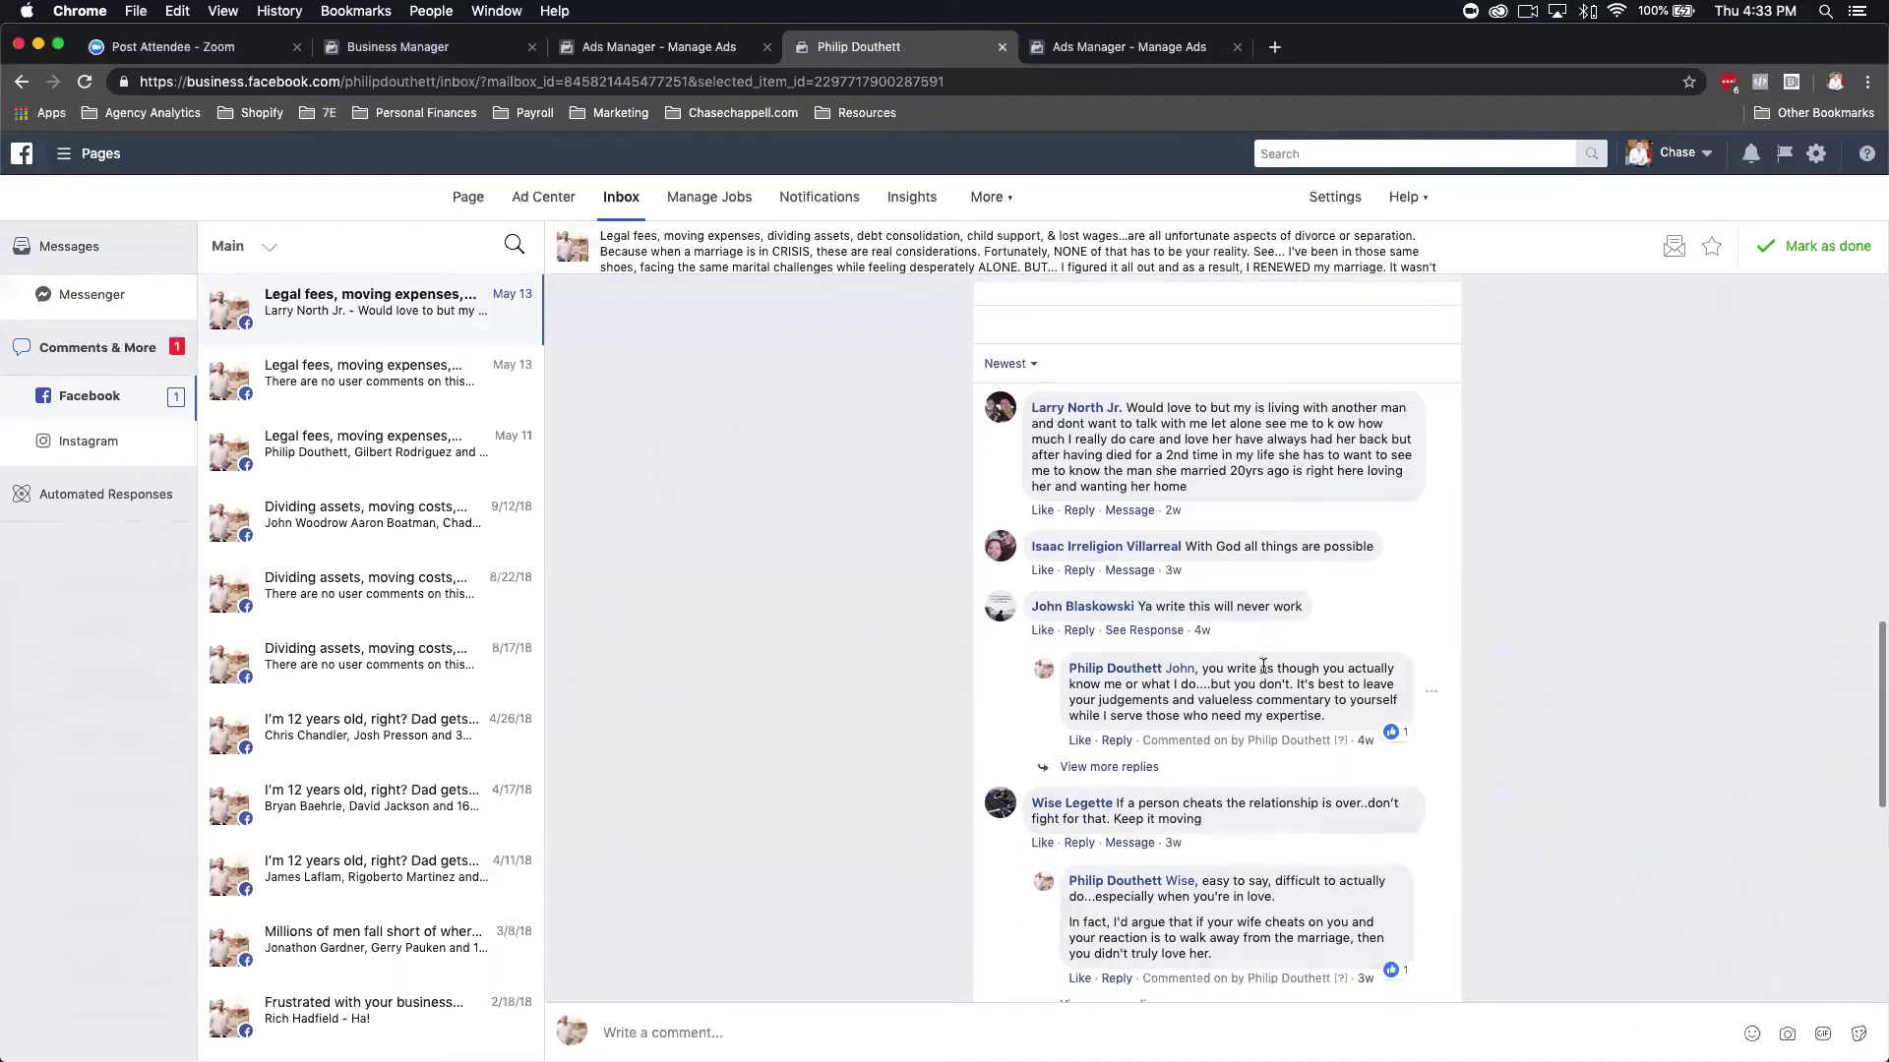
{"action": "scroll", "coordinate": [1263, 666], "scroll_direction": "down", "scroll_amount": 1}
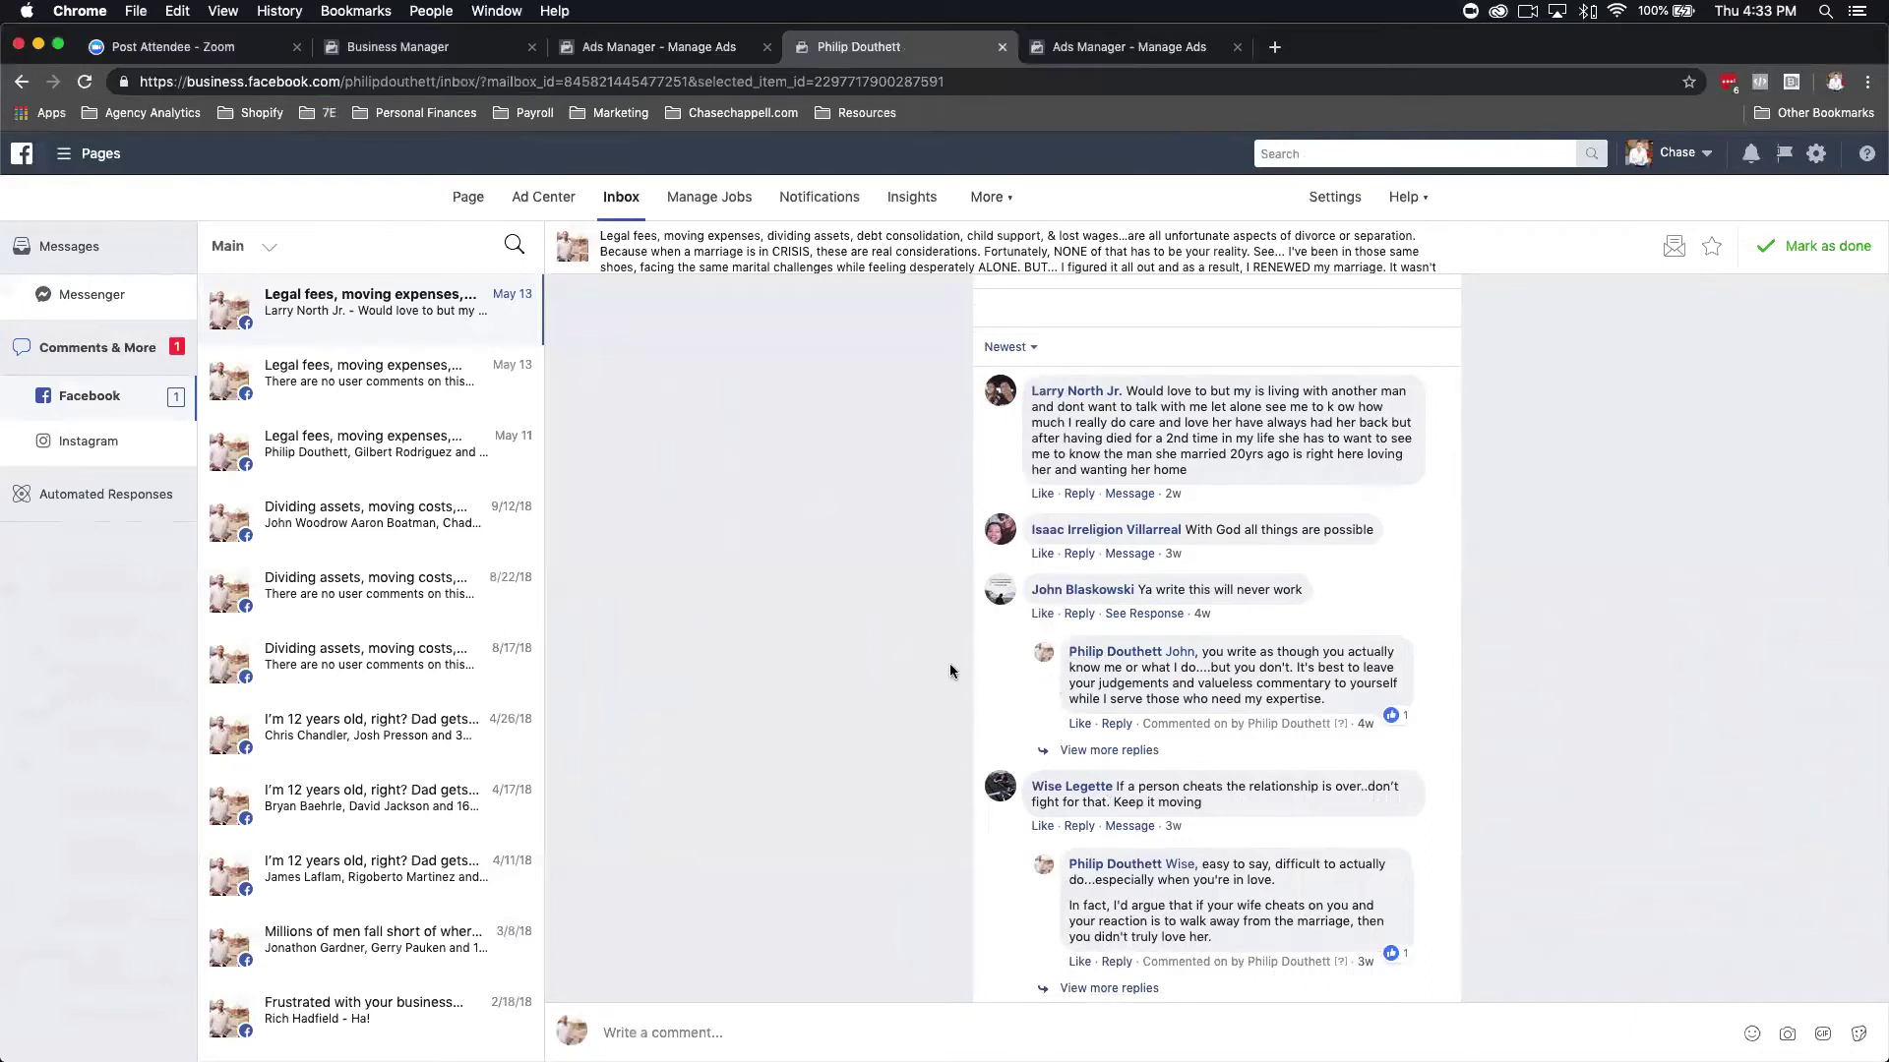
{"action": "scroll", "coordinate": [953, 669], "scroll_direction": "down", "scroll_amount": 2}
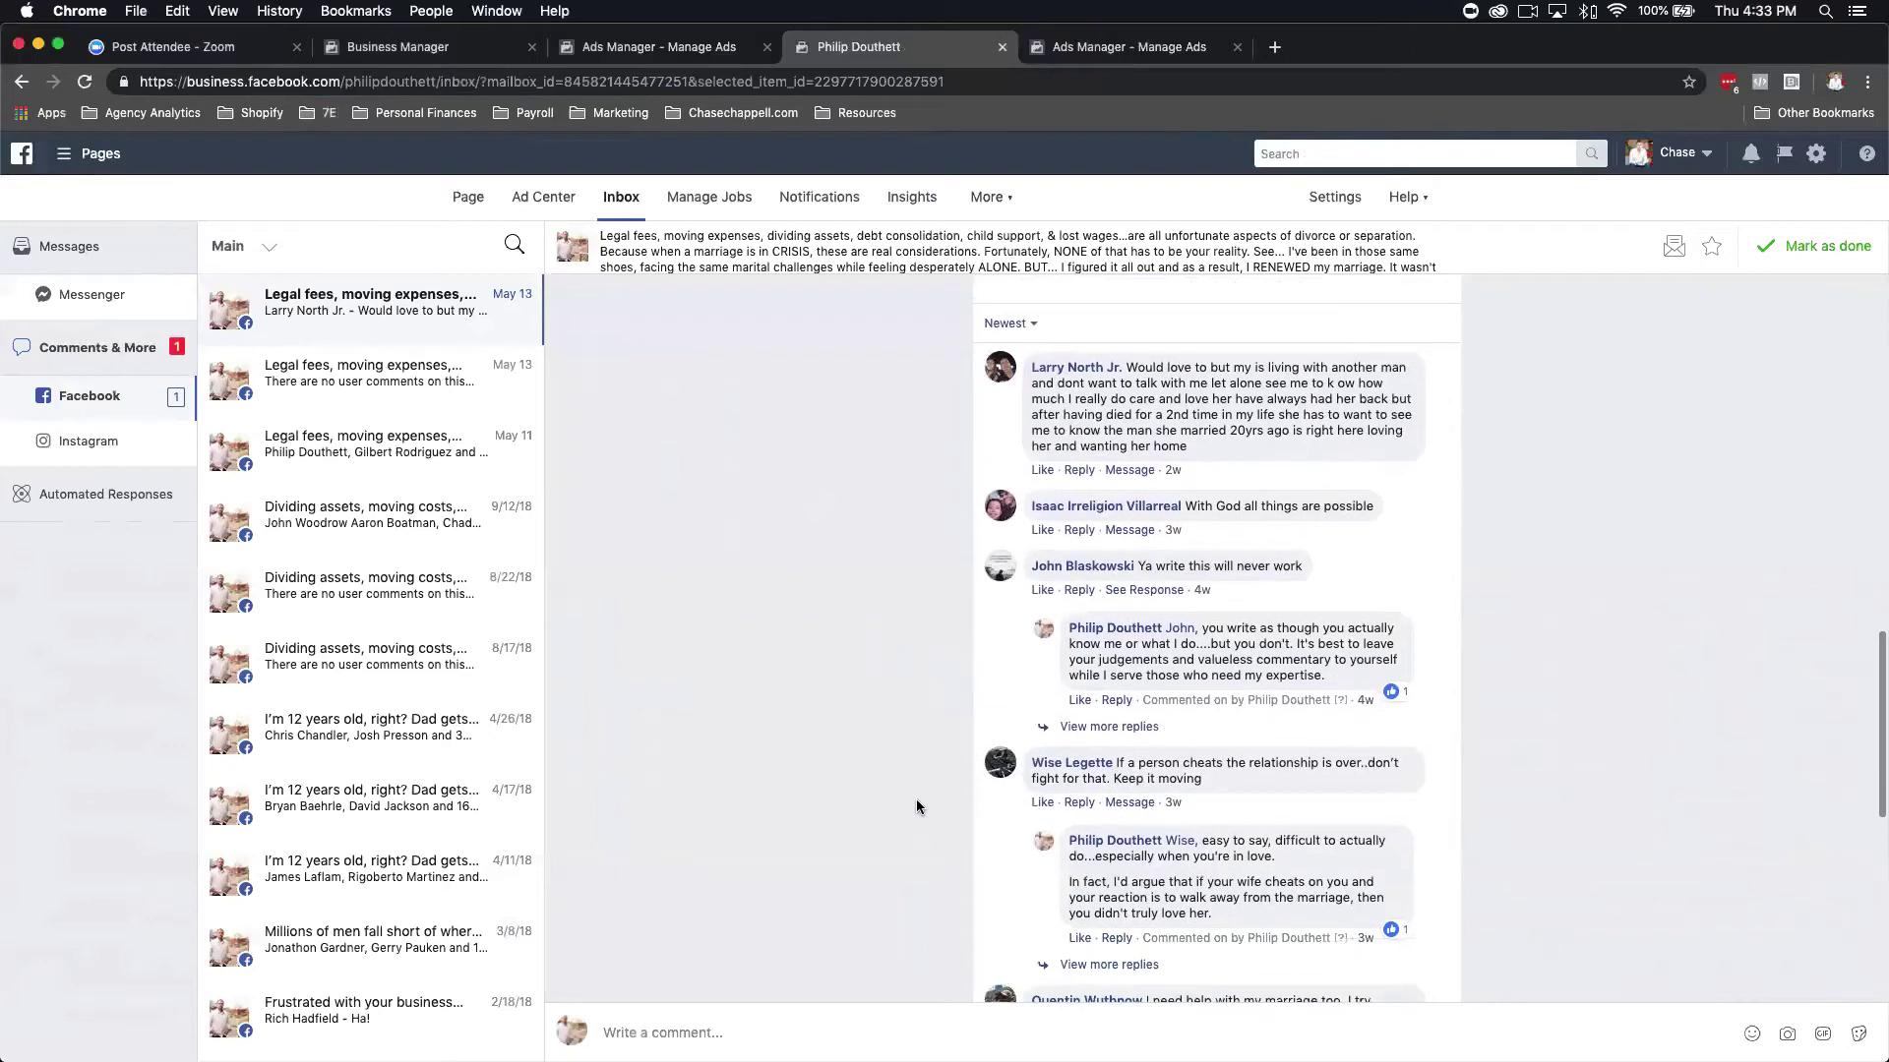
{"action": "scroll", "coordinate": [981, 398], "scroll_direction": "down", "scroll_amount": 10}
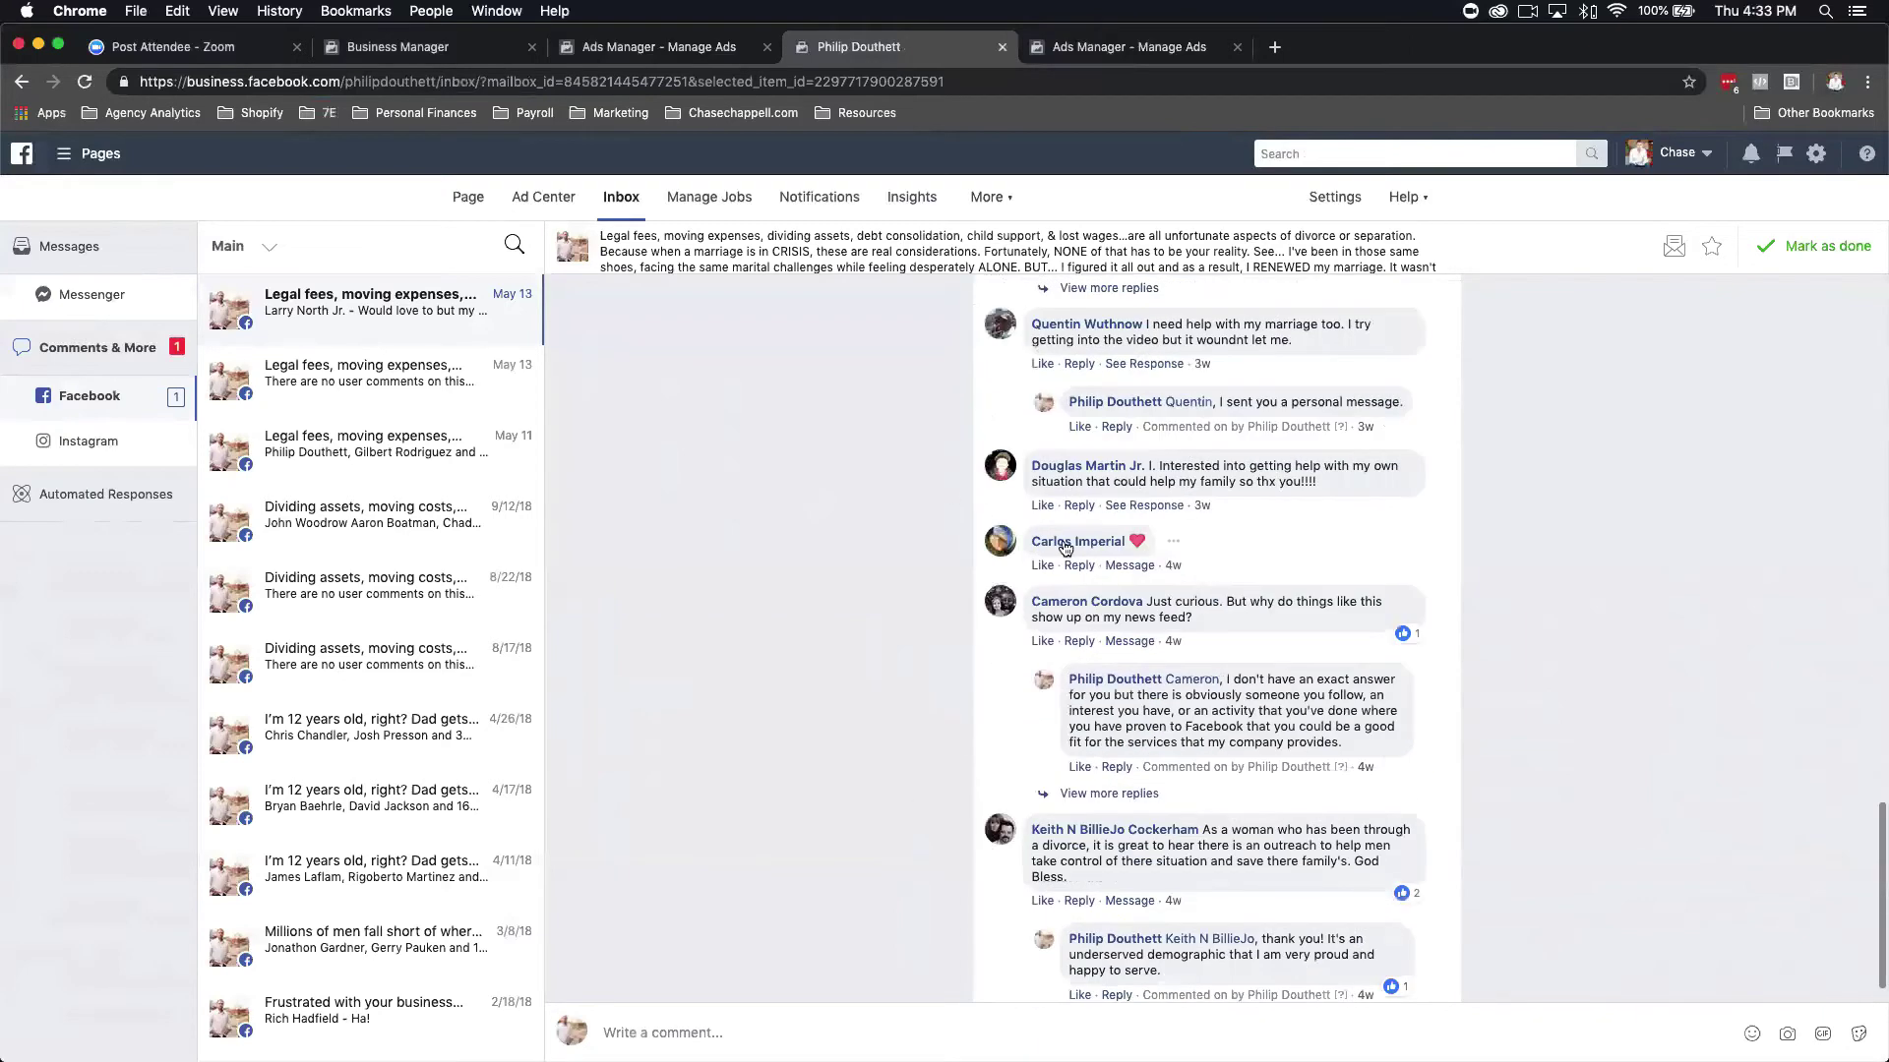
{"action": "scroll", "coordinate": [988, 836], "scroll_direction": "up", "scroll_amount": 3}
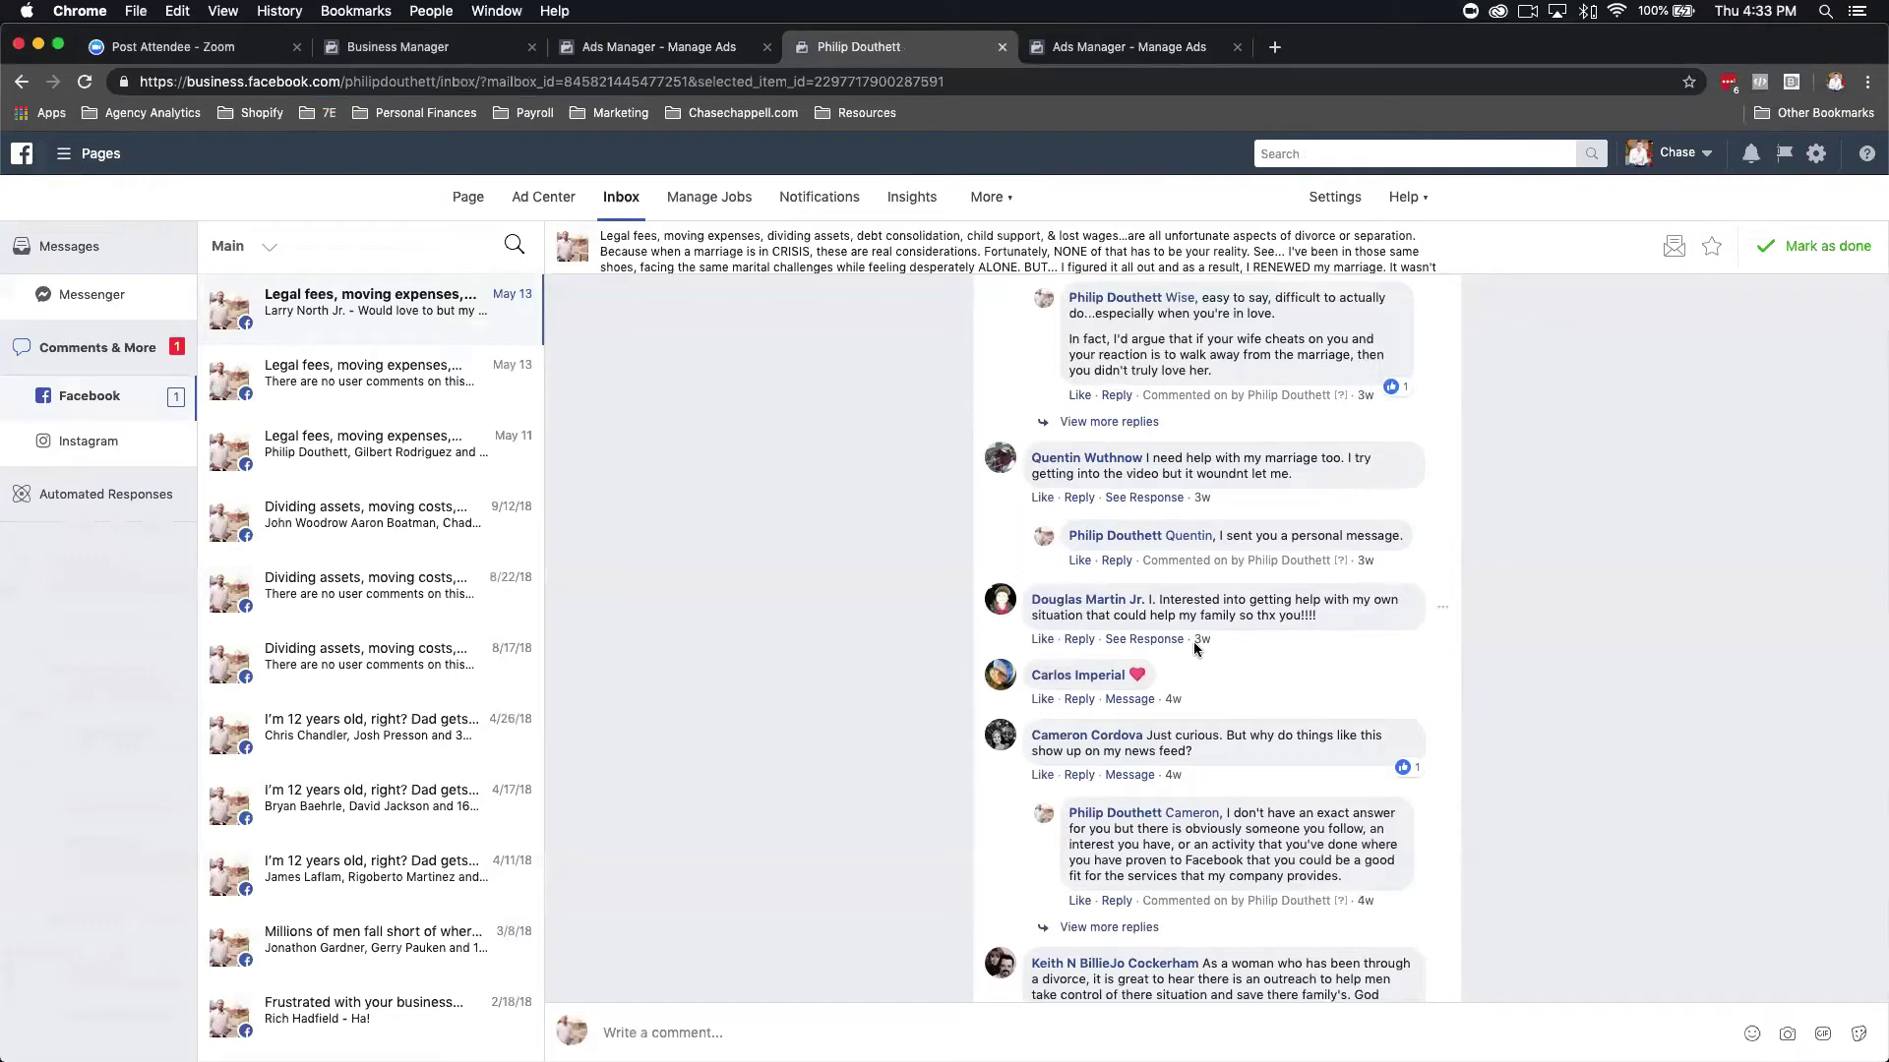
{"action": "scroll", "coordinate": [1200, 795], "scroll_direction": "down", "scroll_amount": 1}
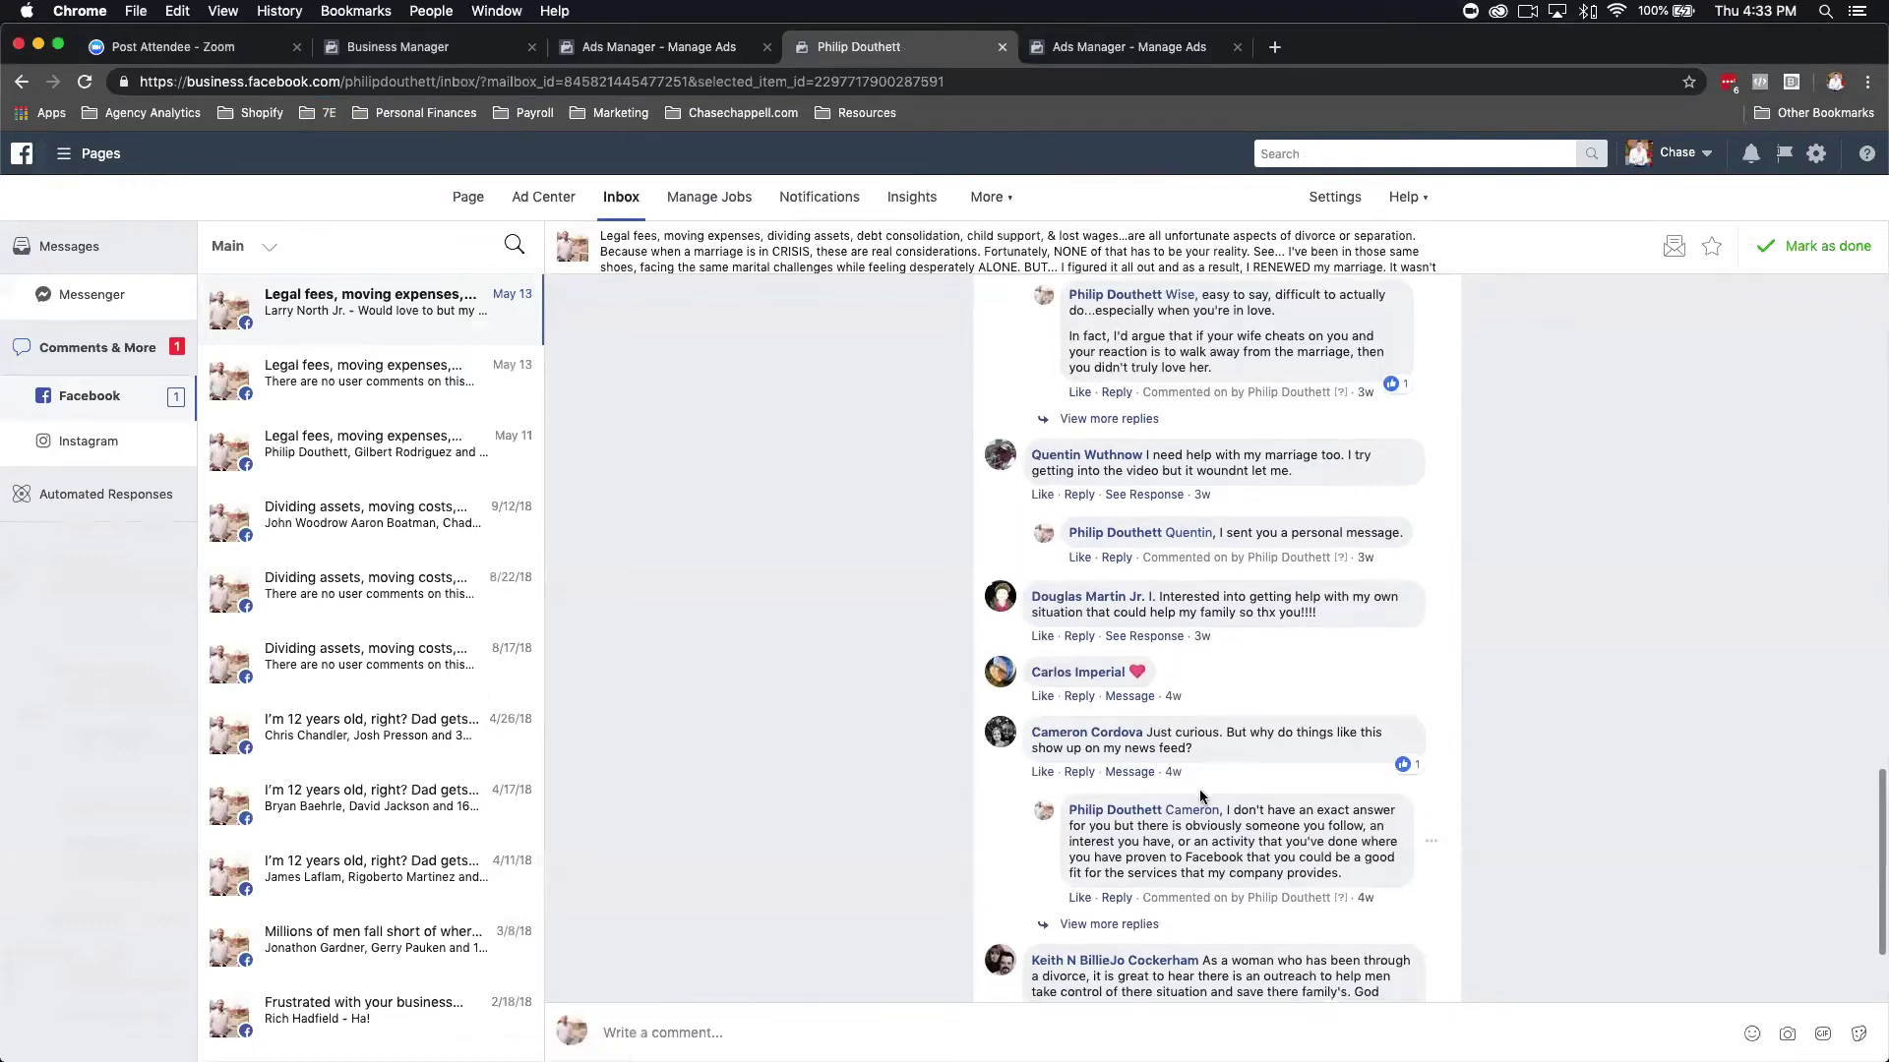
{"action": "scroll", "coordinate": [1200, 795], "scroll_direction": "down", "scroll_amount": 3}
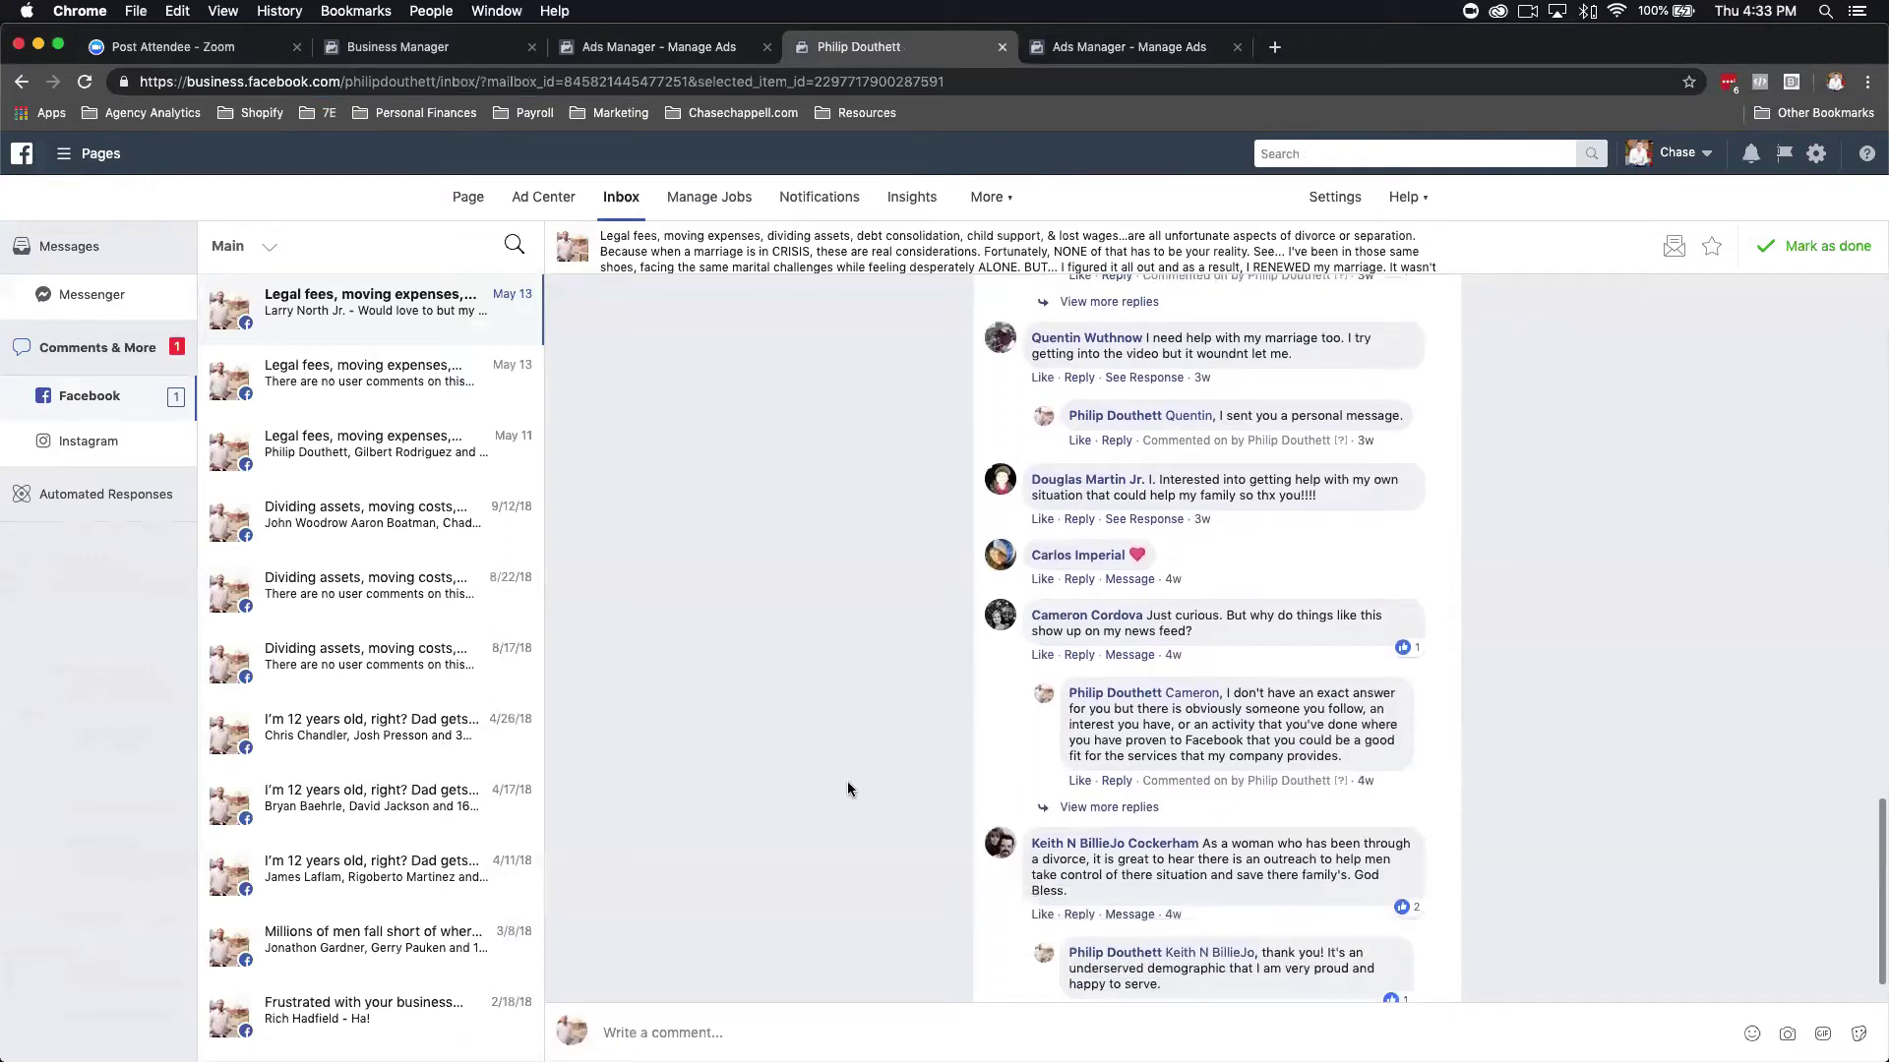
{"action": "scroll", "coordinate": [848, 784], "scroll_direction": "down", "scroll_amount": 2}
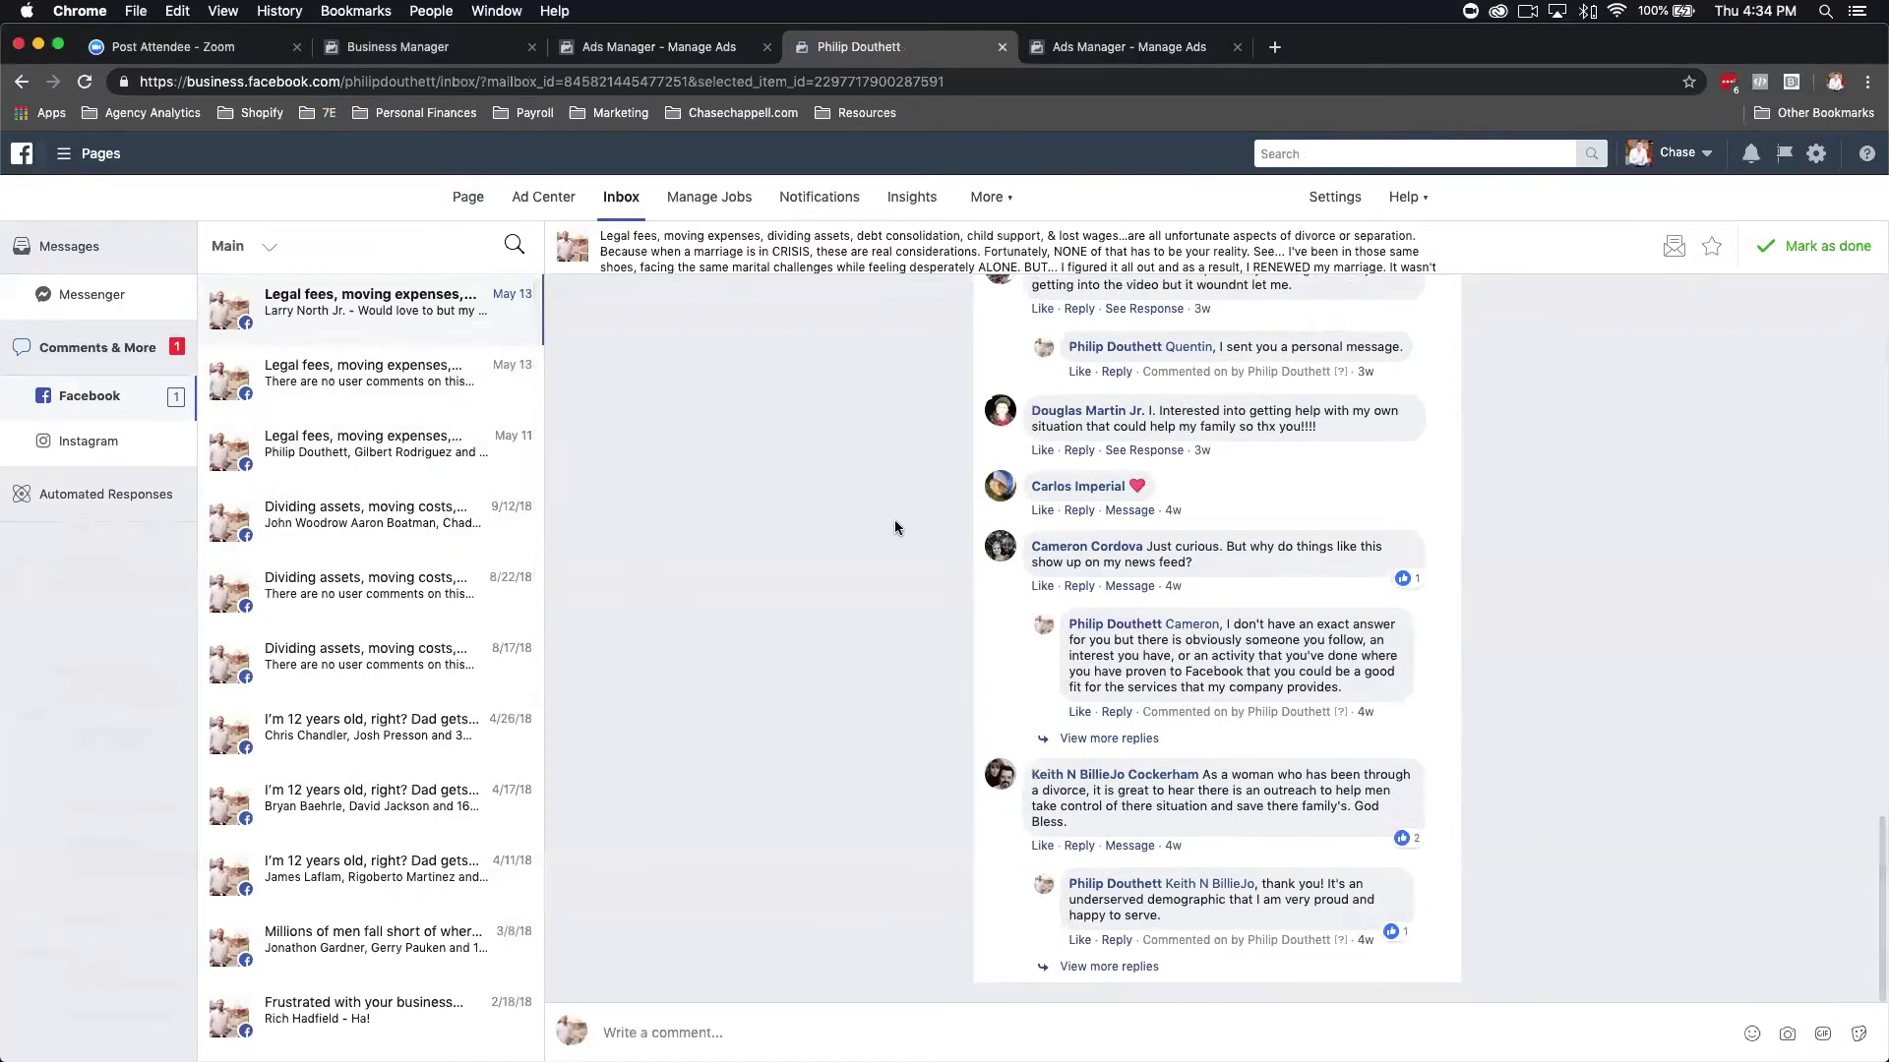
{"action": "scroll", "coordinate": [896, 523], "scroll_direction": "up", "scroll_amount": 1}
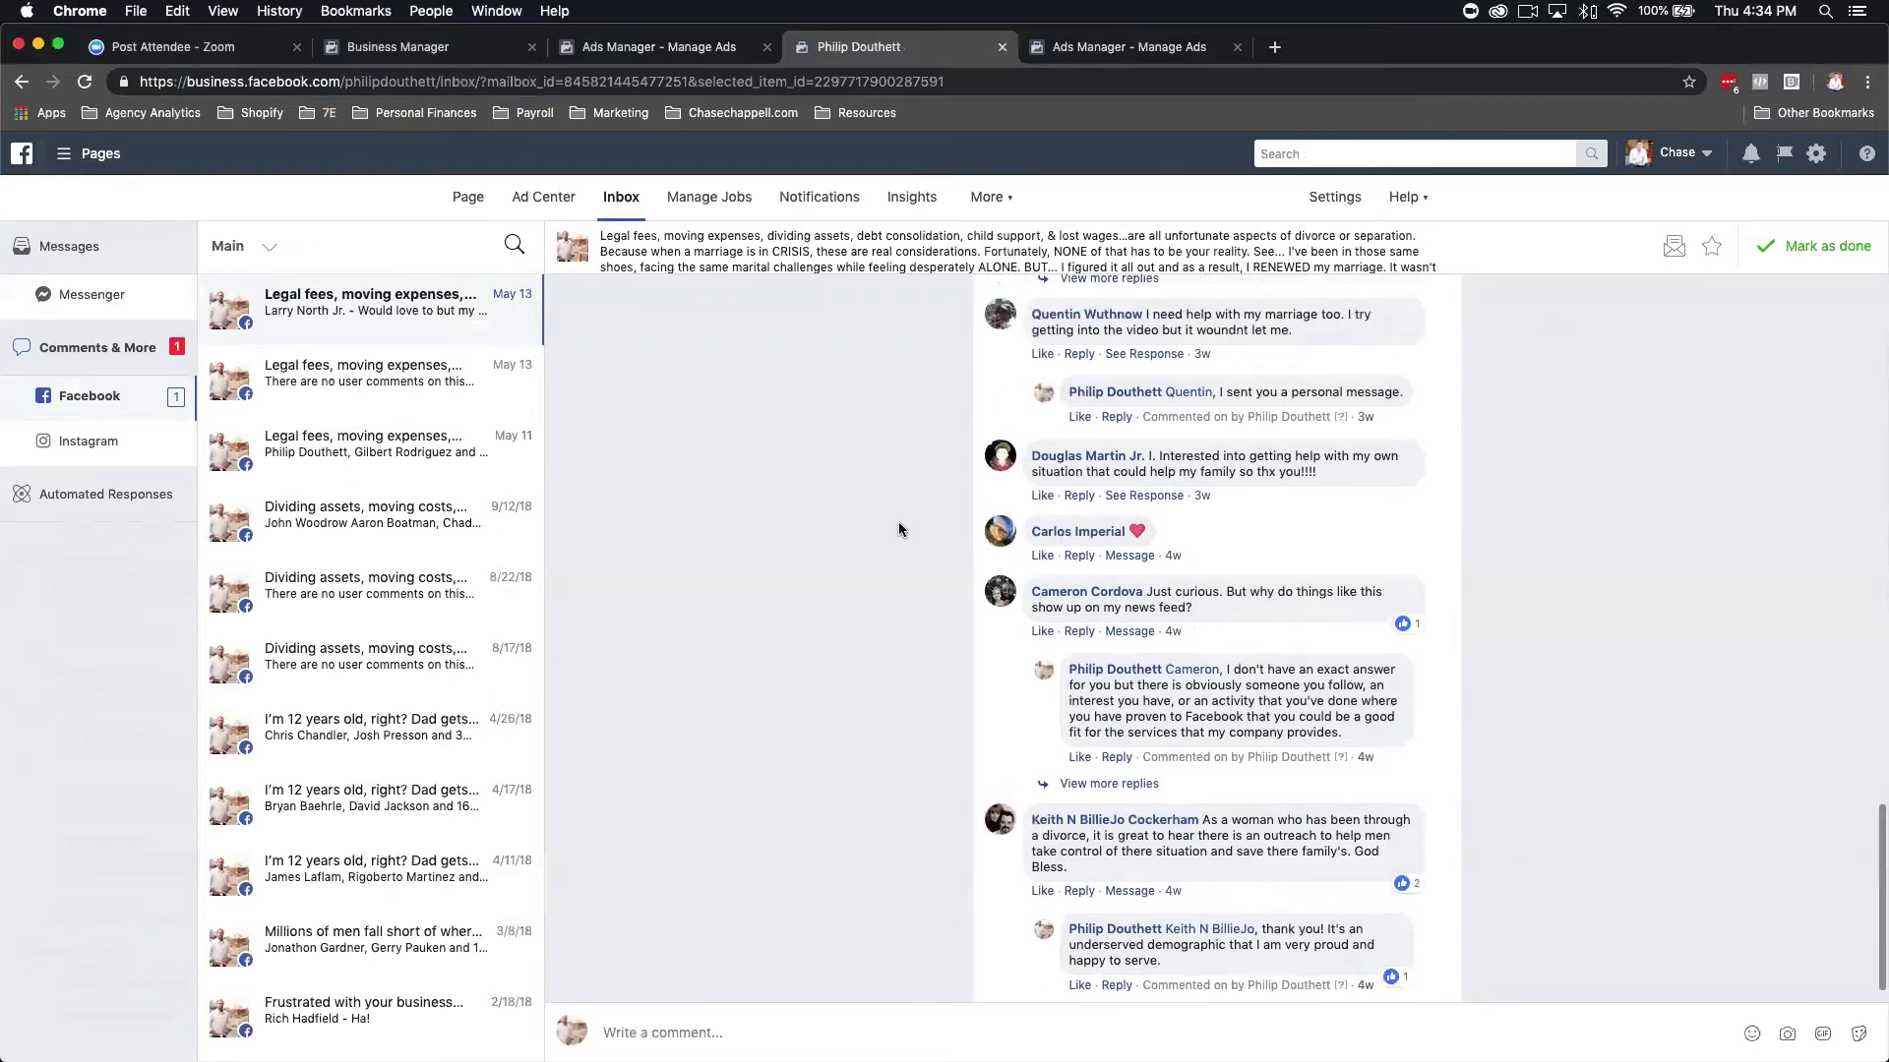
{"action": "scroll", "coordinate": [898, 529], "scroll_direction": "up", "scroll_amount": 5}
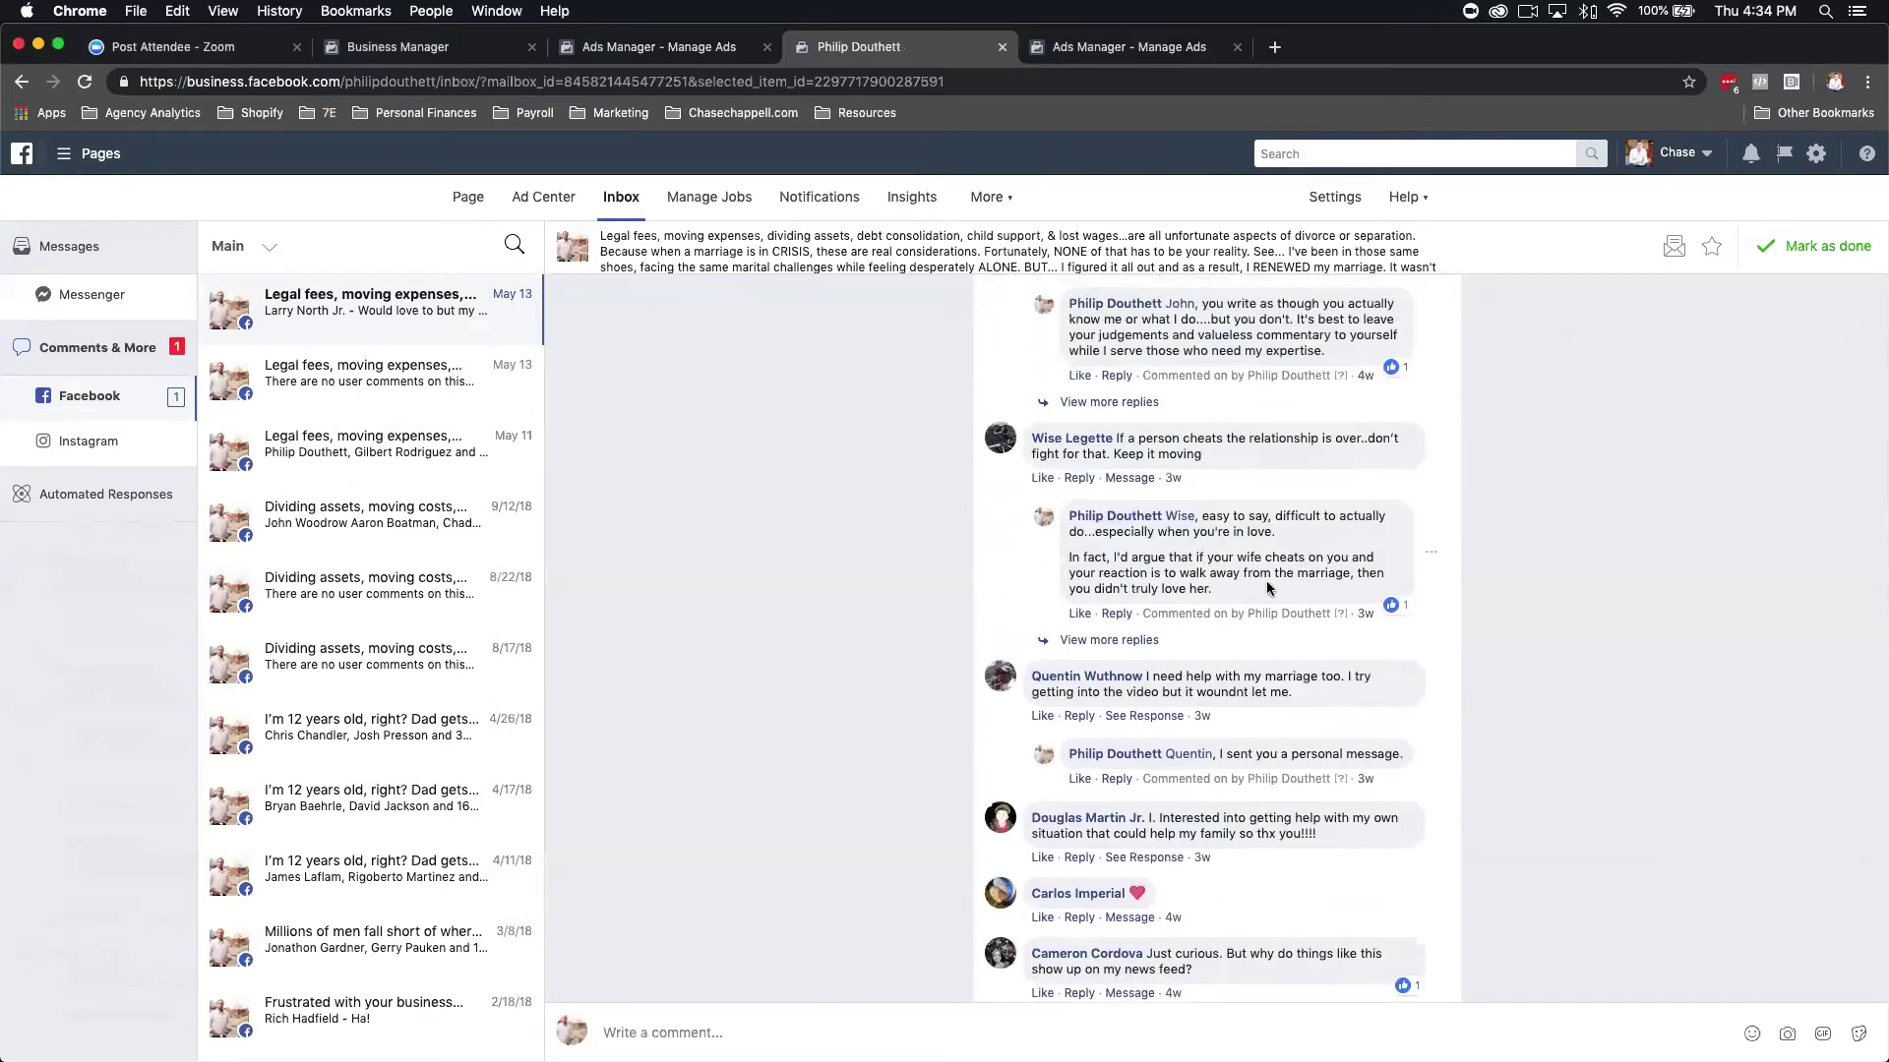
{"action": "scroll", "coordinate": [1161, 516], "scroll_direction": "up", "scroll_amount": 4}
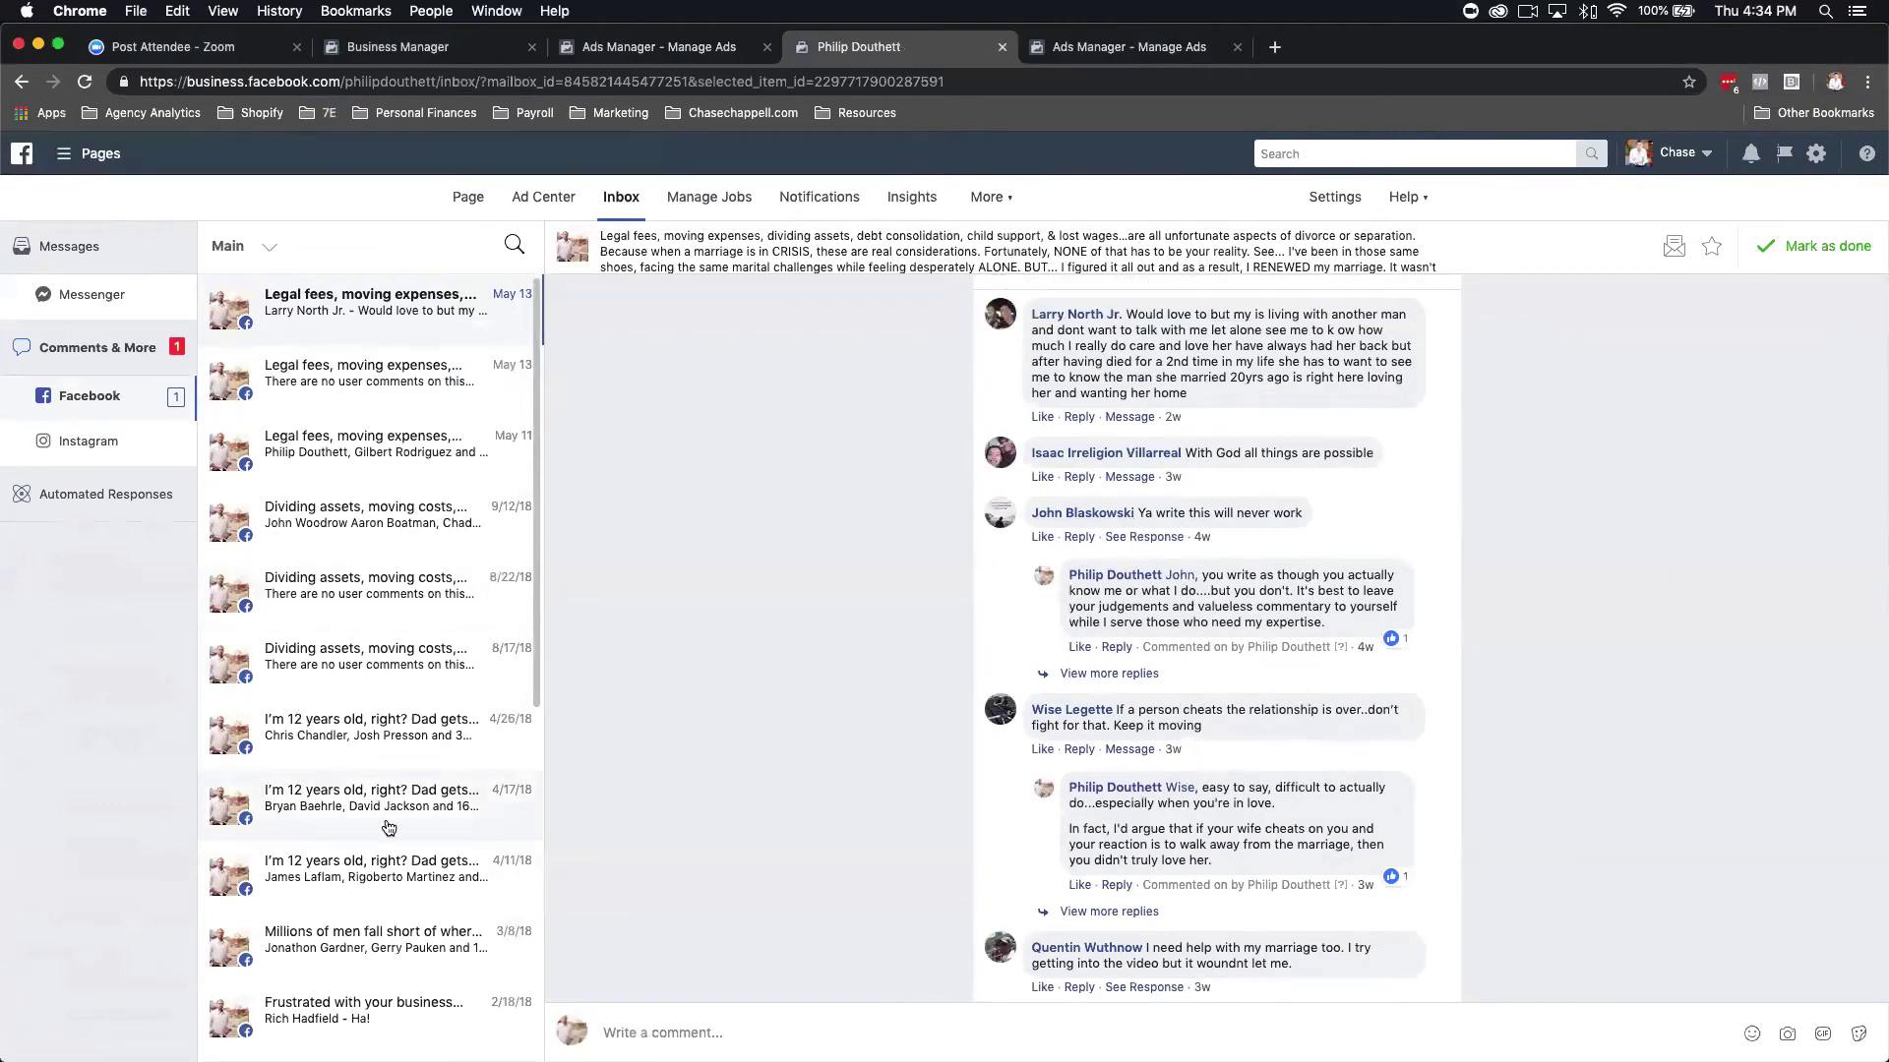
Return to the page's general settings to look over the entries, and switch to the Business Manager home overview.
{"action": "left_click", "coordinate": [1313, 200]}
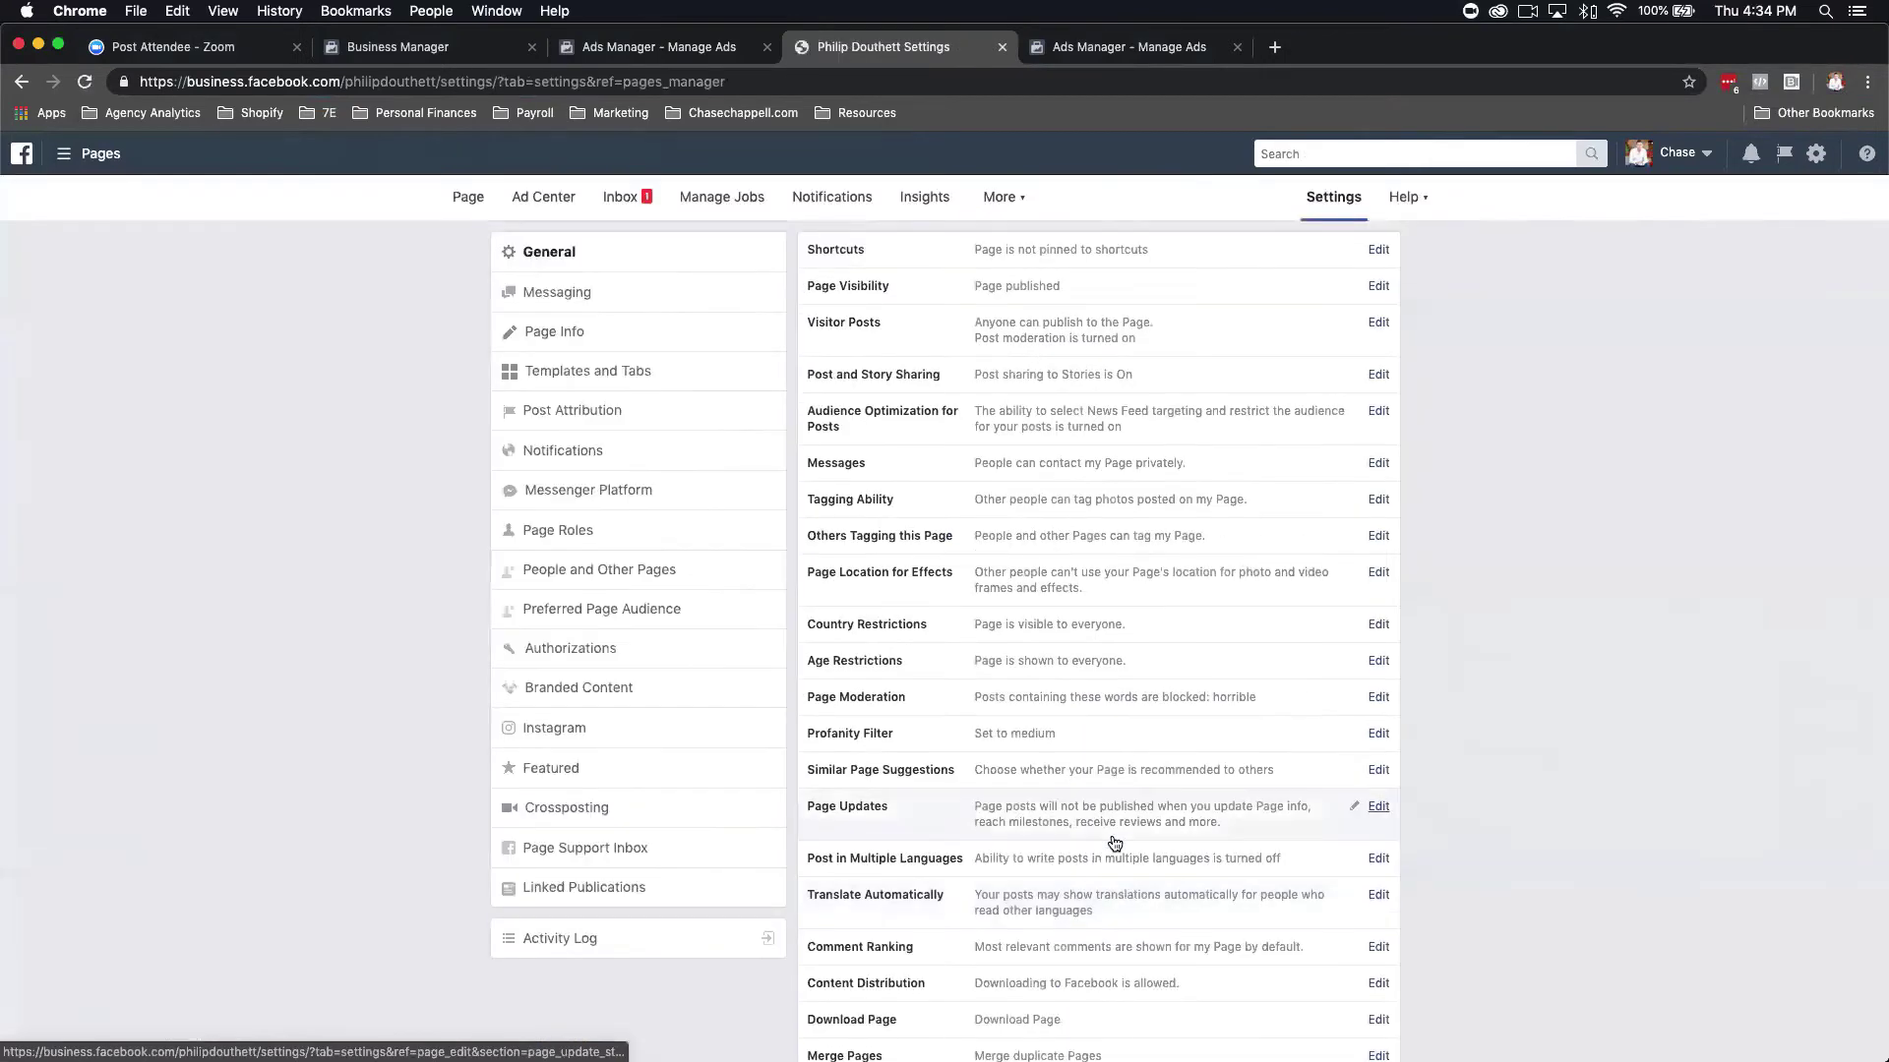
{"action": "scroll", "coordinate": [1114, 843], "scroll_direction": "down", "scroll_amount": 3}
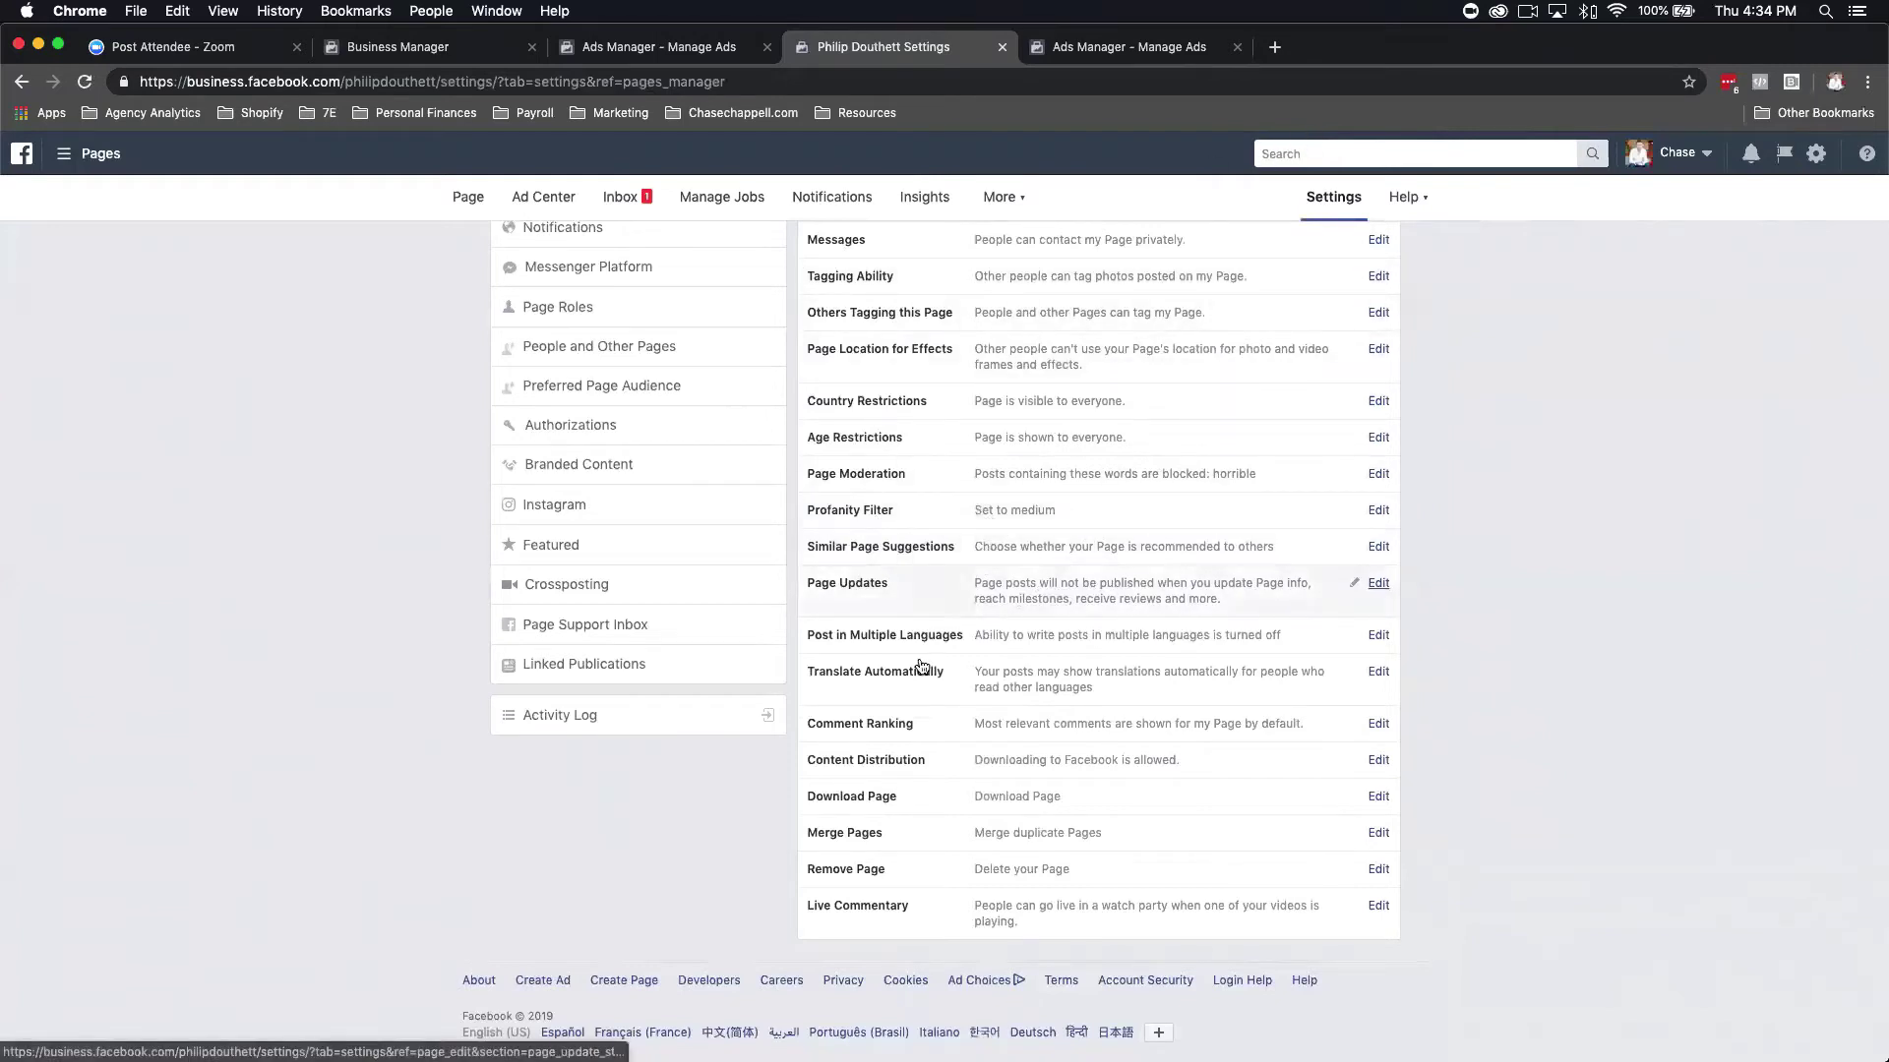
{"action": "left_click", "coordinate": [646, 59]}
{"action": "left_click", "coordinate": [873, 51]}
{"action": "left_click", "coordinate": [403, 57]}
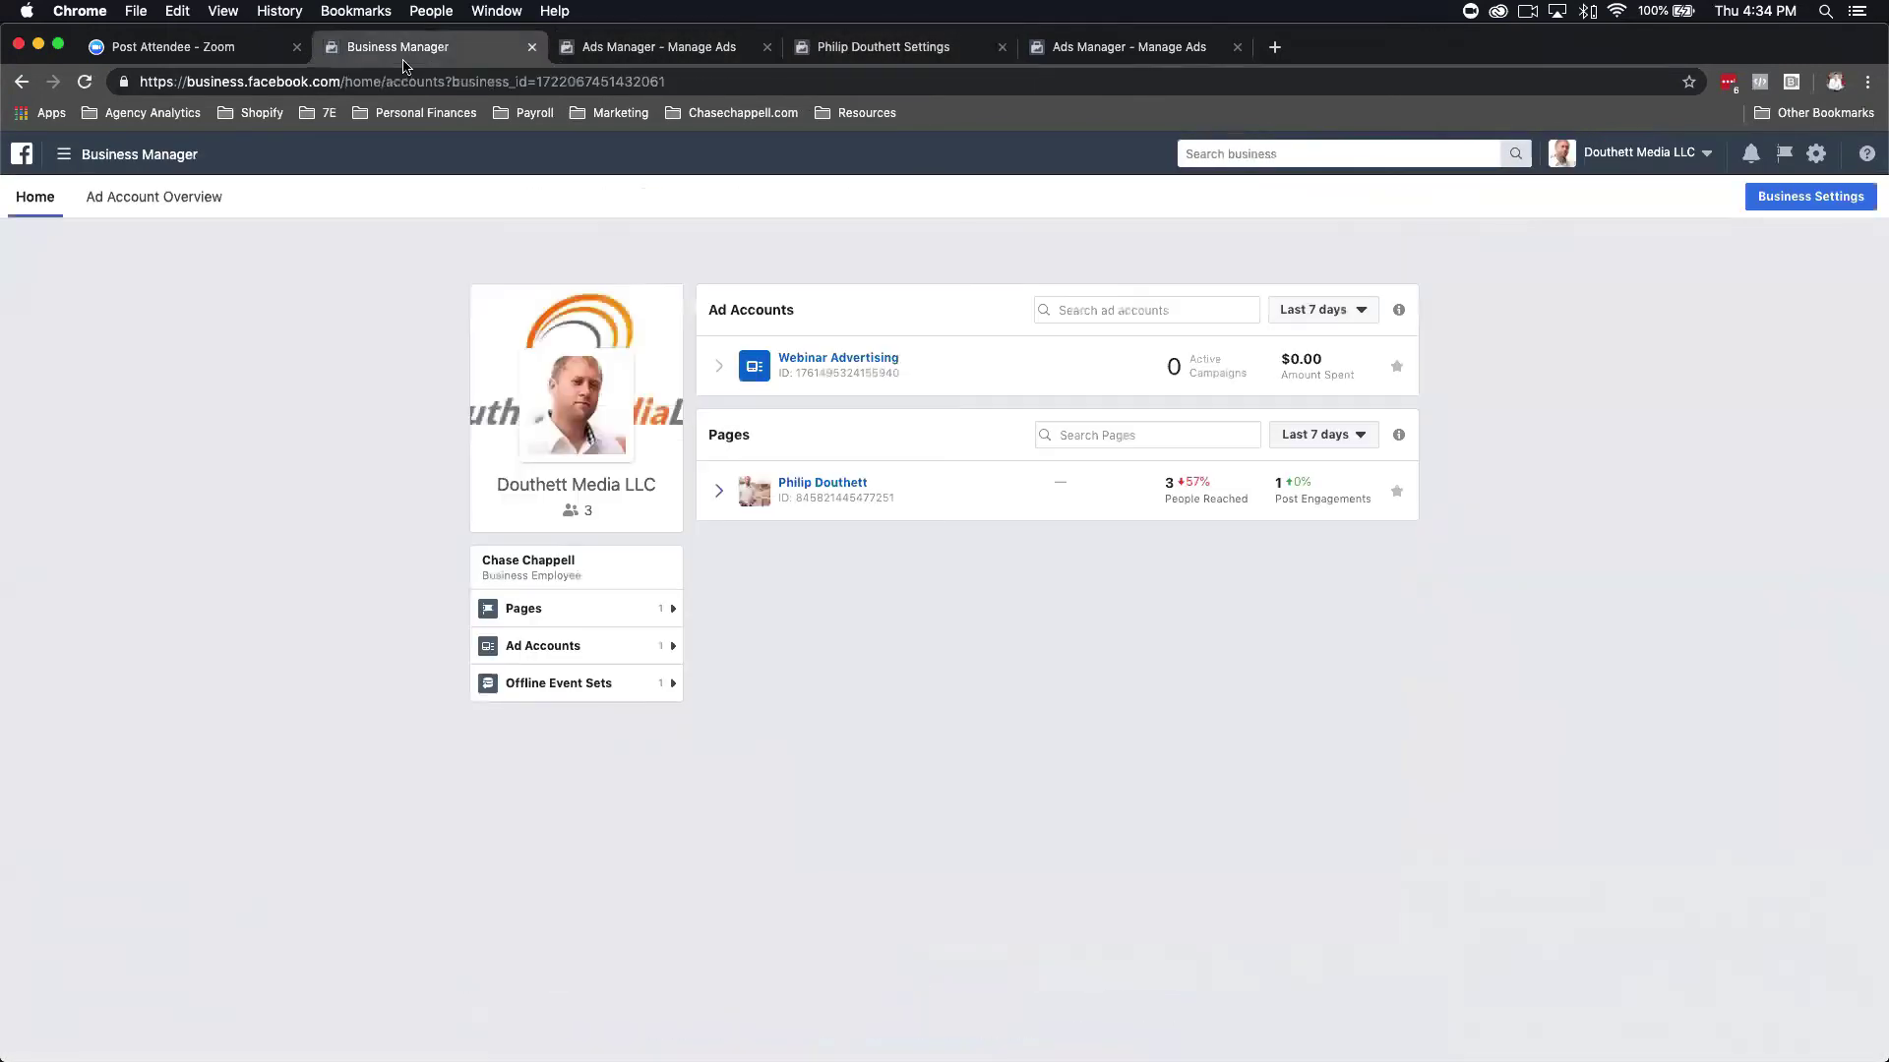
Go back to the page's ads posts list and look through the posts with their reach, engagement and creation dates.
{"action": "left_click", "coordinate": [850, 59]}
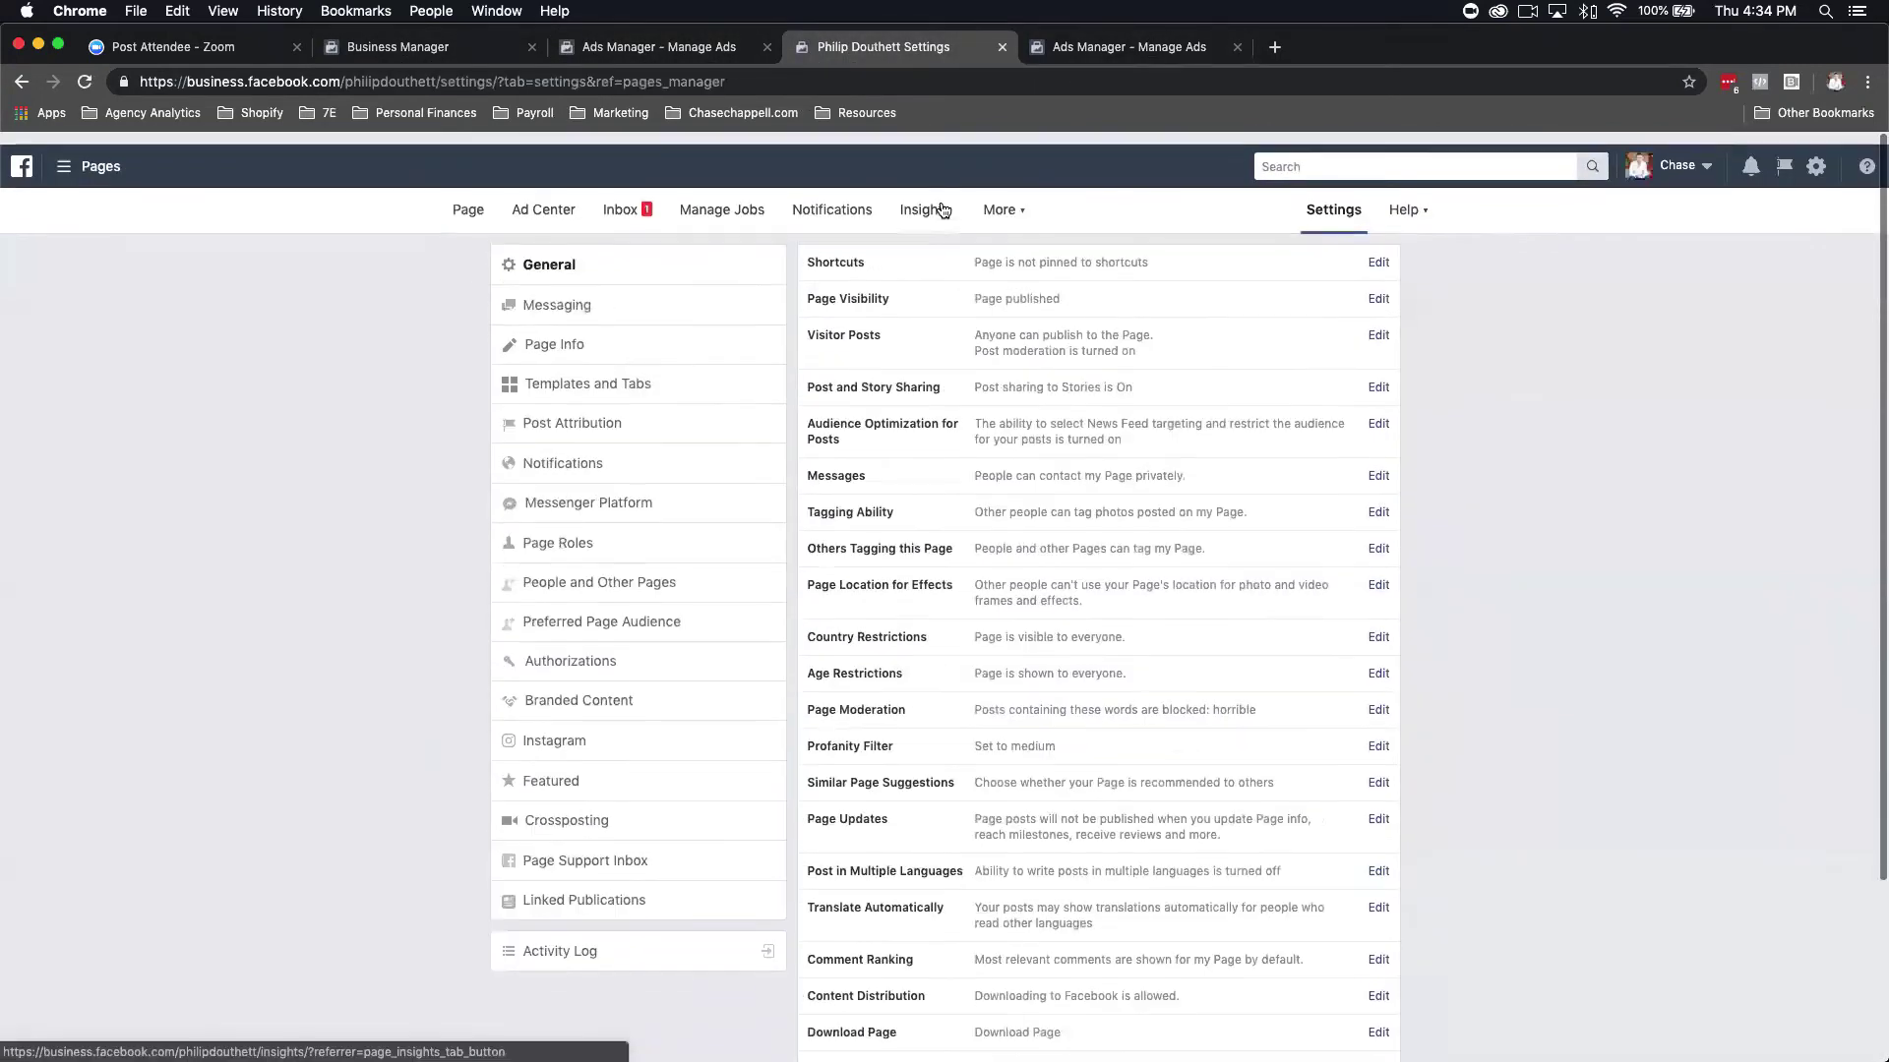
{"action": "left_click", "coordinate": [1107, 59]}
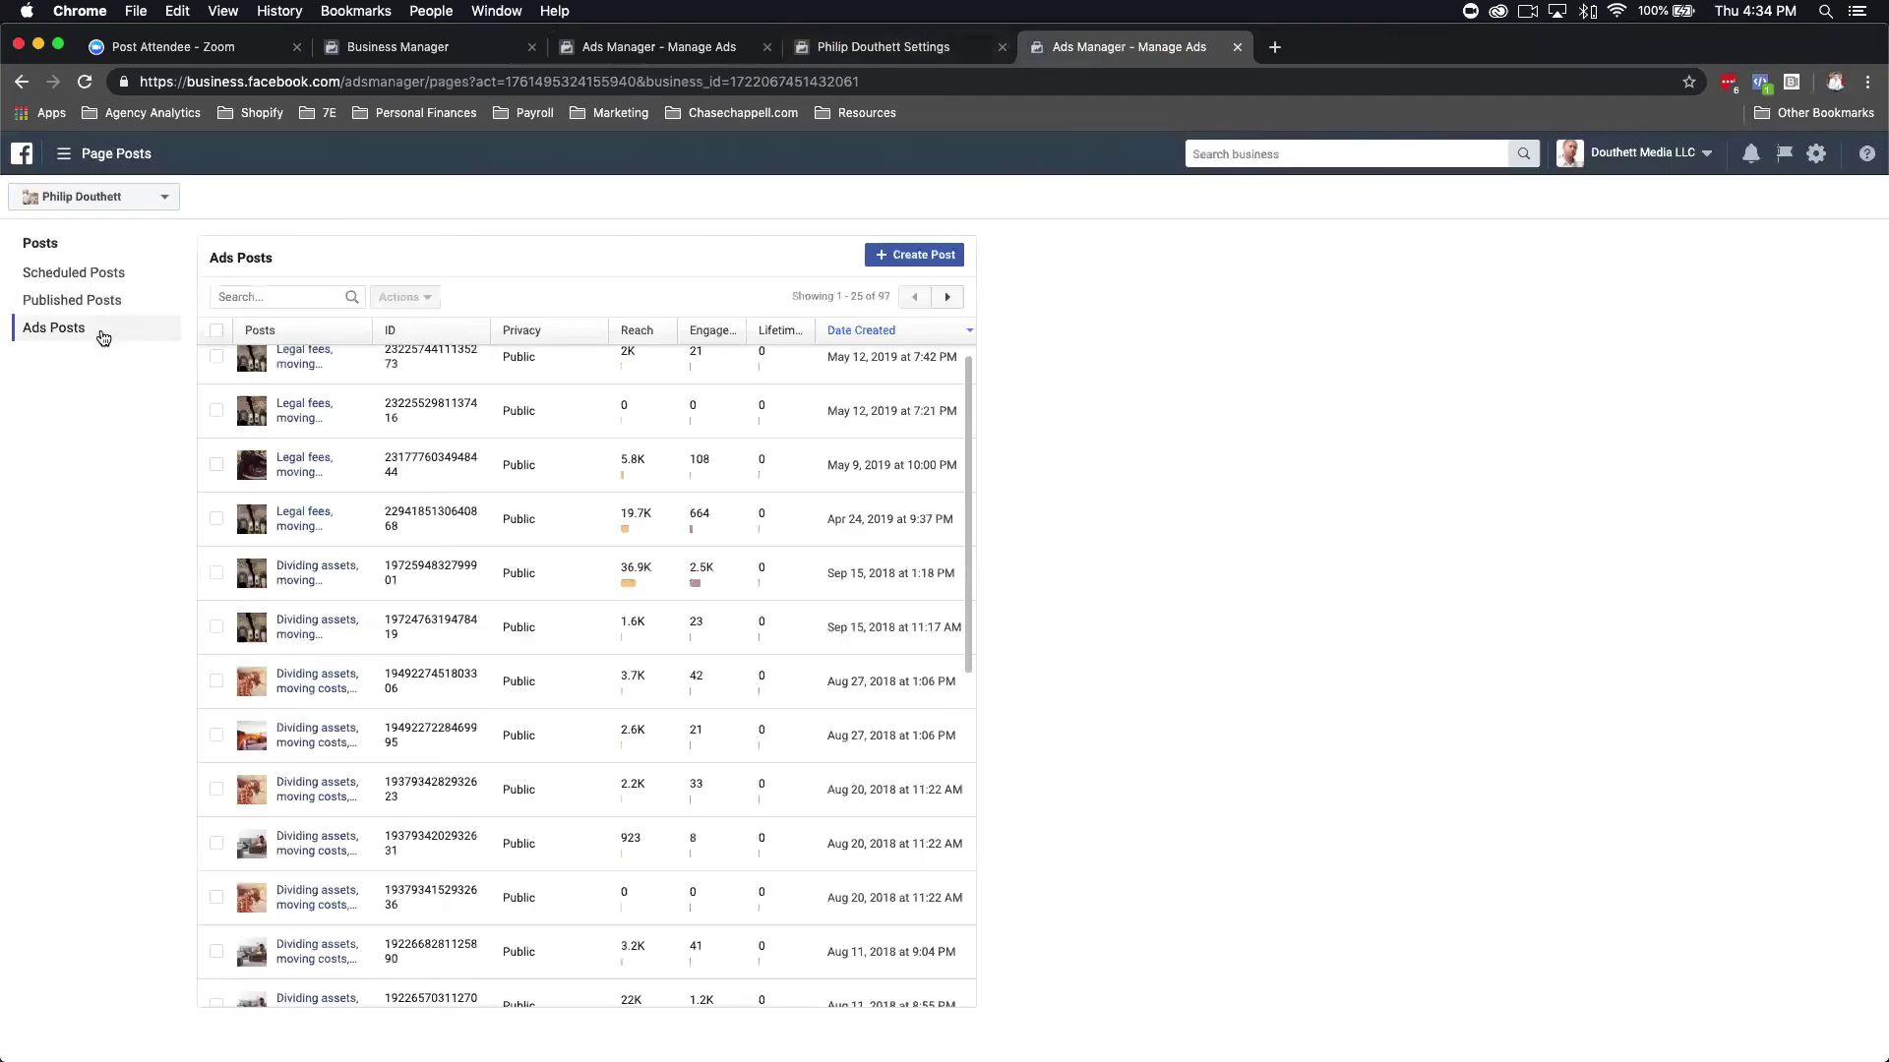
{"action": "scroll", "coordinate": [600, 595], "scroll_direction": "down", "scroll_amount": 3}
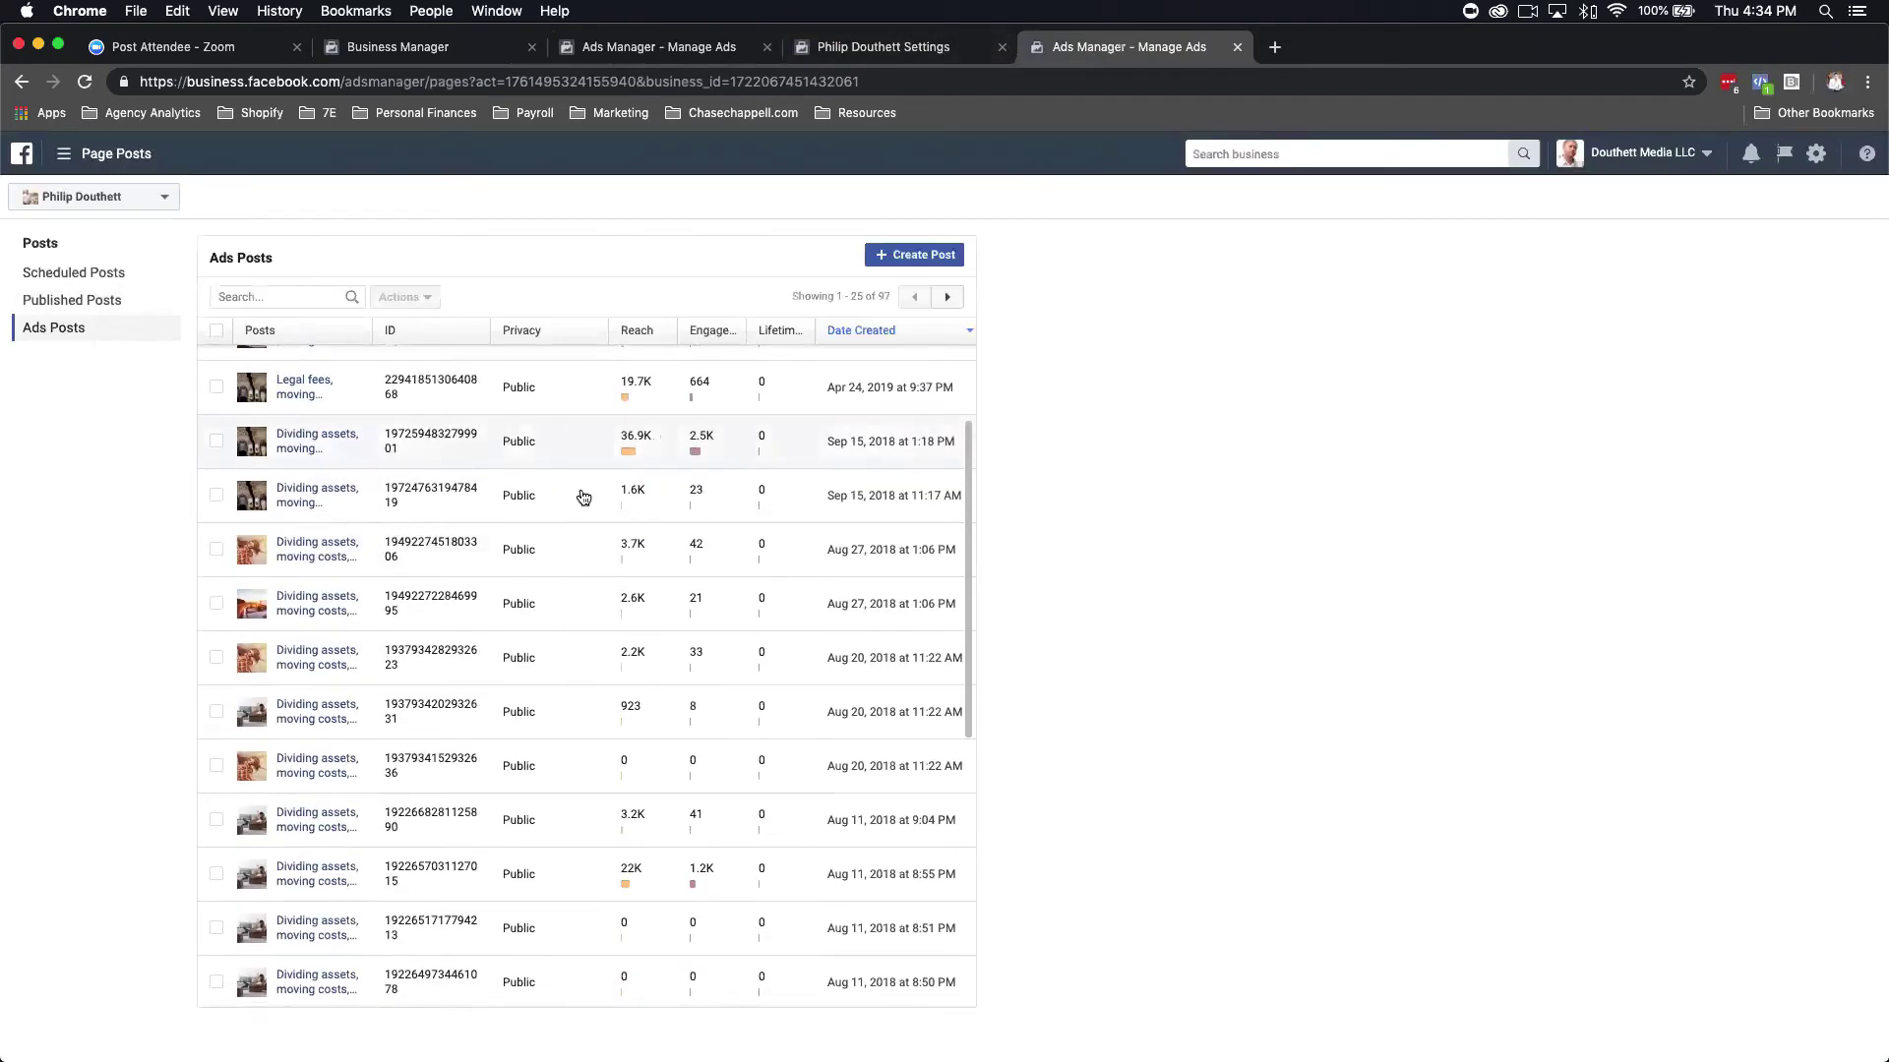
{"action": "scroll", "coordinate": [471, 609], "scroll_direction": "up", "scroll_amount": 2}
{"action": "scroll", "coordinate": [471, 609], "scroll_direction": "up", "scroll_amount": 1}
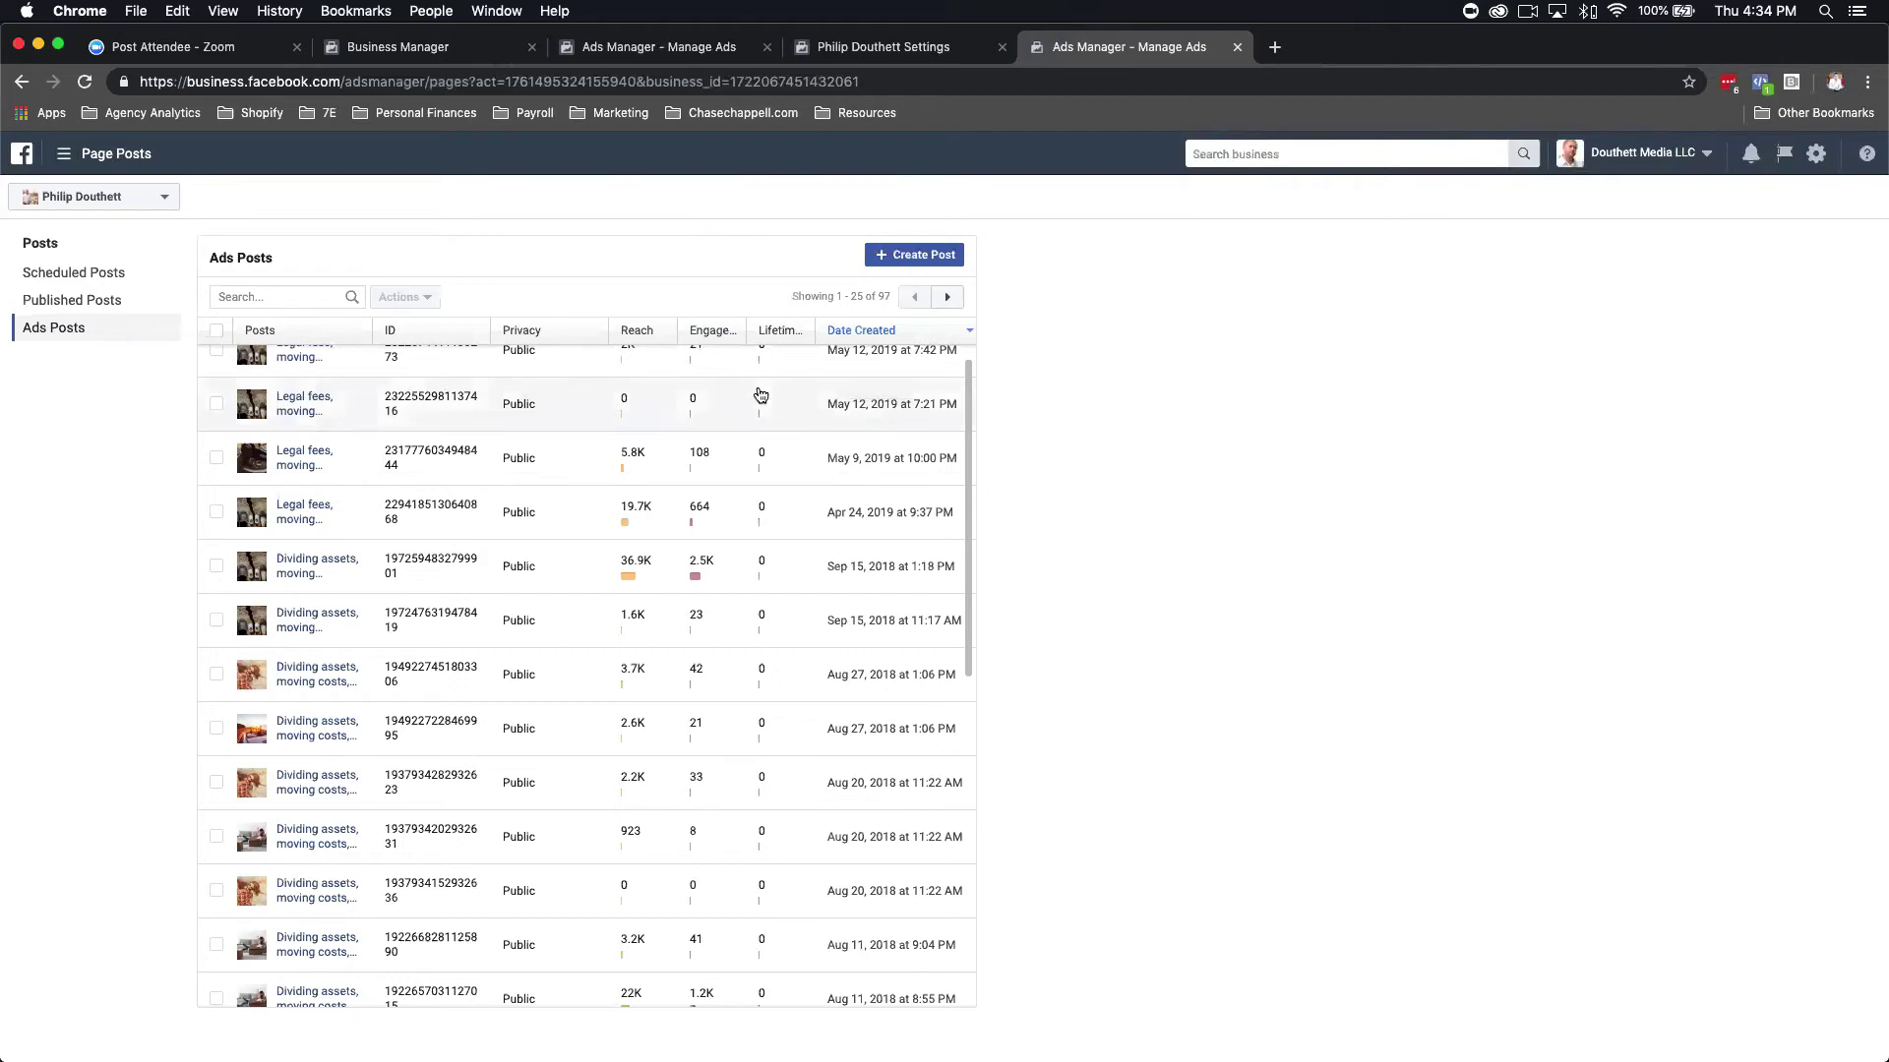
{"action": "scroll", "coordinate": [755, 409], "scroll_direction": "up", "scroll_amount": 2}
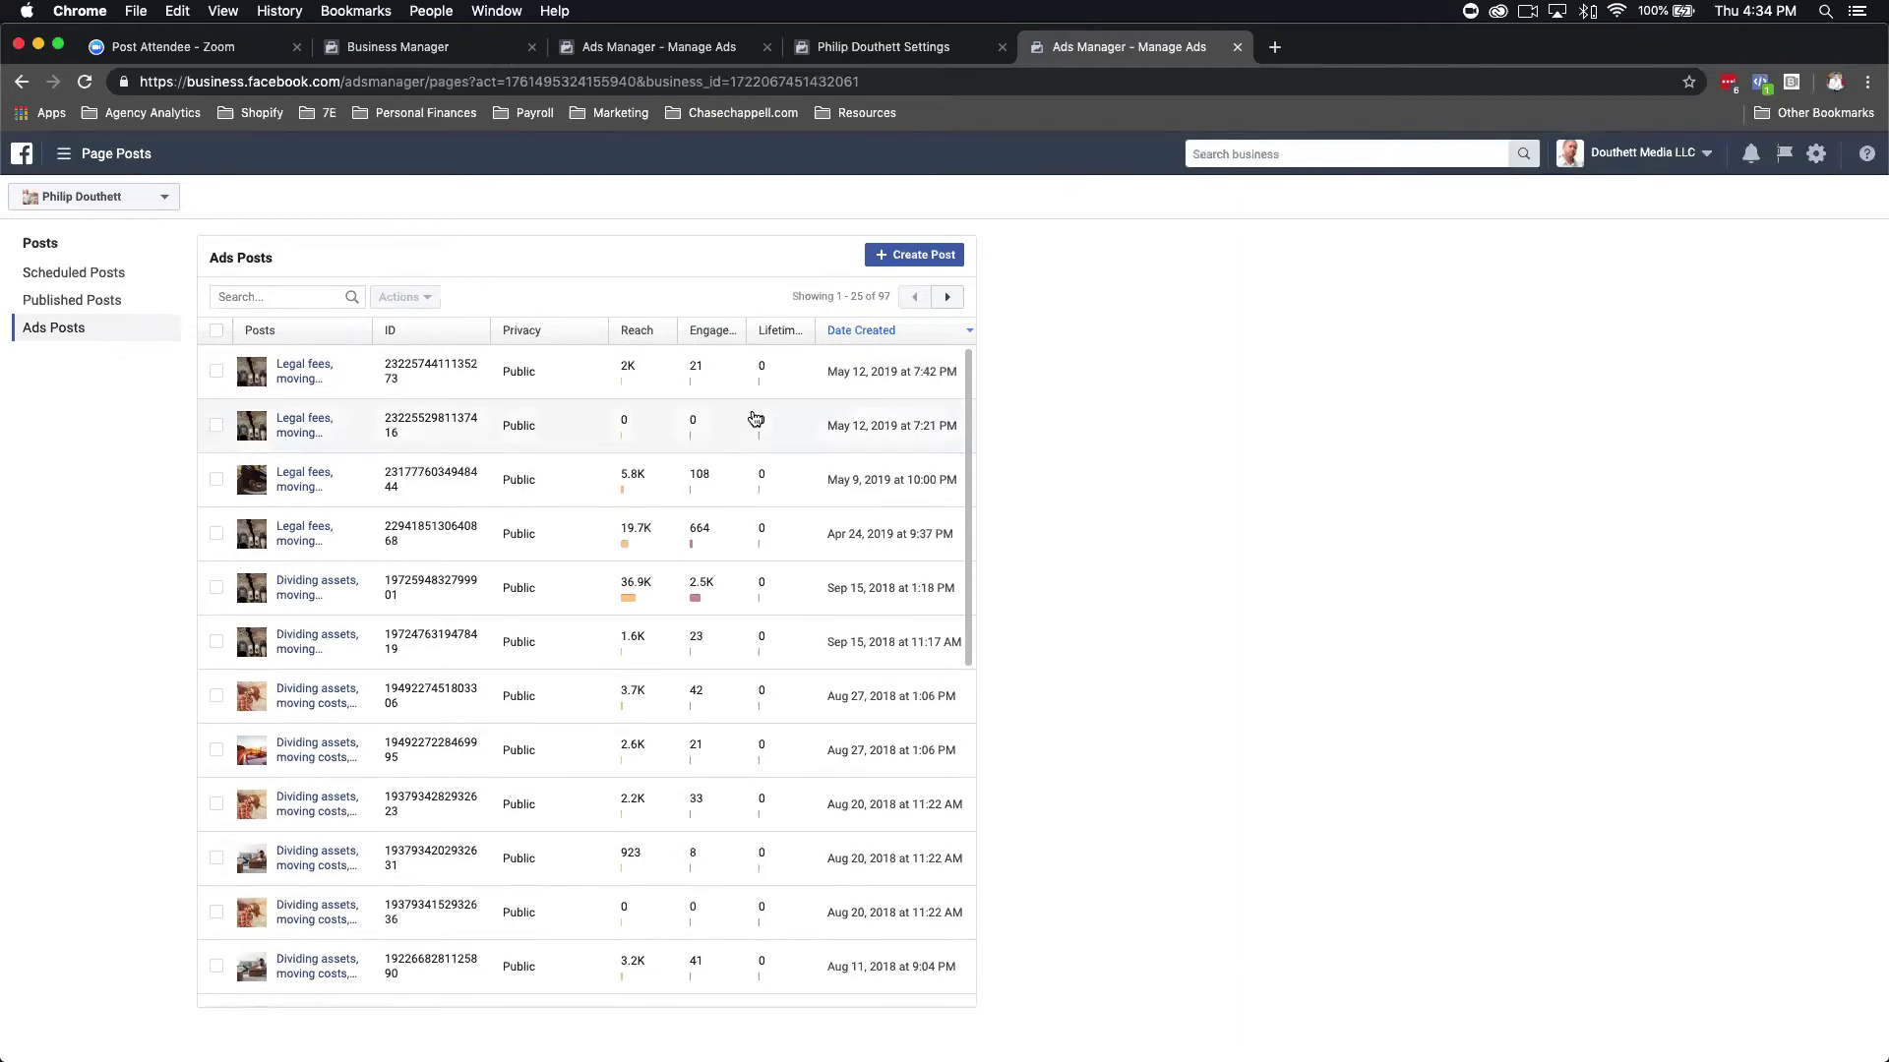
{"action": "scroll", "coordinate": [753, 413], "scroll_direction": "down", "scroll_amount": 1}
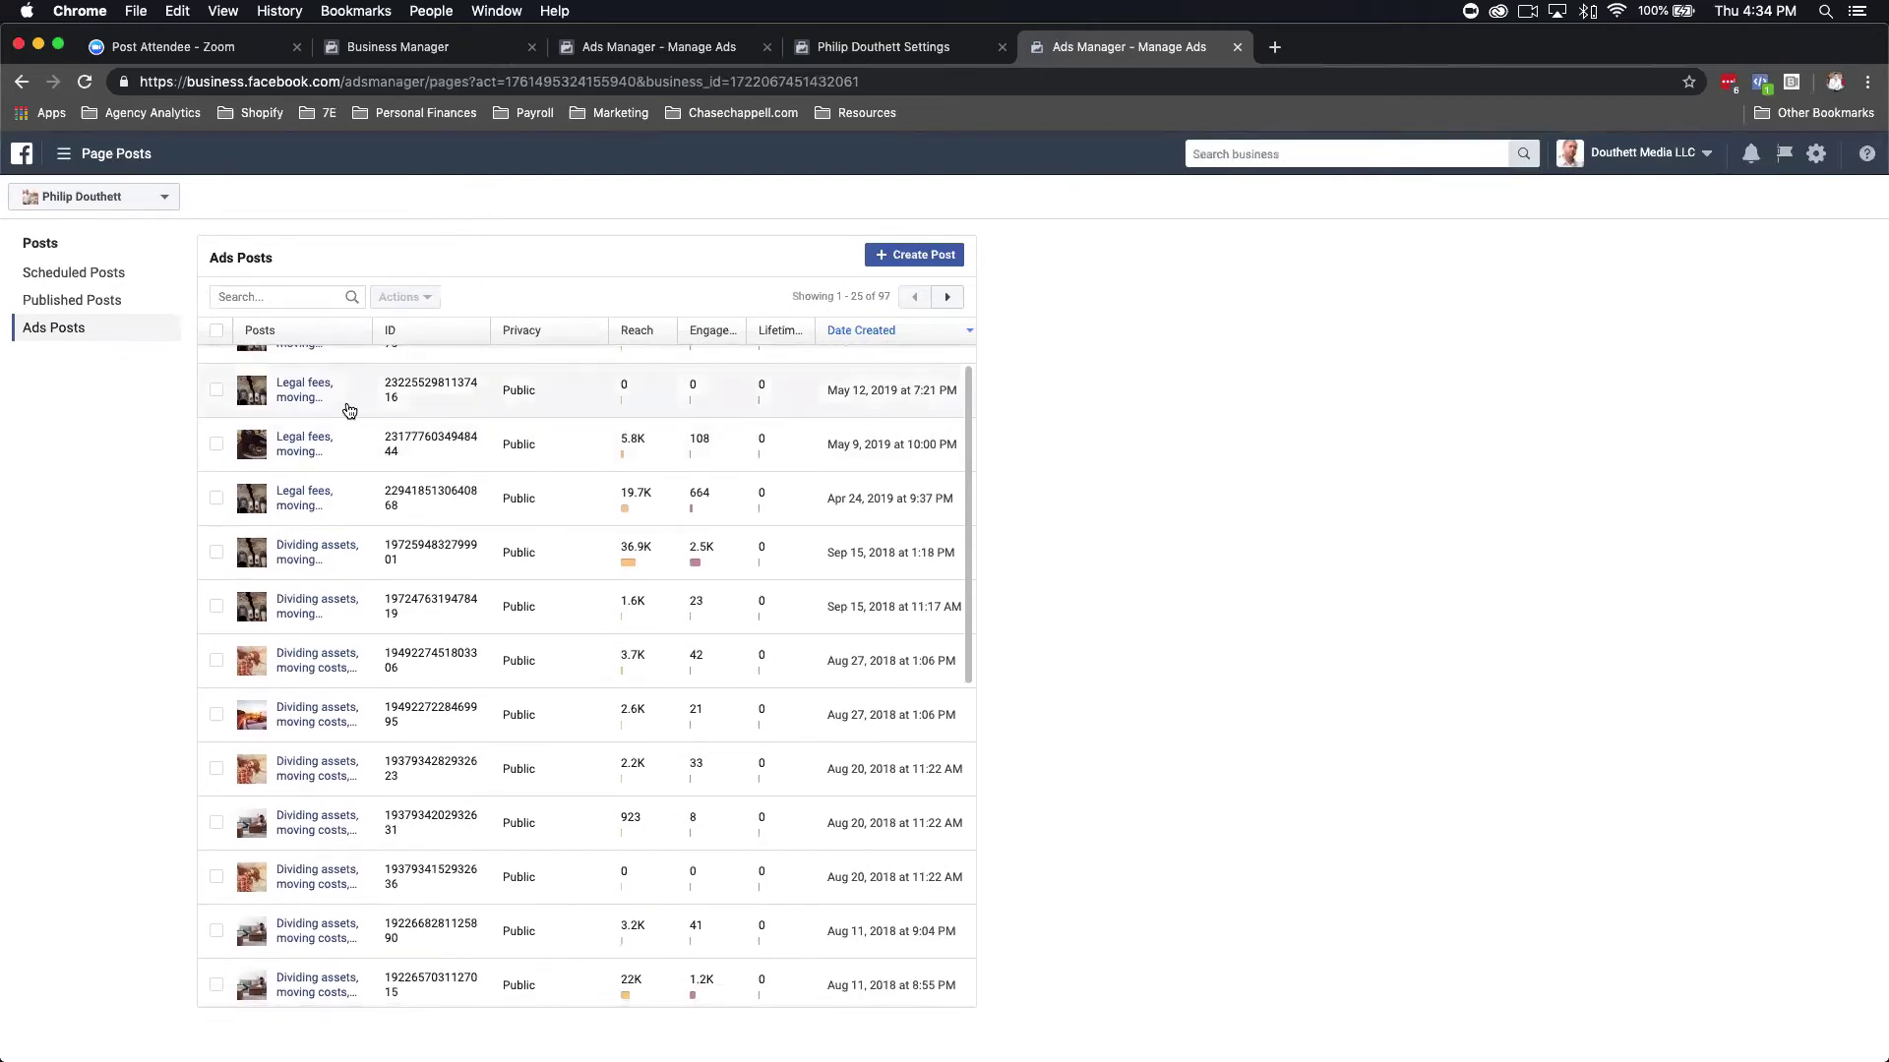
View the details of the "Legal fees, moving expenses" ad post from May 12 at 7:21 PM, and glance over the available business tools.
{"action": "left_click", "coordinate": [308, 412]}
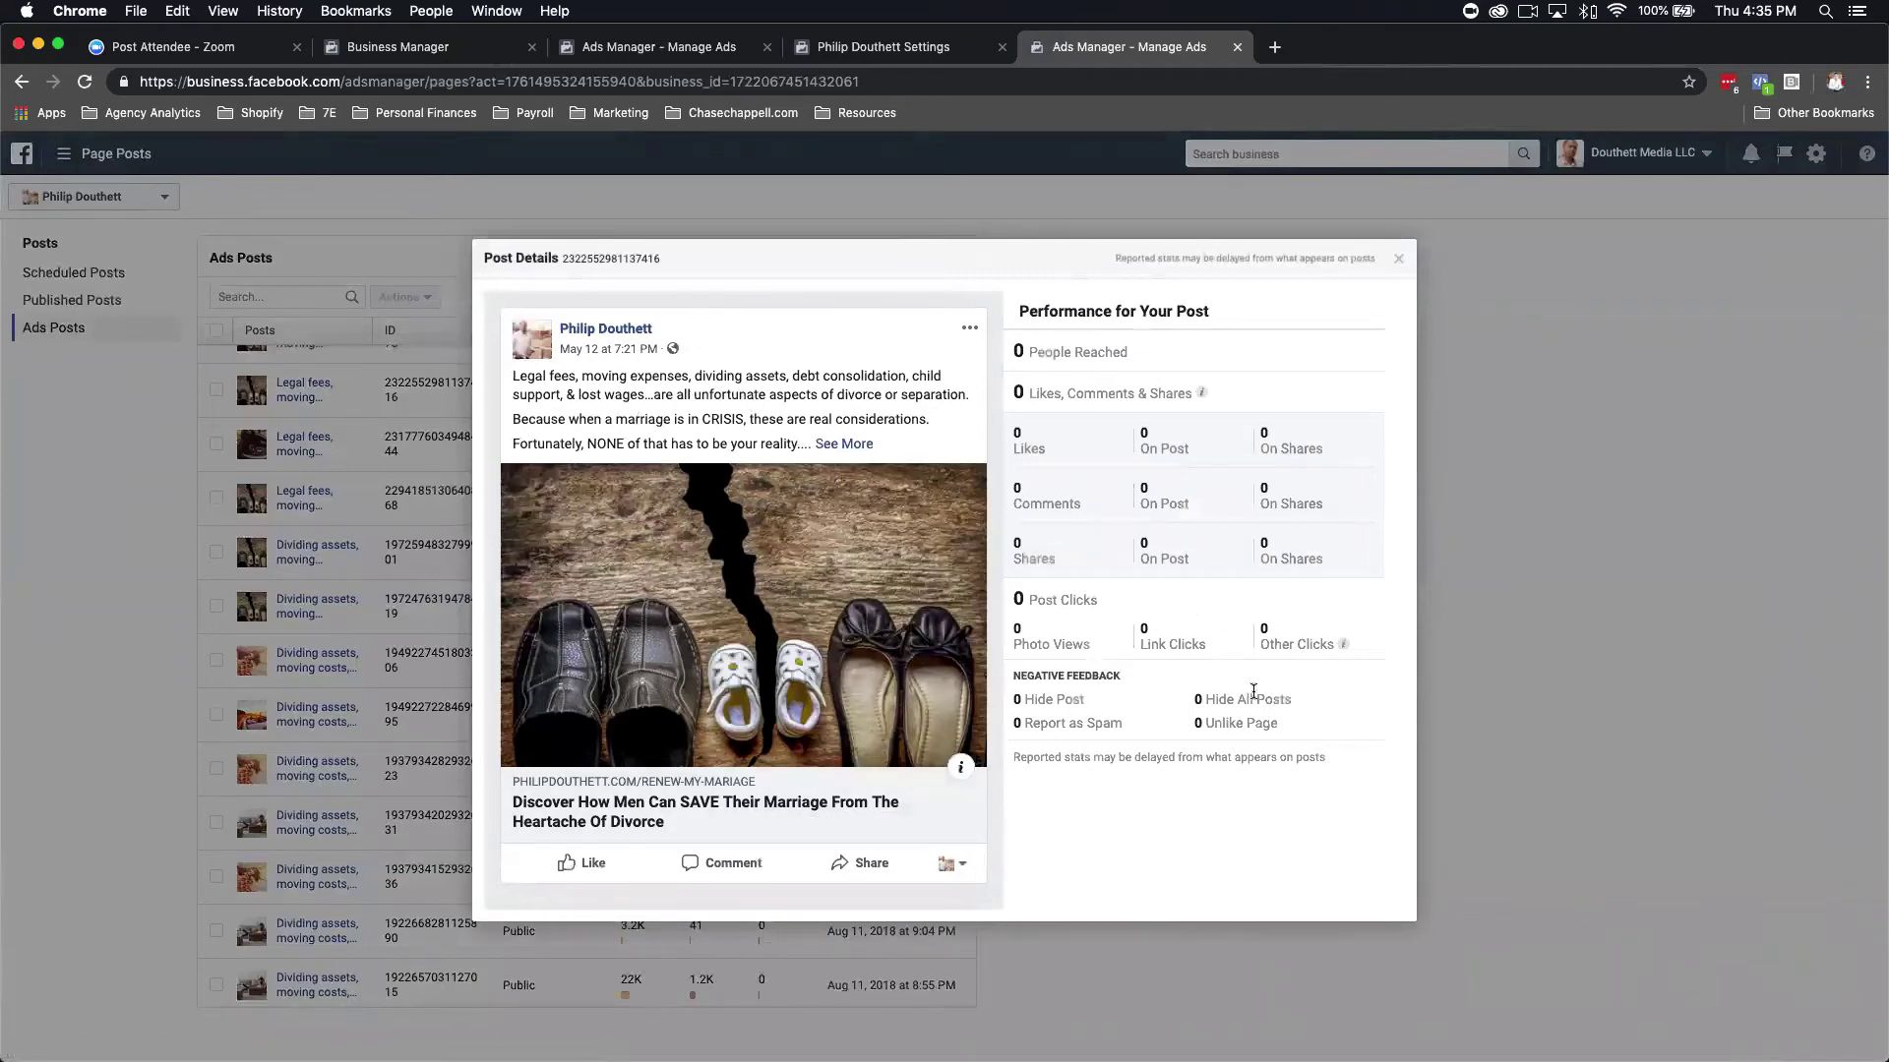
{"action": "left_click", "coordinate": [1400, 262]}
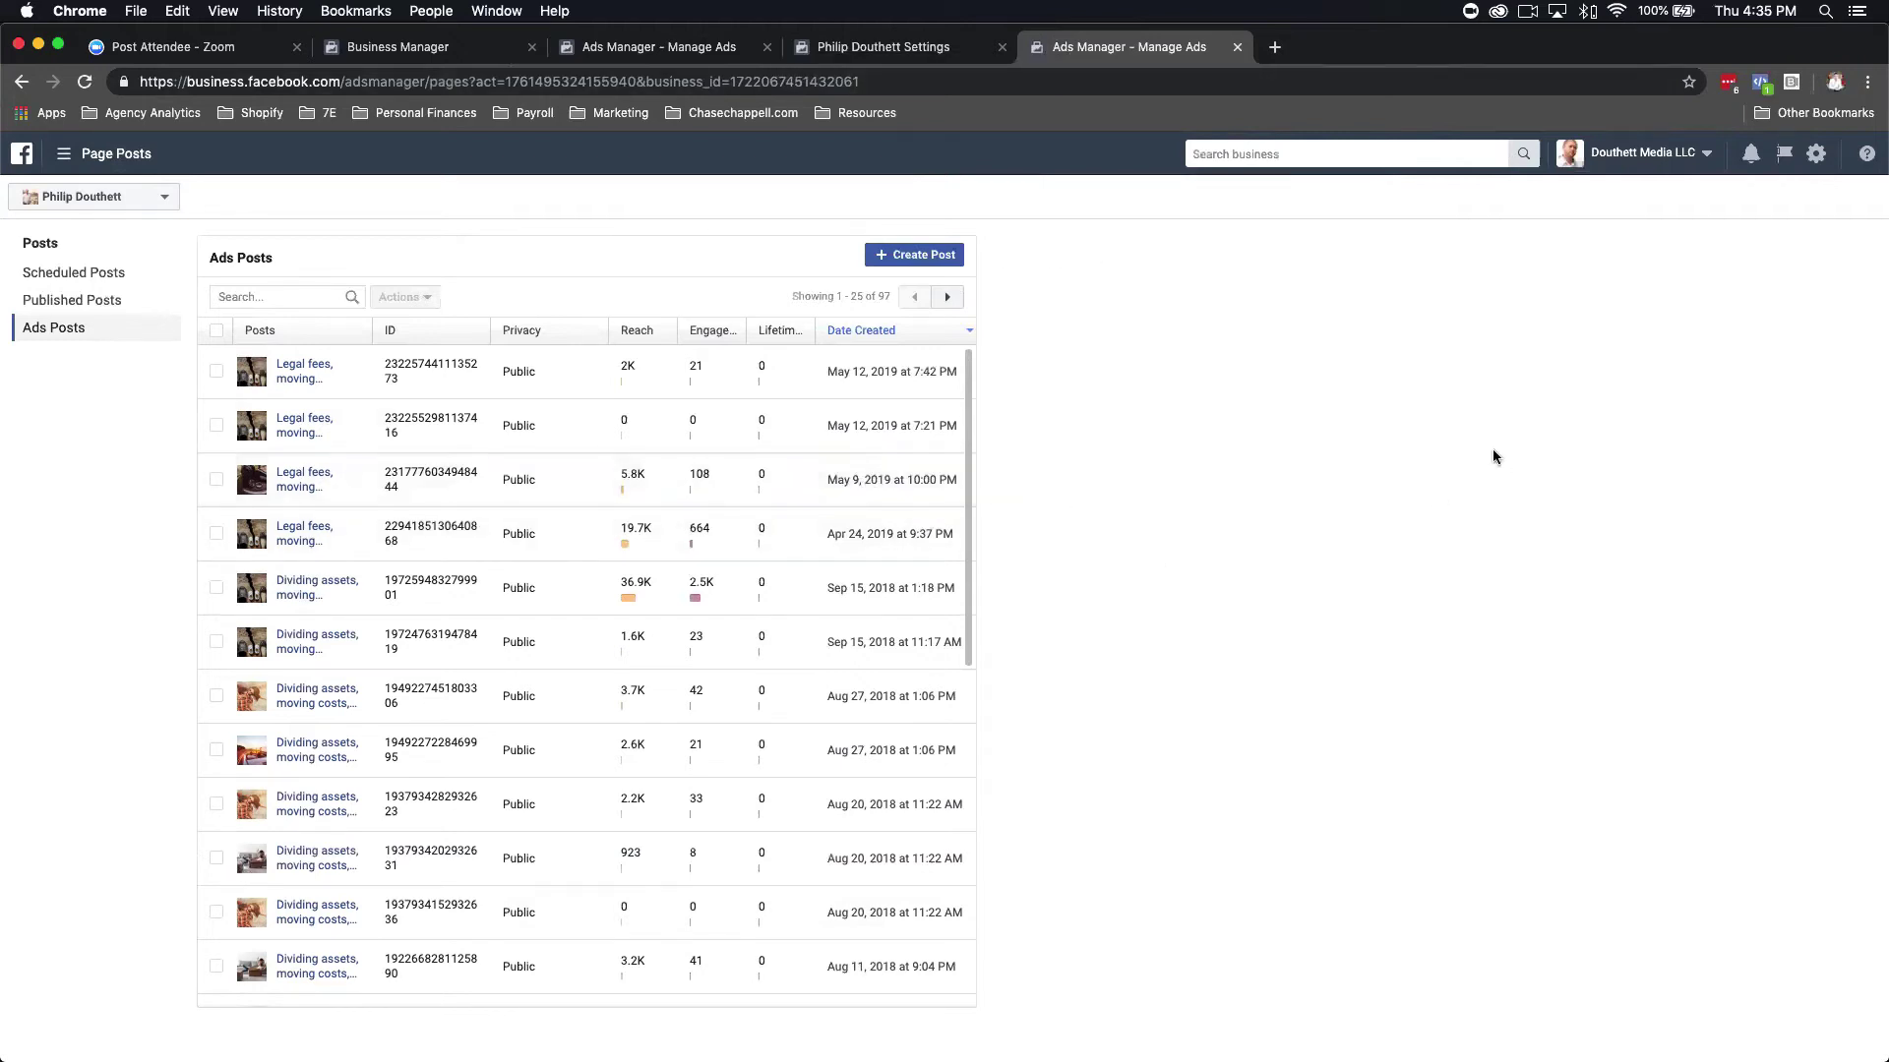
{"action": "left_click", "coordinate": [106, 153]}
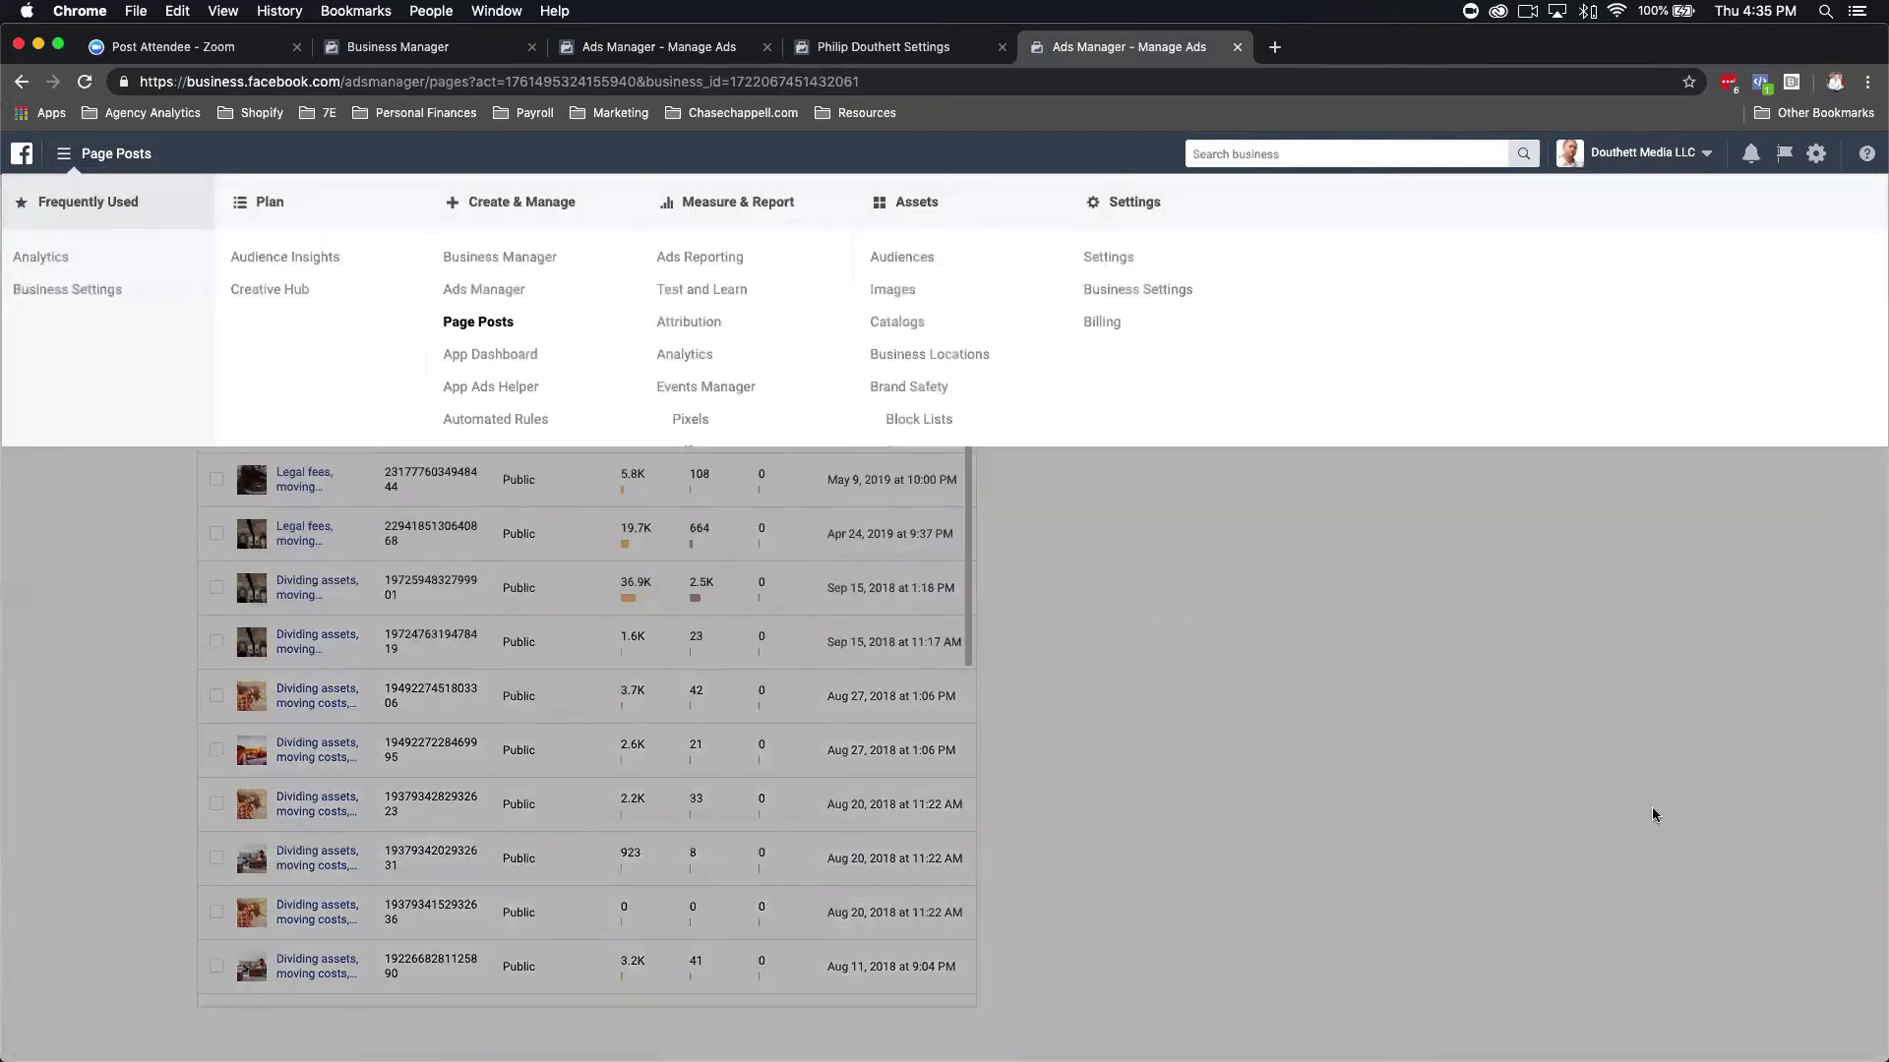
{"action": "left_click", "coordinate": [1651, 806]}
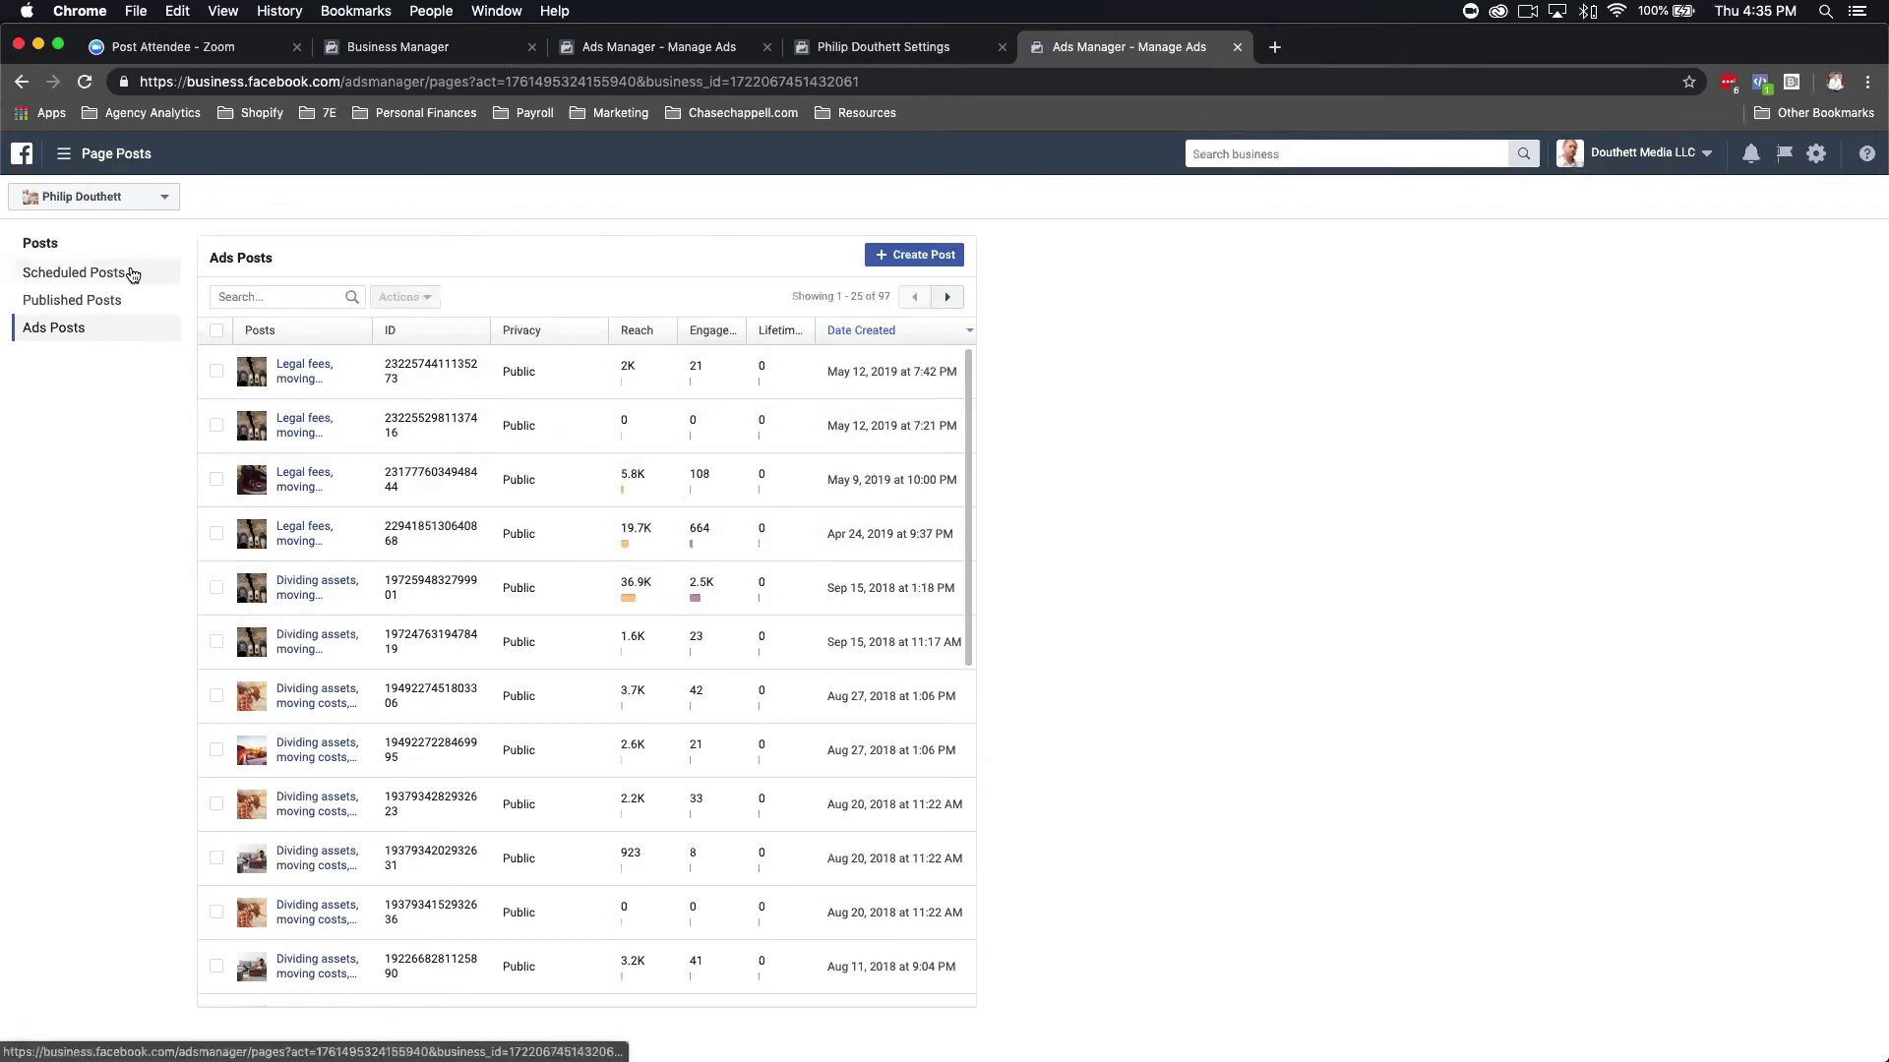
Examine the Visitor Posts options in the page's general settings, including reviewing posts before publication, and leave the editor without saving.
{"action": "left_click", "coordinate": [885, 47]}
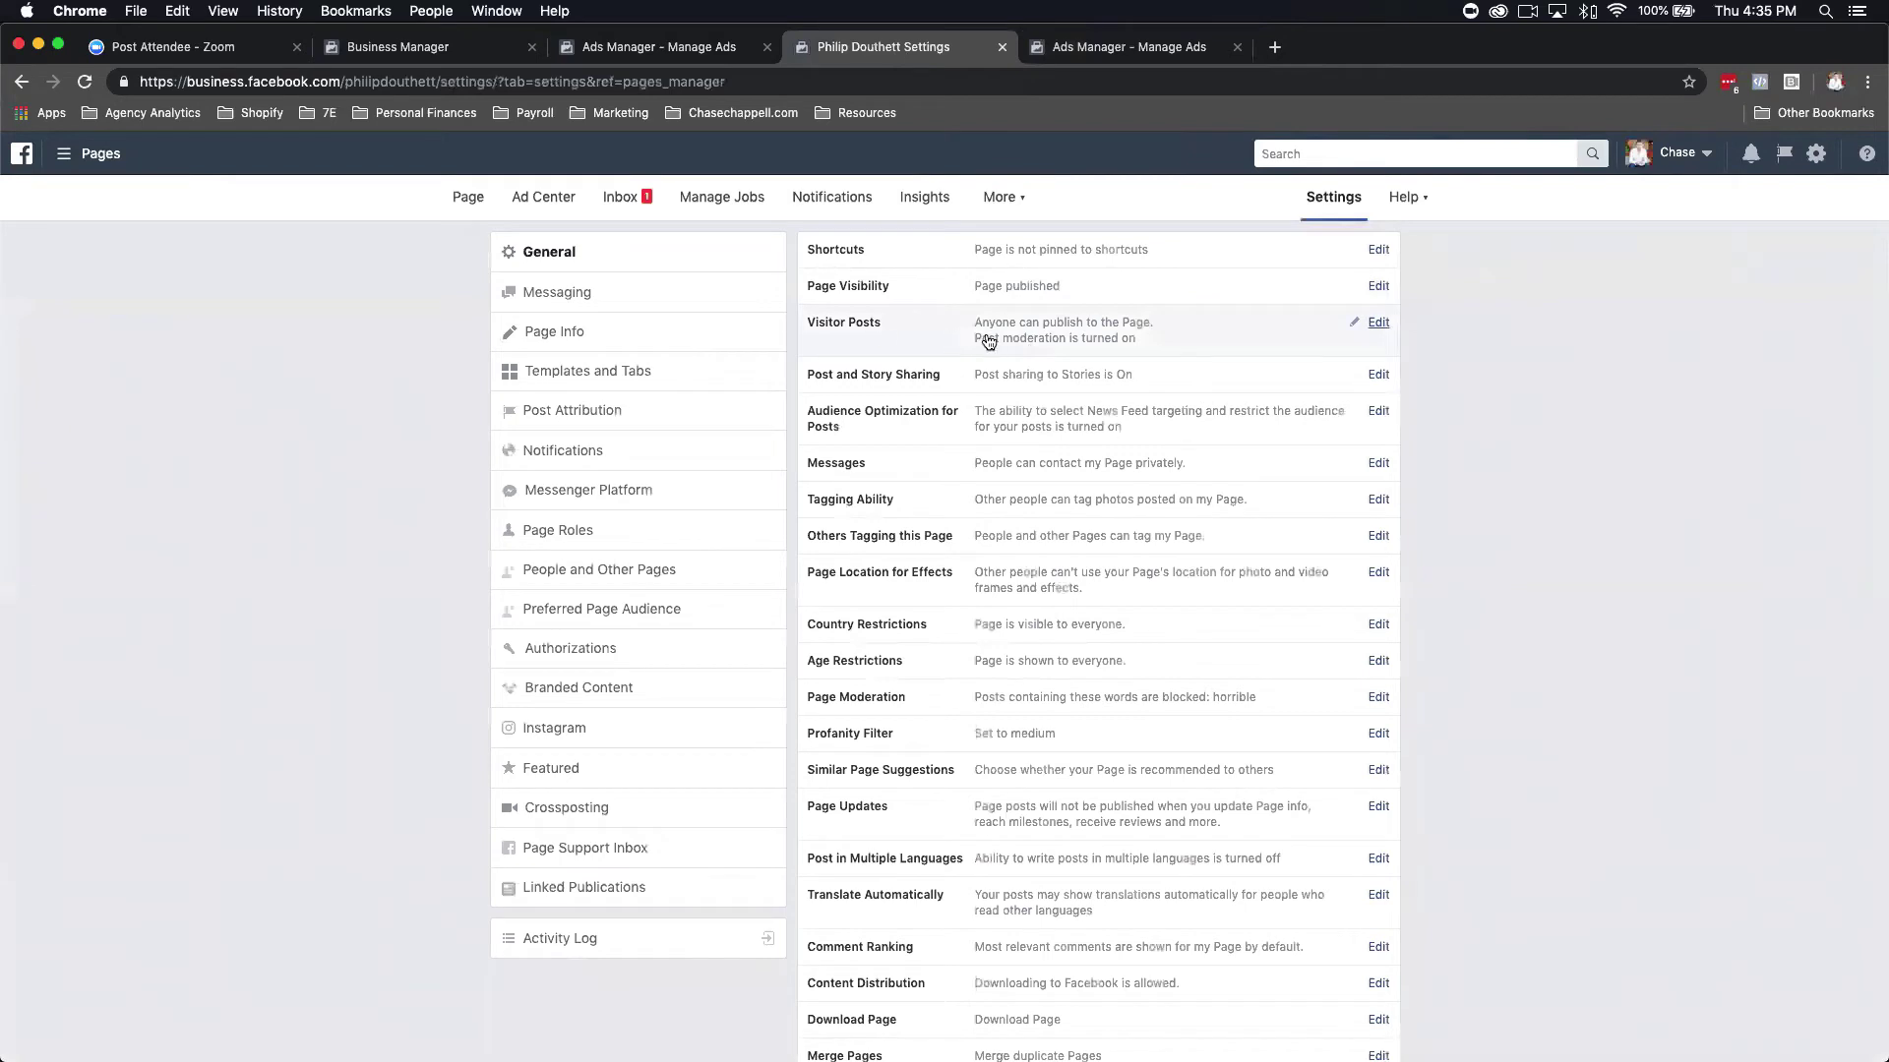
{"action": "left_click", "coordinate": [1050, 337]}
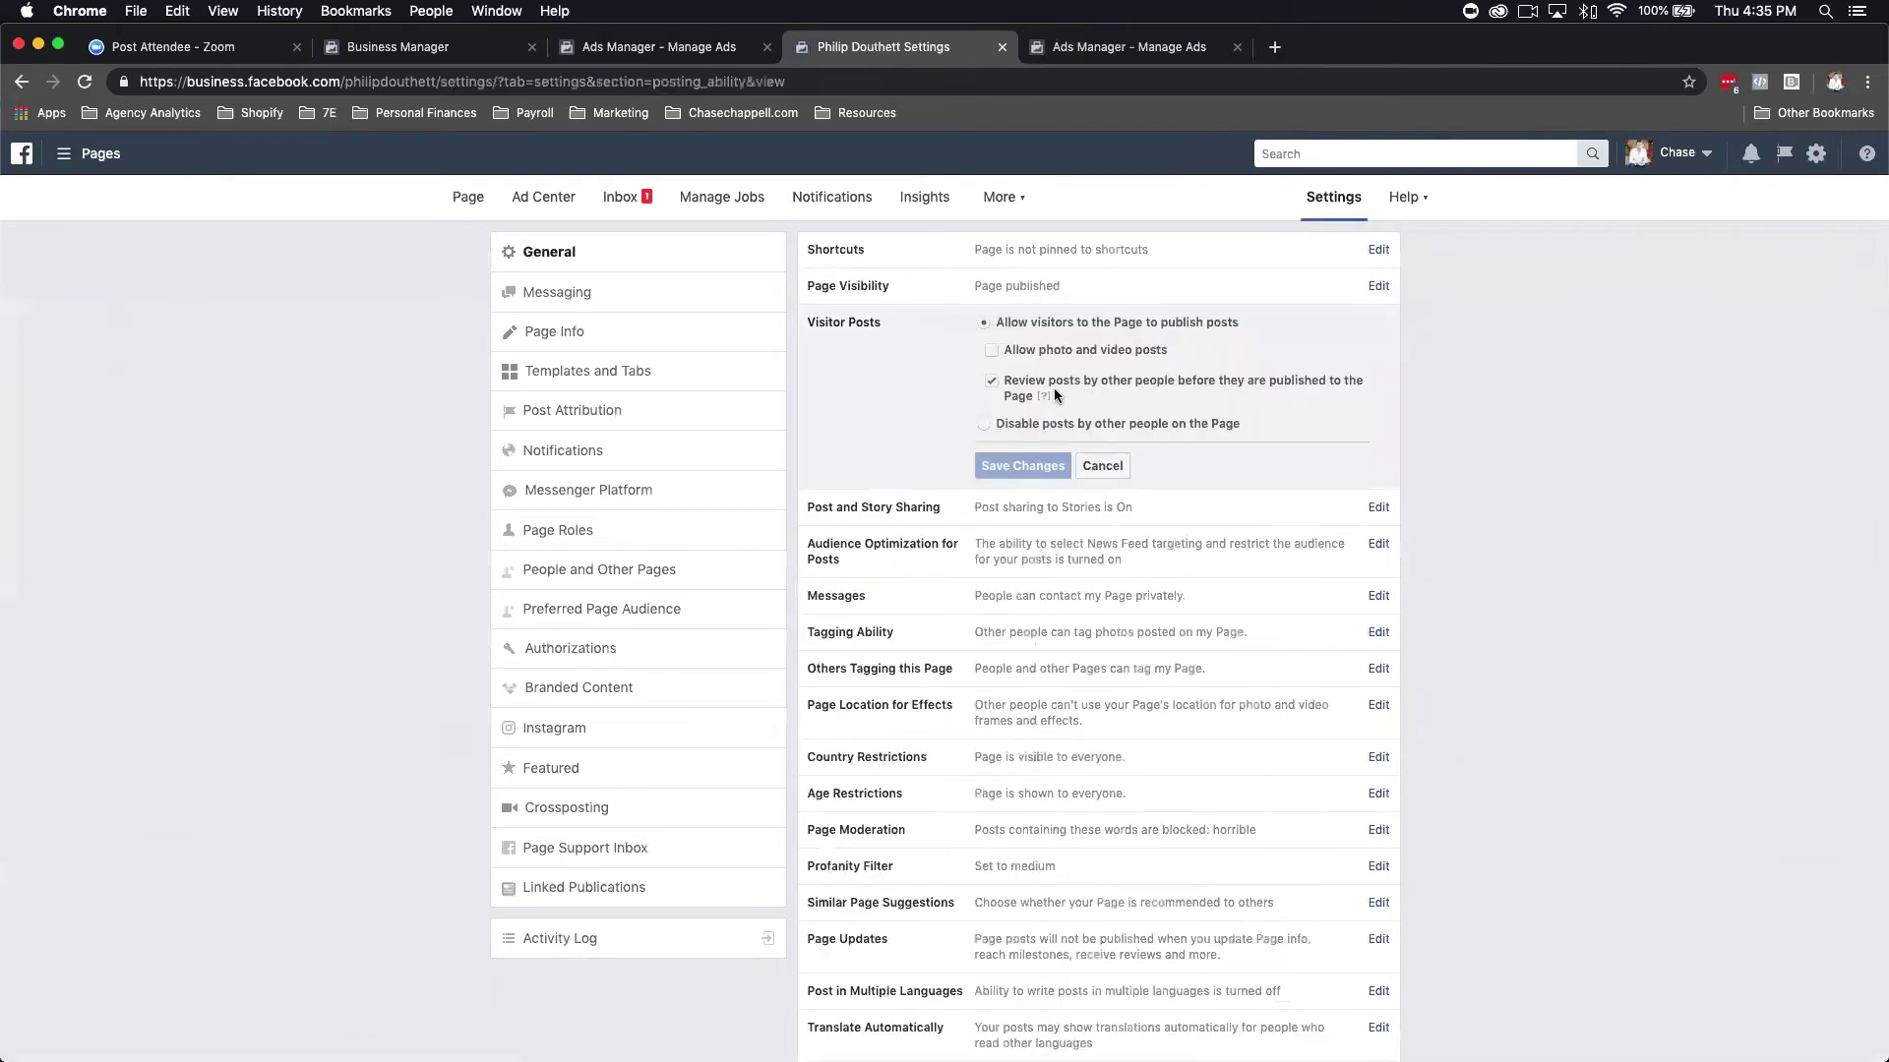
{"action": "mouse_move", "coordinate": [1044, 395]}
{"action": "left_click", "coordinate": [1107, 468]}
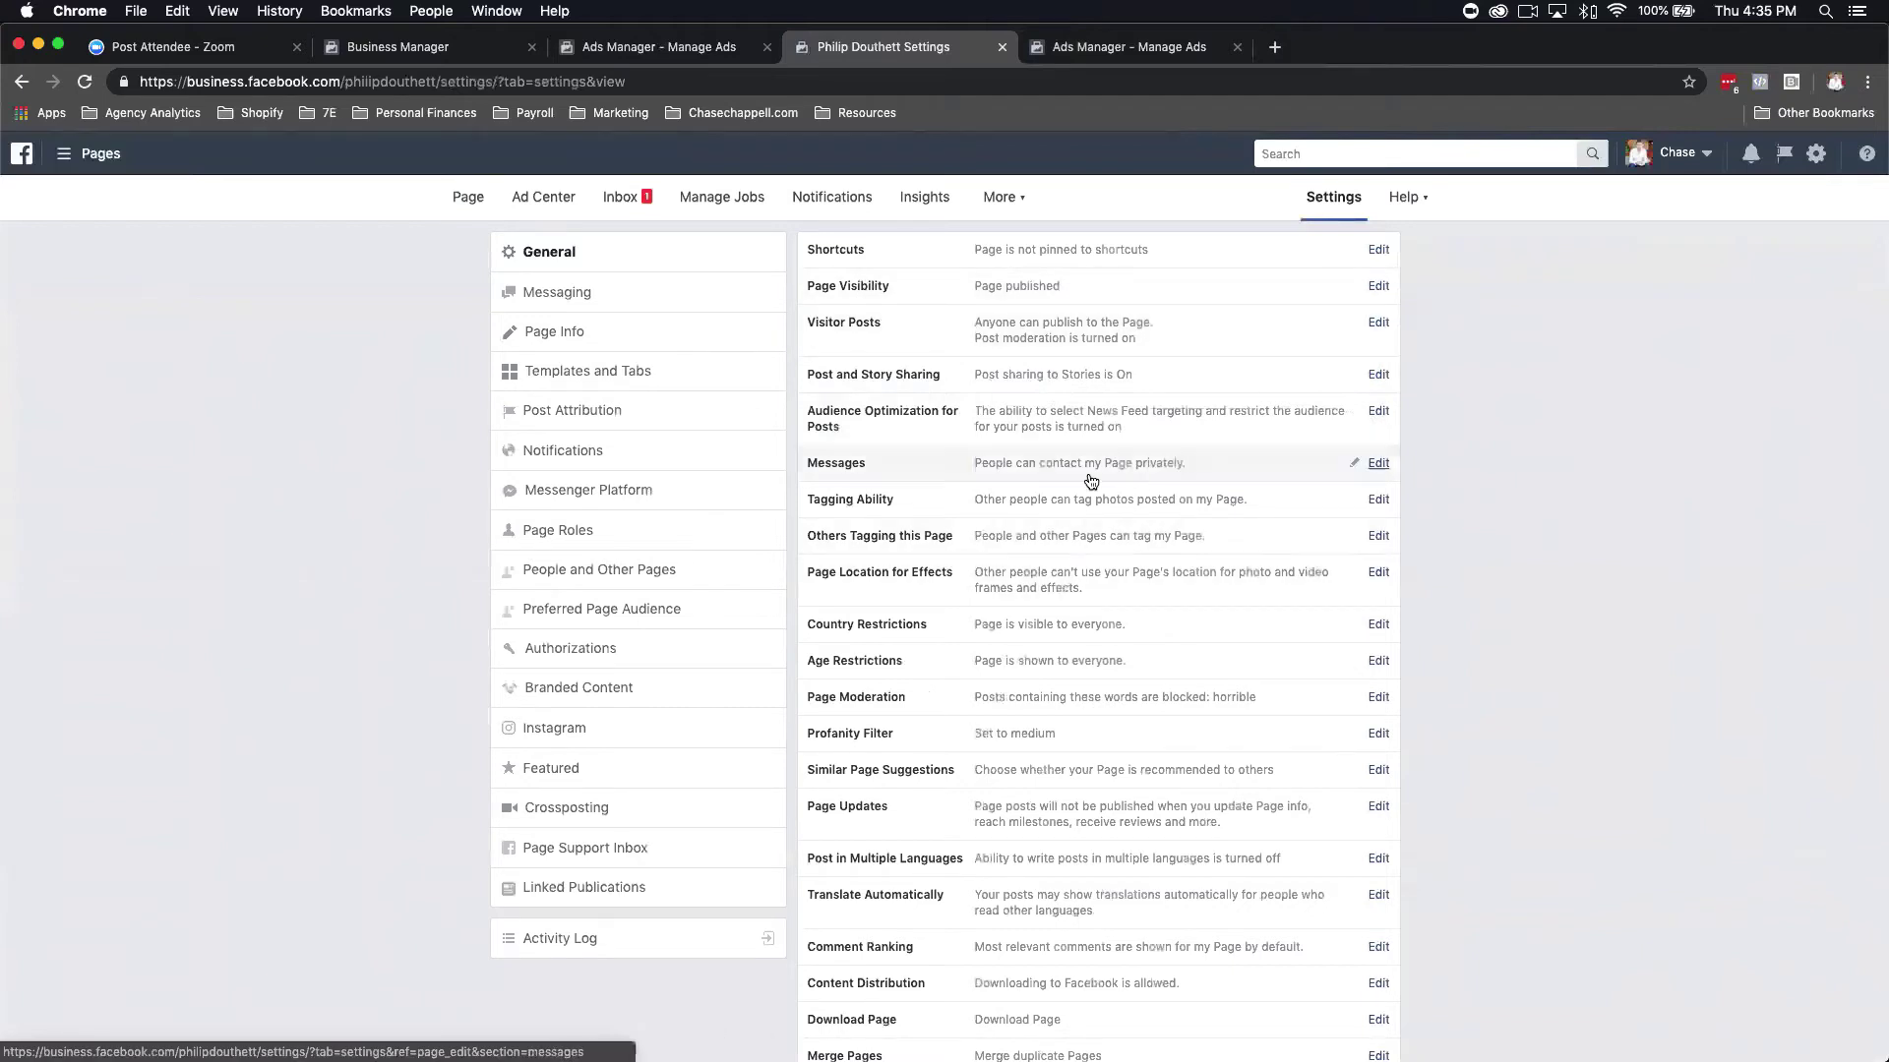
Open the page's home and look over the options available for its Book Now button.
{"action": "left_click", "coordinate": [465, 198]}
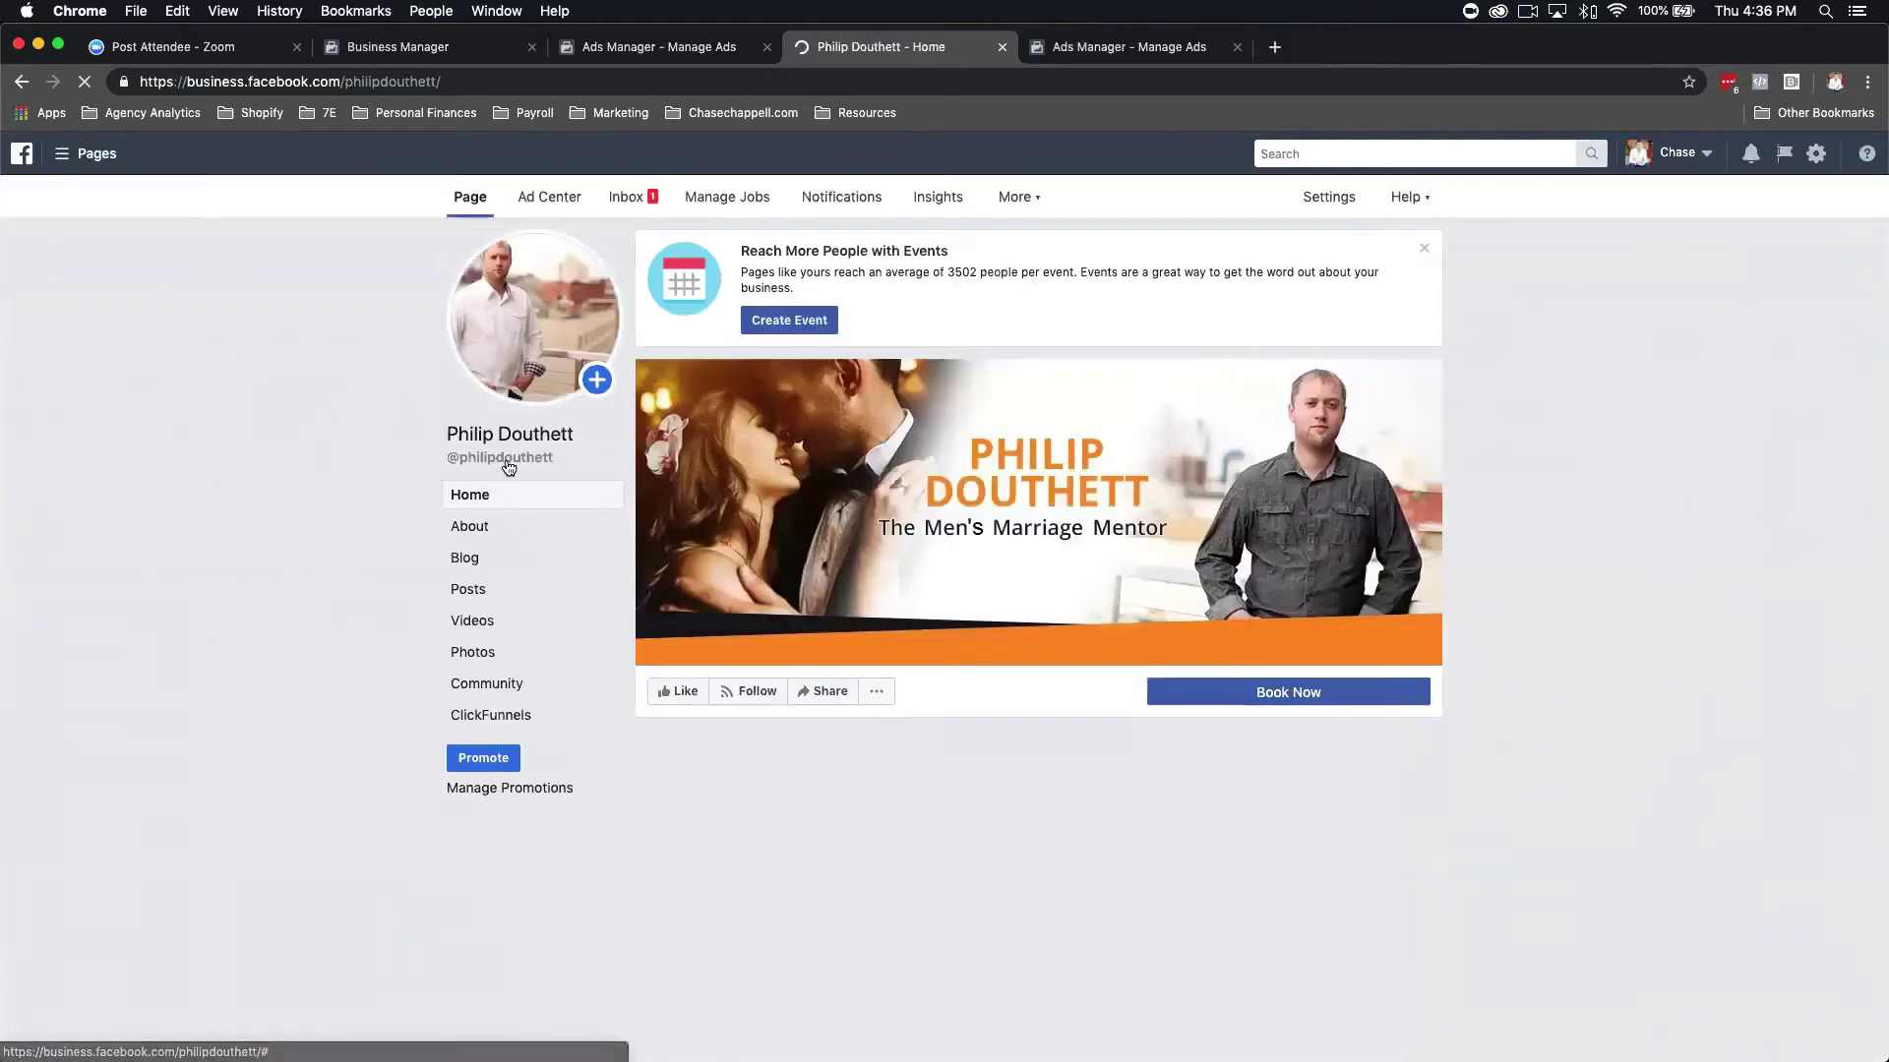
{"action": "mouse_move", "coordinate": [505, 463]}
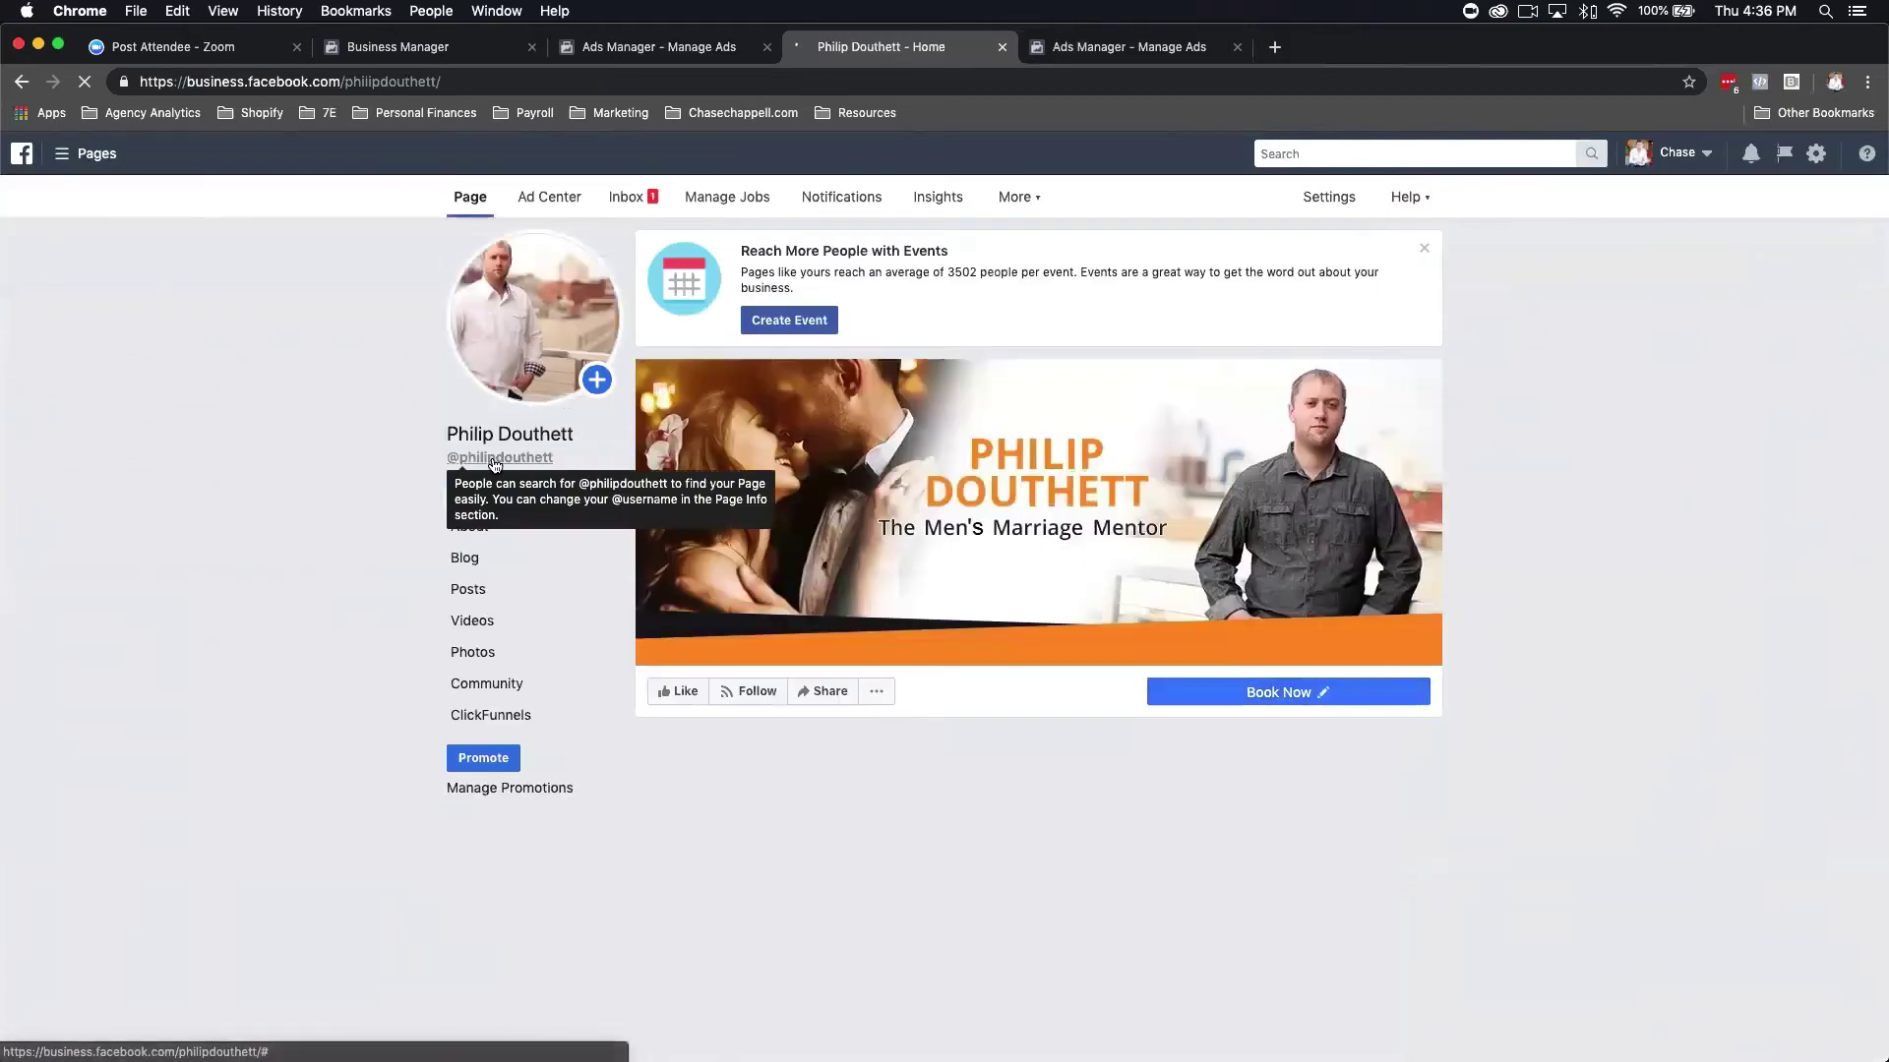
{"action": "scroll", "coordinate": [1307, 610], "scroll_direction": "down", "scroll_amount": 1}
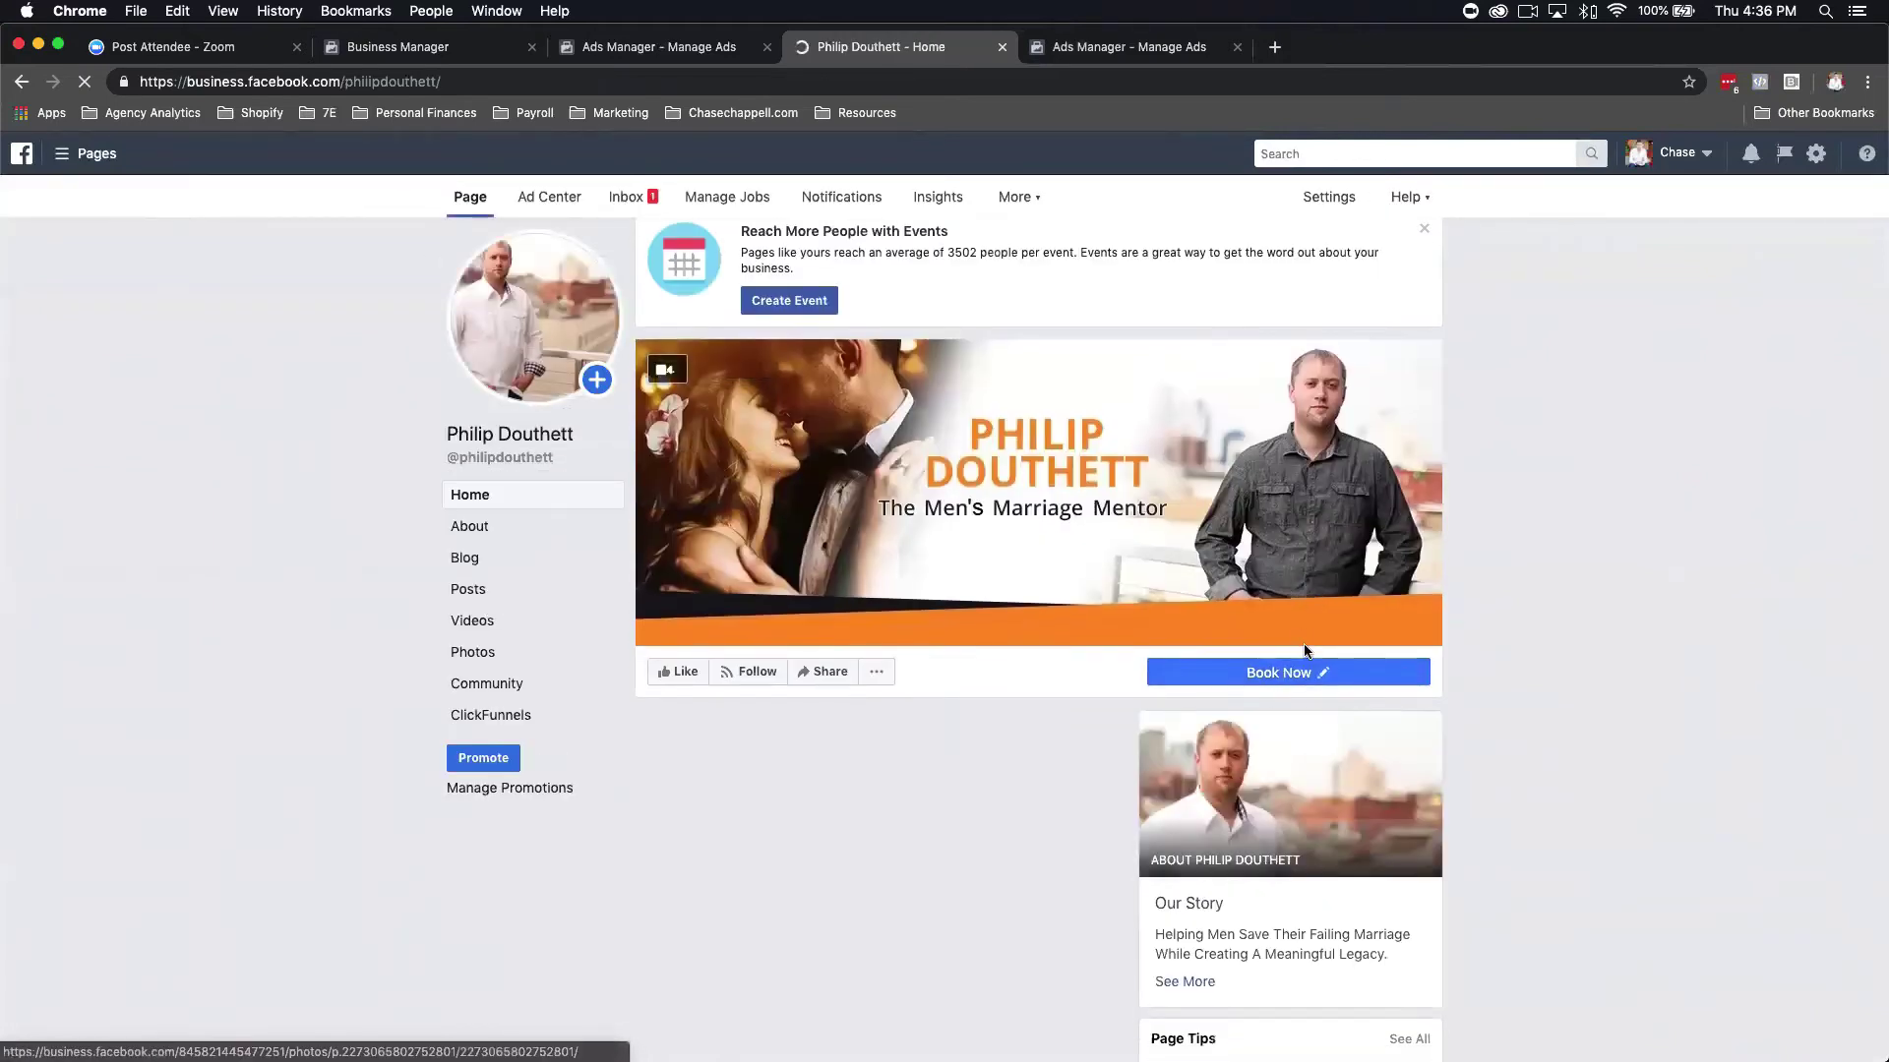
{"action": "left_click", "coordinate": [1258, 677]}
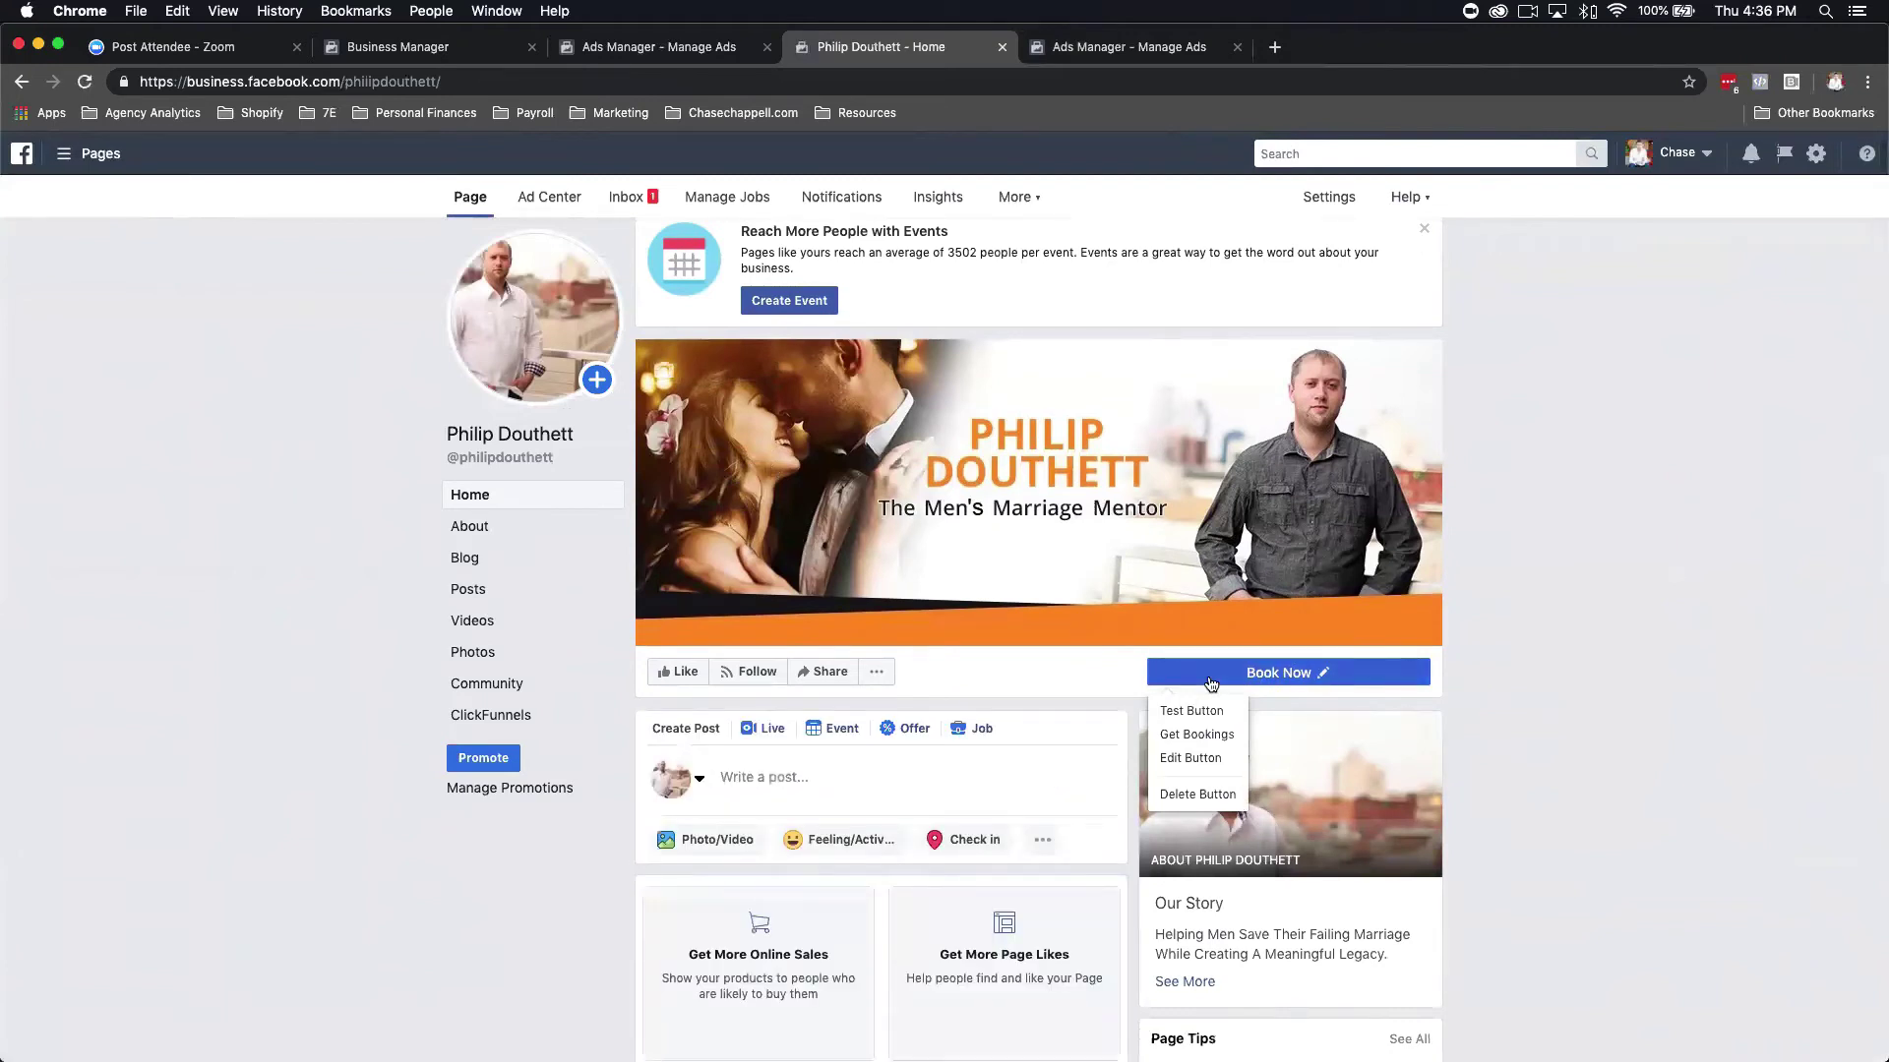
{"action": "left_click", "coordinate": [1209, 677]}
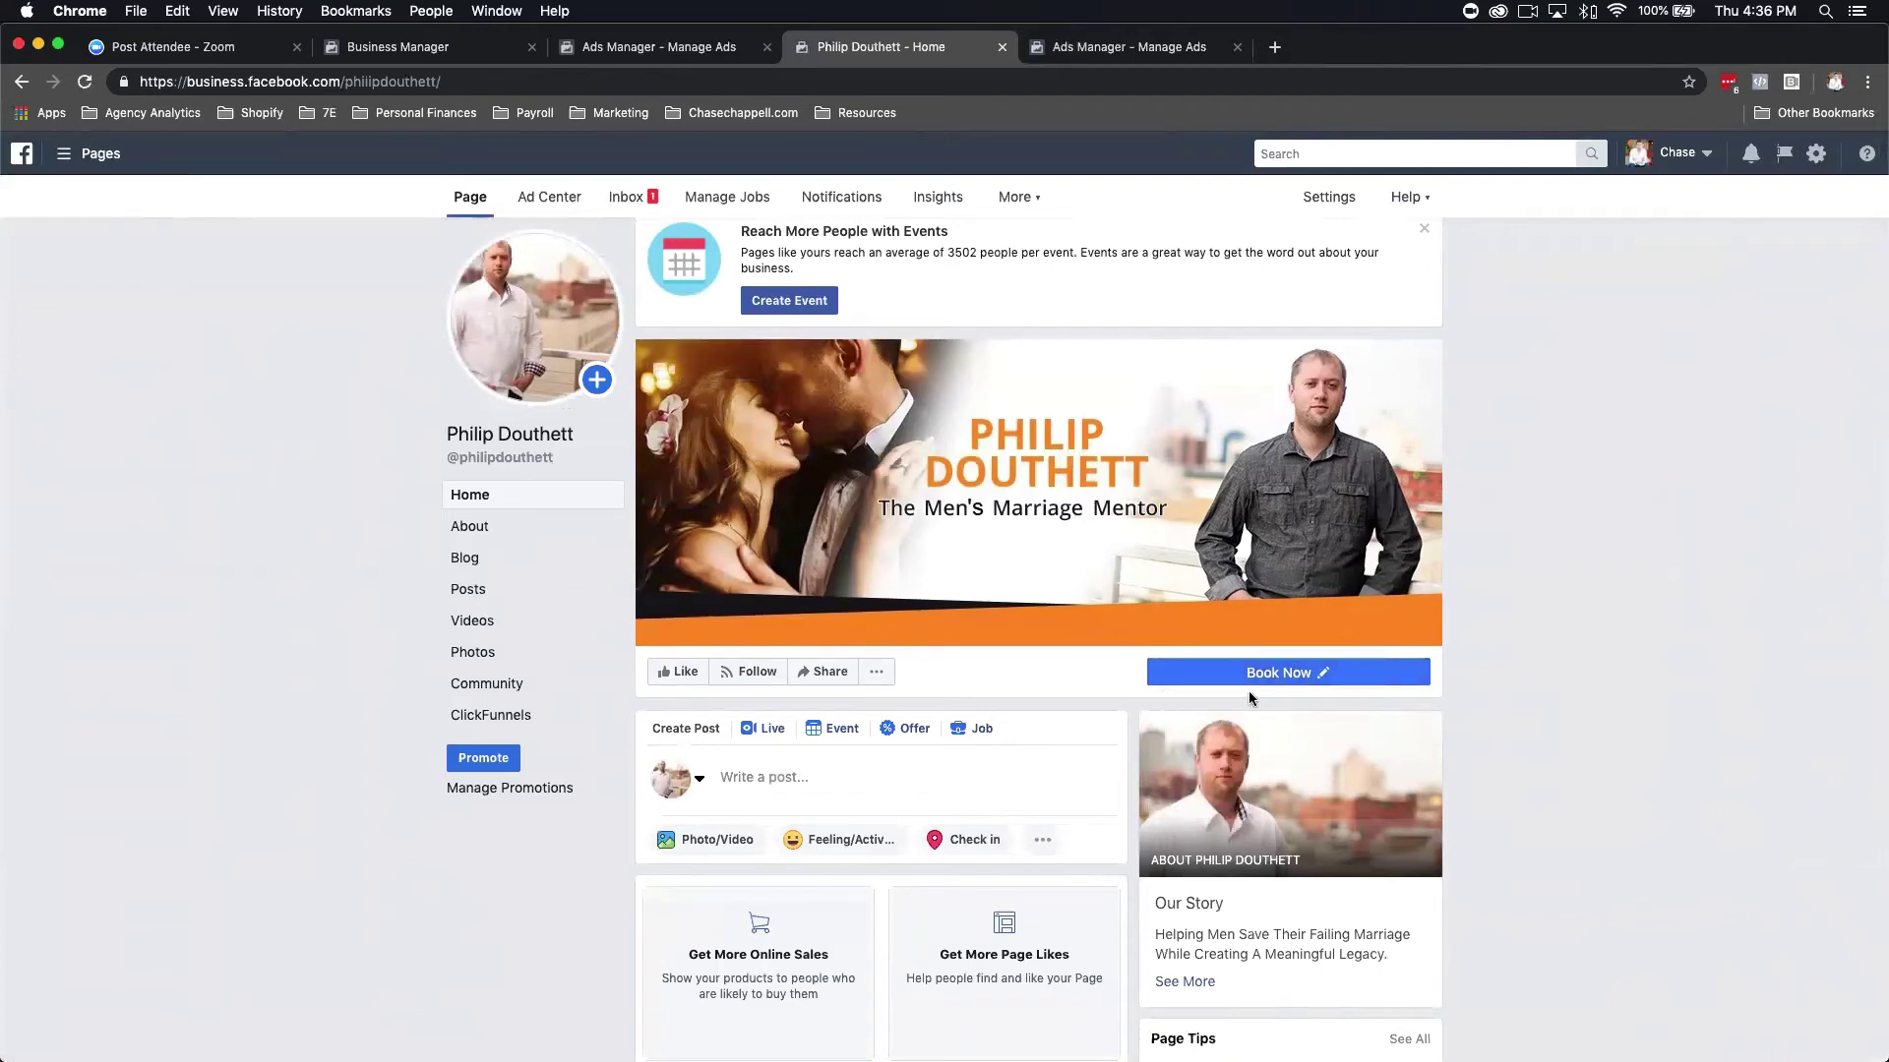
{"action": "left_click", "coordinate": [1208, 676]}
{"action": "scroll", "coordinate": [995, 654], "scroll_direction": "down", "scroll_amount": 3}
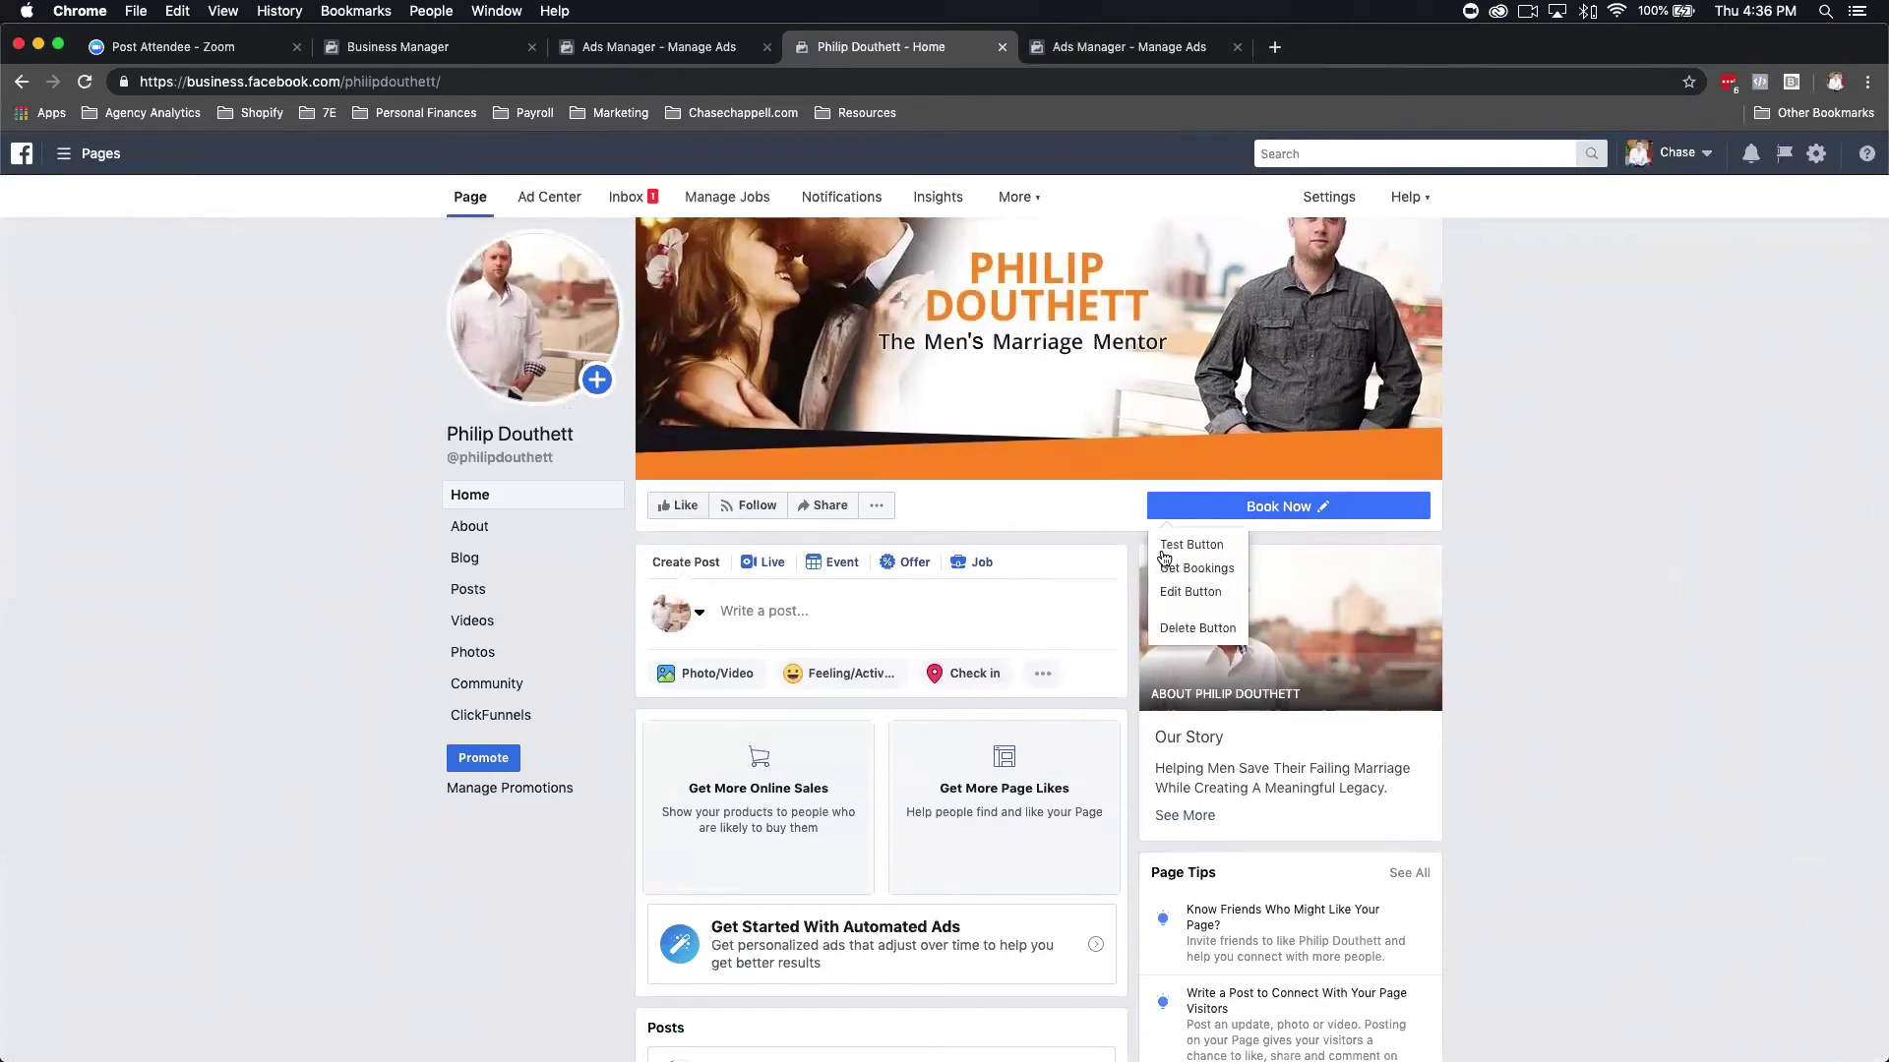
Like the page, and briefly check the additional page actions beside Share.
{"action": "left_click", "coordinate": [677, 506]}
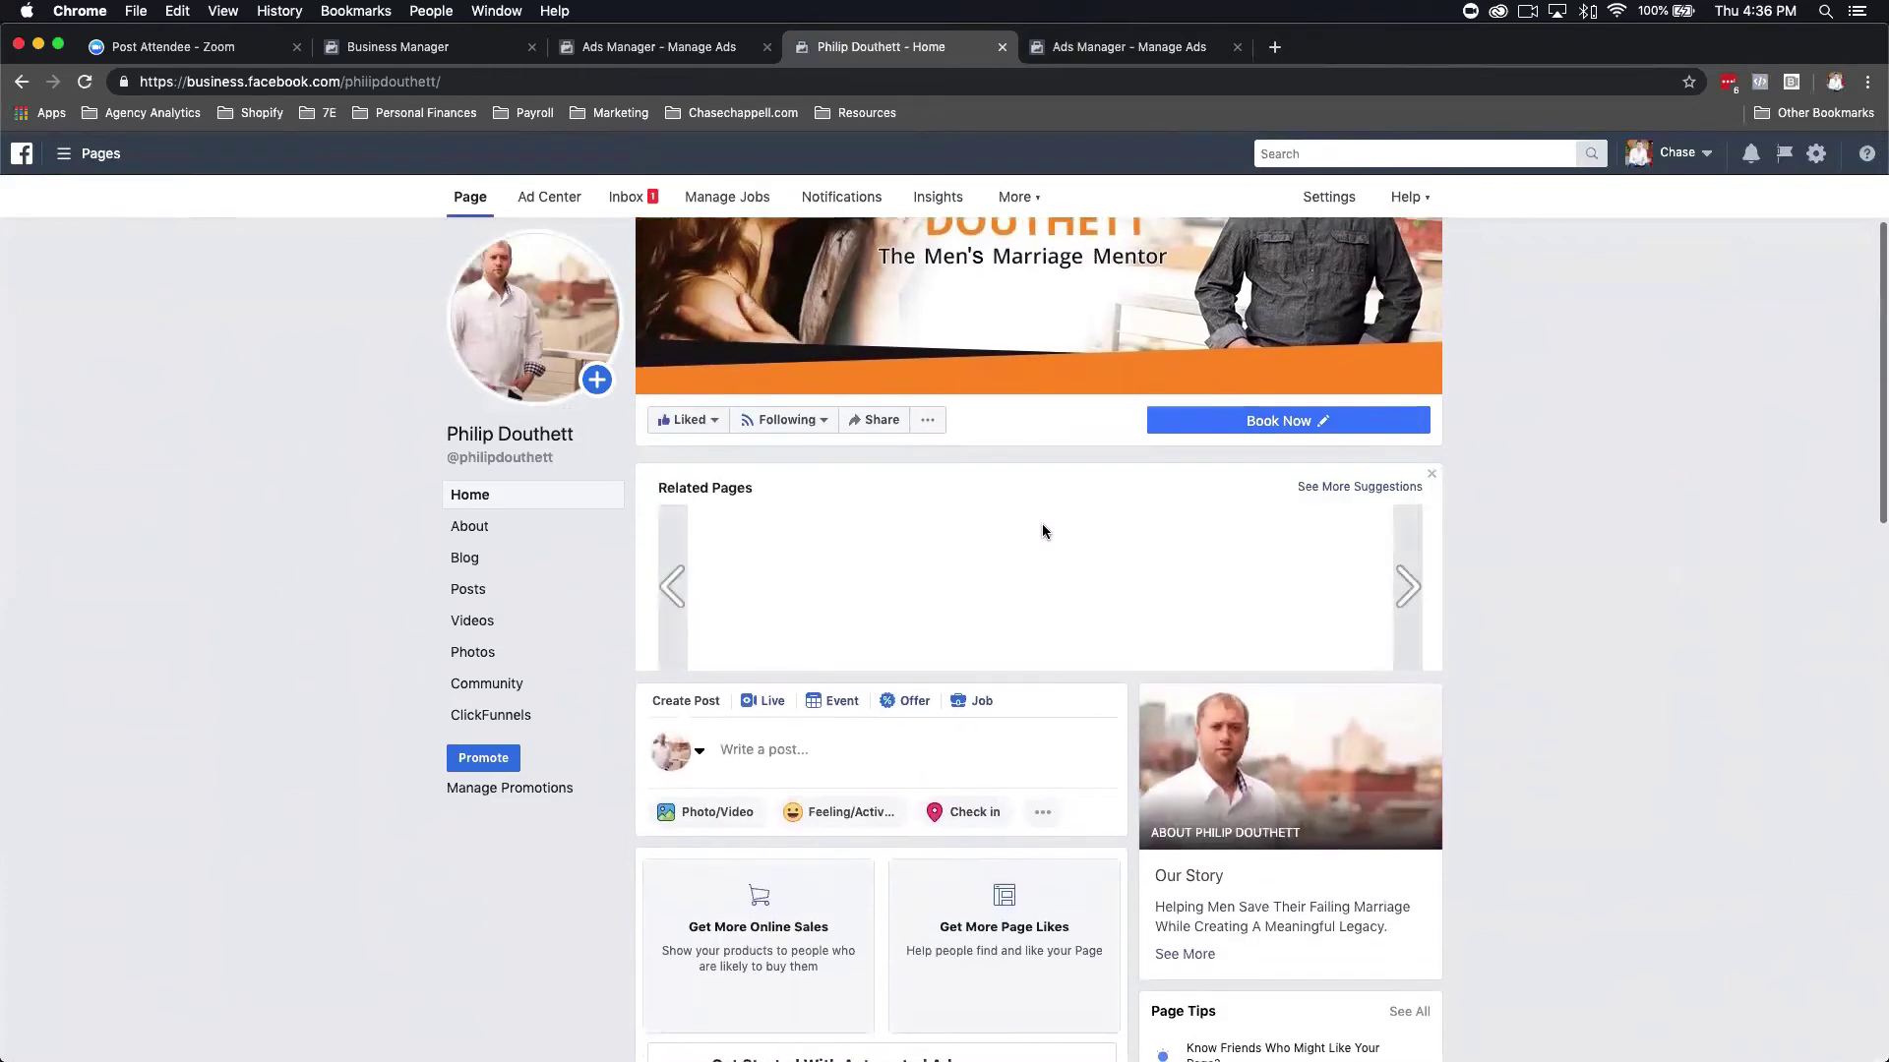
{"action": "scroll", "coordinate": [1108, 594], "scroll_direction": "up", "scroll_amount": 2}
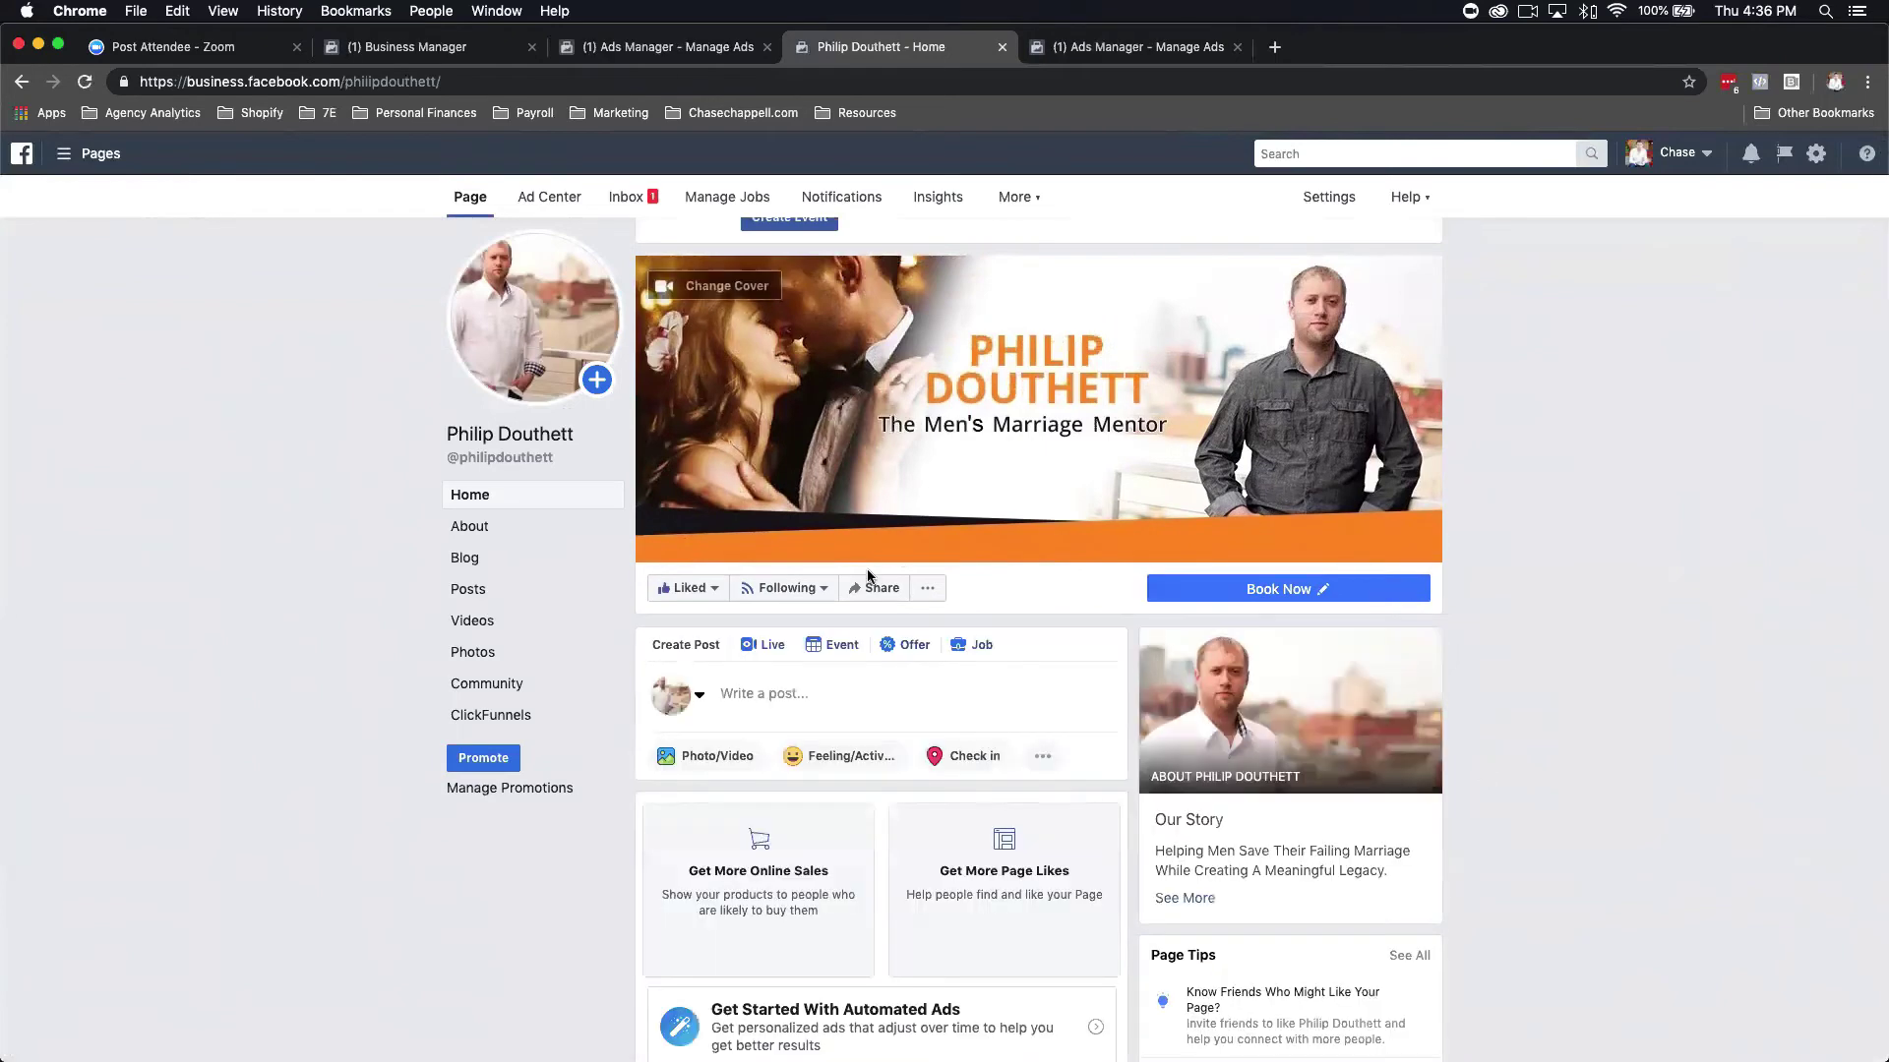
{"action": "left_click", "coordinate": [927, 588]}
{"action": "left_click", "coordinate": [926, 588]}
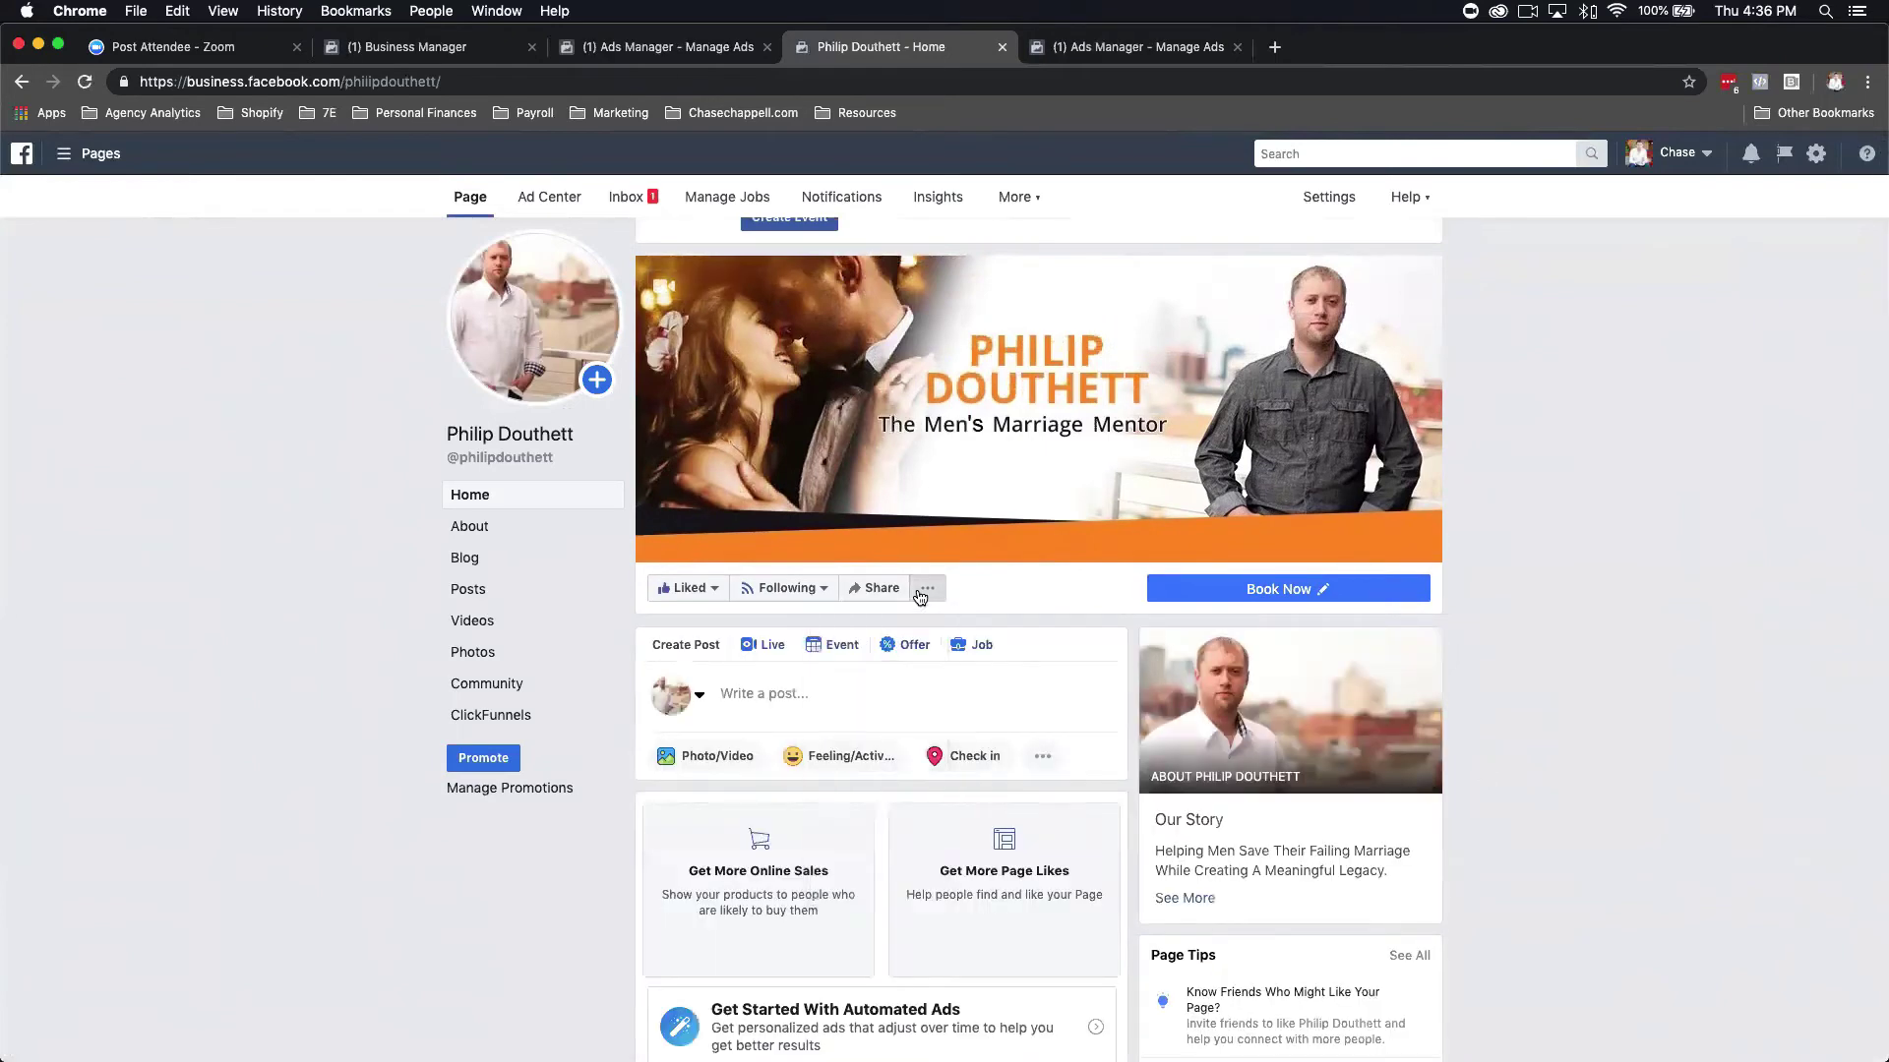
Search Google for "facebook support" in a new browser tab and open the Facebook Help Center result.
{"action": "left_click", "coordinate": [1273, 48]}
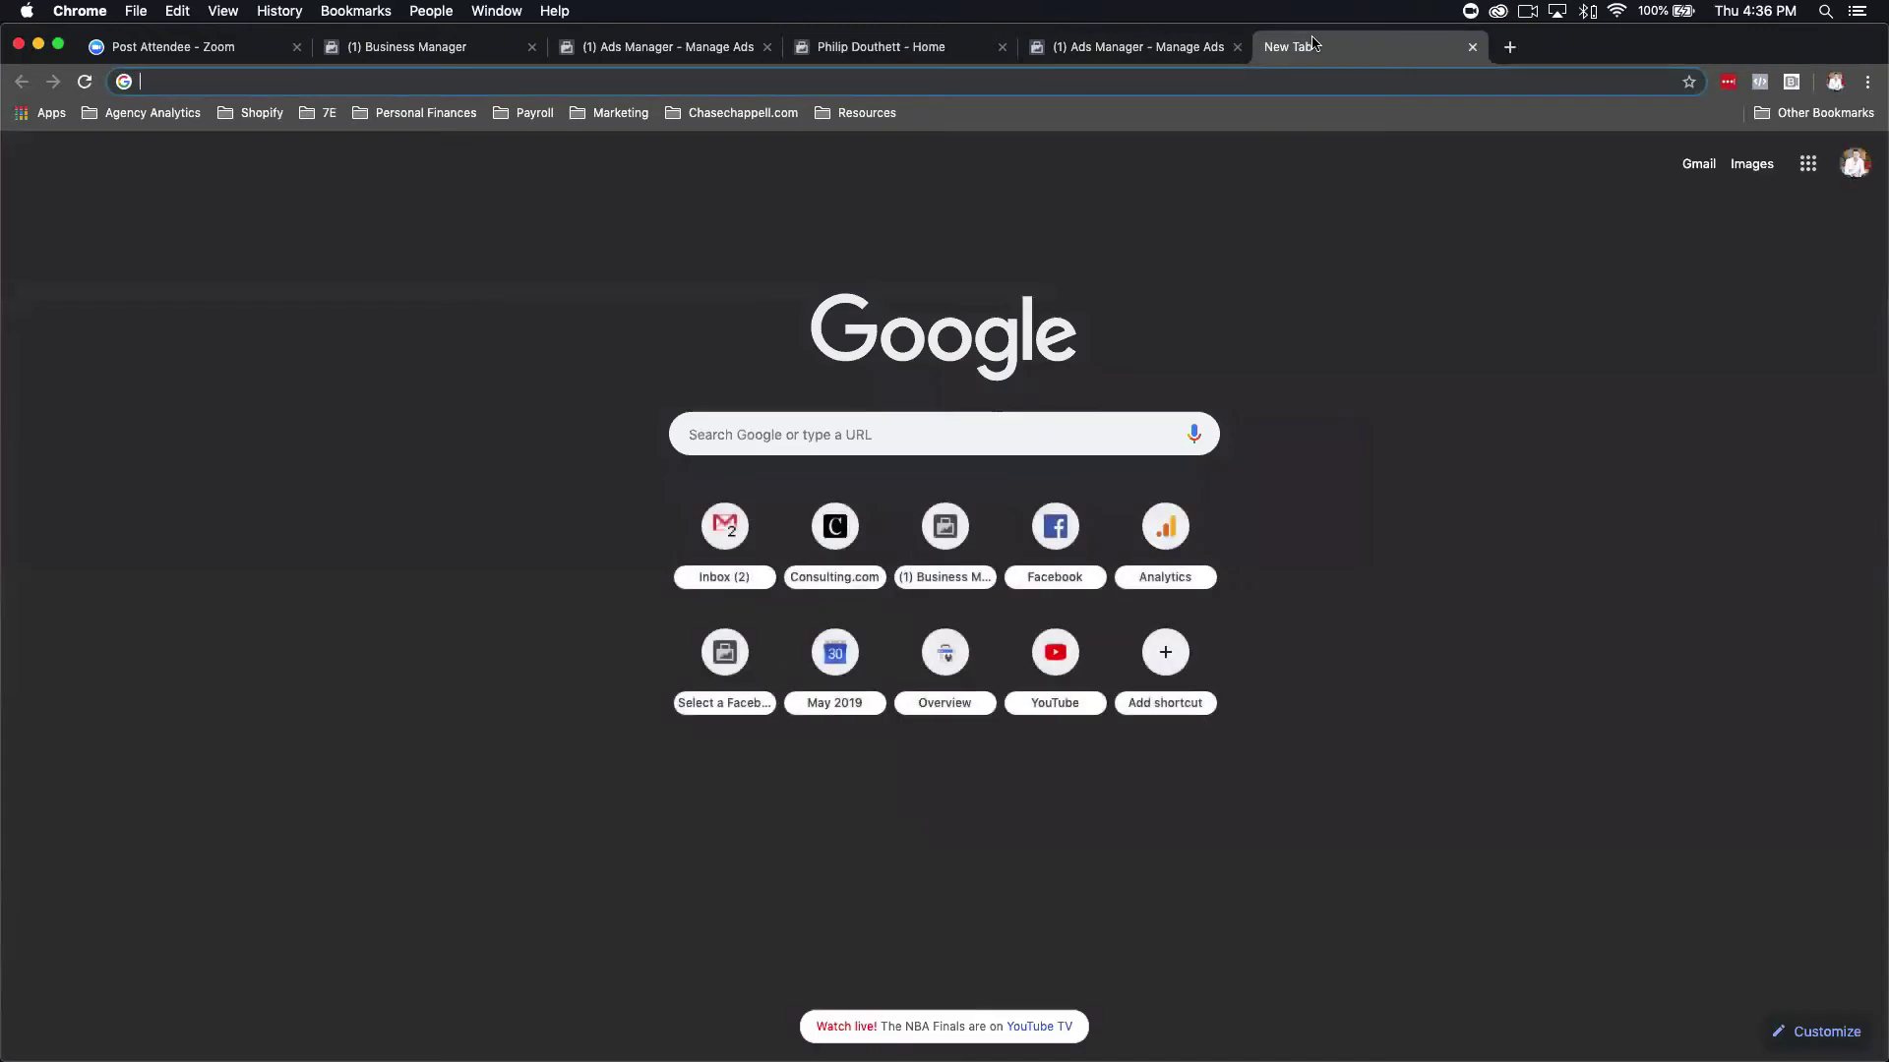
{"action": "type", "text": "facebook r"}
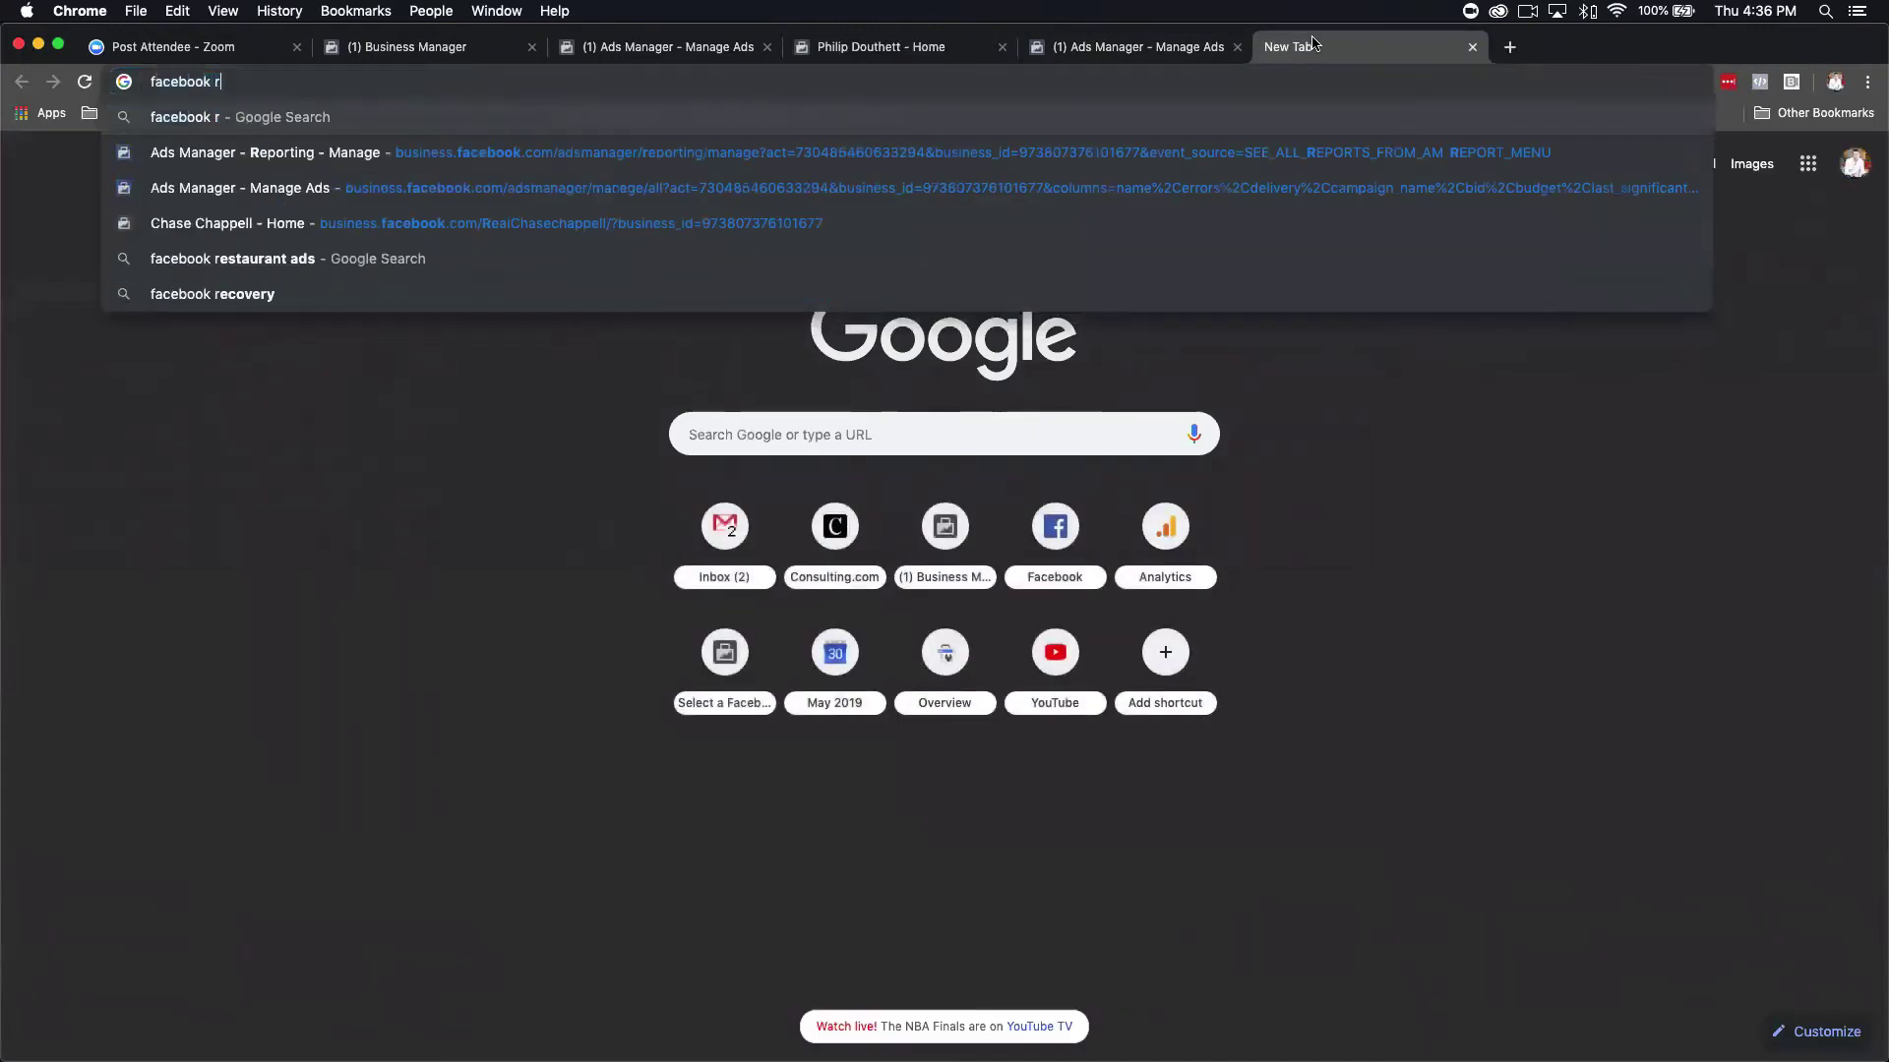
{"action": "key", "text": "BackSpace"}
{"action": "type", "text": "su"}
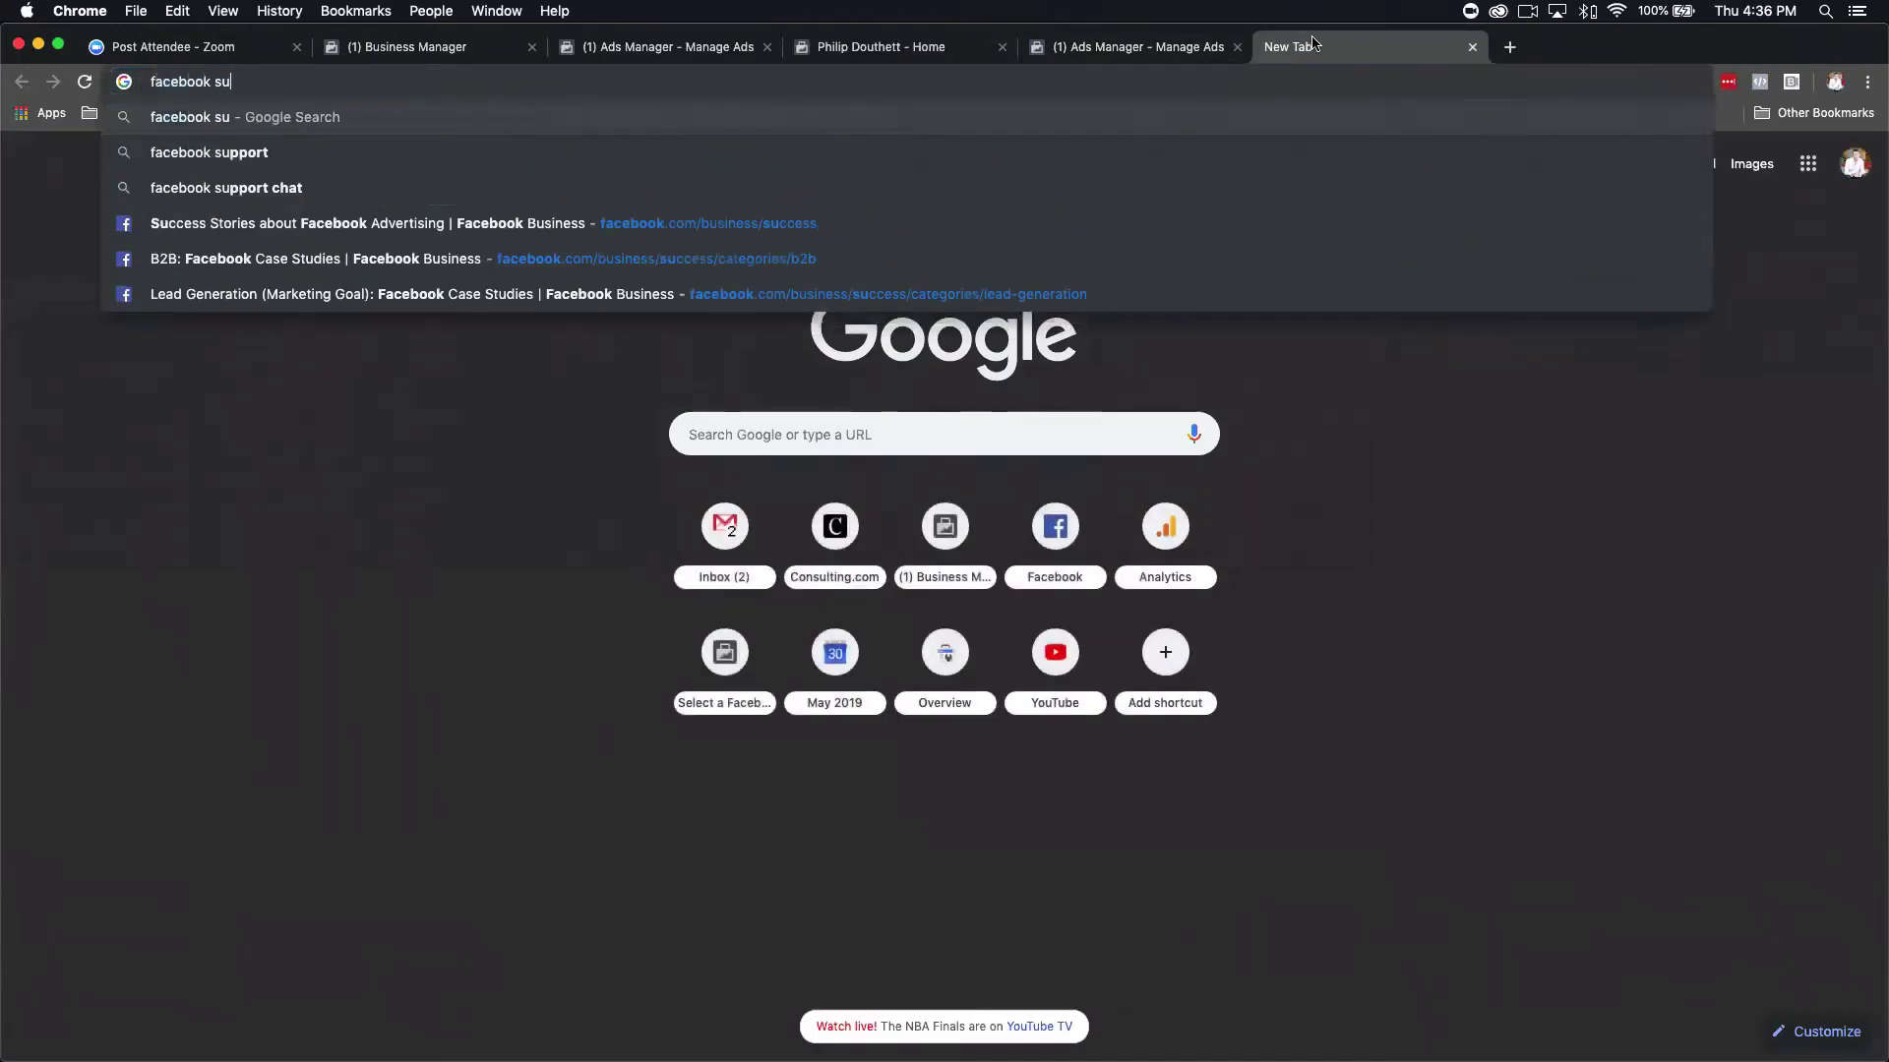
{"action": "type", "text": "pport"}
{"action": "key", "text": "Return"}
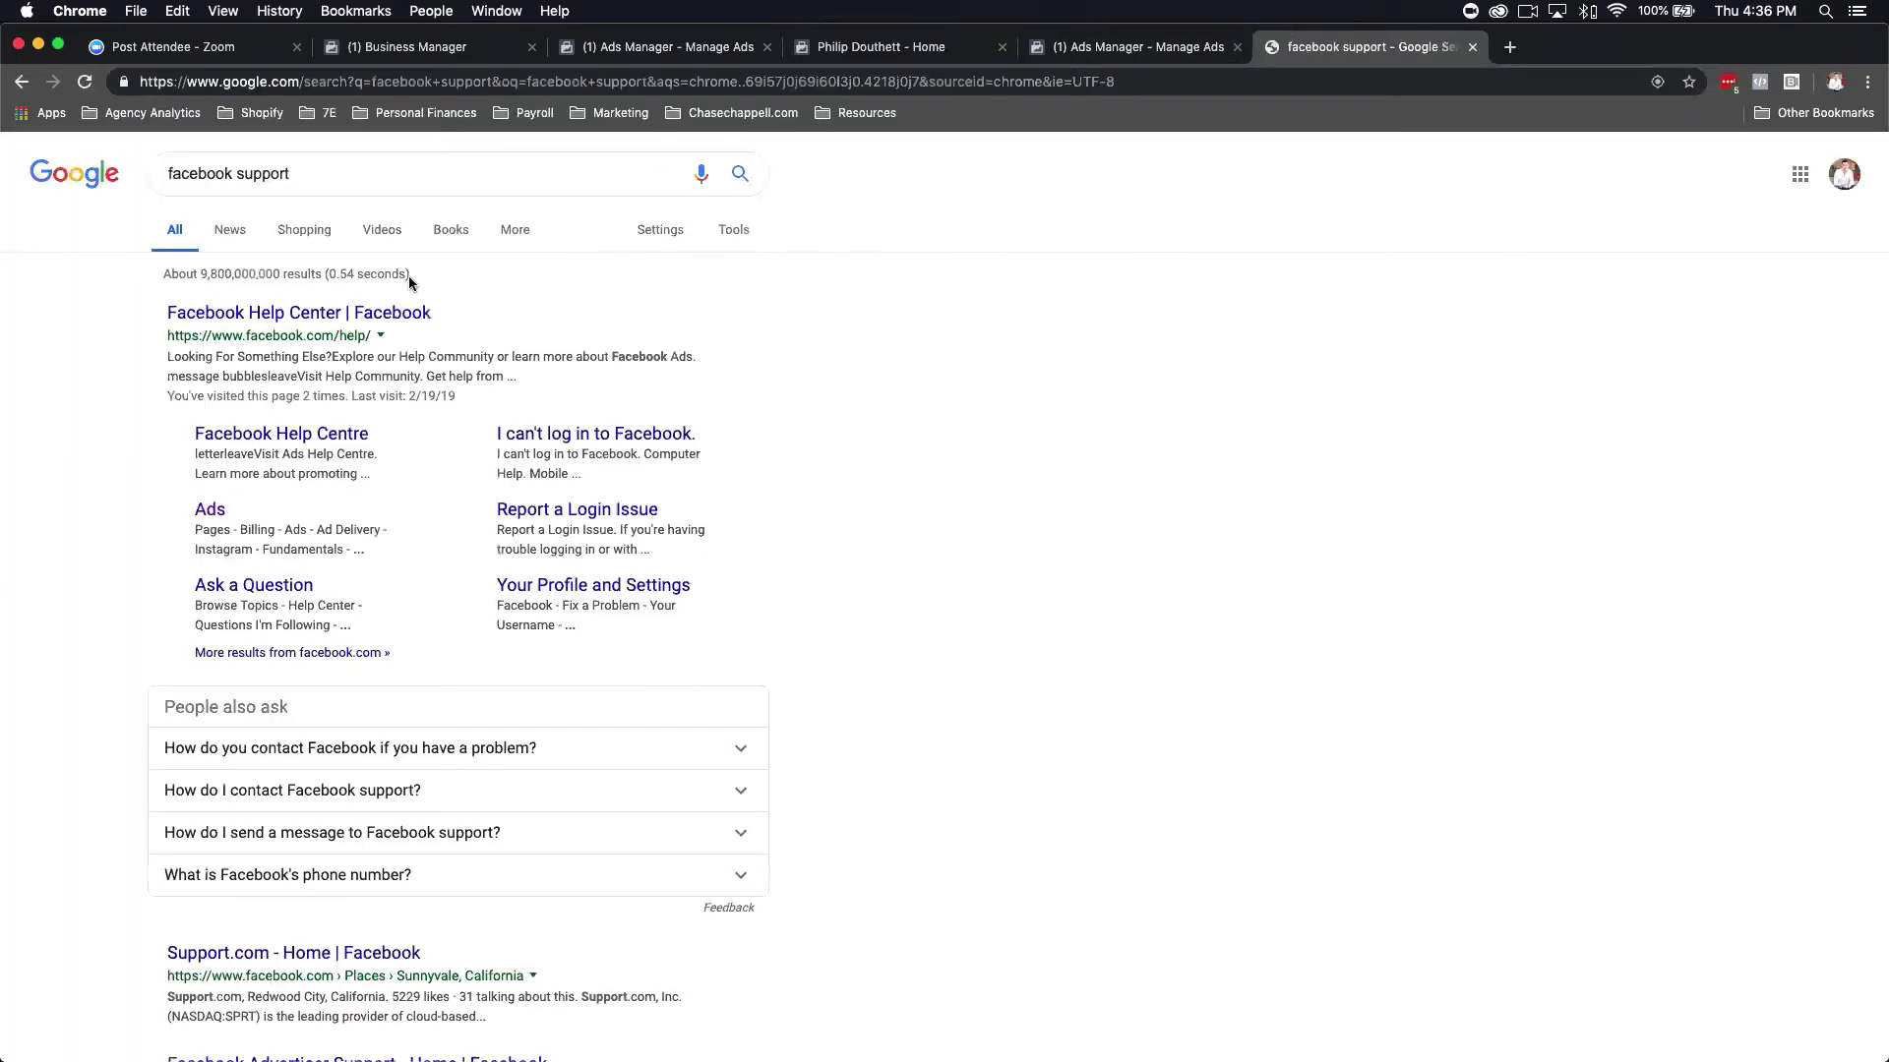
{"action": "left_click", "coordinate": [363, 312]}
Look through the Help Center home, go to the Ads Help Center and skim its help topics and resources.
{"action": "scroll", "coordinate": [969, 431], "scroll_direction": "down", "scroll_amount": 6}
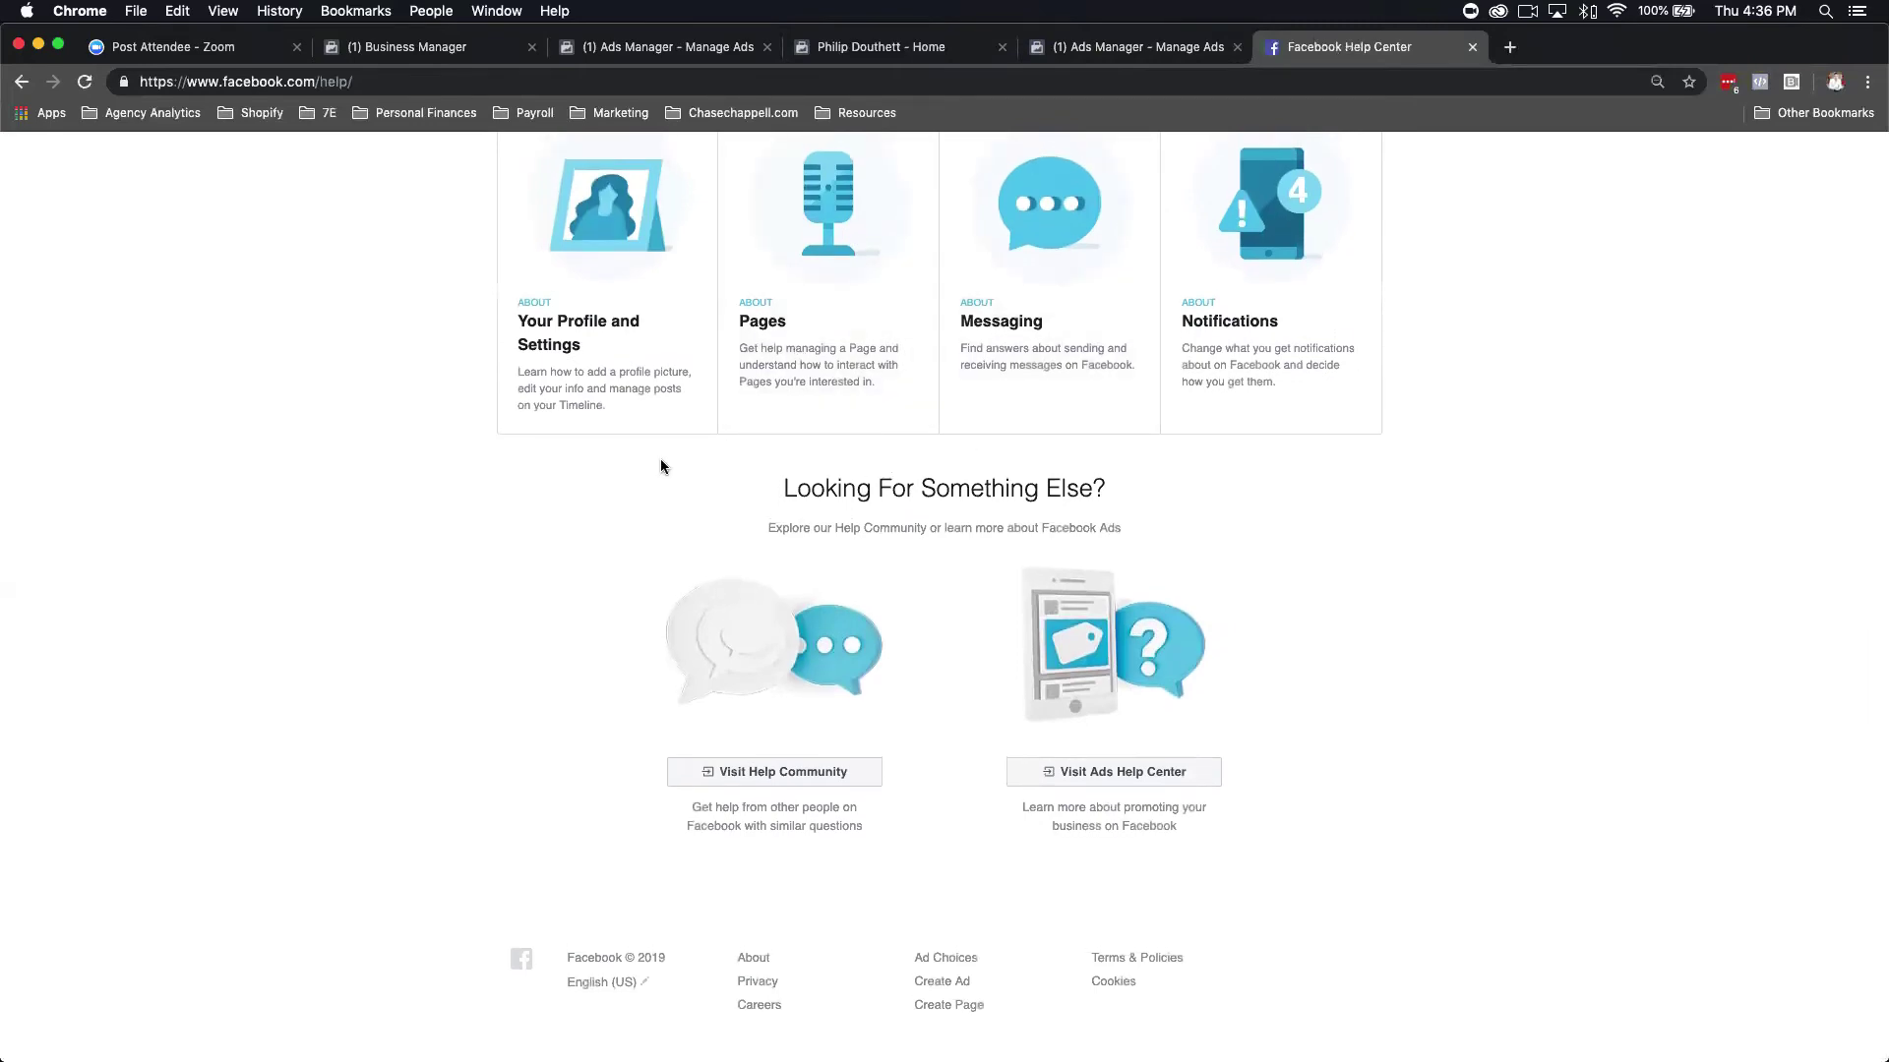
{"action": "scroll", "coordinate": [748, 455], "scroll_direction": "up", "scroll_amount": 7}
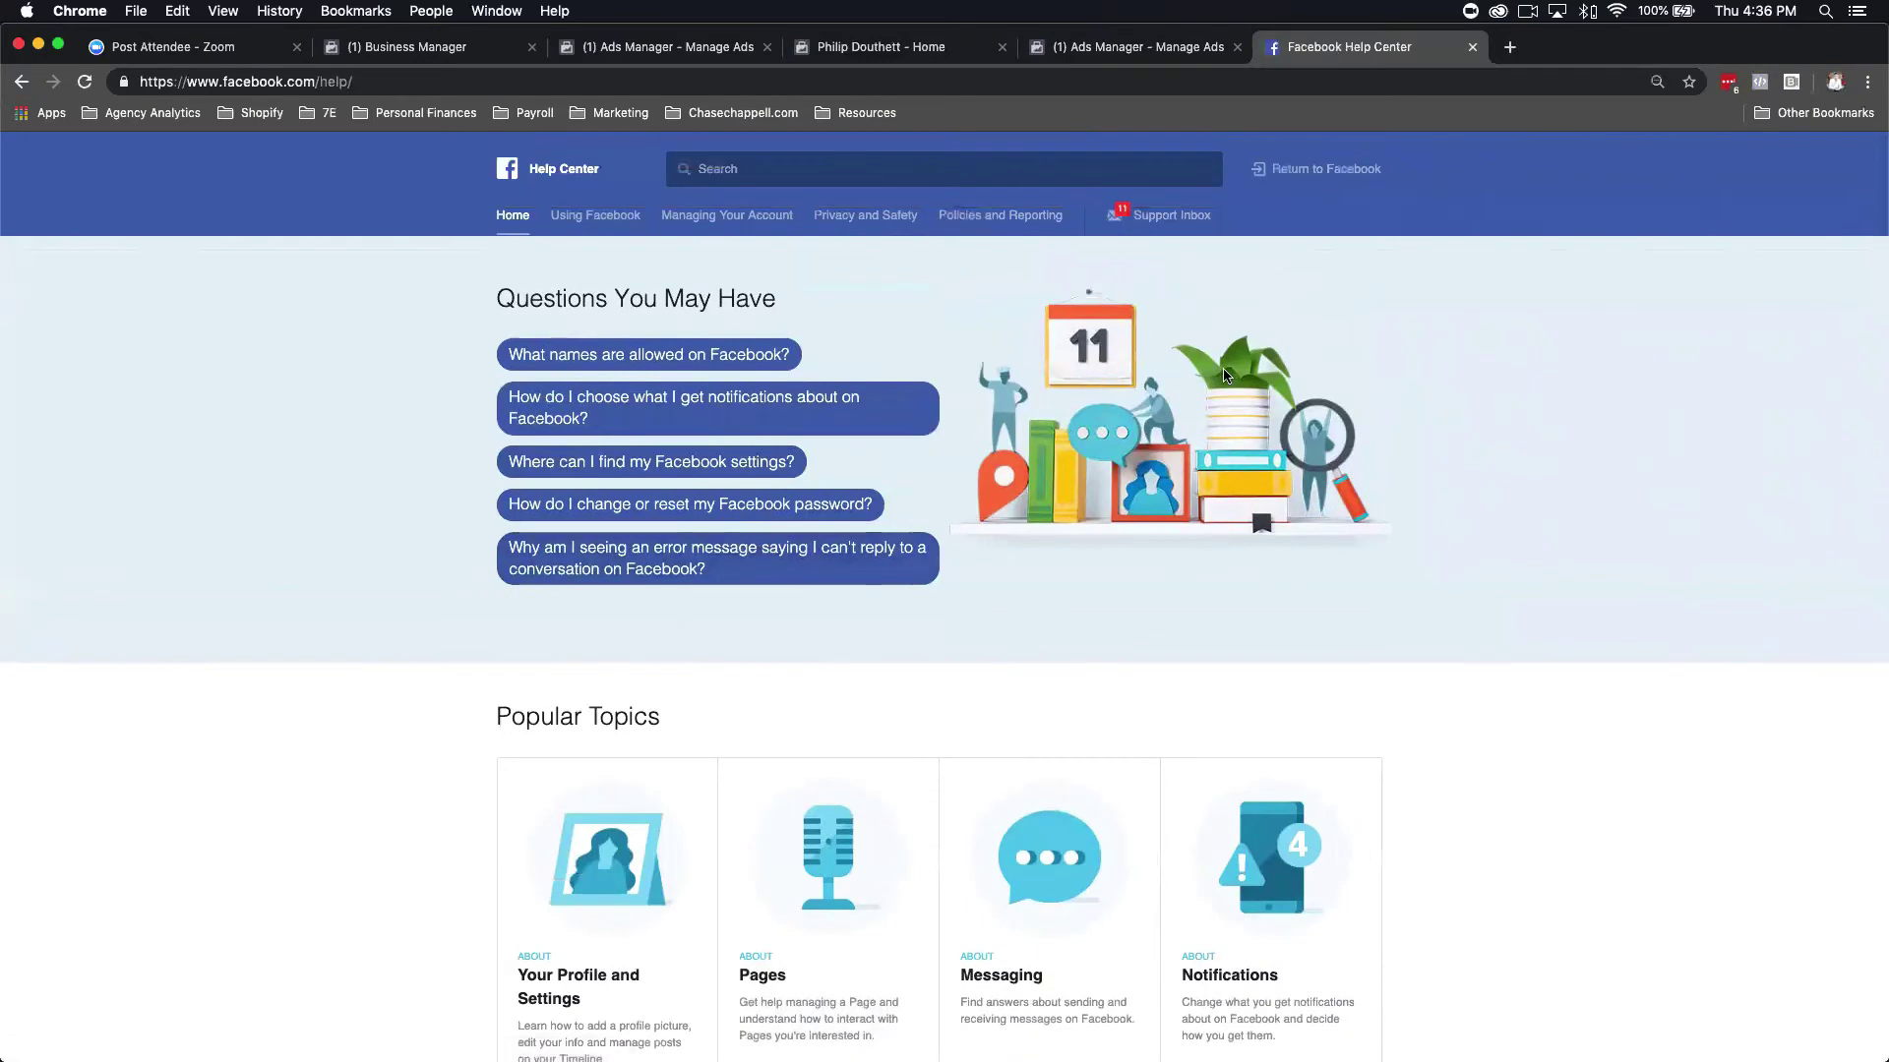
{"action": "scroll", "coordinate": [1223, 368], "scroll_direction": "down", "scroll_amount": 7}
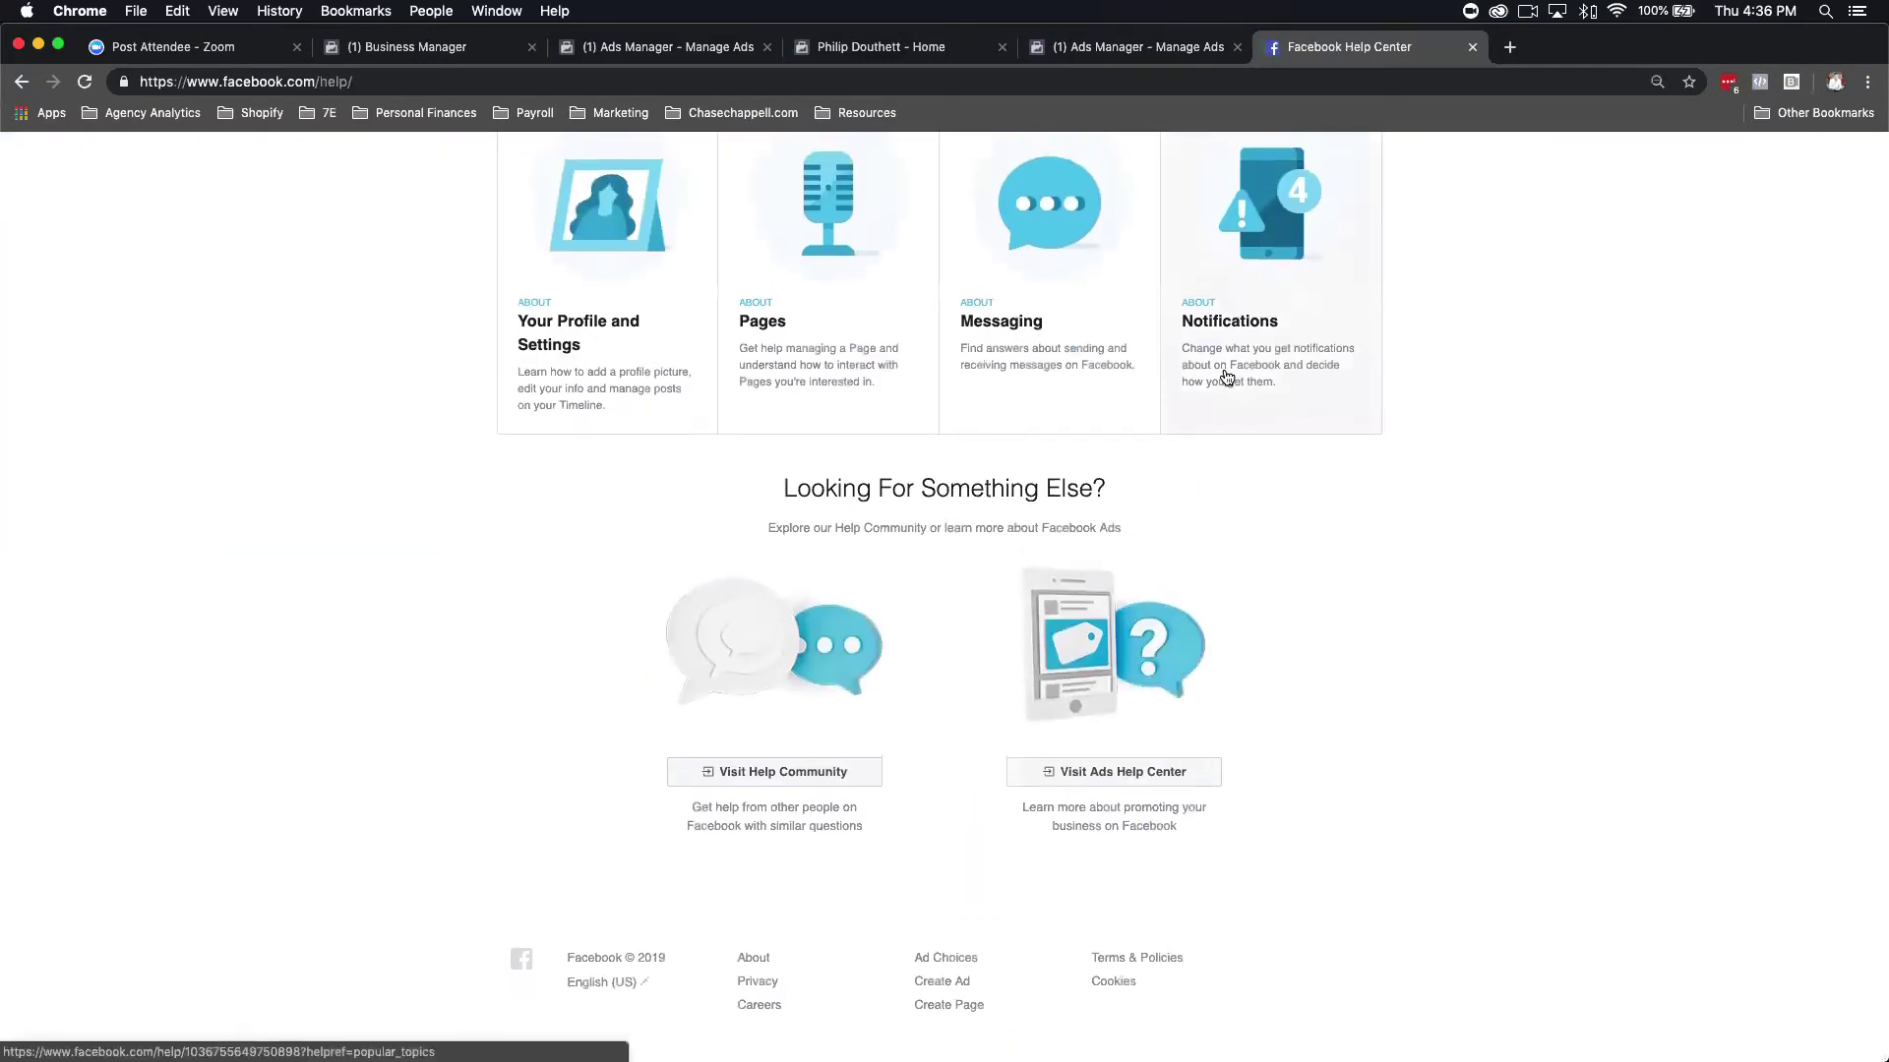
{"action": "scroll", "coordinate": [1226, 376], "scroll_direction": "up", "scroll_amount": 1}
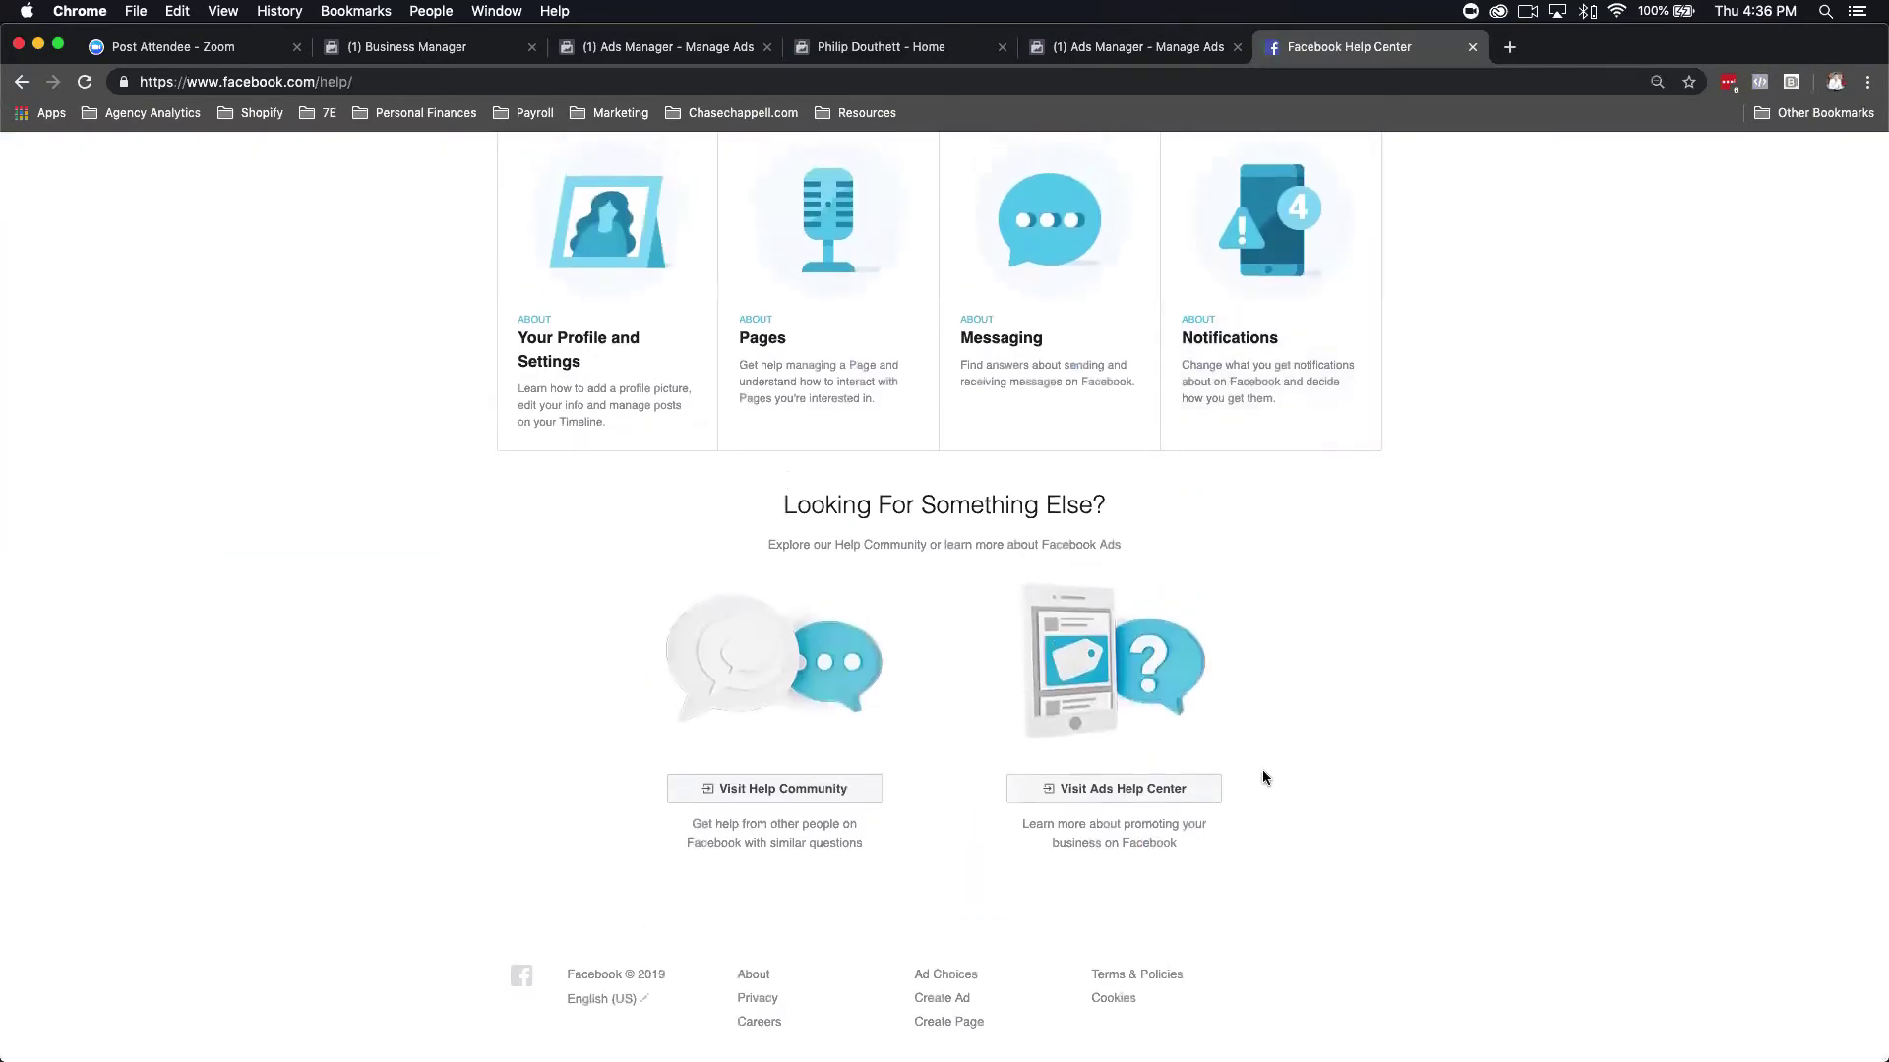
{"action": "left_click", "coordinate": [1195, 797]}
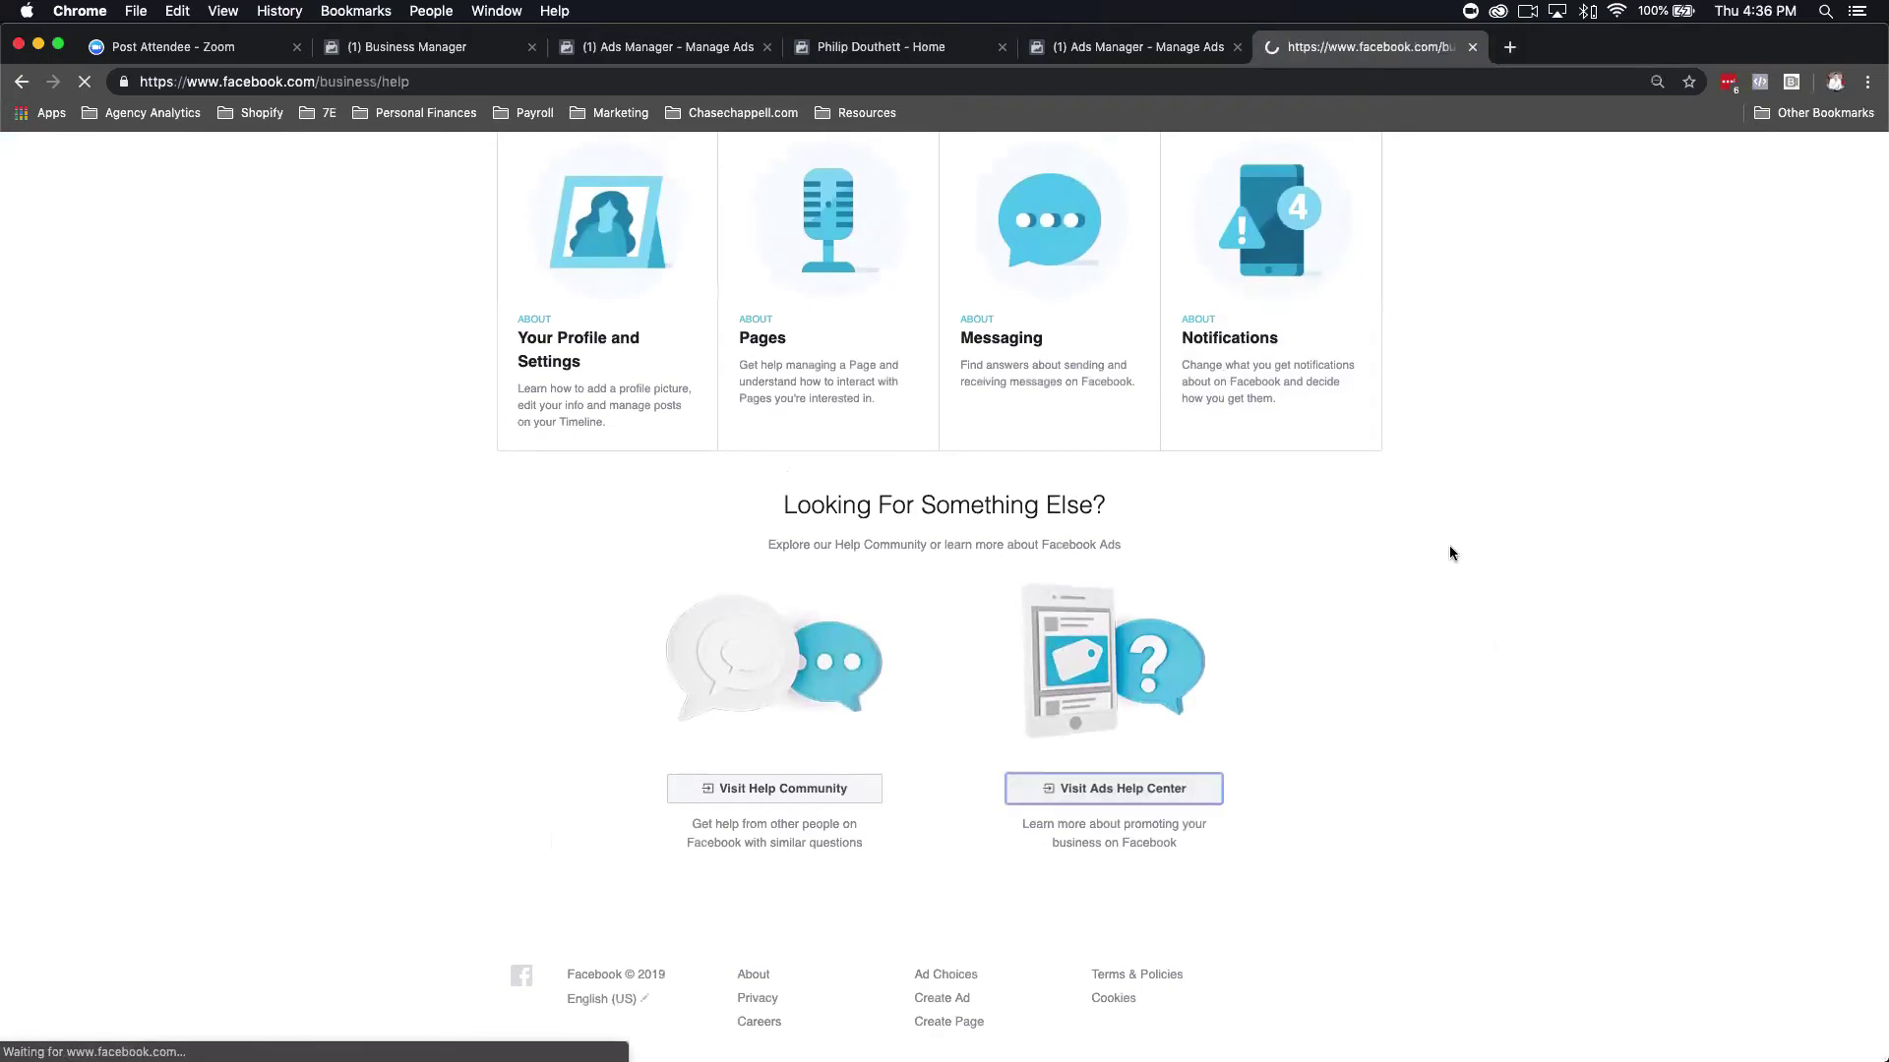
{"action": "scroll", "coordinate": [1426, 561], "scroll_direction": "down", "scroll_amount": 7}
{"action": "scroll", "coordinate": [1425, 563], "scroll_direction": "up", "scroll_amount": 6}
{"action": "scroll", "coordinate": [1424, 570], "scroll_direction": "down", "scroll_amount": 10}
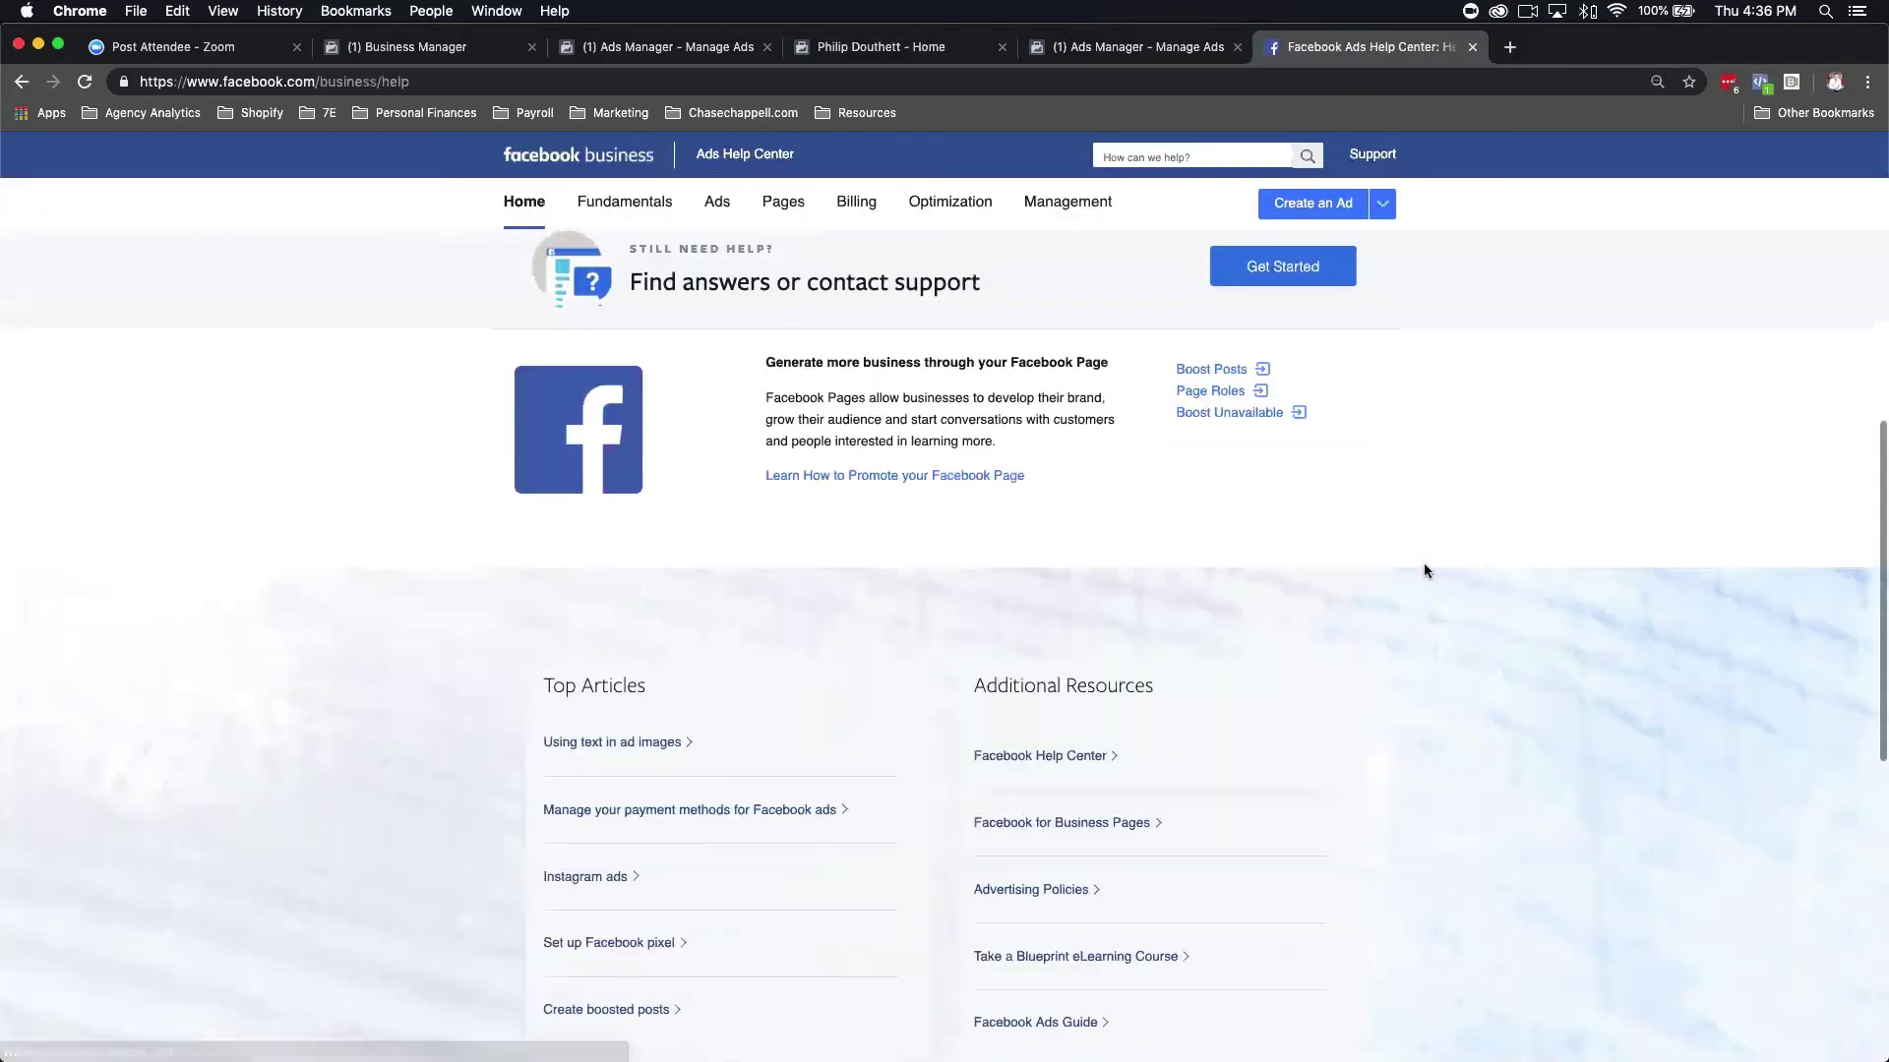
{"action": "scroll", "coordinate": [1426, 571], "scroll_direction": "up", "scroll_amount": 10}
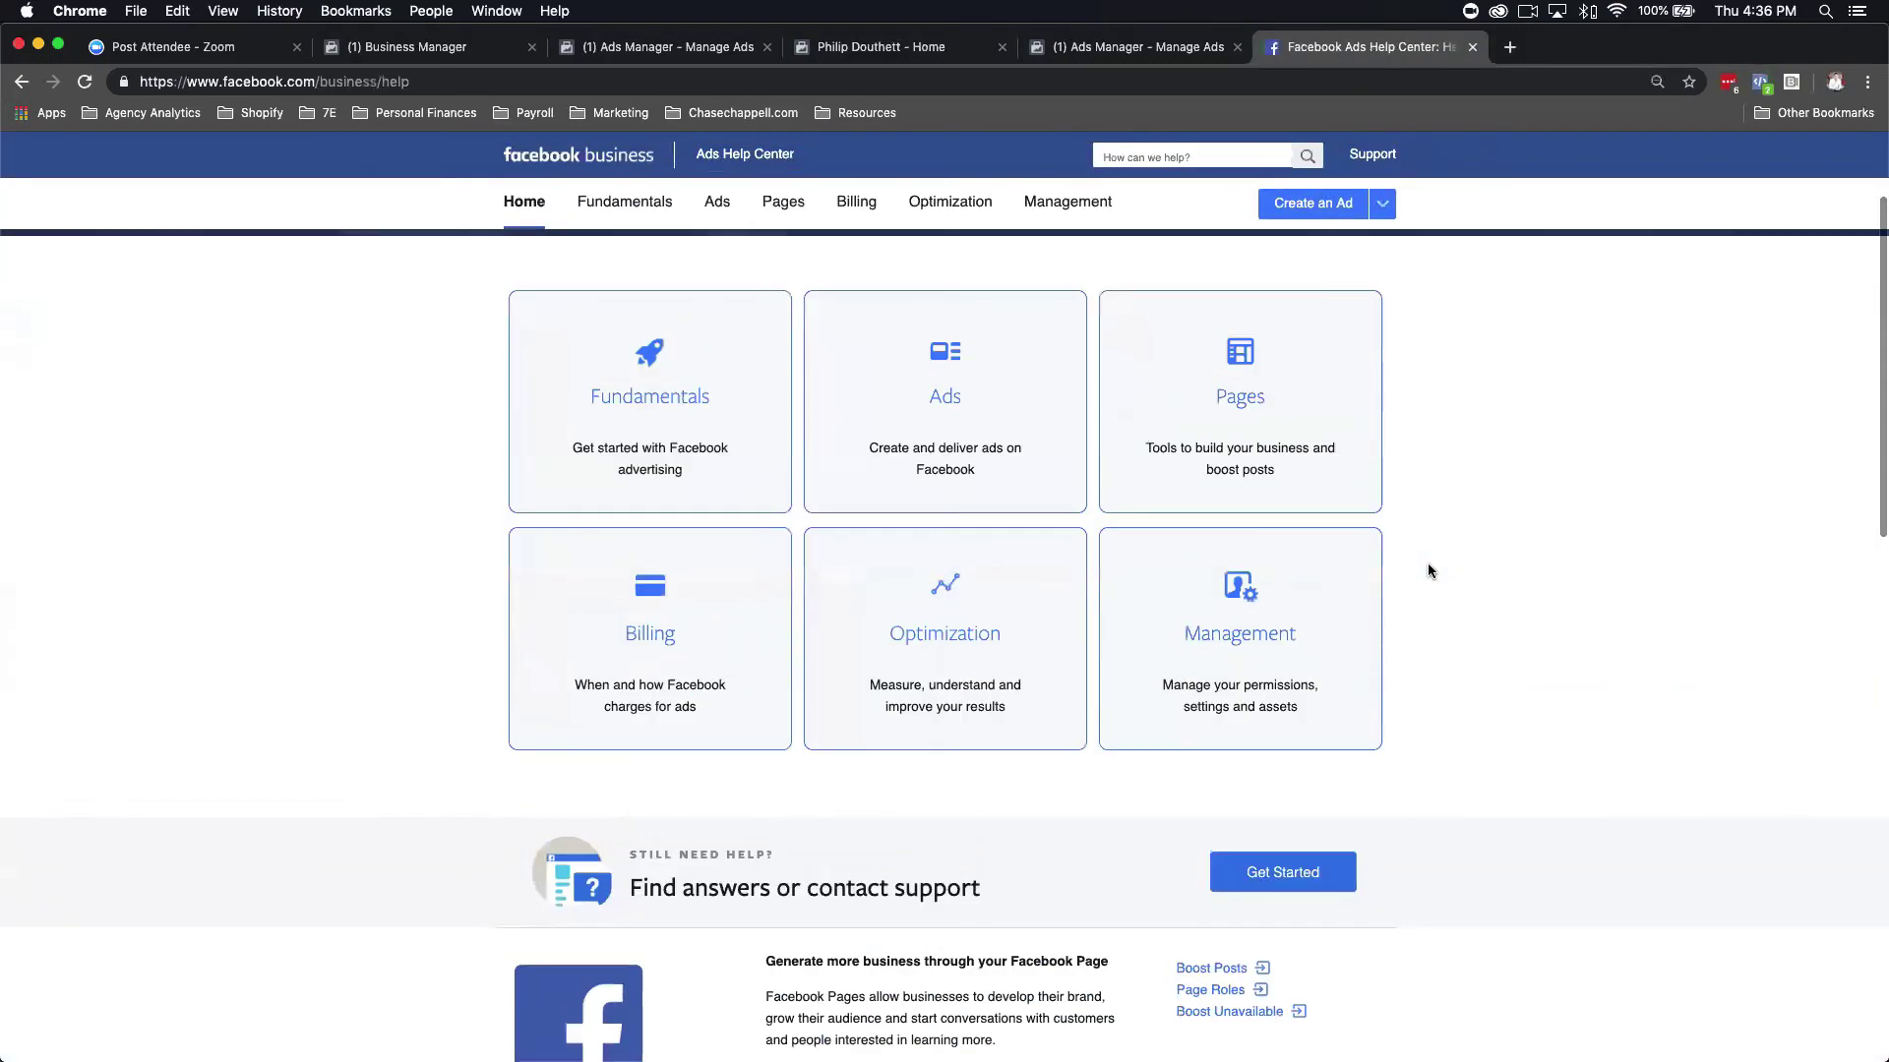
Start the "Find answers or contact support" request in the Ads Help Center to reach its help categories.
{"action": "left_click", "coordinate": [1359, 157]}
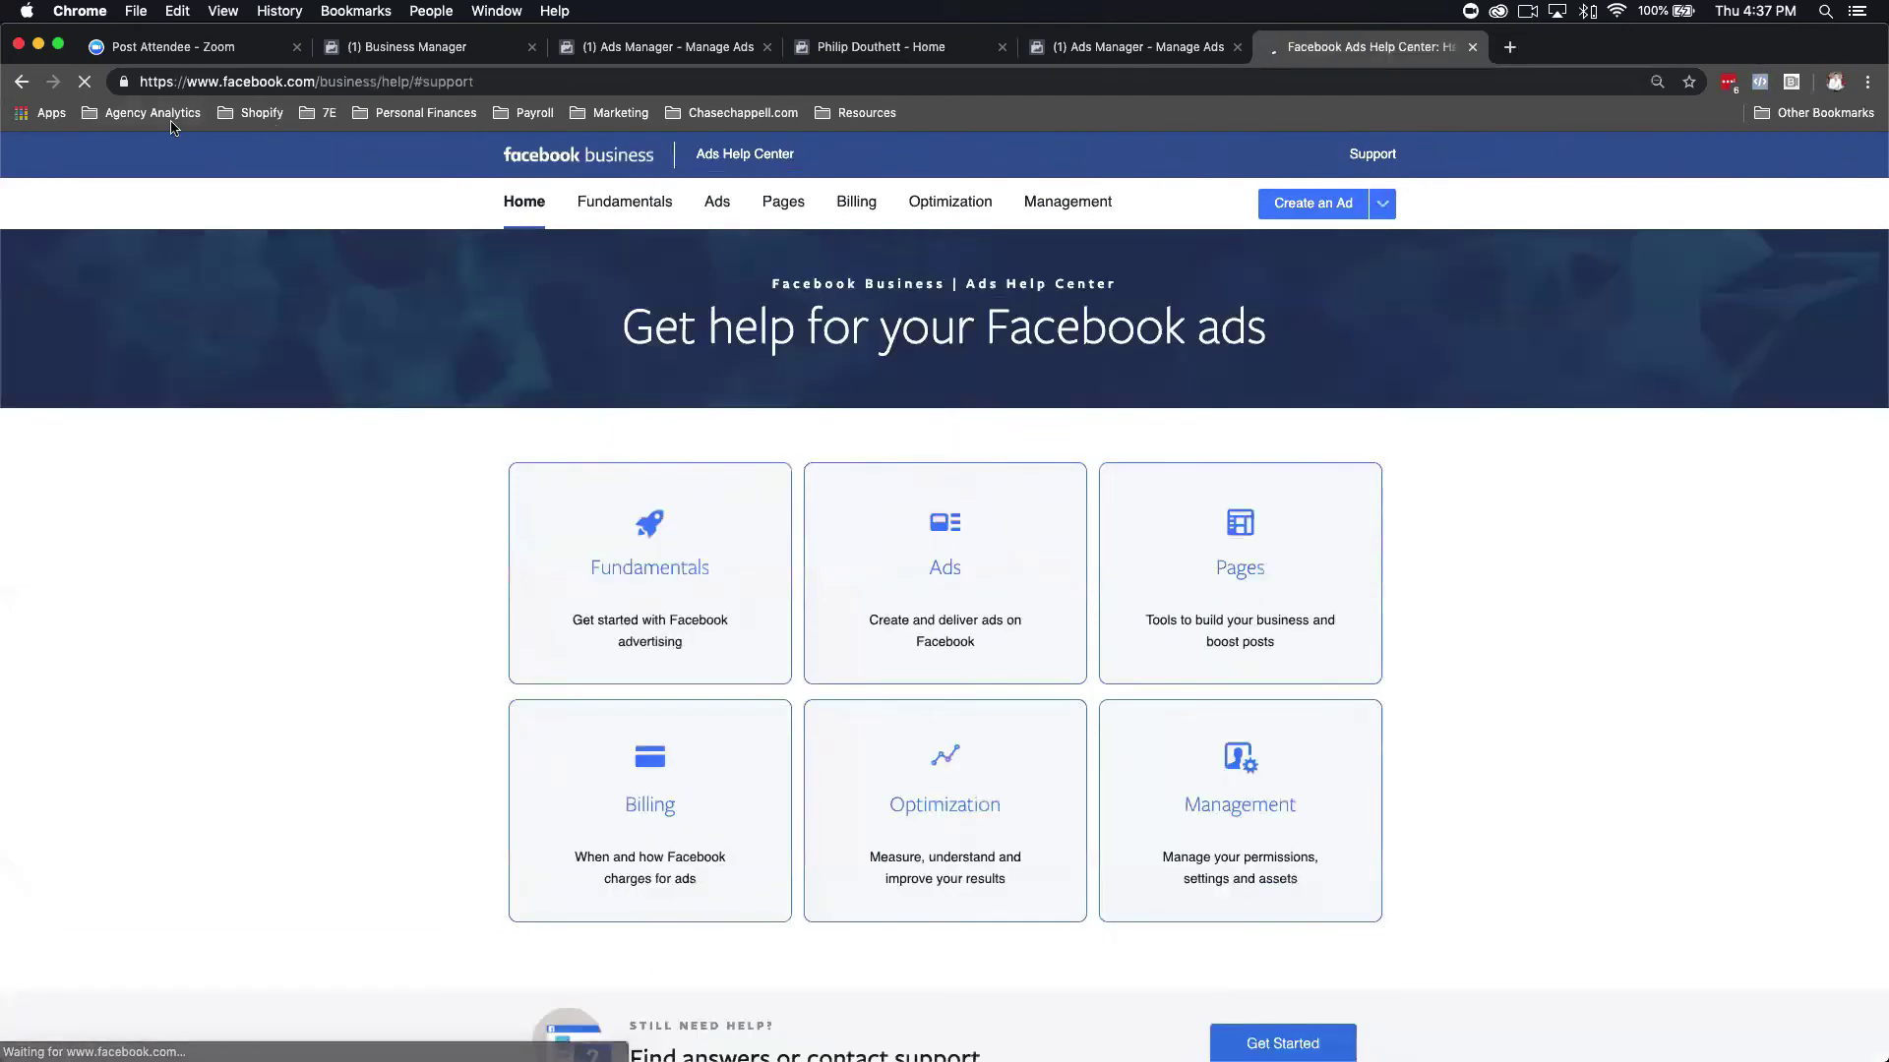
{"action": "scroll", "coordinate": [1230, 787], "scroll_direction": "down", "scroll_amount": 3}
{"action": "left_click", "coordinate": [1247, 778]}
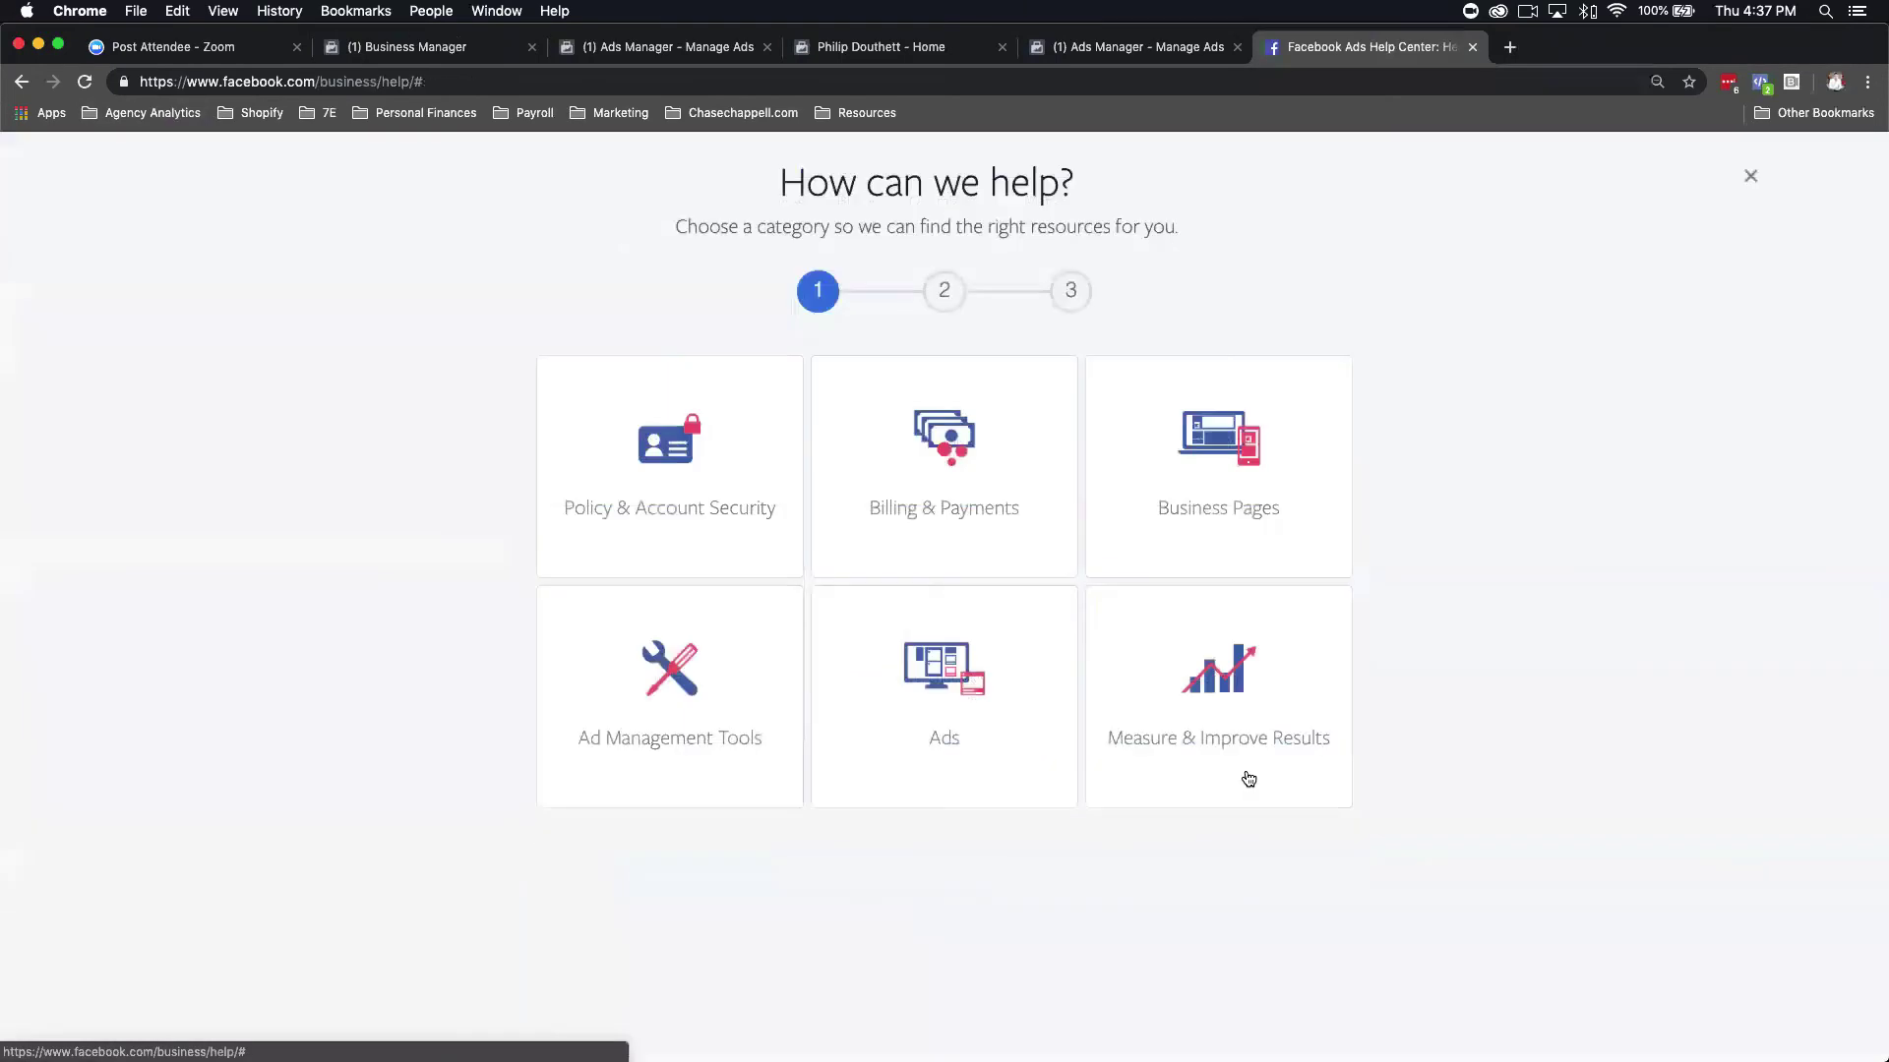
{"action": "left_click", "coordinate": [1747, 179]}
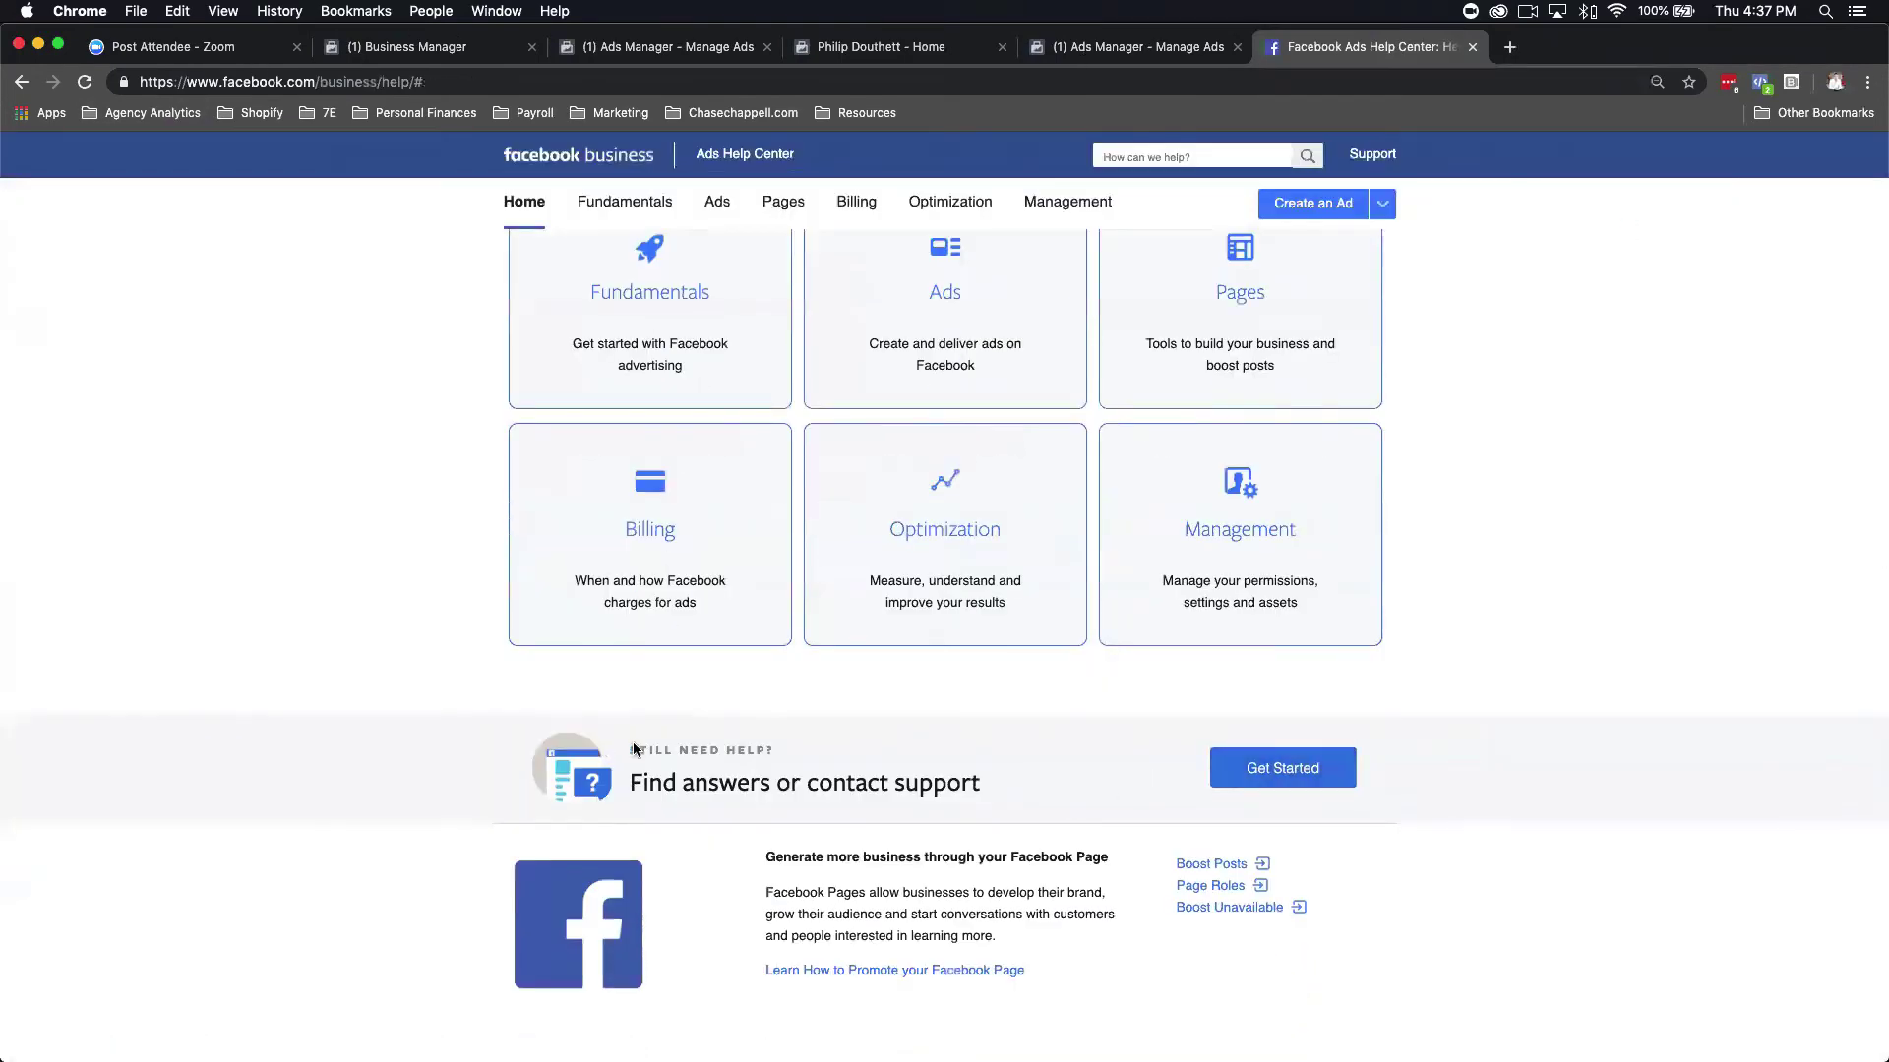
{"action": "left_click", "coordinate": [1294, 763]}
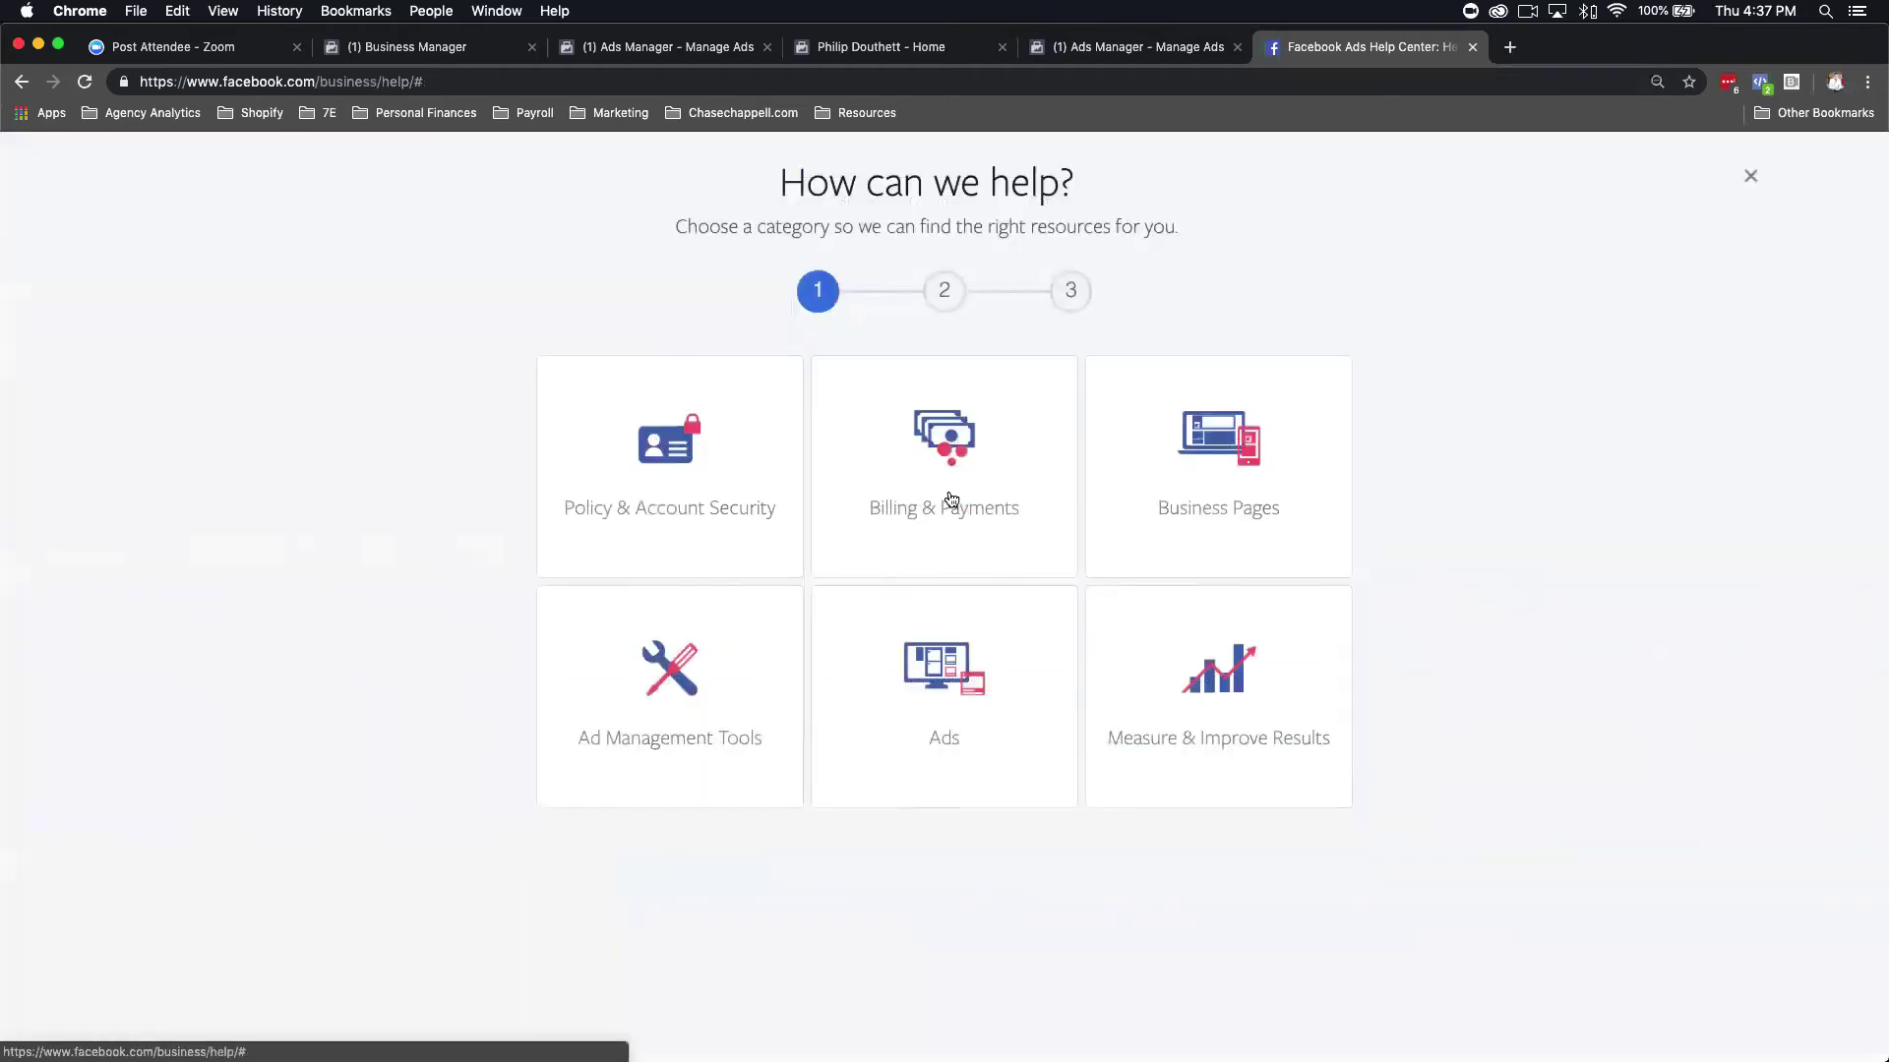